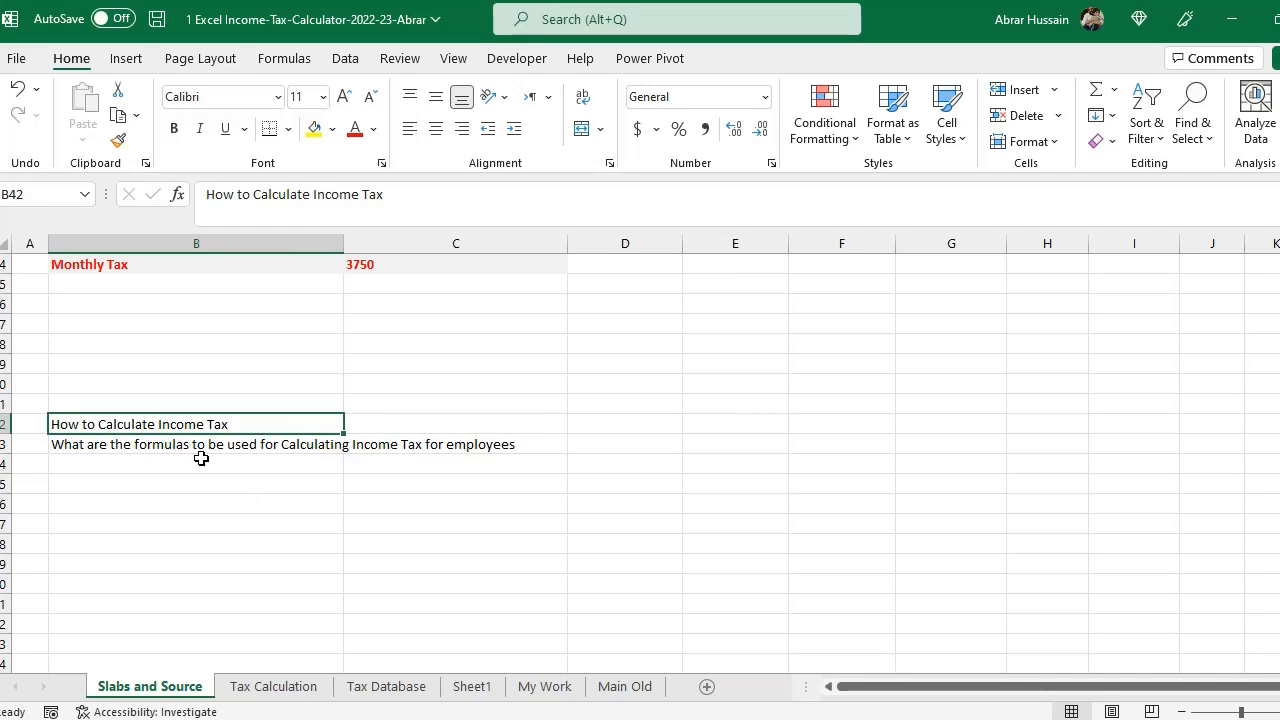
- Open the Tax Database sheet and examine the employee salary, yearly, slab and monthly tax columns
key("Down")
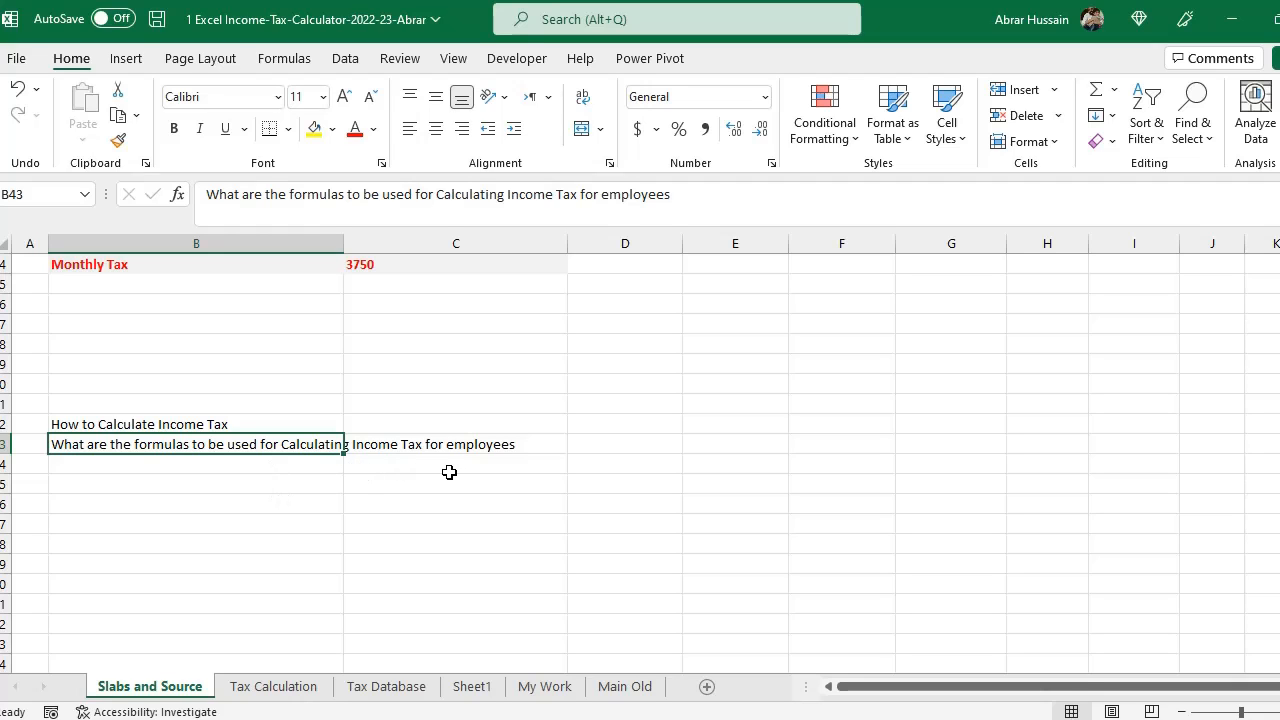
scroll(446, 473, "up", 11)
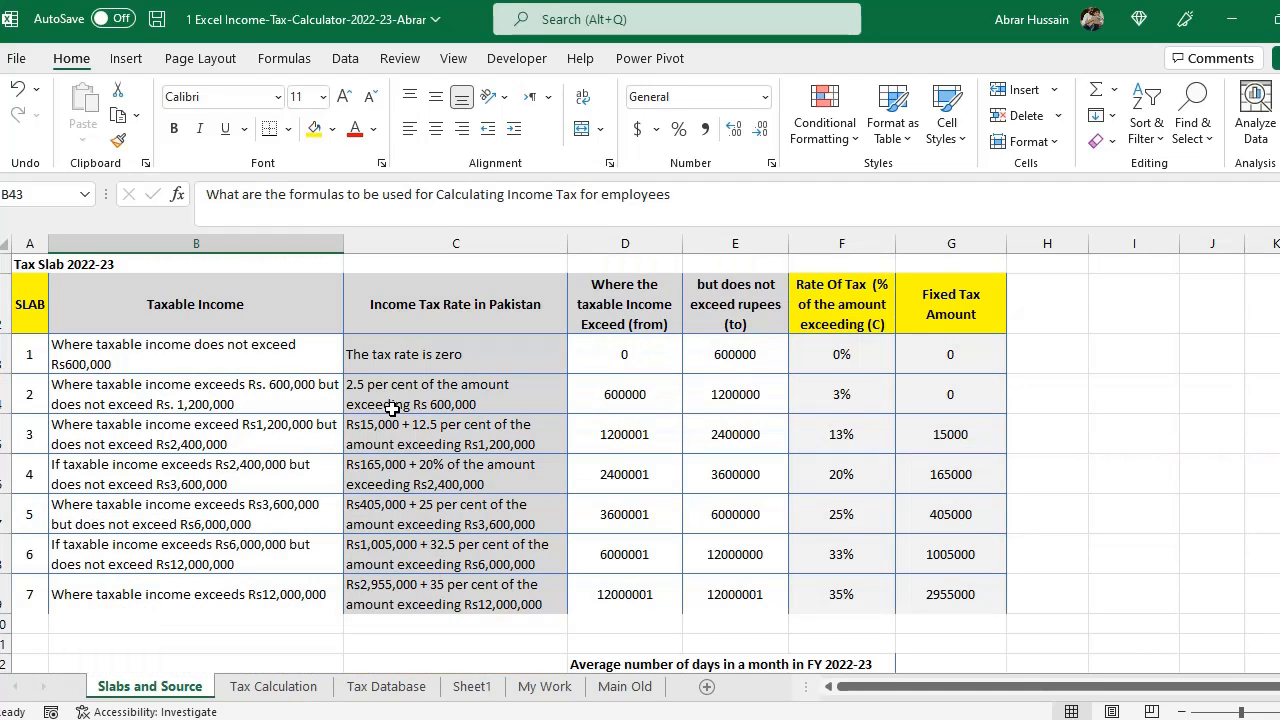
left_click(275, 686)
left_click(366, 686)
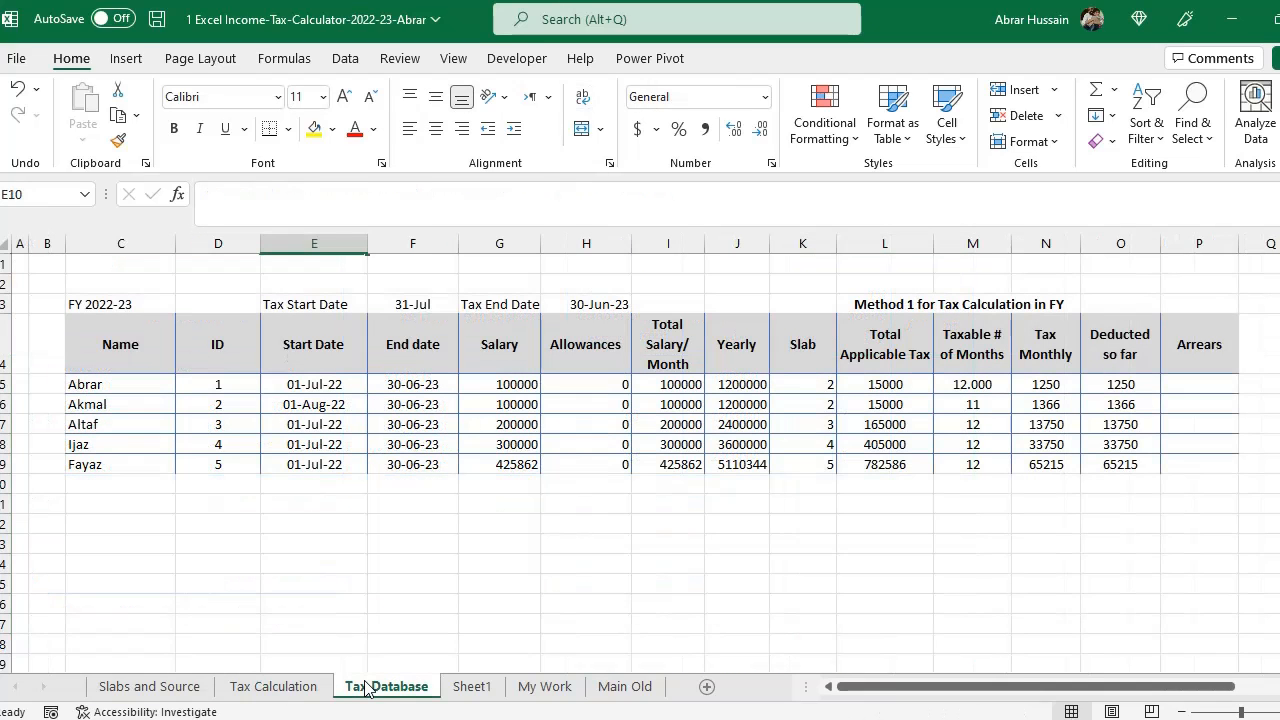
left_click_drag(108, 334, 1174, 466)
left_click(1055, 362)
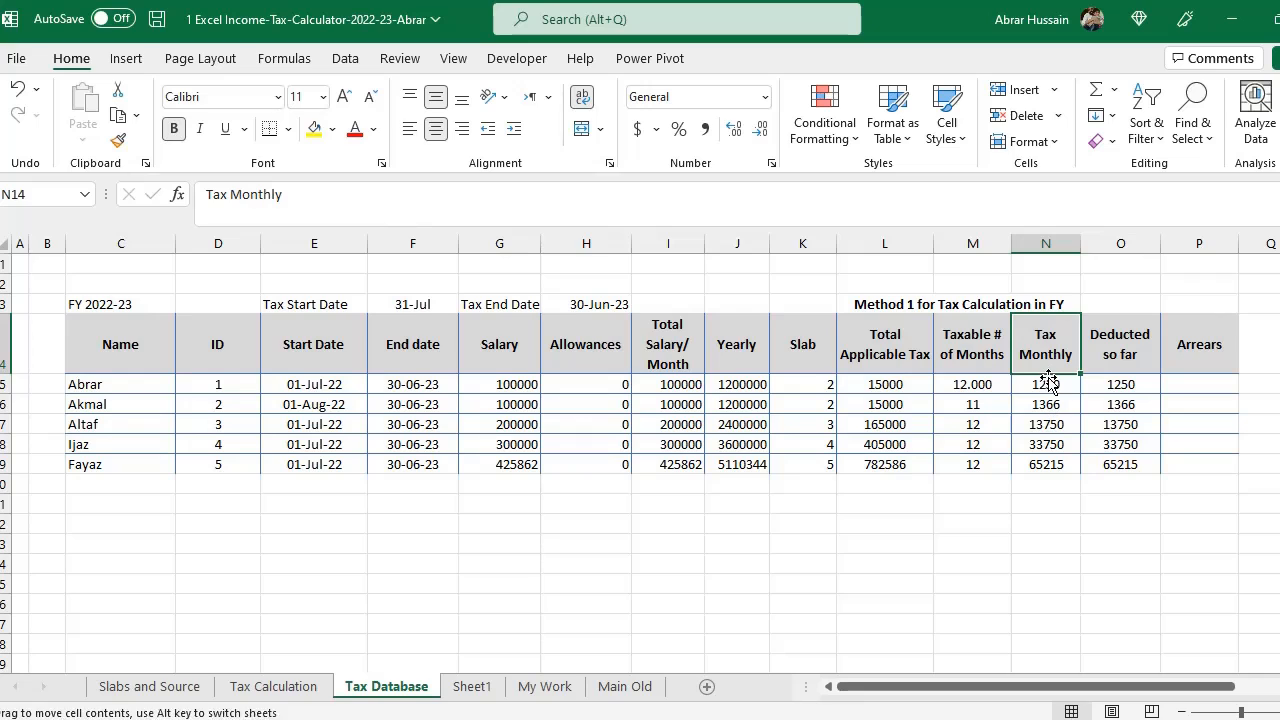
left_click(1046, 388)
left_click(1052, 421)
left_click_drag(1053, 449, 1050, 461)
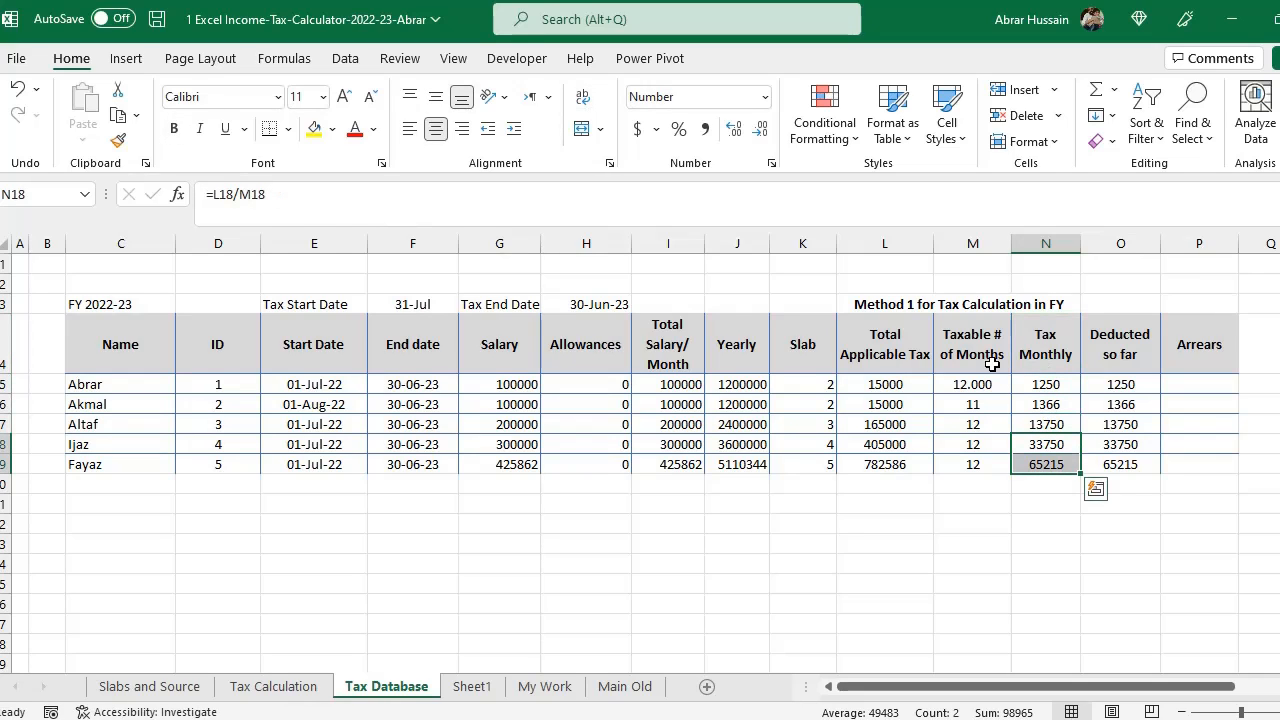
left_click(108, 381)
left_click_drag(116, 342, 1174, 463)
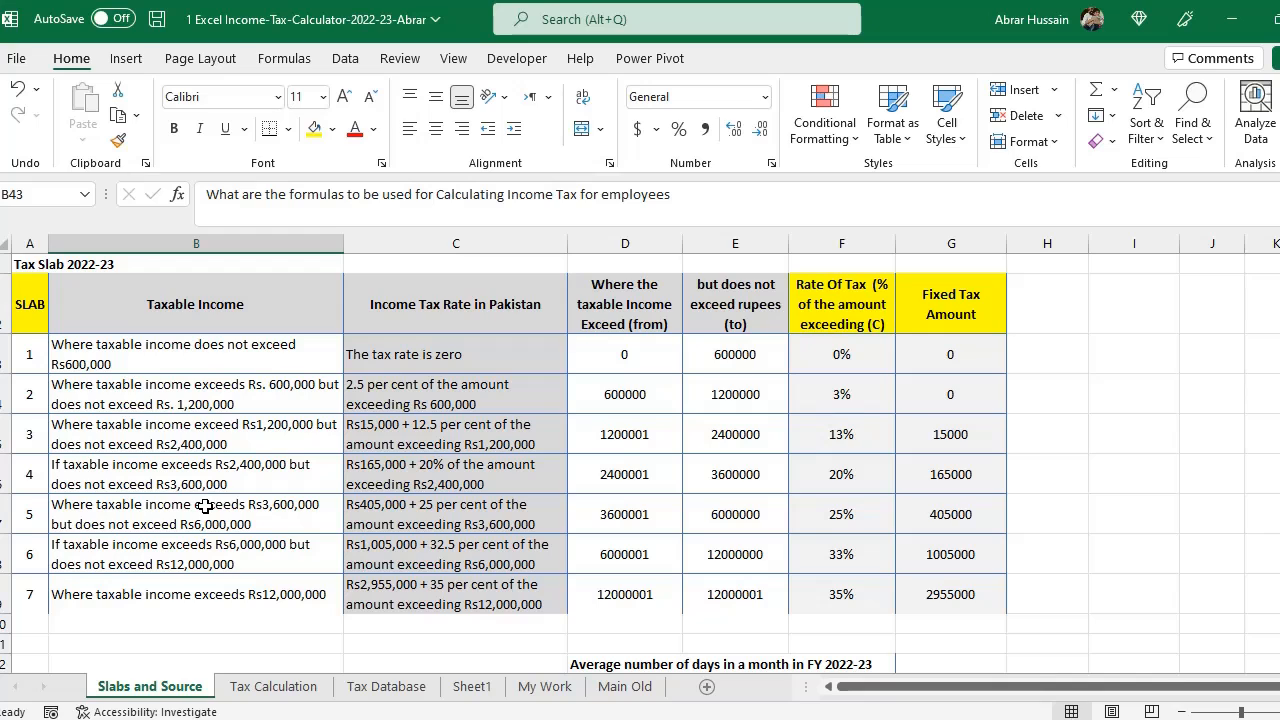
- Examine the slab numbers, taxable income descriptions and income tax rate text in the 2022-23 tax slab table
left_click_drag(30, 305, 500, 600)
left_click(28, 306)
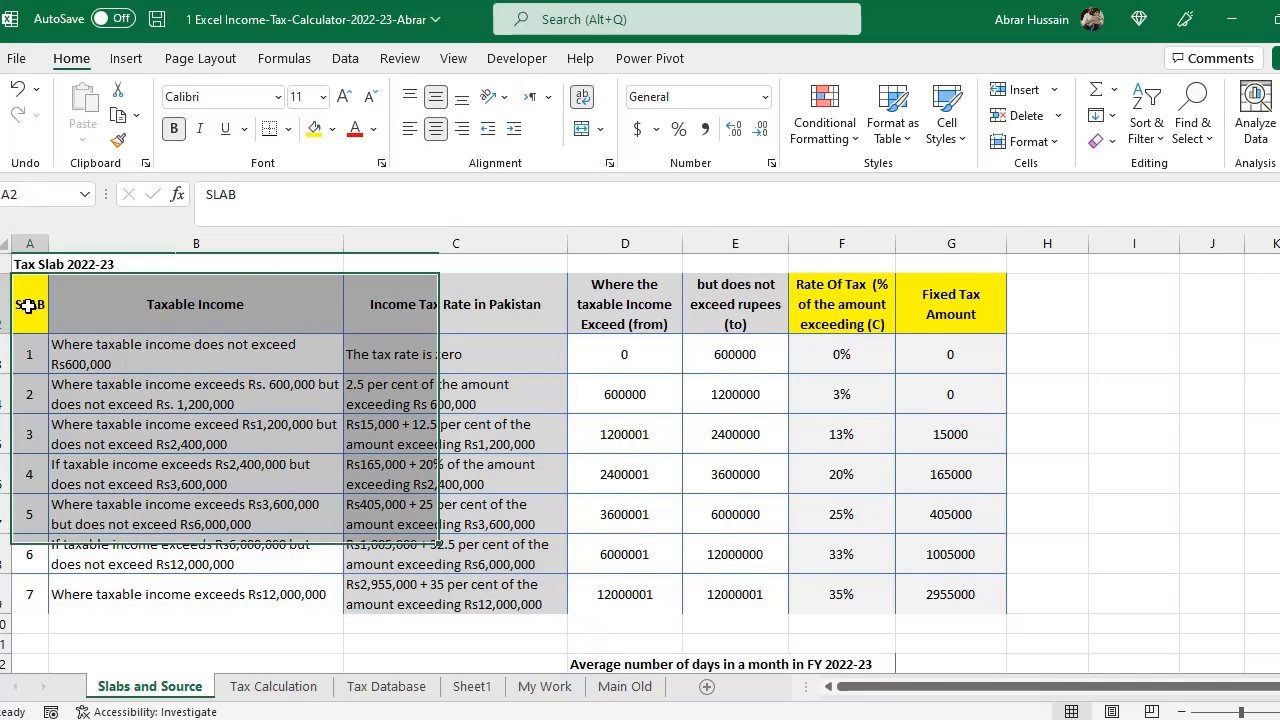
left_click_drag(28, 306, 45, 518)
left_click(231, 286)
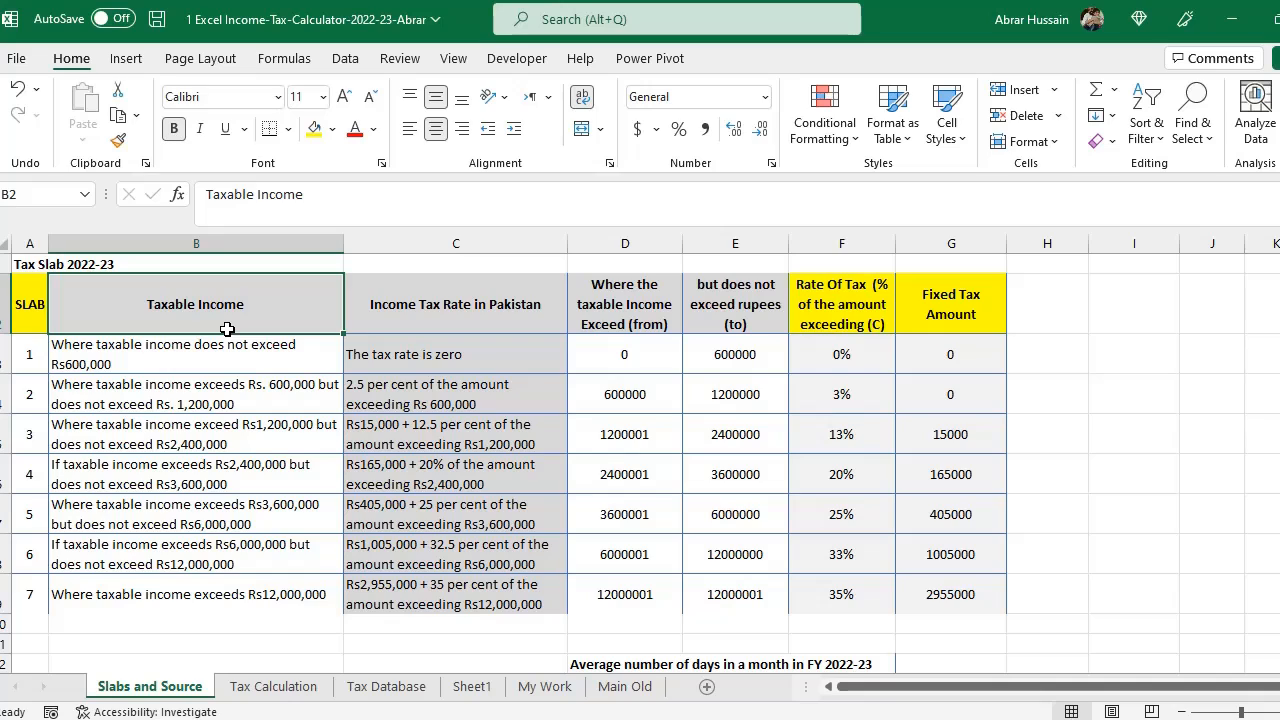
left_click(425, 330)
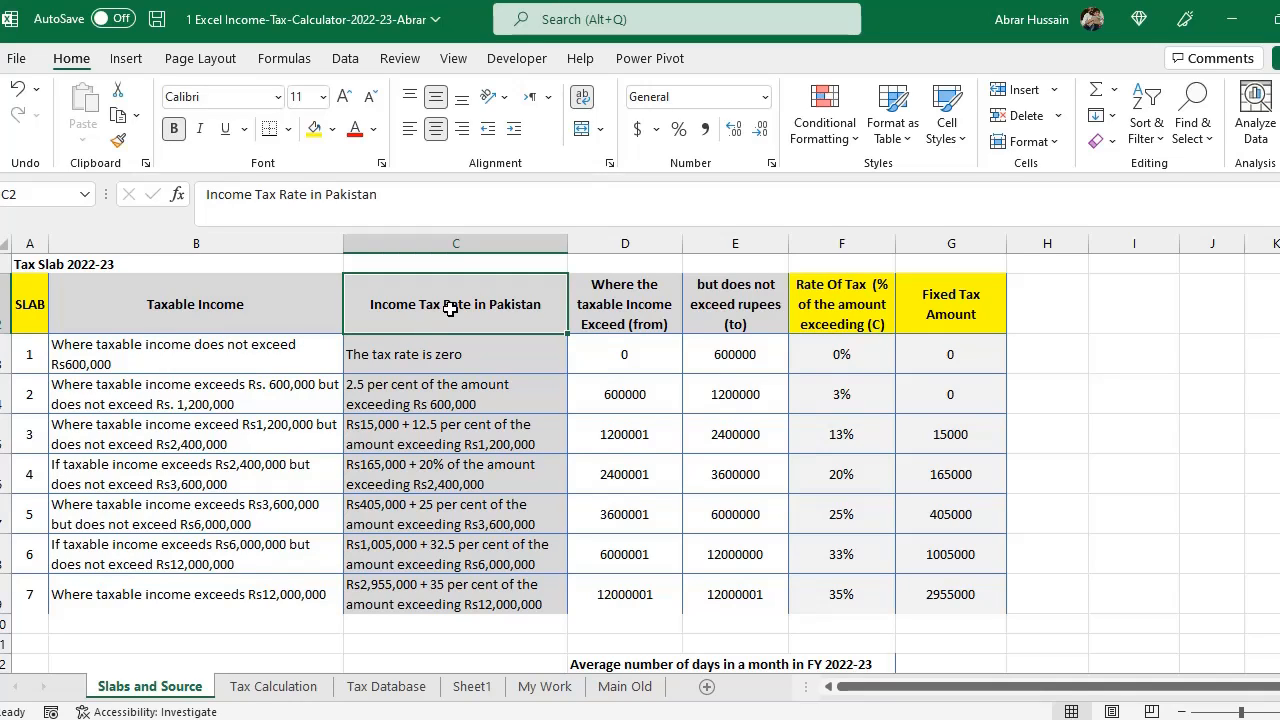
left_click_drag(28, 304, 500, 592)
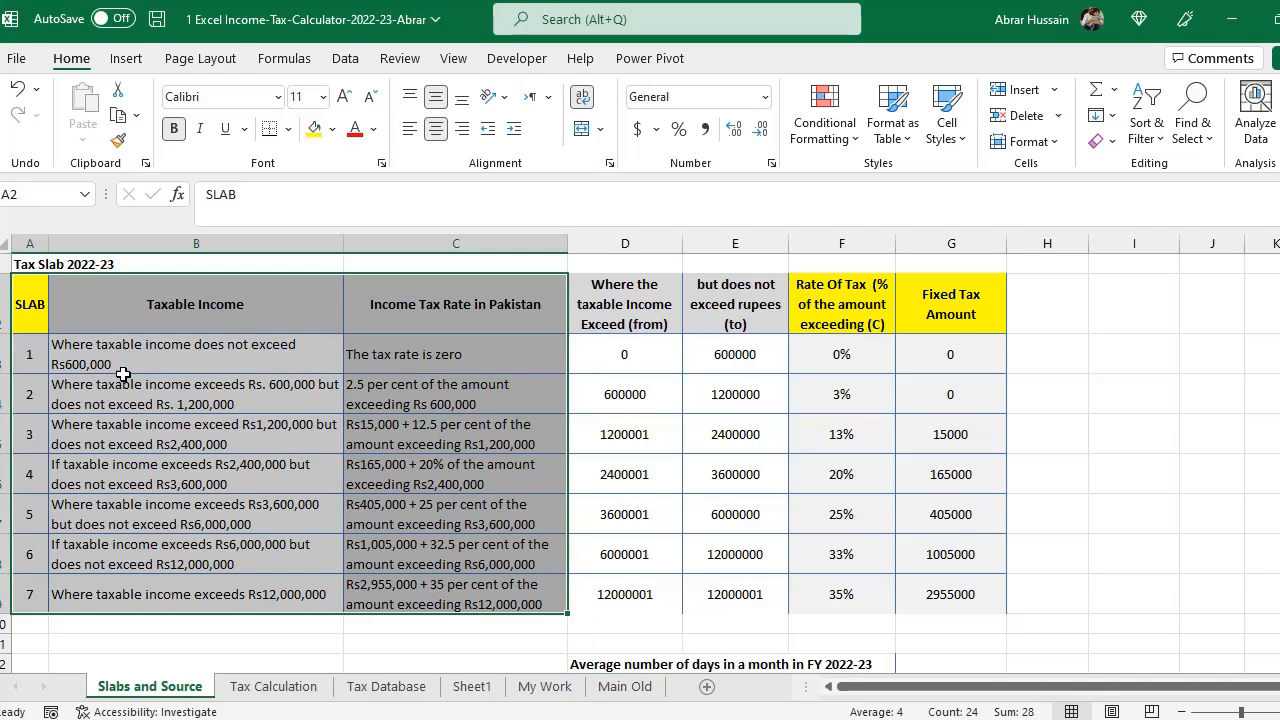
left_click_drag(36, 300, 394, 598)
left_click(108, 365)
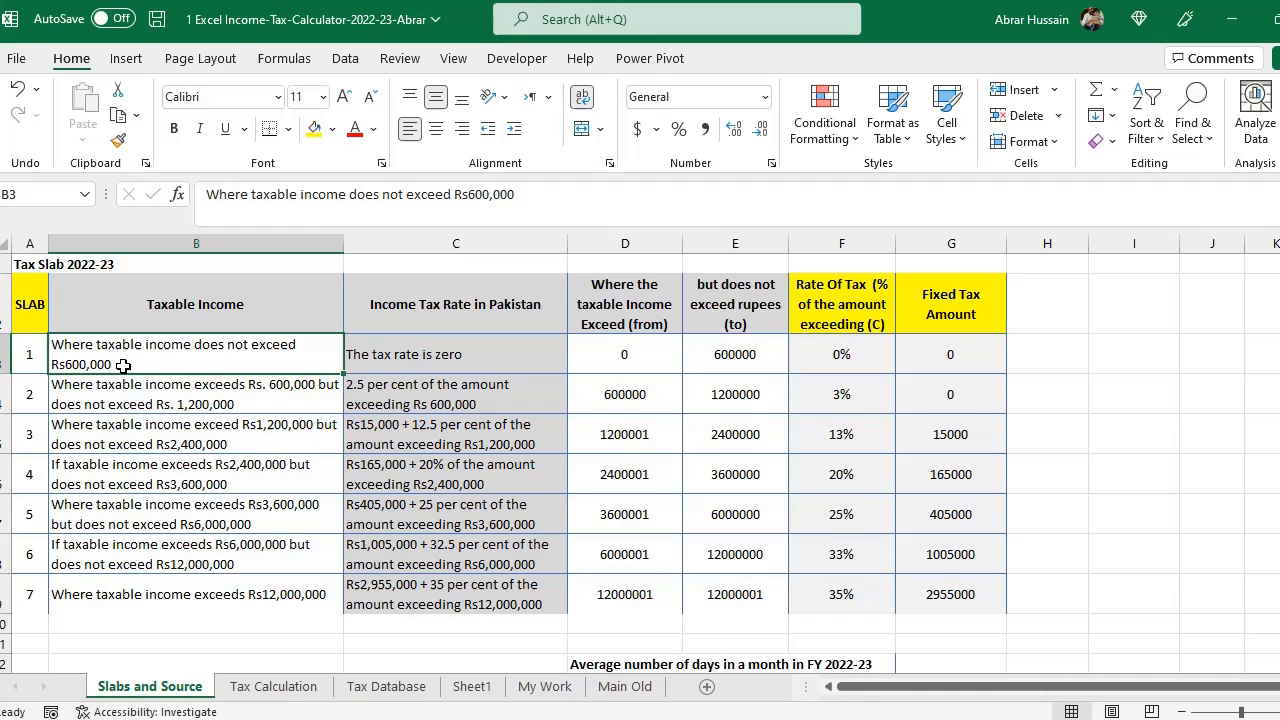
left_click(165, 384)
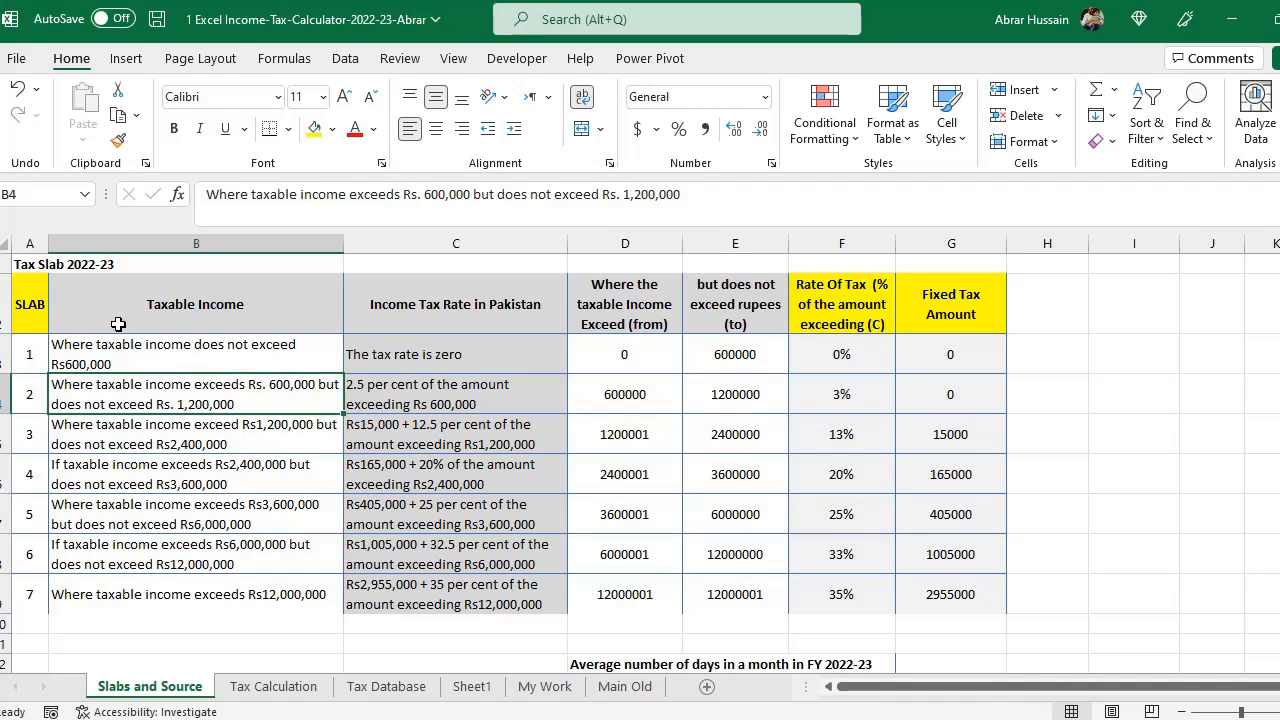
left_click_drag(118, 324, 414, 592)
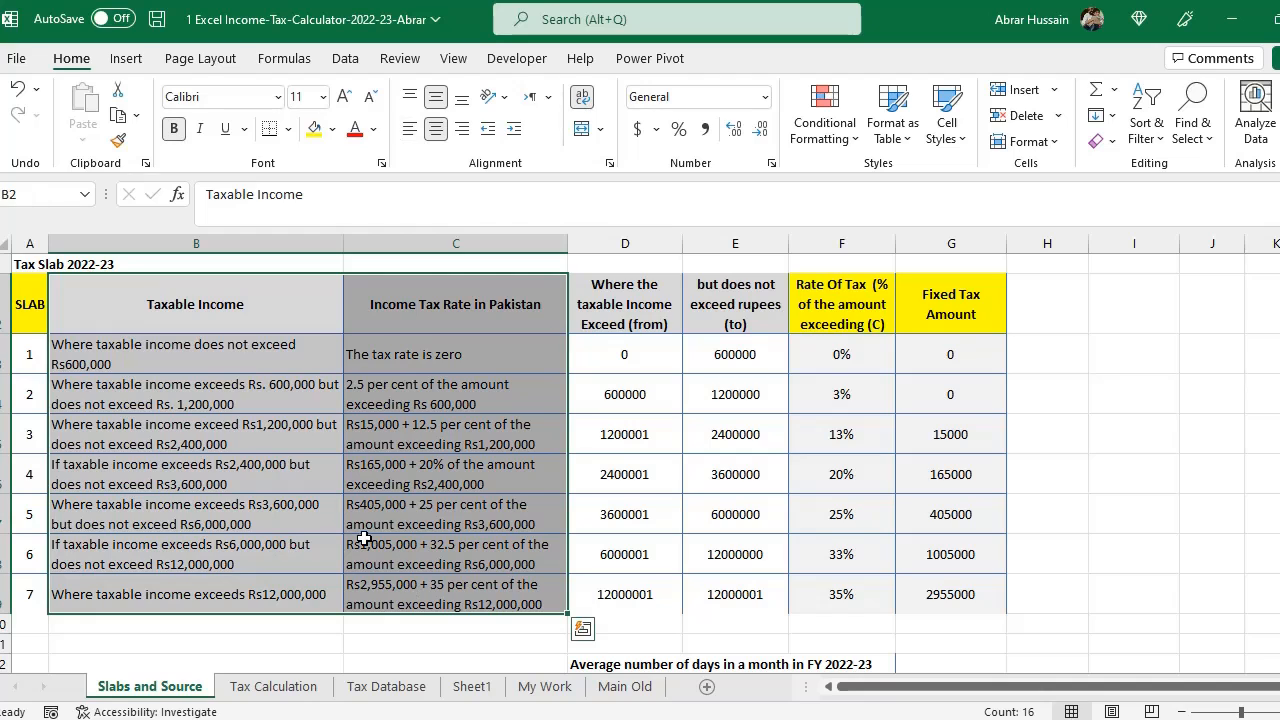
left_click_drag(30, 304, 414, 606)
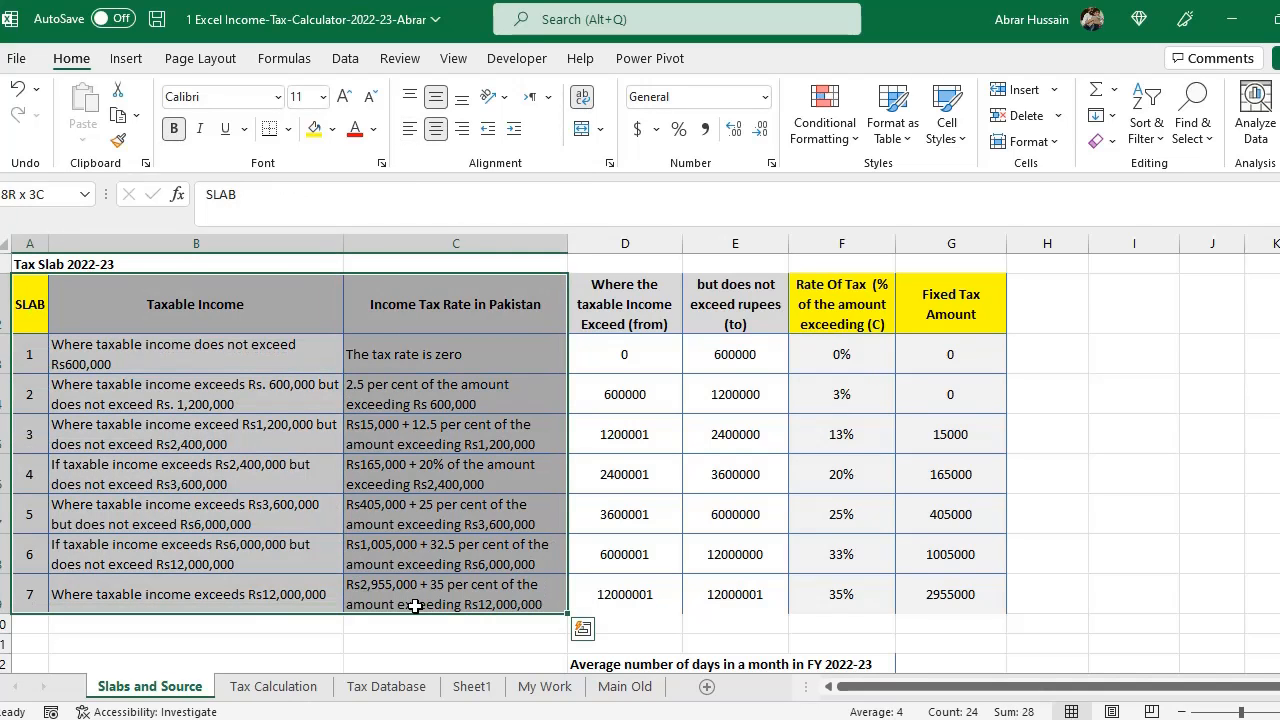
- Review the slab table's from and to income limits, rate of tax and fixed tax amount columns
left_click_drag(640, 306, 957, 594)
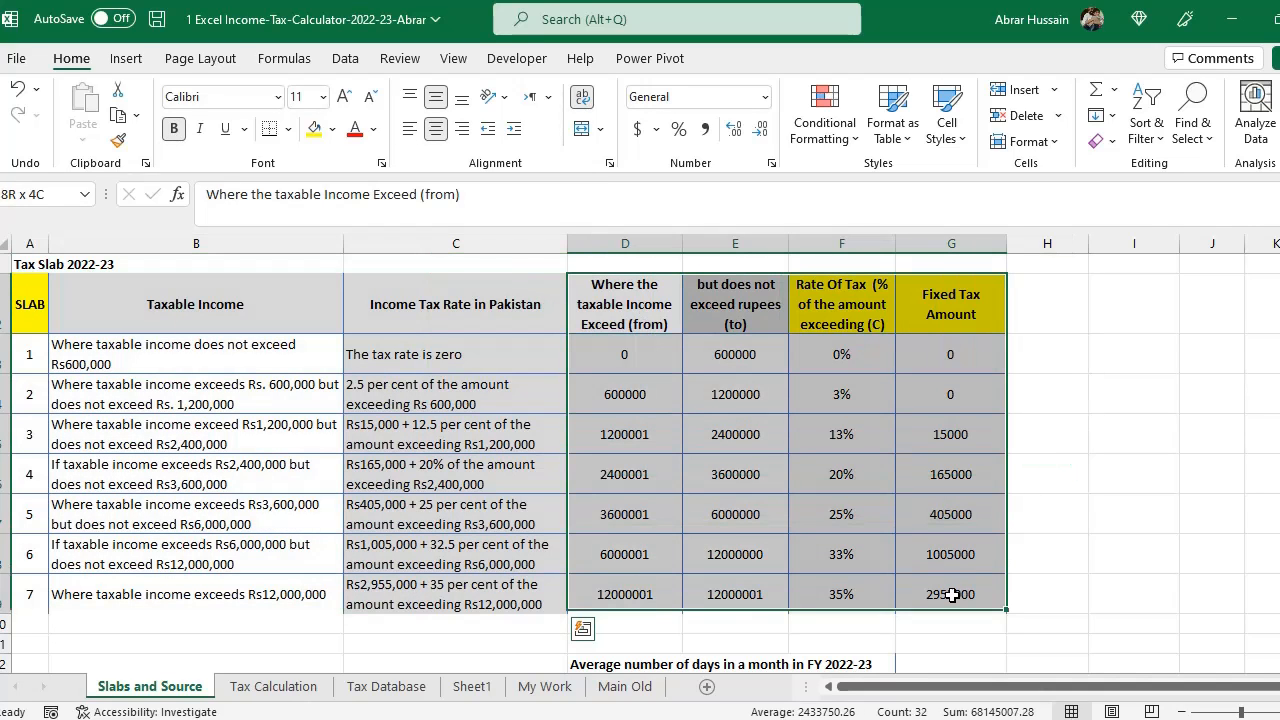
left_click(598, 309)
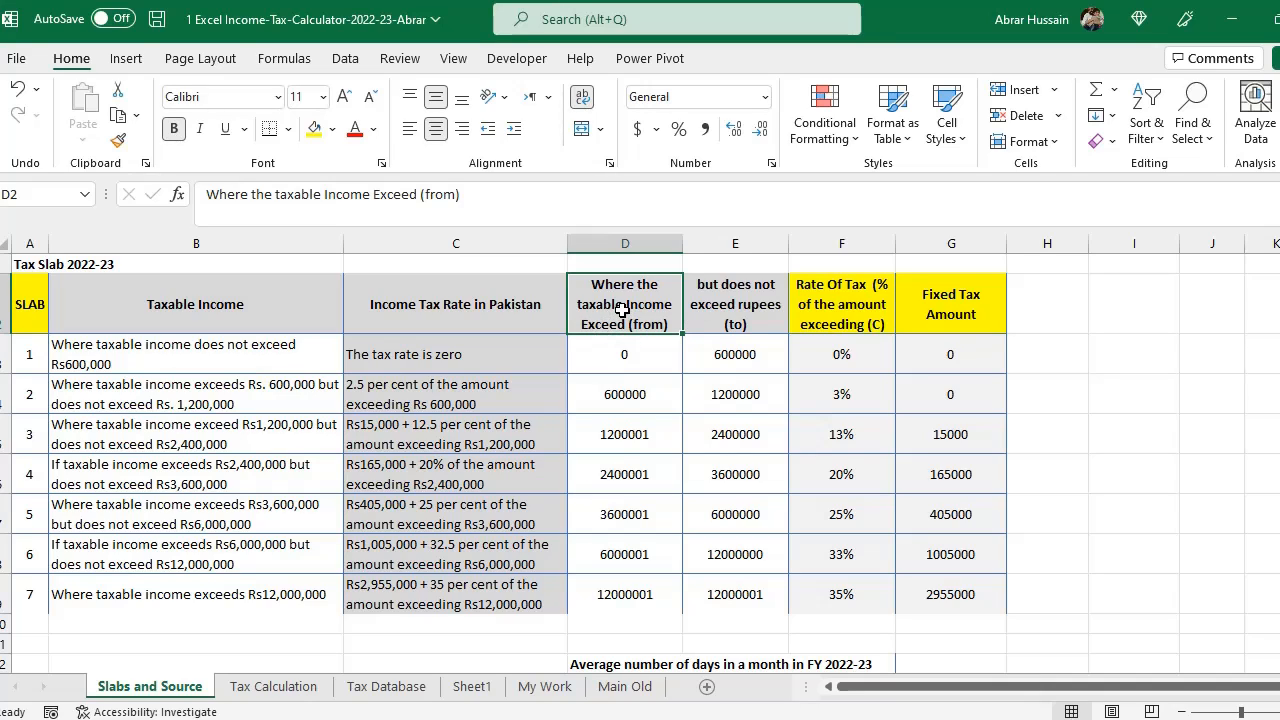
left_click_drag(625, 328, 625, 586)
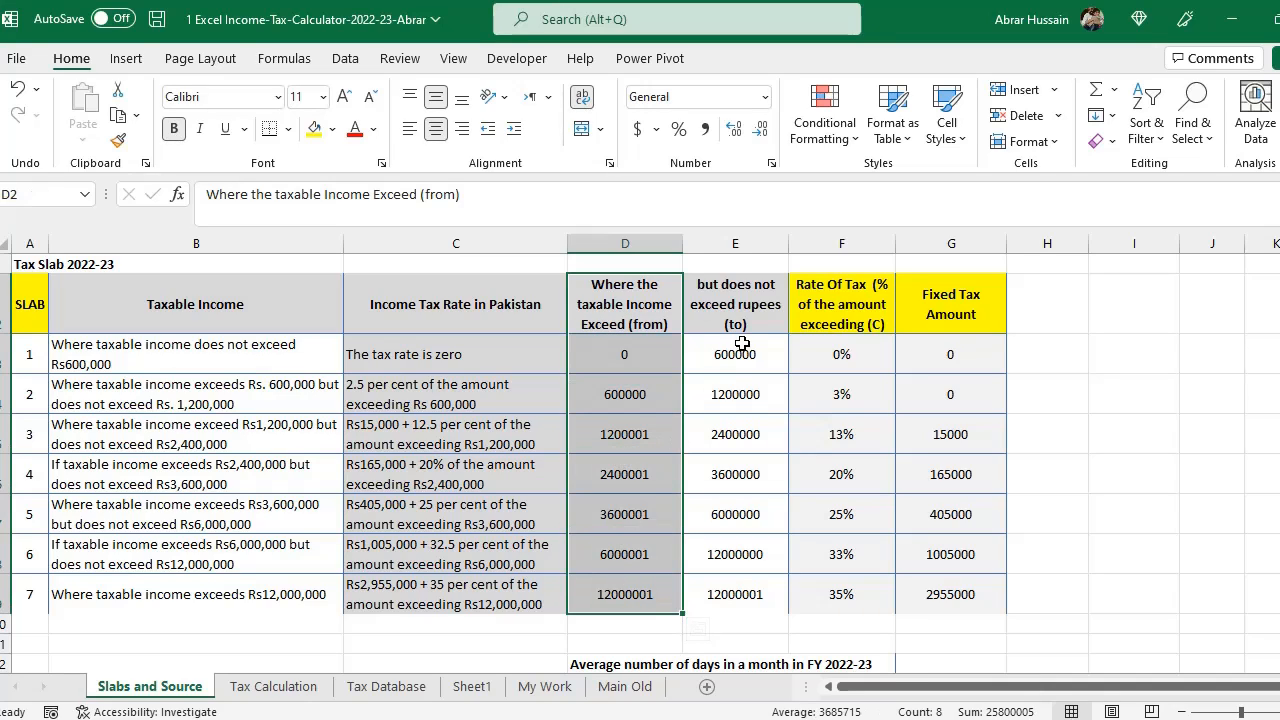
left_click_drag(745, 300, 748, 598)
left_click(591, 314)
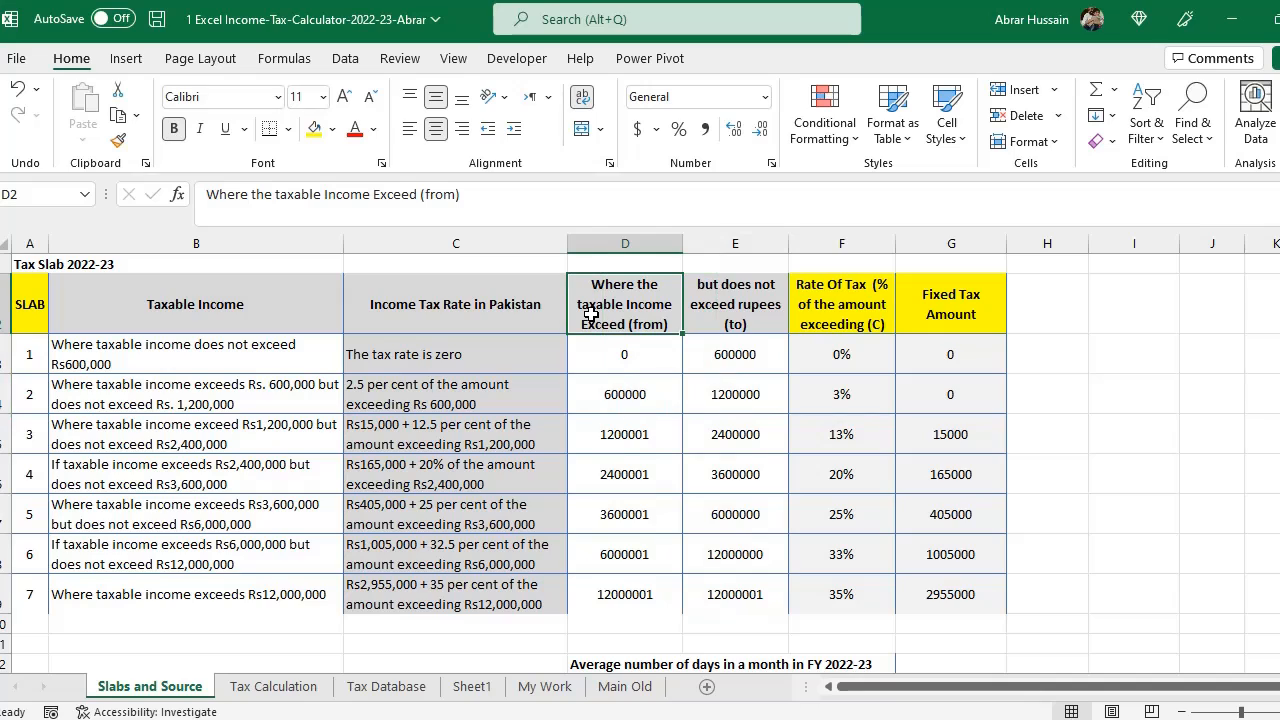
left_click(728, 318)
left_click_drag(591, 314, 697, 594)
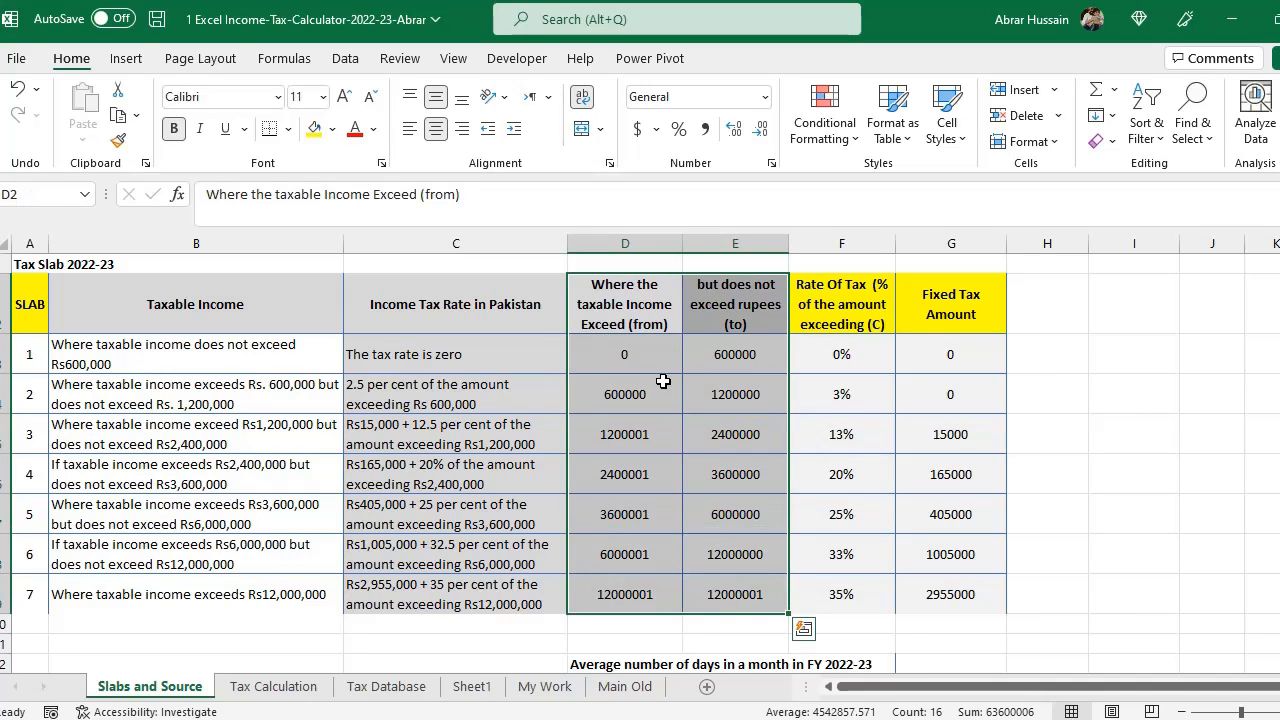
left_click(848, 318)
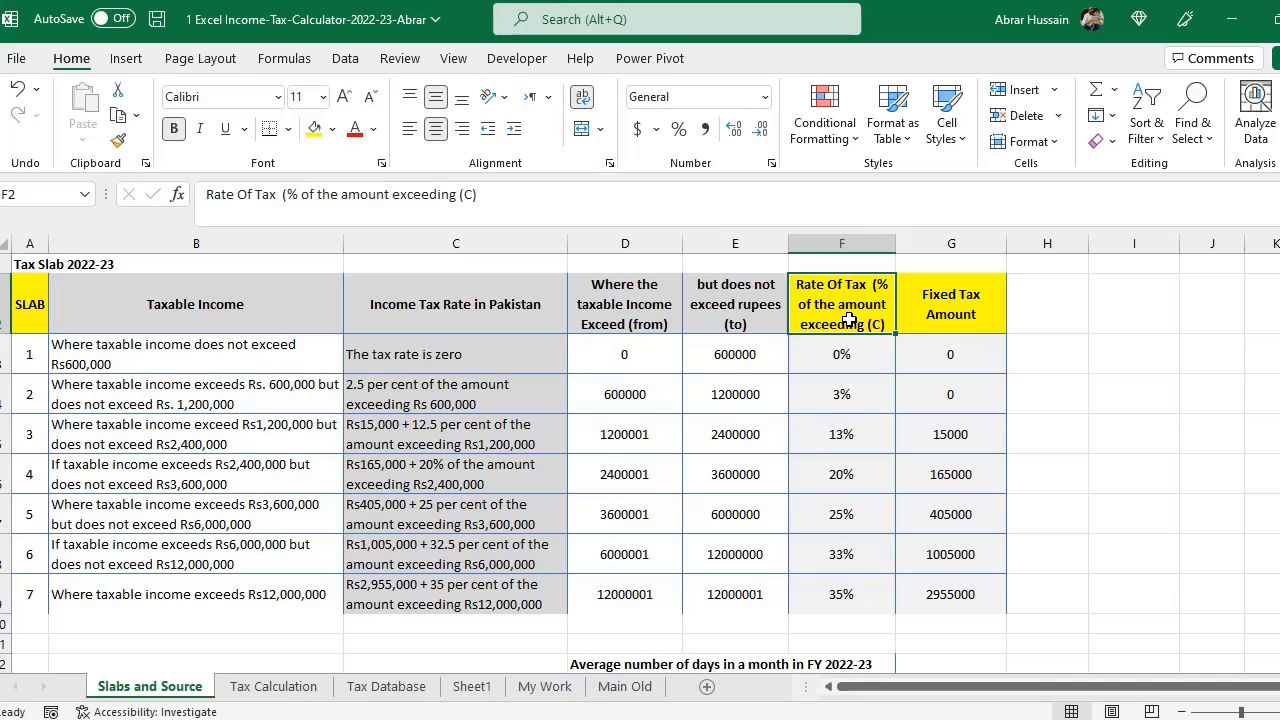
left_click_drag(842, 362, 840, 592)
left_click(958, 318)
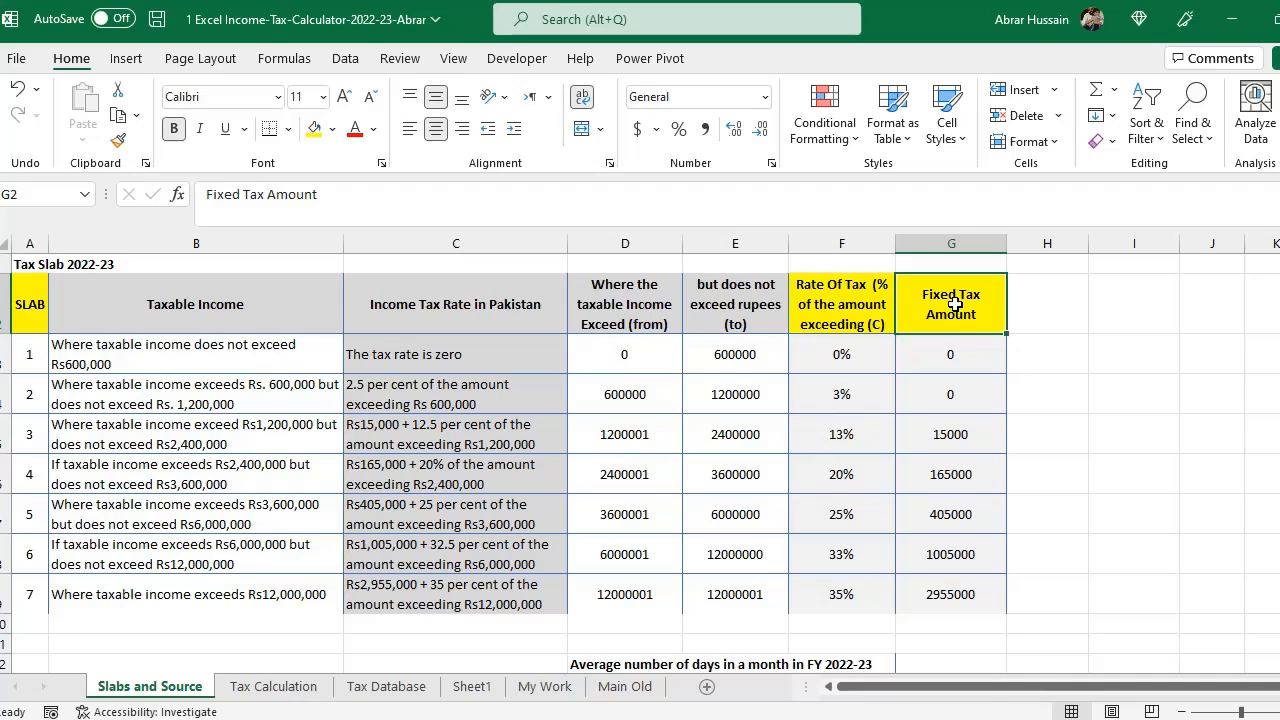
left_click_drag(956, 306, 88, 592)
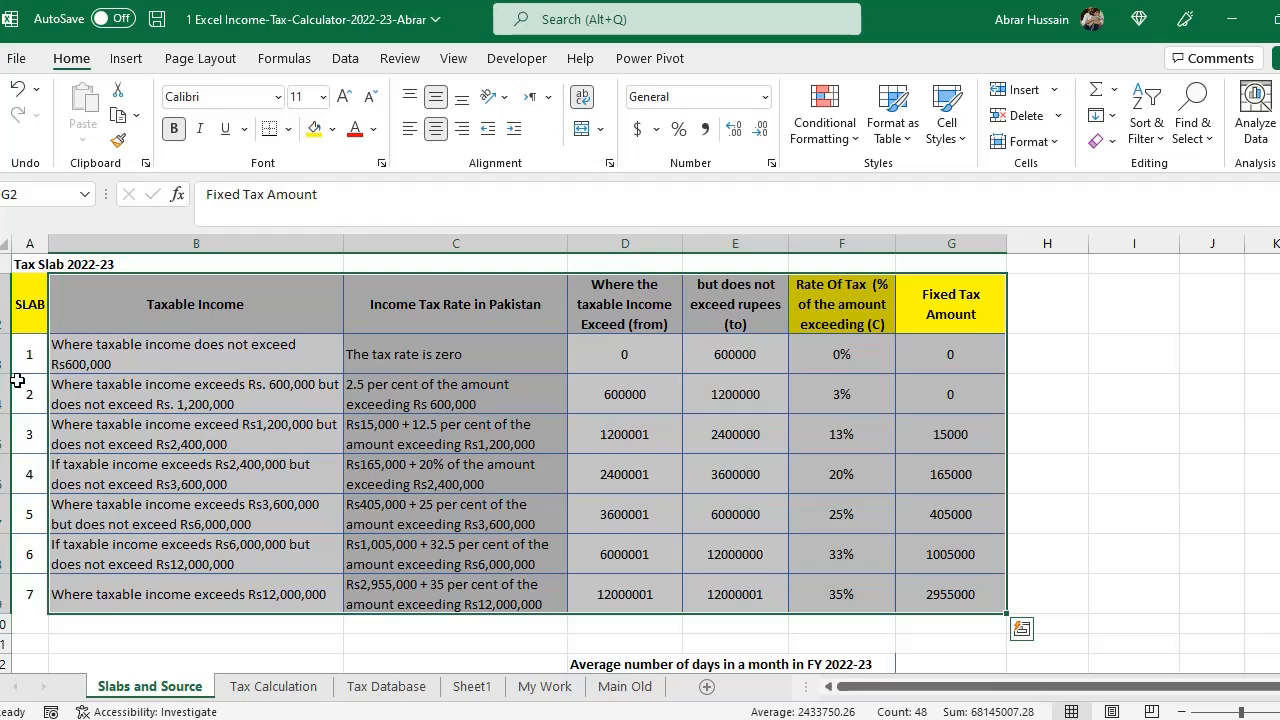
- Review the slab numbers together with the rate and fixed tax columns across the whole slab table
left_click(29, 321)
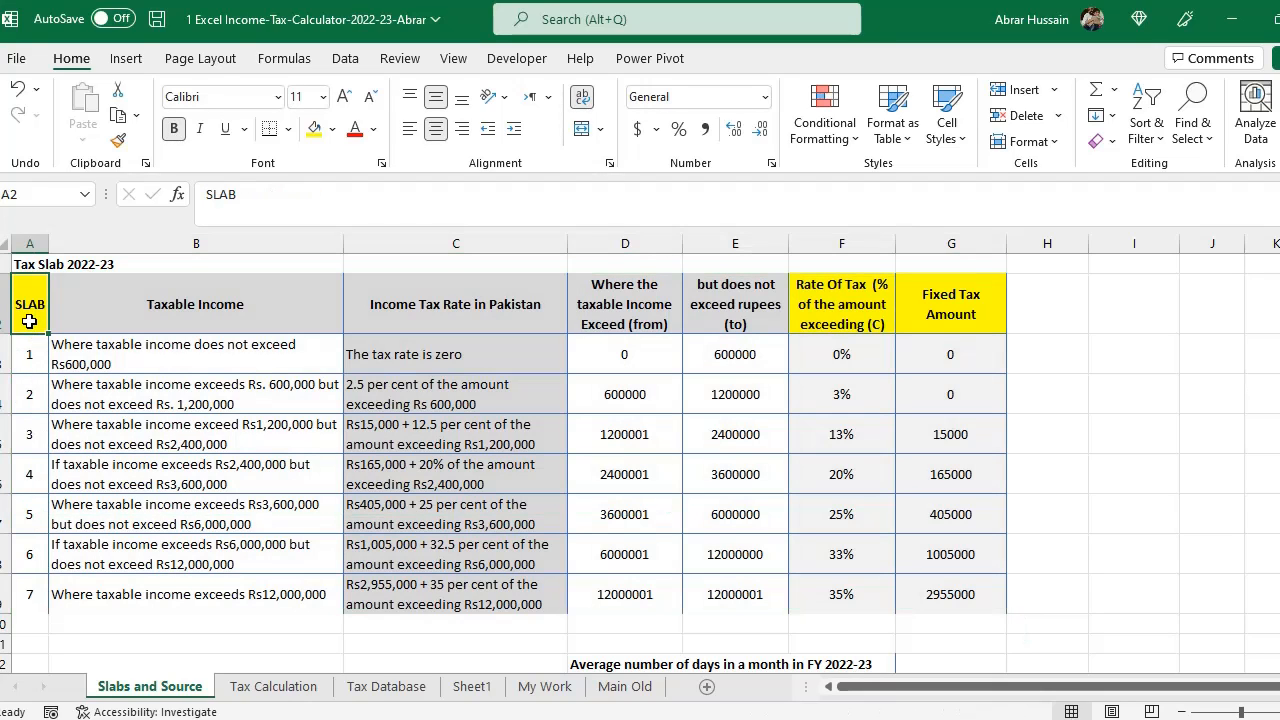
left_click(840, 307)
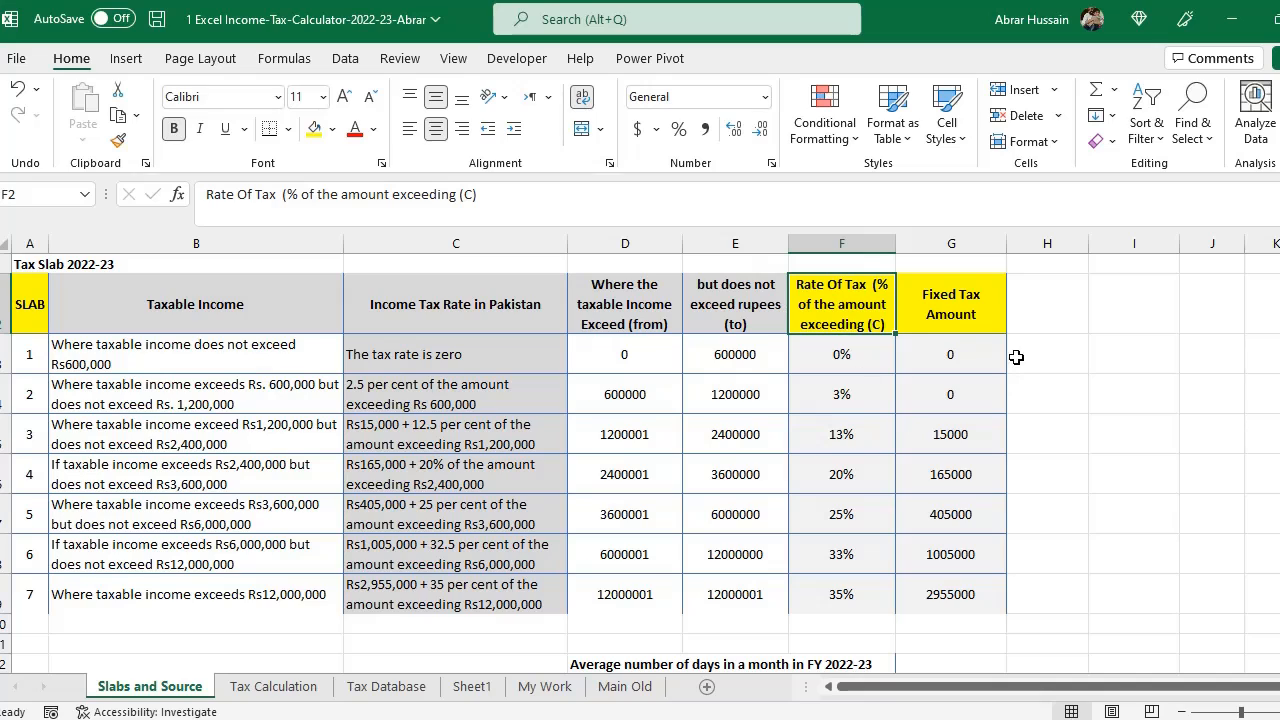
left_click(950, 299)
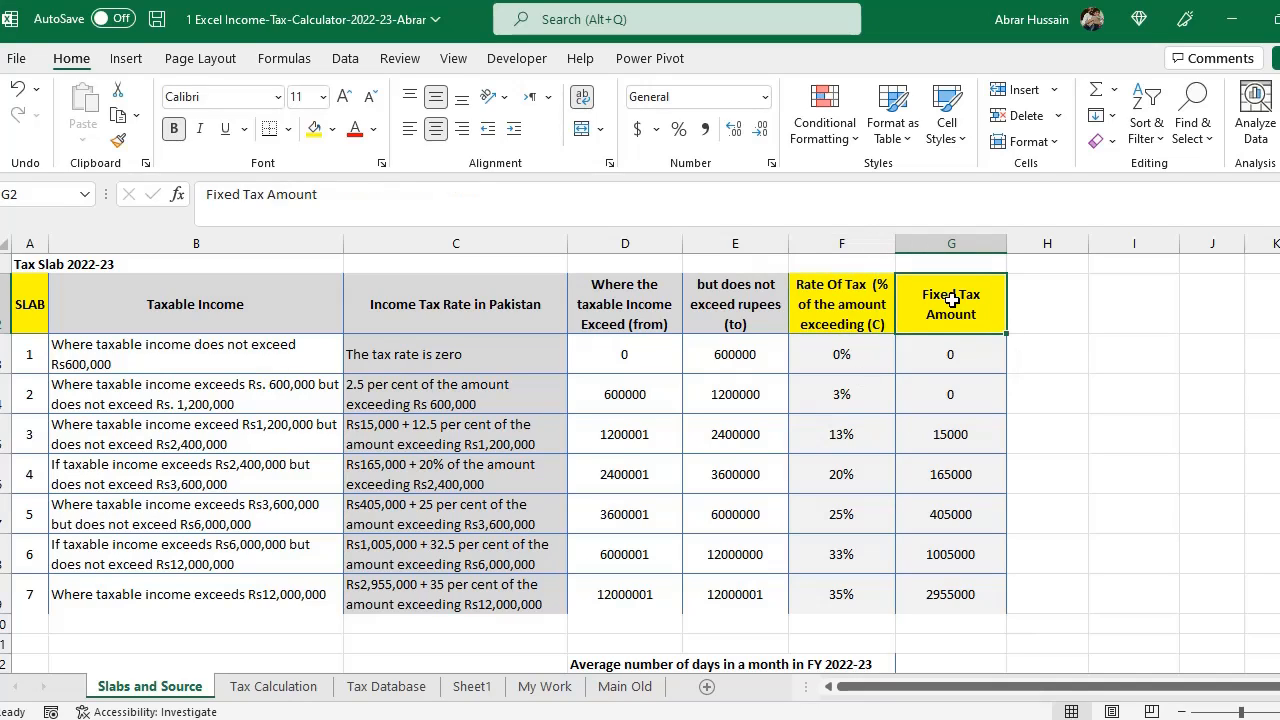
left_click_drag(951, 299, 846, 600)
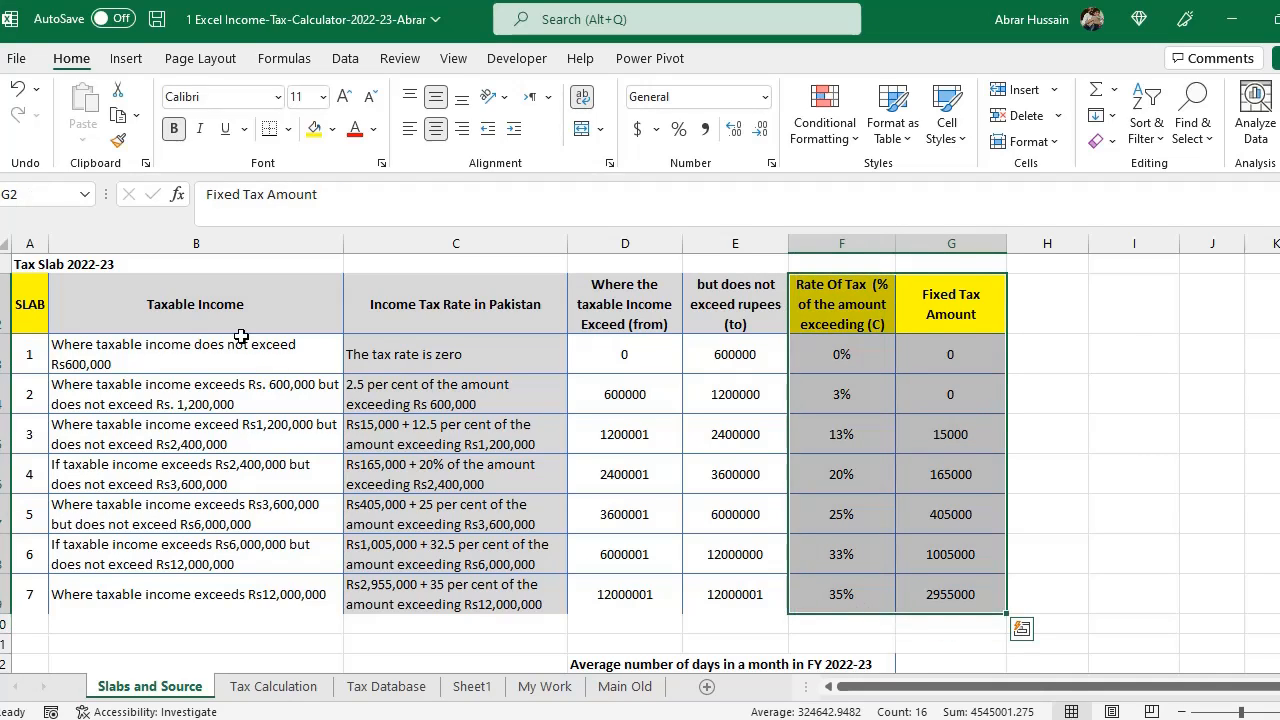
left_click_drag(30, 300, 10, 592)
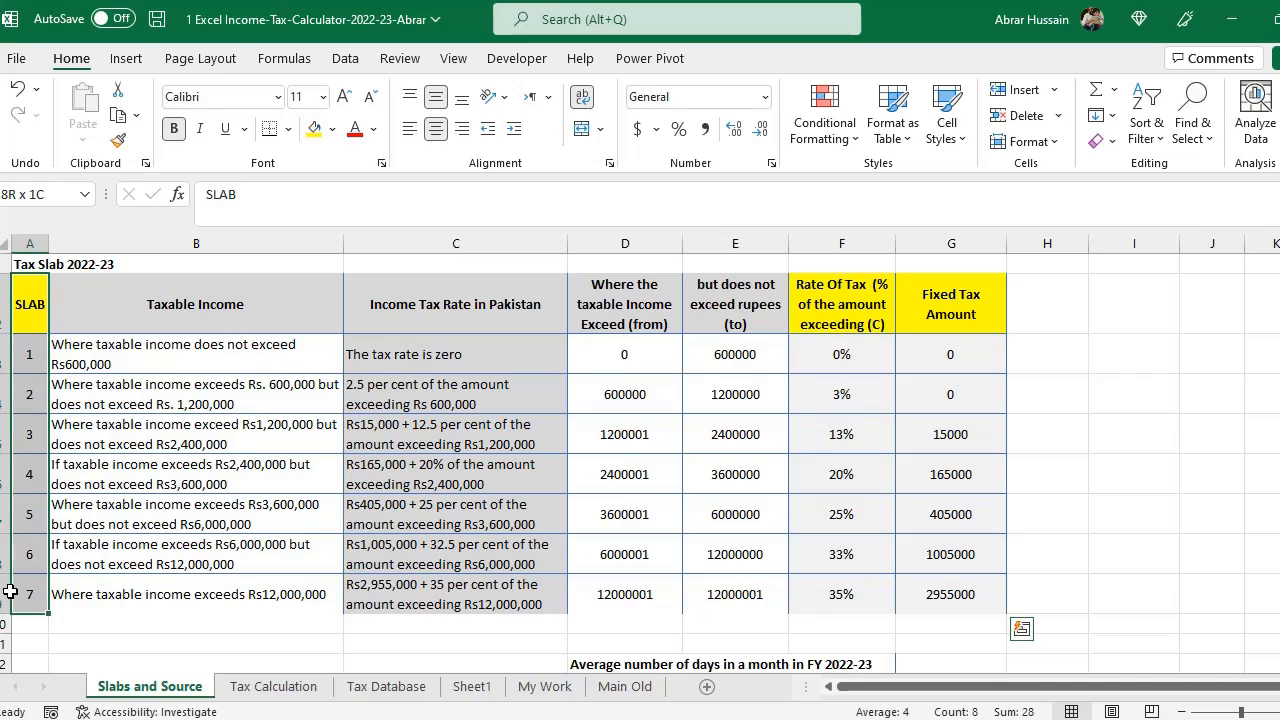
left_click_drag(26, 308, 908, 597)
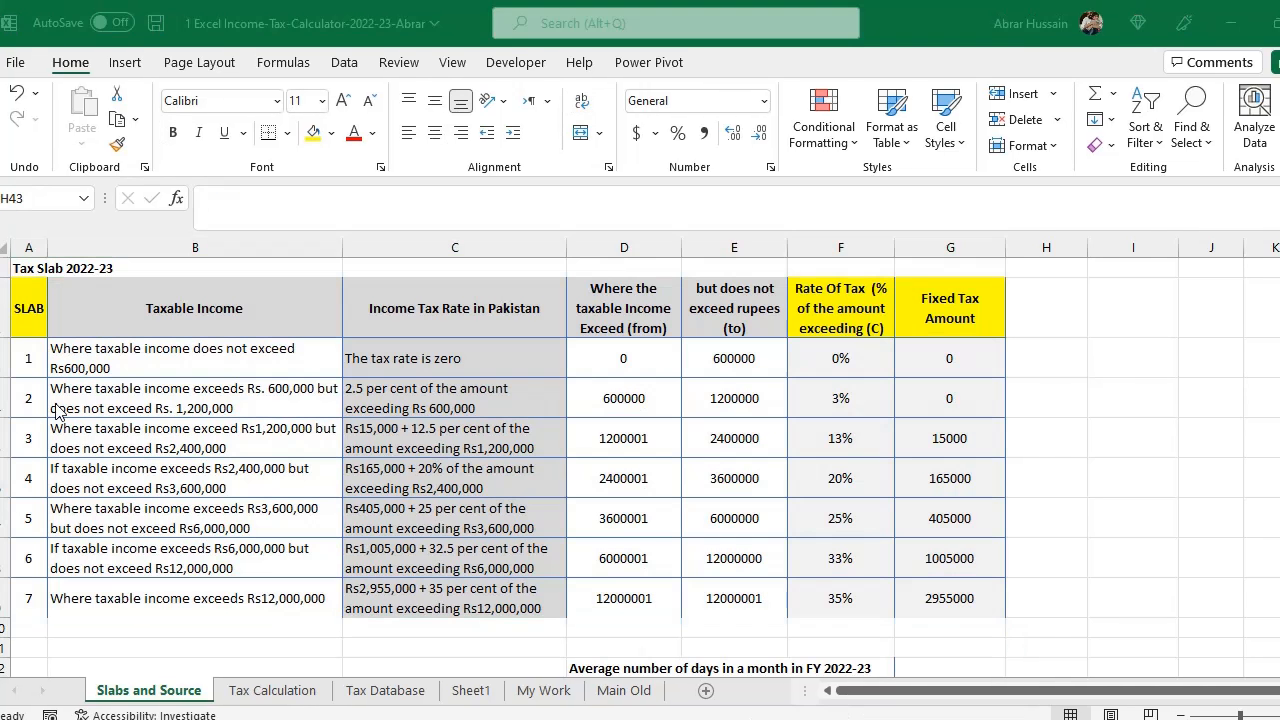
left_click_drag(28, 355, 944, 604)
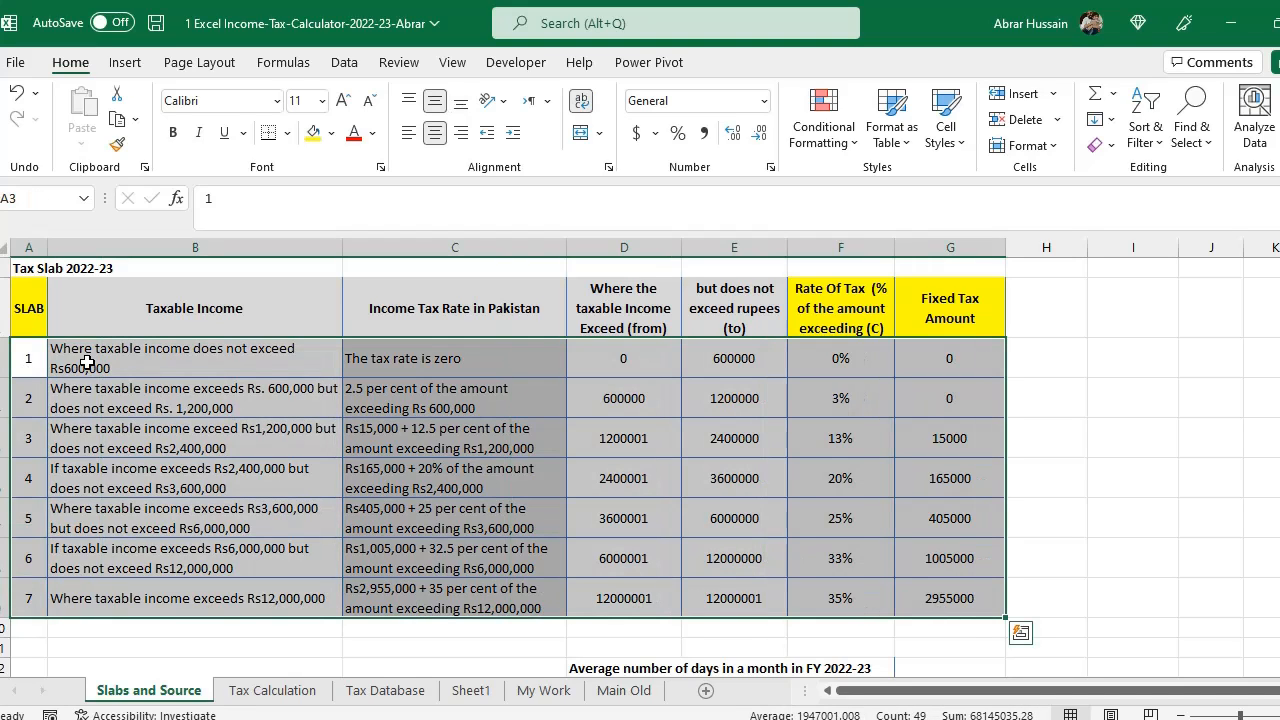
- Inspect the Tax Slab 2022-23 title and the complete slab table once more
double_click(27, 268)
left_click_drag(66, 268, 245, 268)
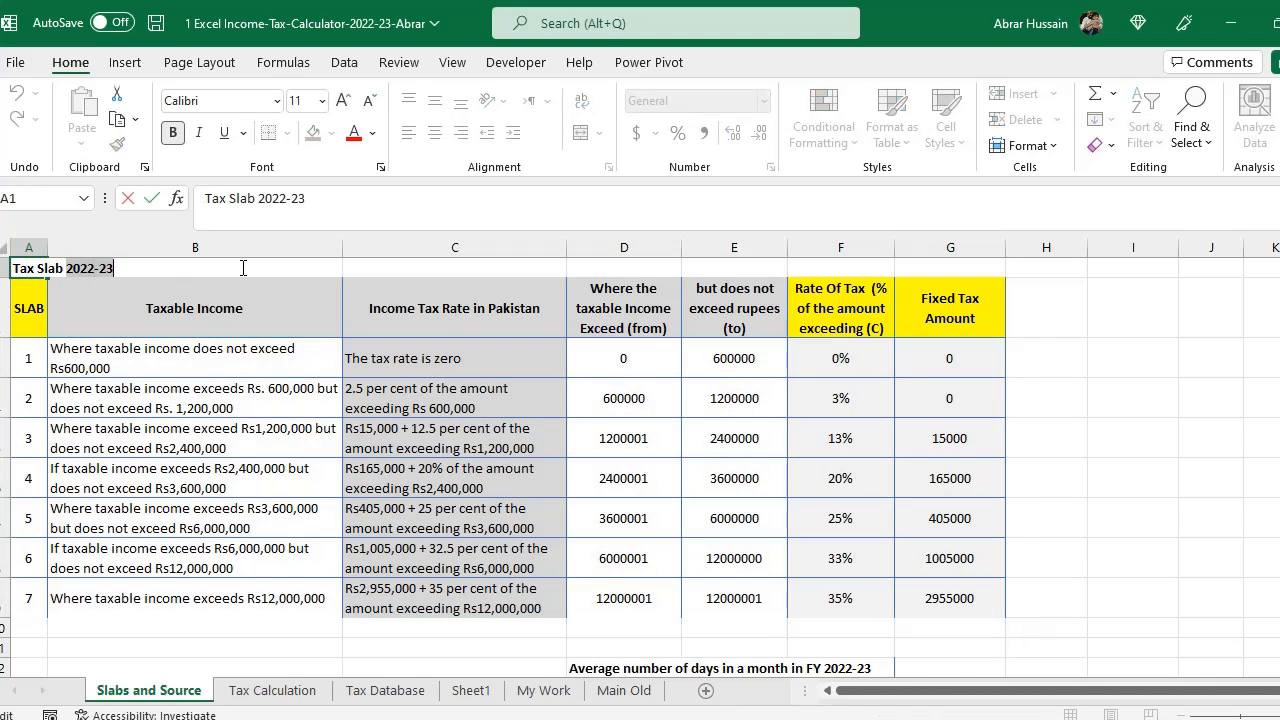
left_click(112, 382)
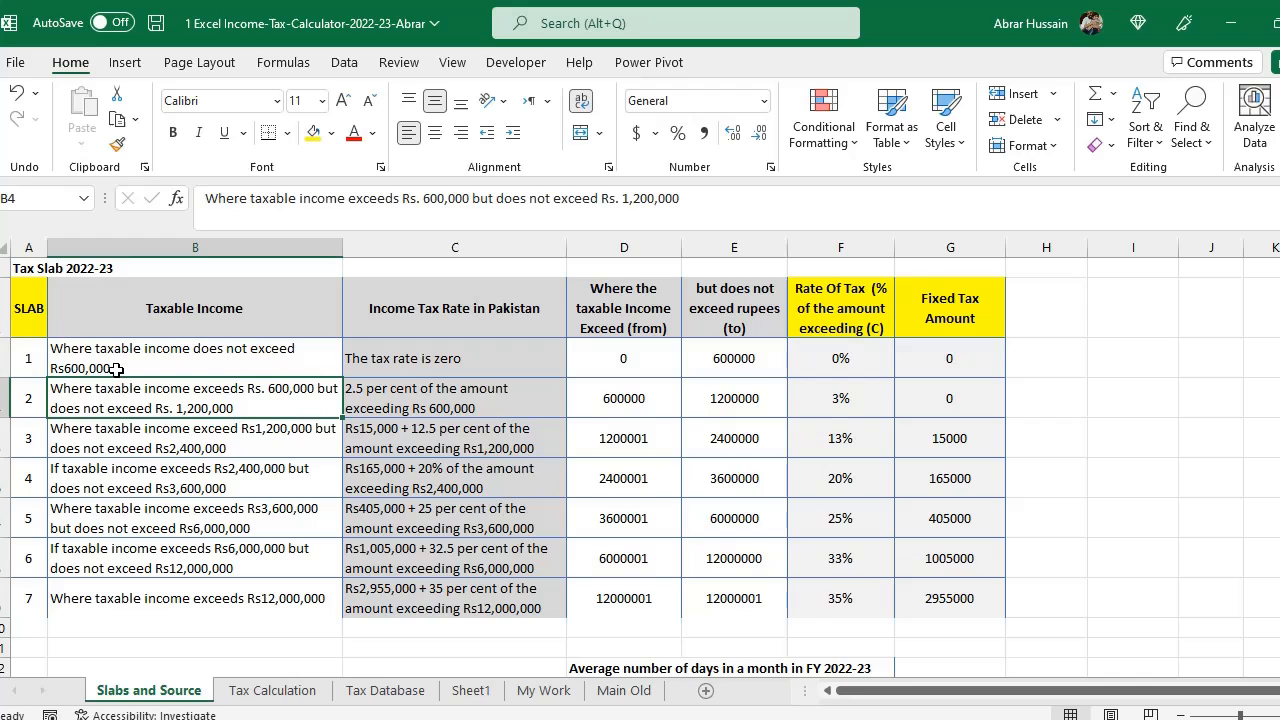
left_click(36, 308)
left_click_drag(36, 308, 974, 597)
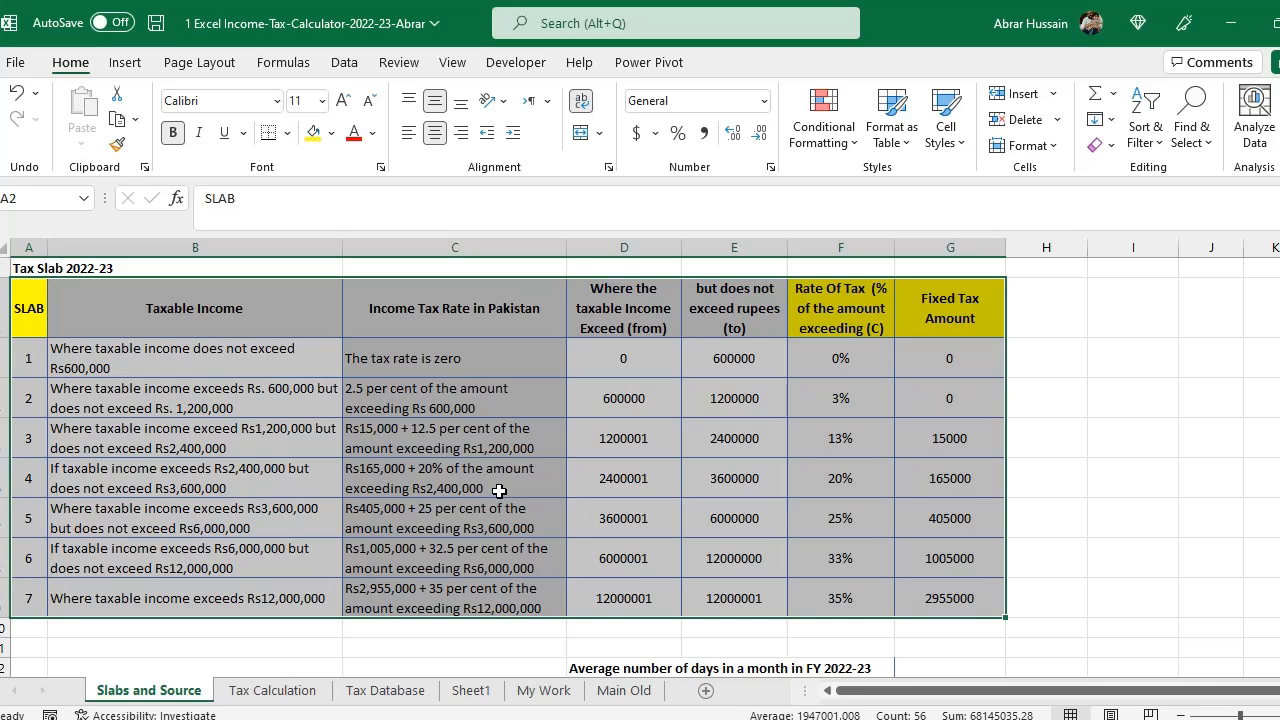
left_click(160, 366)
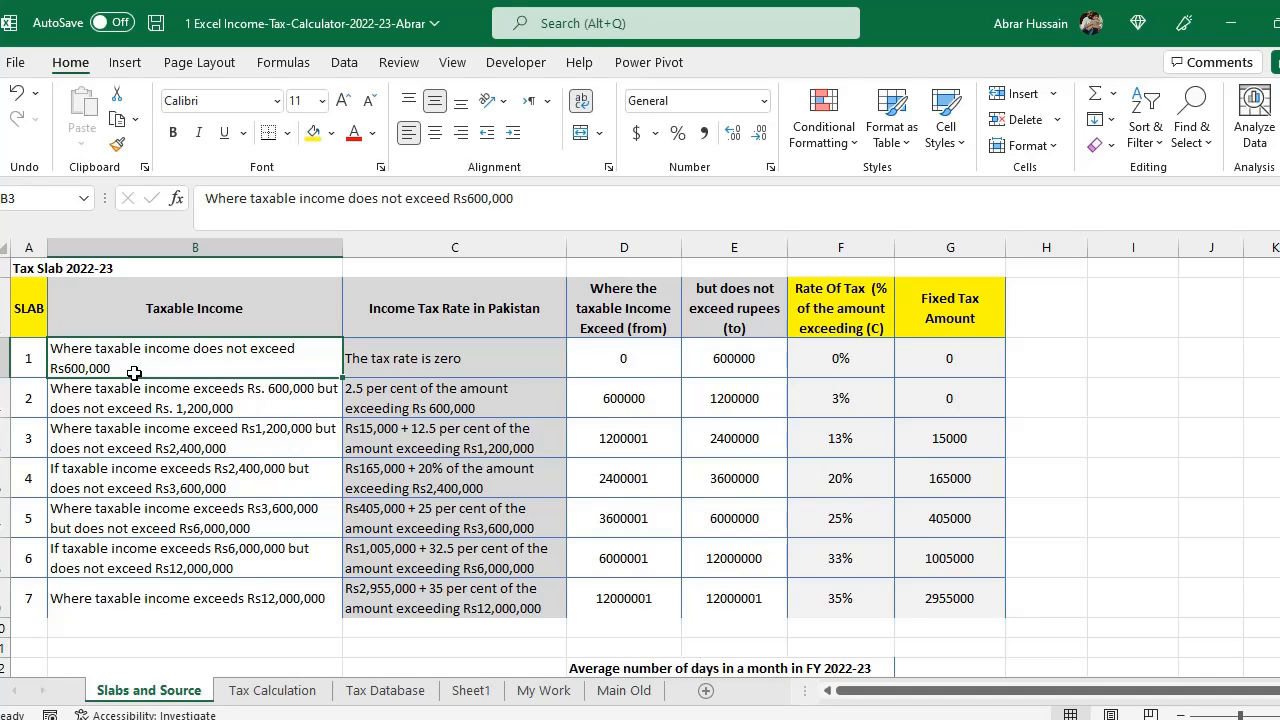
left_click(1028, 370)
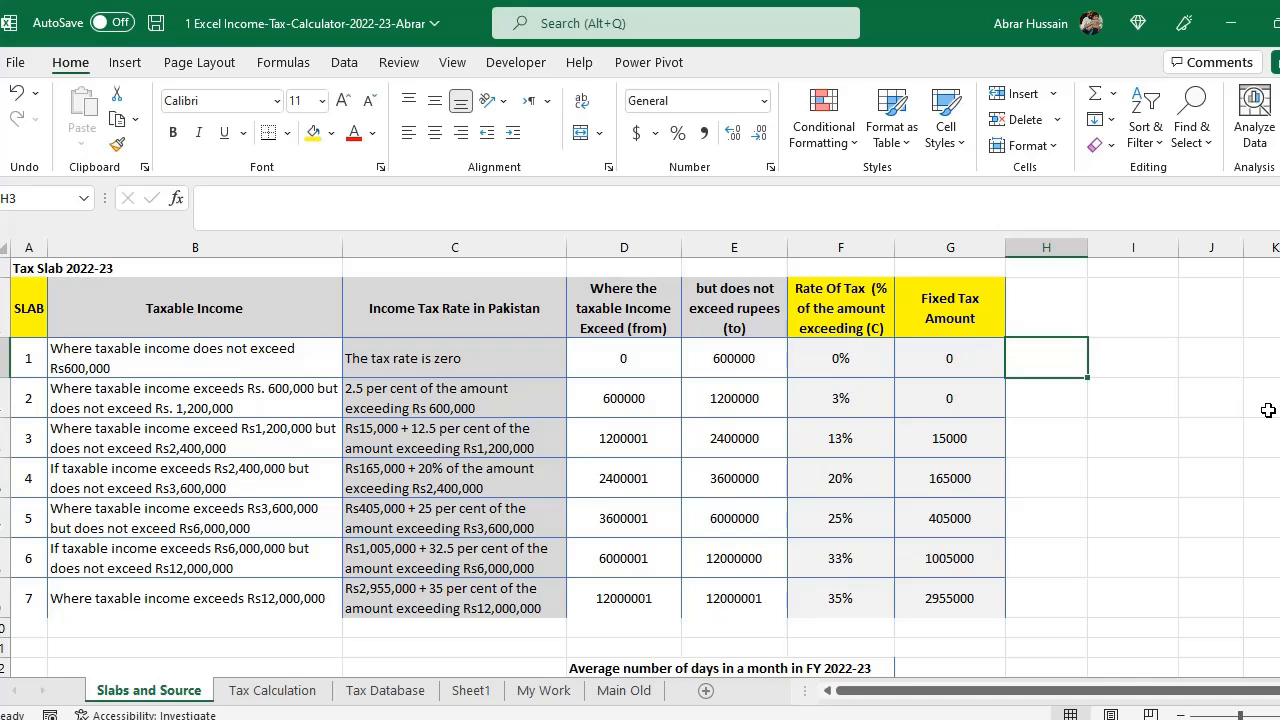
left_click(251, 317)
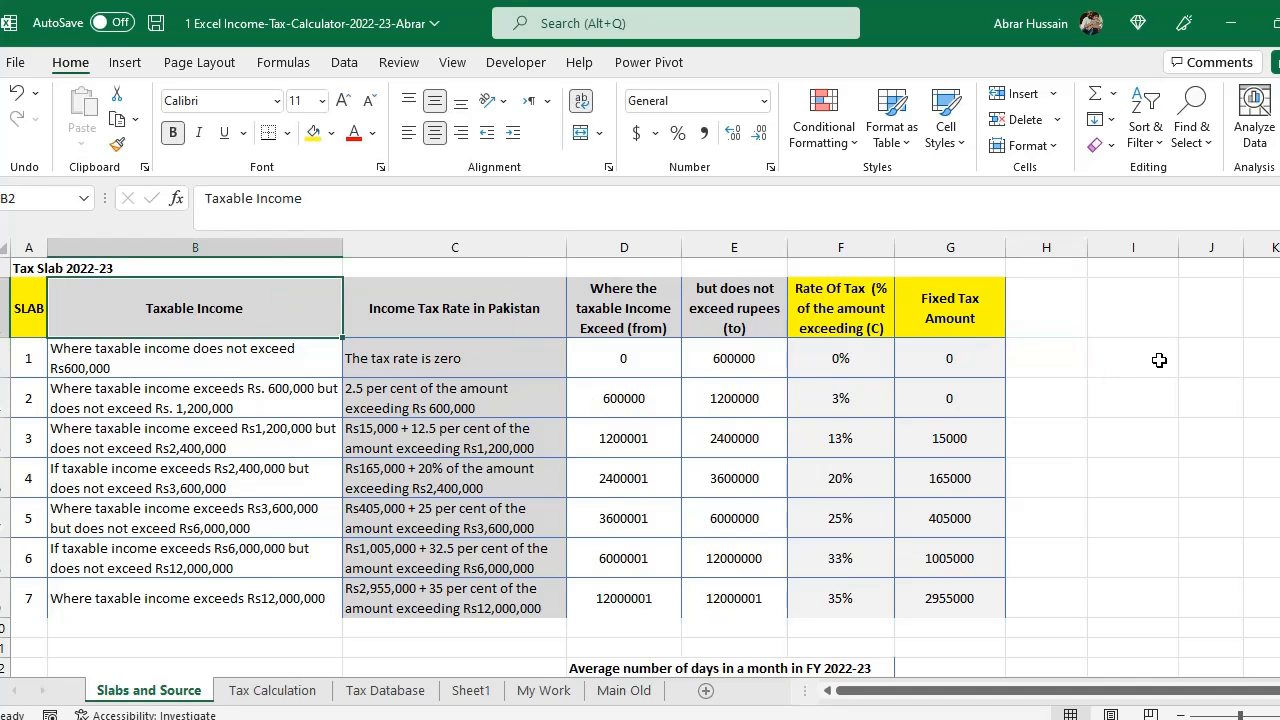
- Enter 600000 in cell H3 beside the slab table
left_click(1053, 359)
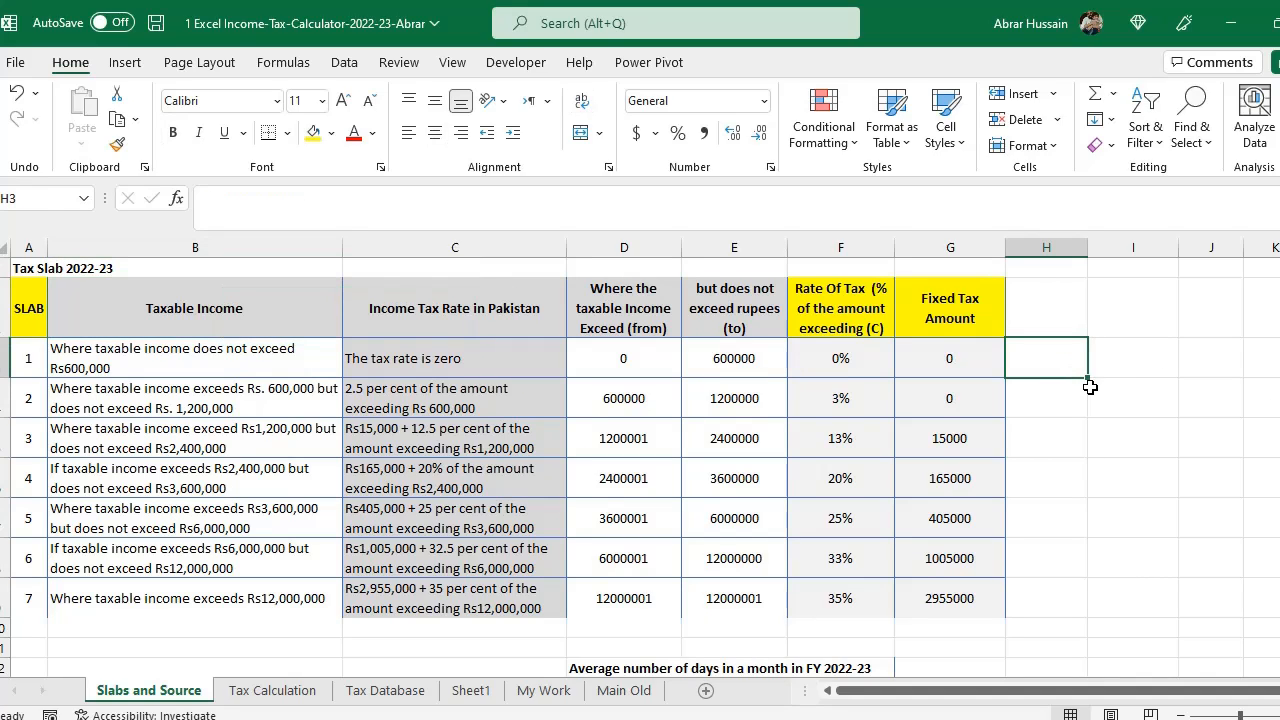
type("=600000")
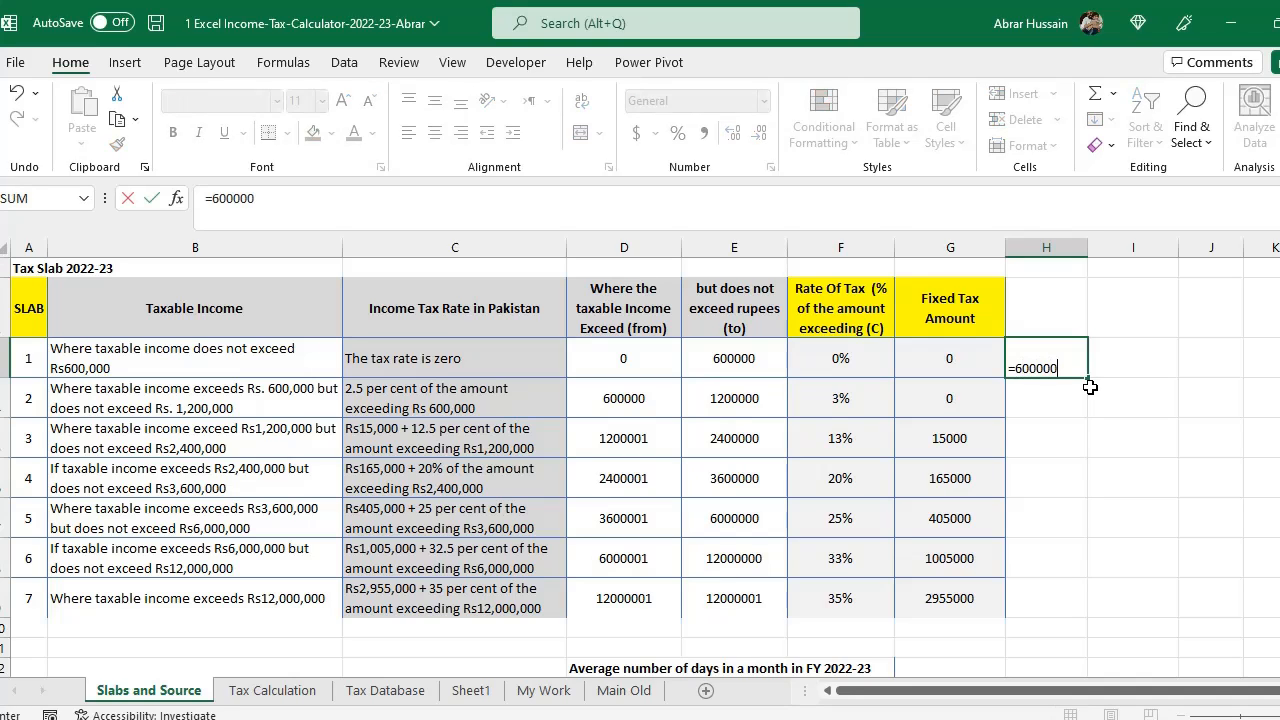
key("Return")
- In I3, enter a formula dividing H3 by 12 to get the monthly amount
key("Up")
key("F2")
key("Tab")
type("=")
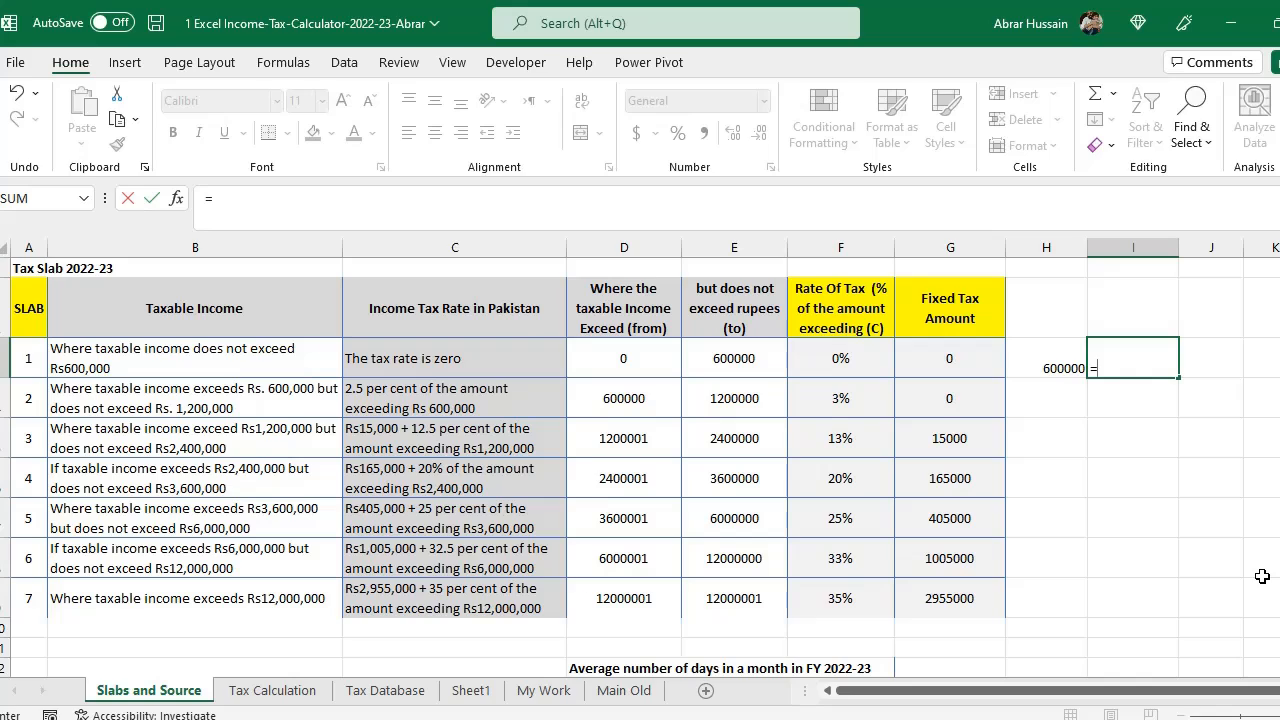
left_click(1055, 347)
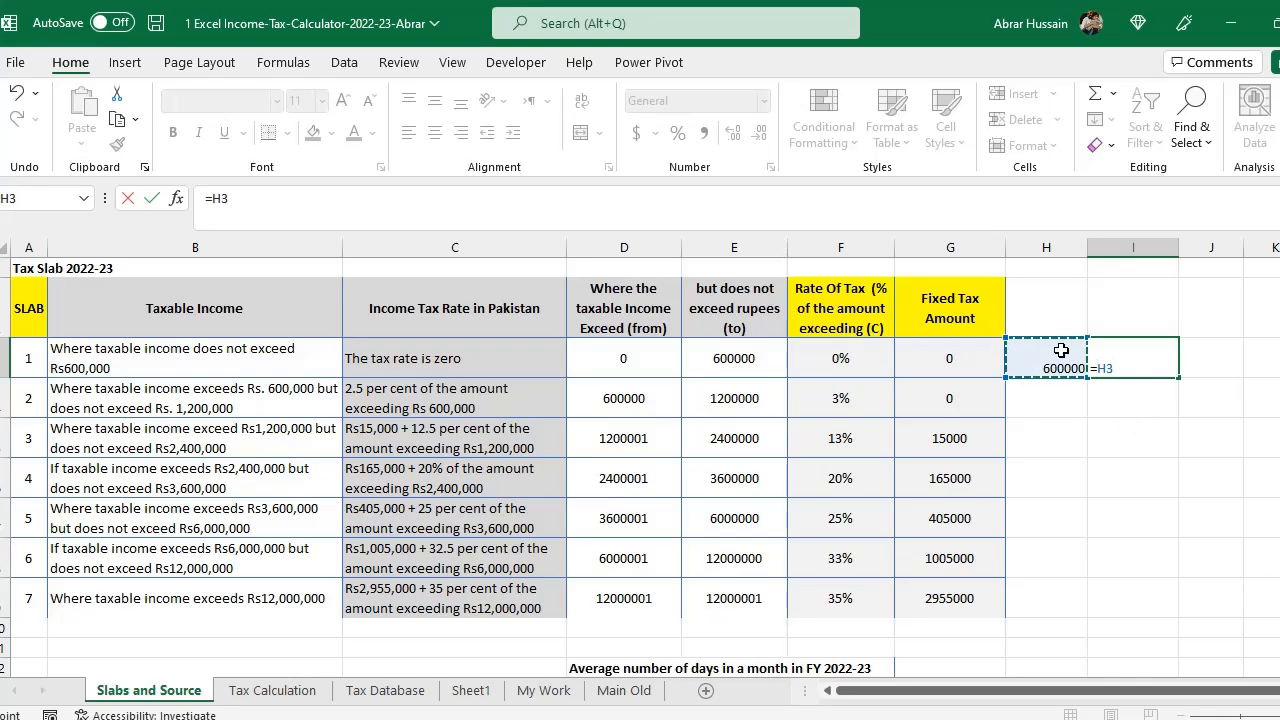
type("/12")
key("ctrl+Return")
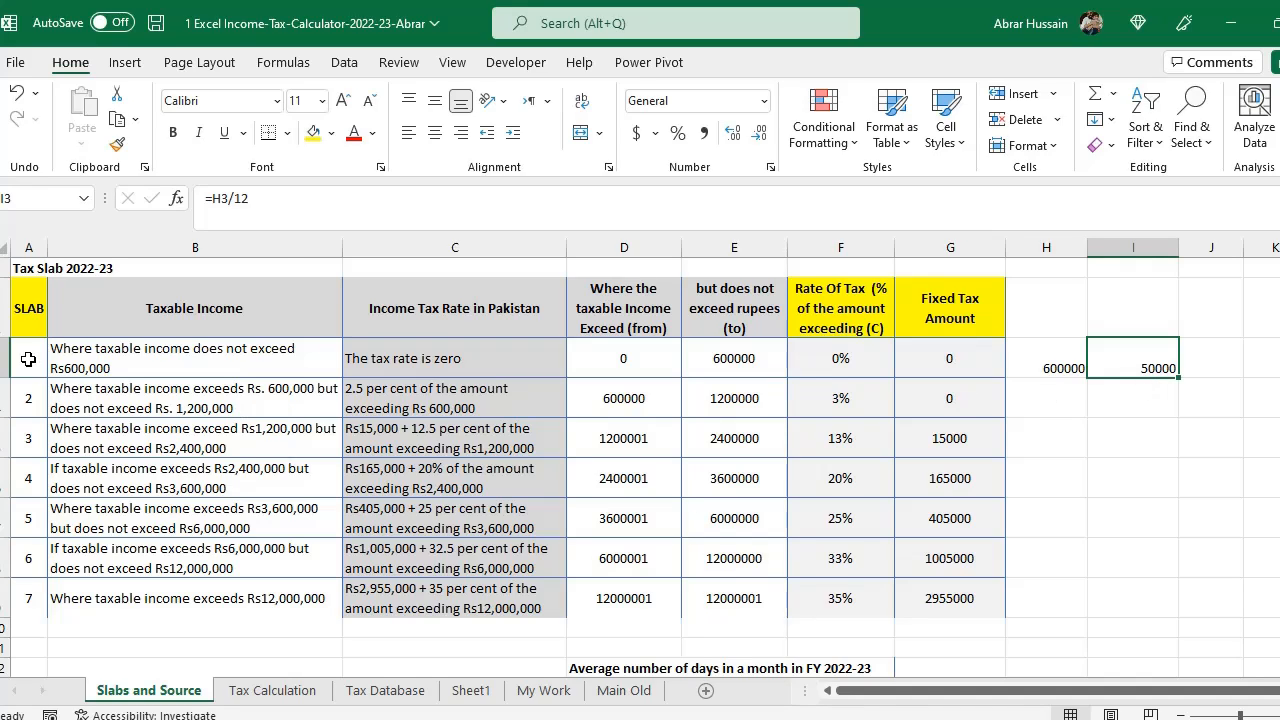
- Show the Rate of Tax percentages in the slab table with two decimal places
left_click_drag(24, 360, 919, 357)
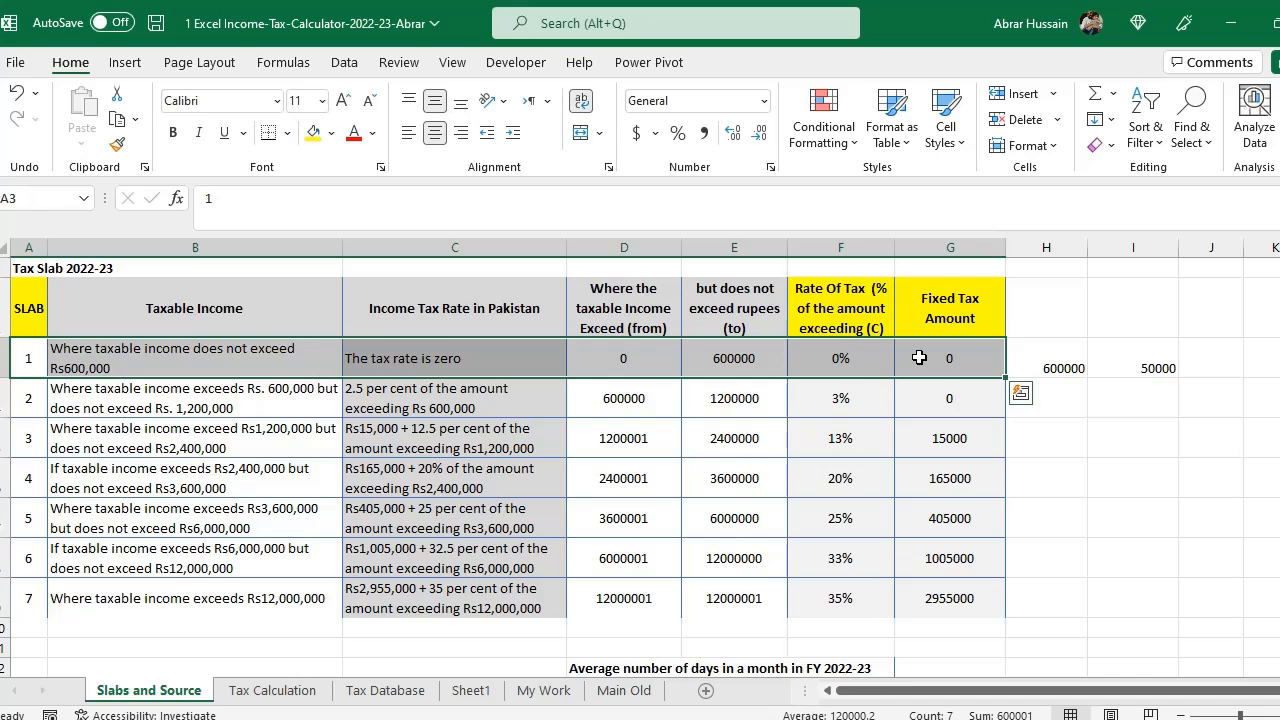
left_click(101, 396)
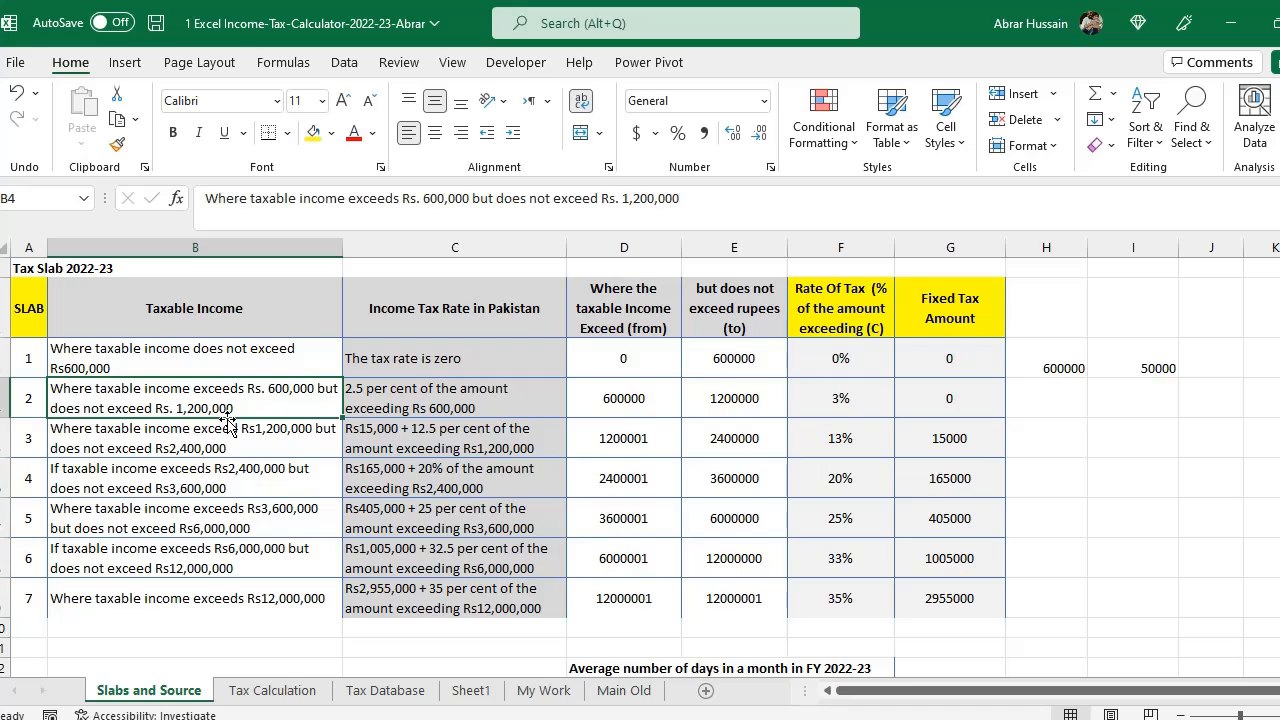
left_click(385, 399)
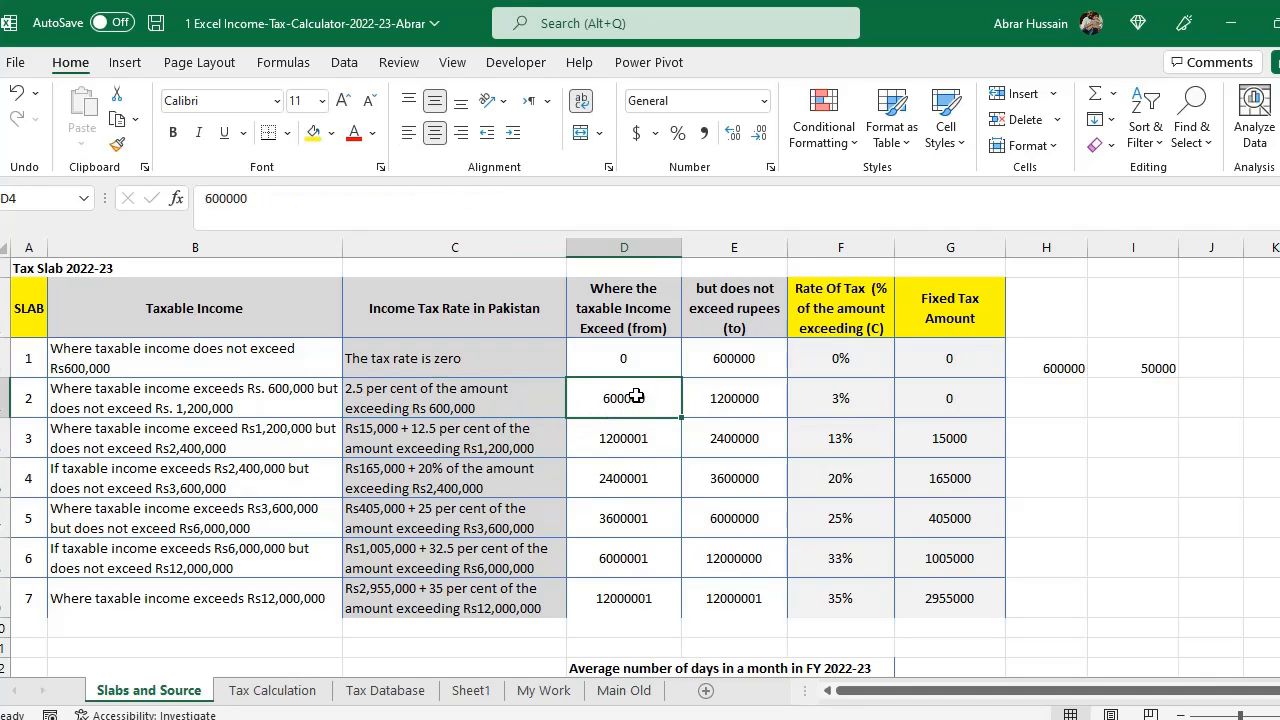
left_click_drag(636, 397, 706, 397)
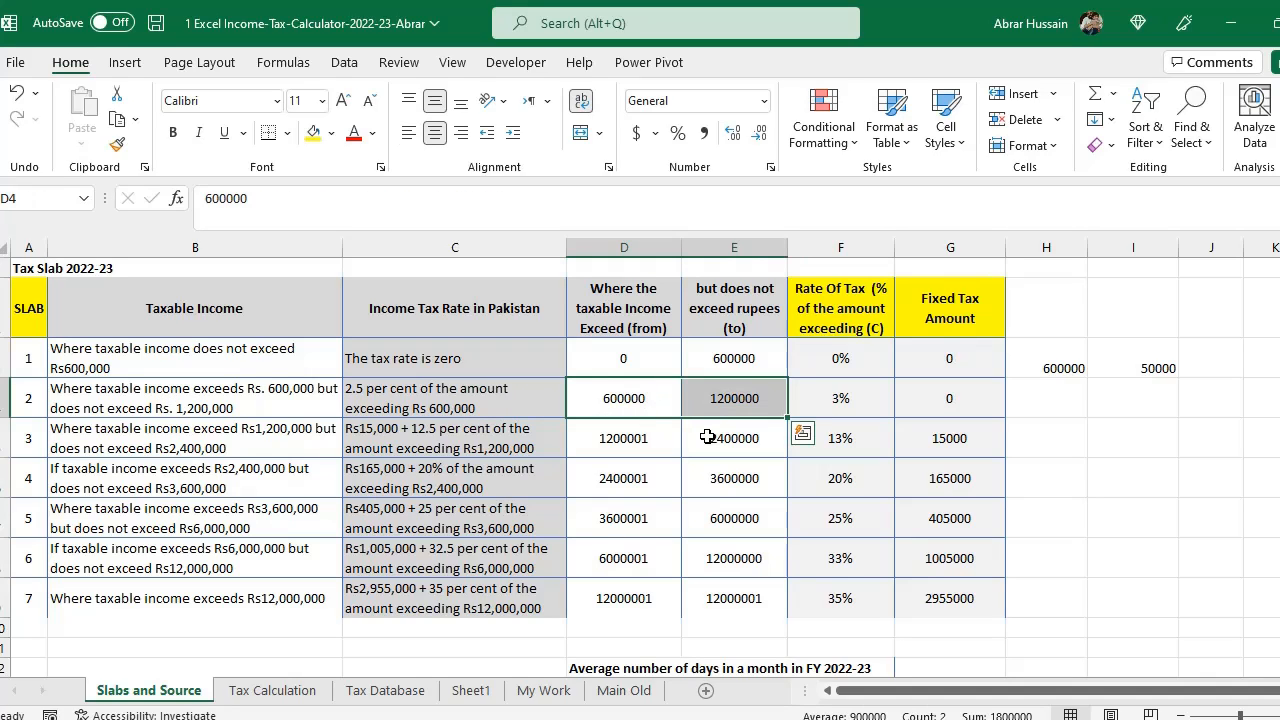
left_click(355, 395)
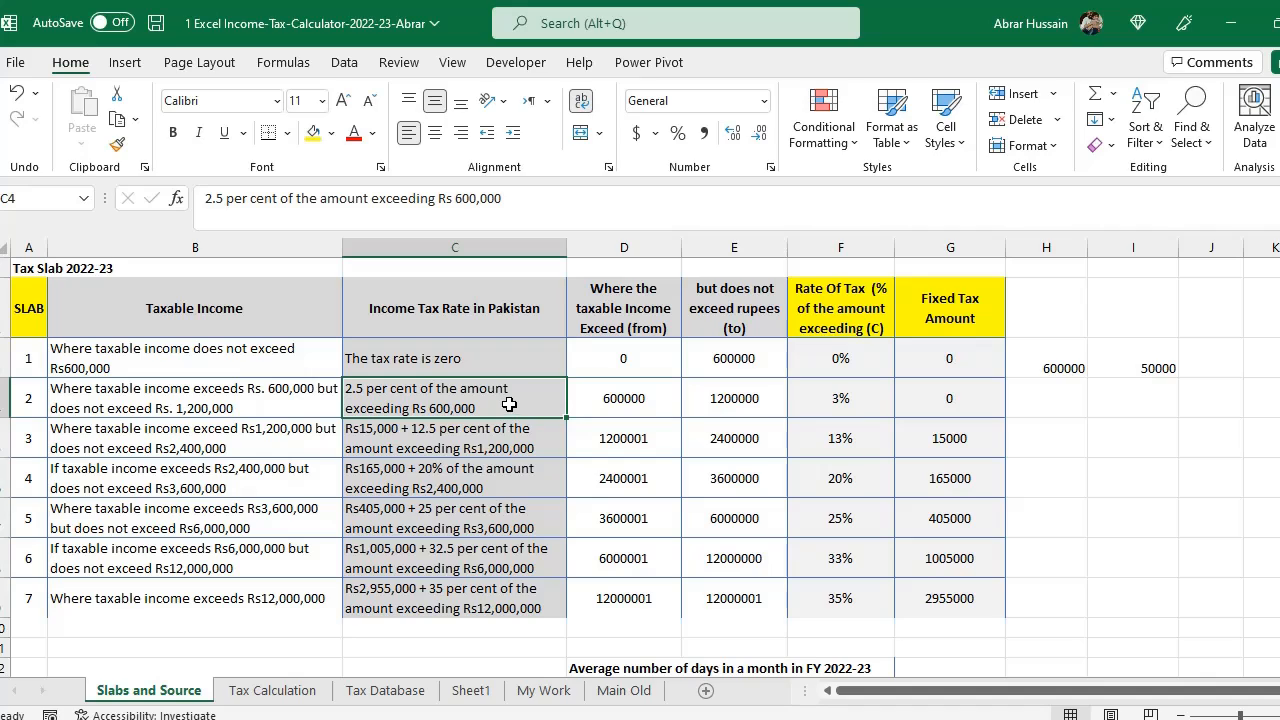
left_click(840, 400)
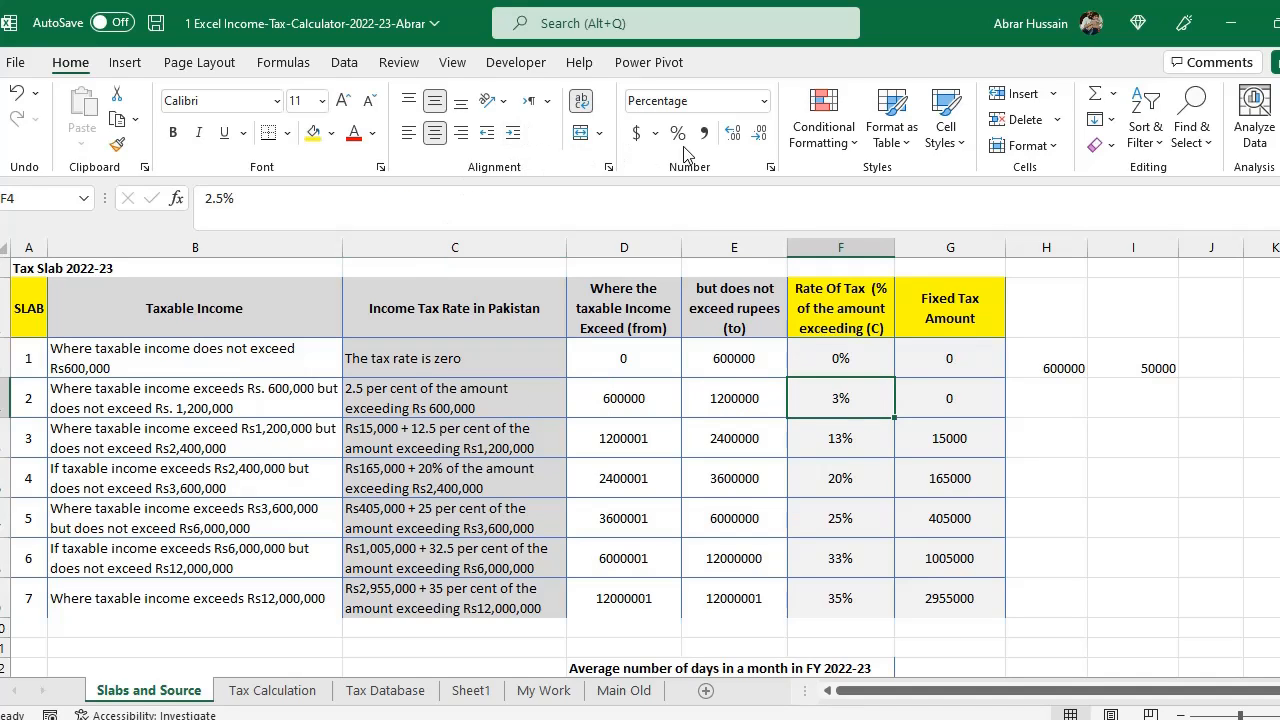
left_click(733, 134)
left_click_drag(836, 354, 834, 448)
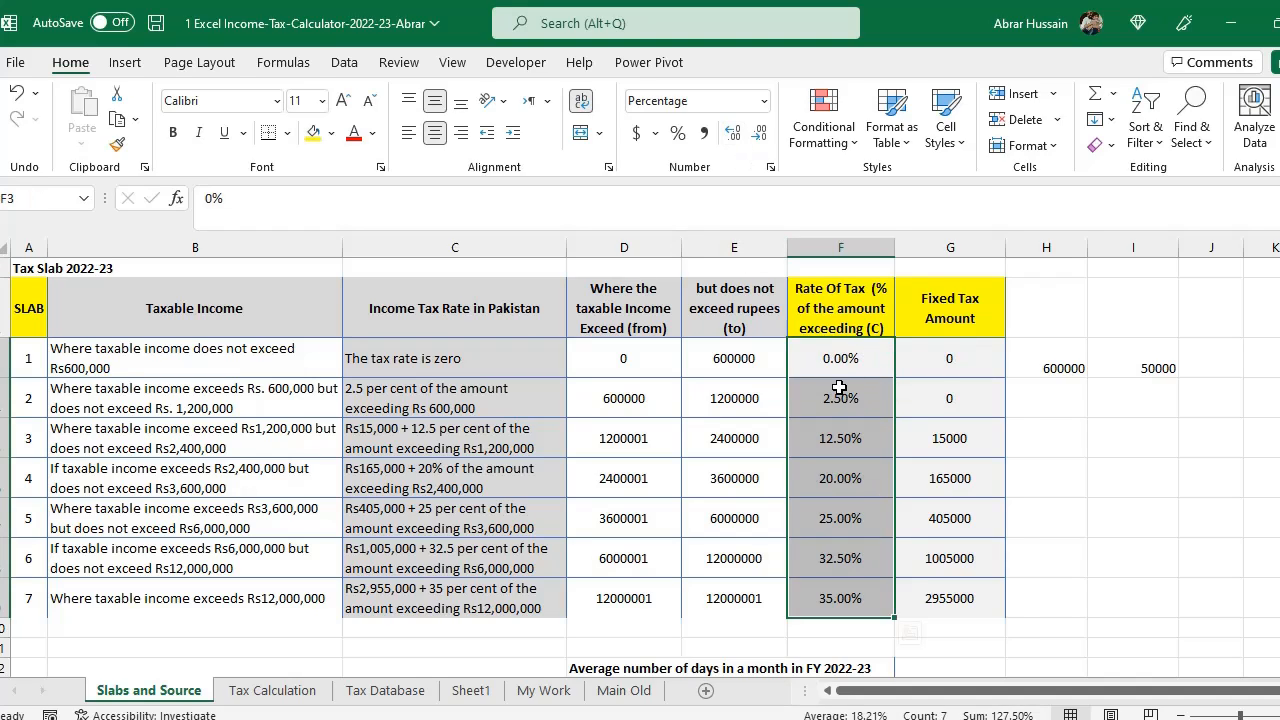
left_click(841, 392)
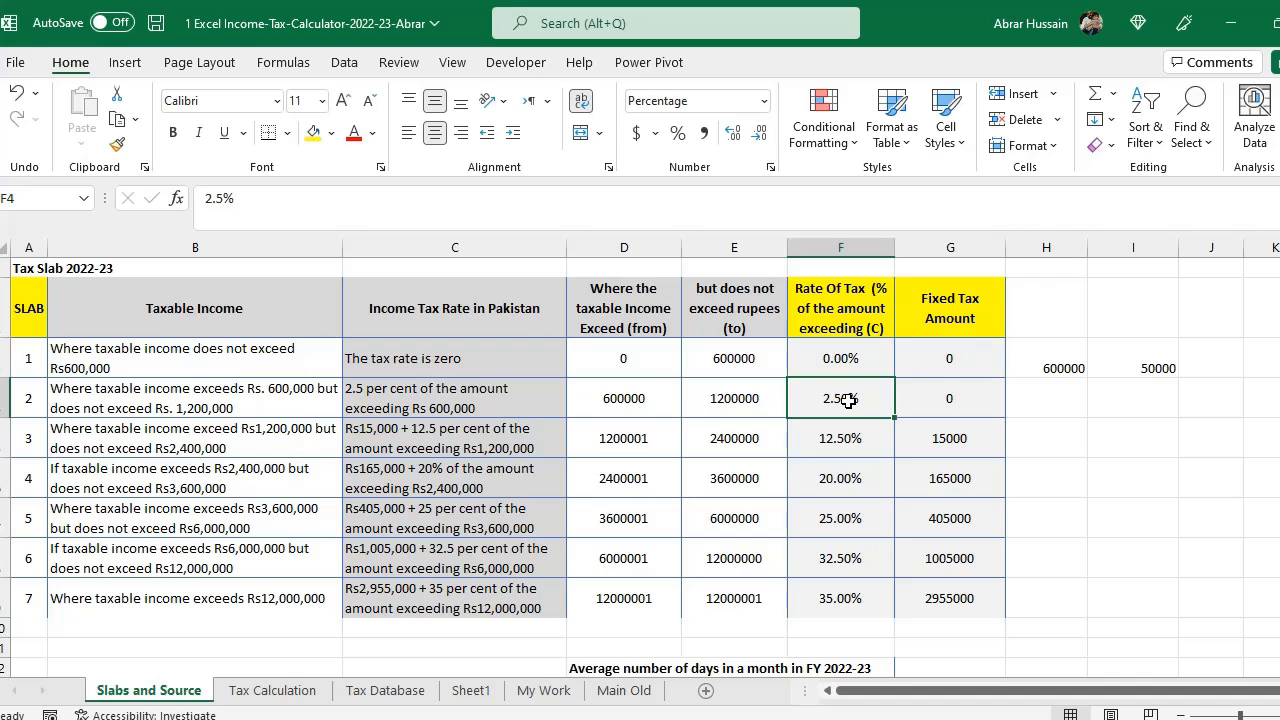
- Change the example description text to 'Salary is 60000 Per month'
left_click(842, 304)
left_click(819, 397)
left_click(948, 316)
left_click(855, 398)
left_click_drag(28, 398, 974, 398)
left_click(962, 402)
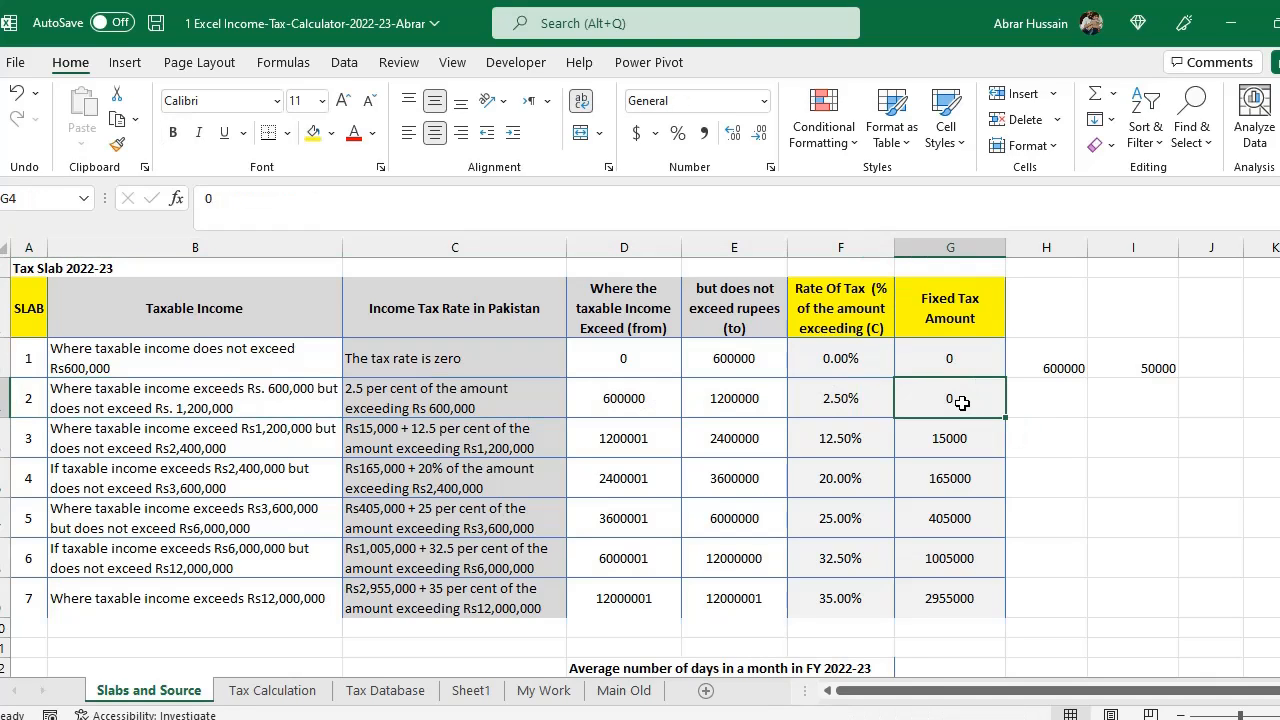
left_click(432, 392)
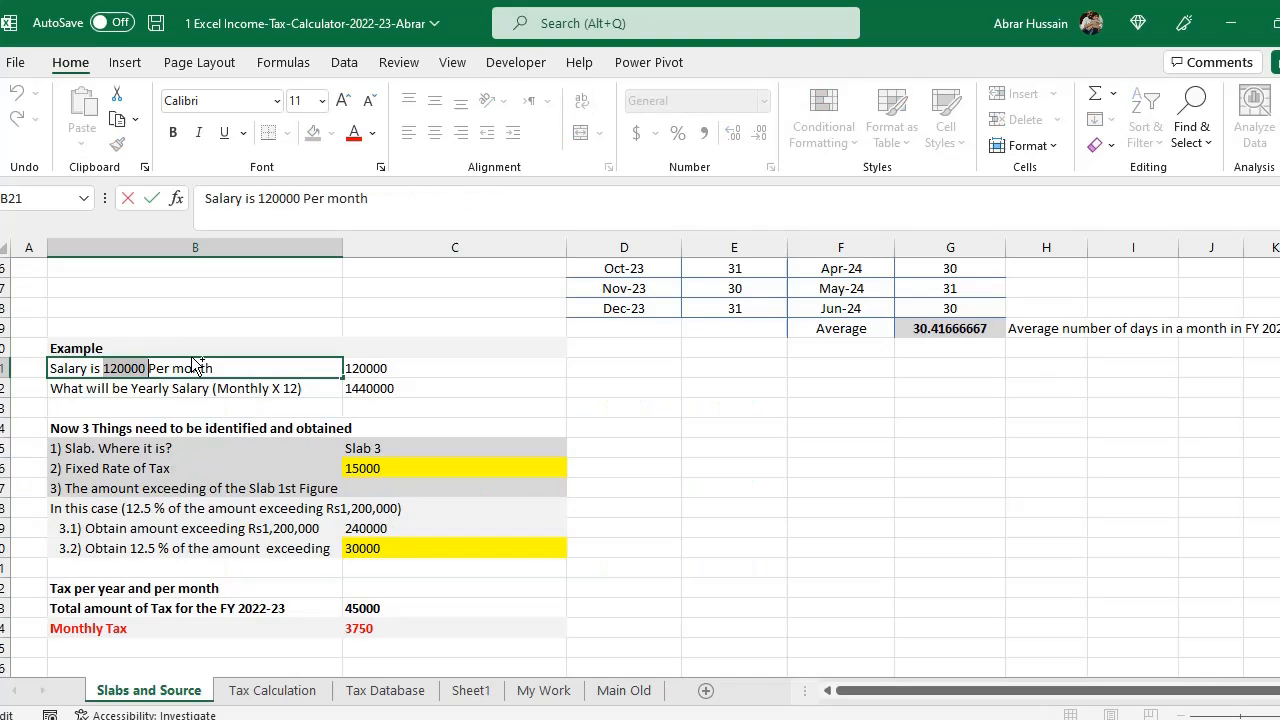
key("BackSpace")
type("60000")
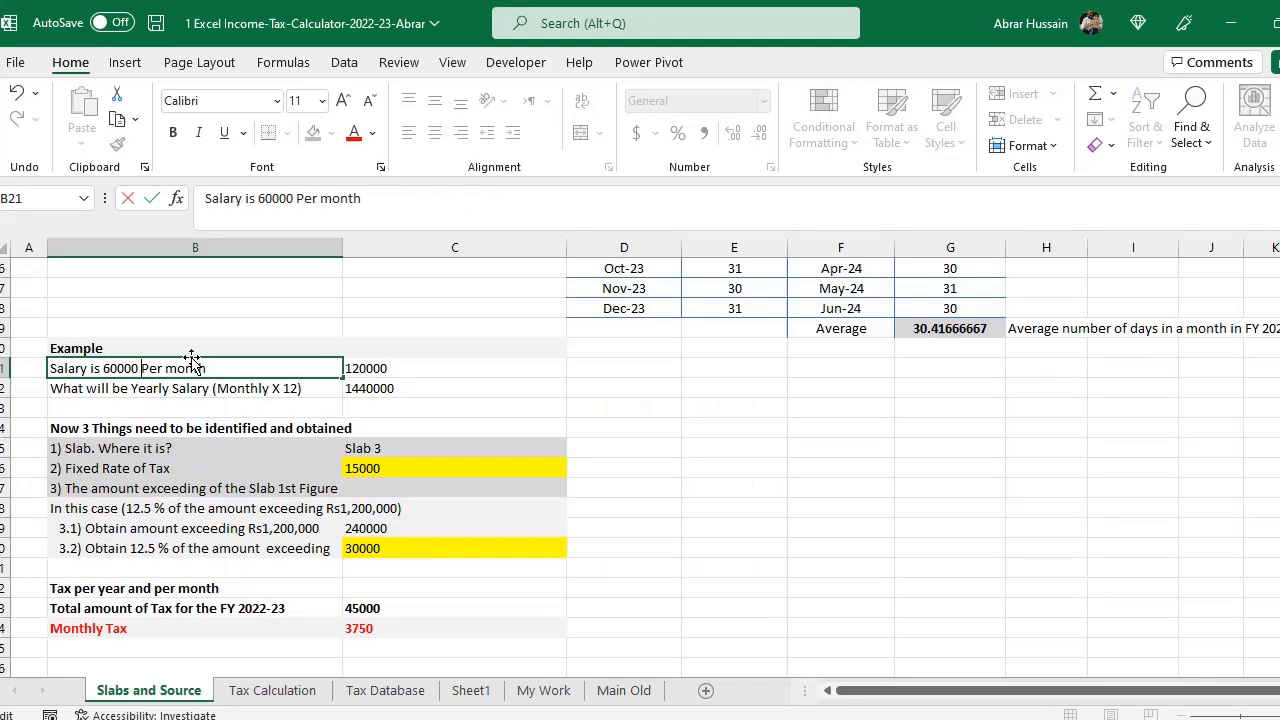
key("Return")
- Set the example's monthly salary value to 60000
left_click(191, 360)
key("Tab")
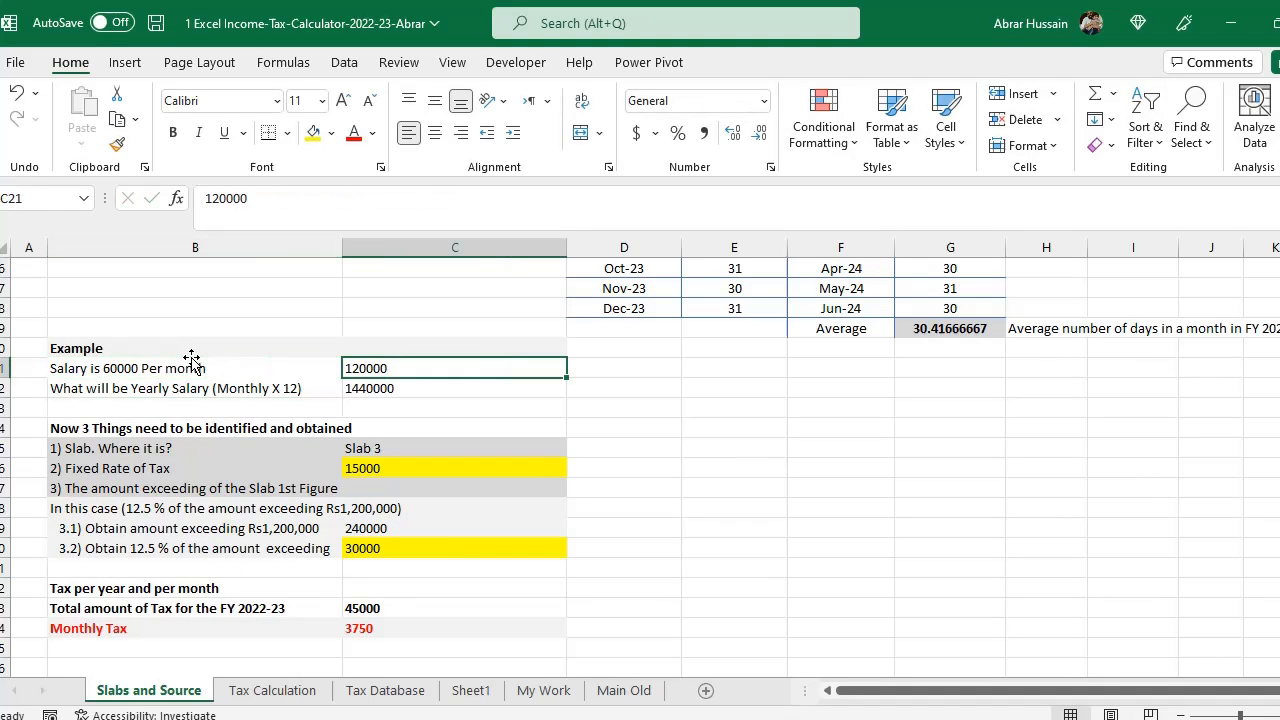
key("F2")
key("shift+Home")
type("60")
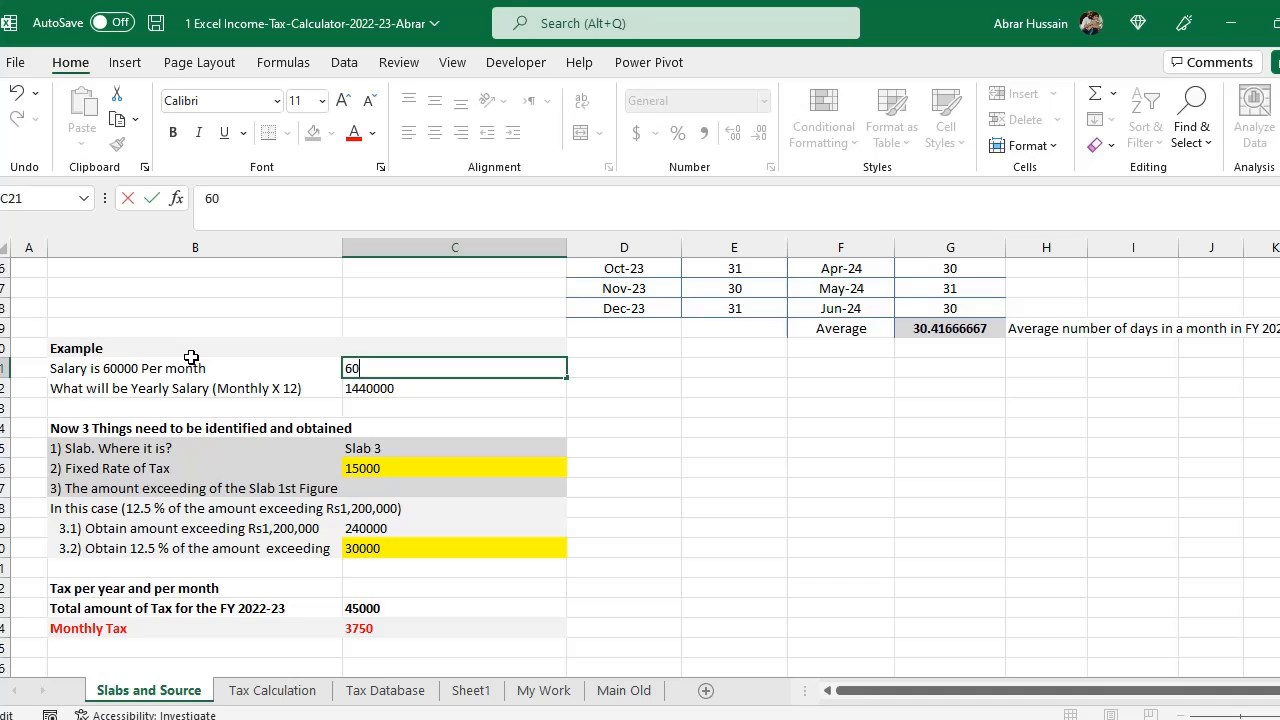
type("000")
key("Return")
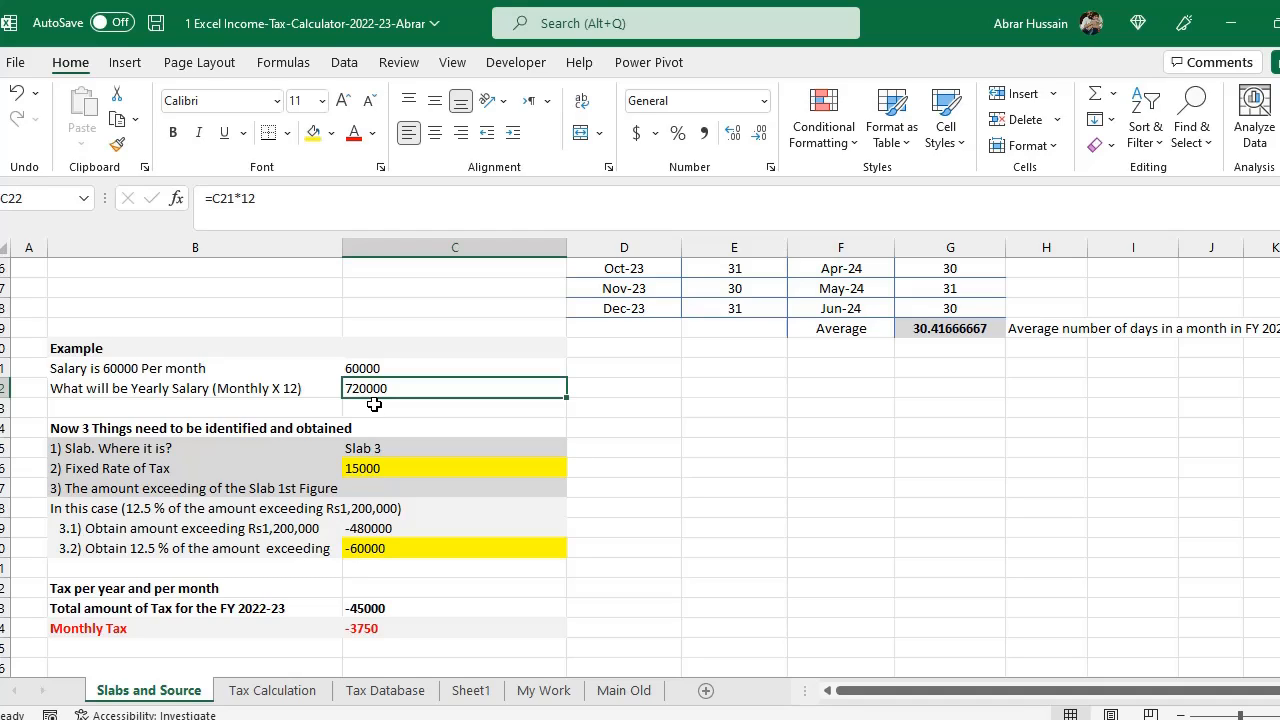
- Insert a blank row between the monthly salary and yearly salary rows
left_click_drag(376, 370, 390, 388)
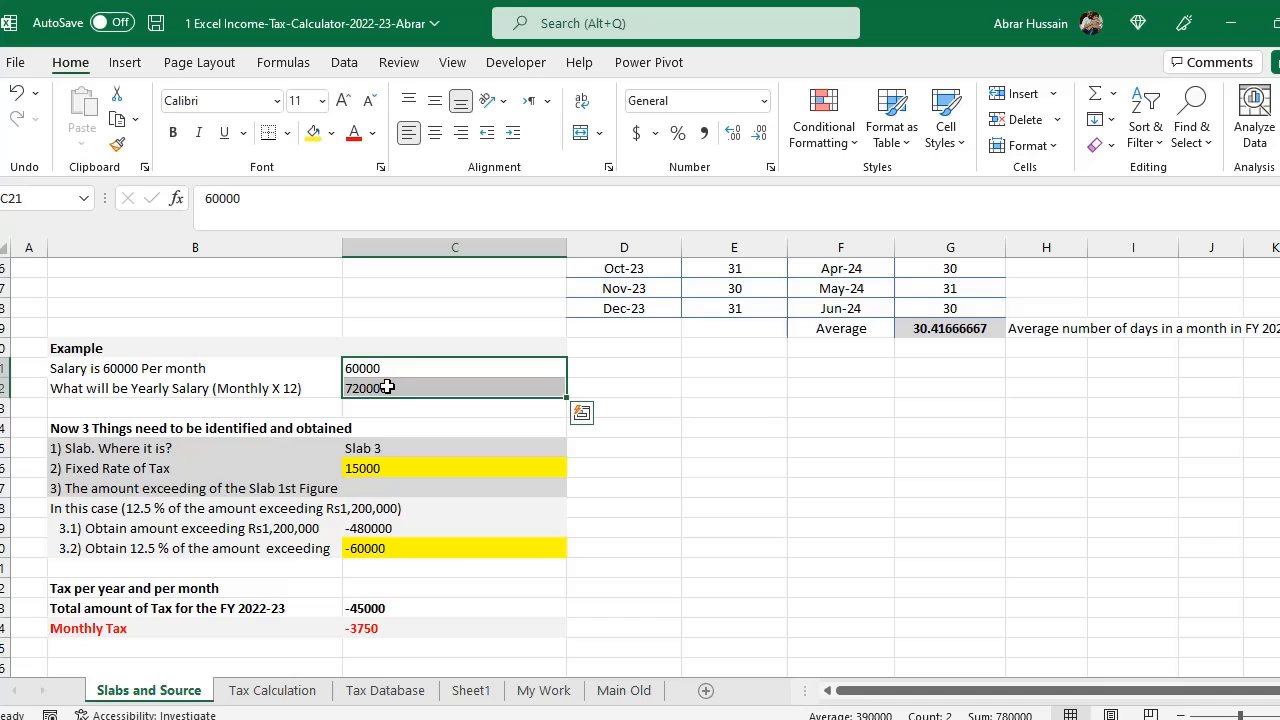
left_click(140, 370)
left_click(399, 366)
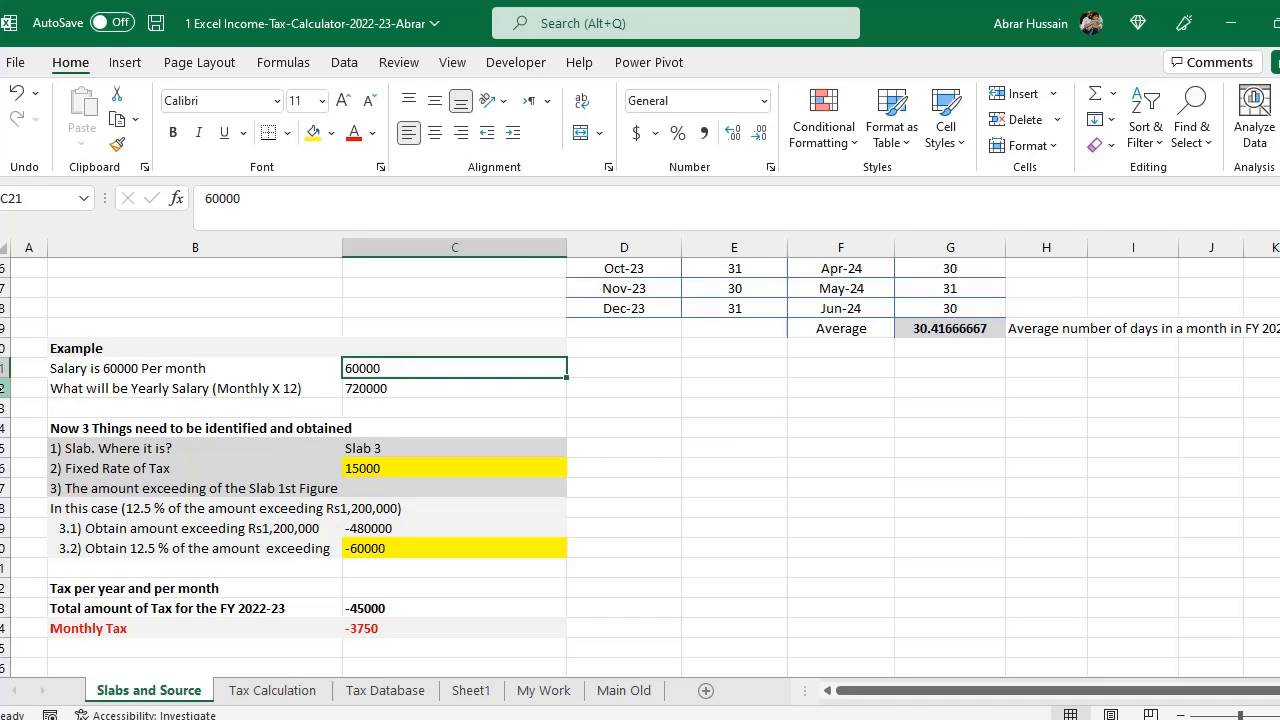
left_click(8, 388)
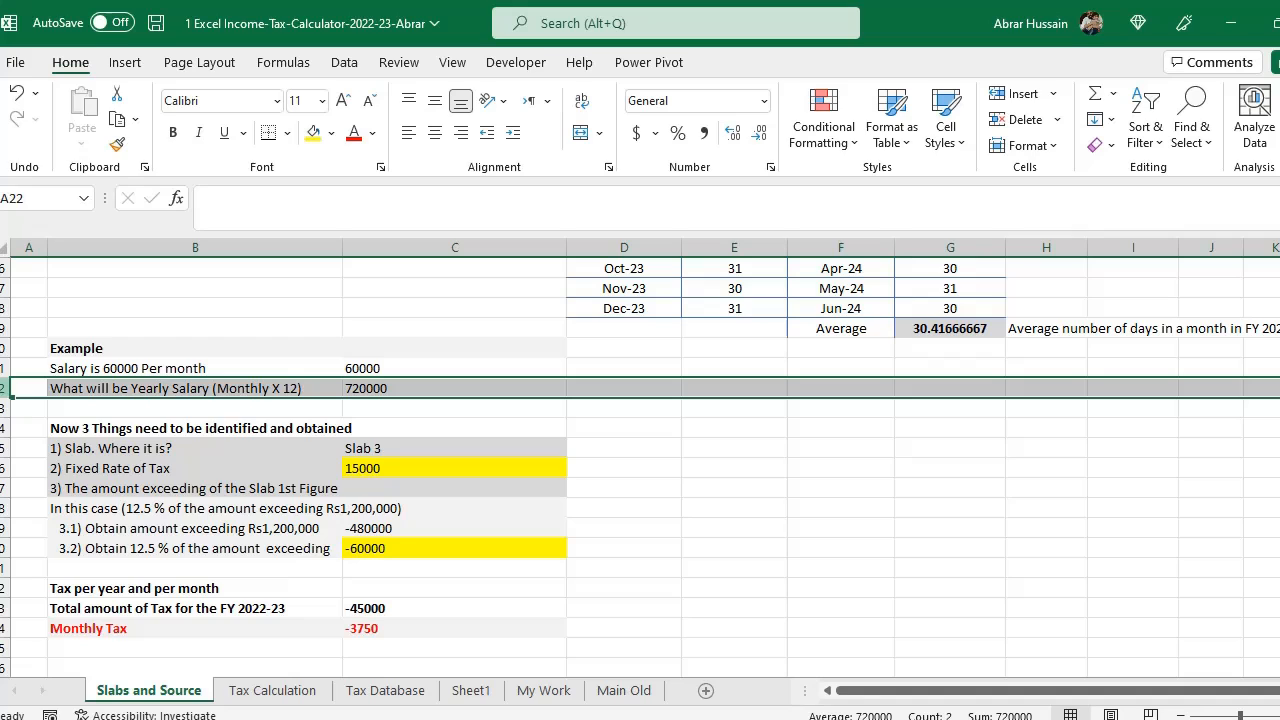
right_click(8, 388)
left_click(40, 204)
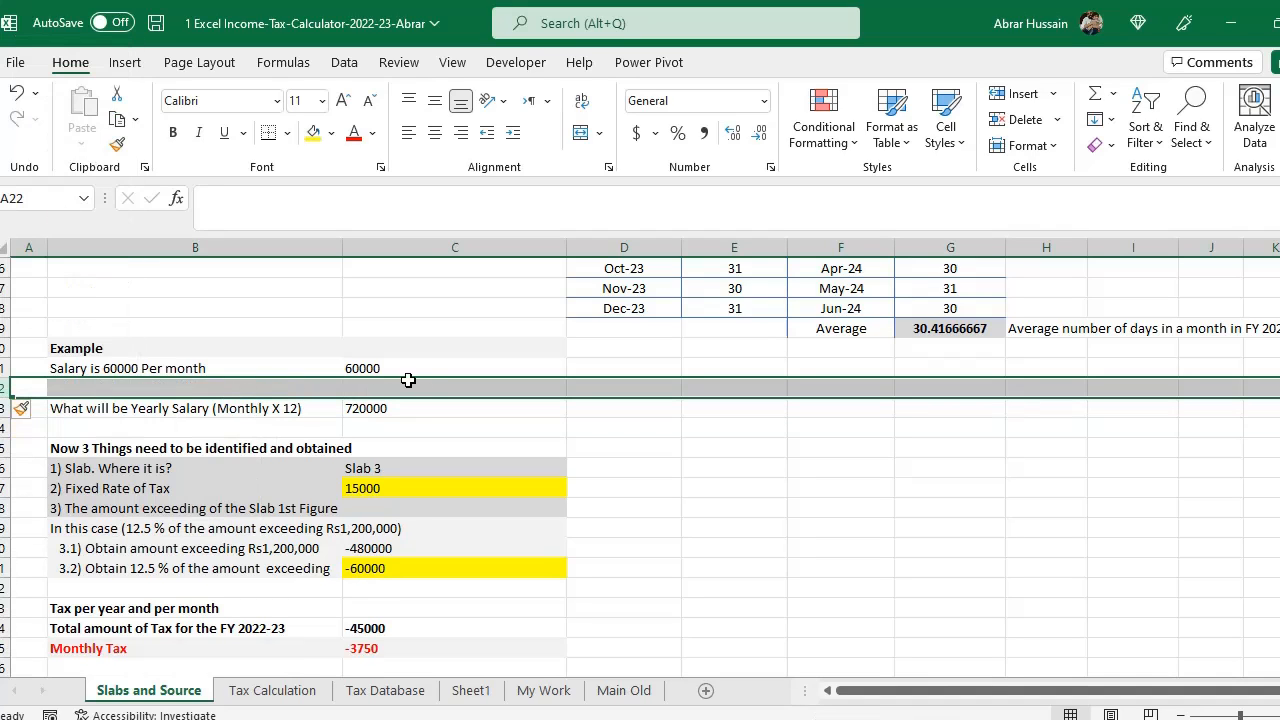
- Inspect the monthly salary cell and the yearly salary formula without changing them
left_click(395, 367)
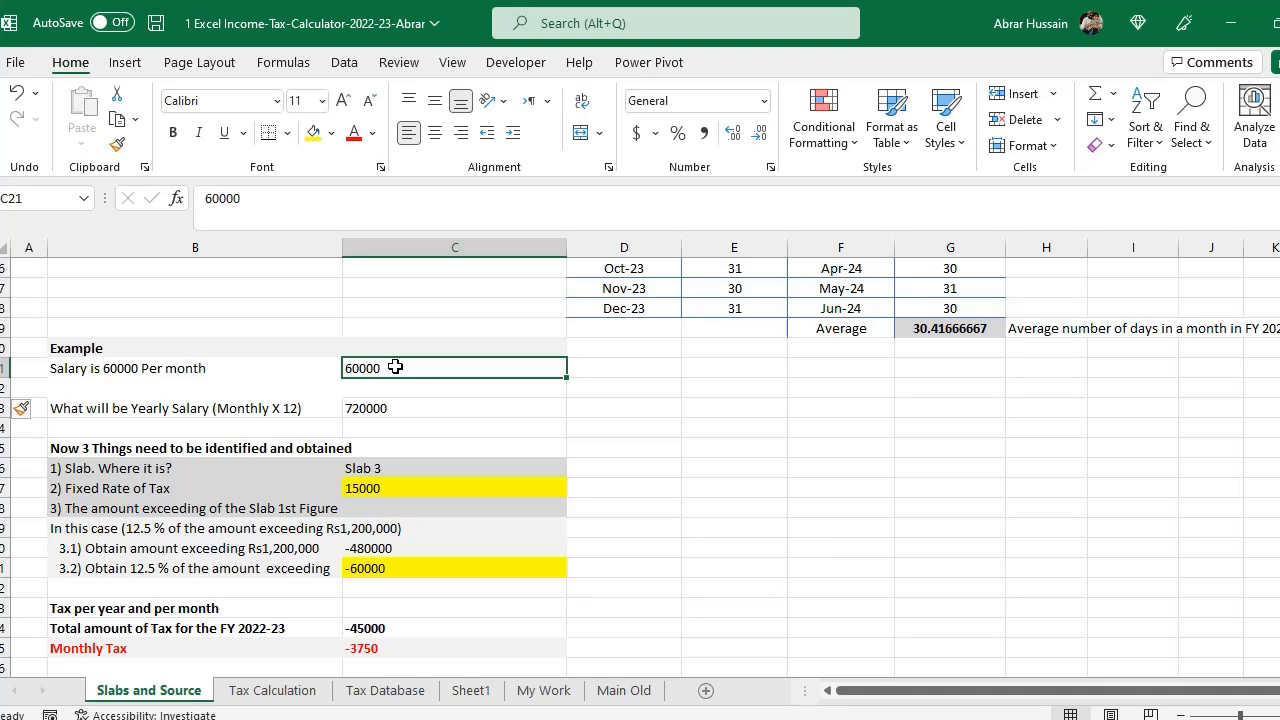
double_click(395, 367)
left_click_drag(397, 367, 331, 371)
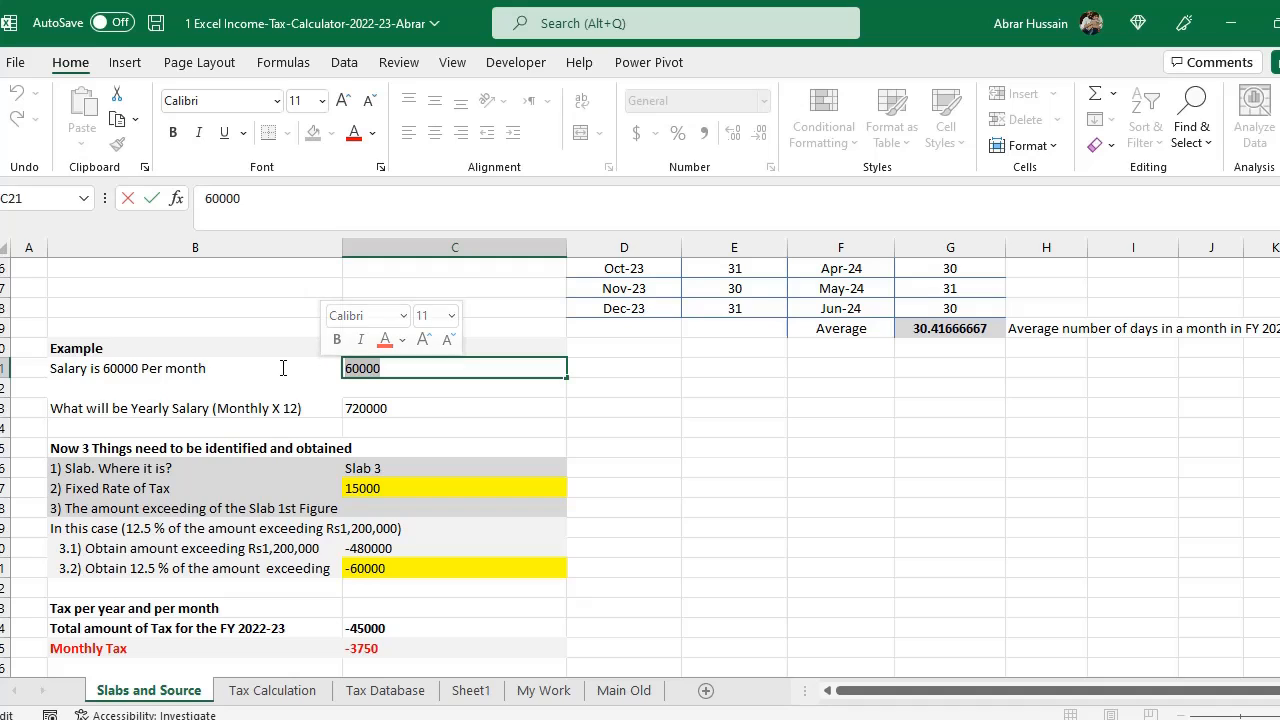
left_click(371, 409)
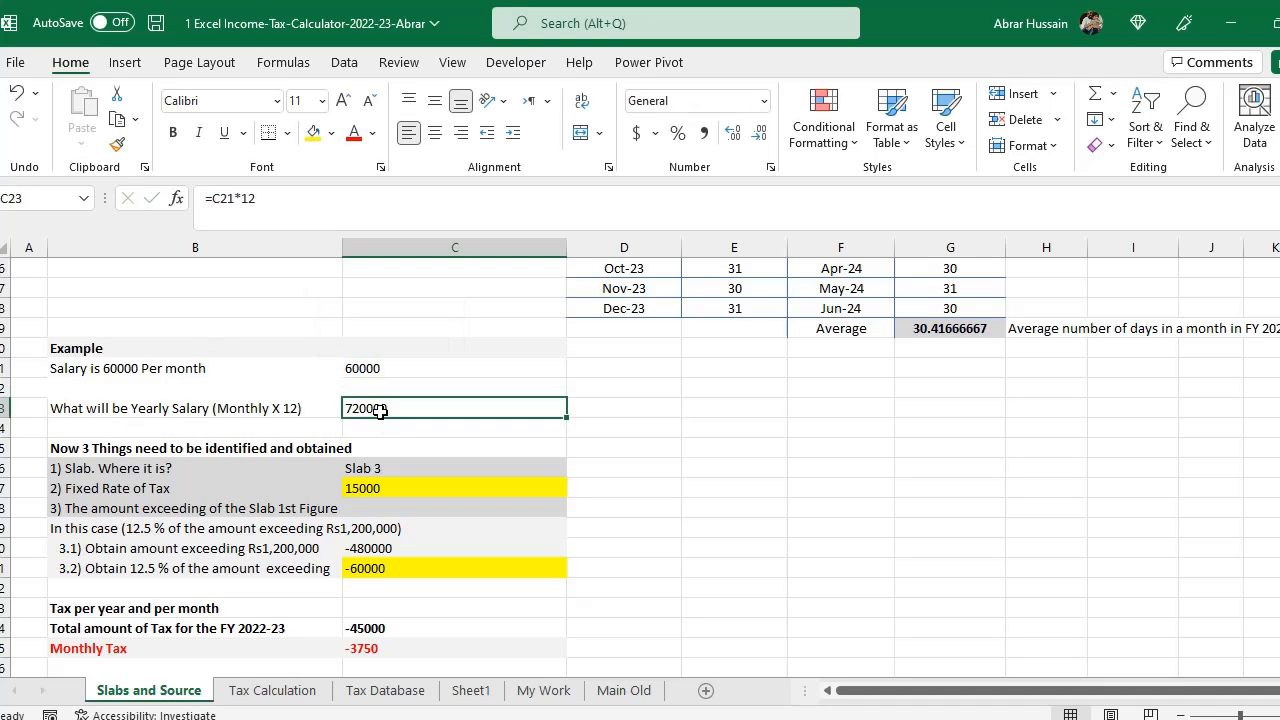
double_click(371, 409)
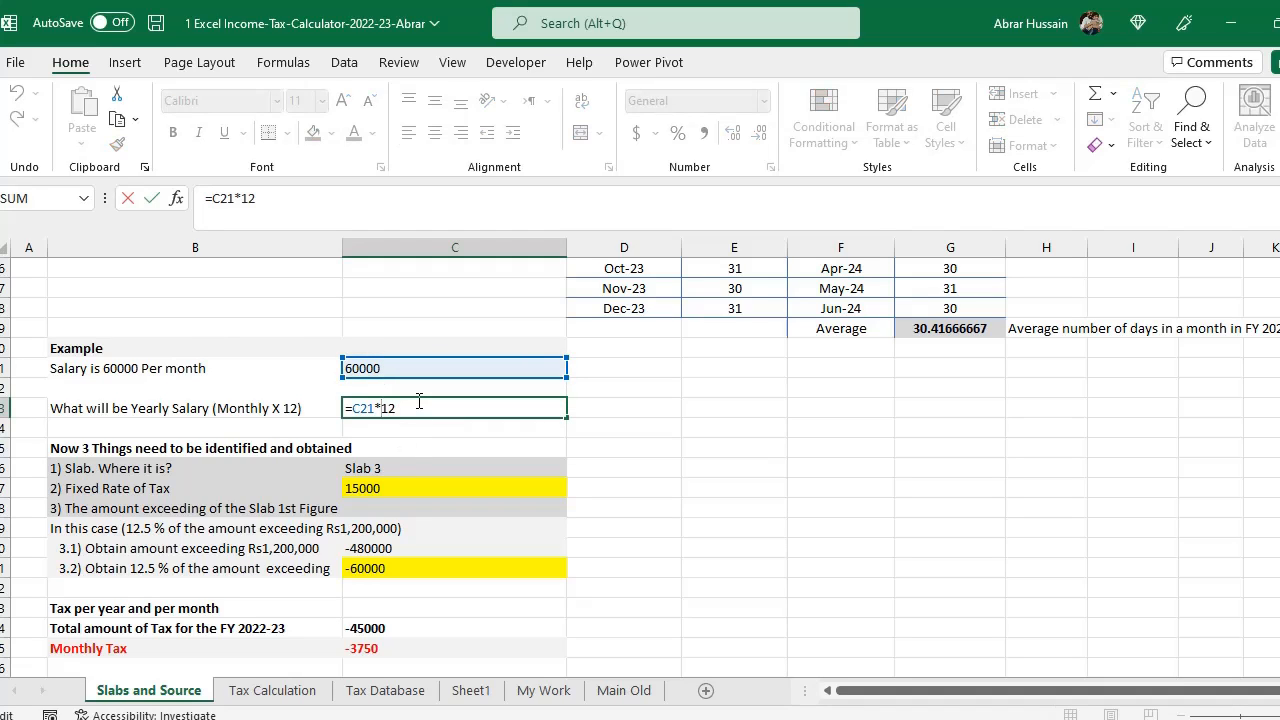
left_click(250, 409)
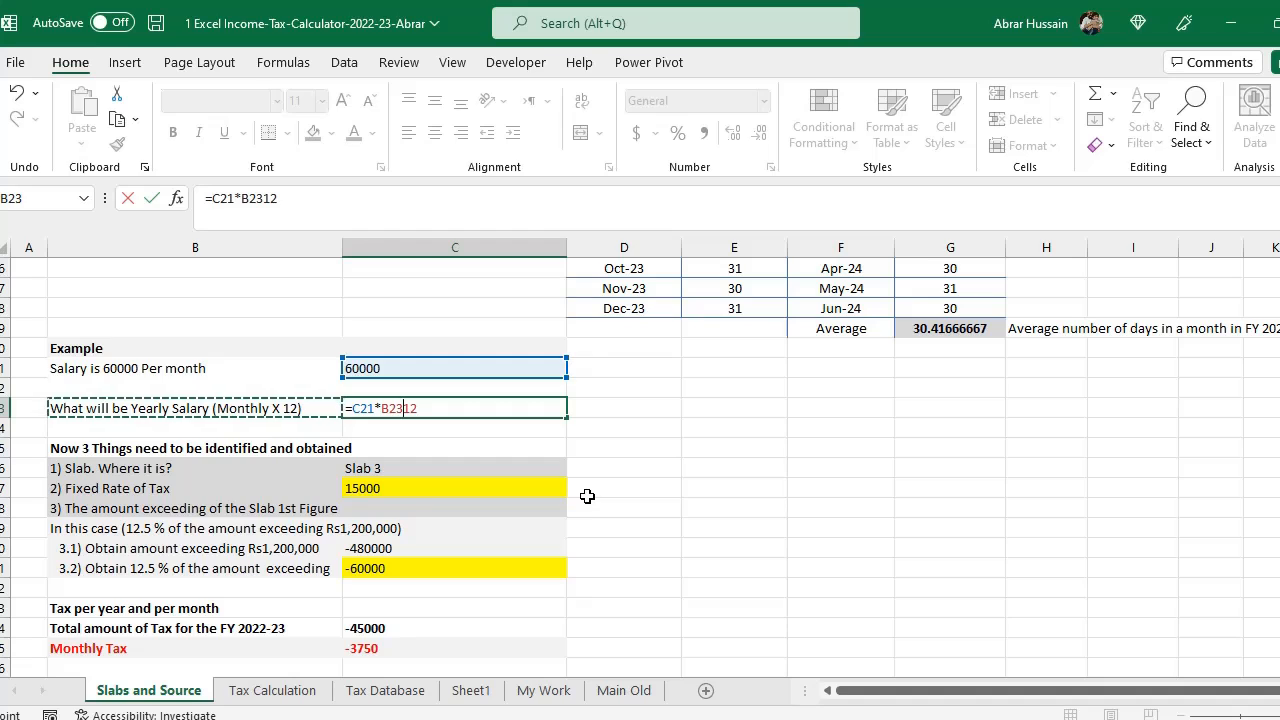
key("Escape")
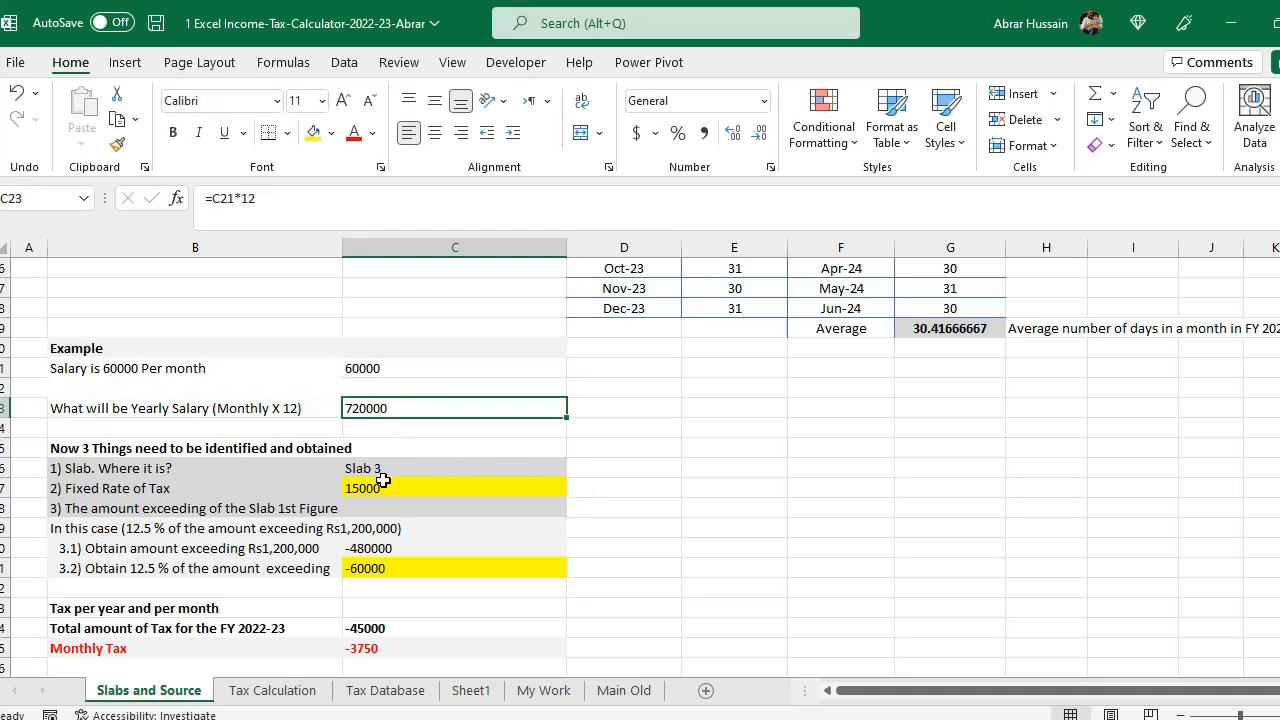
- Compare the example's slab question and yearly salary with the slab 2 row of the slab table
left_click(92, 452)
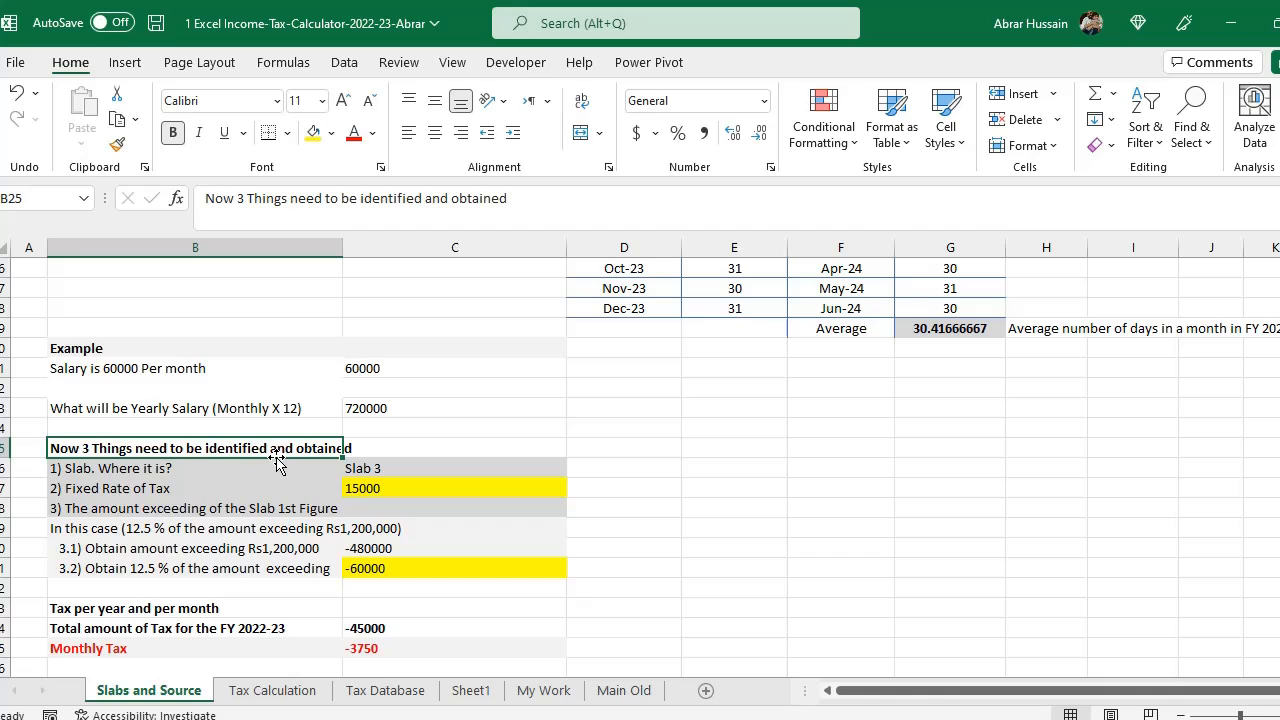
left_click(71, 472)
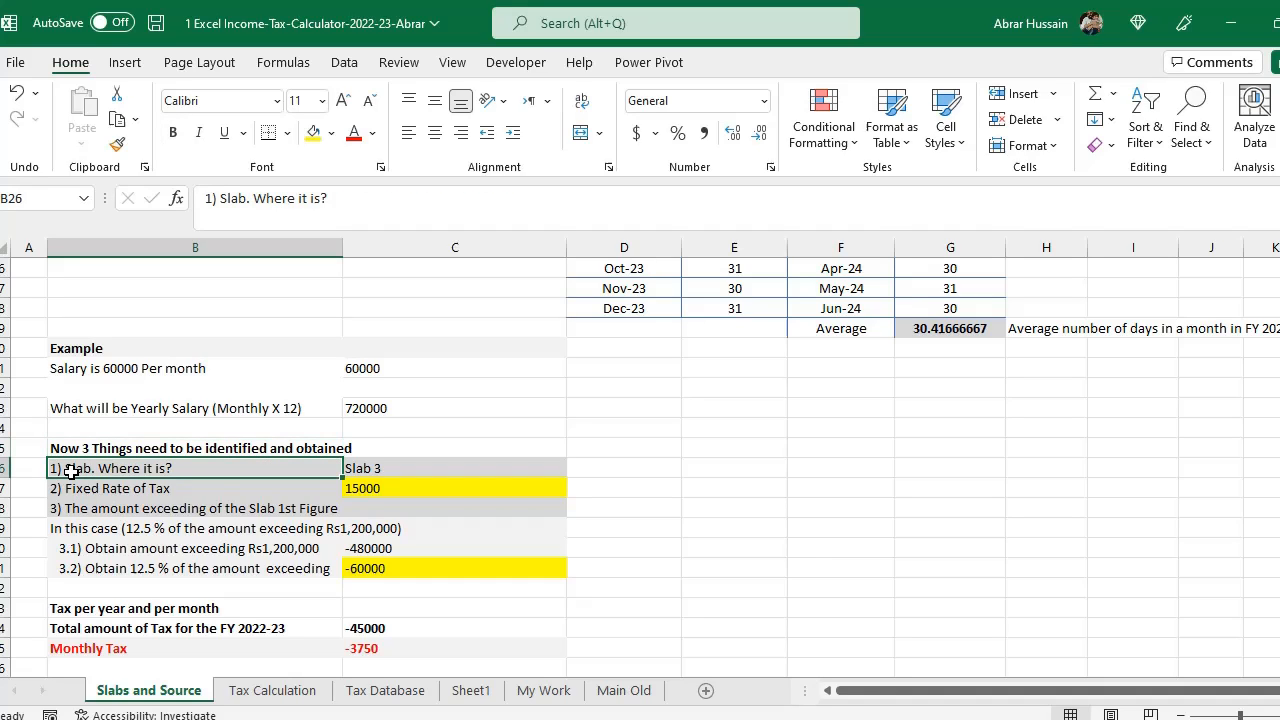
left_click(371, 410)
scroll(377, 424, "up", 5)
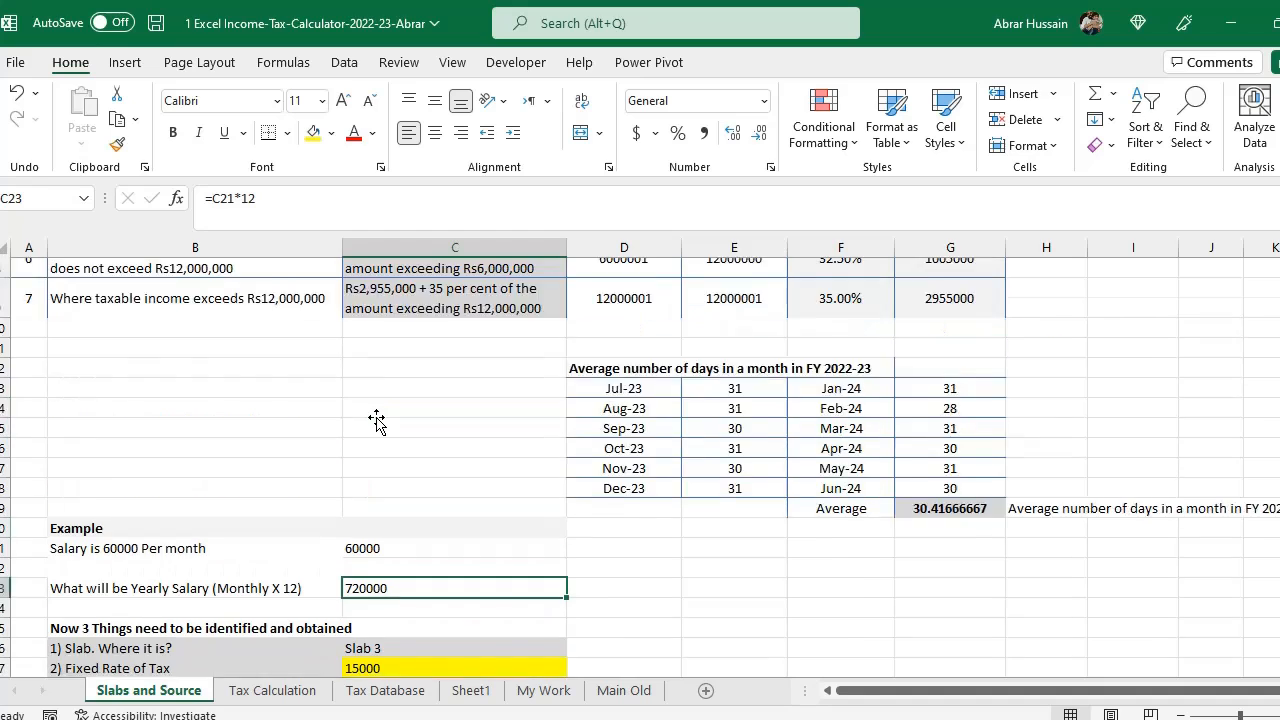
left_click_drag(25, 396, 943, 398)
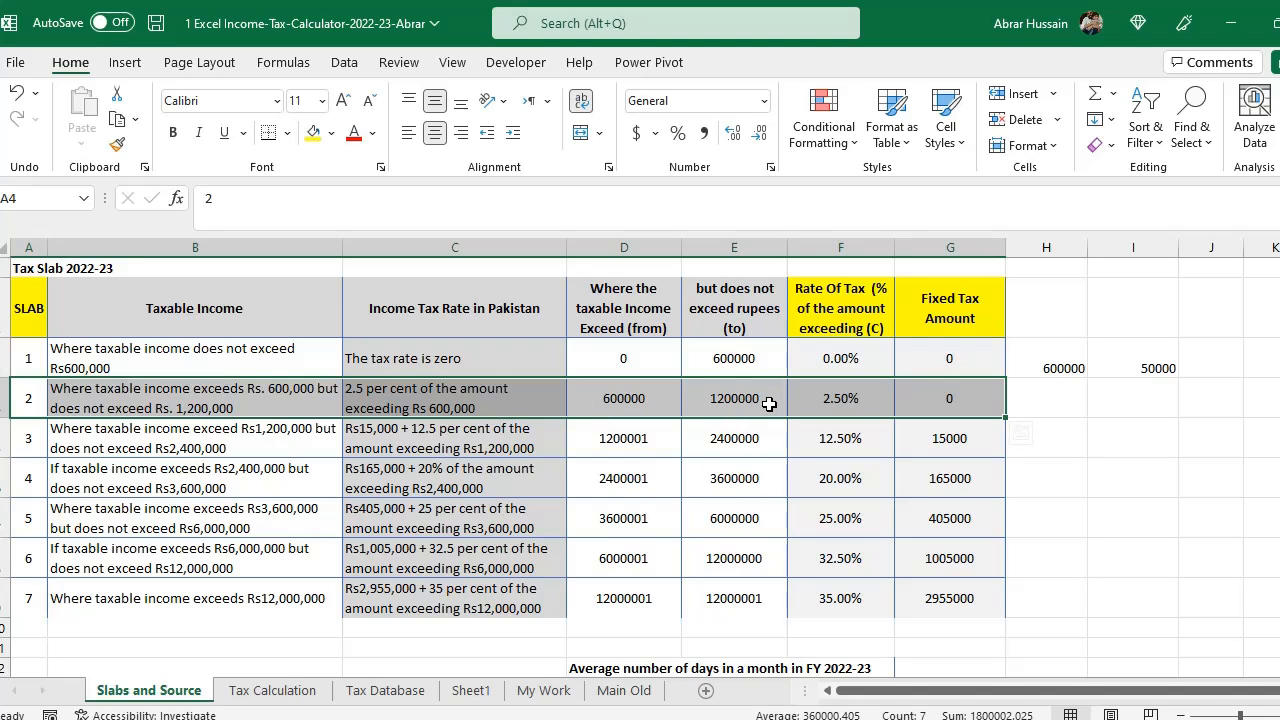
scroll(620, 450, "down", 7)
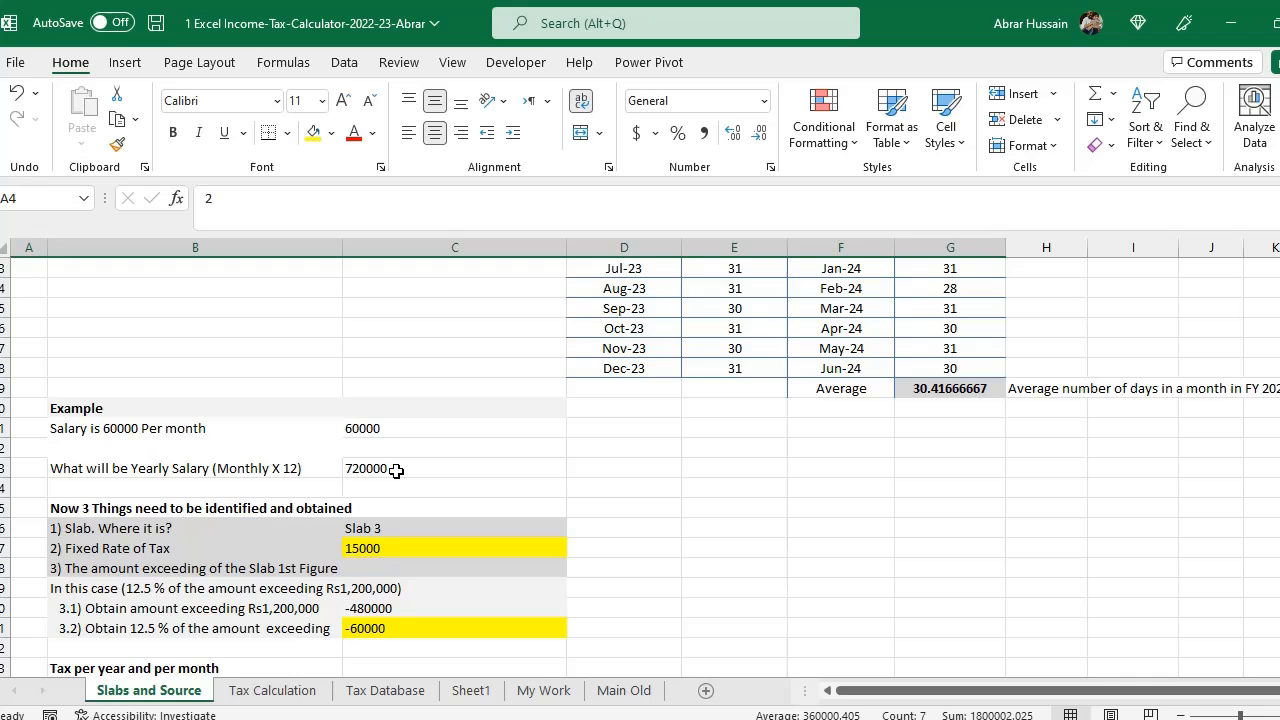
scroll(396, 470, "up", 6)
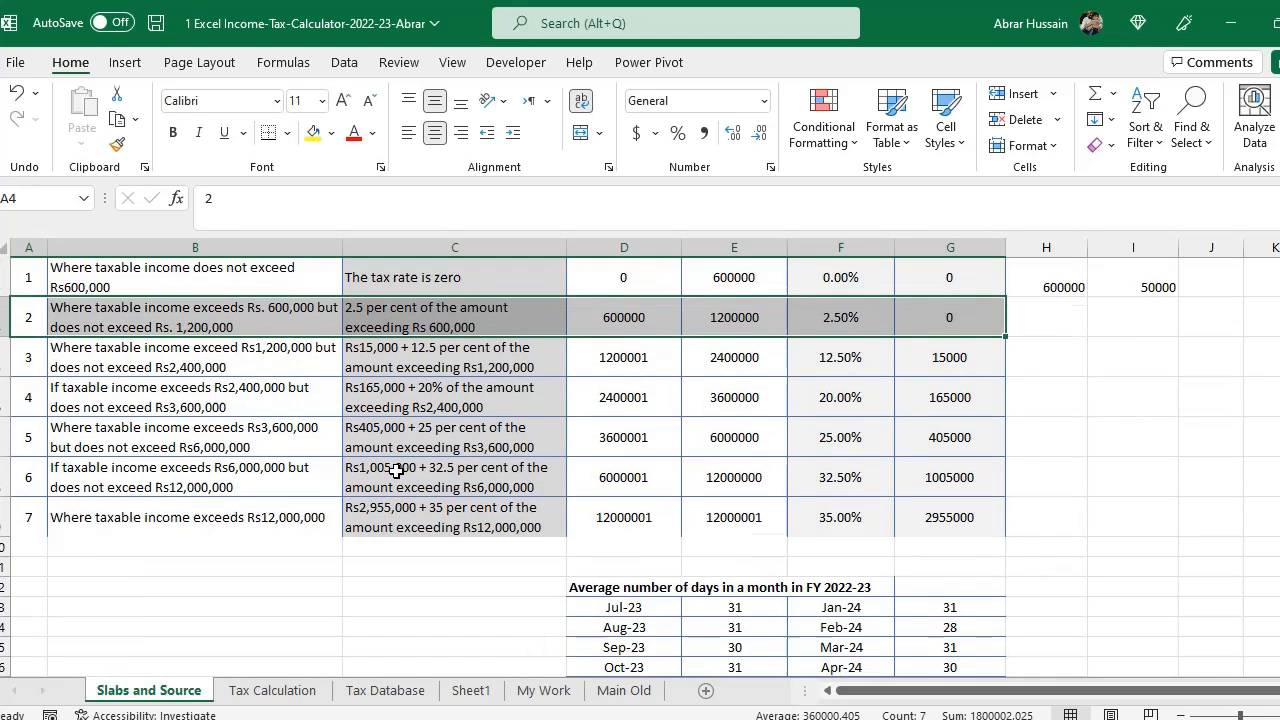
- Change the example's slab answer to Slab 2
scroll(440, 452, "down", 7)
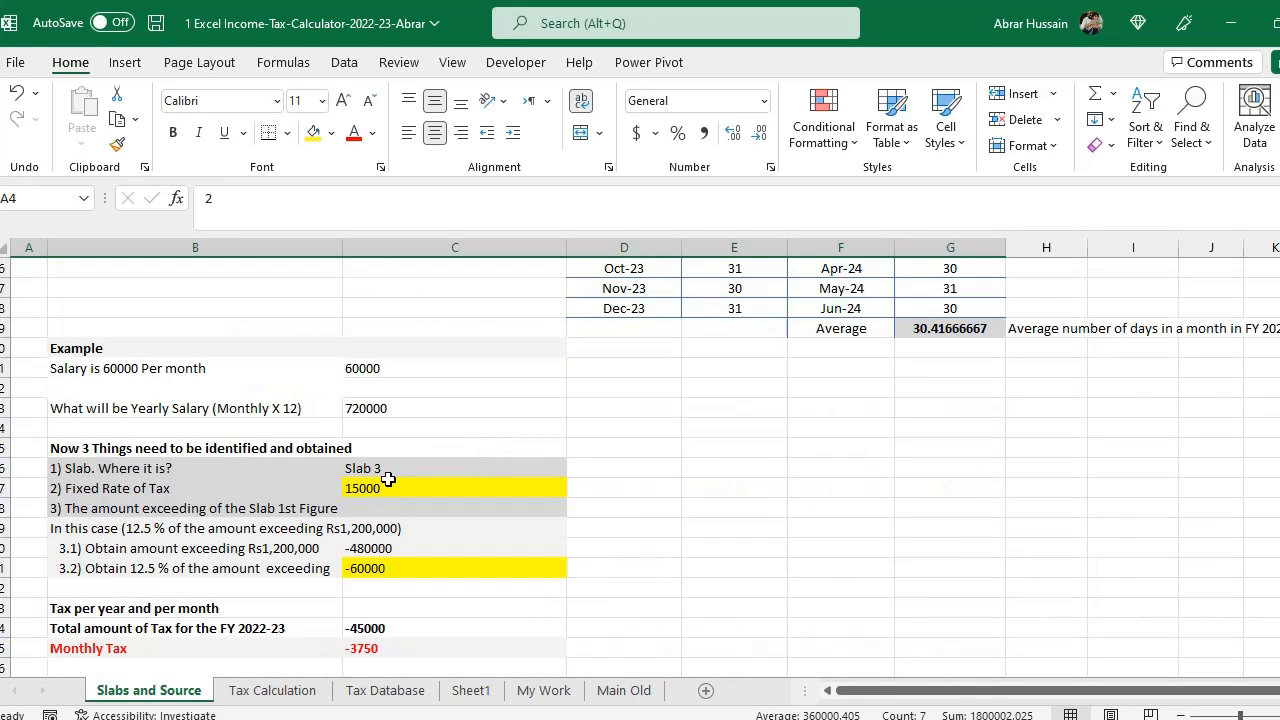
left_click(402, 465)
key("F2")
key("BackSpace")
type("2")
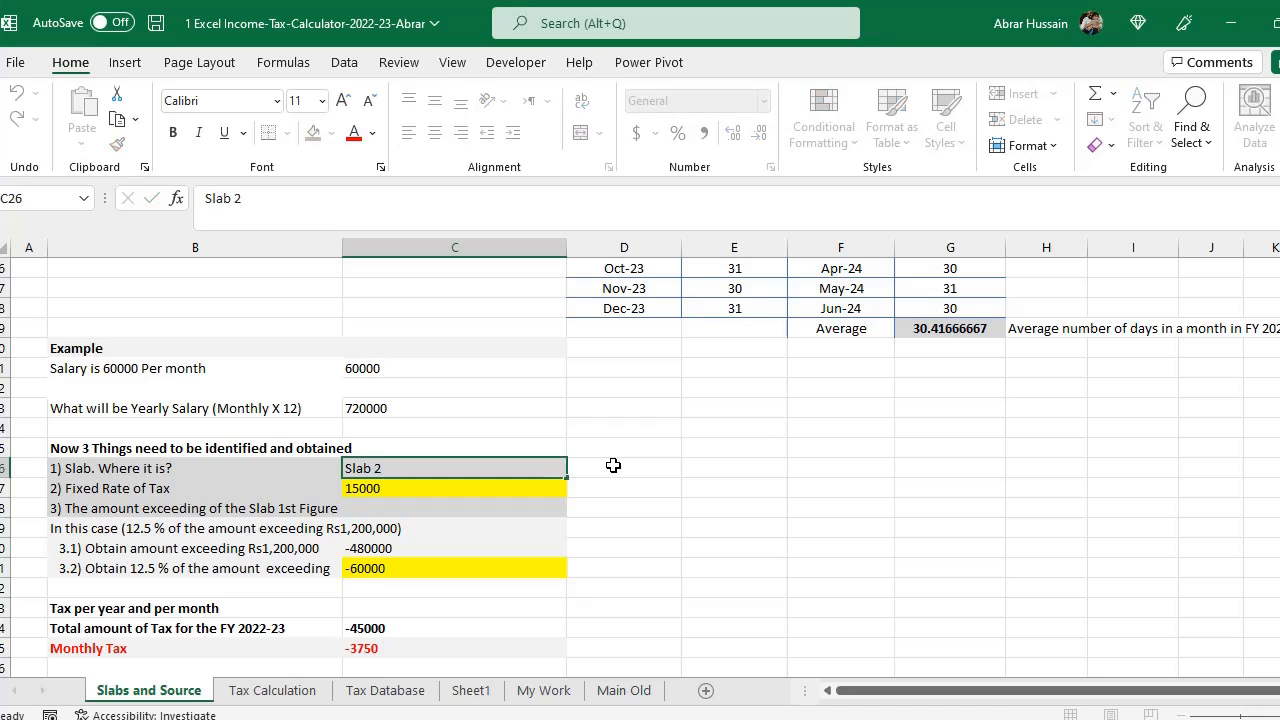
key("Return")
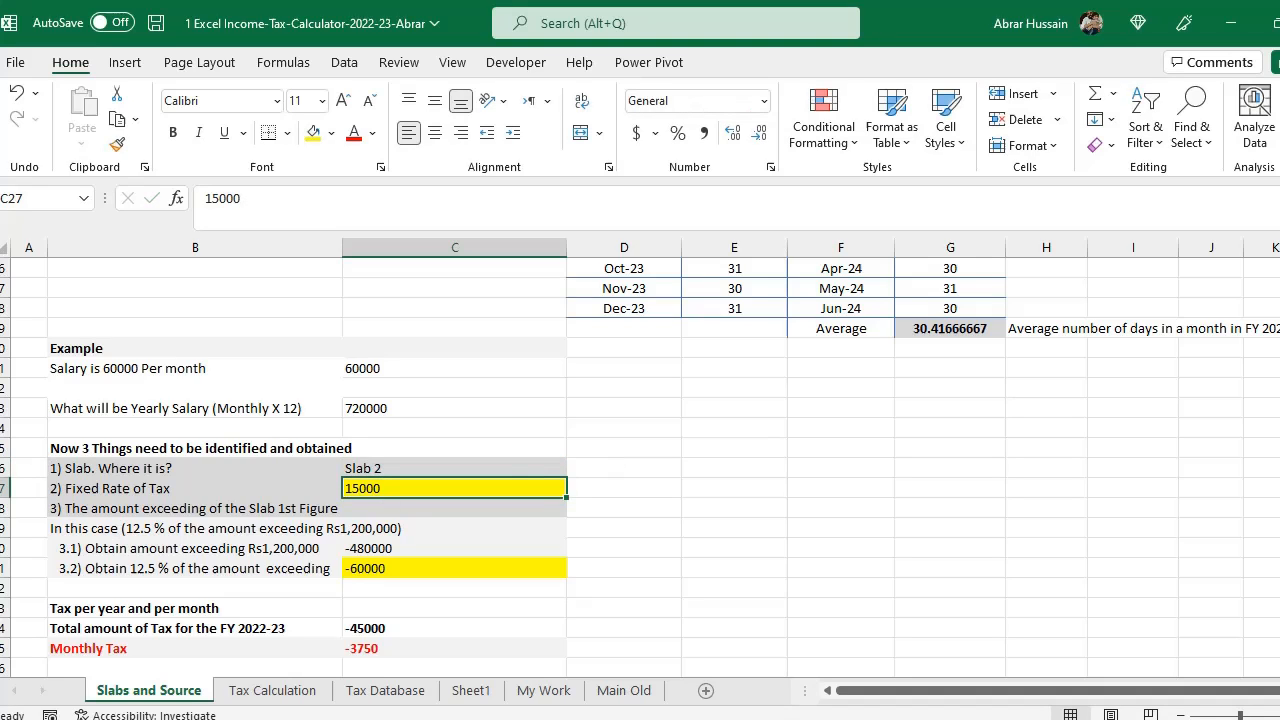
- Review the example's slab and fixed rate rows against the slab table's fixed tax amount column and slab 2 row
left_click(1, 470)
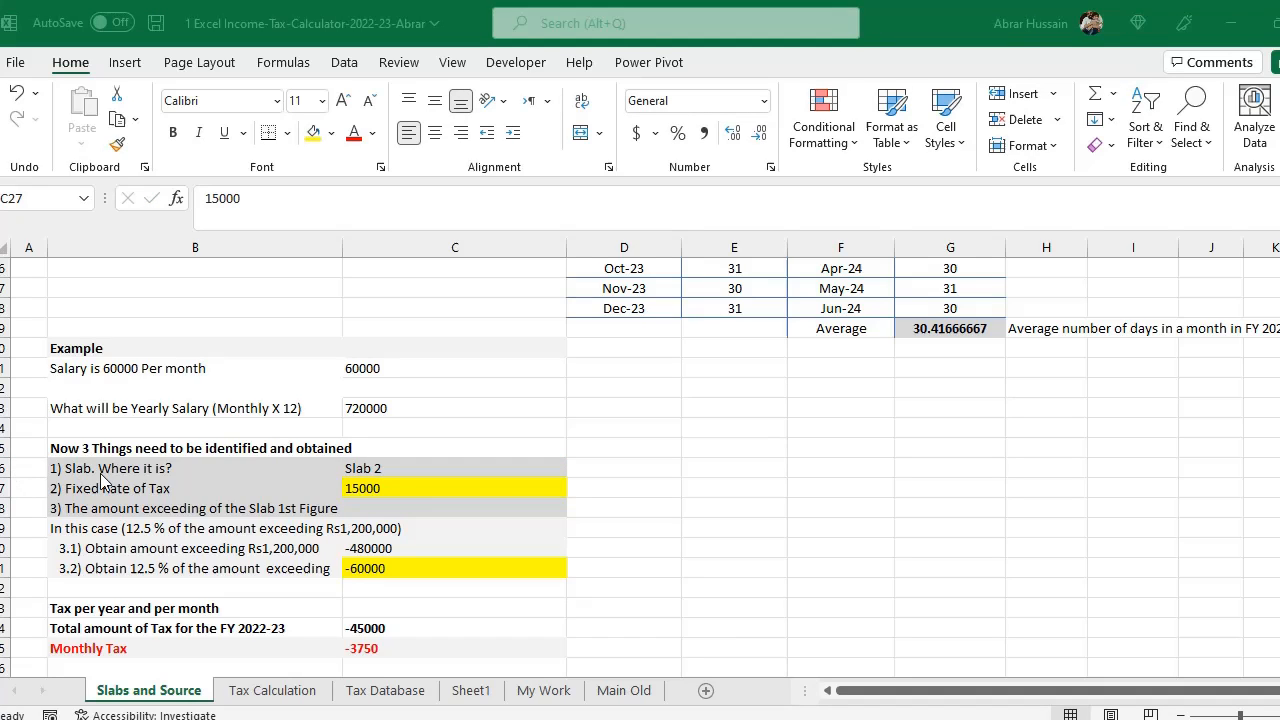
left_click_drag(105, 468, 500, 466)
scroll(505, 467, "down", 1)
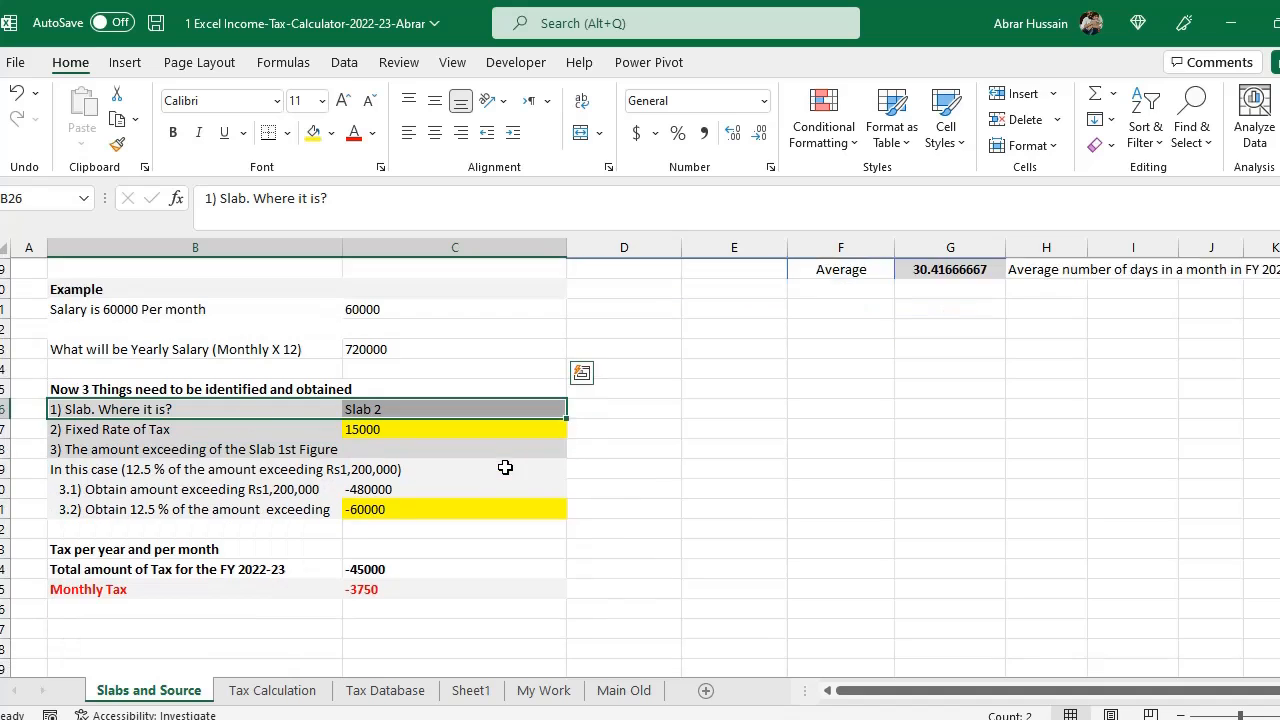
scroll(505, 467, "down", 1)
left_click(112, 369)
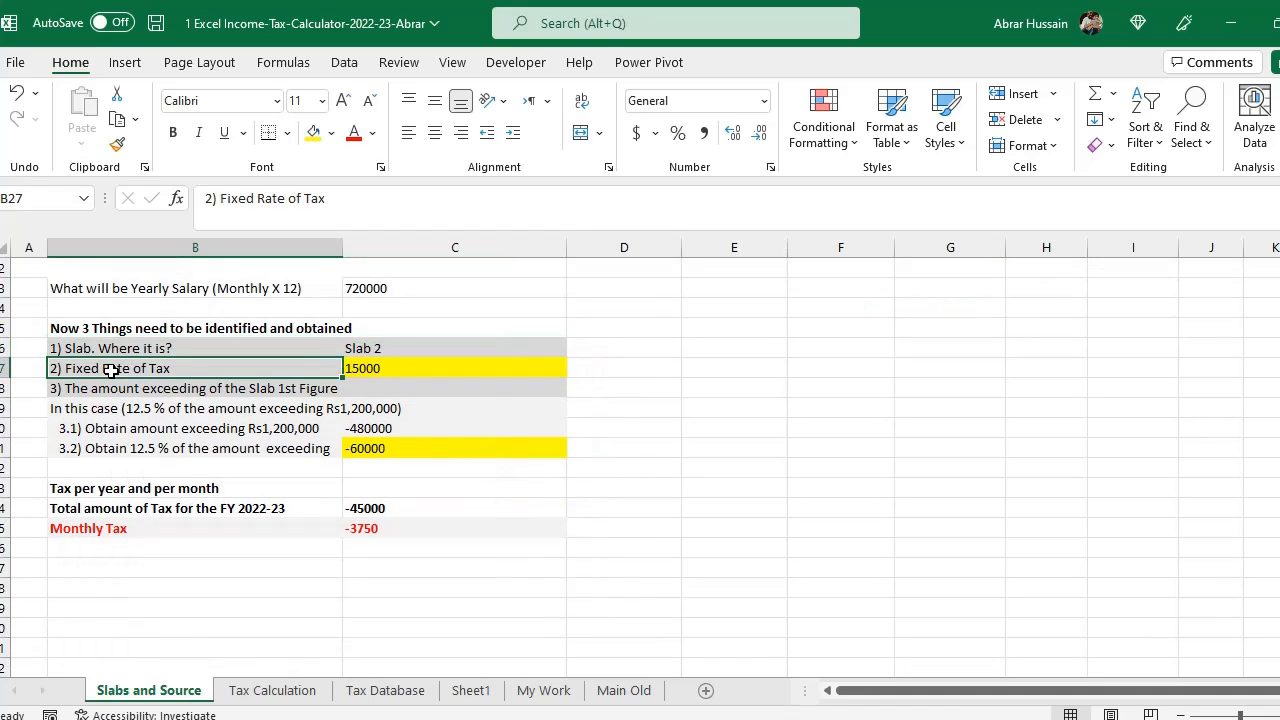
scroll(711, 414, "up", 4)
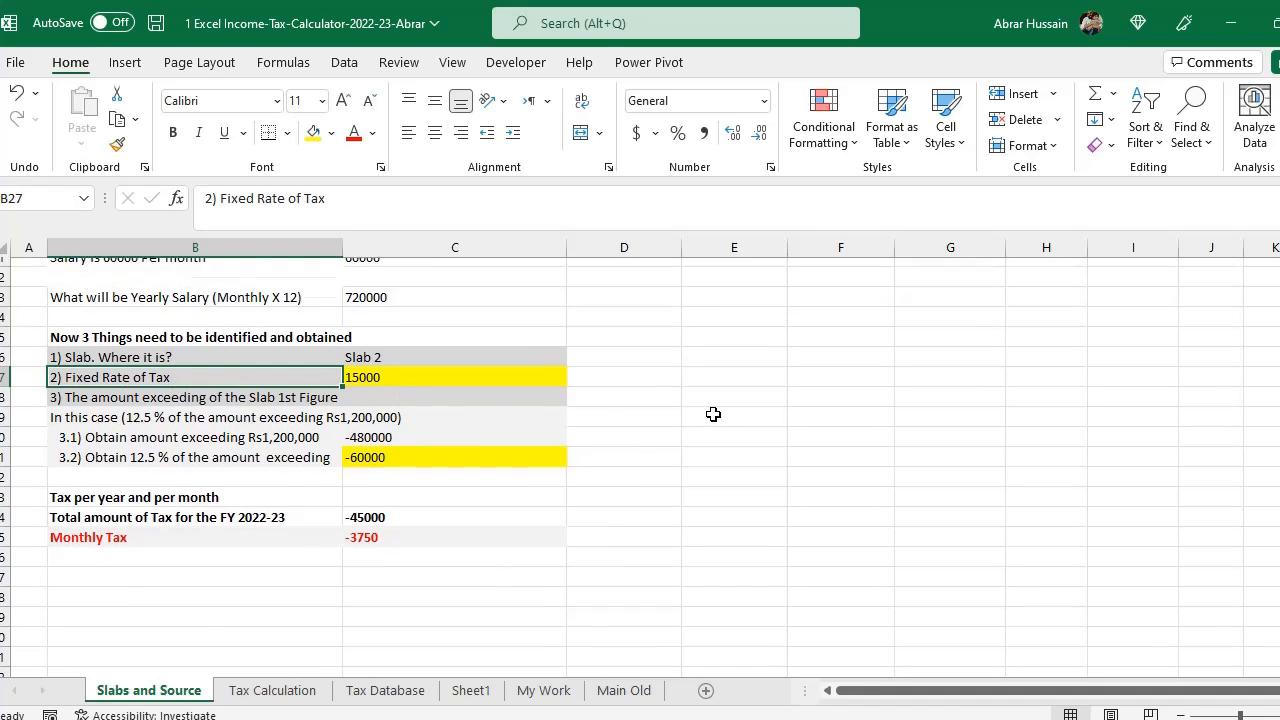
left_click_drag(20, 316, 20, 598)
left_click_drag(948, 308, 960, 597)
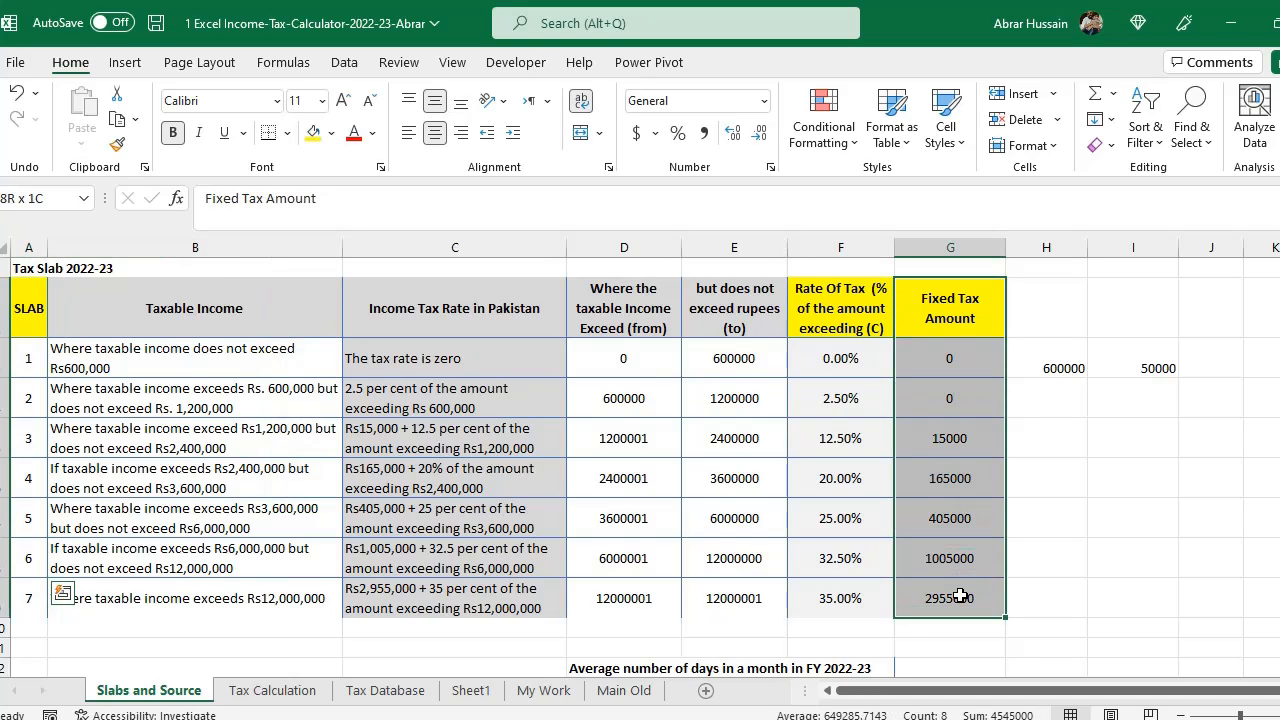
left_click_drag(948, 398, 23, 400)
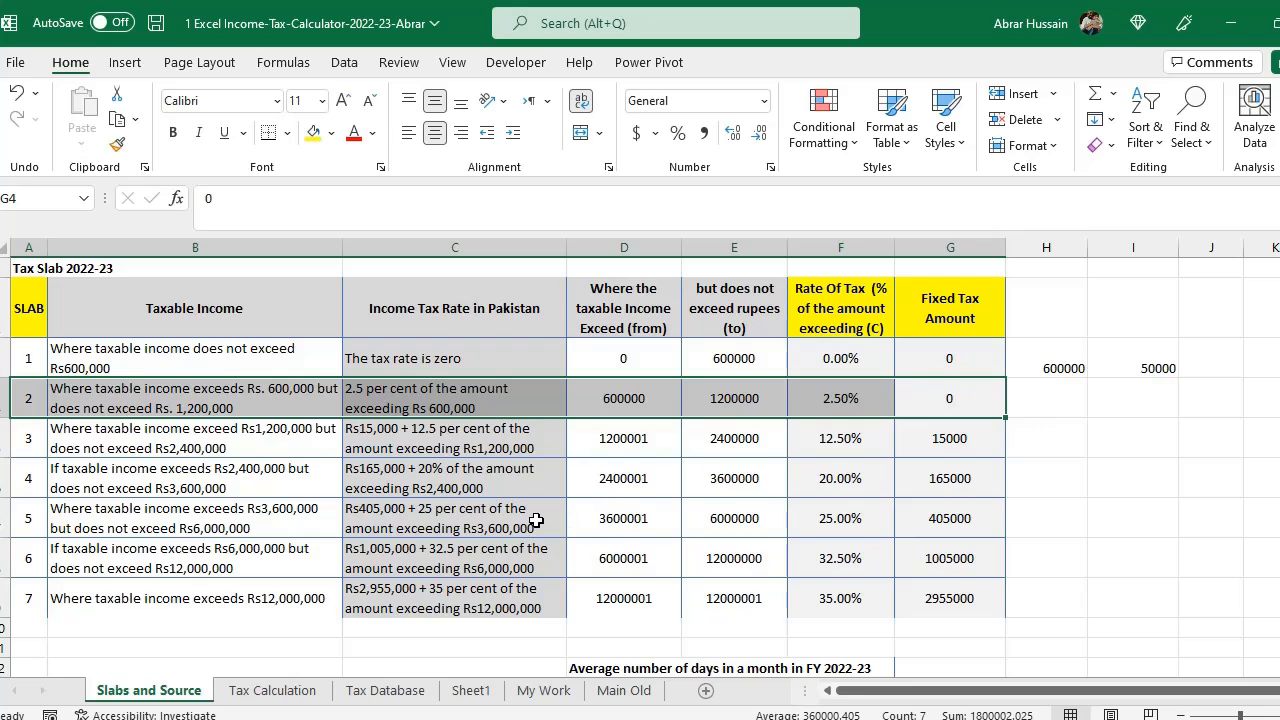
- Set the example's fixed rate of tax to 0
scroll(349, 527, "down", 6)
scroll(400, 591, "down", 2)
left_click(380, 488)
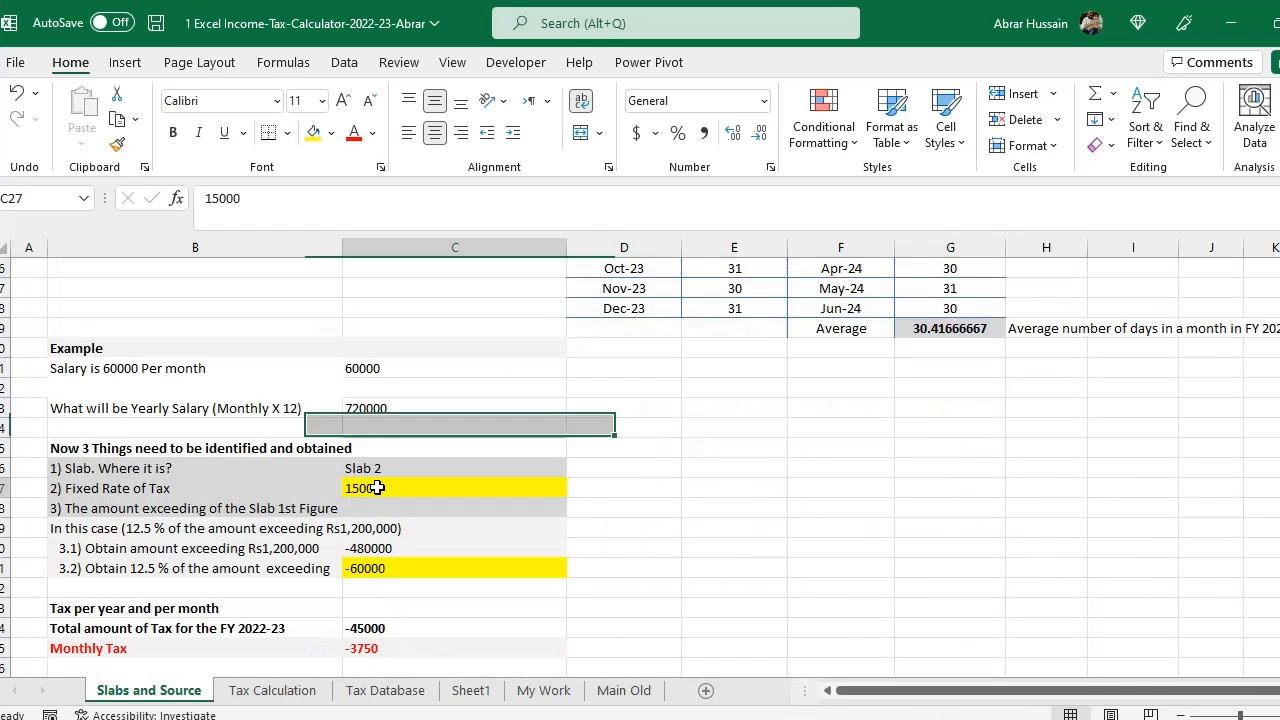
type("0")
left_click(595, 500)
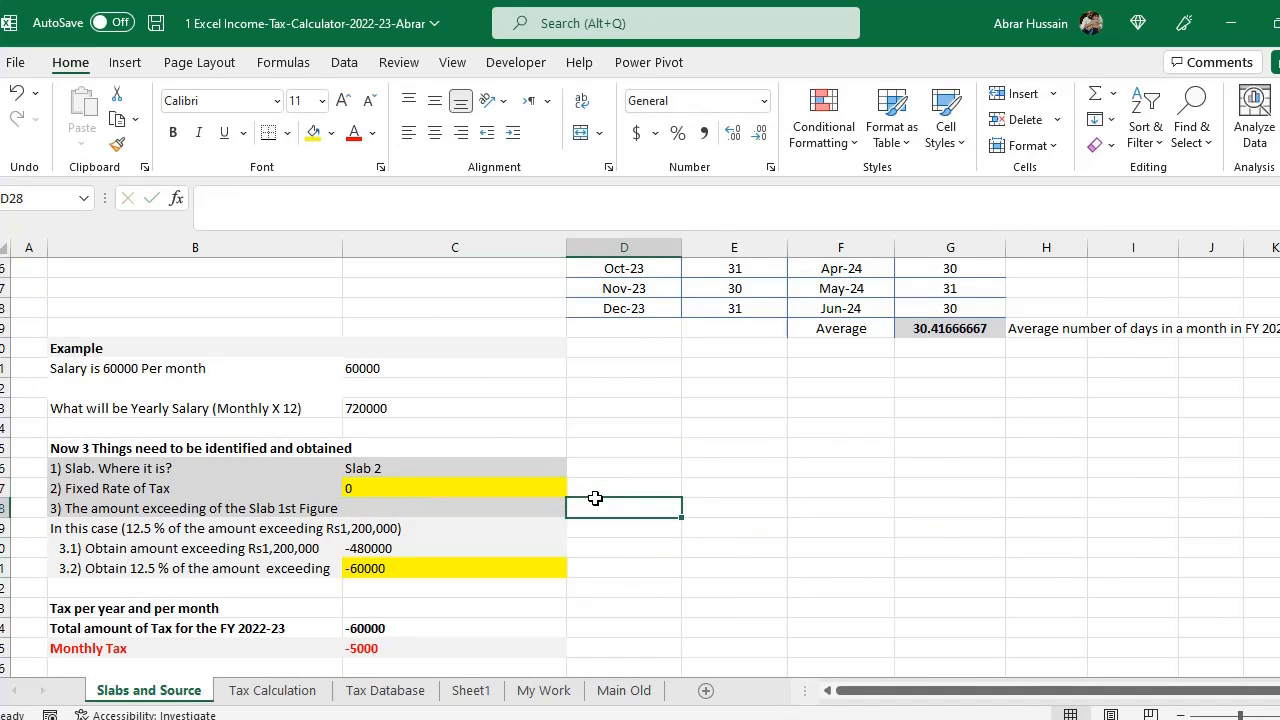
- Examine the amount-exceeding row against the slab table's lower and upper limit columns
left_click(90, 507)
scroll(603, 525, "down", 2)
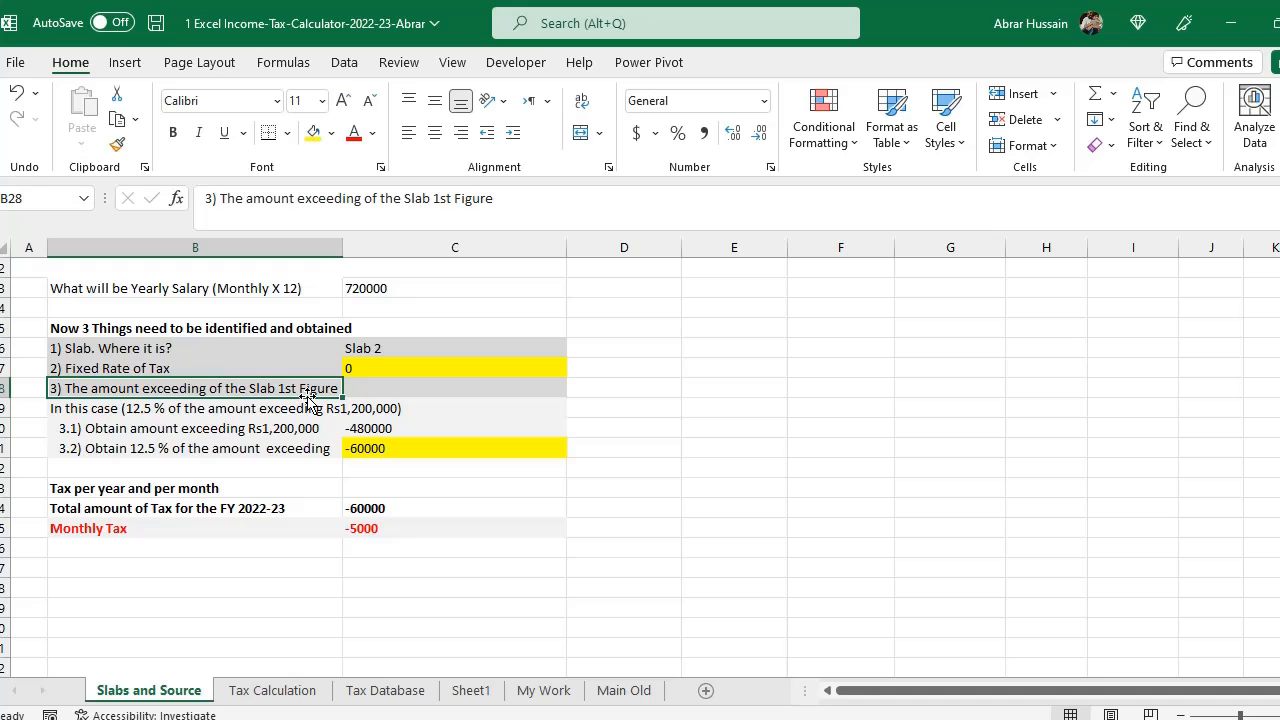
scroll(310, 400, "up", 7)
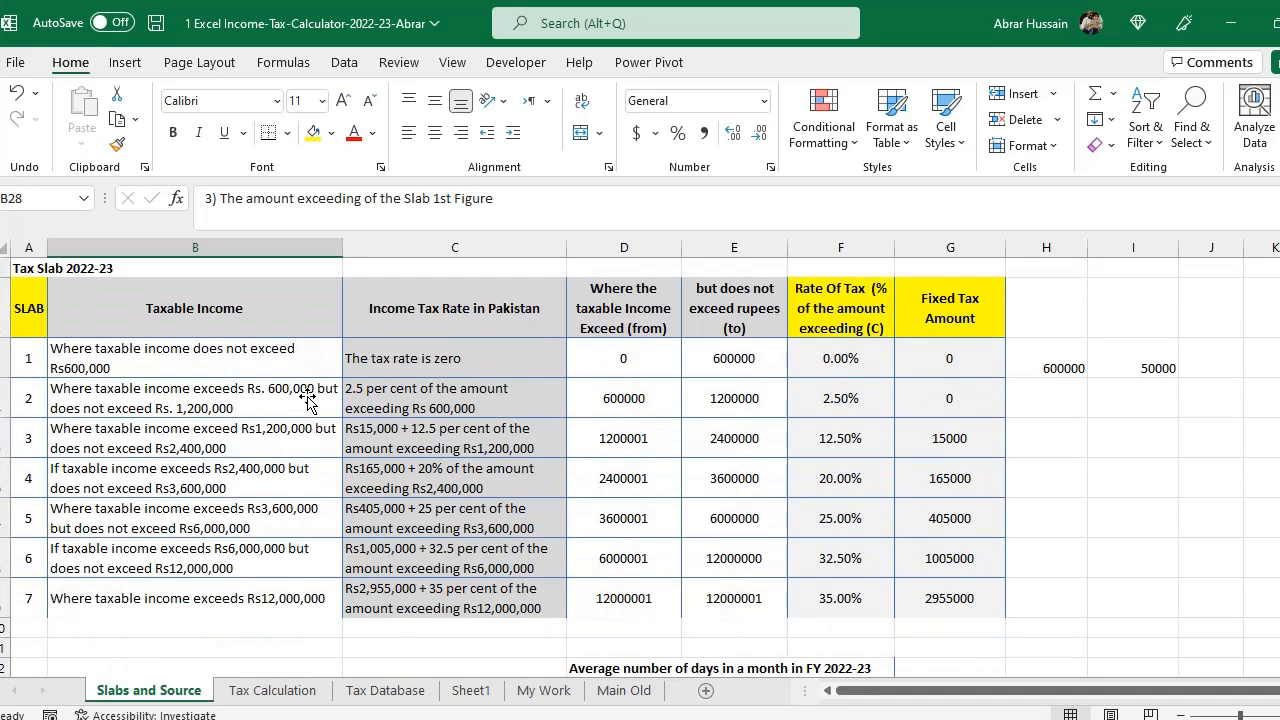
left_click(620, 362)
left_click_drag(620, 362, 623, 600)
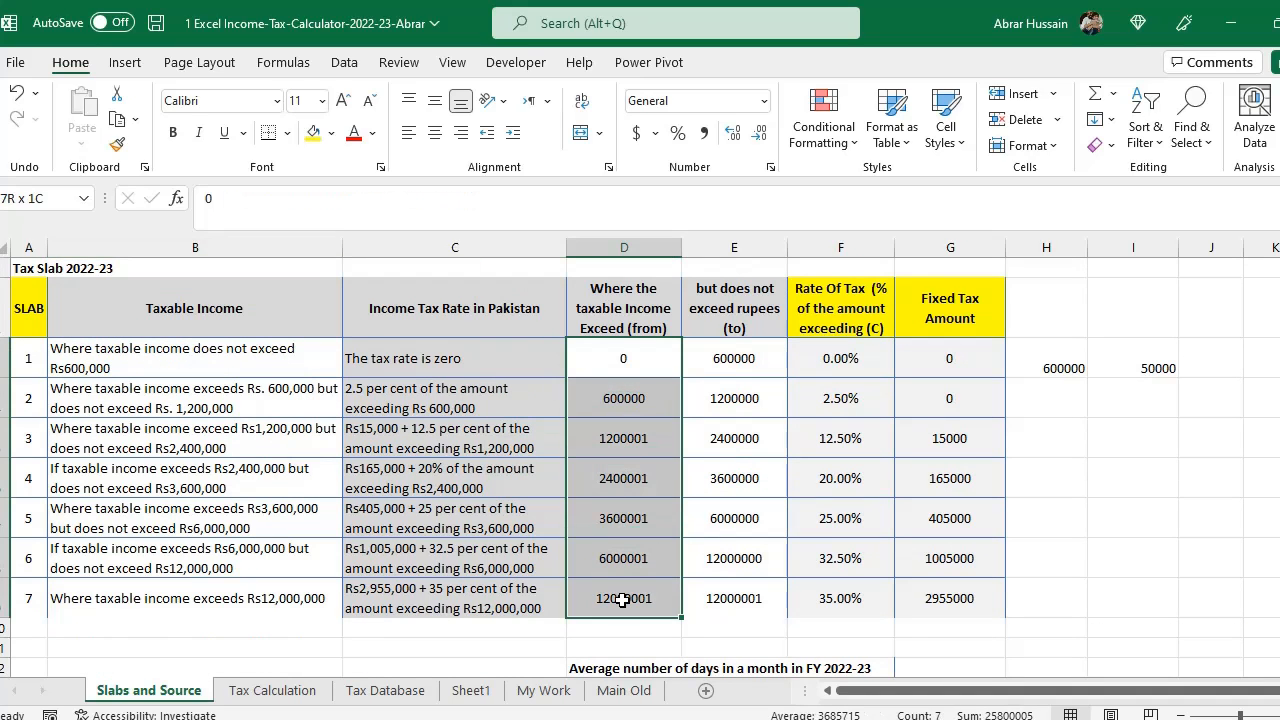
left_click(740, 360)
left_click_drag(740, 360, 748, 606)
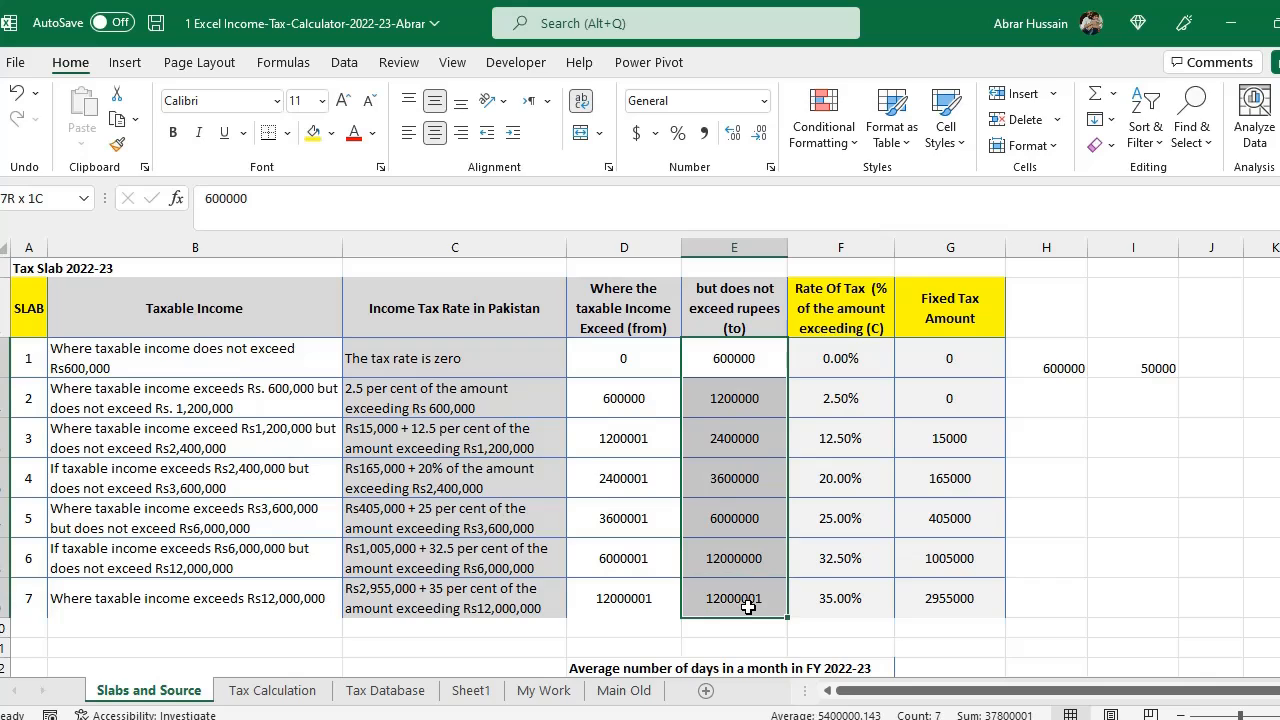
left_click(624, 361)
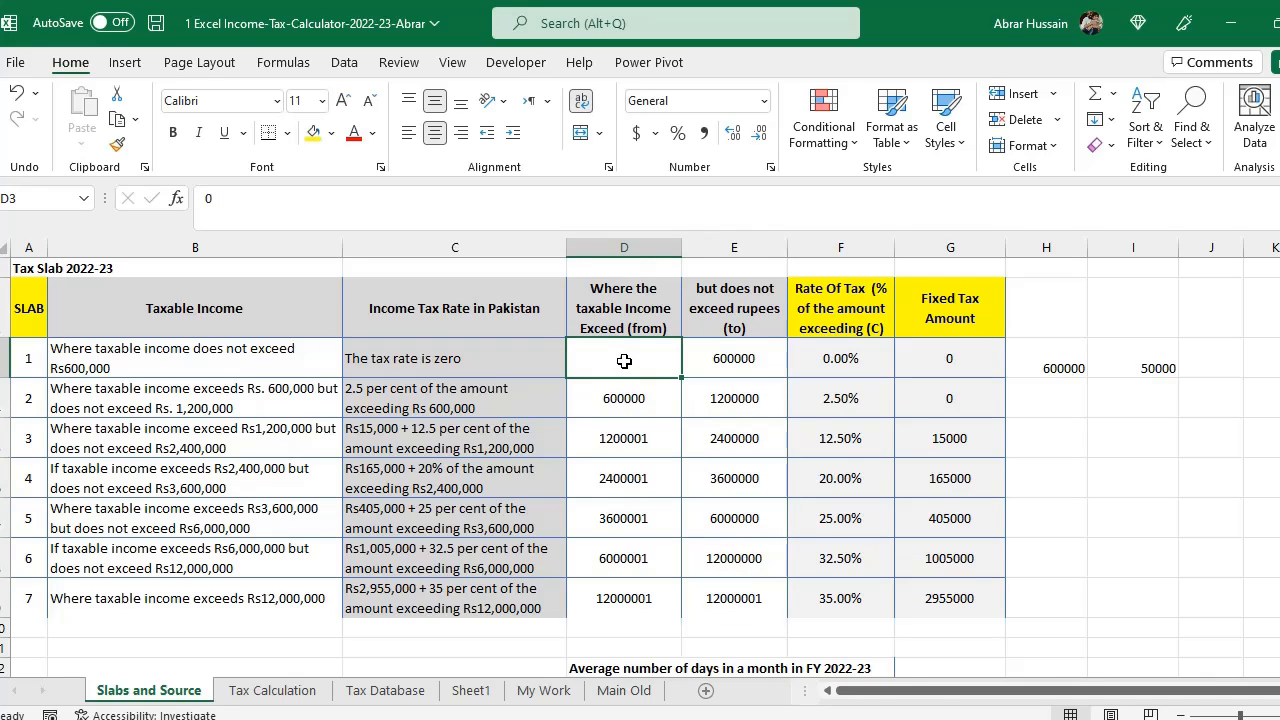
left_click_drag(624, 361, 623, 600)
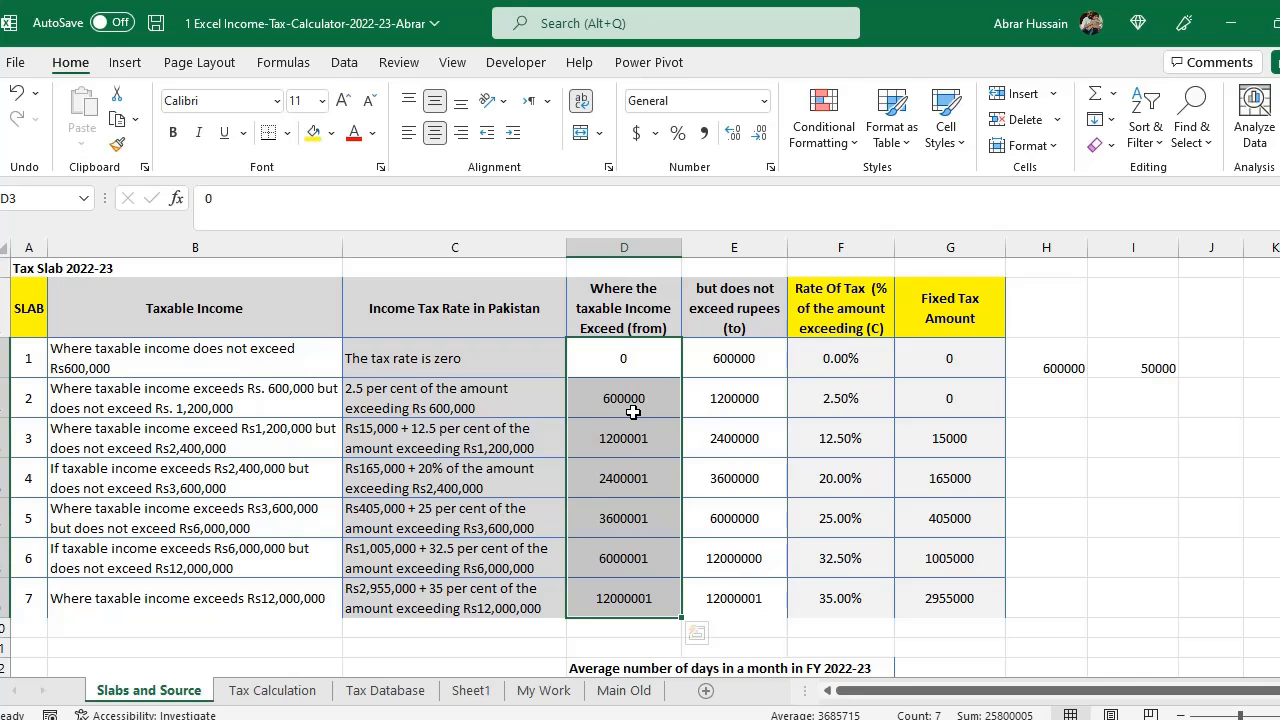
scroll(623, 404, "down", 8)
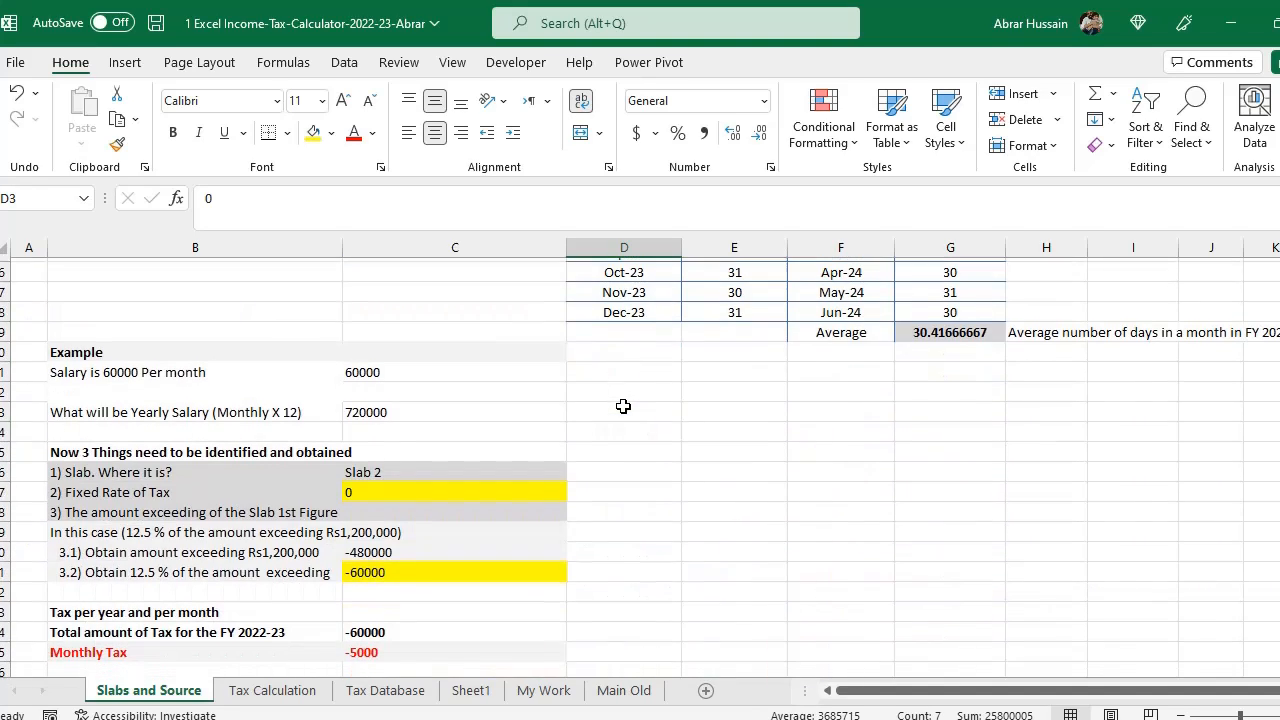
- Change the amount-exceeding formula to subtract slab 2's lower limit from the yearly salary, giving =C23-D4
left_click(393, 528)
double_click(388, 548)
key("BackSpace")
key("BackSpace")
key("BackSpace")
key("BackSpace")
key("BackSpace")
key("BackSpace")
key("BackSpace")
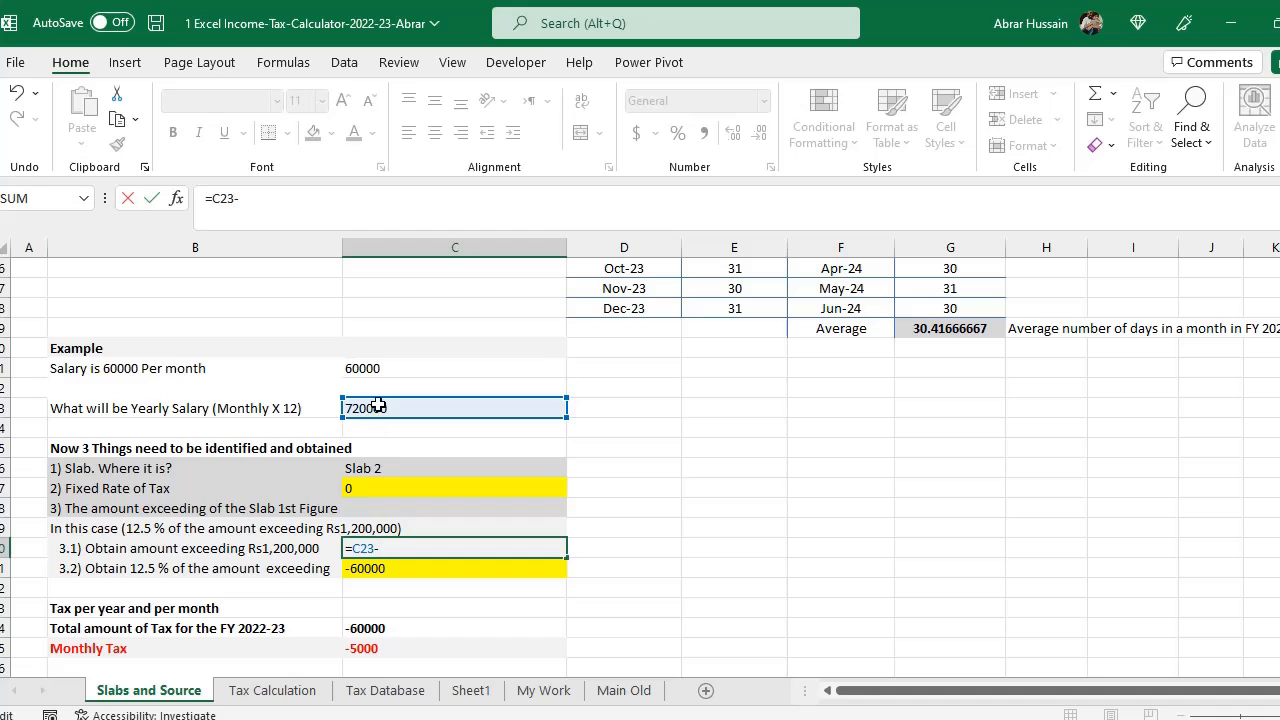
scroll(786, 470, "up", 8)
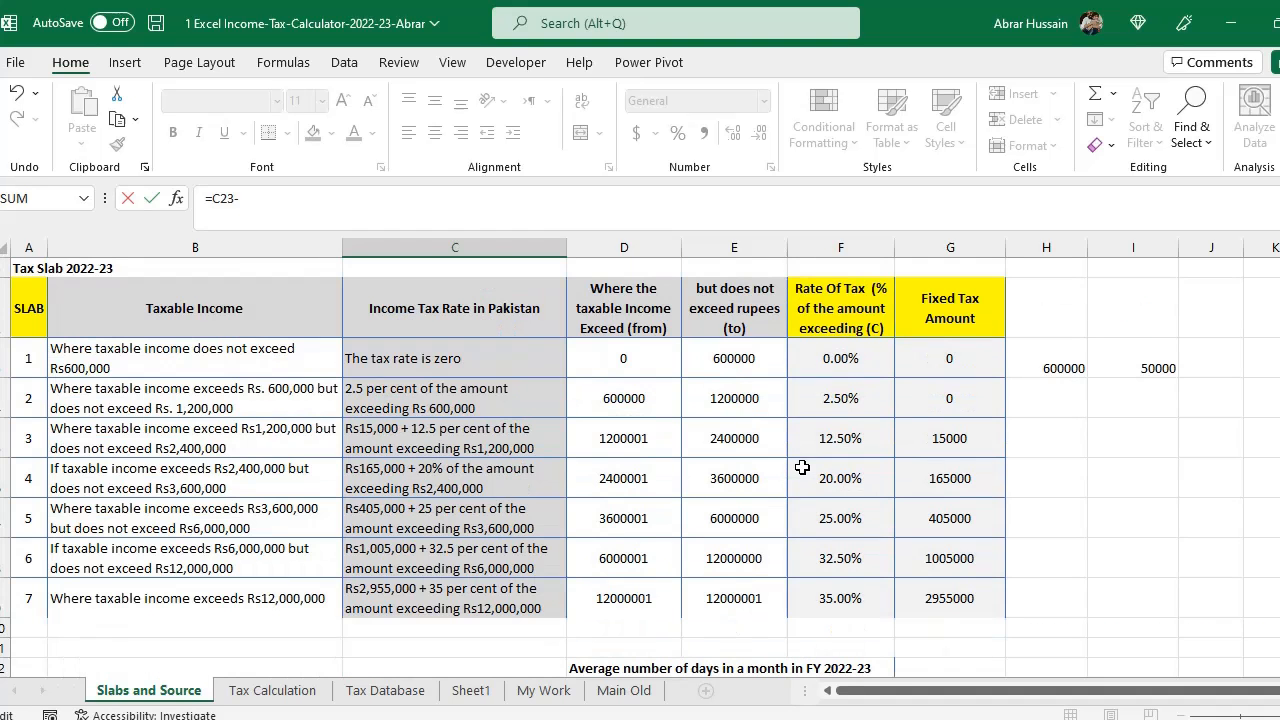
left_click(638, 400)
scroll(1031, 487, "down", 8)
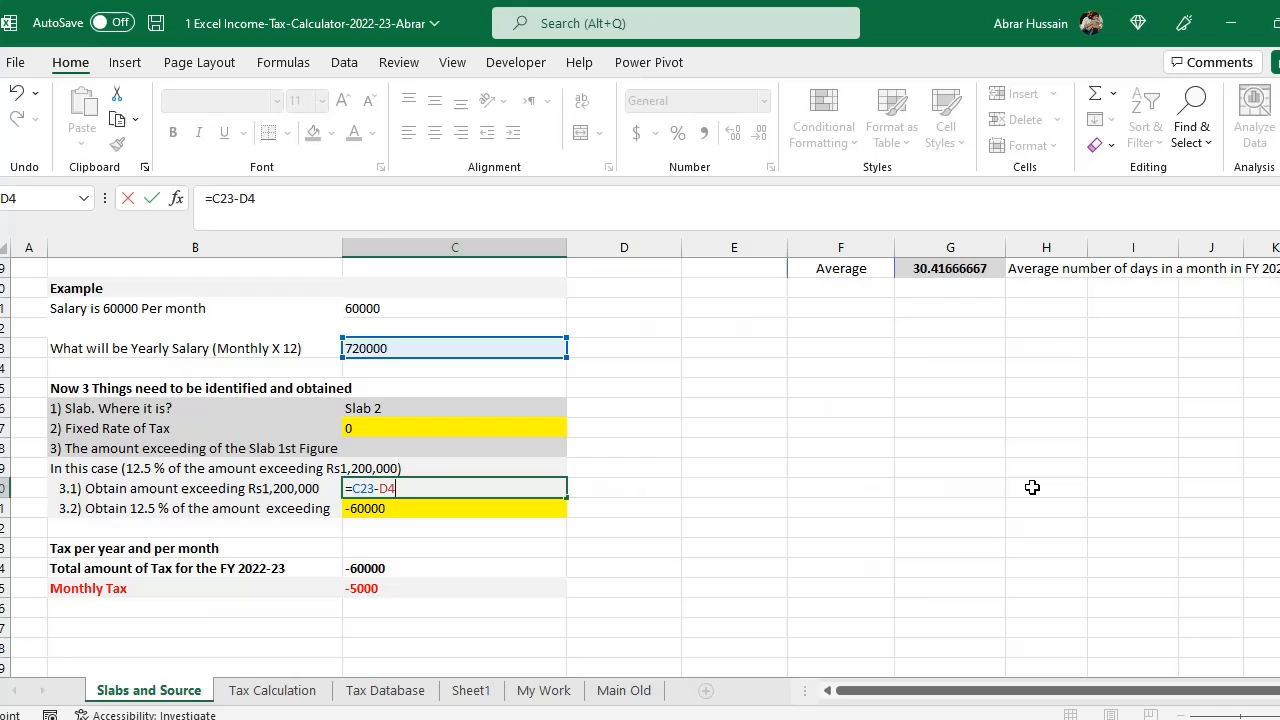
key("Return")
key("Up")
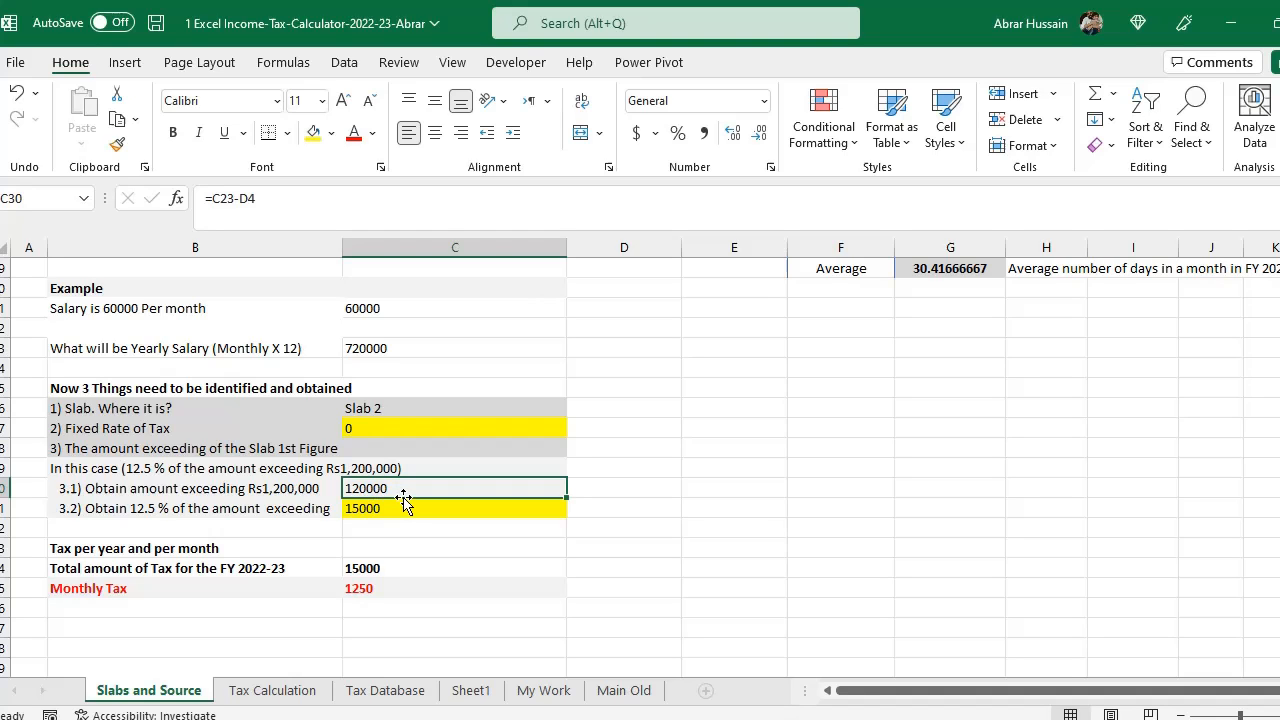
- Compare the slab 2 row and its 2.50% rate with the example's amount-exceeding and percentage rows
scroll(730, 459, "up", 10)
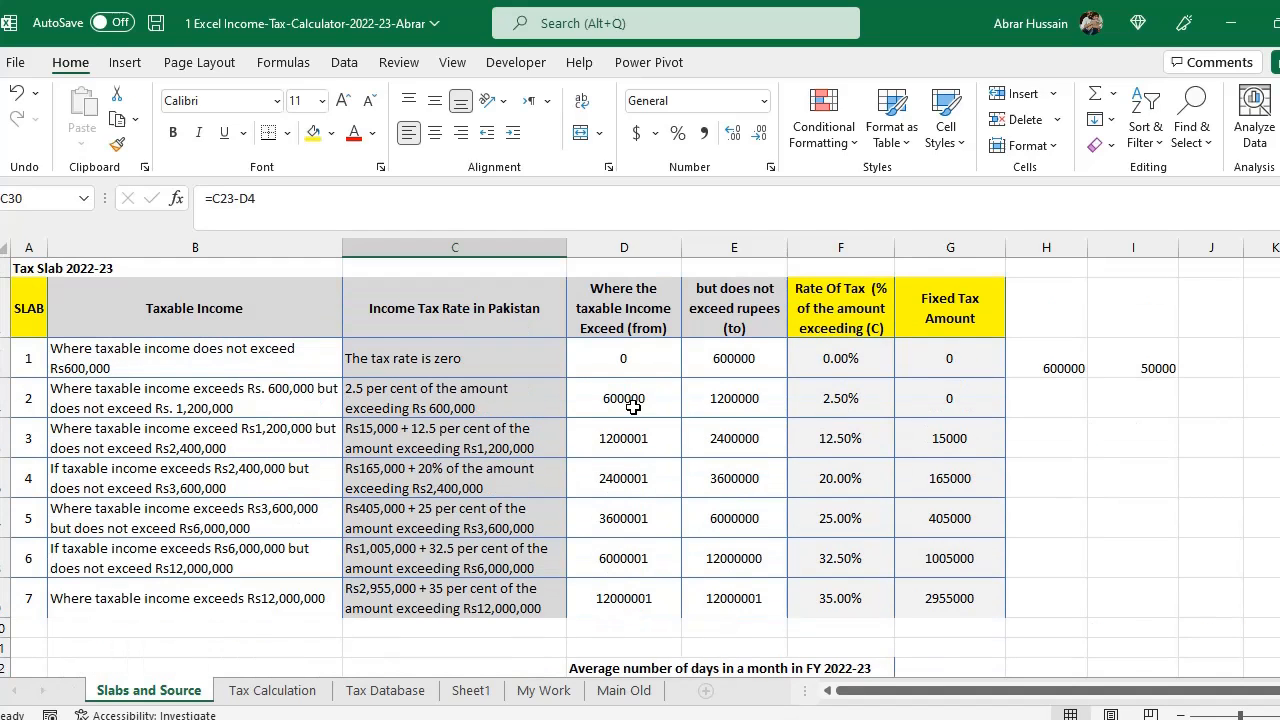
left_click(632, 404)
left_click_drag(16, 398, 926, 398)
scroll(634, 477, "down", 10)
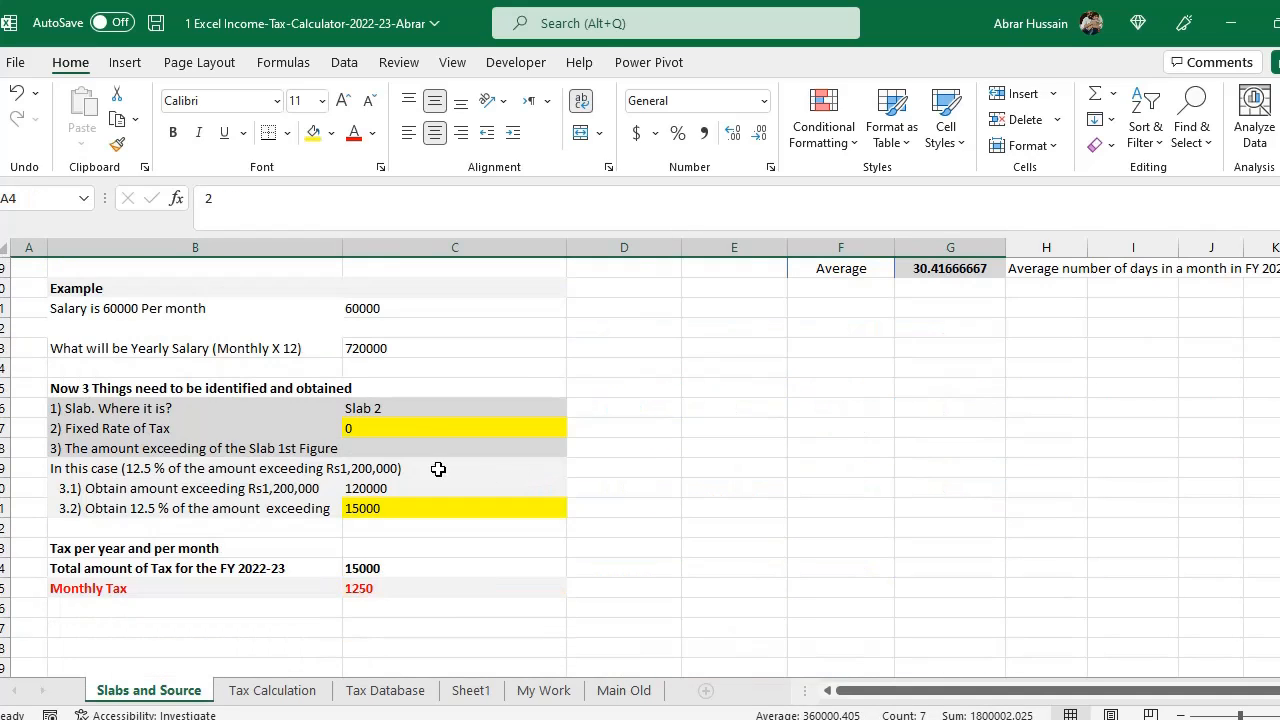
left_click(125, 510)
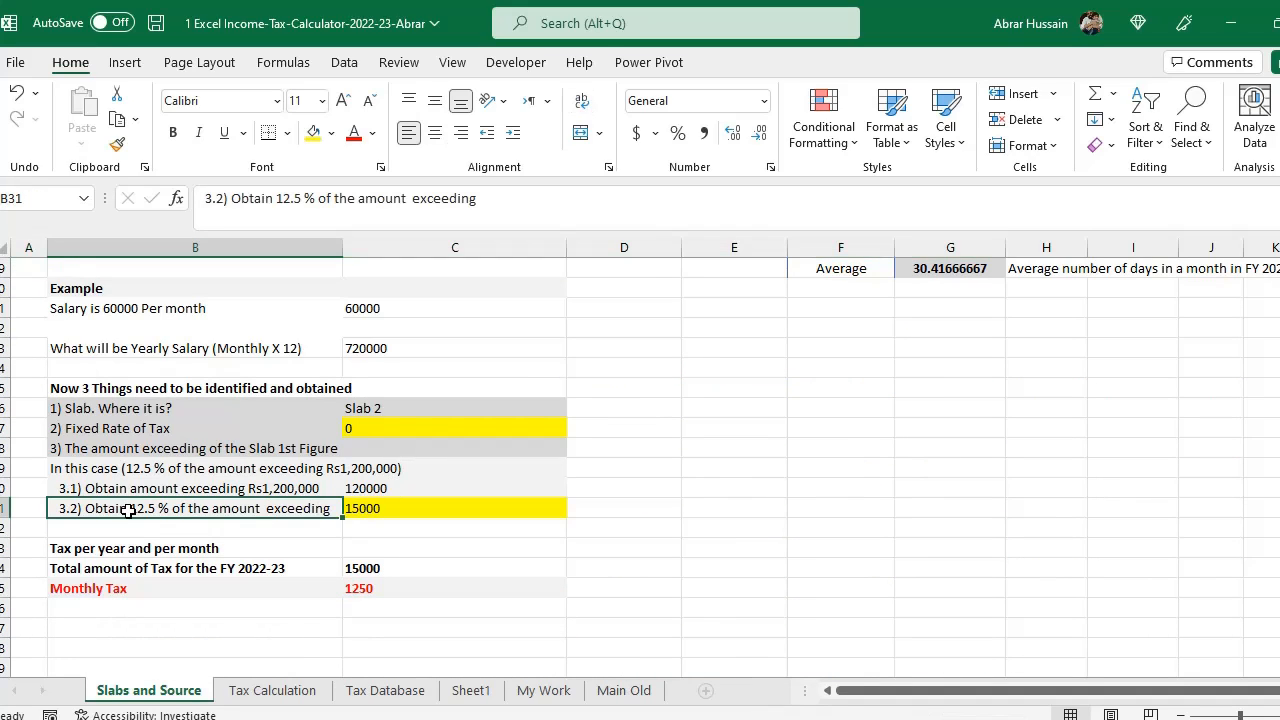
left_click(381, 489)
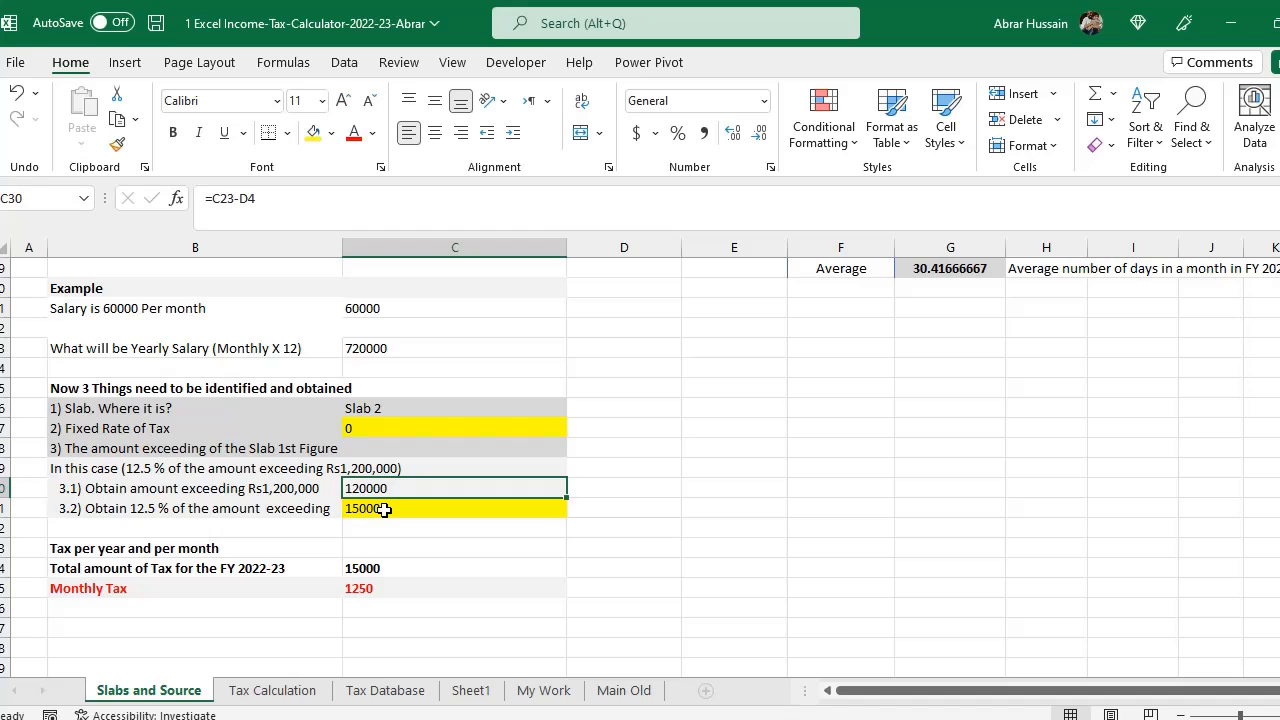
scroll(383, 510, "up", 6)
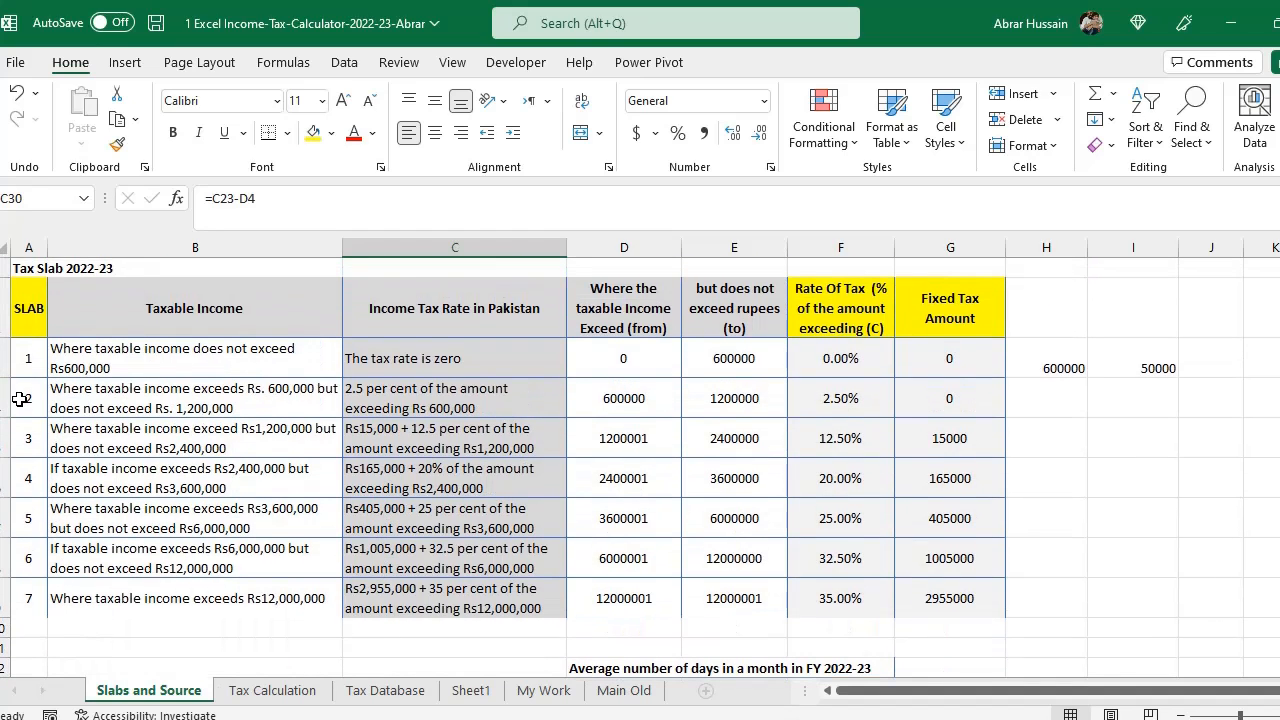
left_click_drag(20, 399, 906, 398)
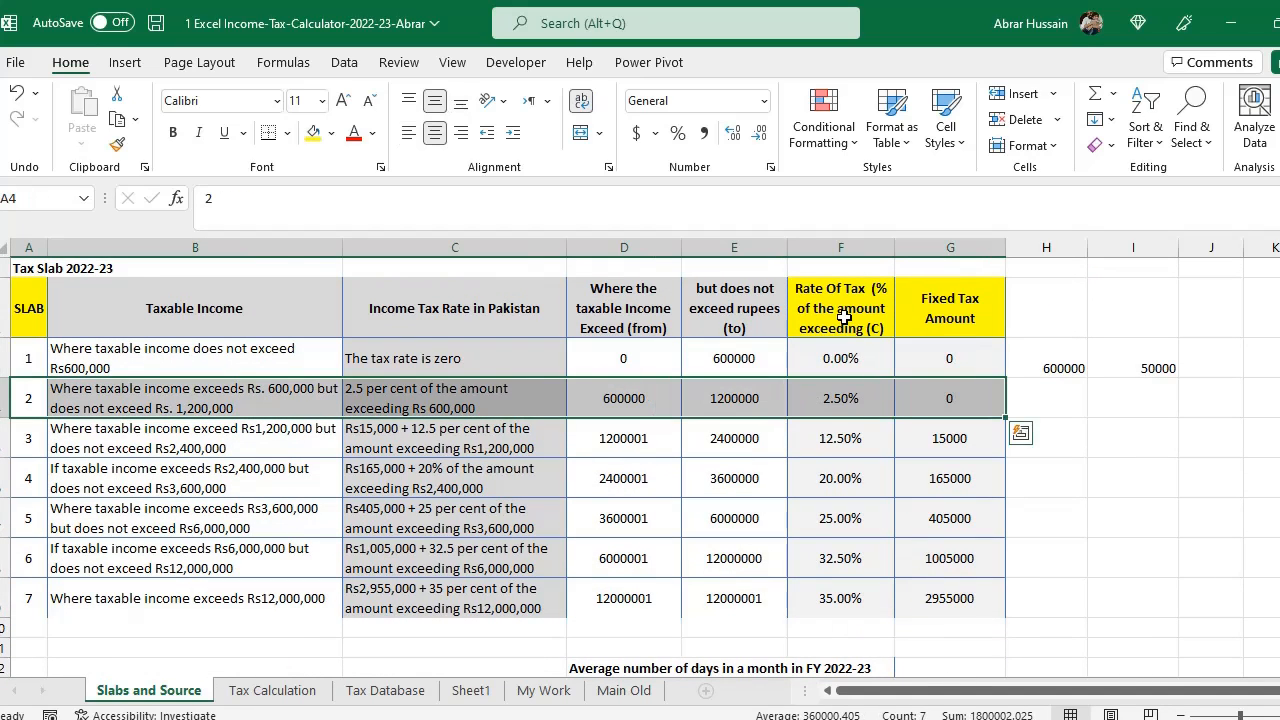
left_click(843, 315)
left_click(842, 405)
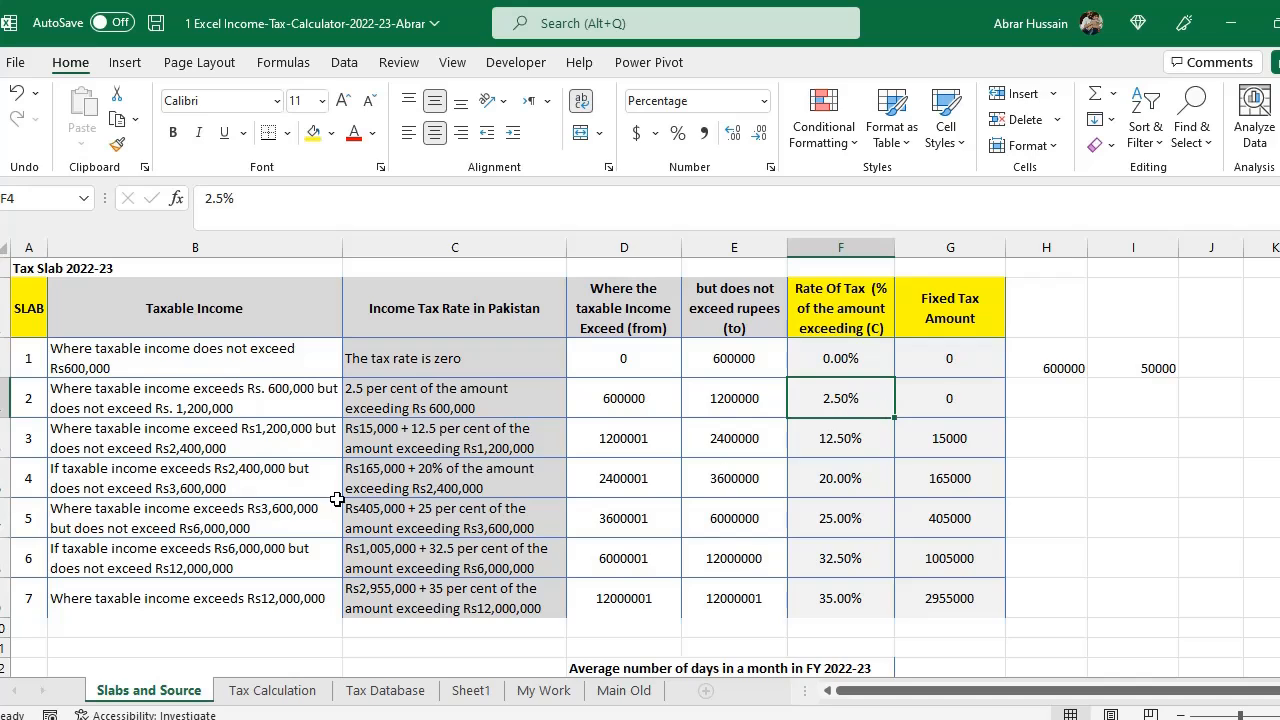
scroll(337, 500, "down", 6)
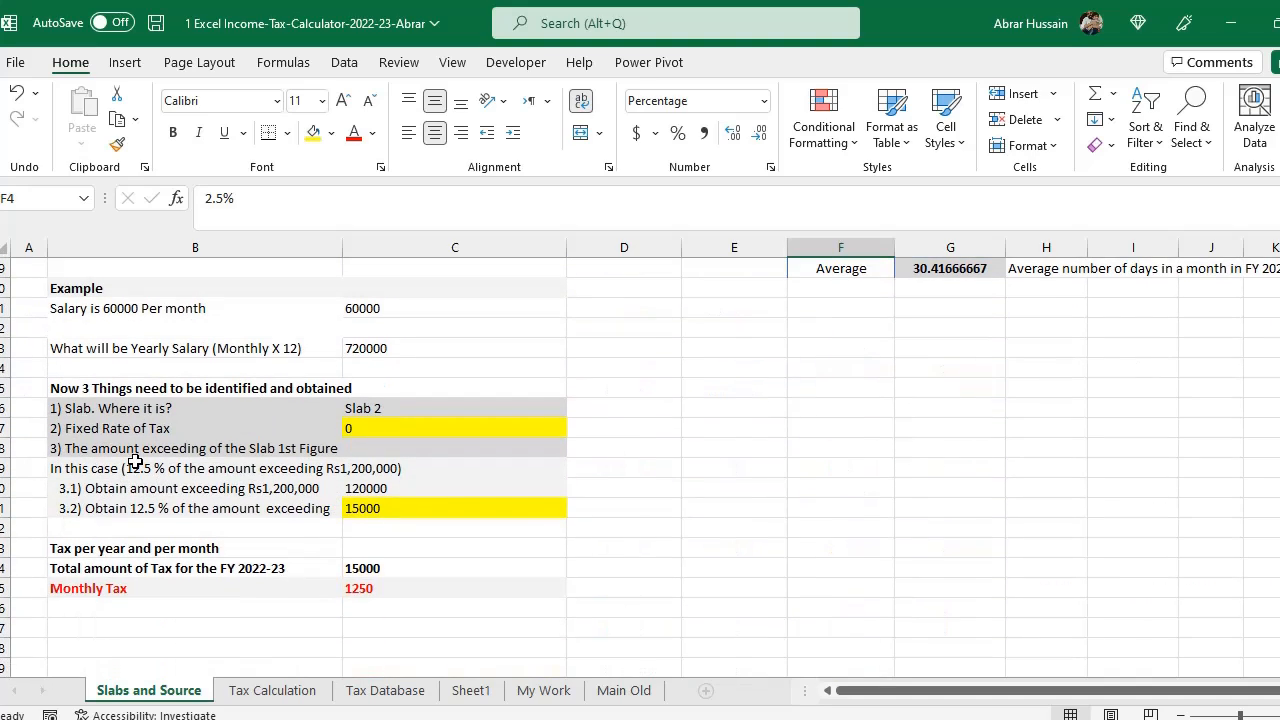
- Edit the case description to read "In this case (2.5 % of the amount exceeding Rs600,000)"
left_click(135, 461)
key("F2")
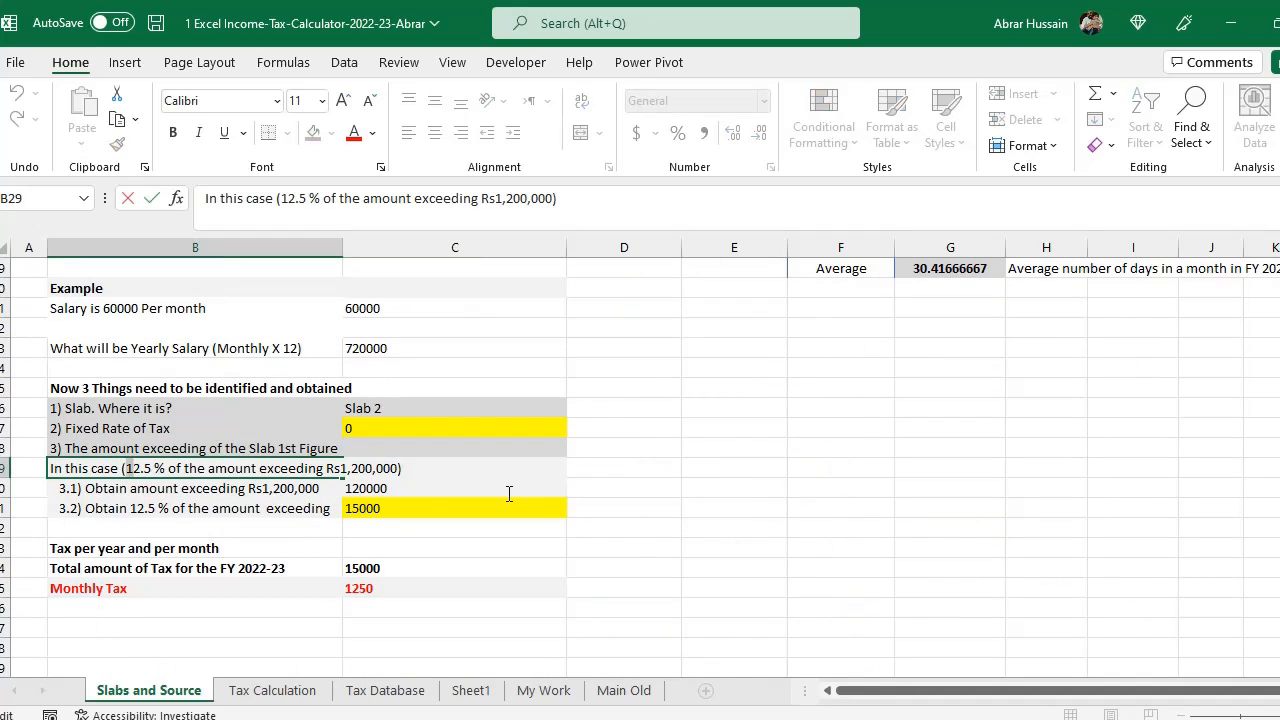
key("BackSpace")
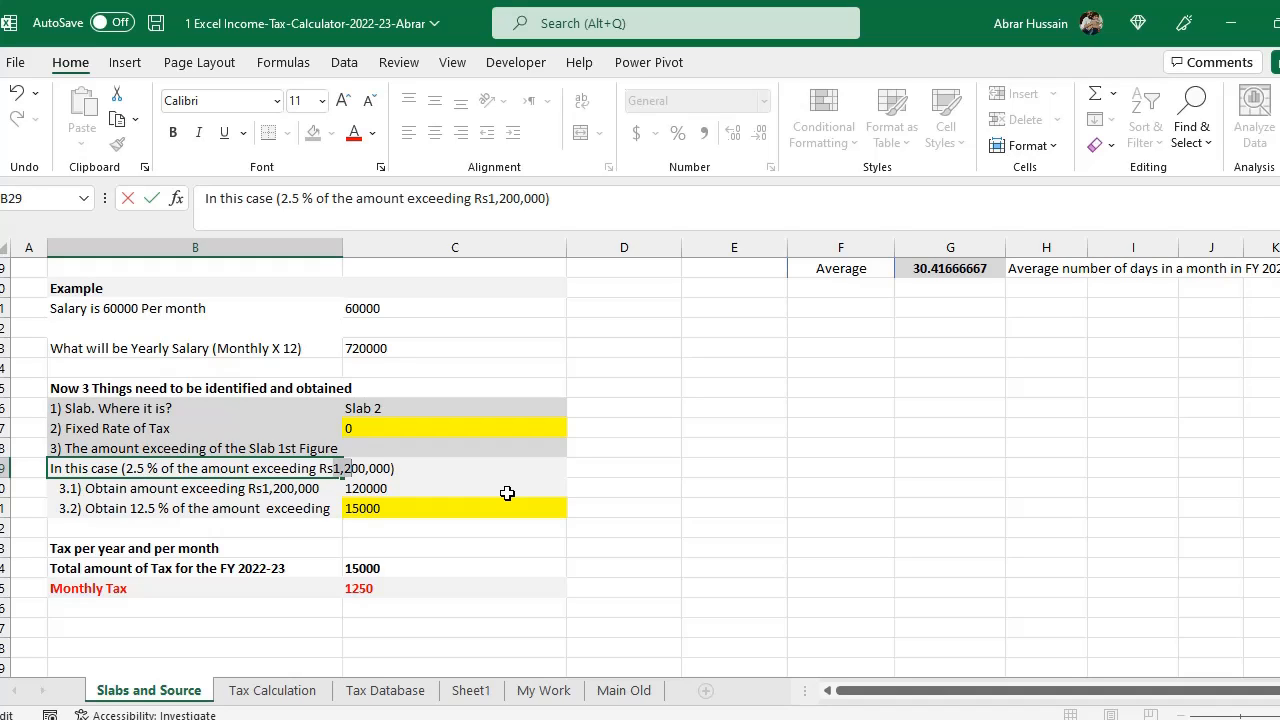
type("6")
key("Return")
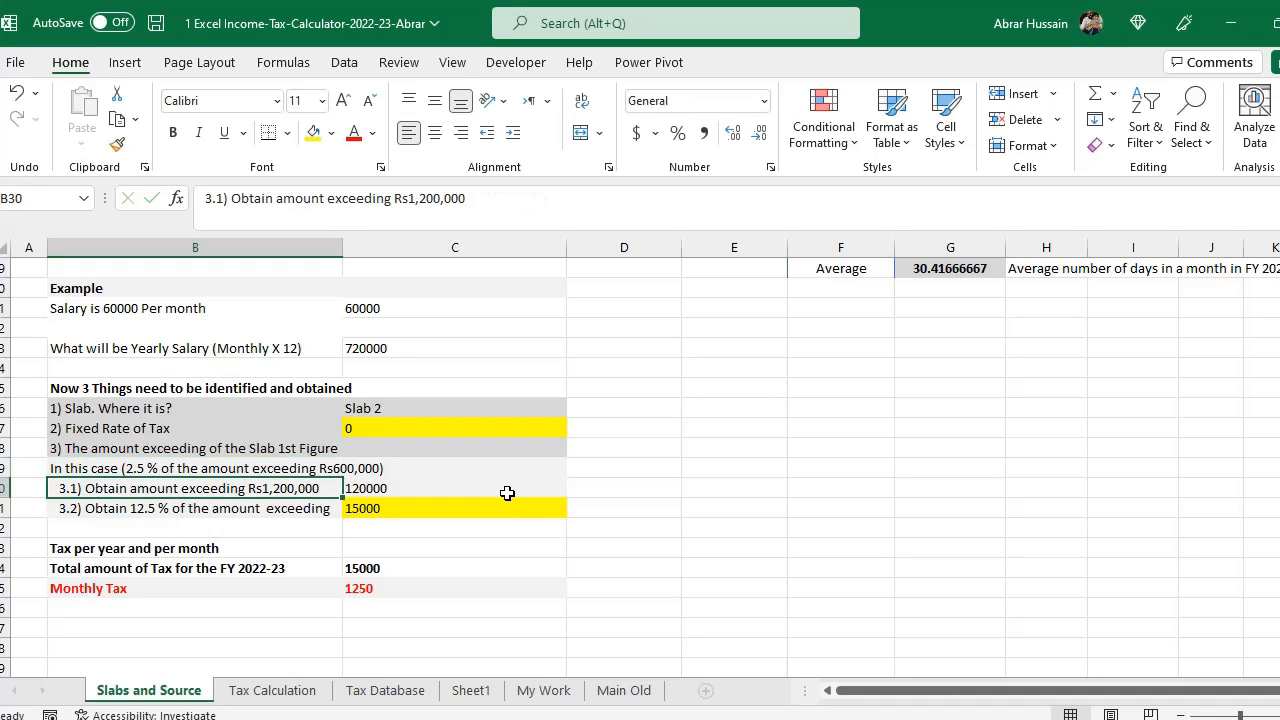
- Rewrite the percentage-of-amount-exceeding formula as =C30*2.5%
left_click(507, 493)
key("Down")
key("F2")
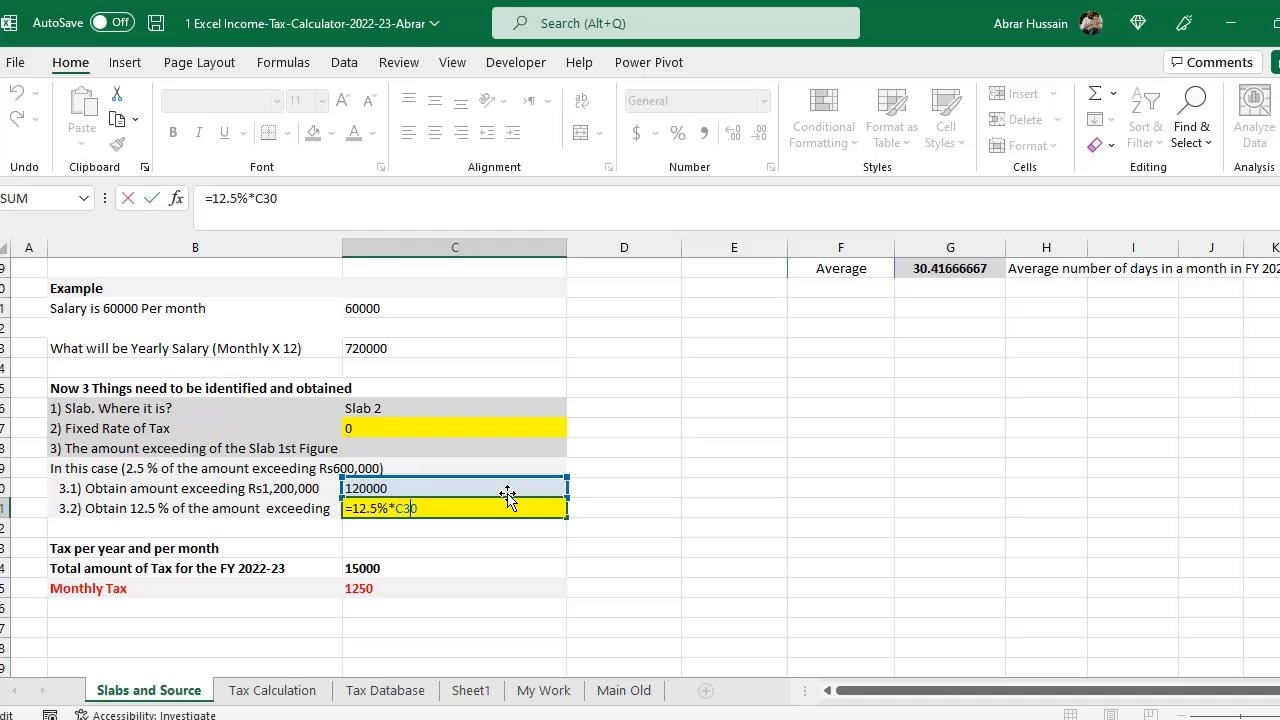
key("Escape")
type("=")
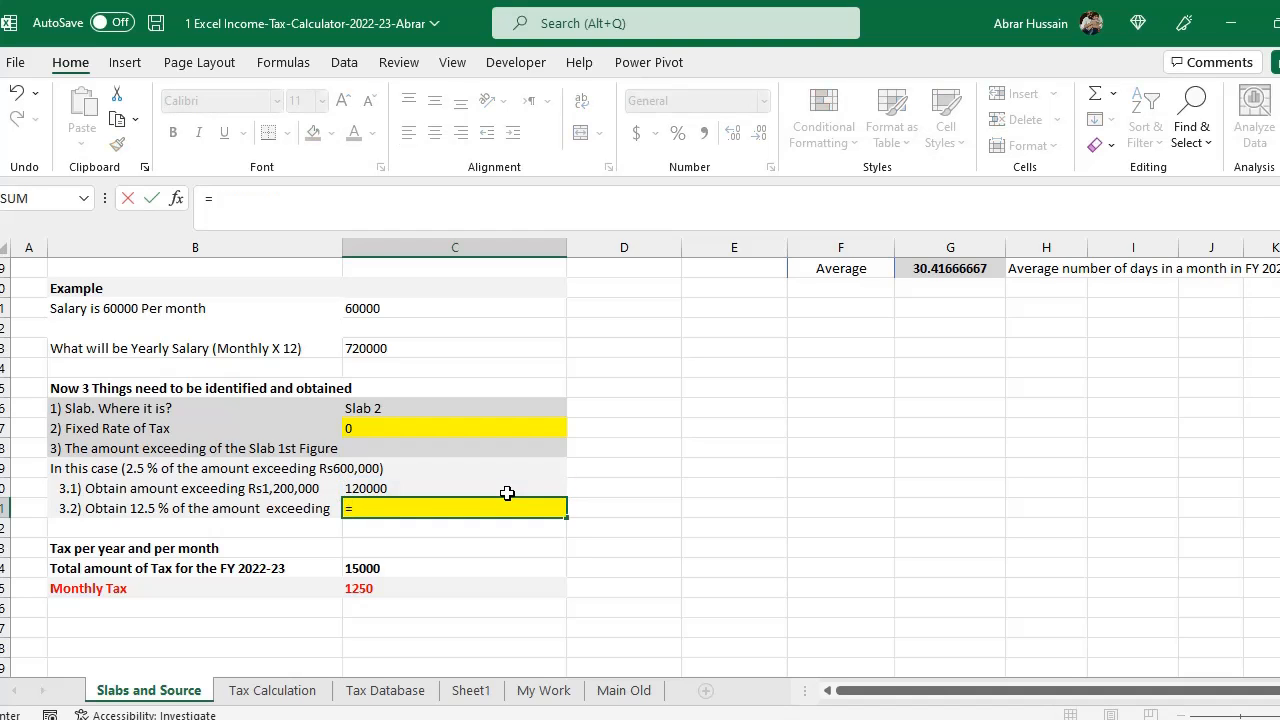
left_click(507, 493)
type("*")
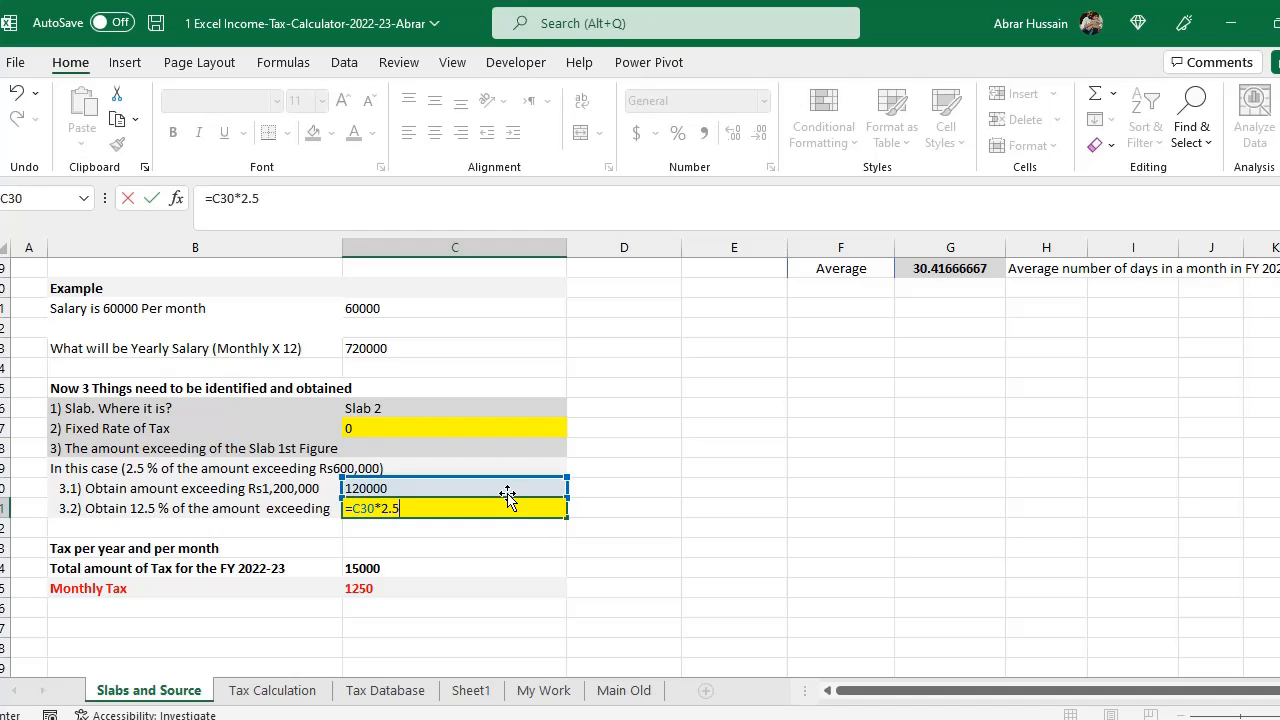
type("2.5%")
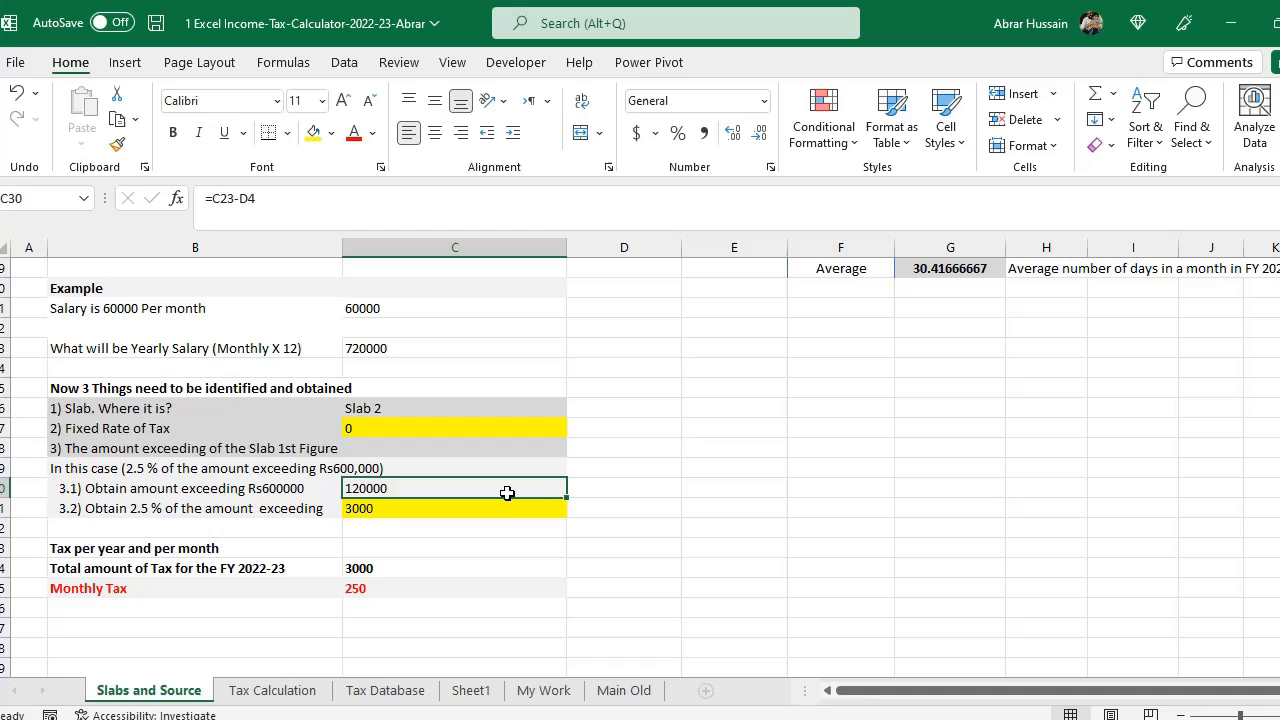
key("Down")
- Review the new 2.5% formula and its row labels in the example
key("F2")
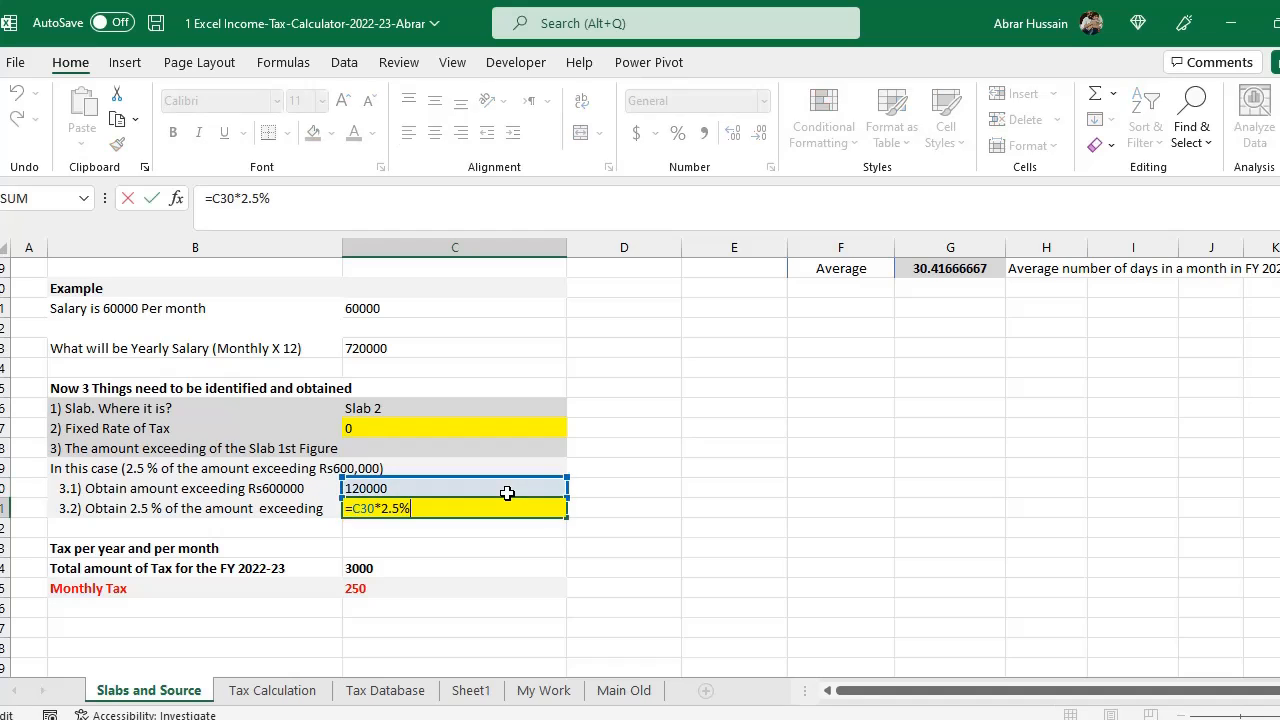
key("Escape")
key("F2")
key("Escape")
key("Left")
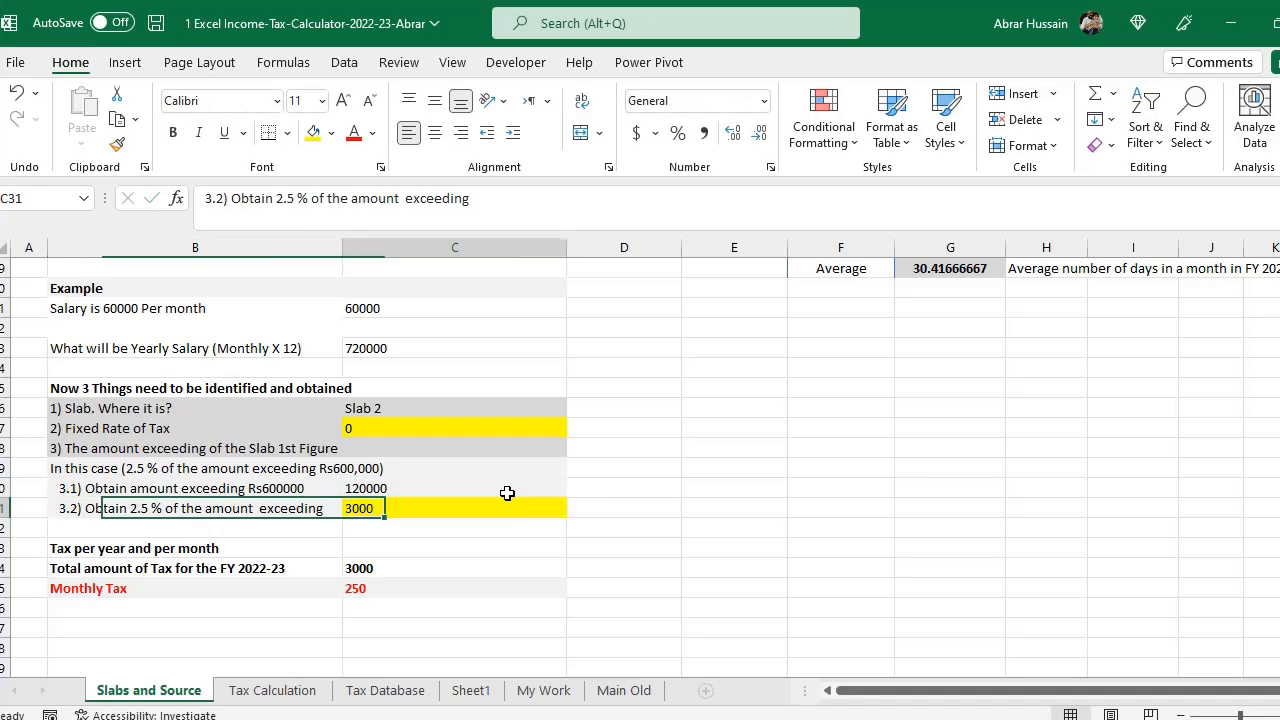
key("Right")
key("F2")
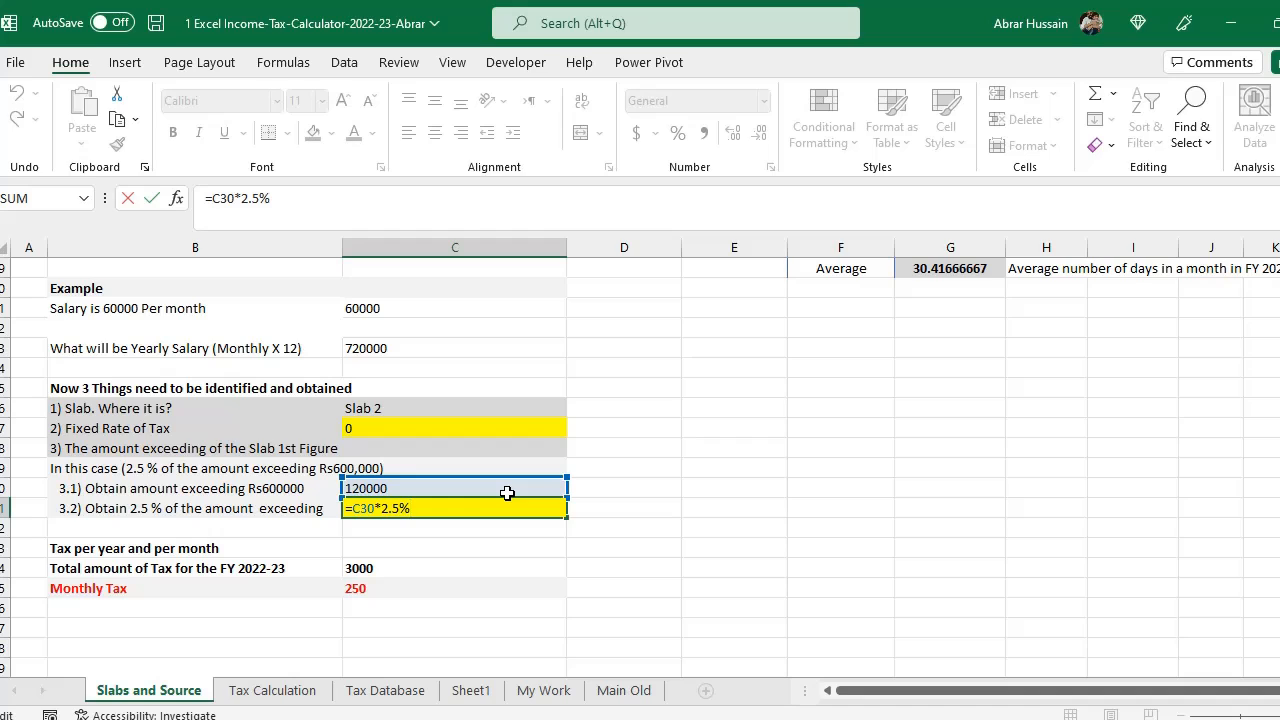
key("Escape")
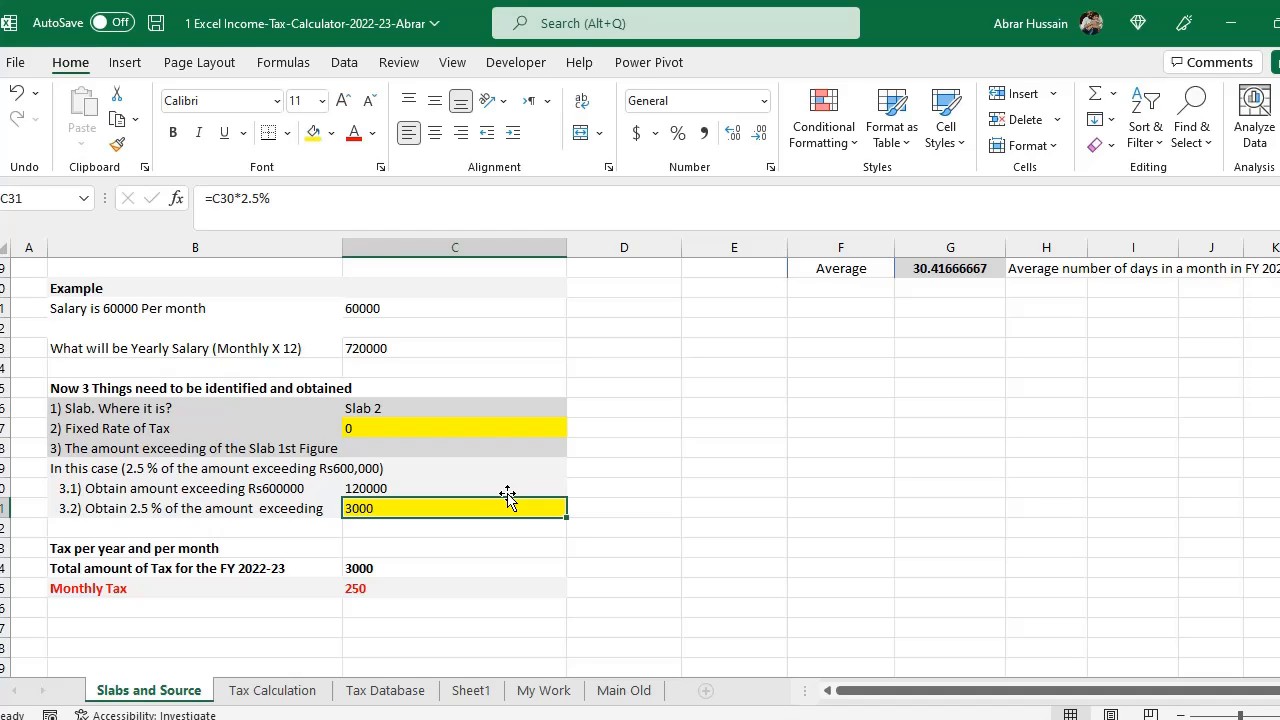
- Inspect the total yearly tax and monthly tax formulas in the example
left_click(92, 546)
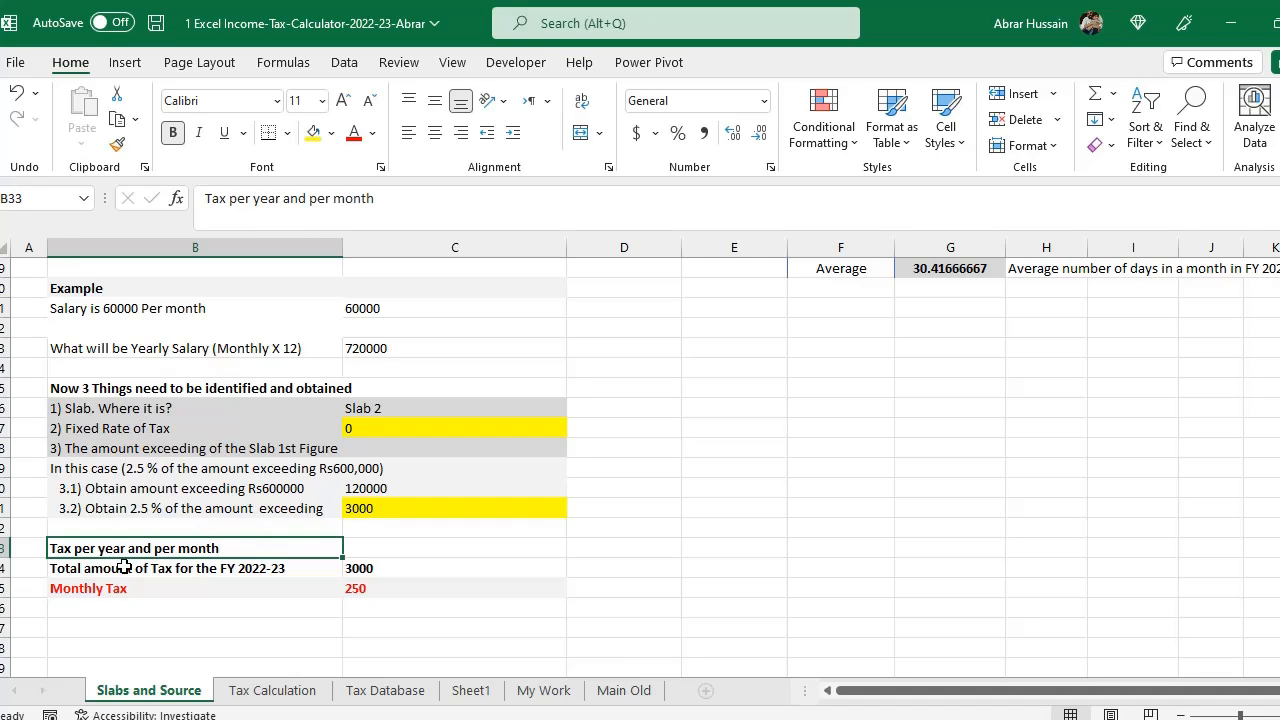
left_click(177, 566)
double_click(381, 568)
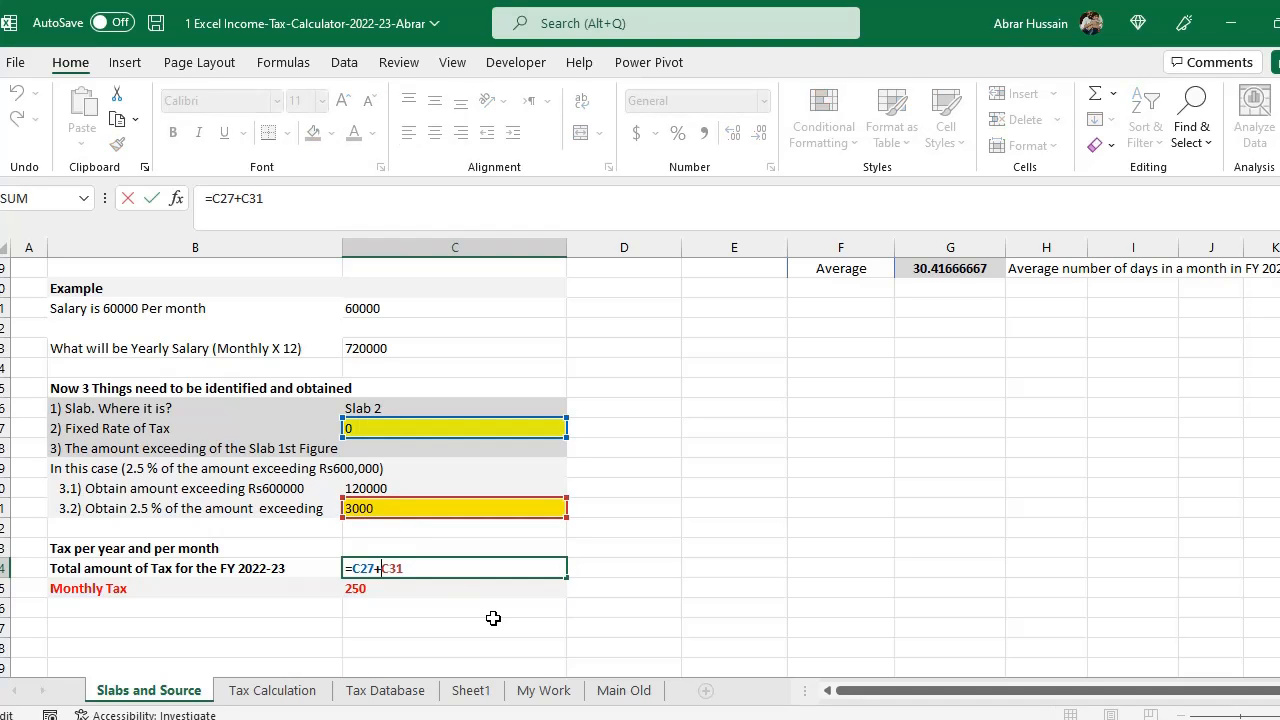
key("ctrl+Return")
left_click(107, 594)
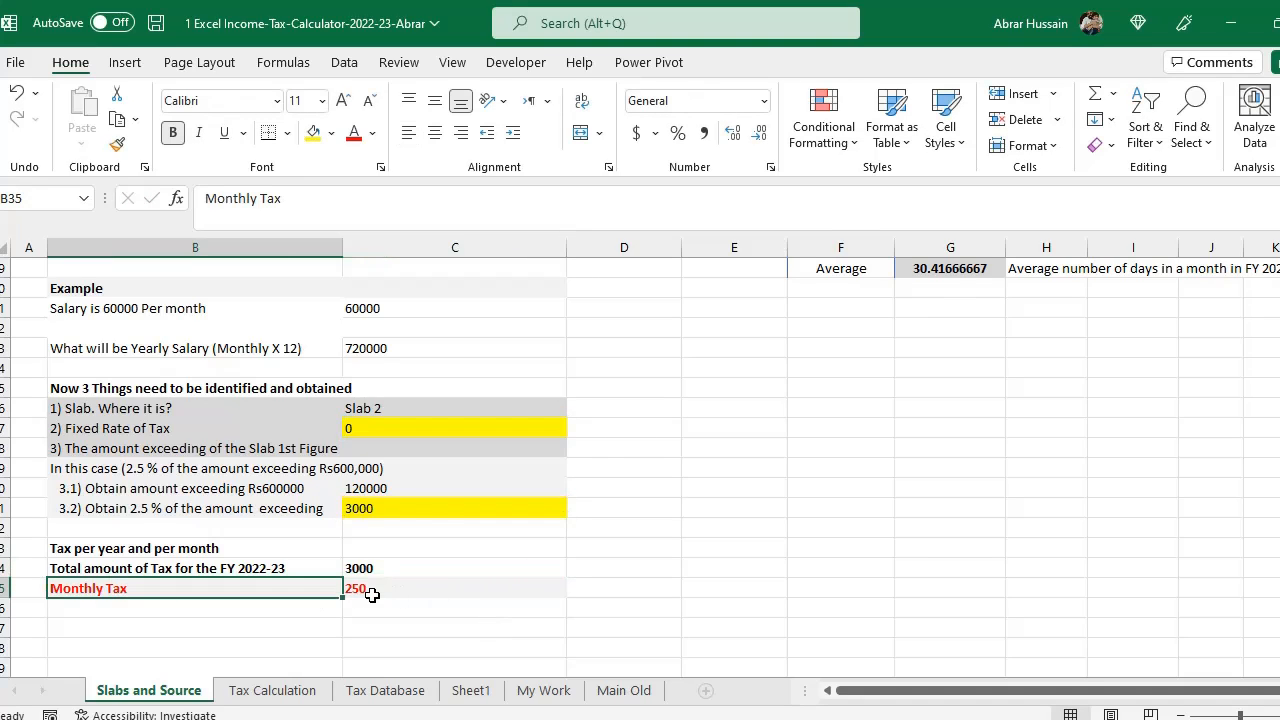
left_click(372, 590)
double_click(370, 588)
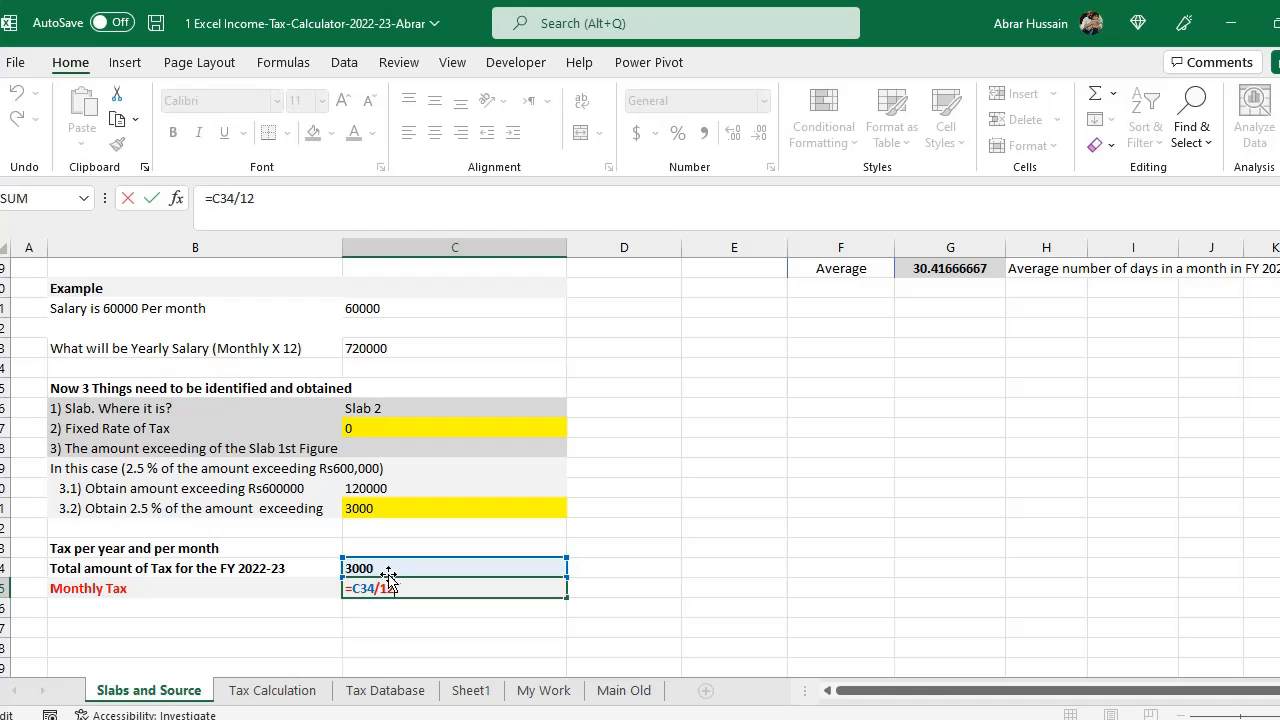
left_click(364, 622)
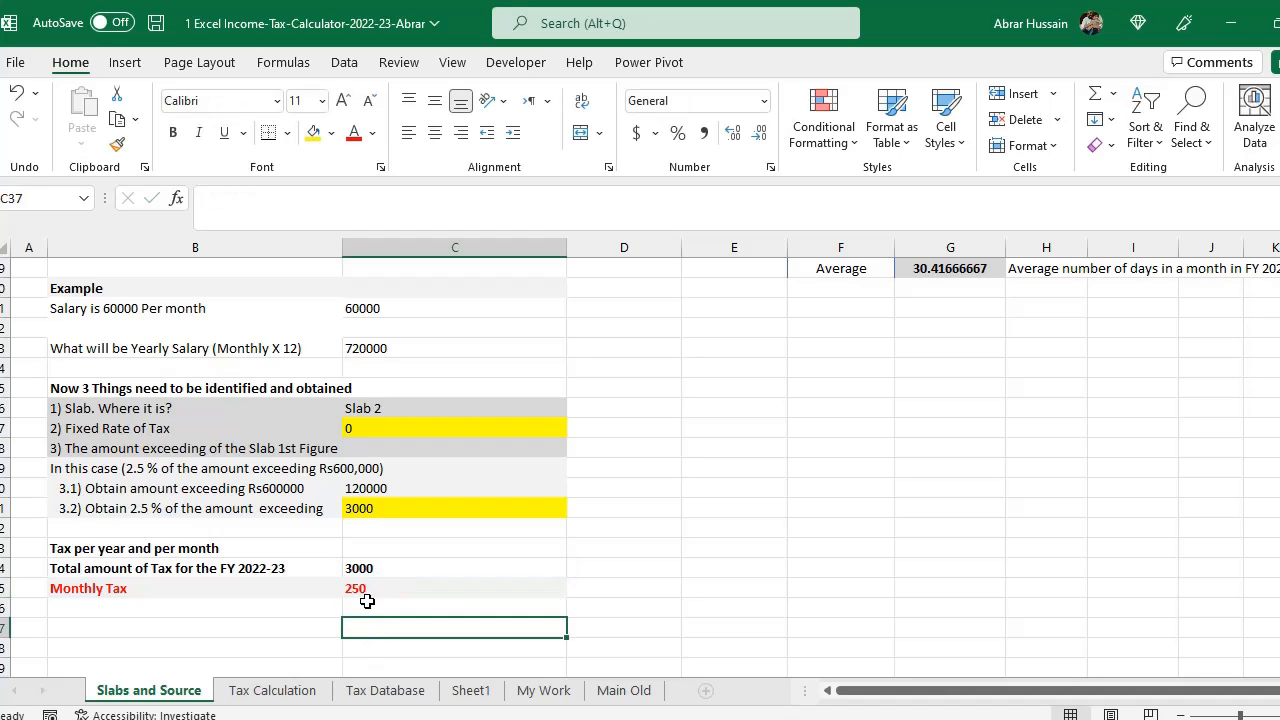
left_click(366, 594)
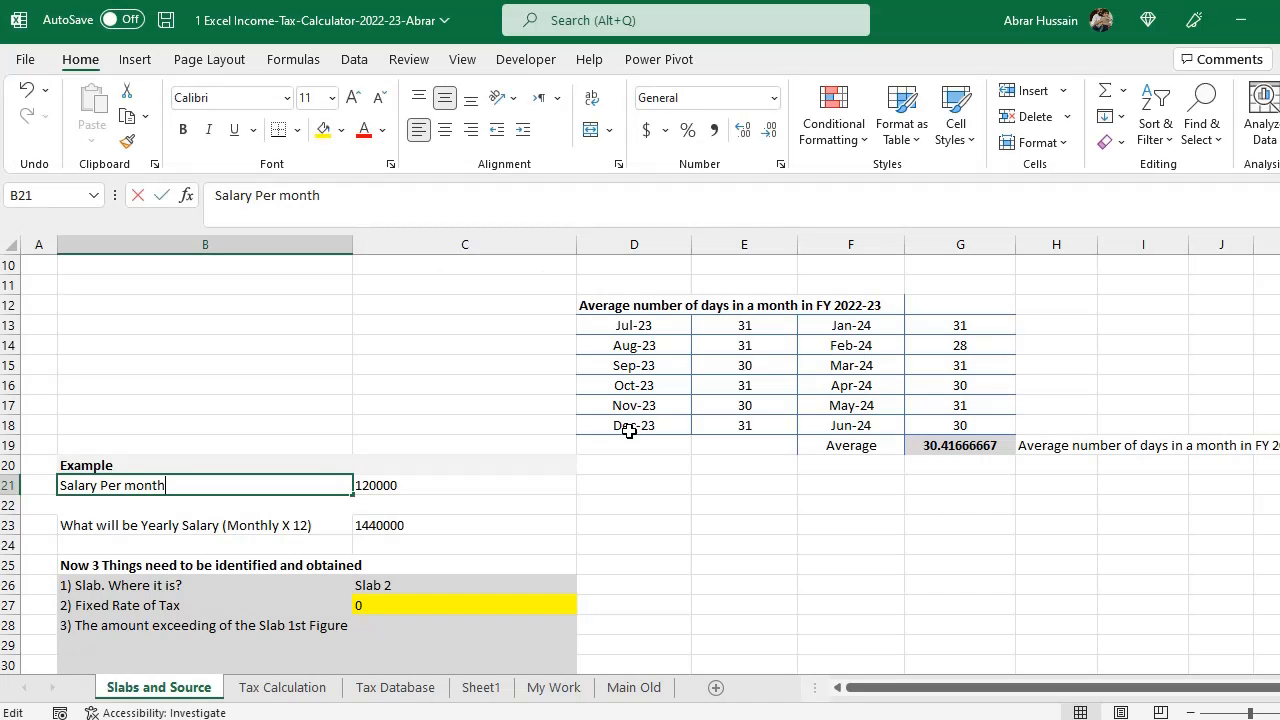
- Re-enter the yearly salary formula as =C21*12, multiplying the monthly salary by 12
key("Right")
key("F2")
key("Escape")
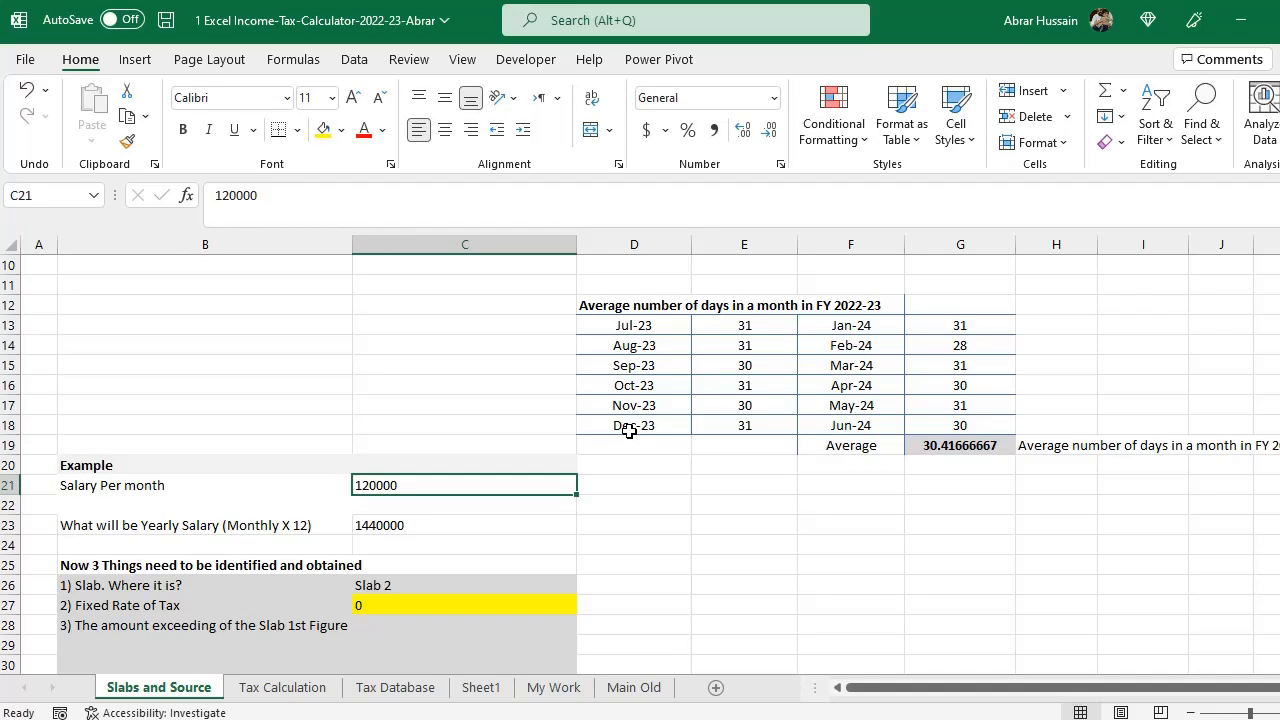
left_click(110, 524)
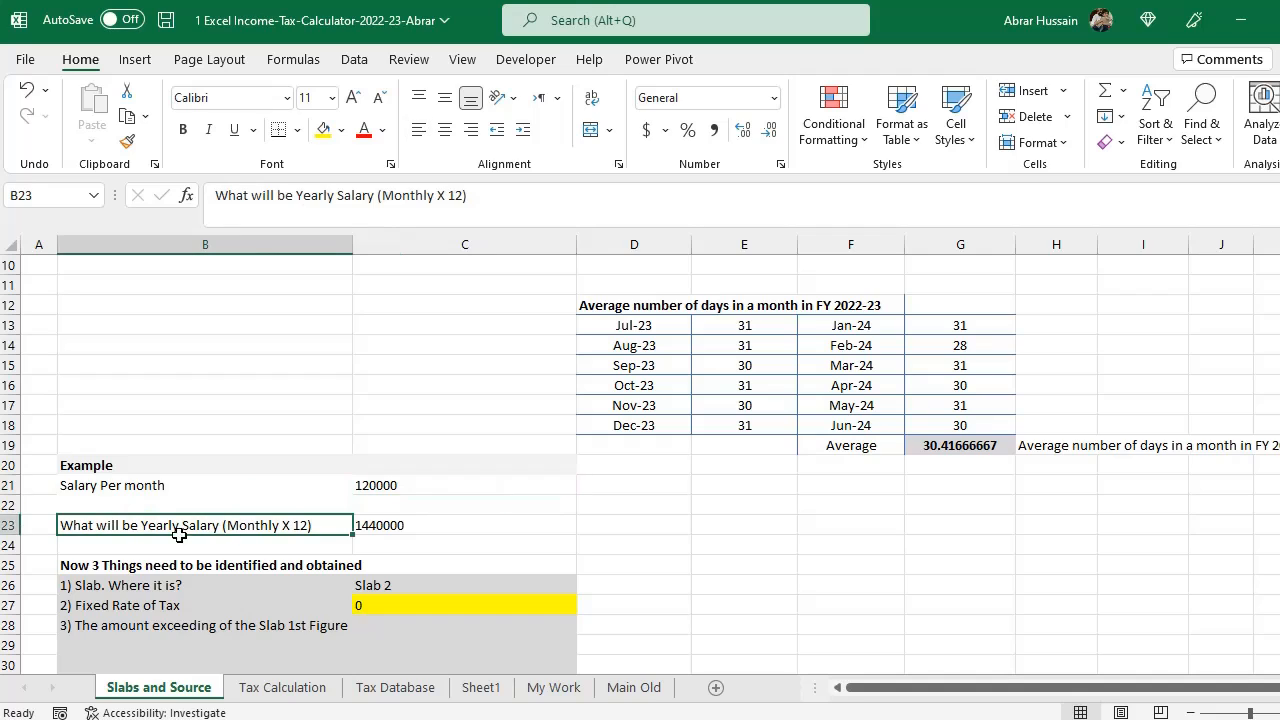
left_click(405, 523)
key("F2")
key("Escape")
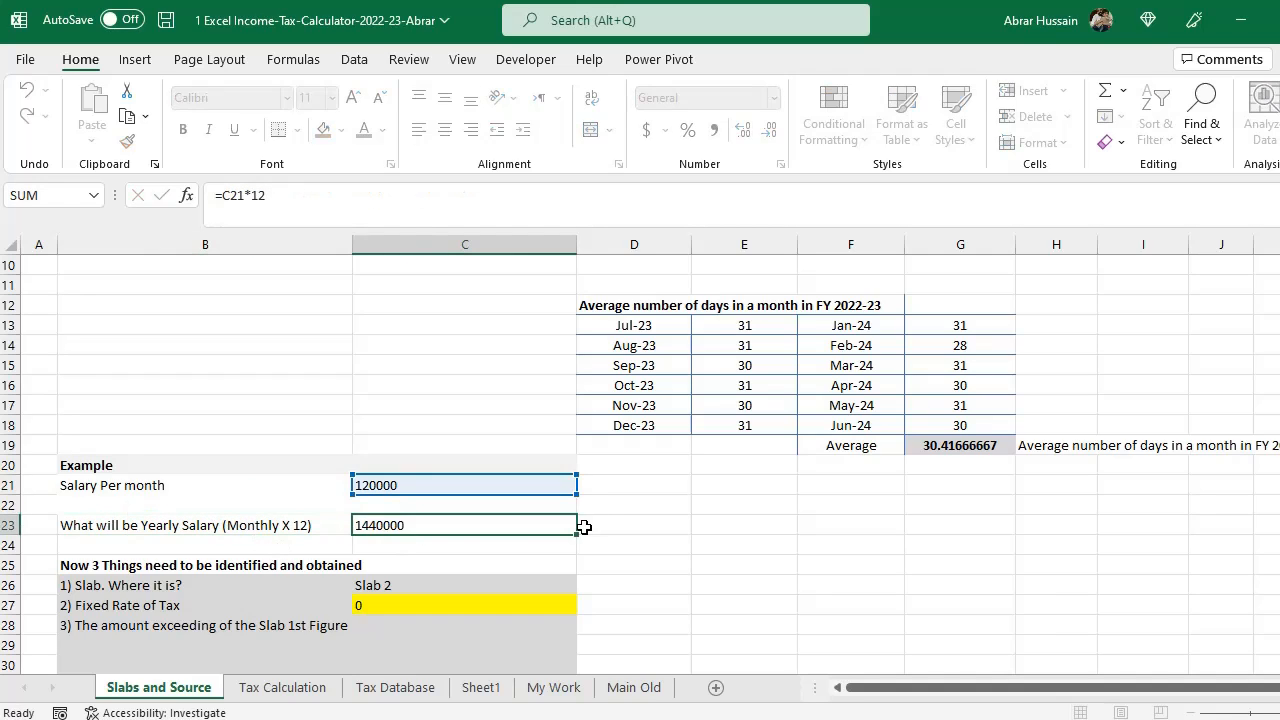
key("F2")
key("Escape")
key("F2")
key("Escape")
type("=")
key("Up")
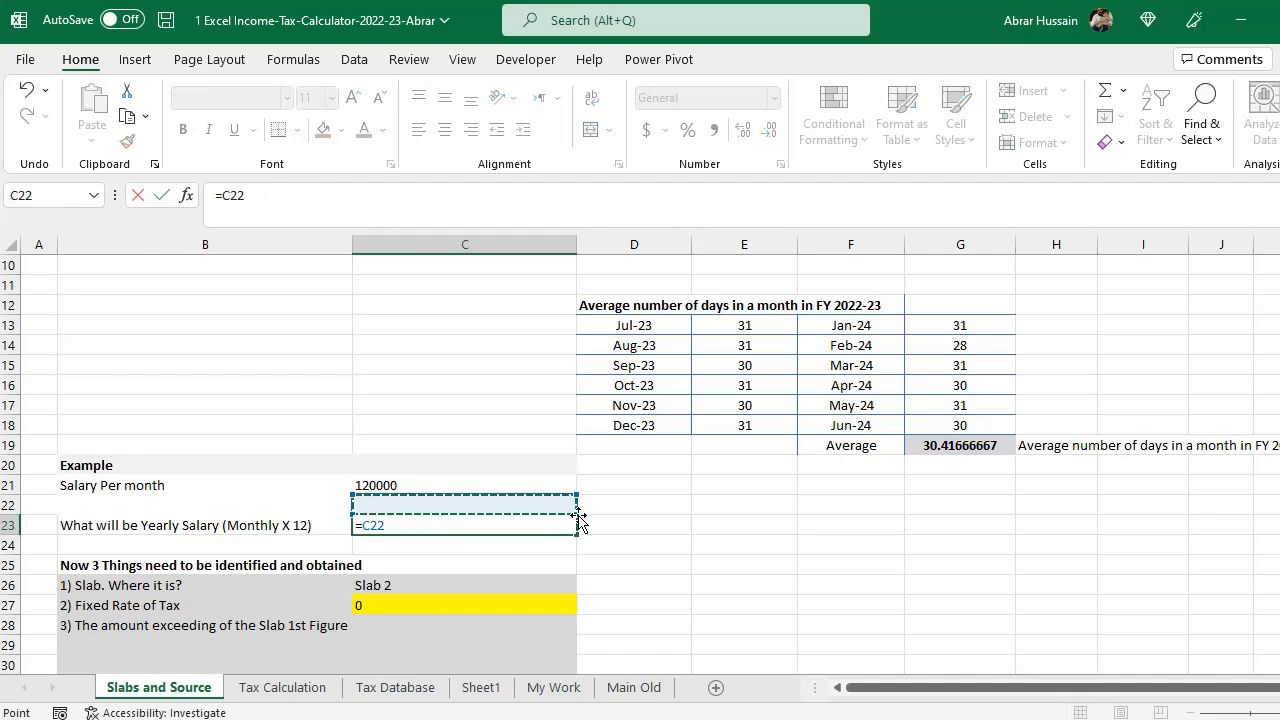
key("Up")
type("*12")
key("ctrl+Return")
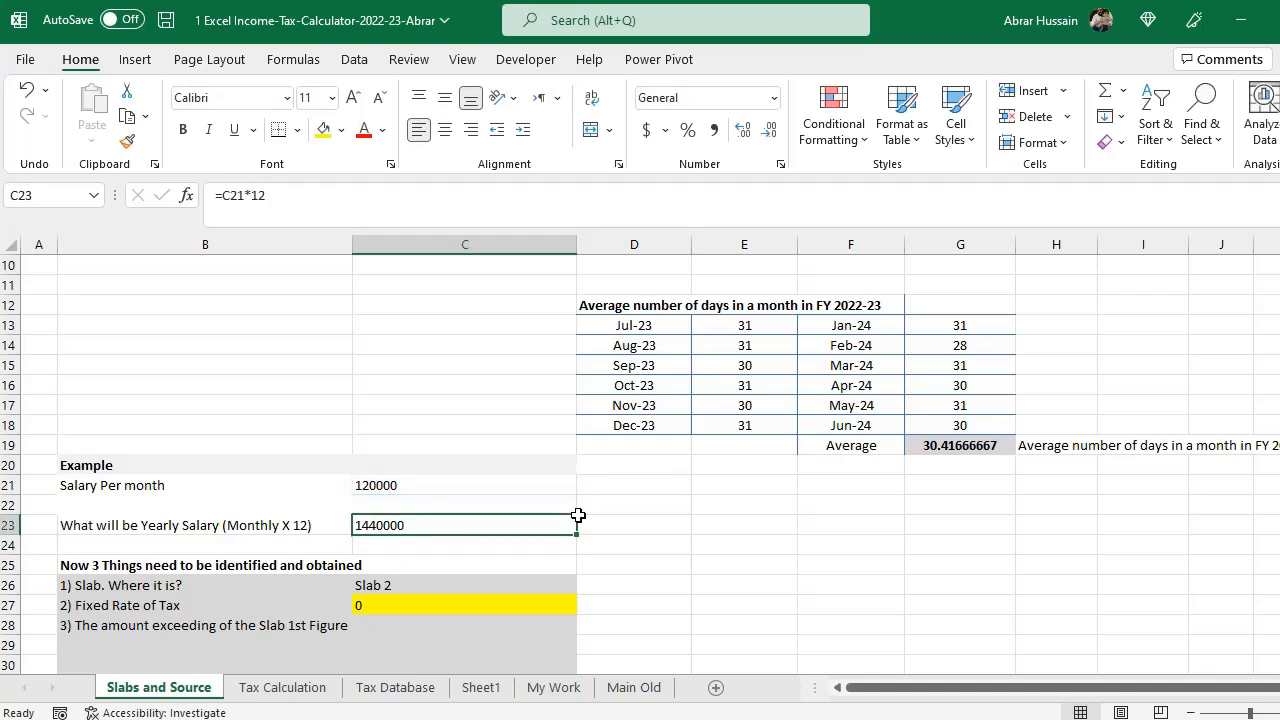
- Highlight the yearly salary row's label and value cells with yellow fill
key("F2")
key("Escape")
key("Left")
key("shift+Right")
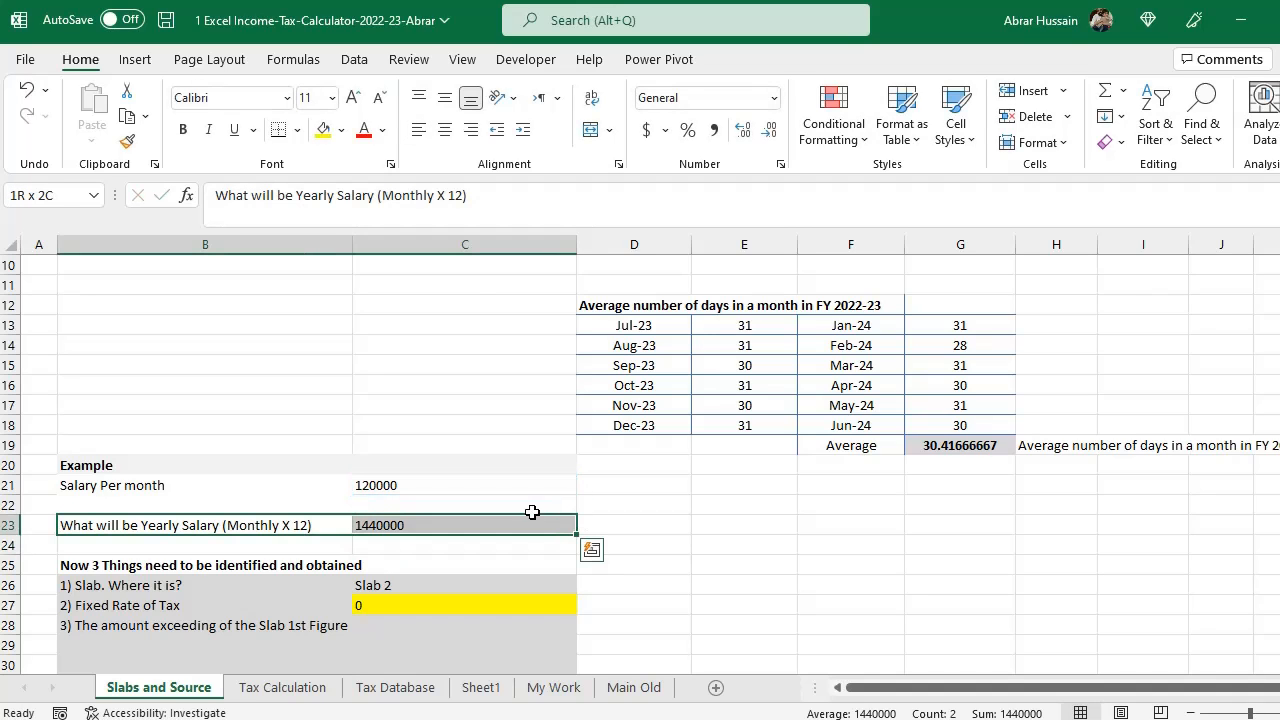
left_click(326, 133)
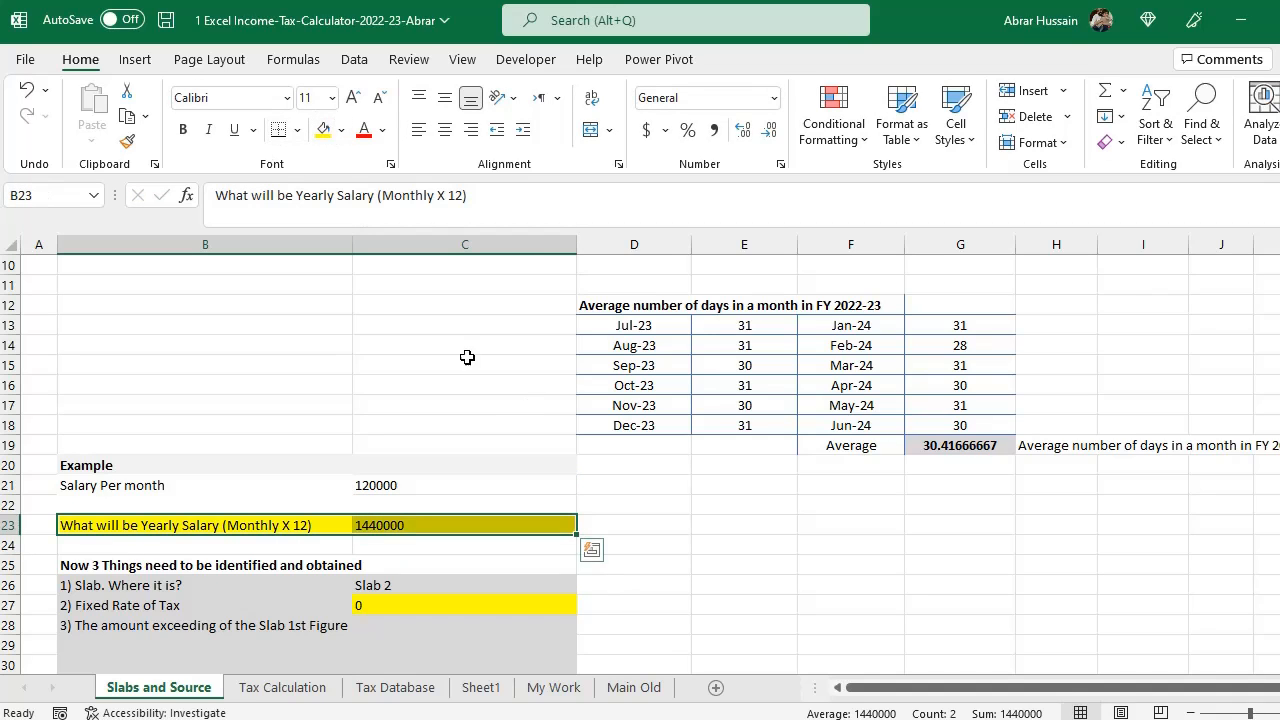
- Examine the example's yearly salary and the three items to identify
scroll(457, 345, "up", 3)
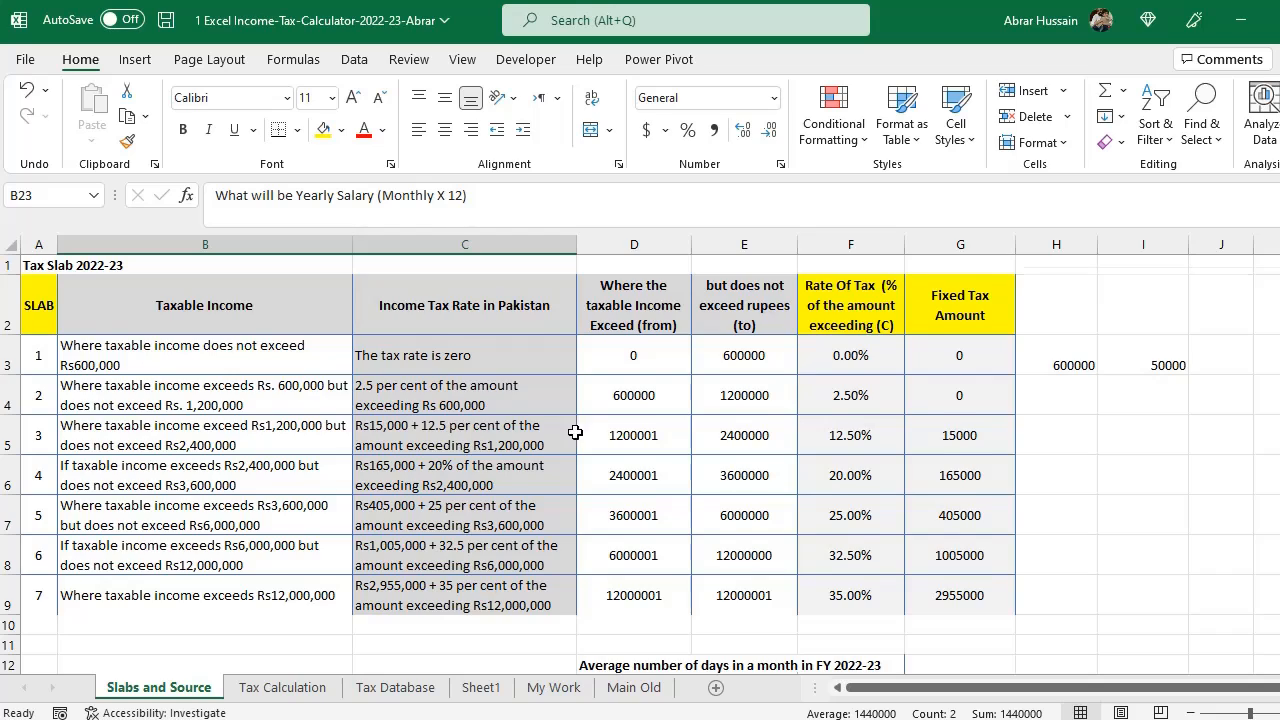
scroll(570, 440, "down", 4)
scroll(566, 451, "down", 2)
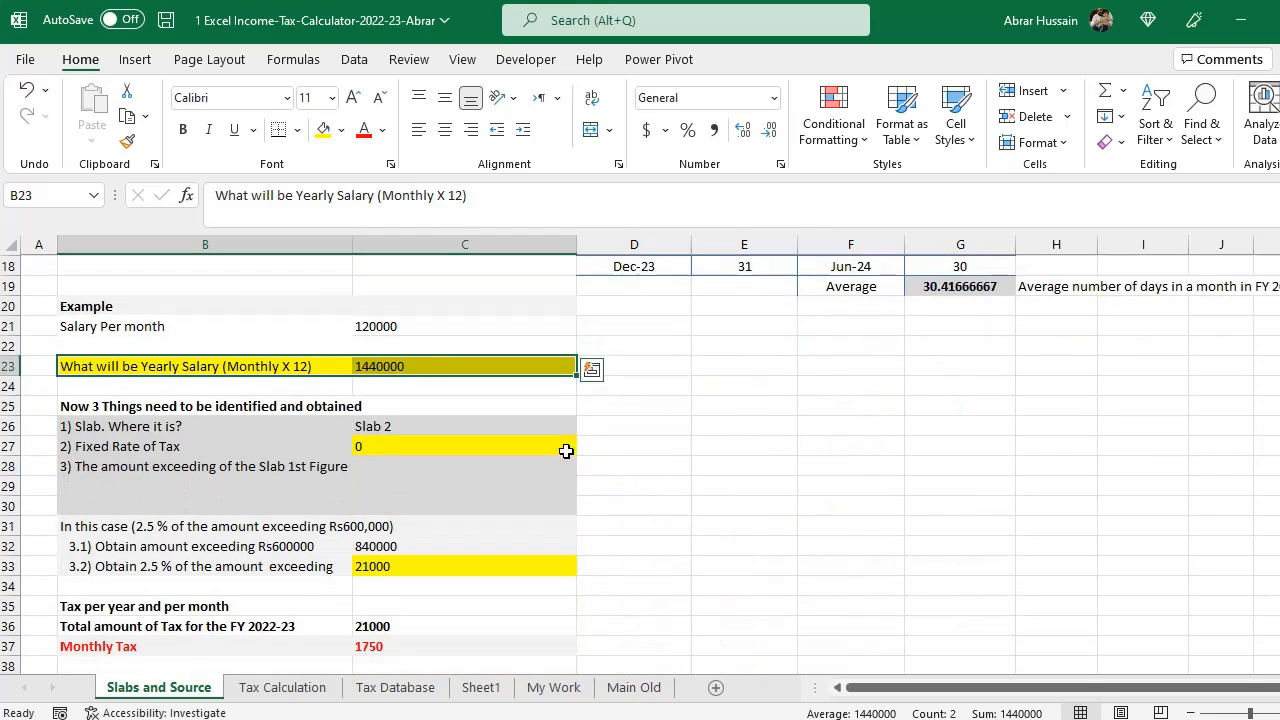
left_click(77, 389)
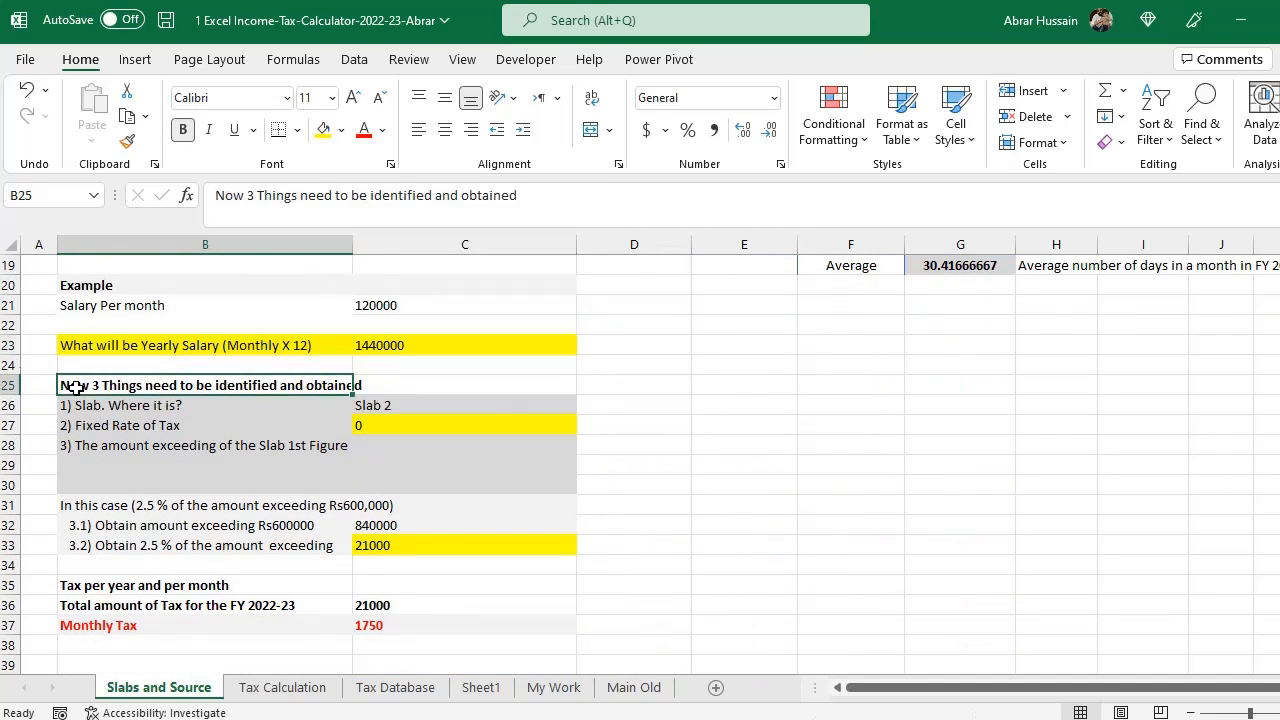
left_click(168, 407)
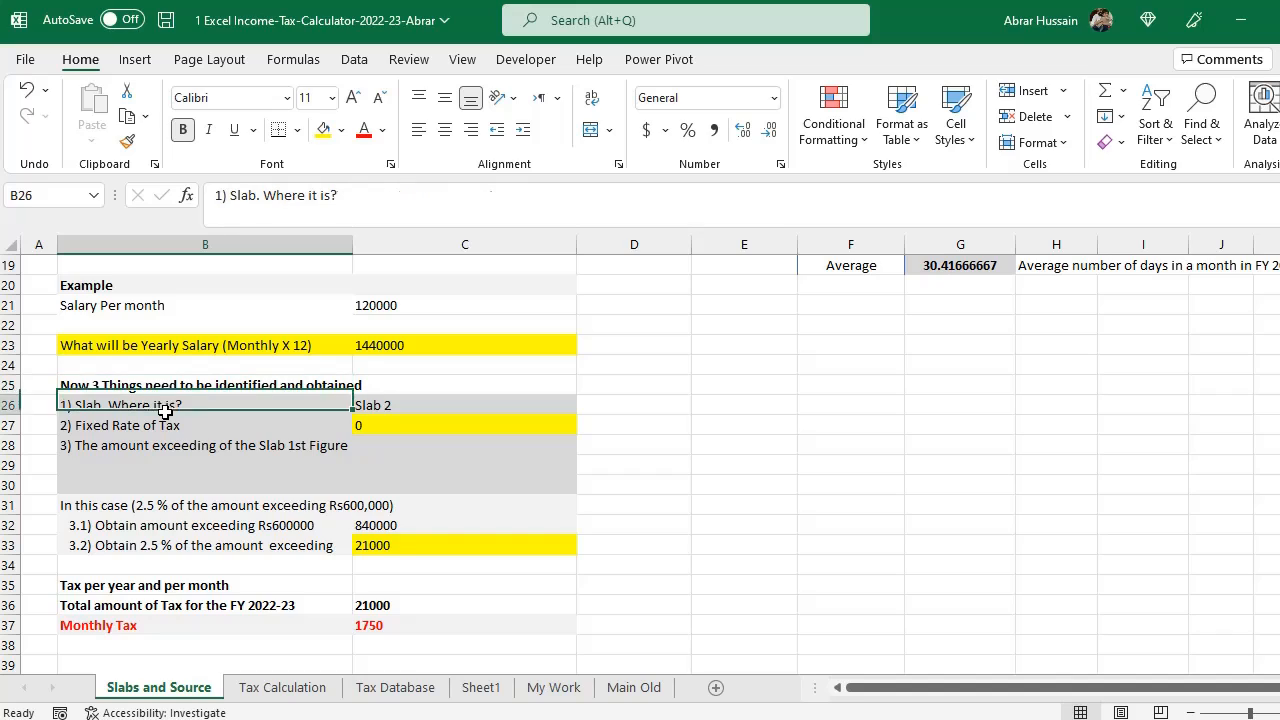
left_click(155, 425)
left_click(140, 443)
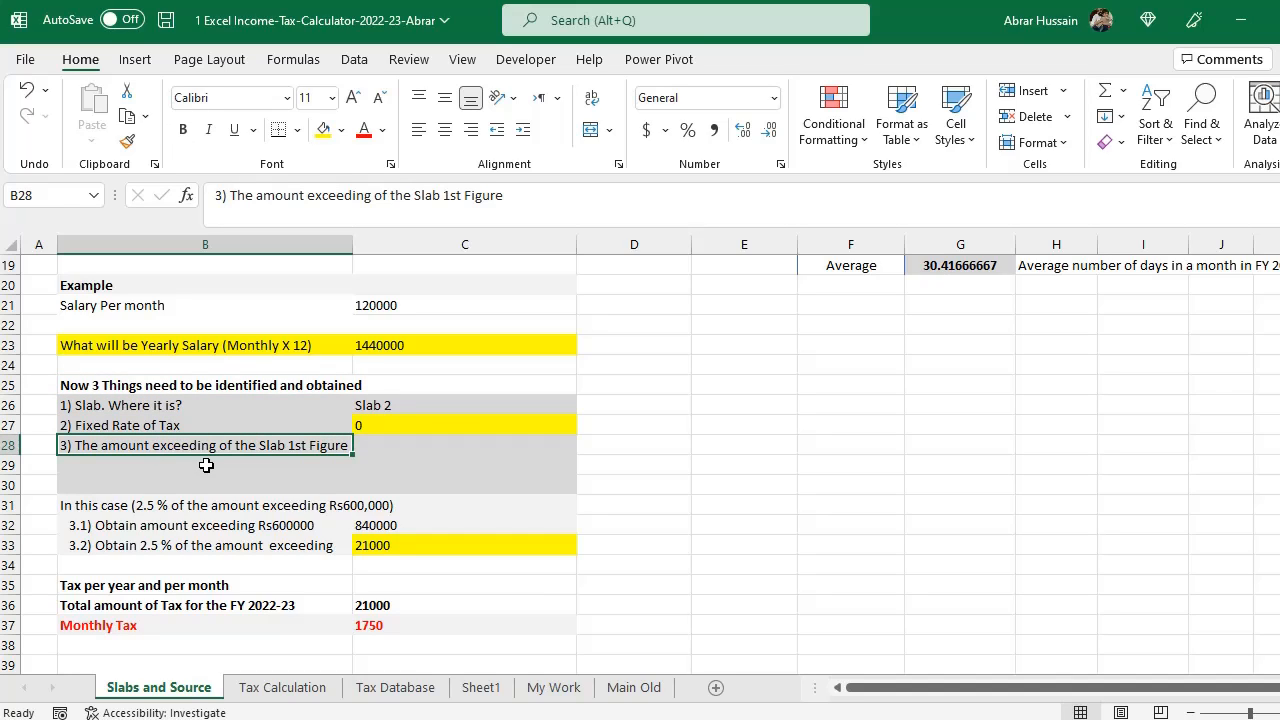
left_click(157, 406)
scroll(256, 448, "up", 5)
scroll(256, 448, "down", 3)
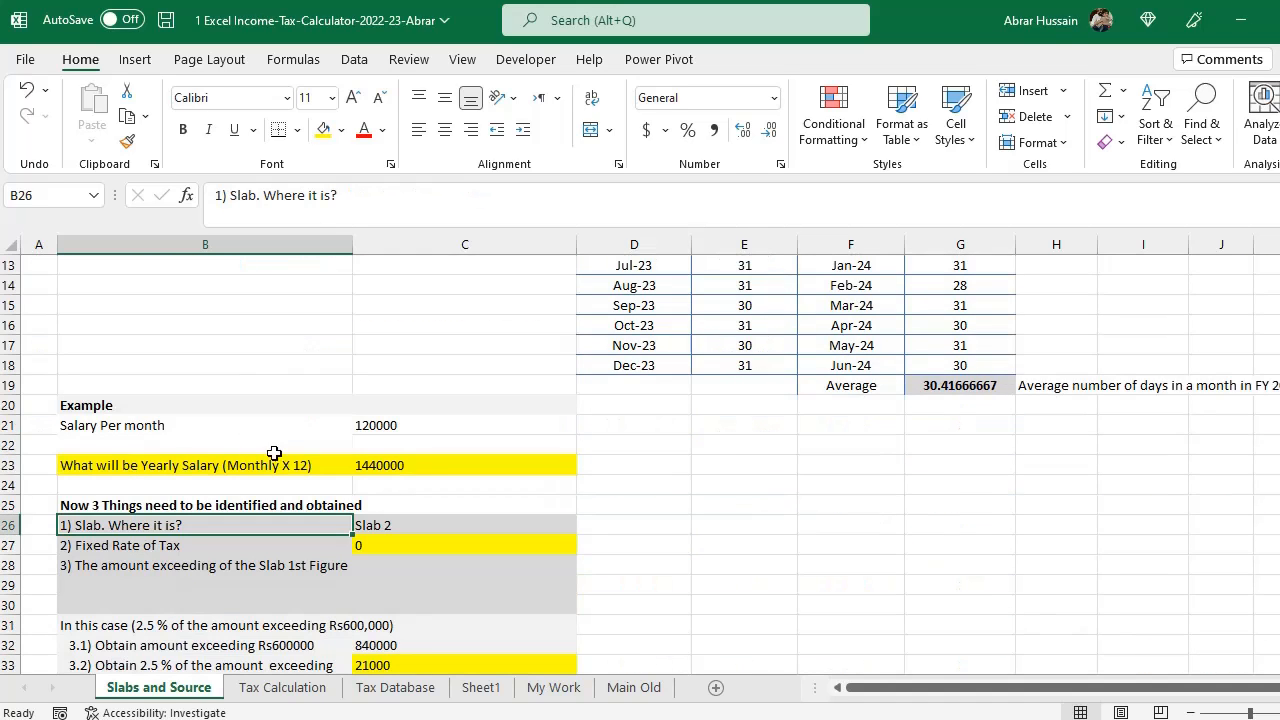
left_click(398, 465)
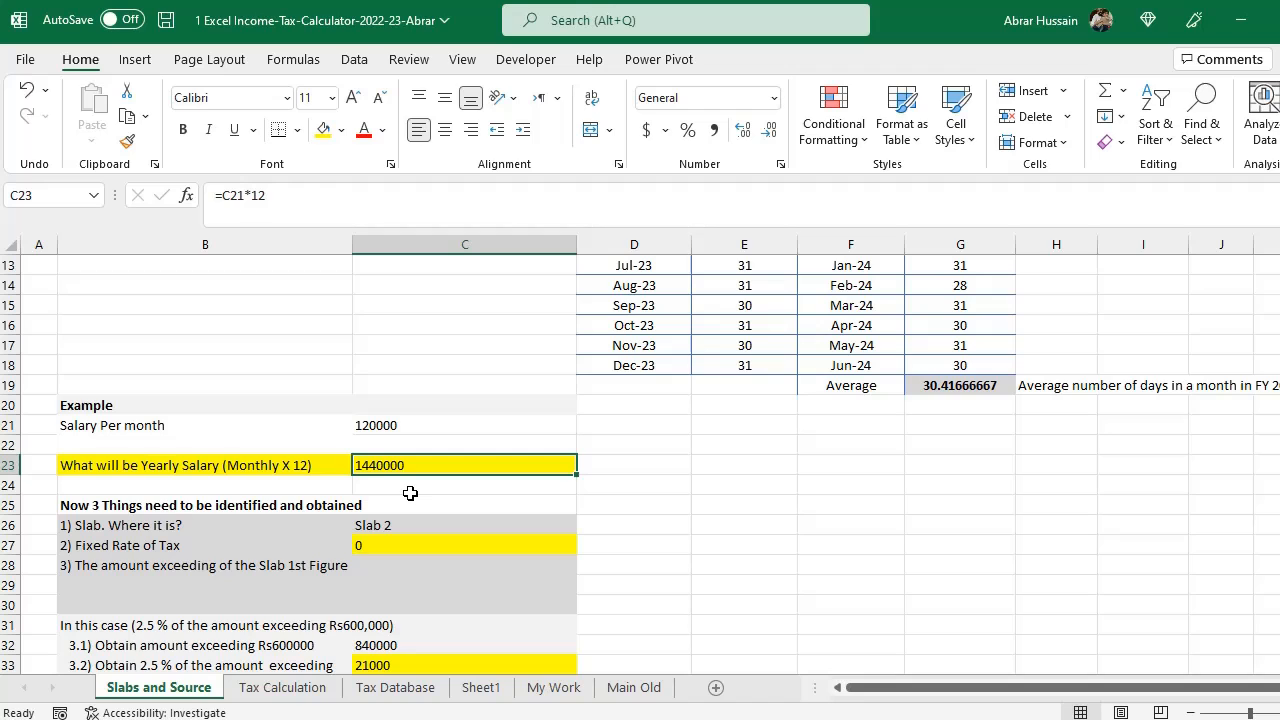
scroll(410, 493, "up", 4)
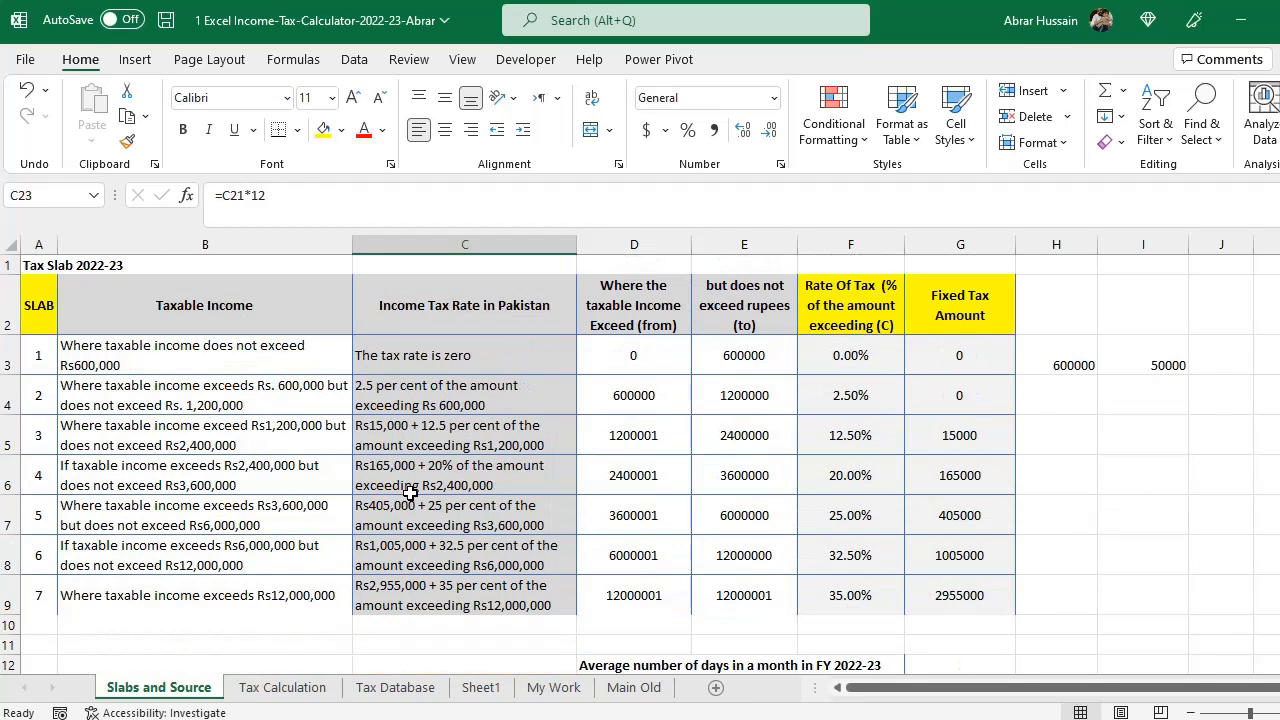
- Examine slab 3's row in the tax slab table against the yearly salary
left_click(752, 393)
left_click_drag(600, 433, 737, 436)
left_click(658, 443)
left_click(760, 437)
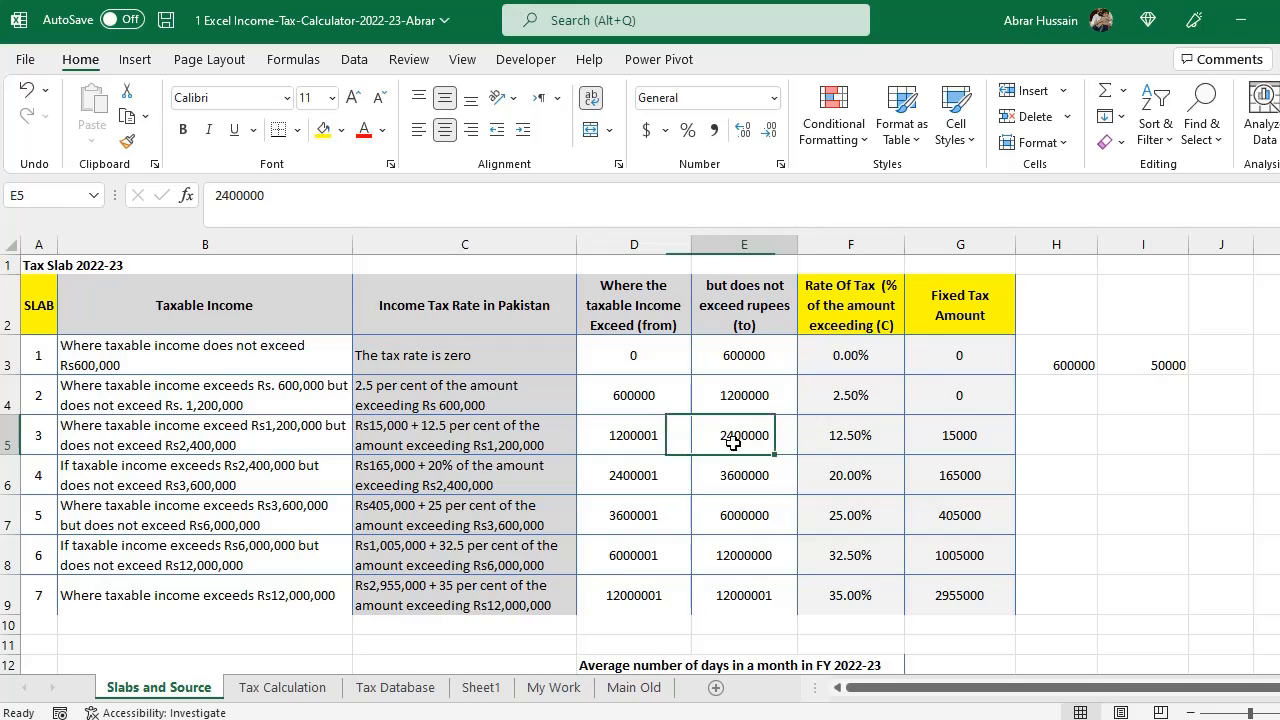
left_click(686, 448)
left_click_drag(955, 440, 29, 440)
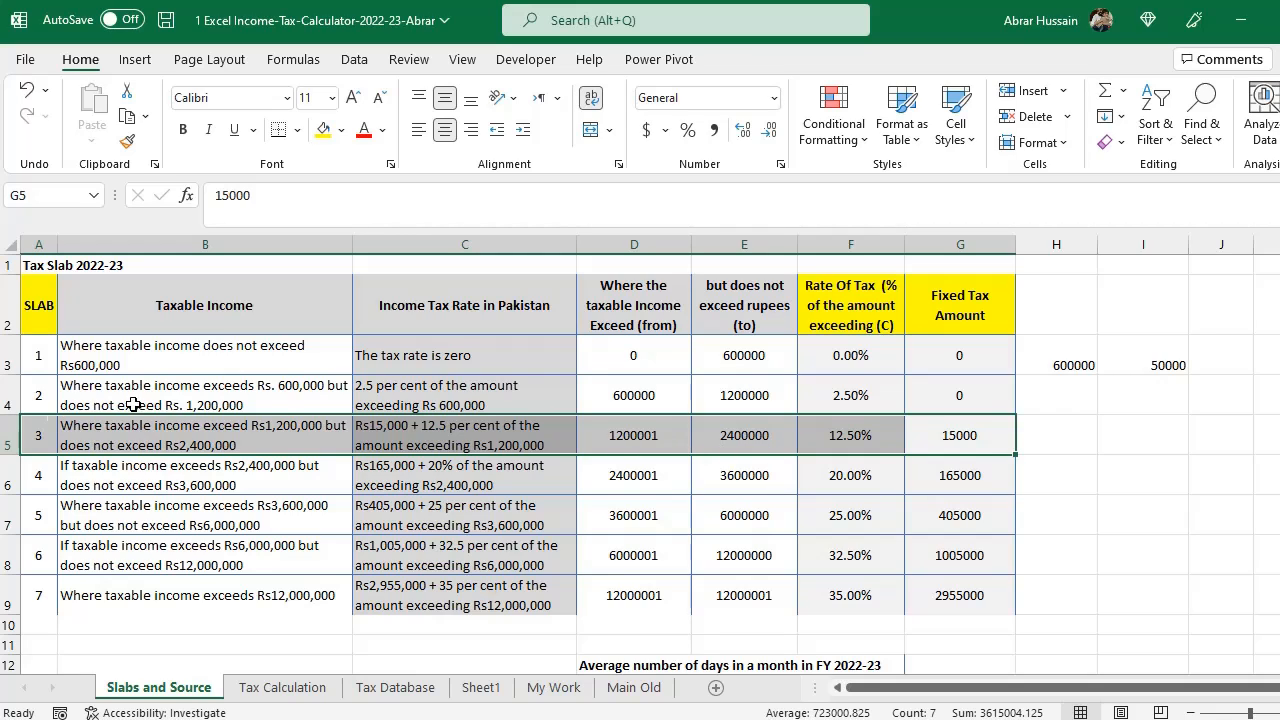
scroll(766, 444, "down", 4)
scroll(761, 450, "down", 2)
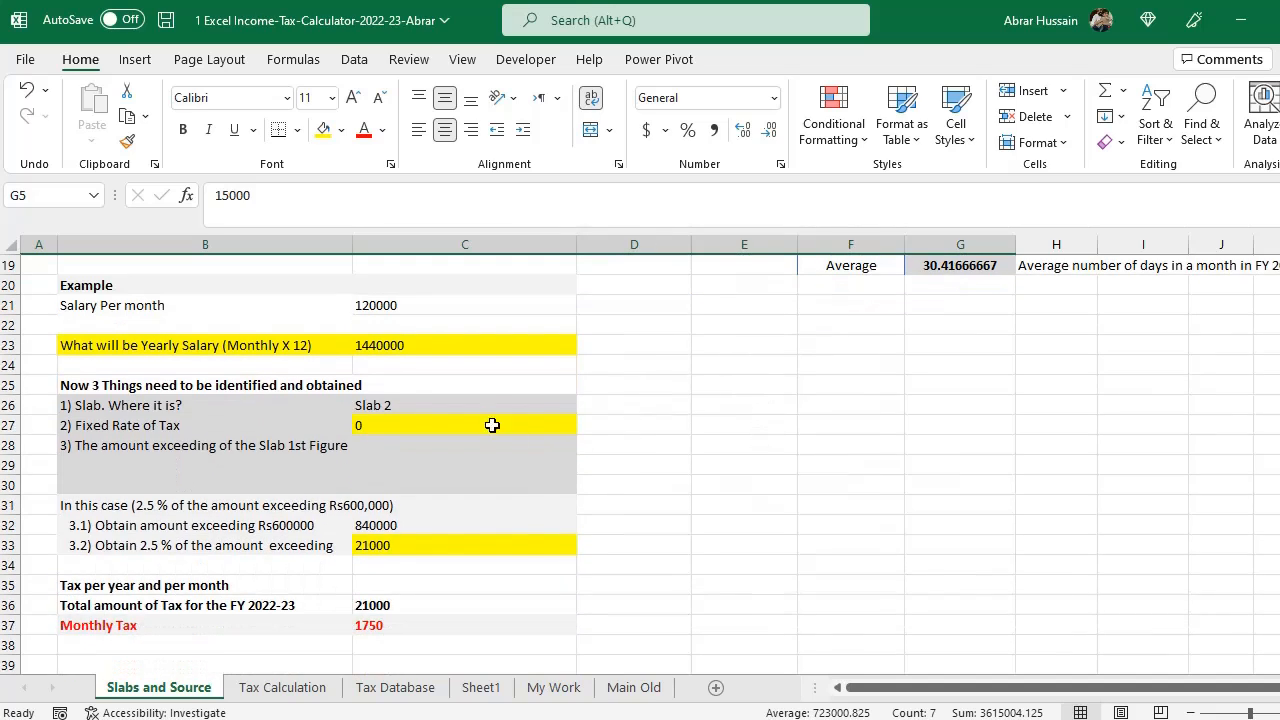
- Change the example's slab to Slab 3
left_click(434, 405)
key("F2")
type("]")
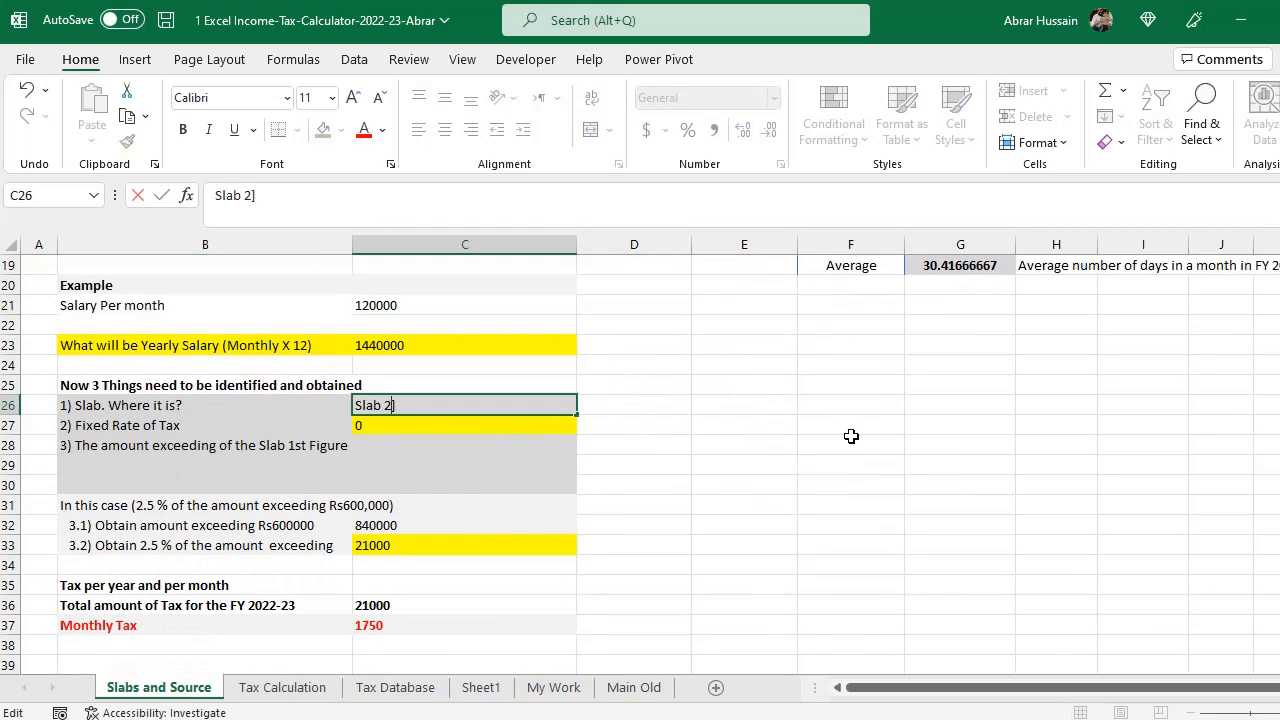
key("BackSpace")
key("BackSpace")
type("3")
key("Return")
key("Left")
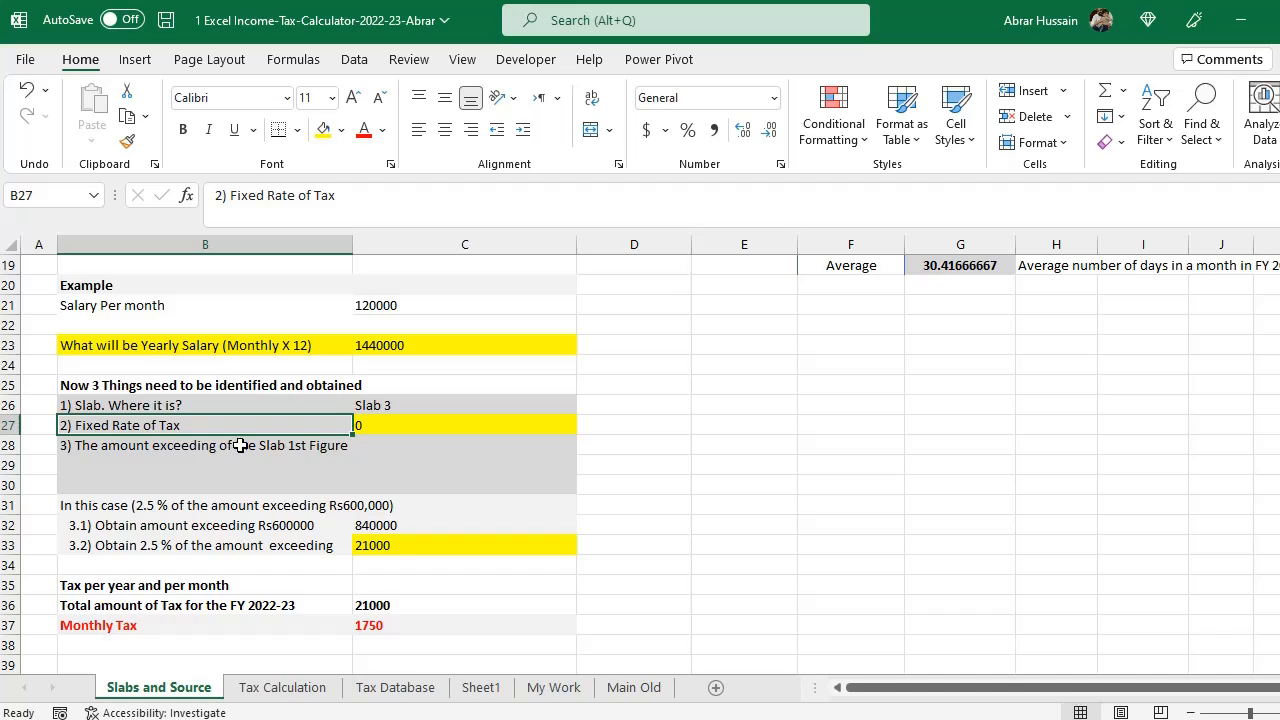
- Highlight slab 3's entire row in the tax slab table with yellow fill
left_click(175, 447)
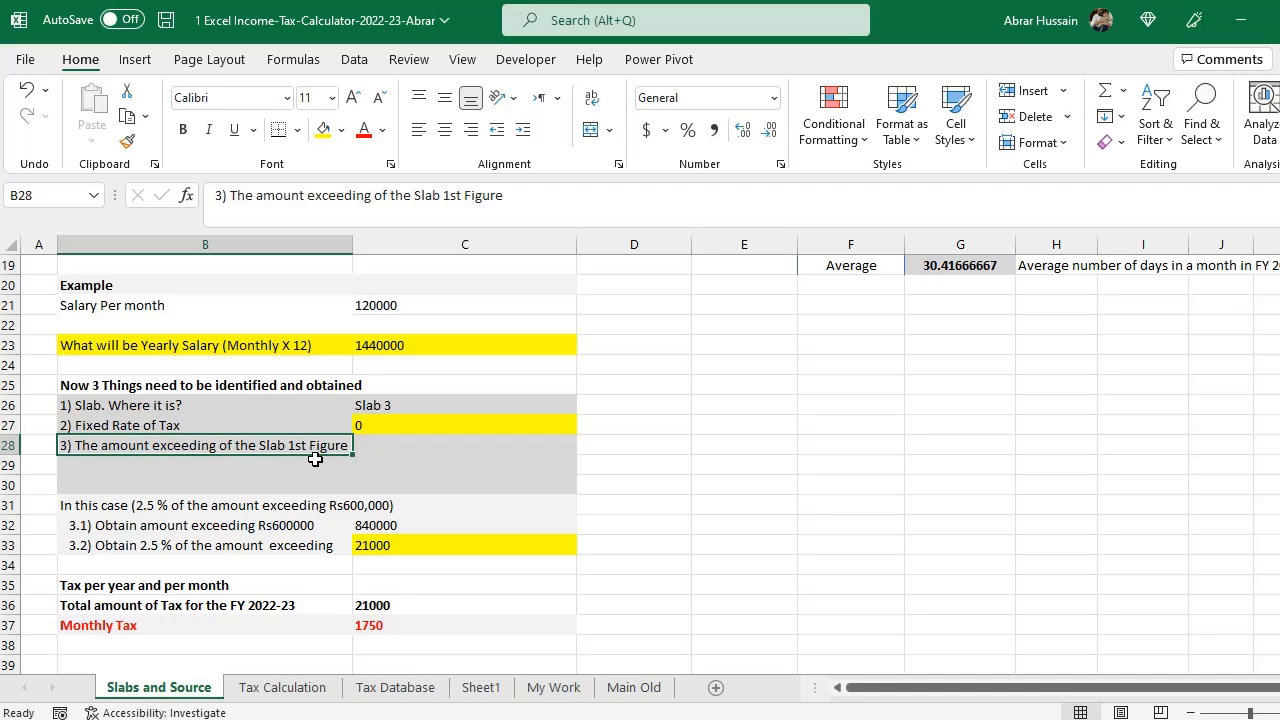
left_click_drag(185, 421, 230, 449)
scroll(531, 466, "up", 6)
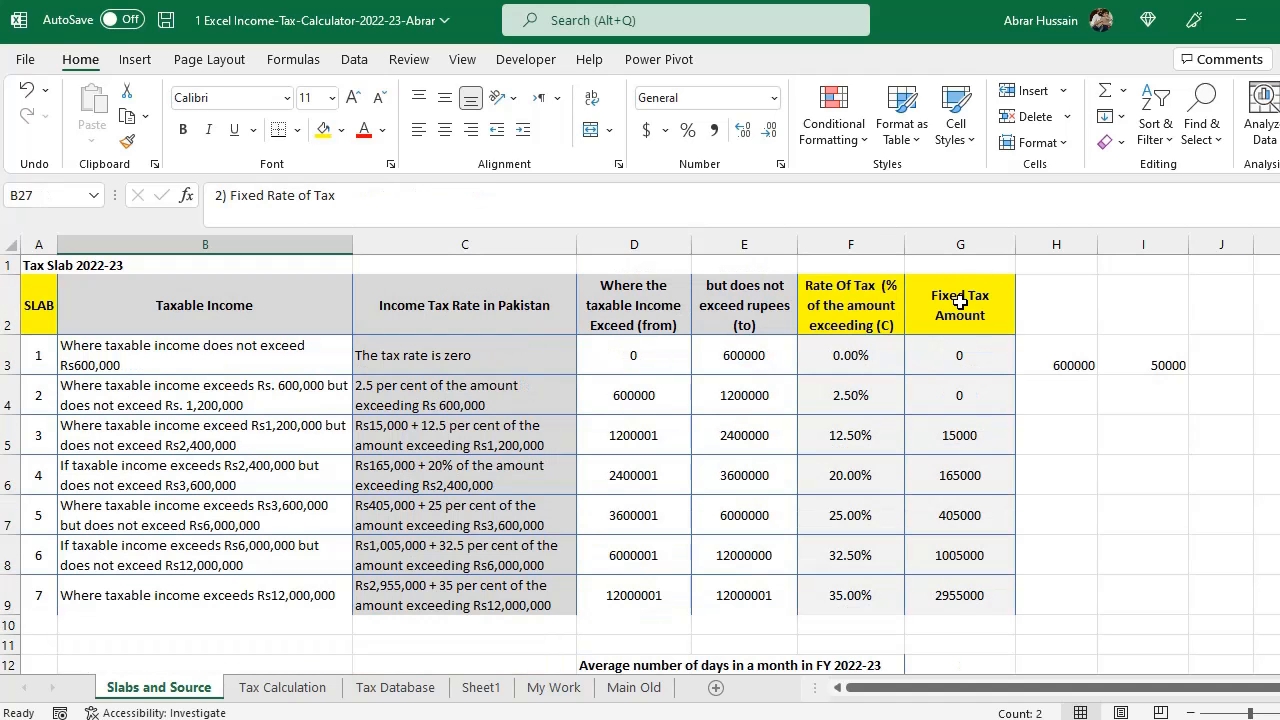
left_click_drag(965, 300, 959, 591)
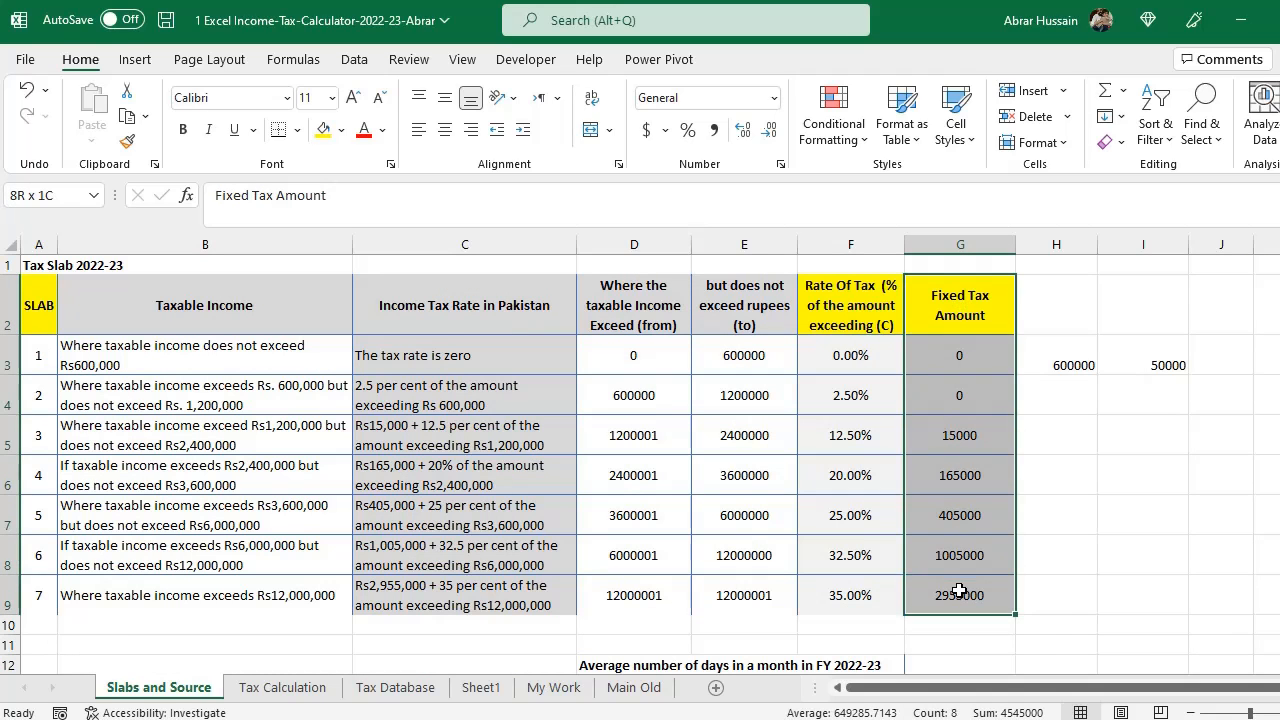
left_click_drag(446, 320, 450, 594)
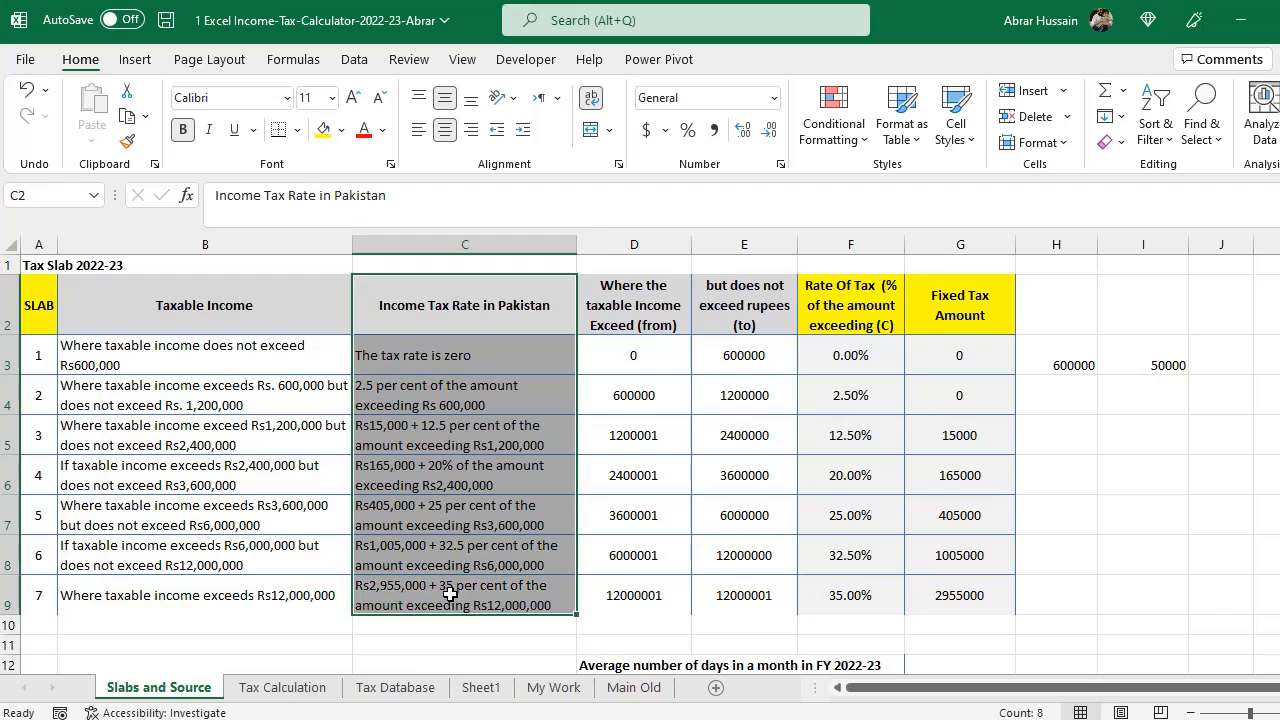
left_click_drag(928, 312, 932, 581)
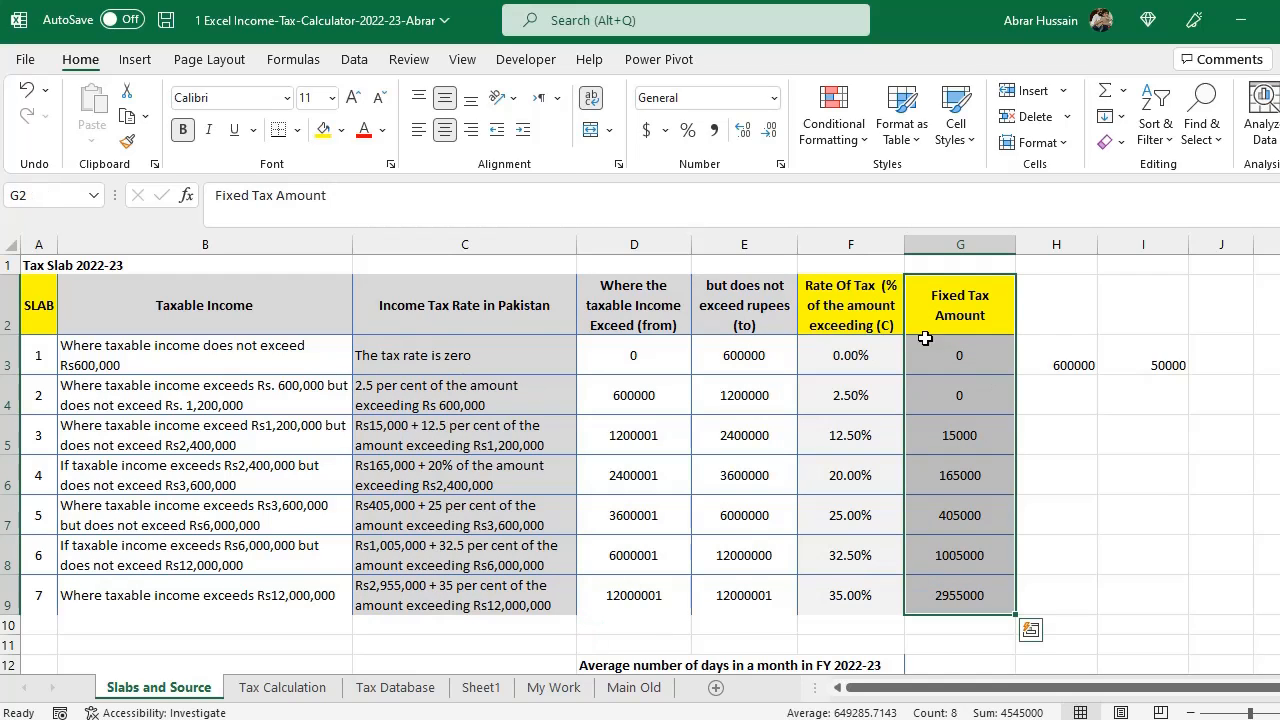
left_click(839, 309)
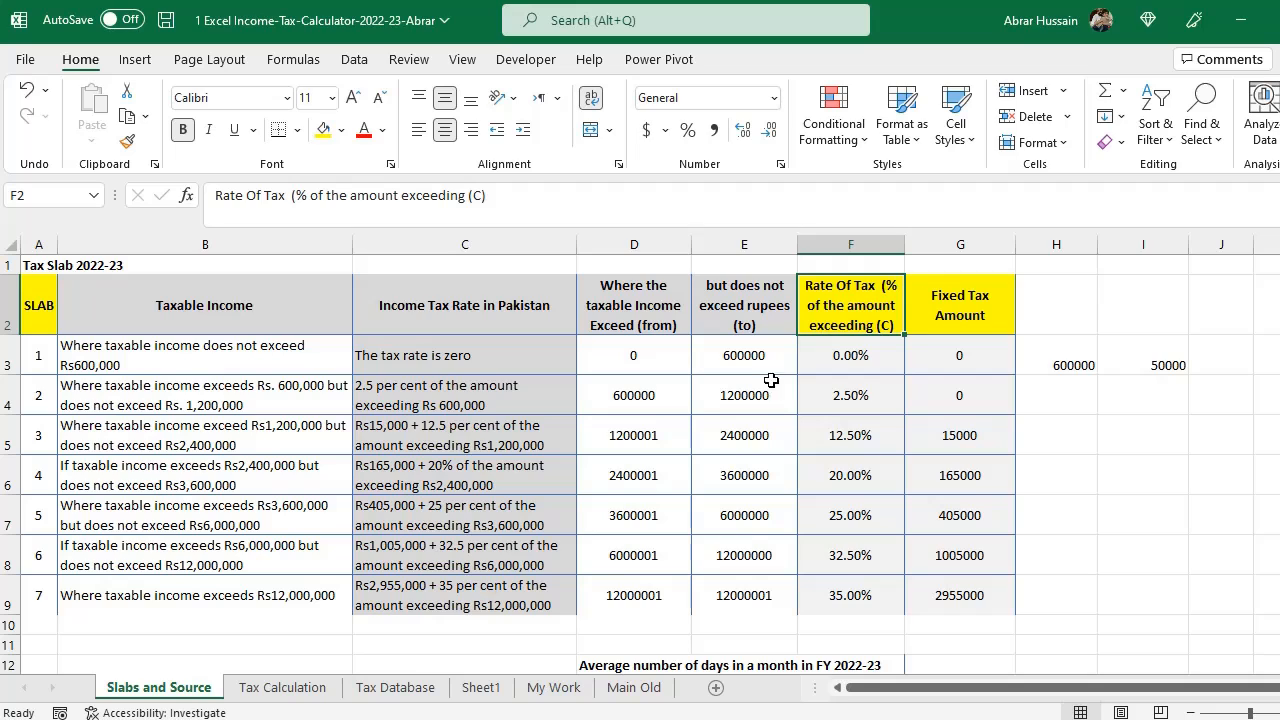
left_click_drag(50, 442, 976, 442)
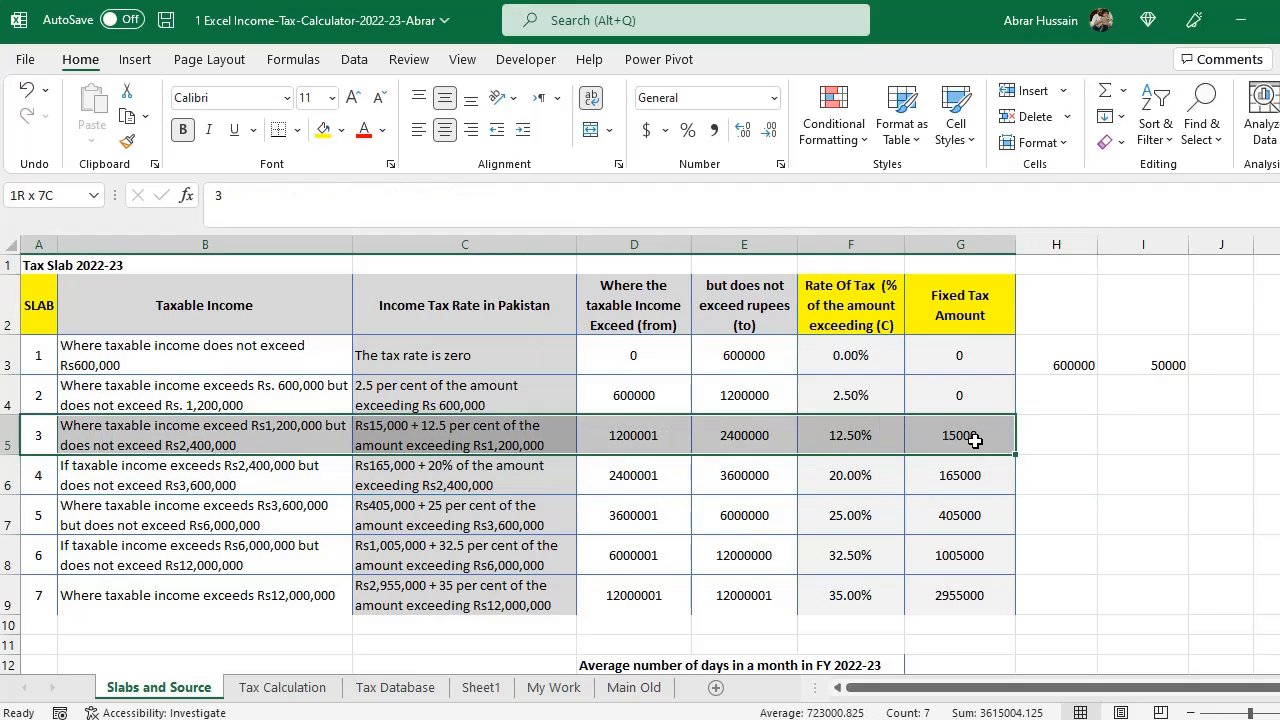
left_click(323, 129)
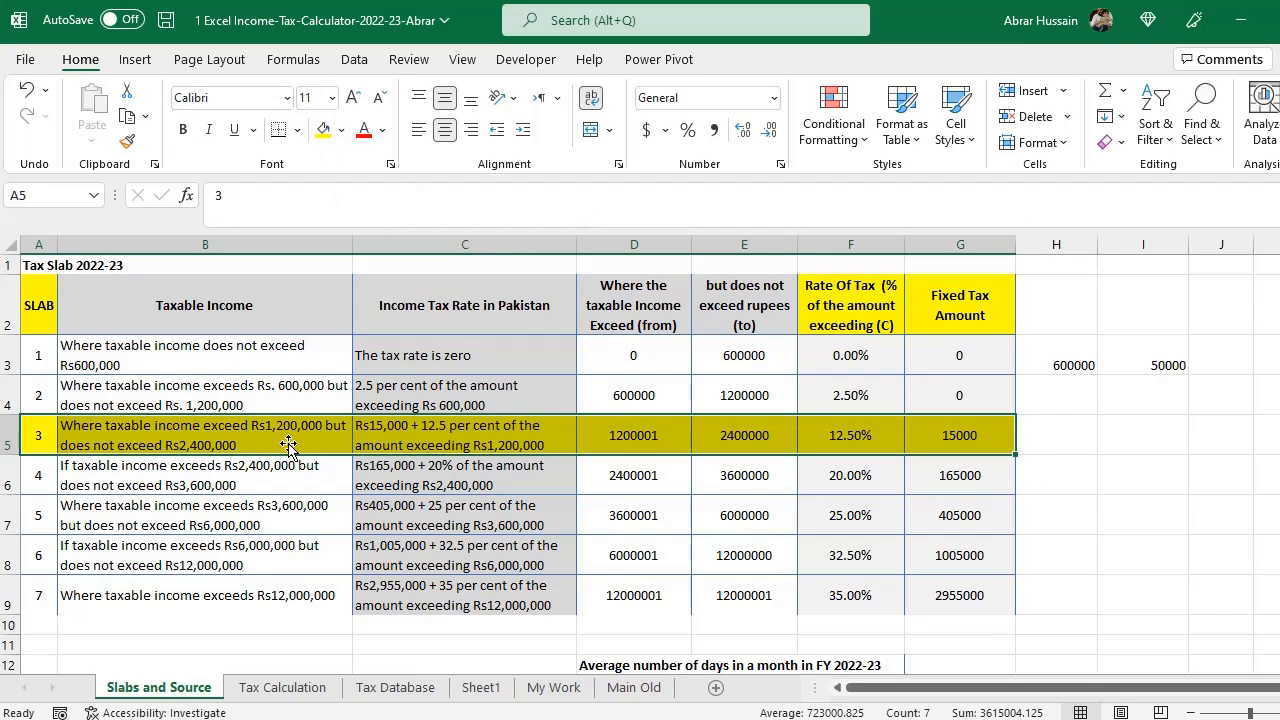
- Examine slab 3's income range, tax rate description and fixed tax amount in the slab table
left_click(250, 446)
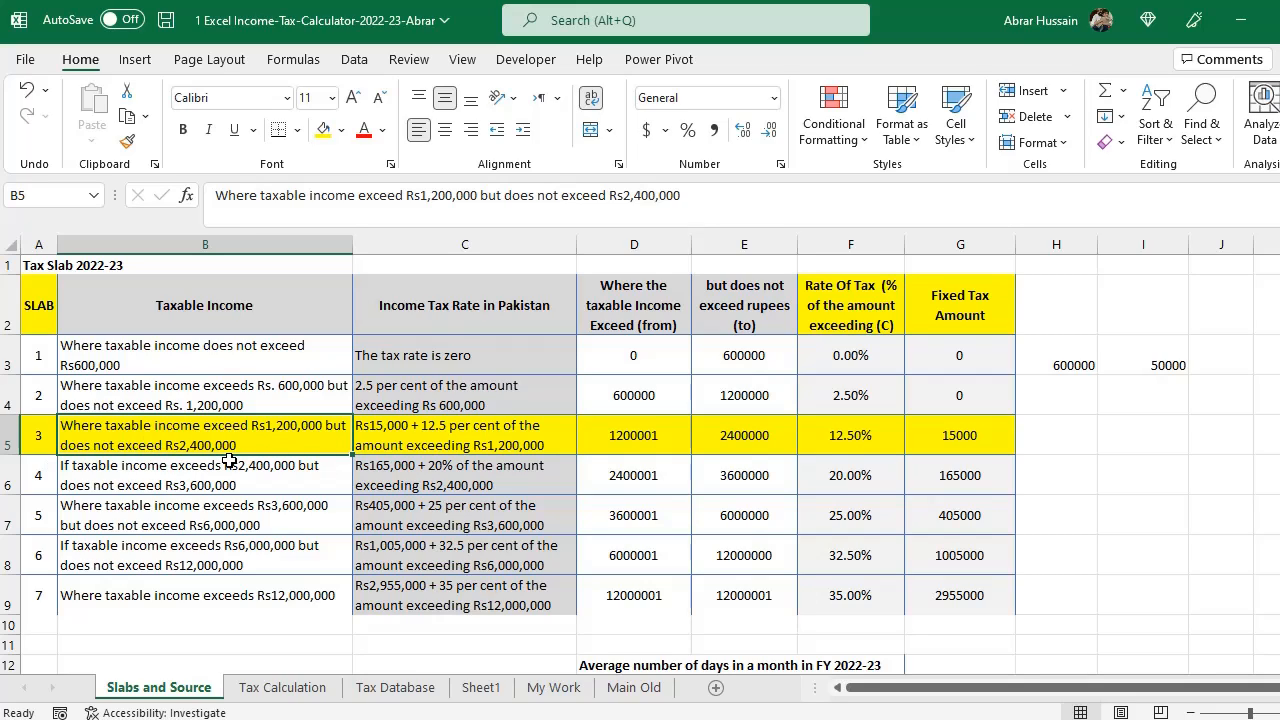
left_click(632, 435)
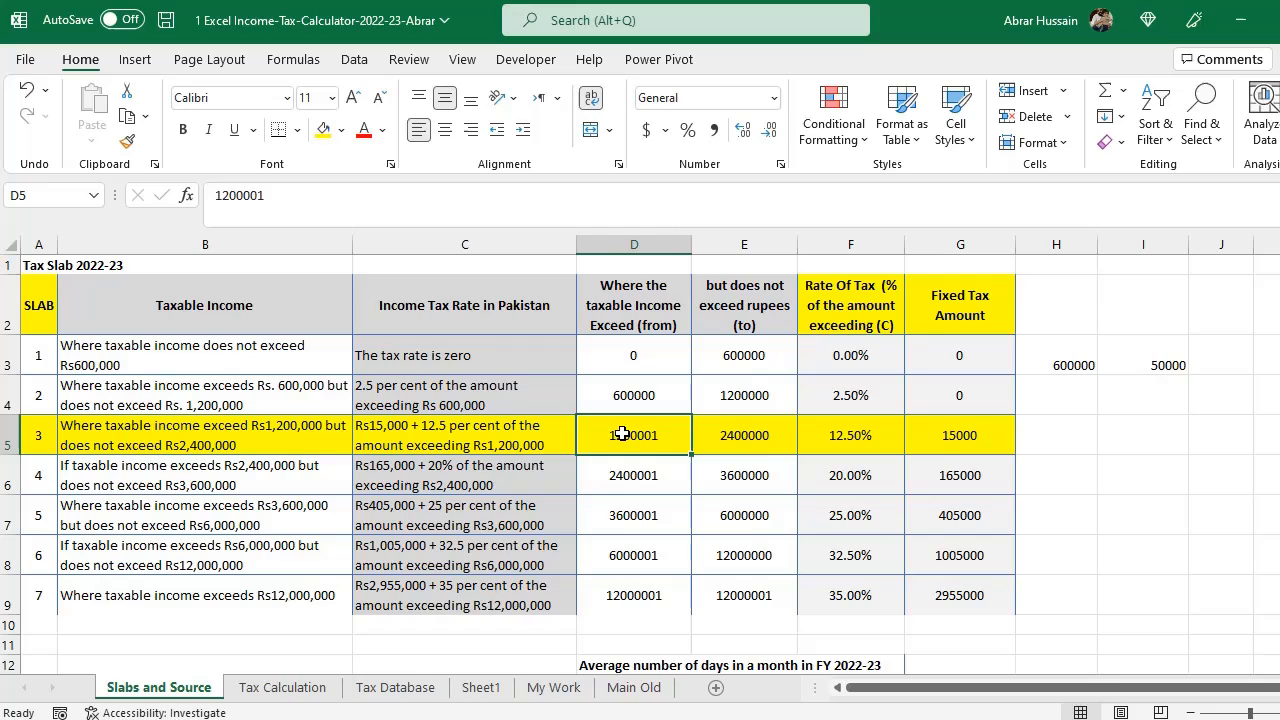
left_click(760, 447)
left_click(470, 430)
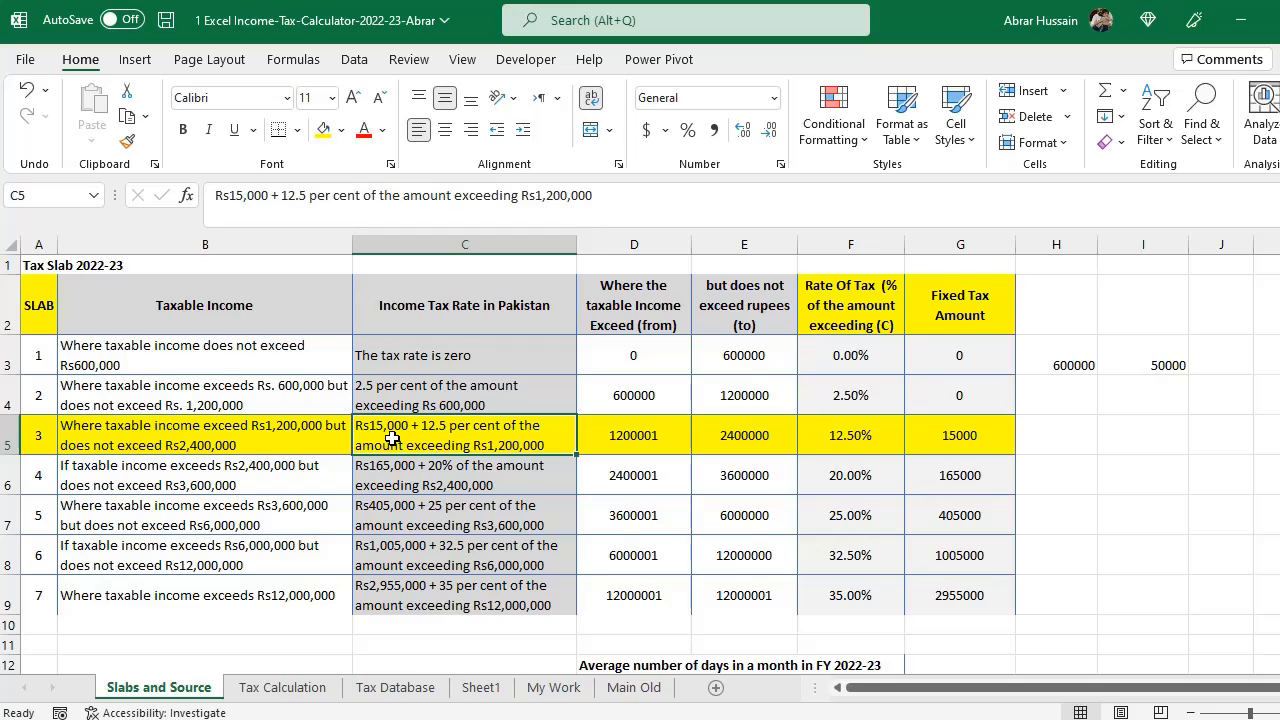
left_click(925, 448)
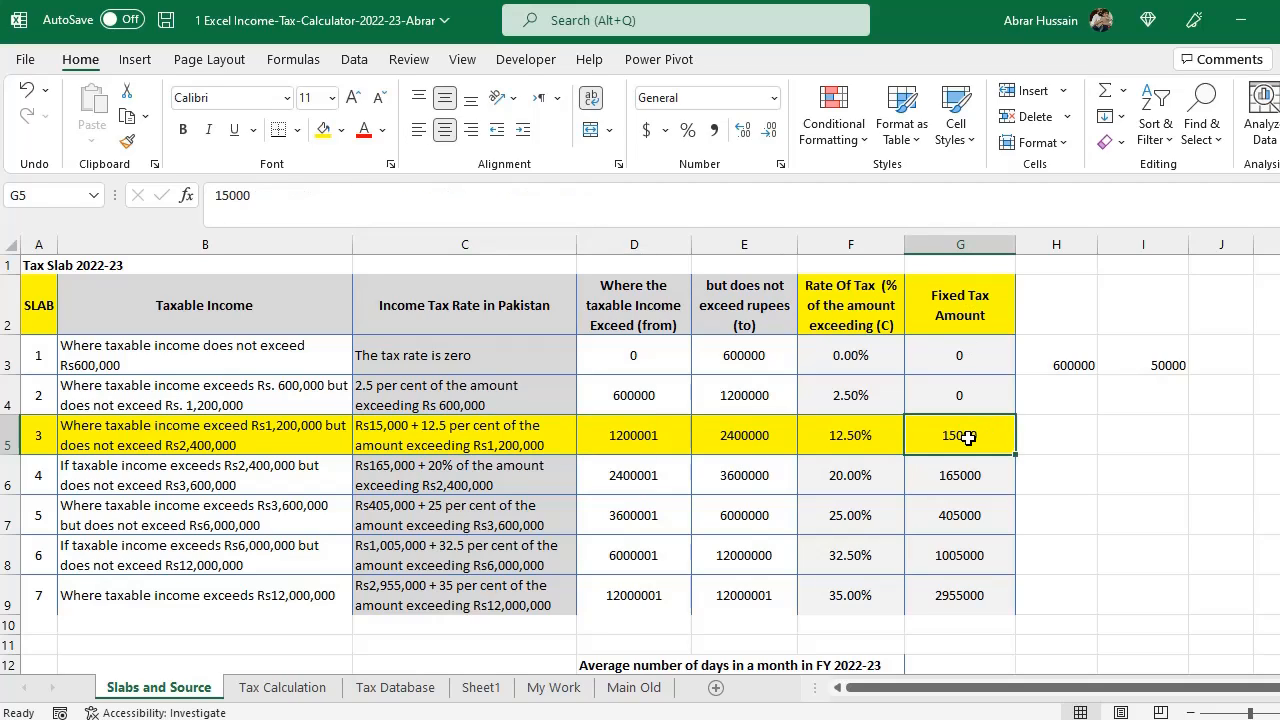
double_click(414, 425)
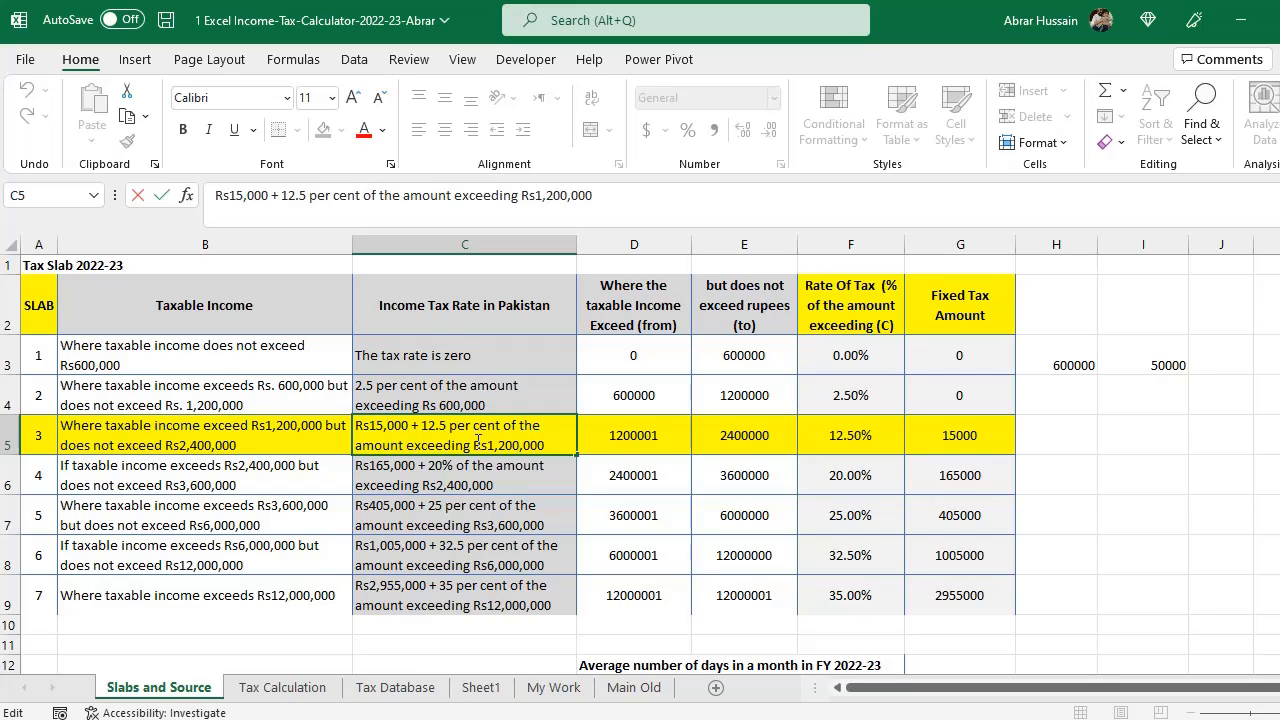
left_click_drag(548, 456, 423, 425)
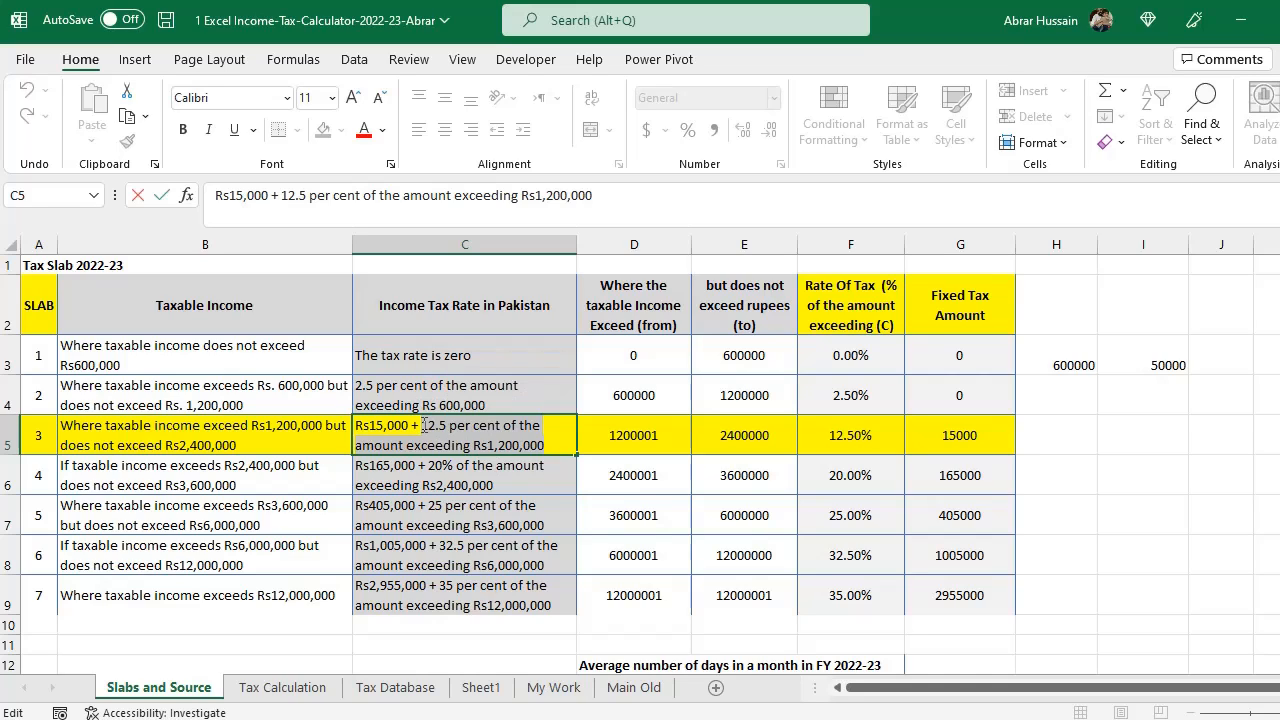
left_click_drag(423, 426, 566, 447)
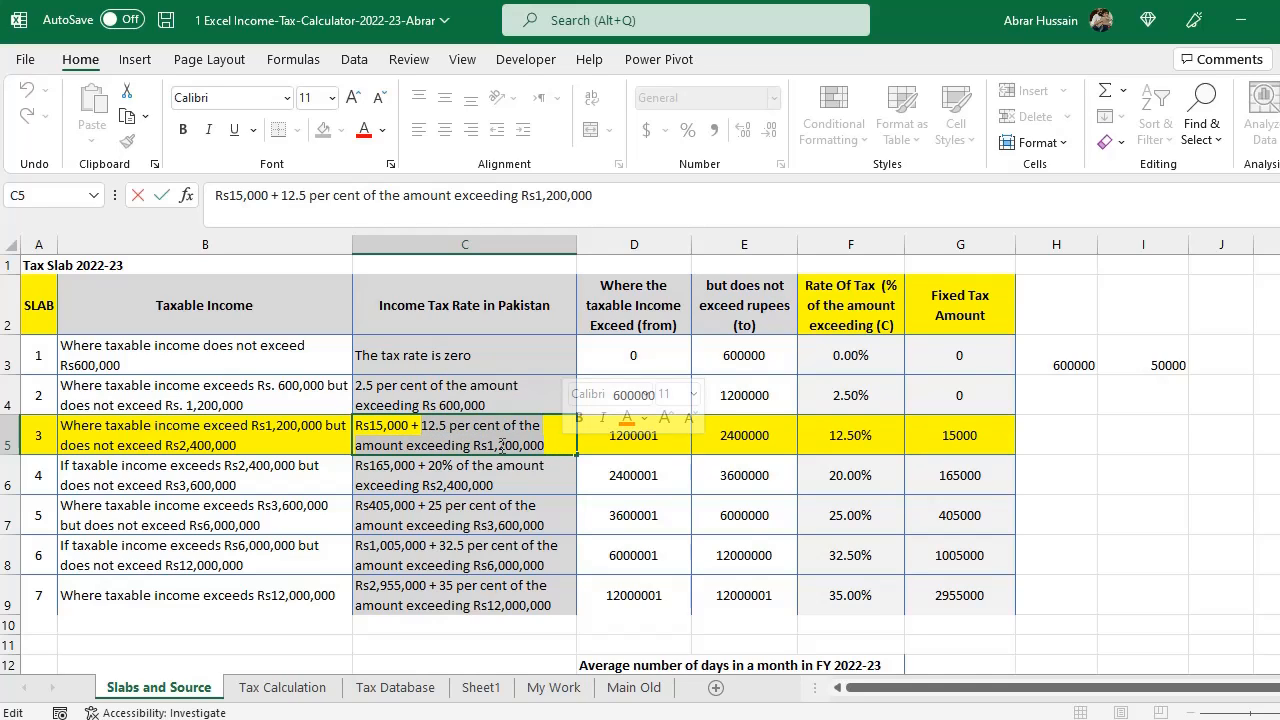
left_click(724, 398)
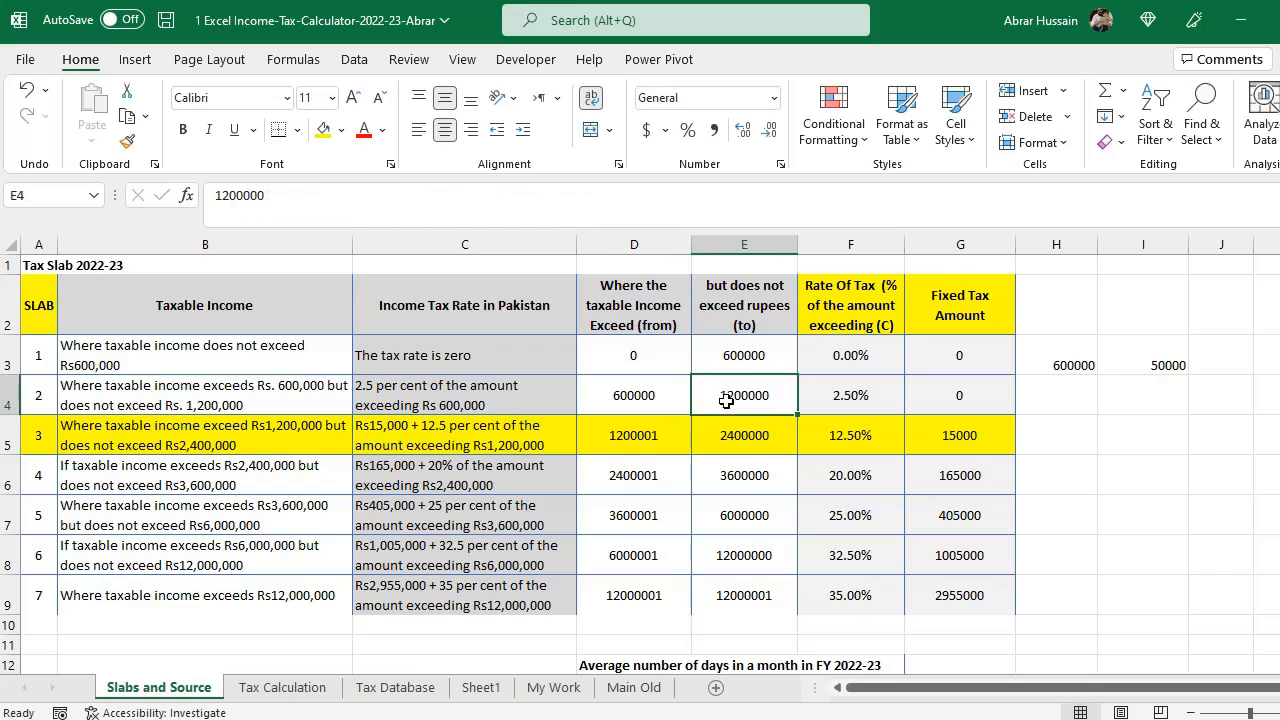
left_click(440, 445)
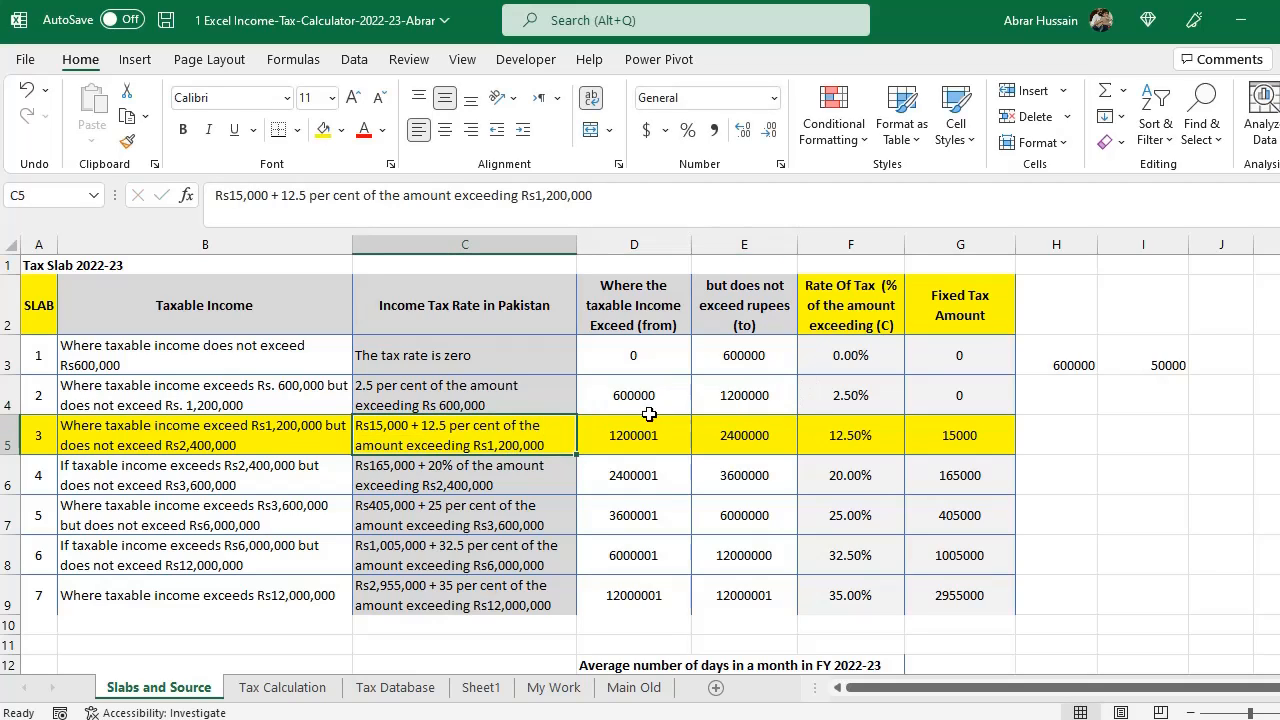
left_click(696, 403)
left_click(486, 459)
left_click(744, 396)
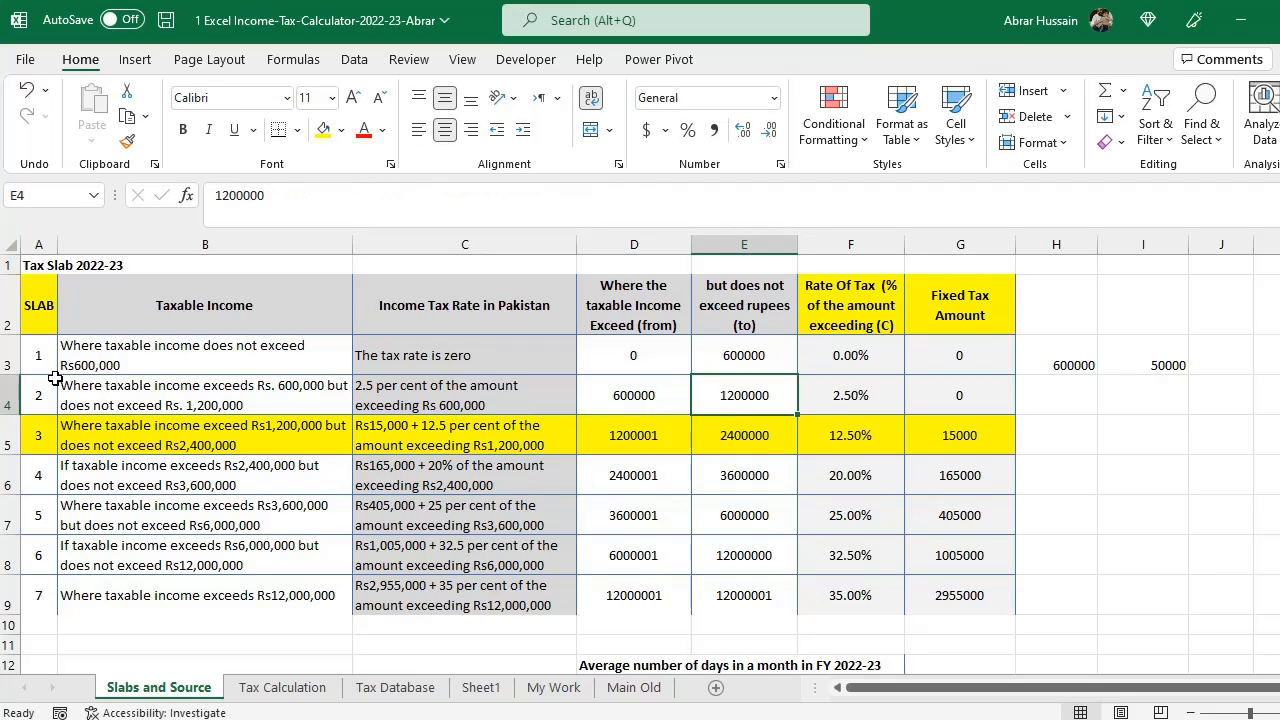
left_click(634, 442)
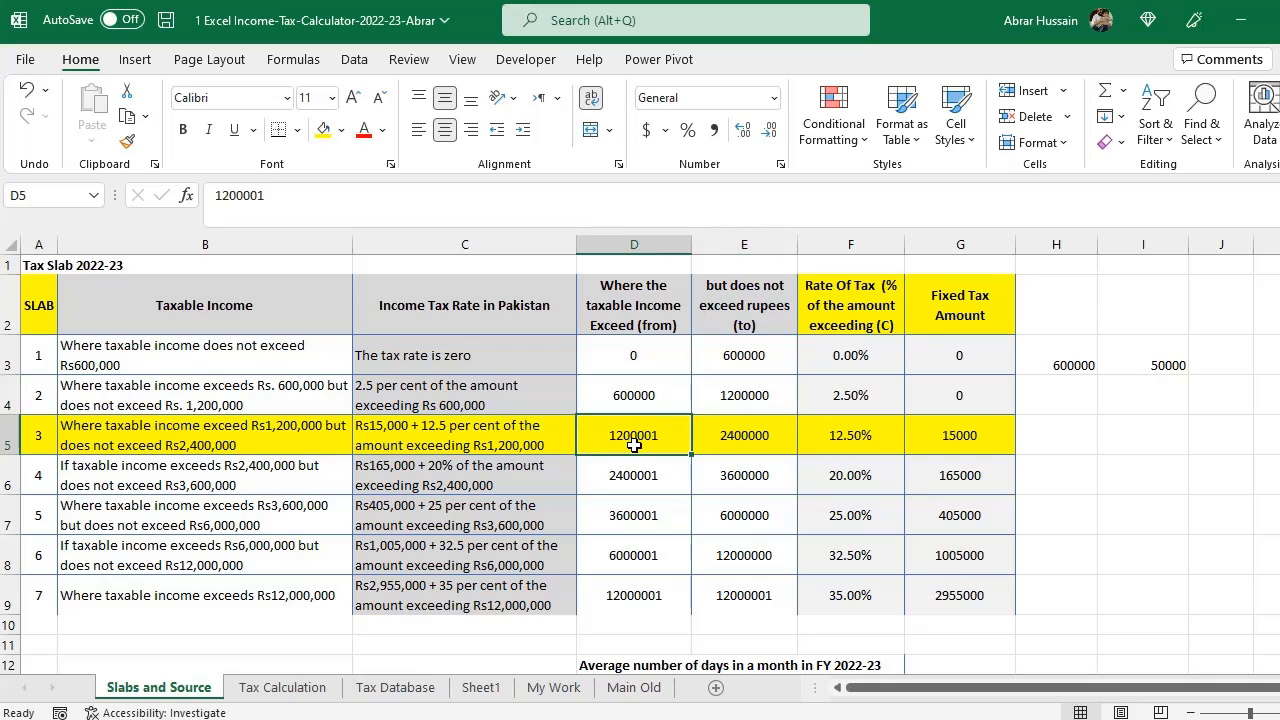
- Enter 15000 as the example's fixed rate of tax
double_click(510, 430)
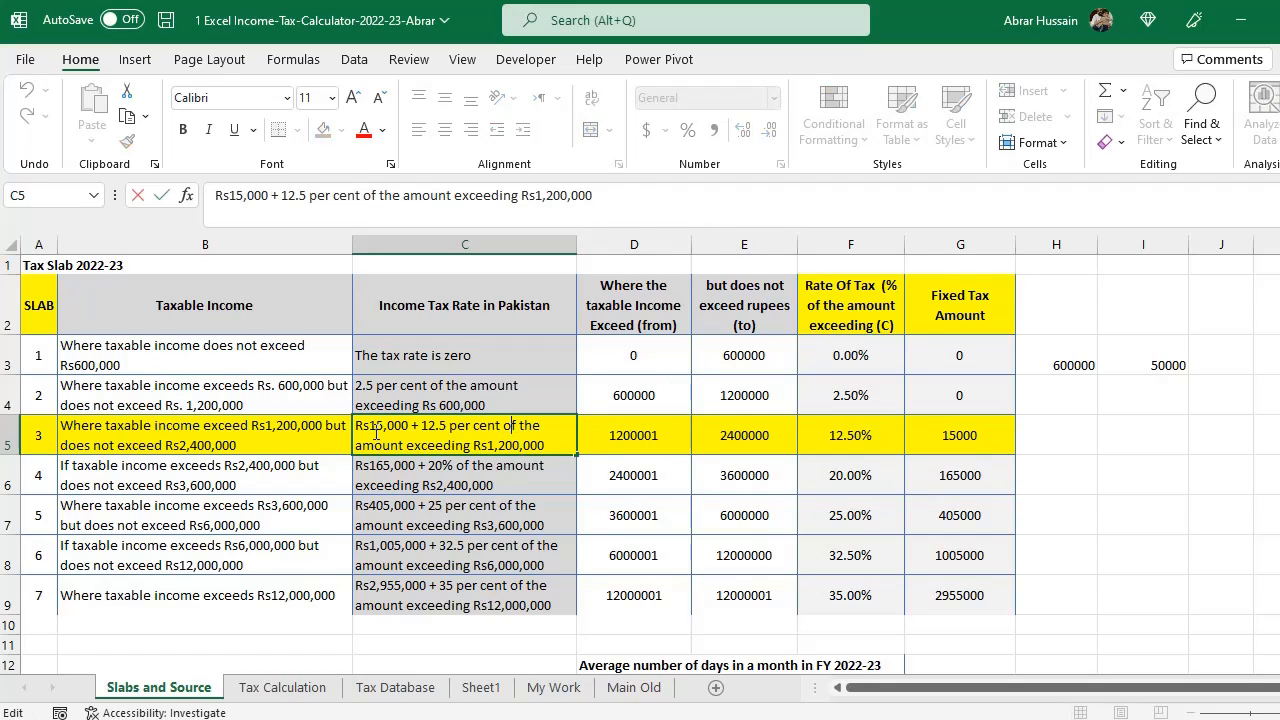
left_click_drag(359, 431, 410, 430)
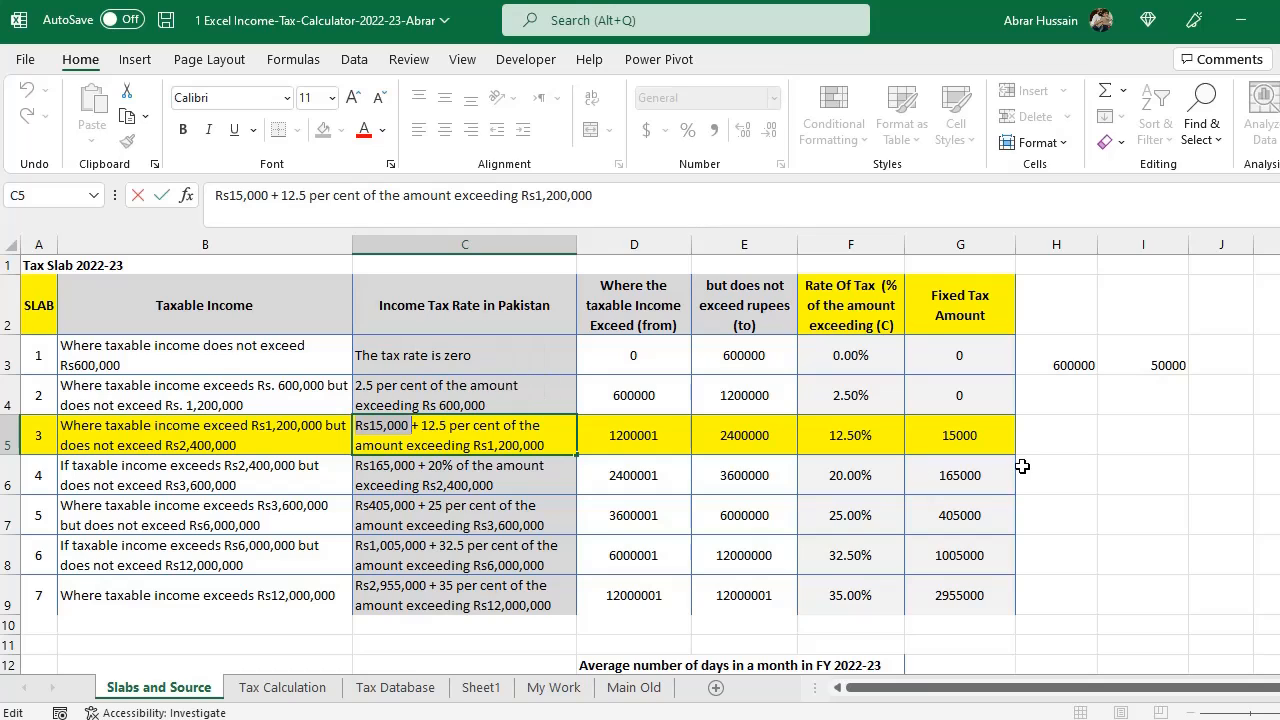
left_click(935, 438)
scroll(306, 583, "down", 4)
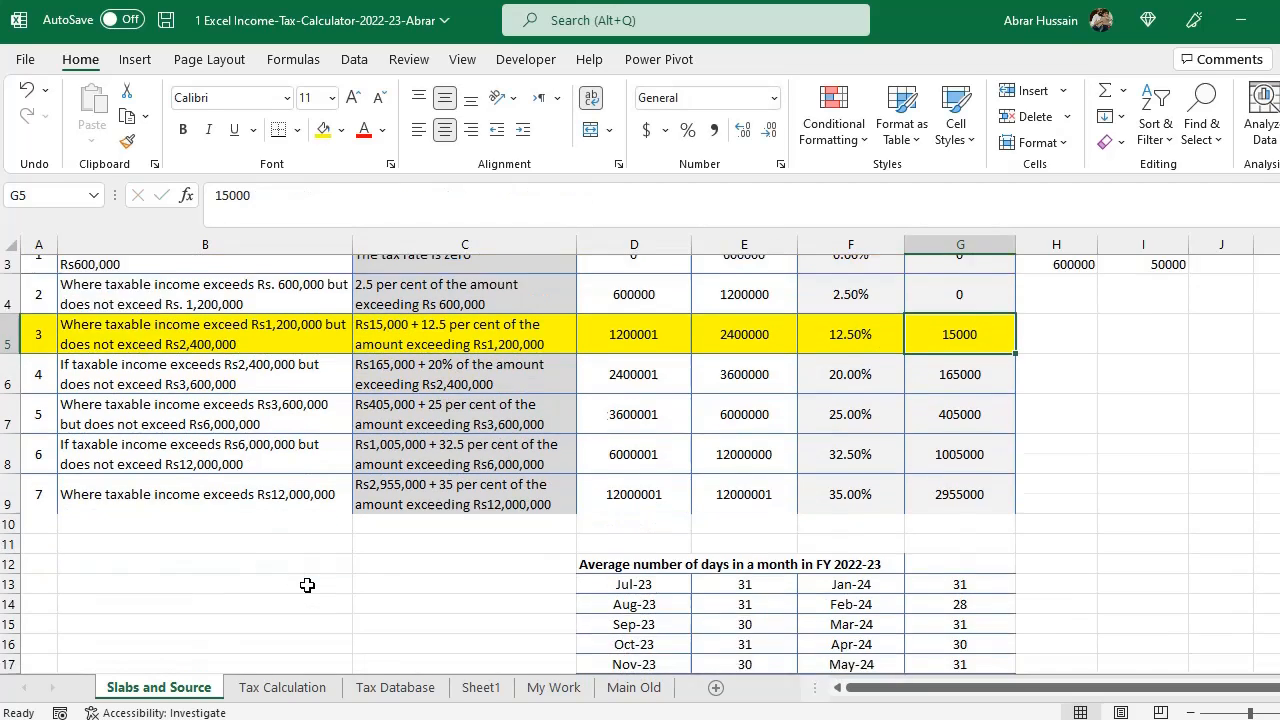
scroll(306, 585, "down", 1)
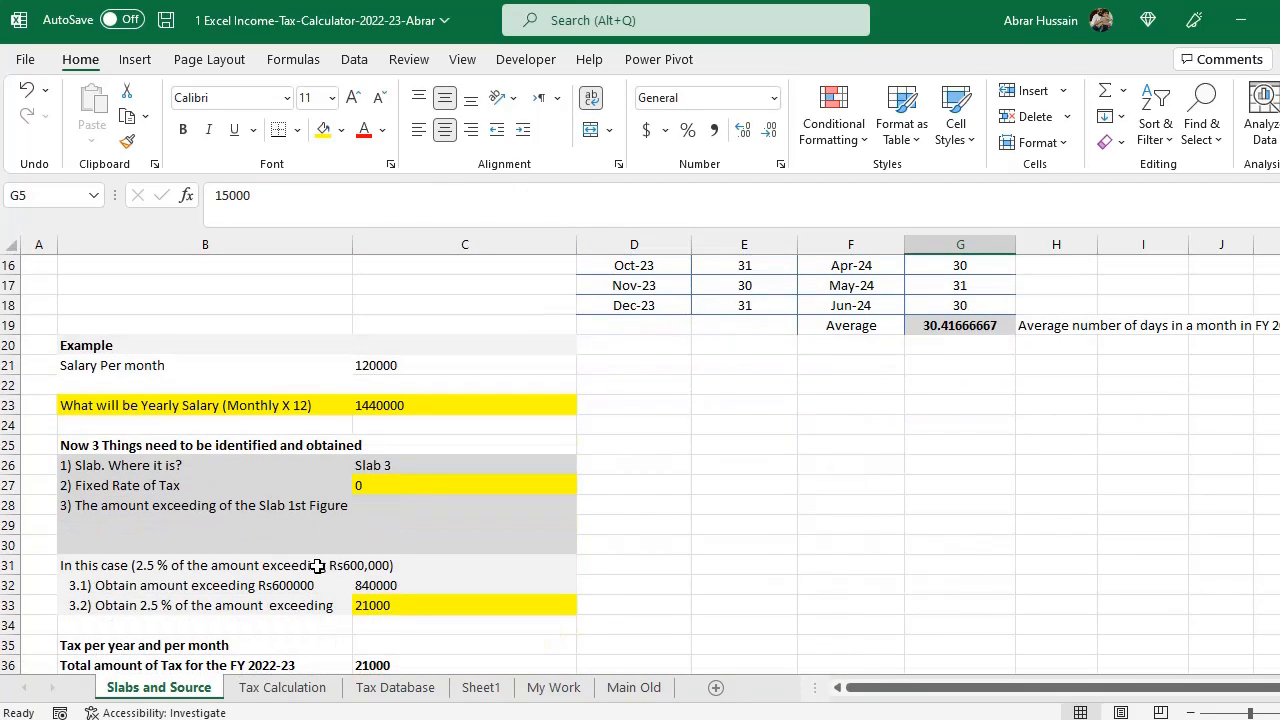
left_click(394, 485)
type("15")
type("000")
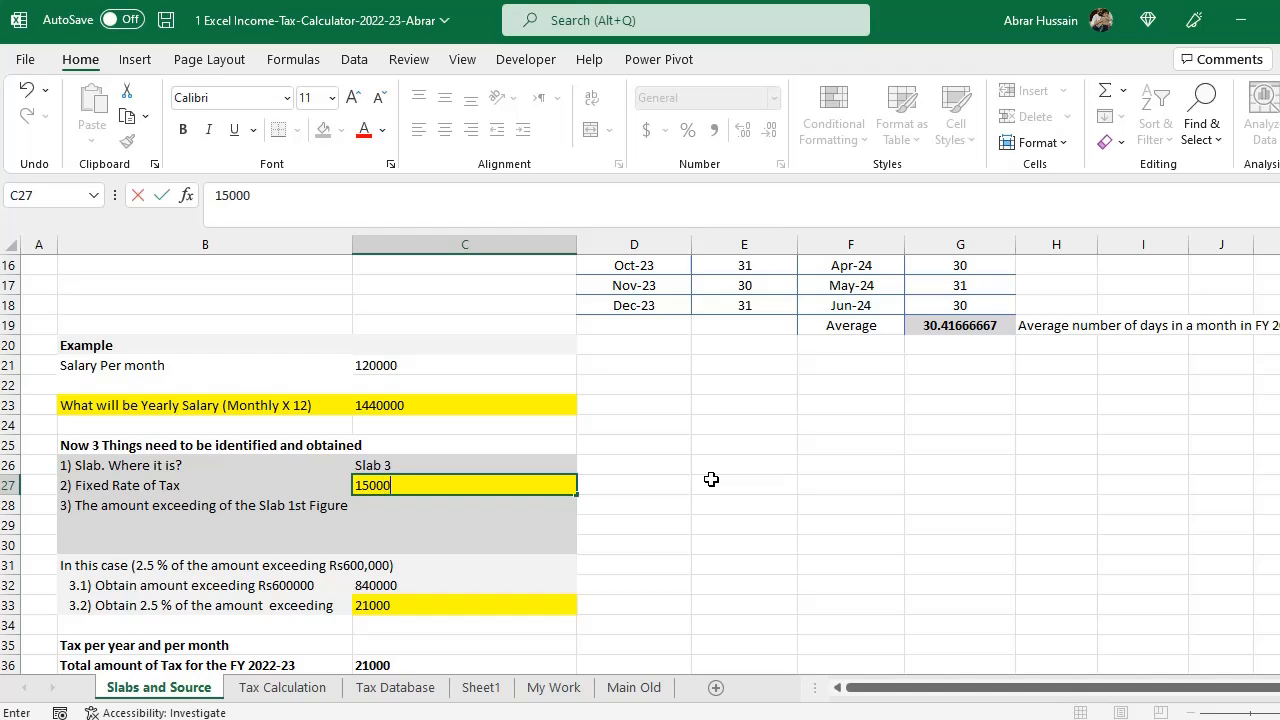
key("Return")
- Put slab 3's tax rate description, Rs15,000 + 12.5 per cent of the amount exceeding Rs1,200,000, under the third item
key("Left")
key("F2")
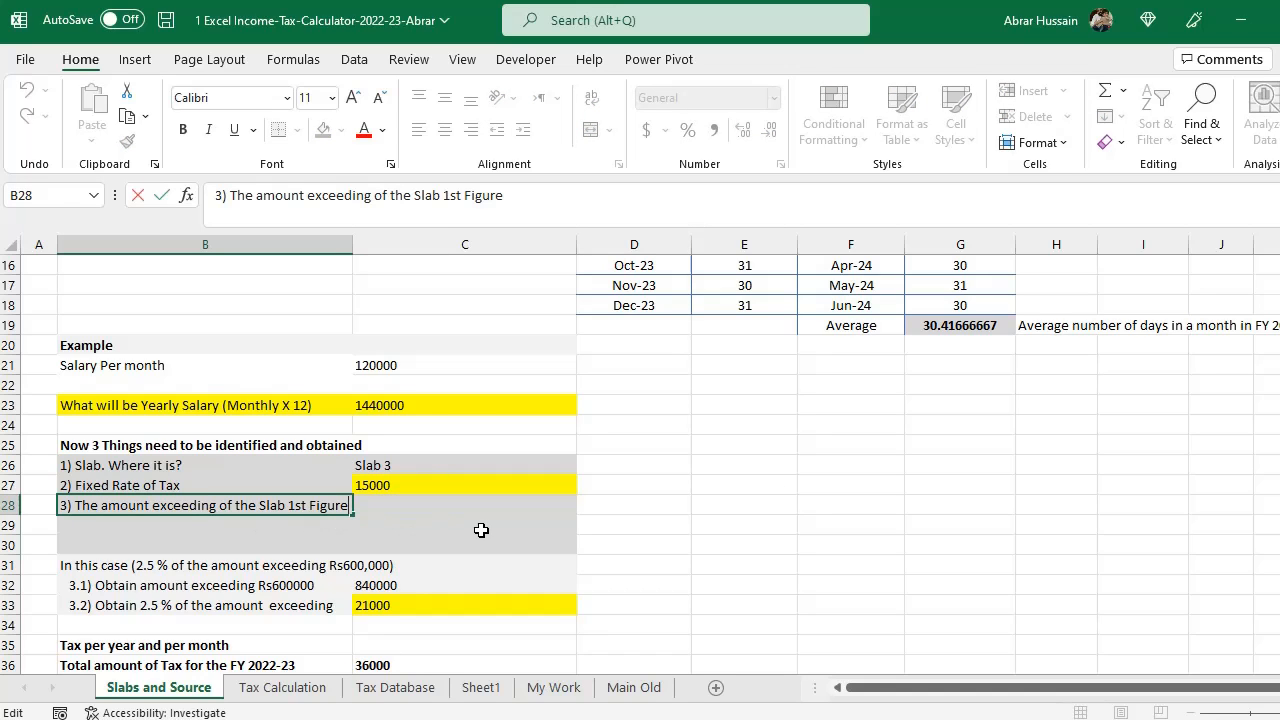
key("Escape")
scroll(500, 530, "up", 5)
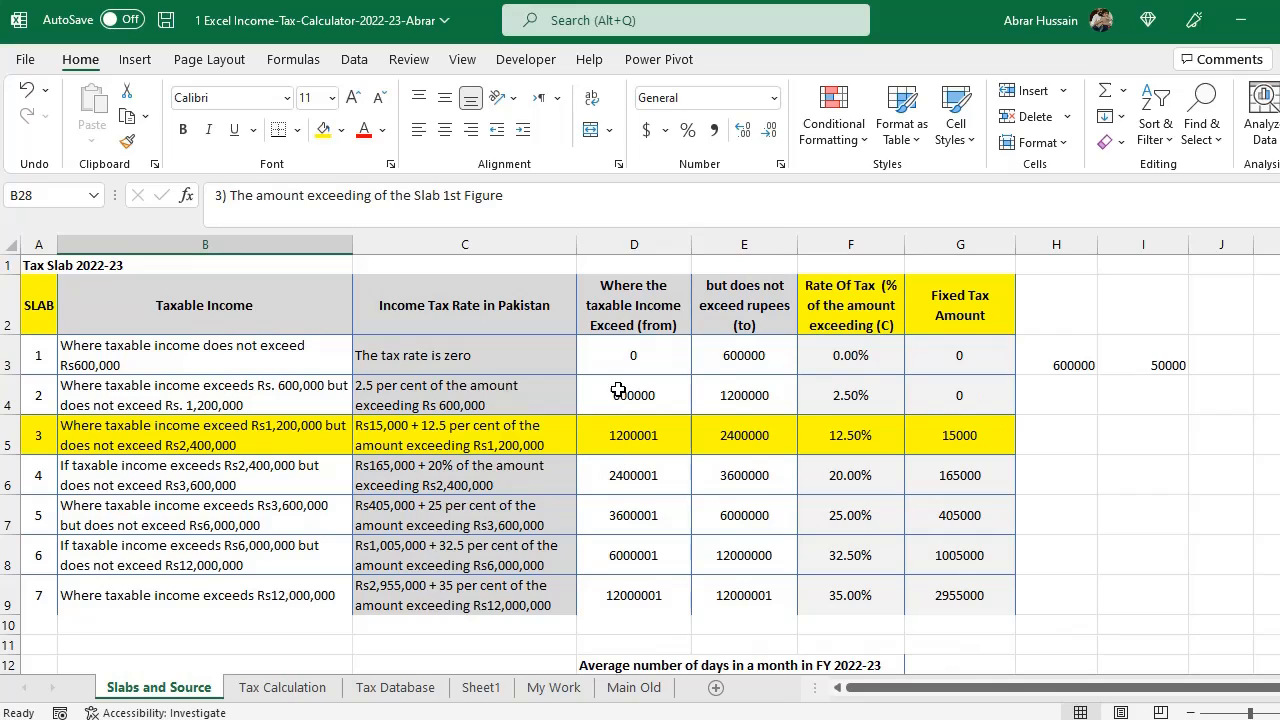
left_click(60, 447)
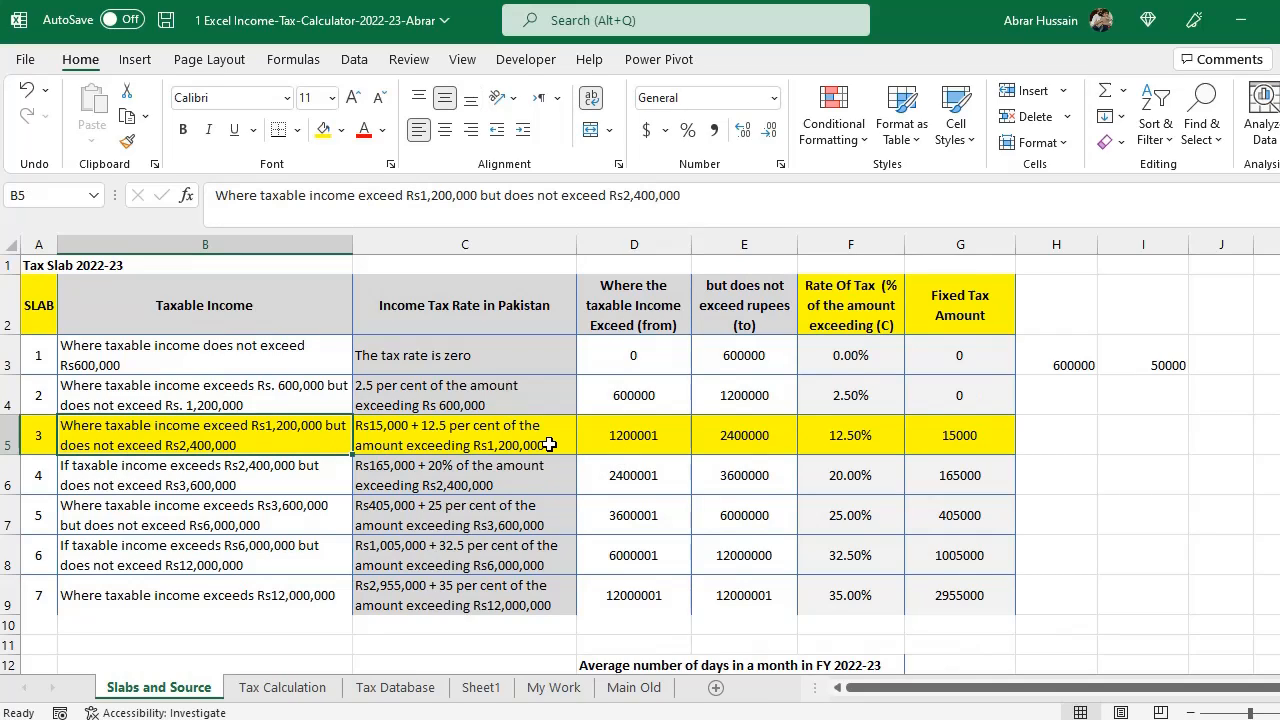
left_click(606, 442)
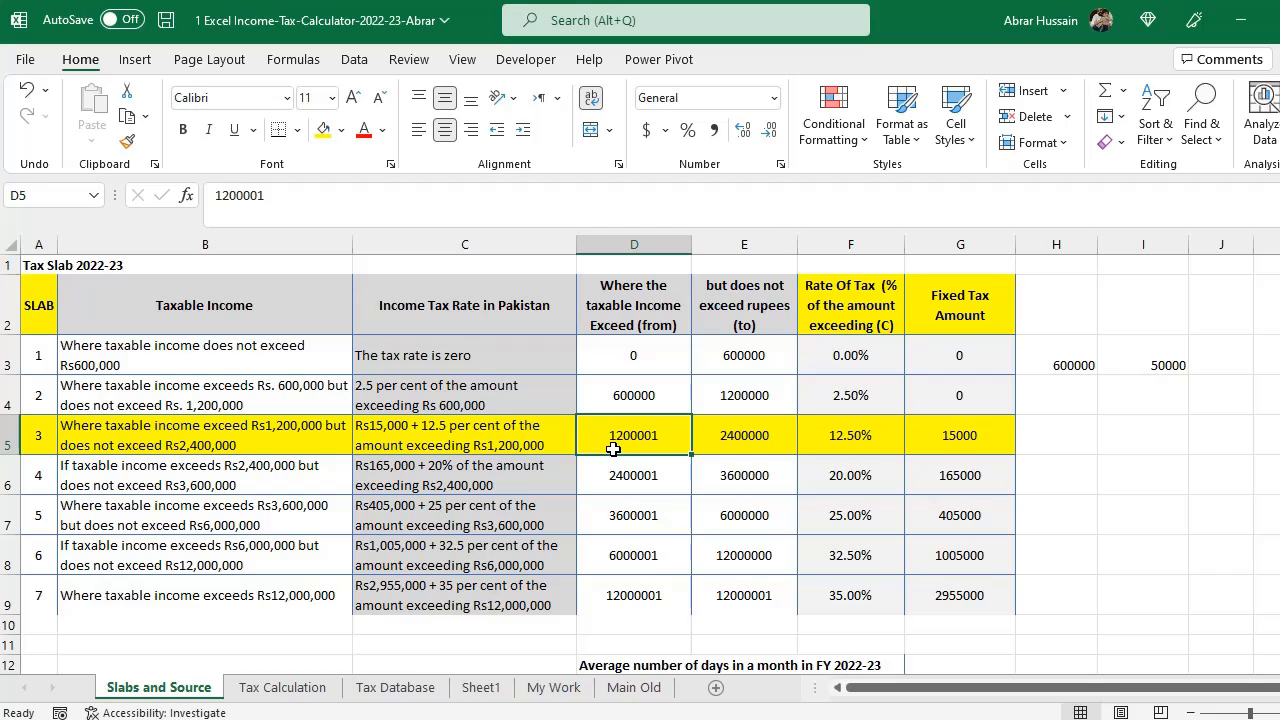
scroll(470, 485, "down", 5)
scroll(452, 499, "down", 2)
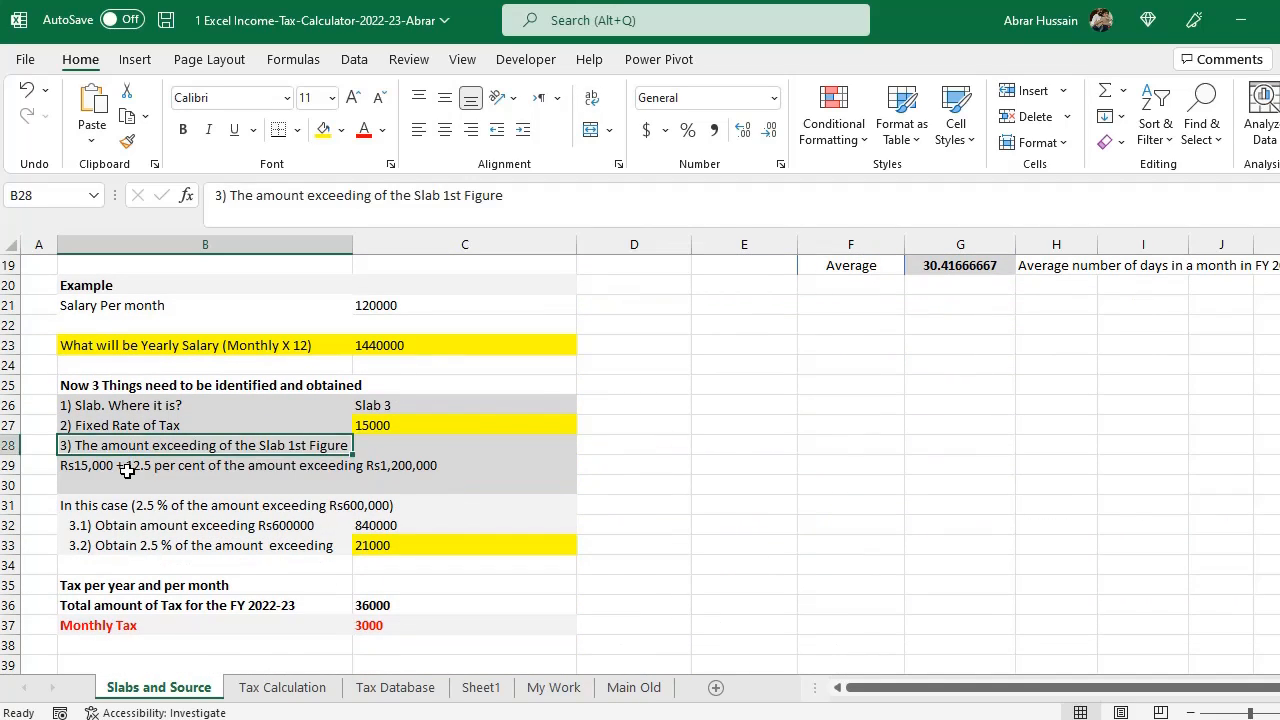
left_click(127, 470)
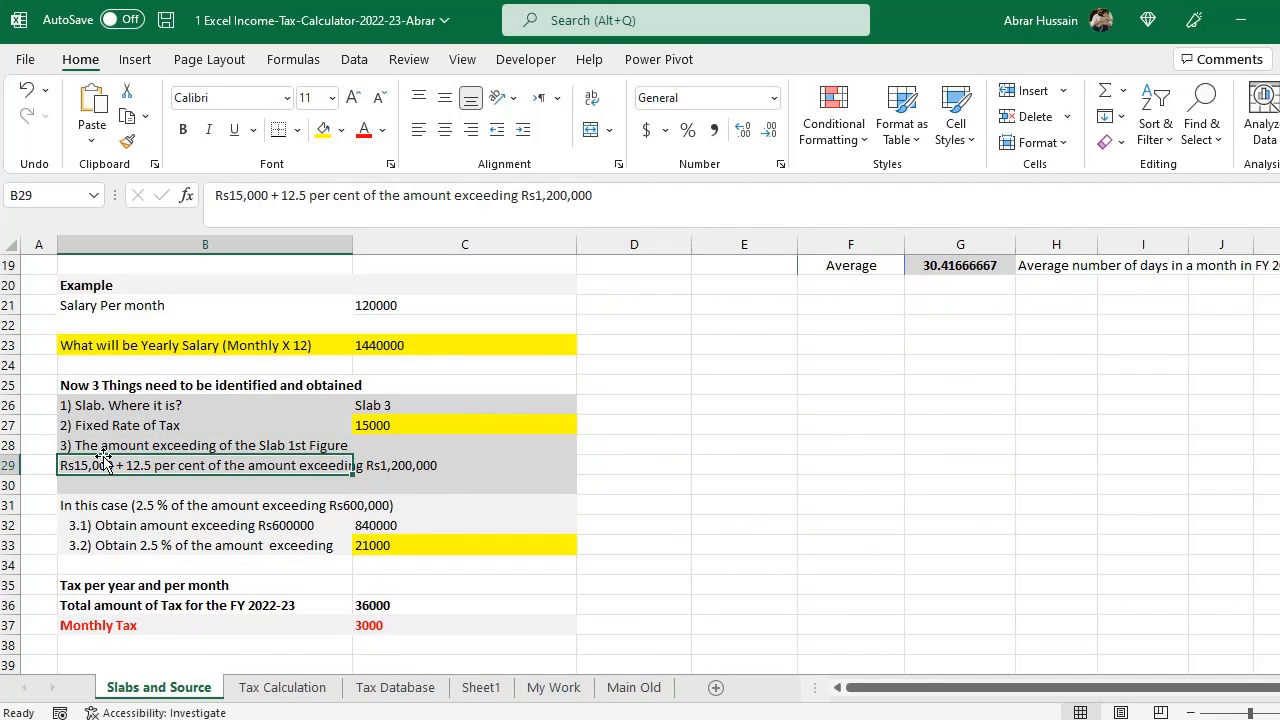
- Rewrite the amount-exceeding formula for item 3.1 as the yearly salary minus 1200000
left_click(416, 425)
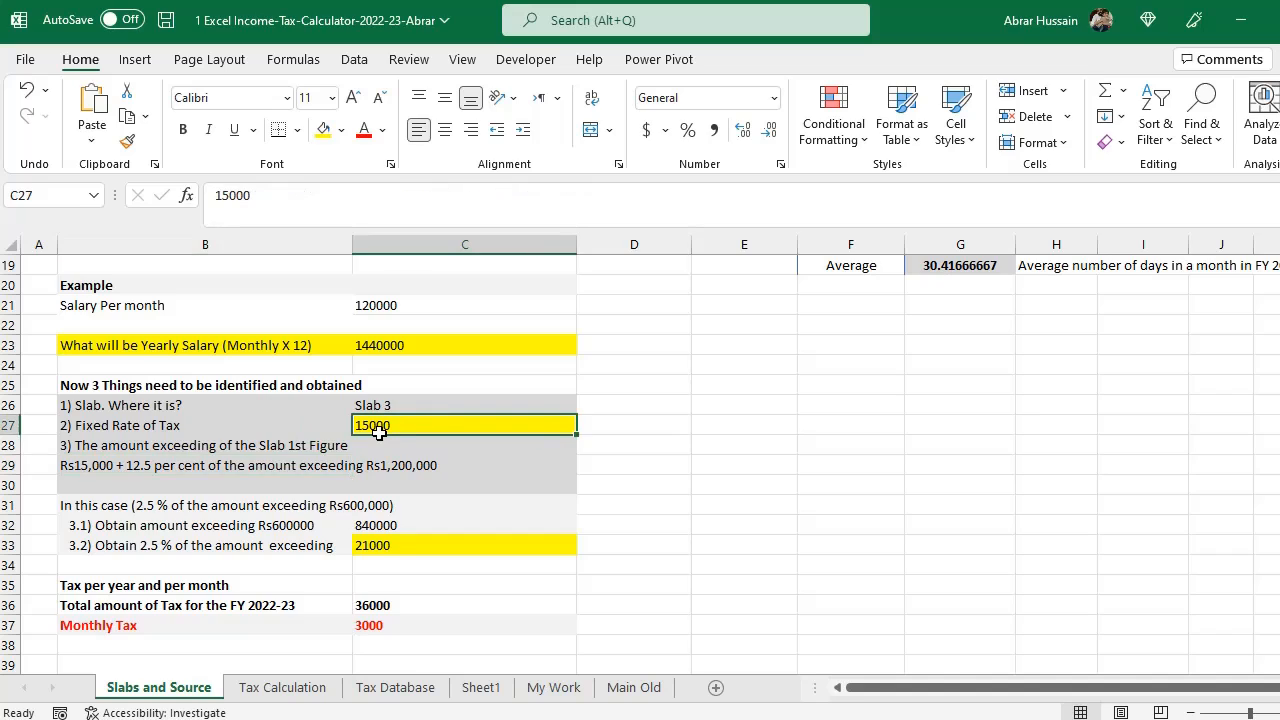
left_click(138, 476)
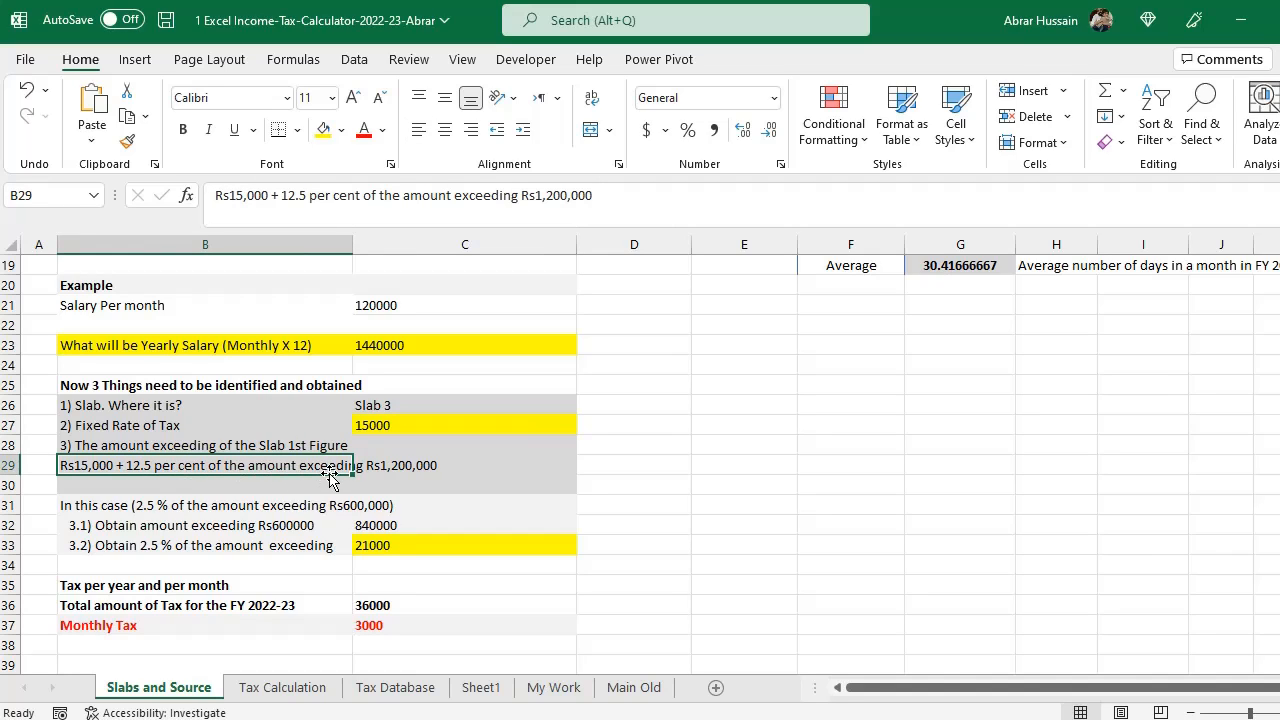
left_click(381, 526)
key("F2")
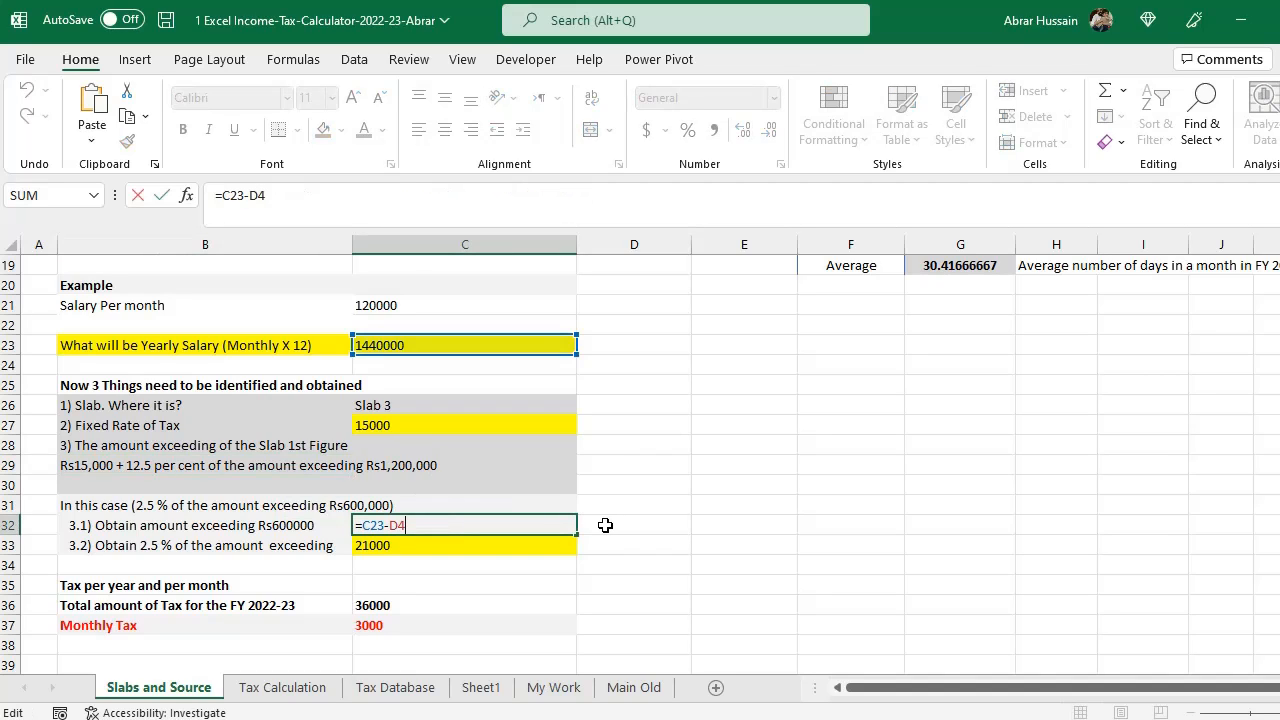
key("Escape")
type("=")
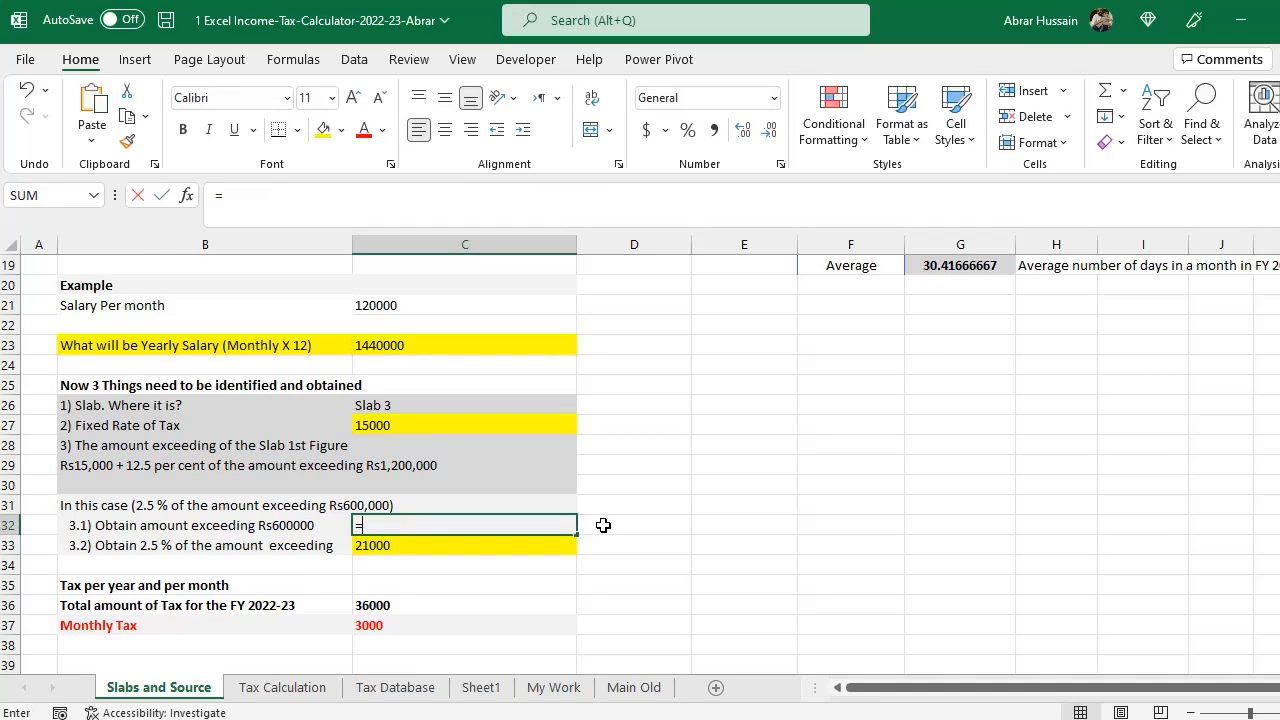
key("Up")
key("Up")
key("Up")
key("Up")
key("Up")
key("Up")
key("Up")
key("Up")
key("Up")
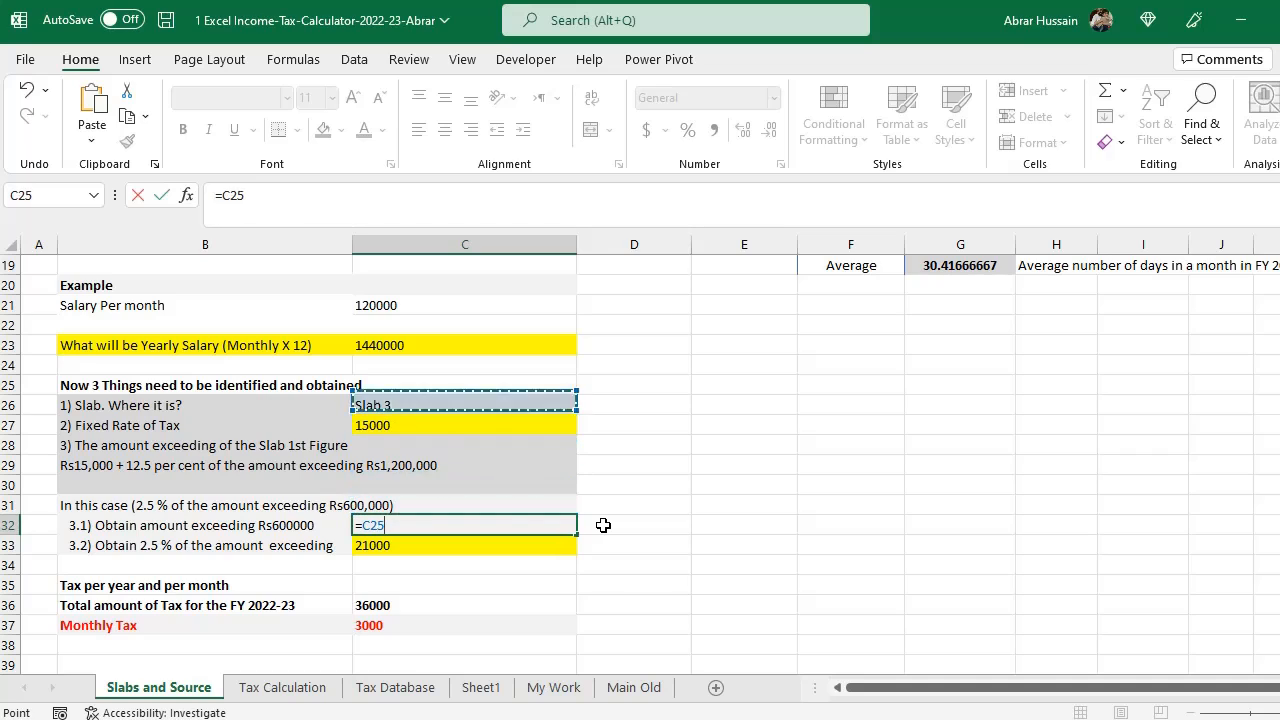
type("-")
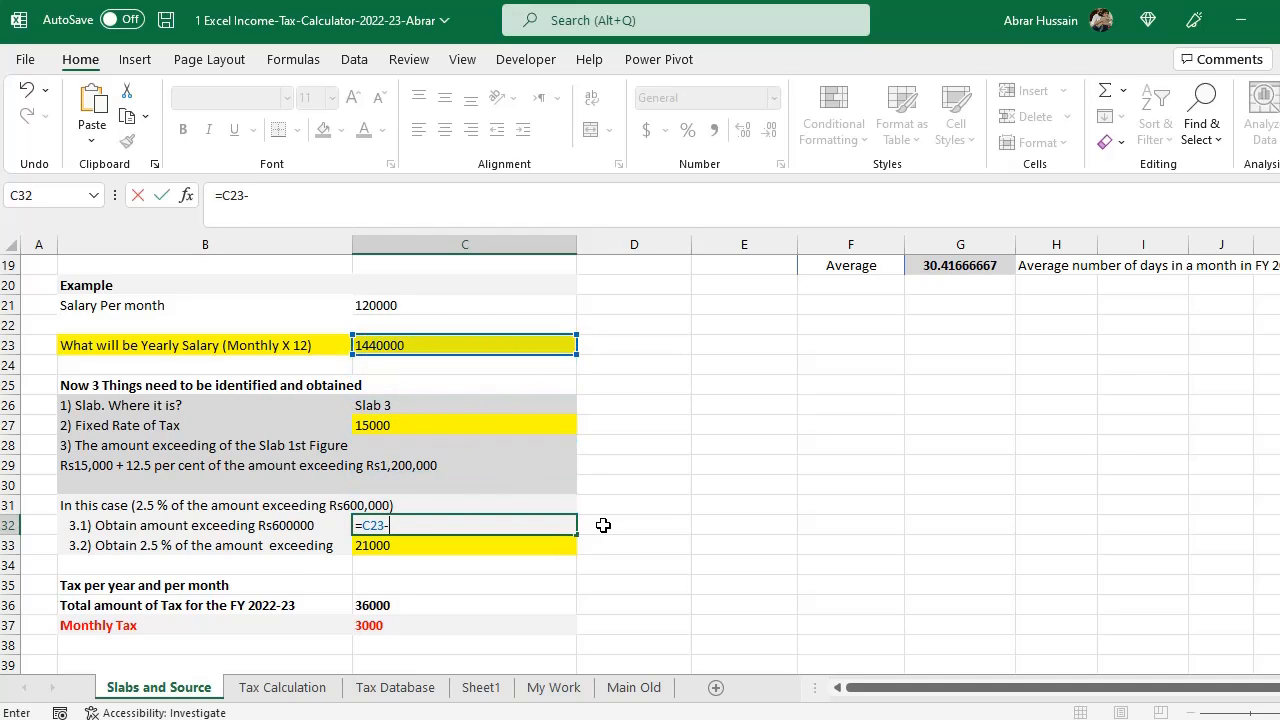
type("1200000")
key("ctrl+Return")
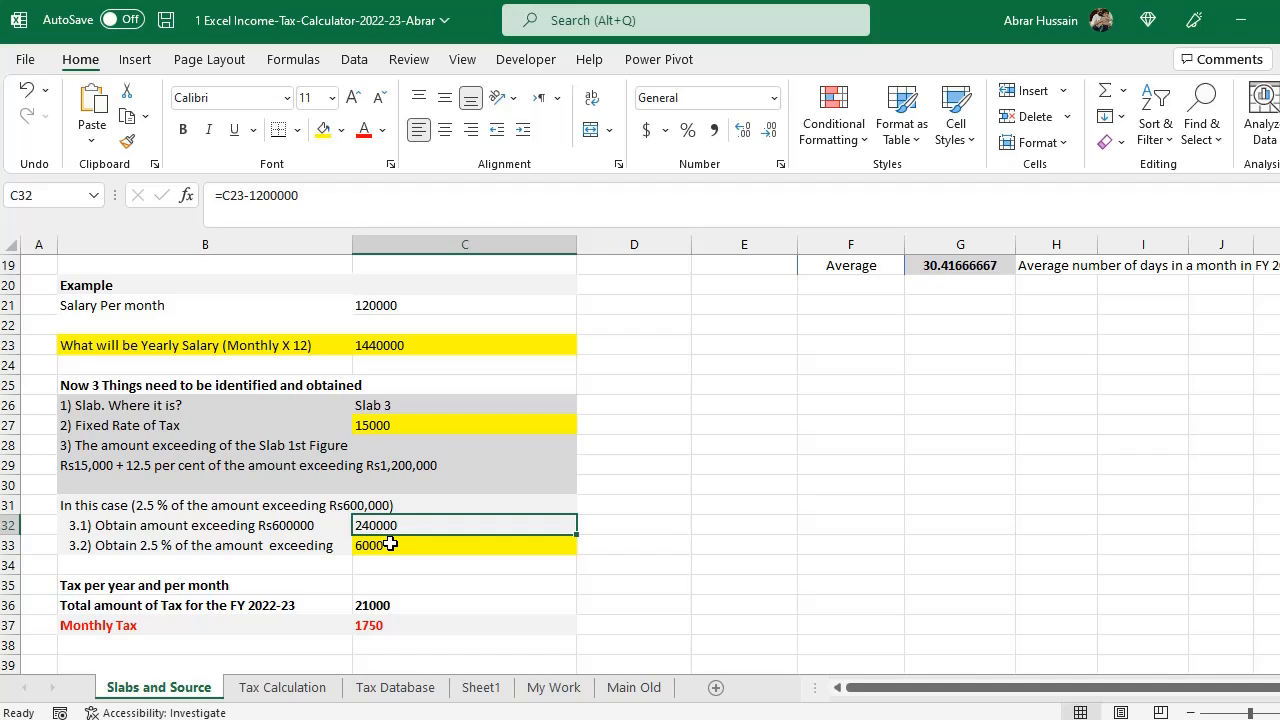
- Examine slab 3's rate description and the item 3.1 amount-exceeding formula
double_click(113, 467)
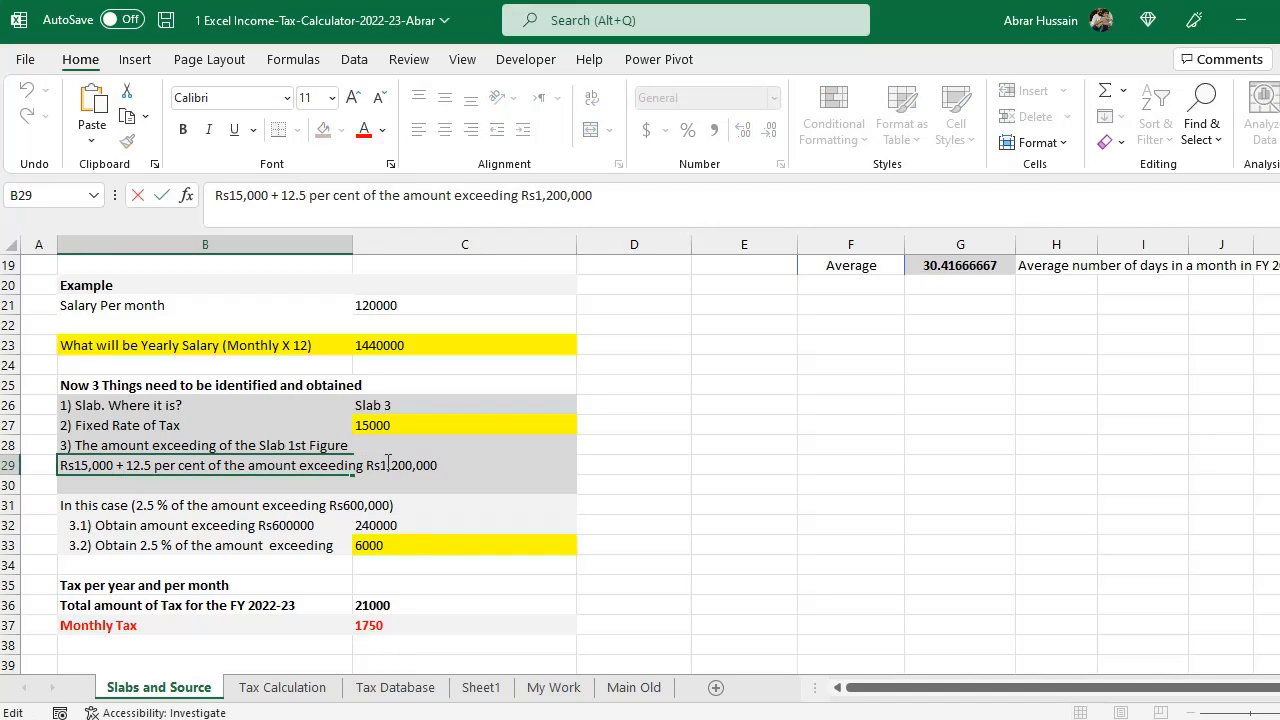
left_click_drag(381, 464, 637, 462)
left_click(367, 519)
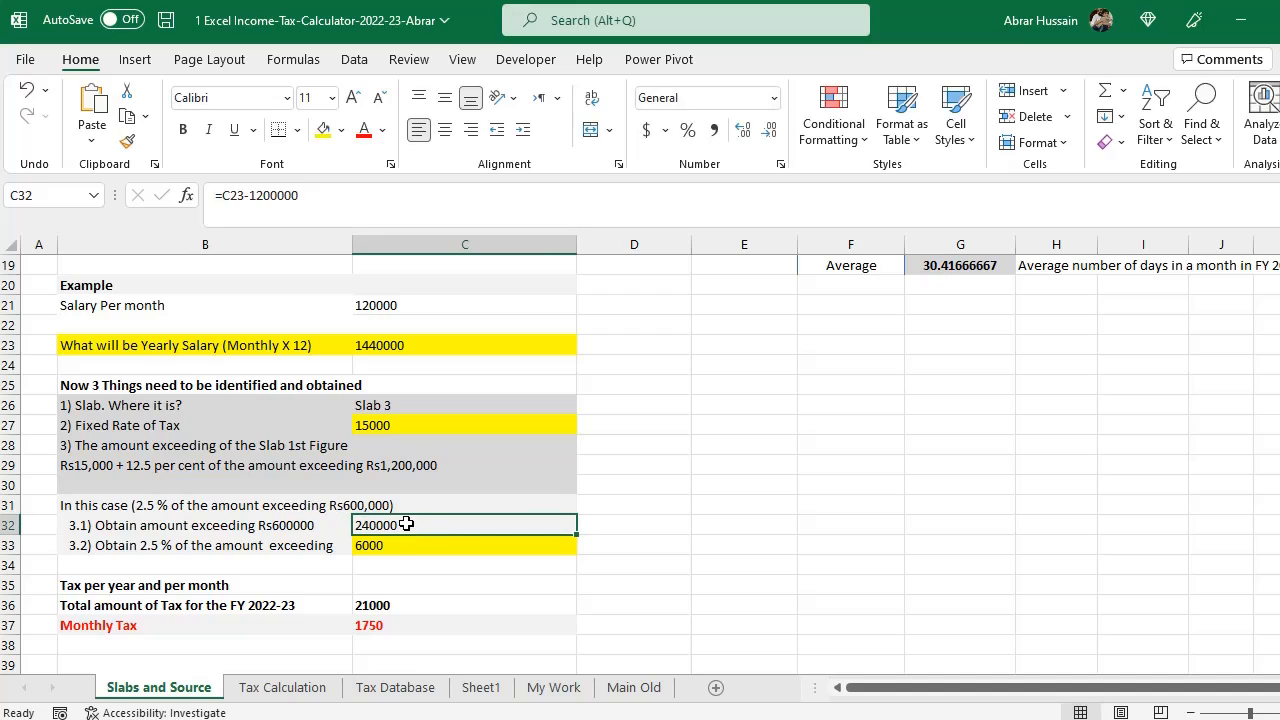
double_click(407, 524)
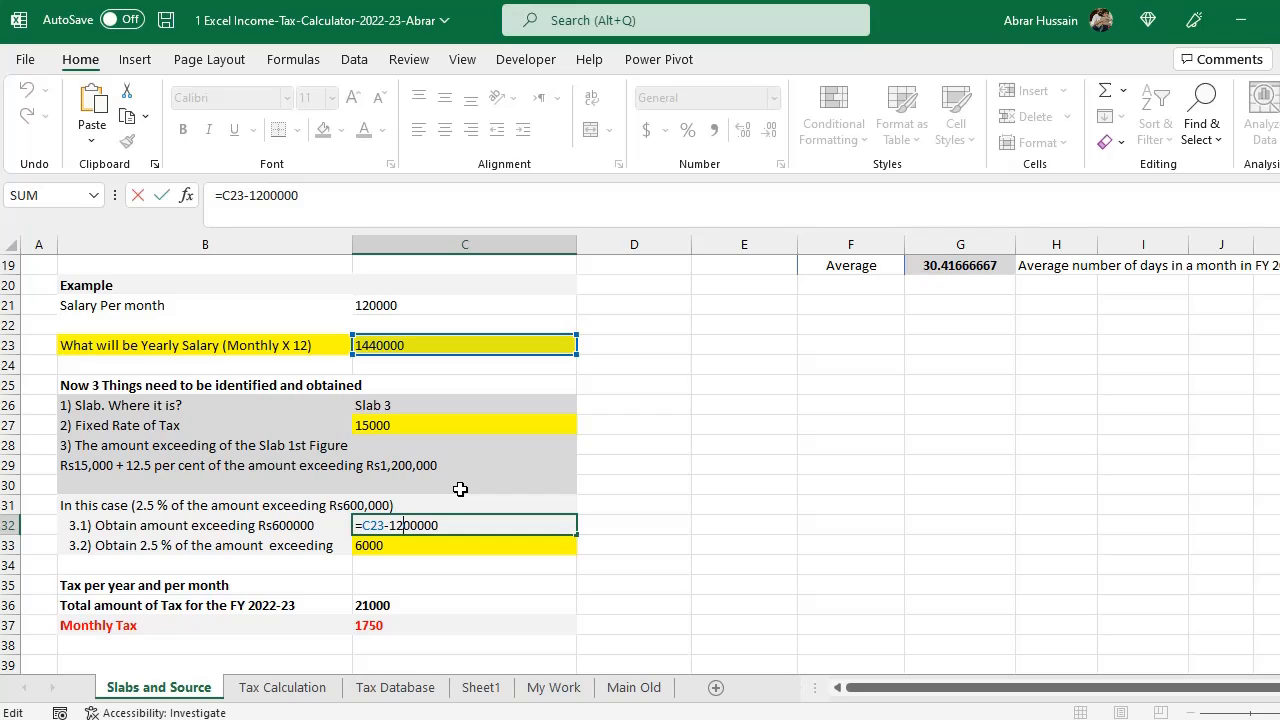
left_click(104, 545)
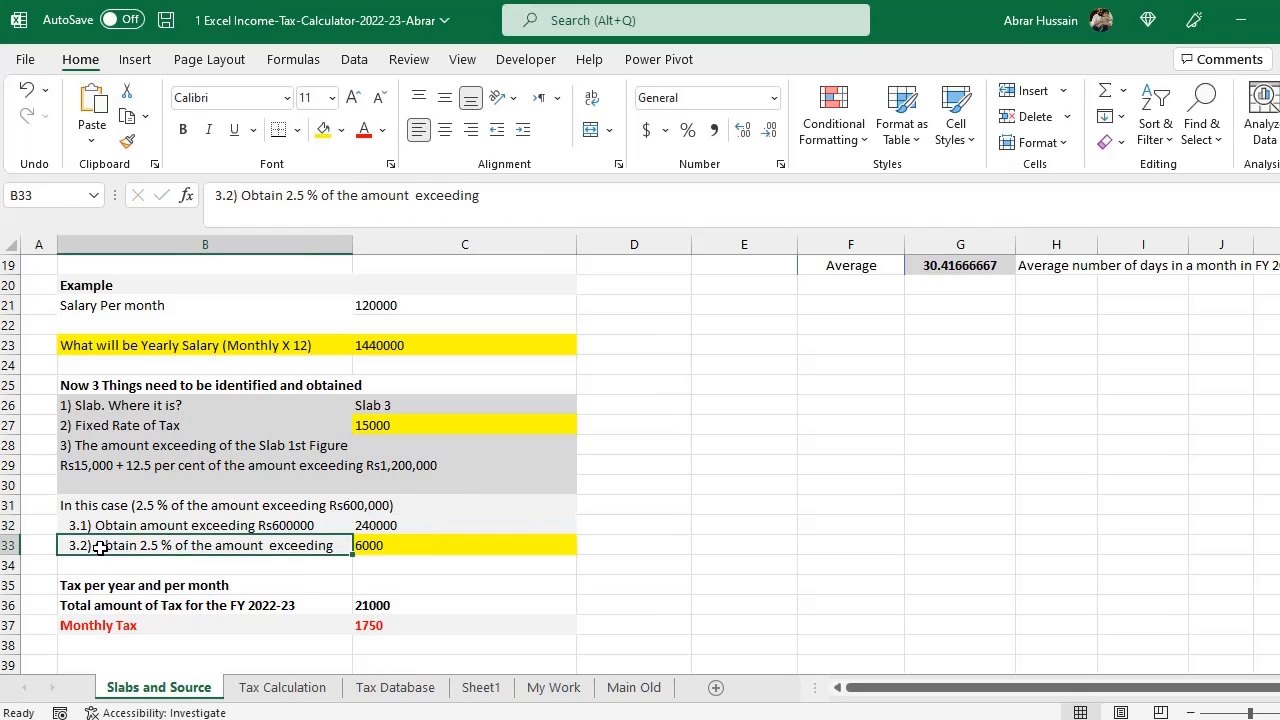
double_click(82, 471)
left_click_drag(126, 467, 500, 470)
key("Escape")
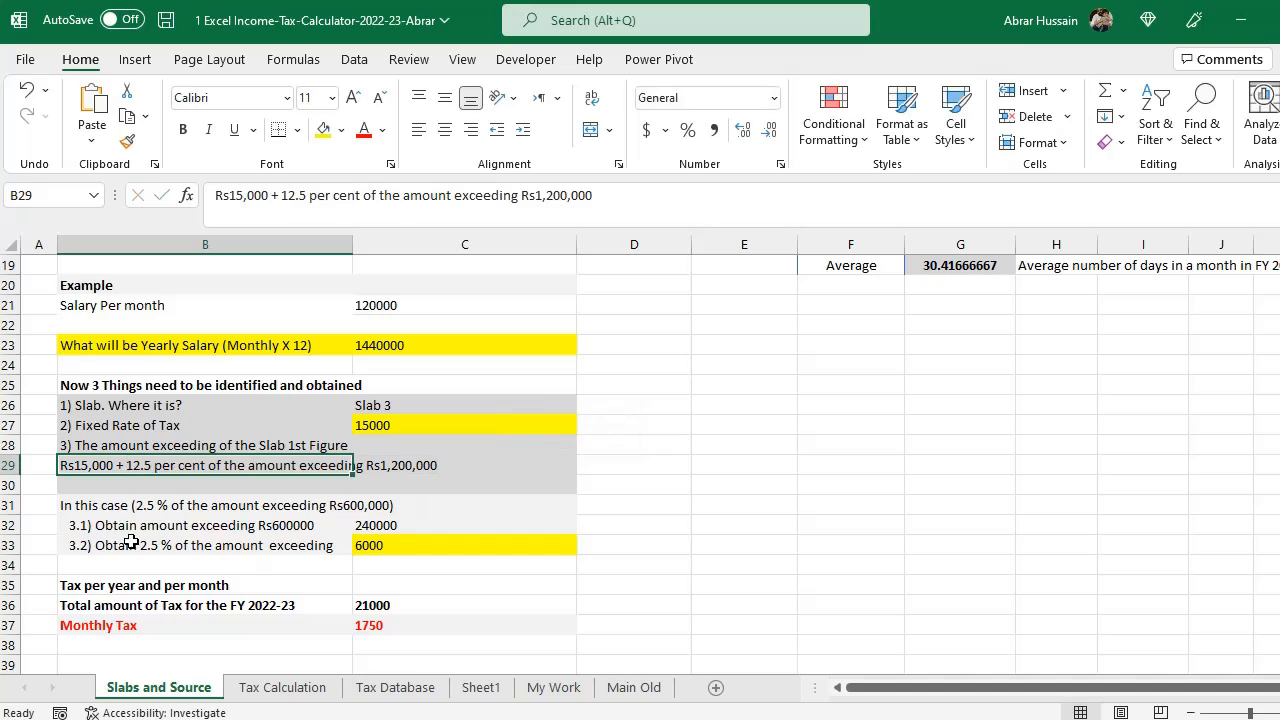
- Calculate 12.5% of the amount exceeding in the item 3.2 cell
left_click(122, 526)
left_click(403, 525)
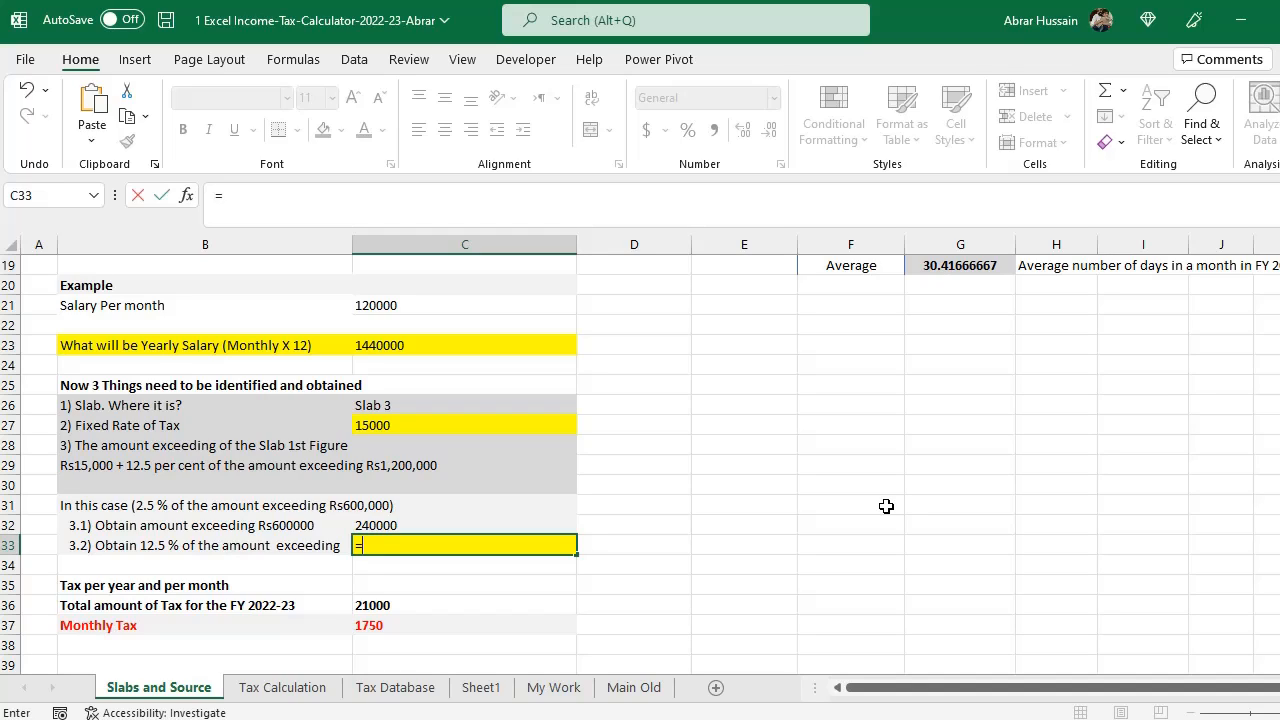
type("12.5%*")
left_click(434, 526)
key("Return")
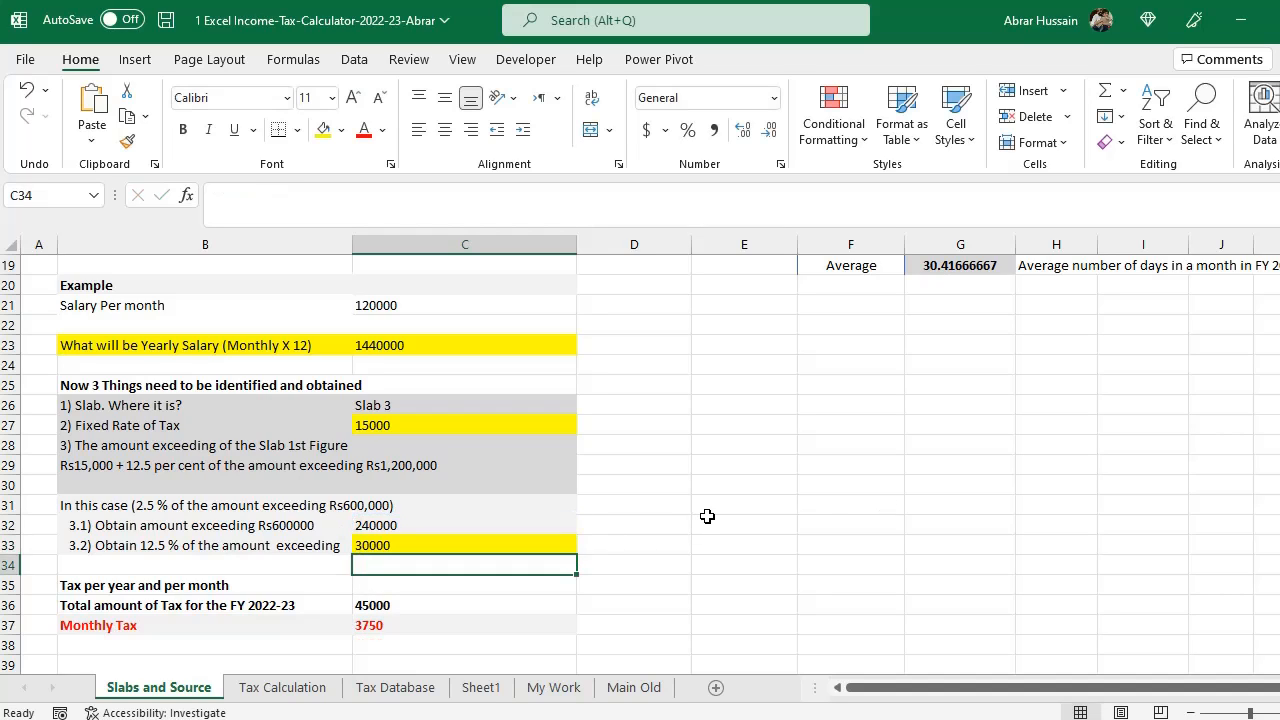
- Bold the fixed rate of tax and the 12.5% result cells
key("Up")
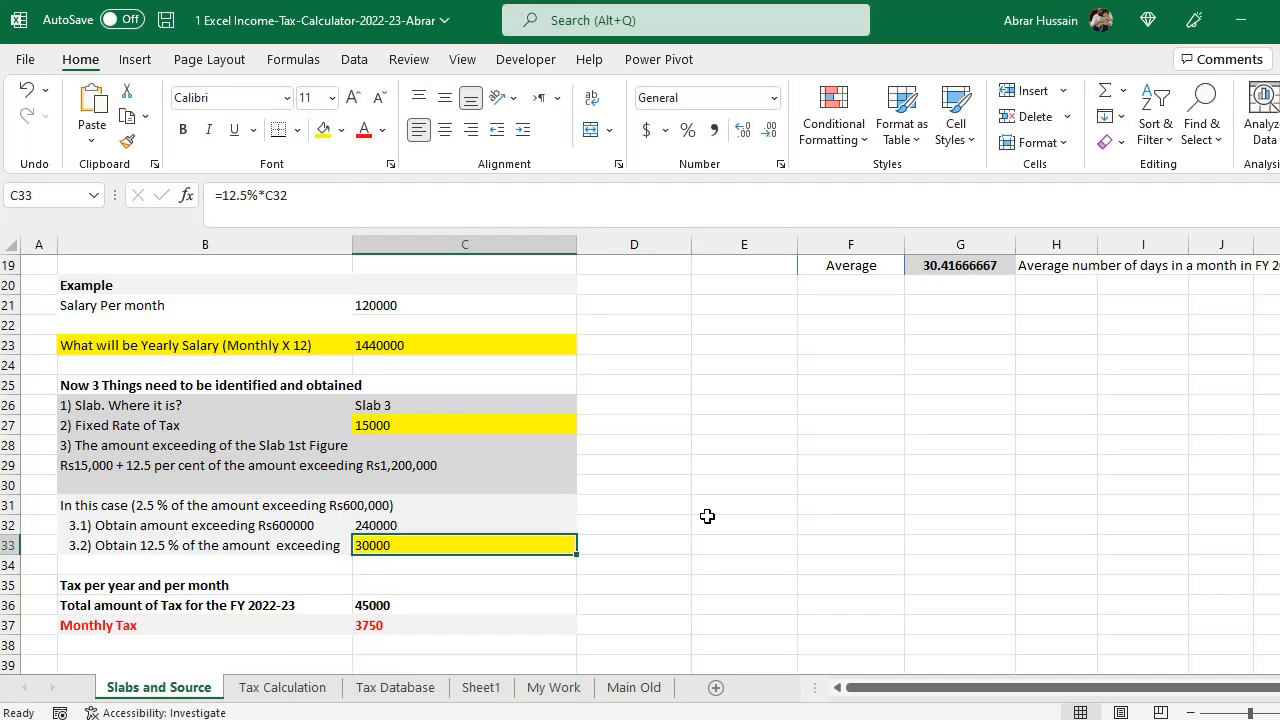
left_click(390, 427, "ctrl")
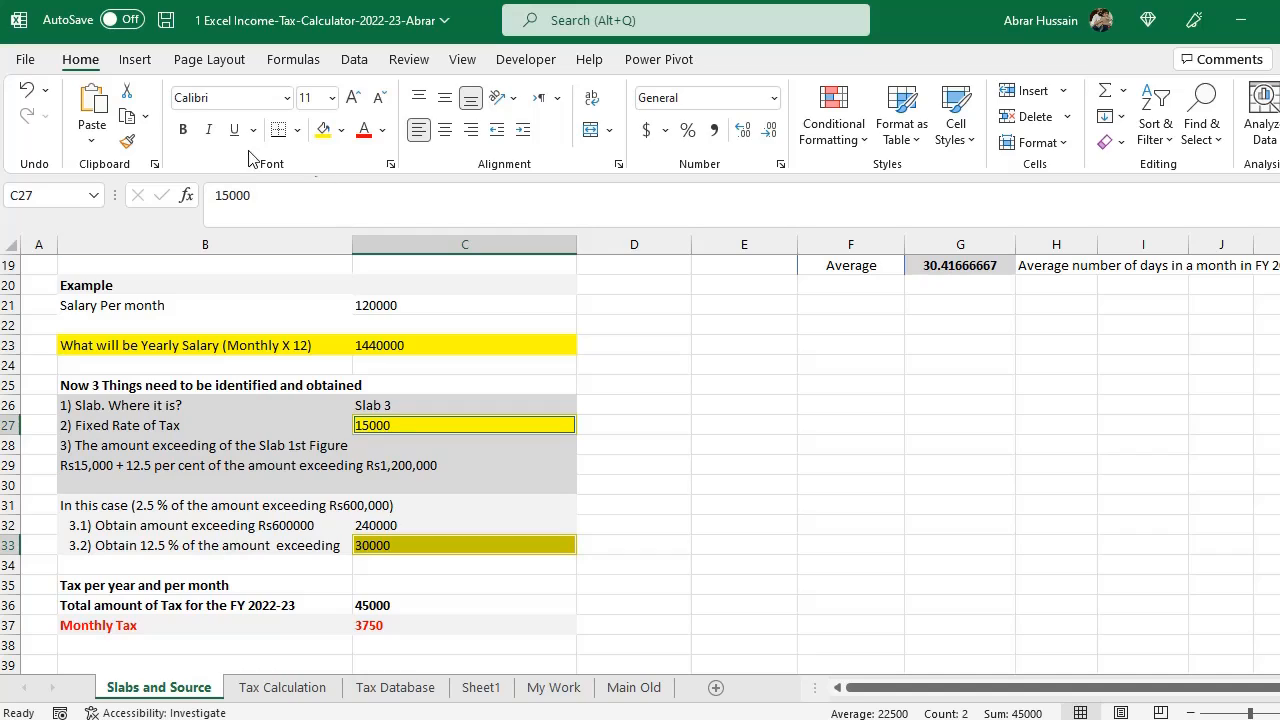
left_click(183, 129)
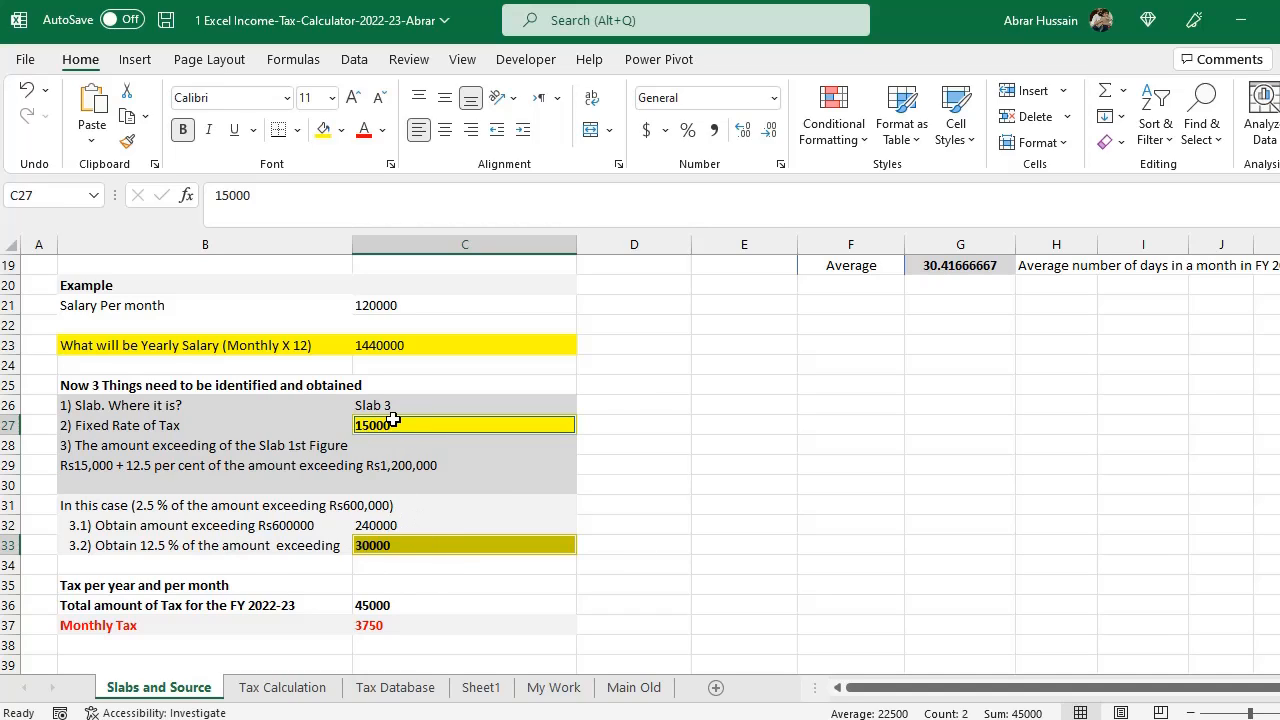
- Set the total tax for FY 2022-23 to the 12.5% amount plus the fixed rate of tax
scroll(393, 542, "down", 2)
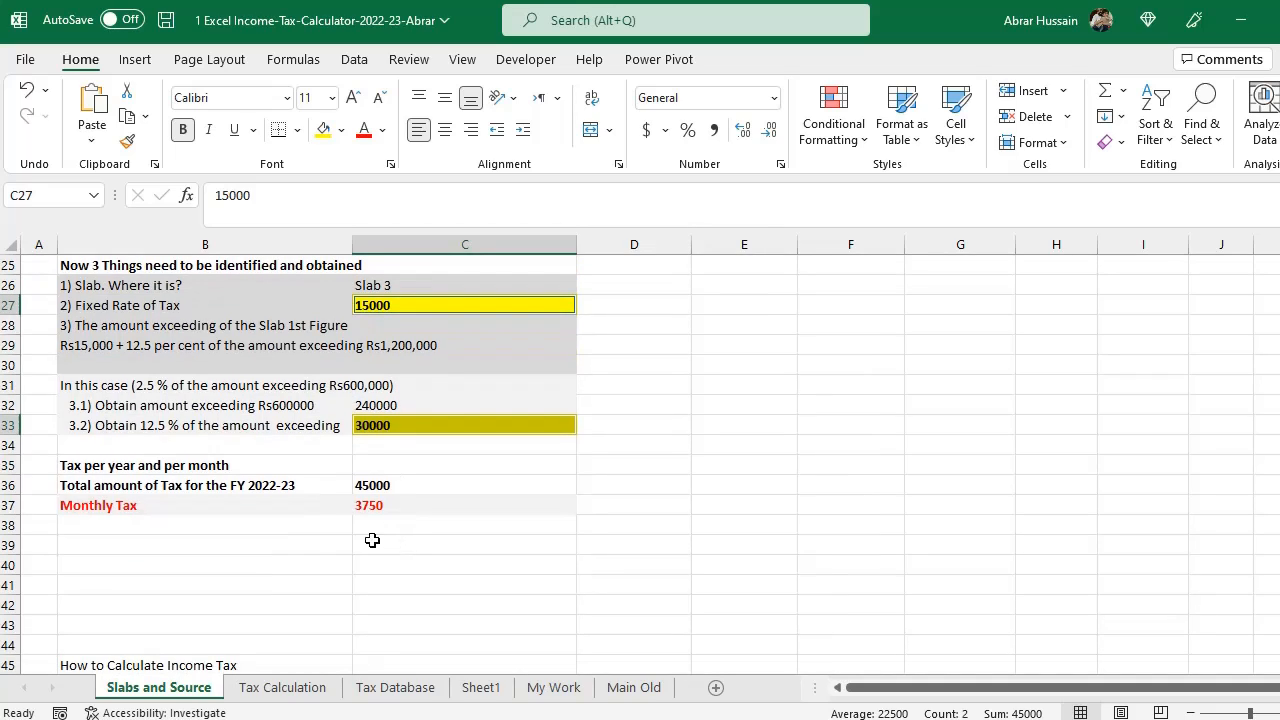
left_click(98, 491)
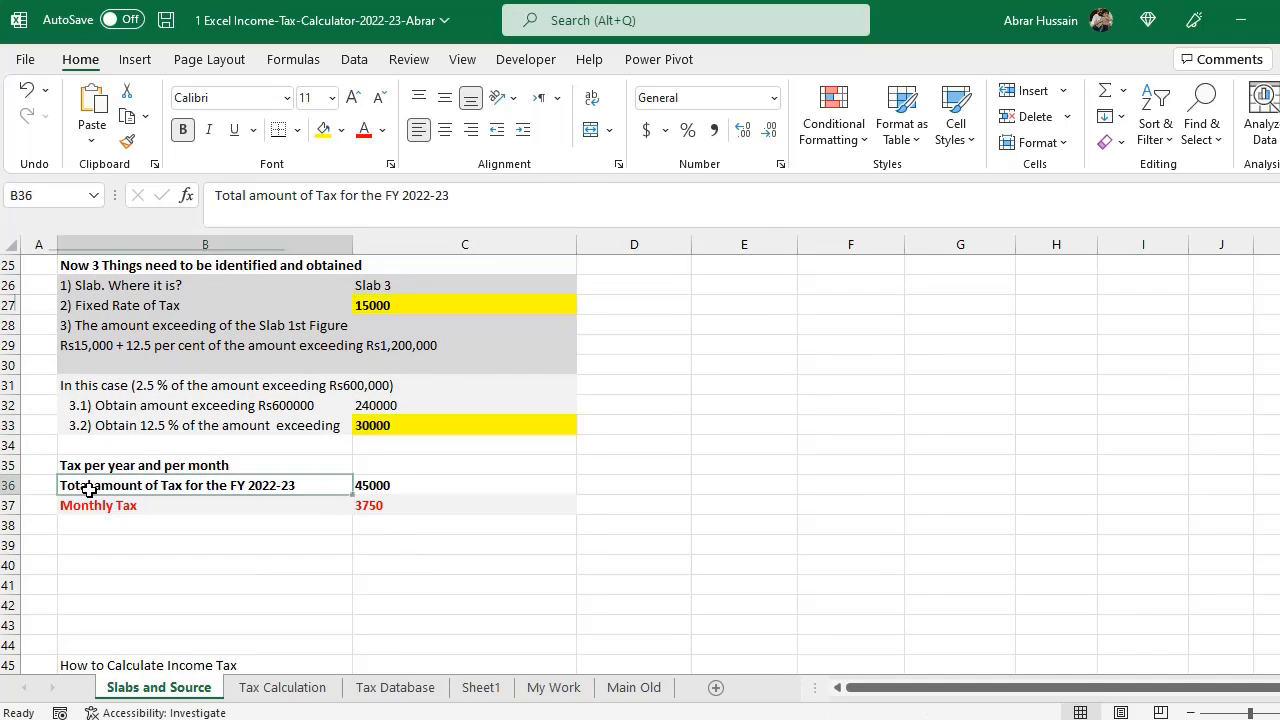
left_click(400, 489)
type("=")
key("Up")
key("Up")
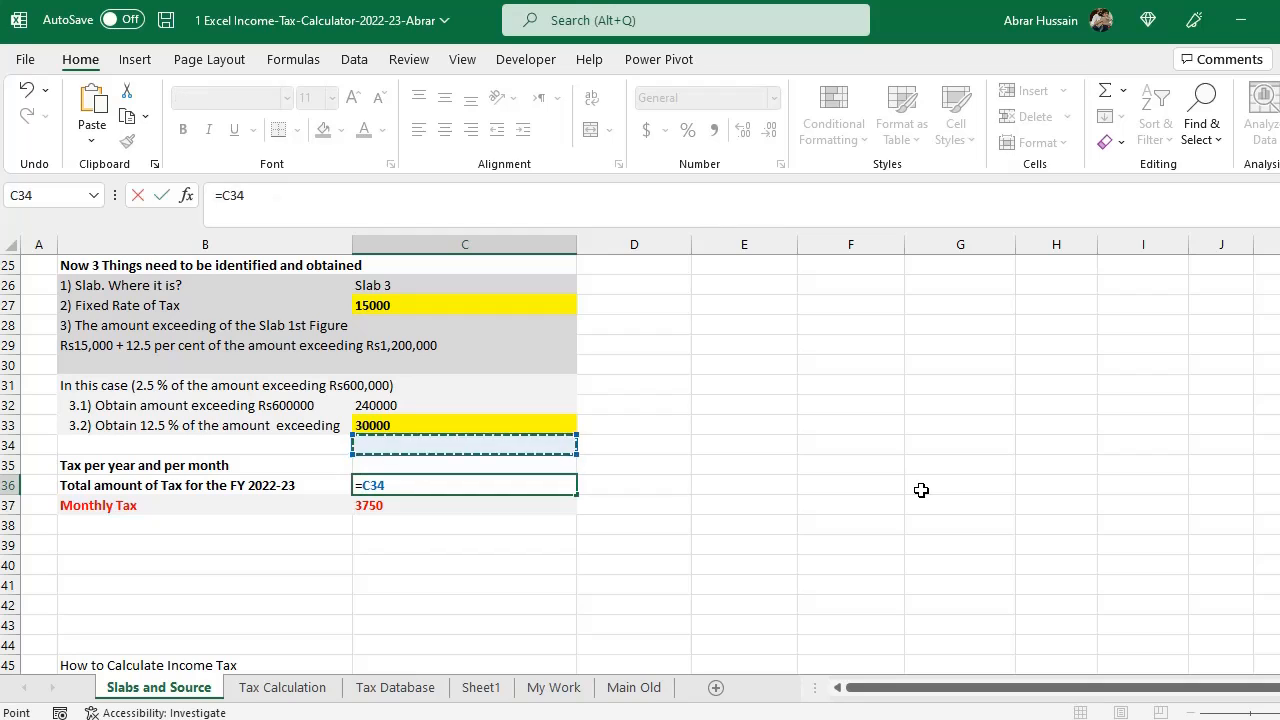
key("Up")
type("+")
left_click(405, 300)
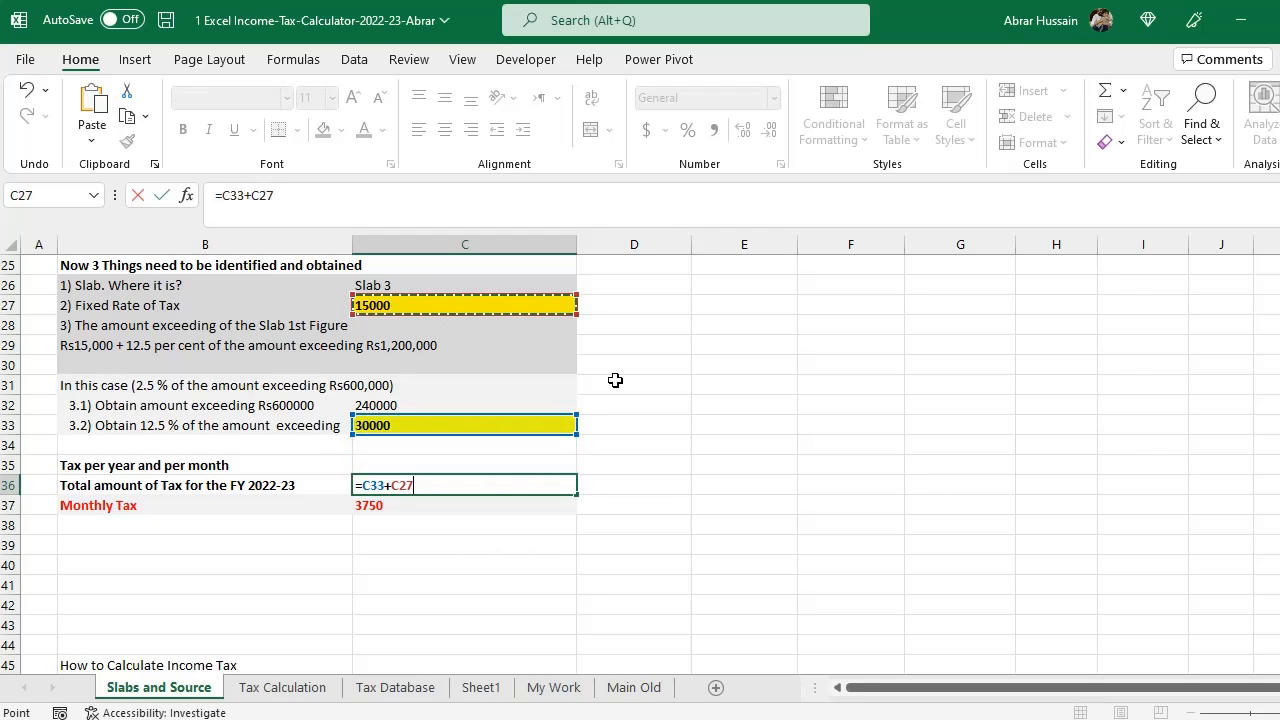
key("Return")
- Set the monthly tax to the total tax for the year divided by 12
key("Up")
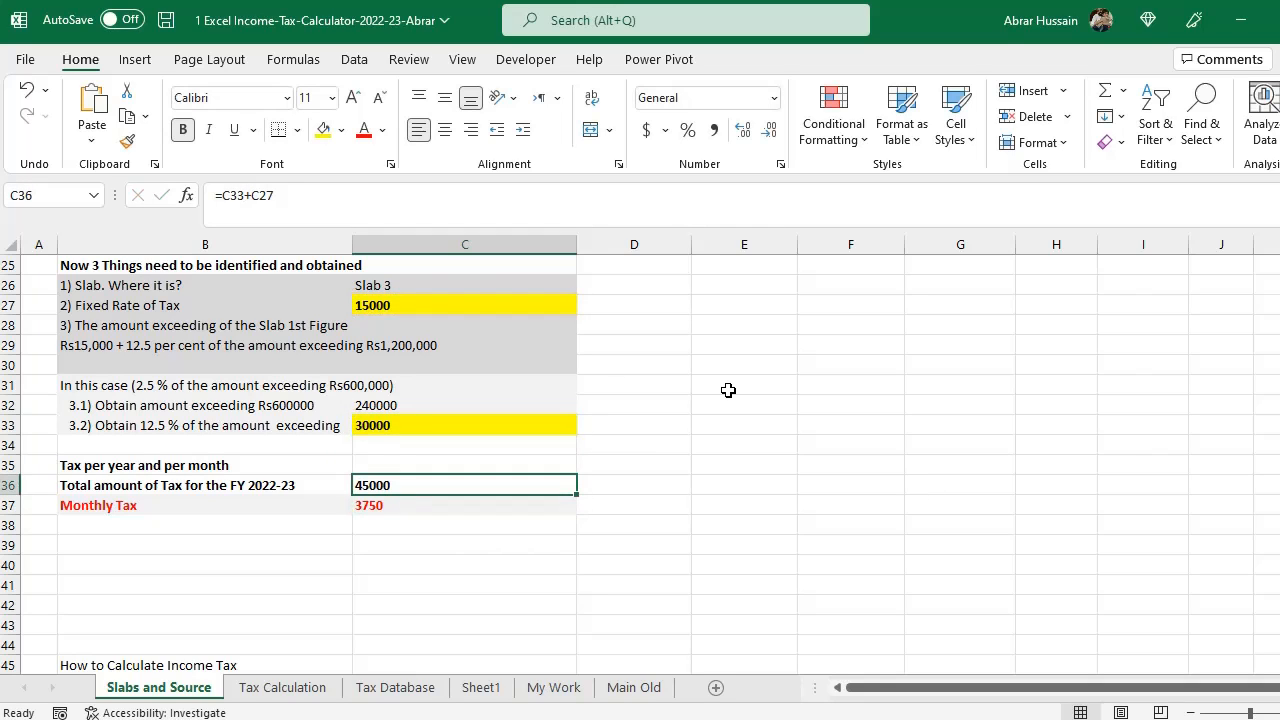
key("F2")
key("Escape")
left_click_drag(395, 518, 395, 508)
key("Up")
type("=")
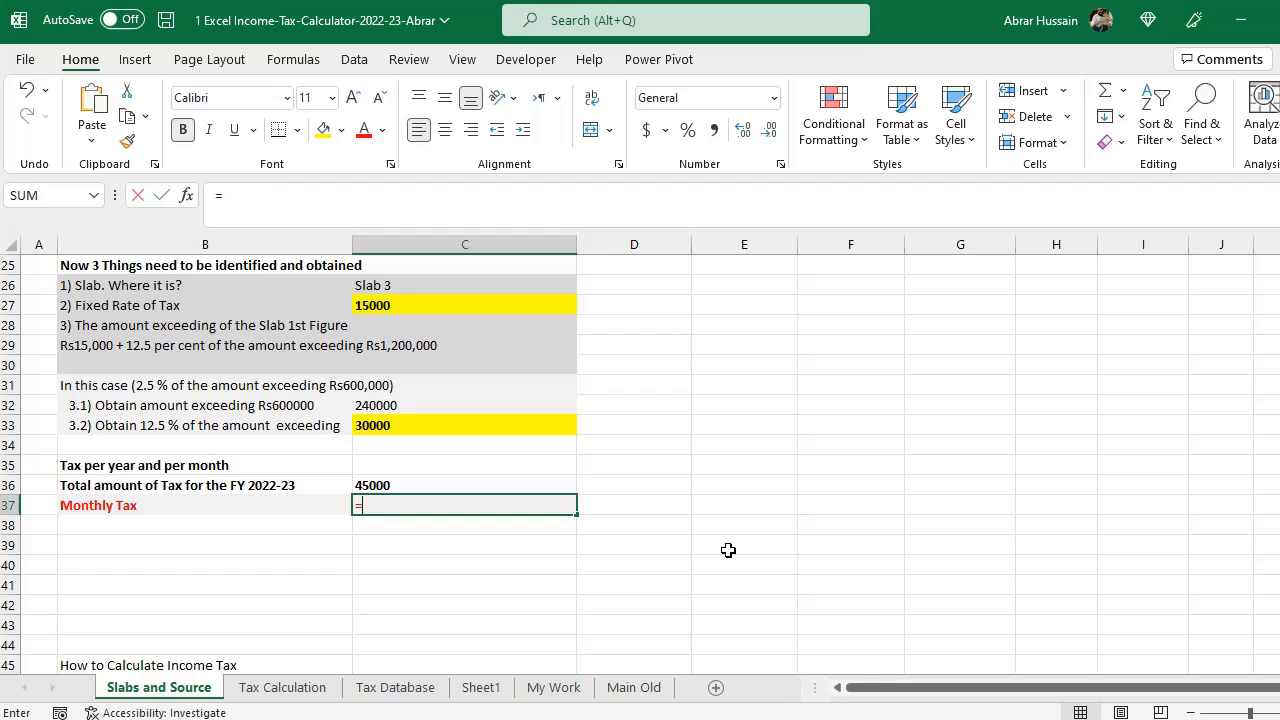
key("Up")
type("/12")
key("Return")
key("Up")
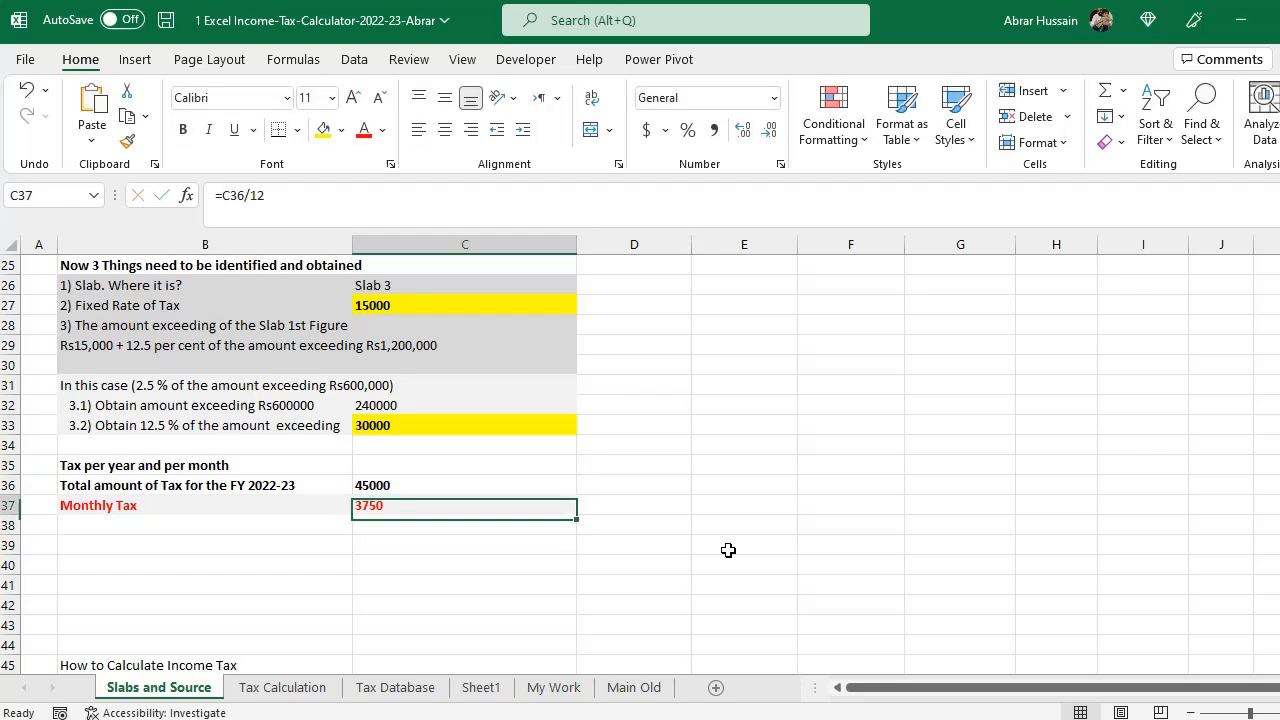
key("F2")
key("Escape")
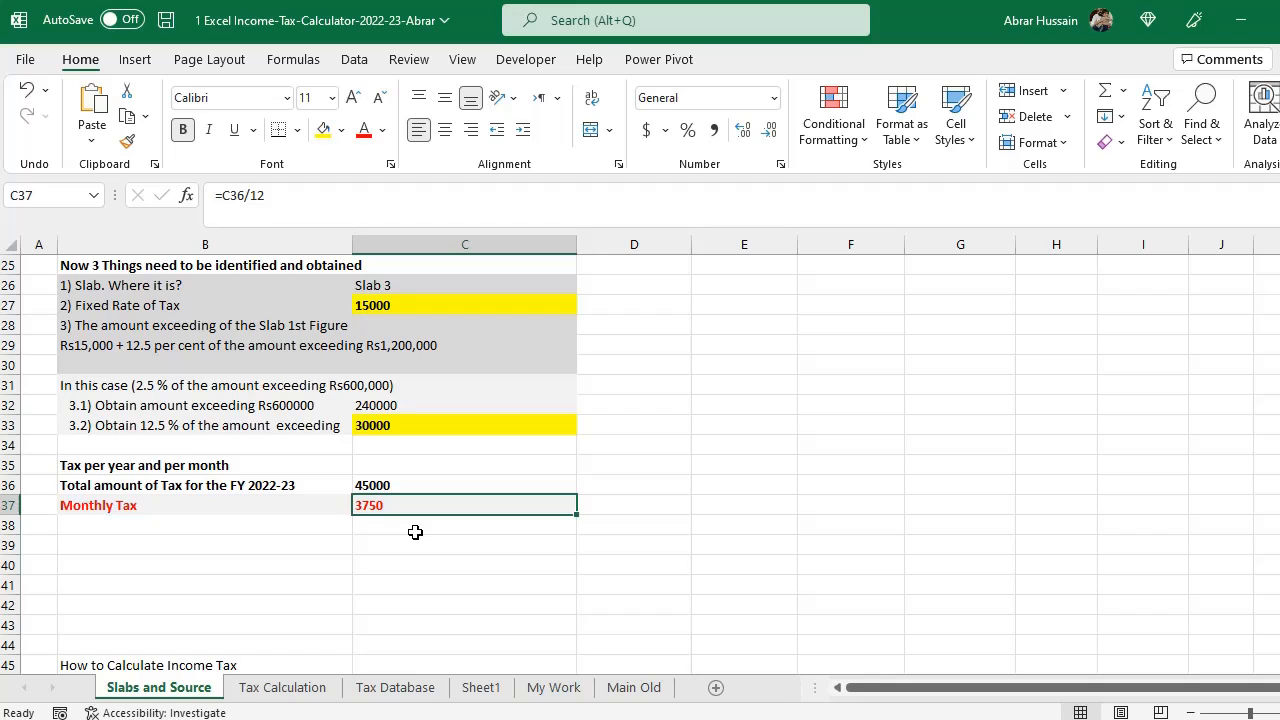
- Enter 120000 as the Method 1 monthly salary on the Tax Calculation sheet
scroll(415, 532, "up", 1)
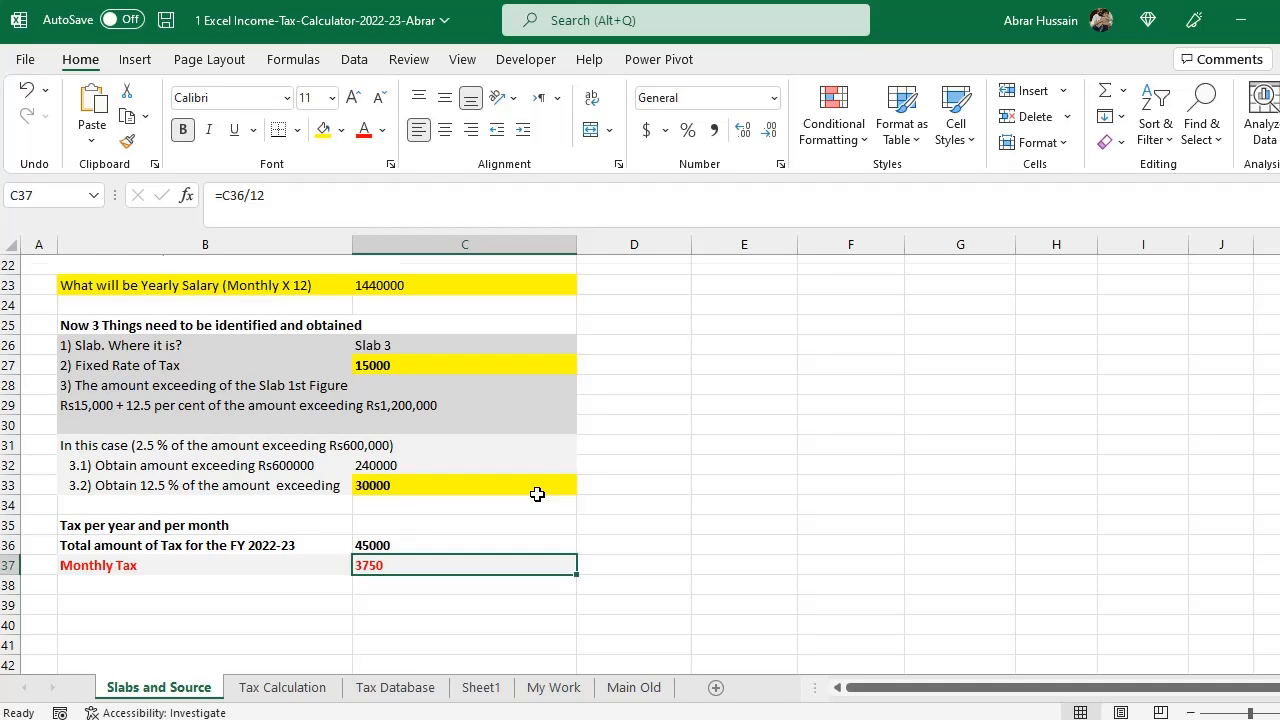
scroll(500, 500, "up", 1)
left_click(280, 687)
scroll(399, 432, "up", 3)
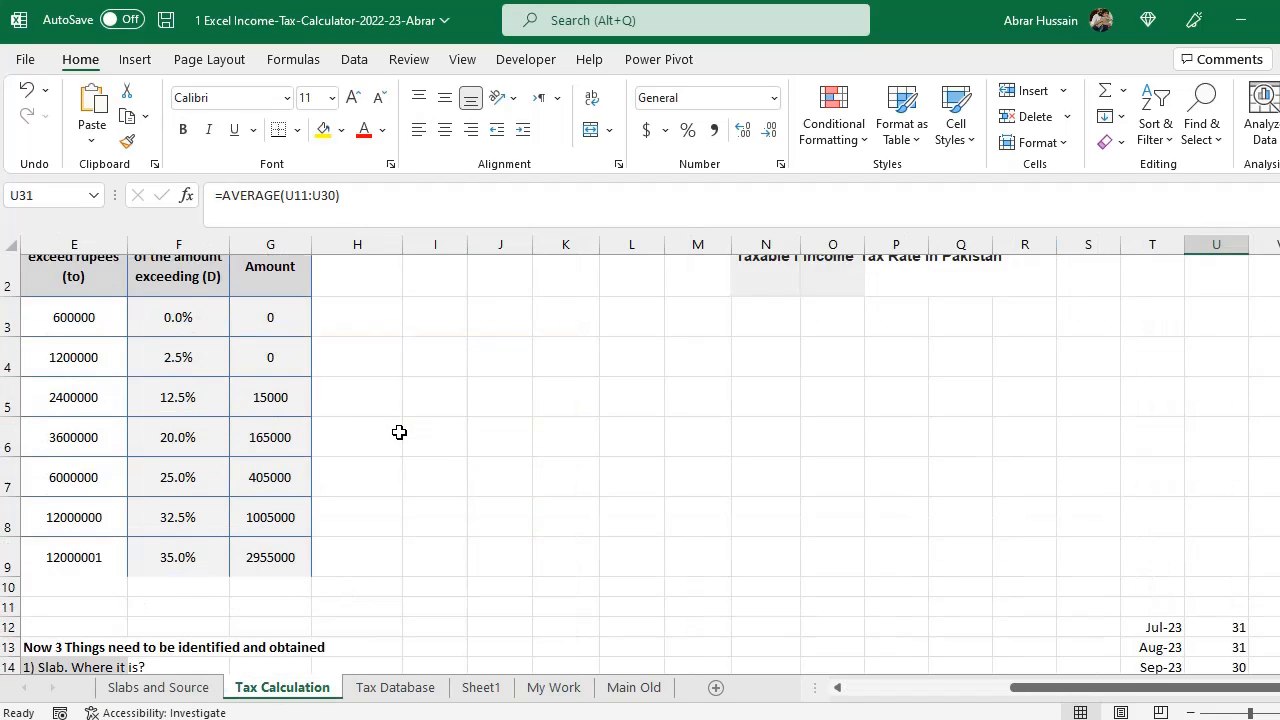
left_click_drag(1080, 690, 789, 707)
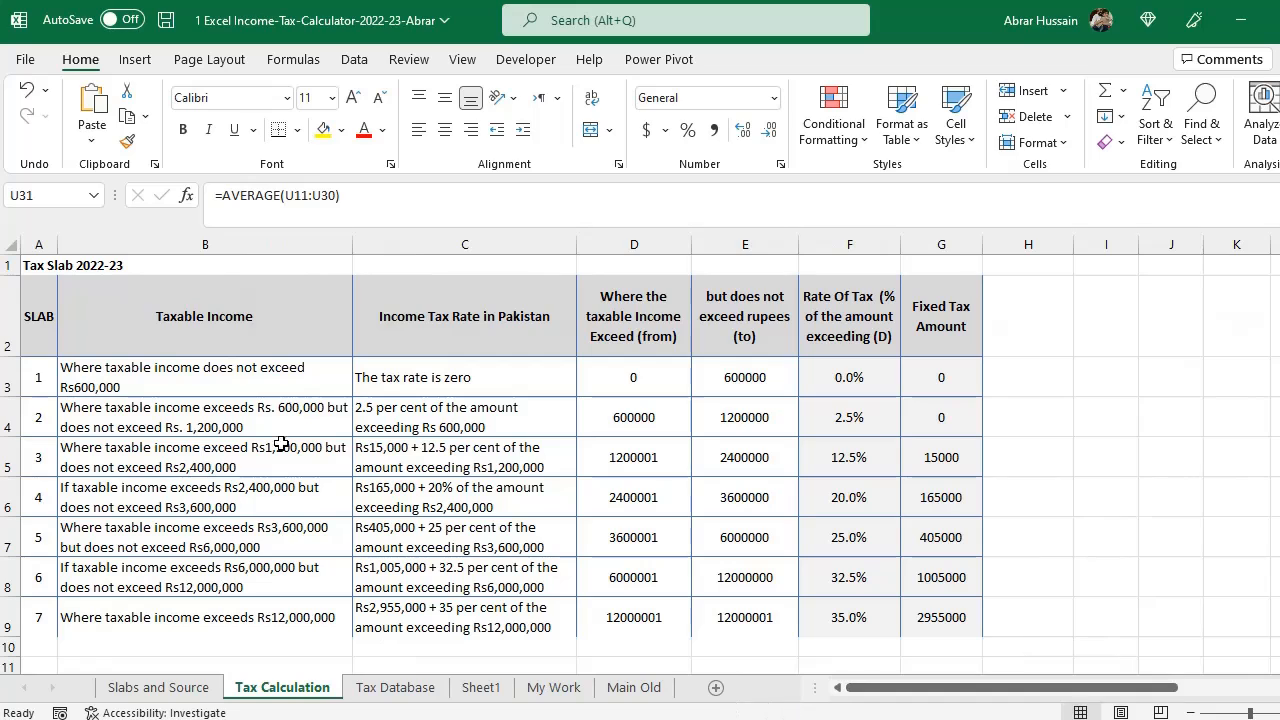
scroll(469, 484, "down", 3)
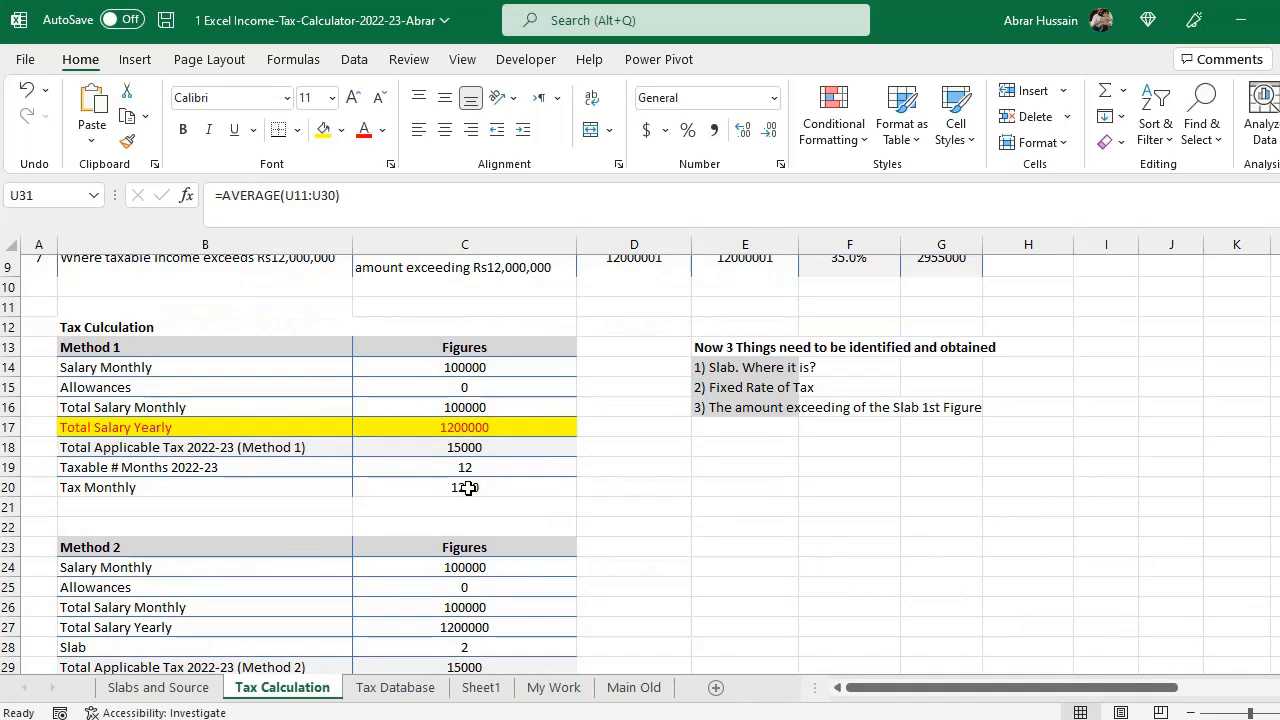
left_click(394, 367)
type("120000")
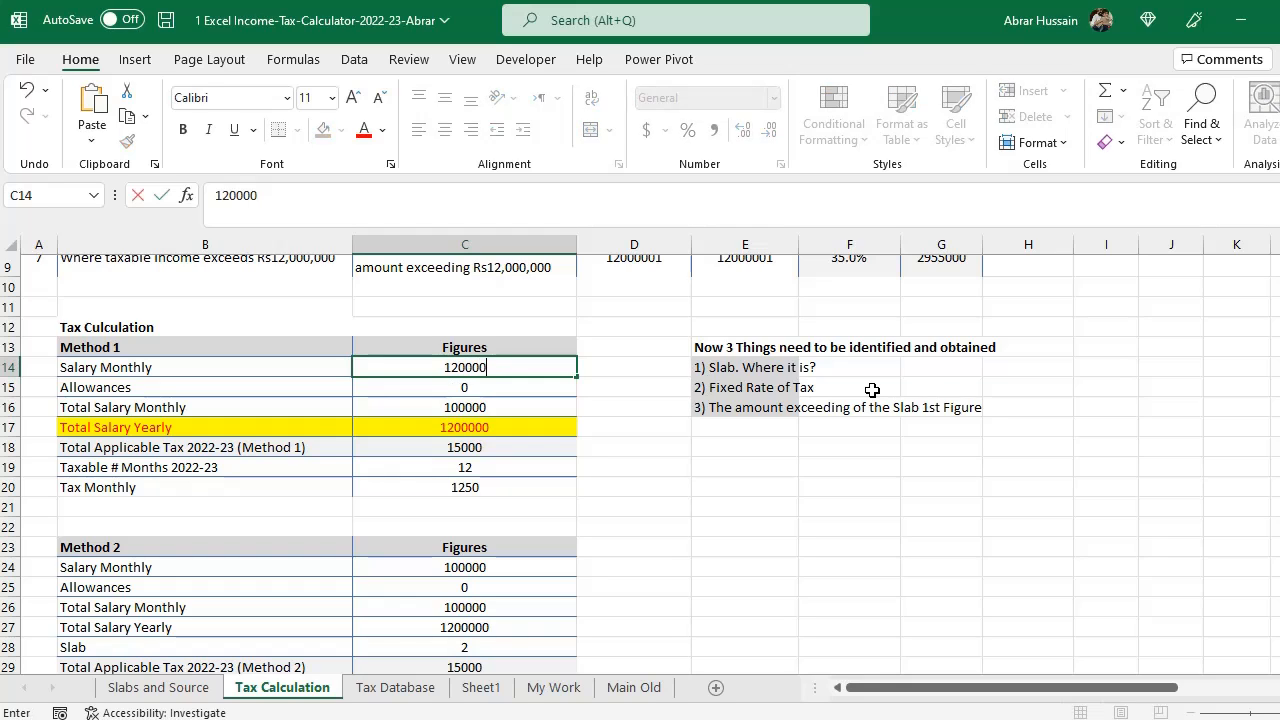
key("Return")
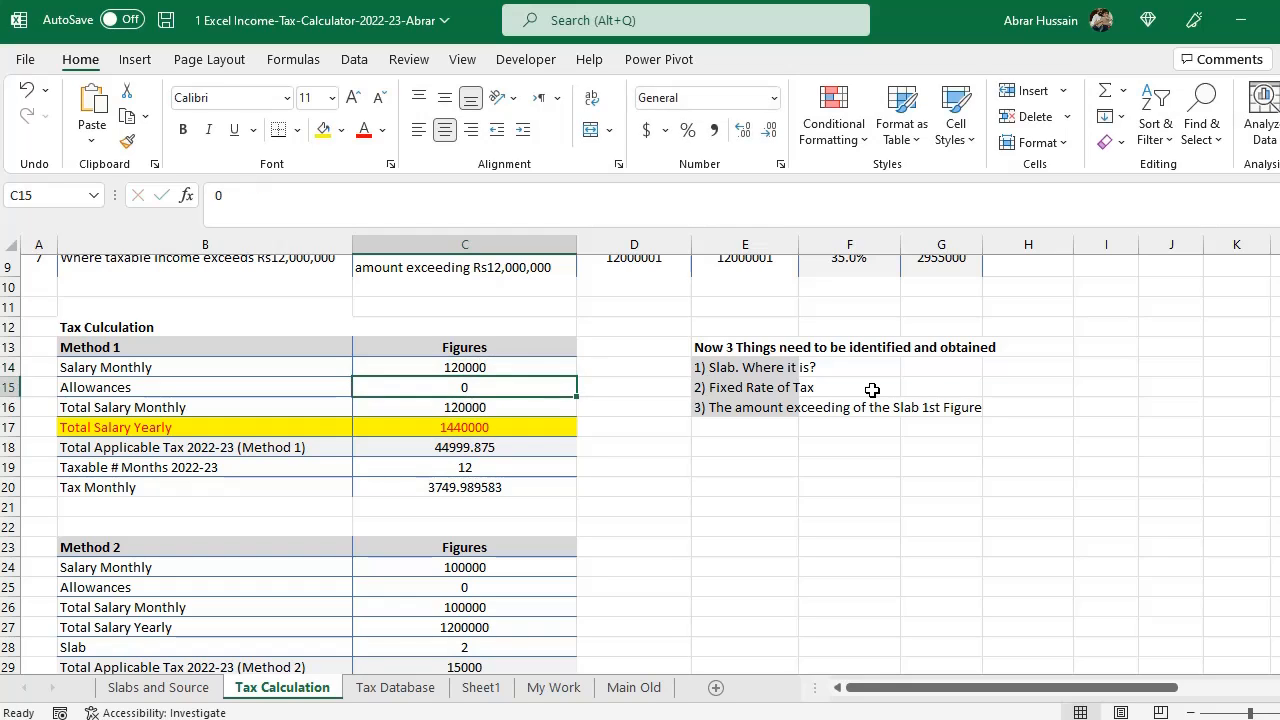
- Examine the Method 1 salary, allowances and total salary cells and their formulas
key("Up")
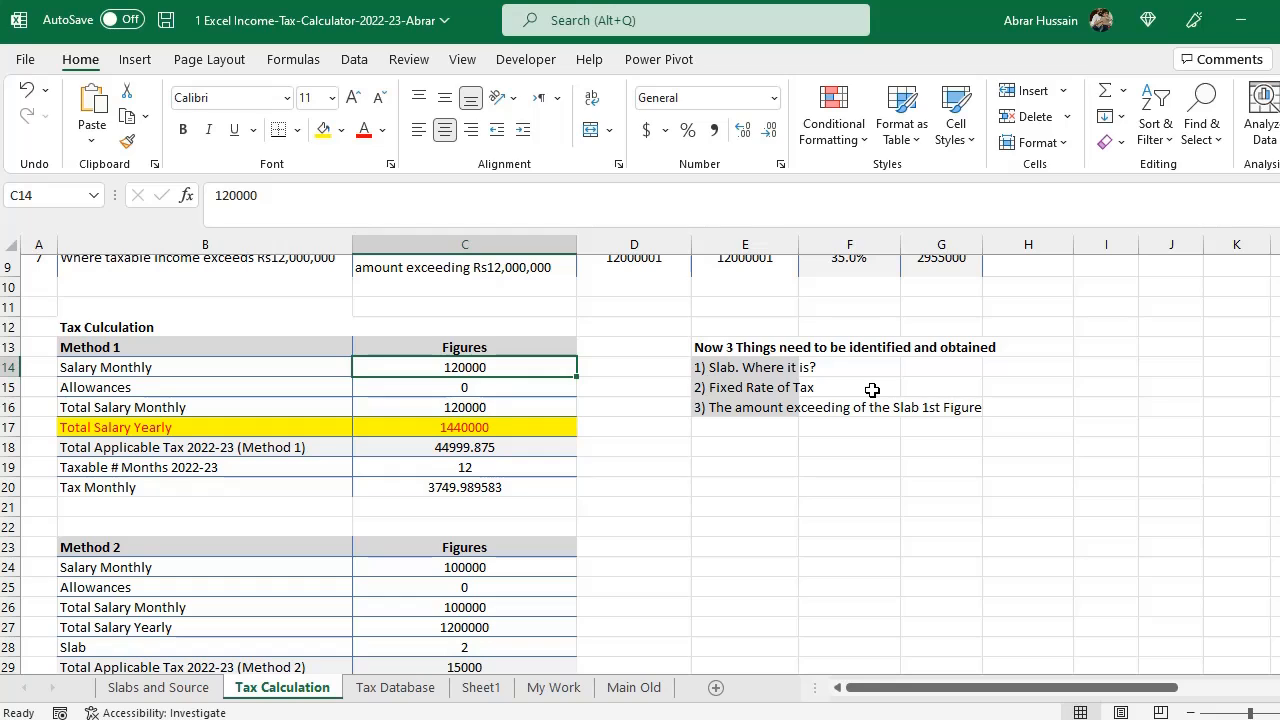
key("Down")
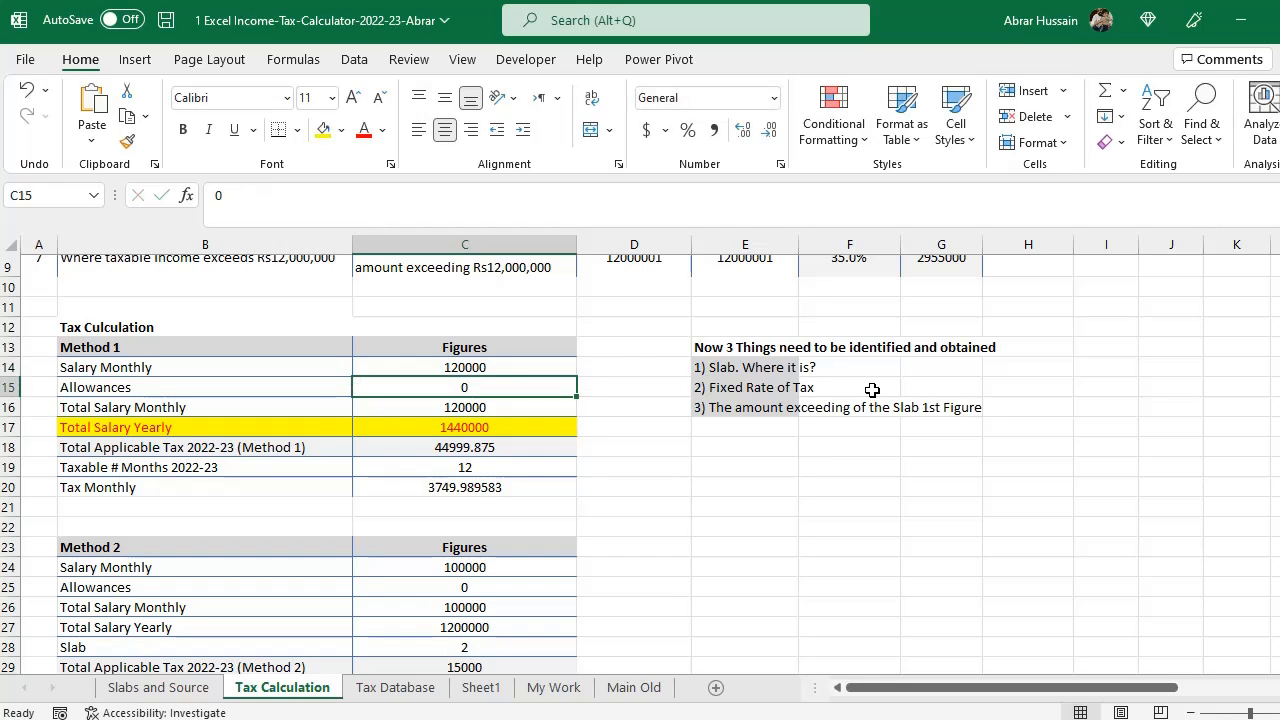
key("Down")
key("Left")
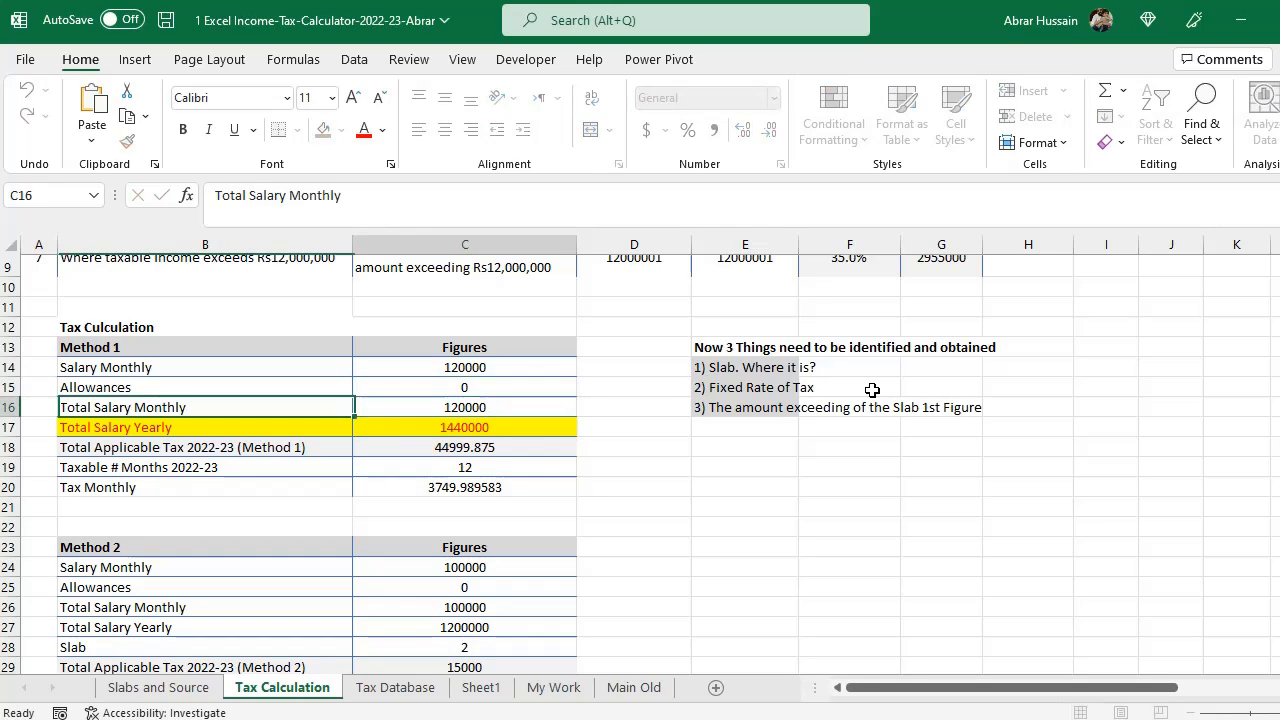
key("Right")
key("F2")
key("Escape")
key("Left")
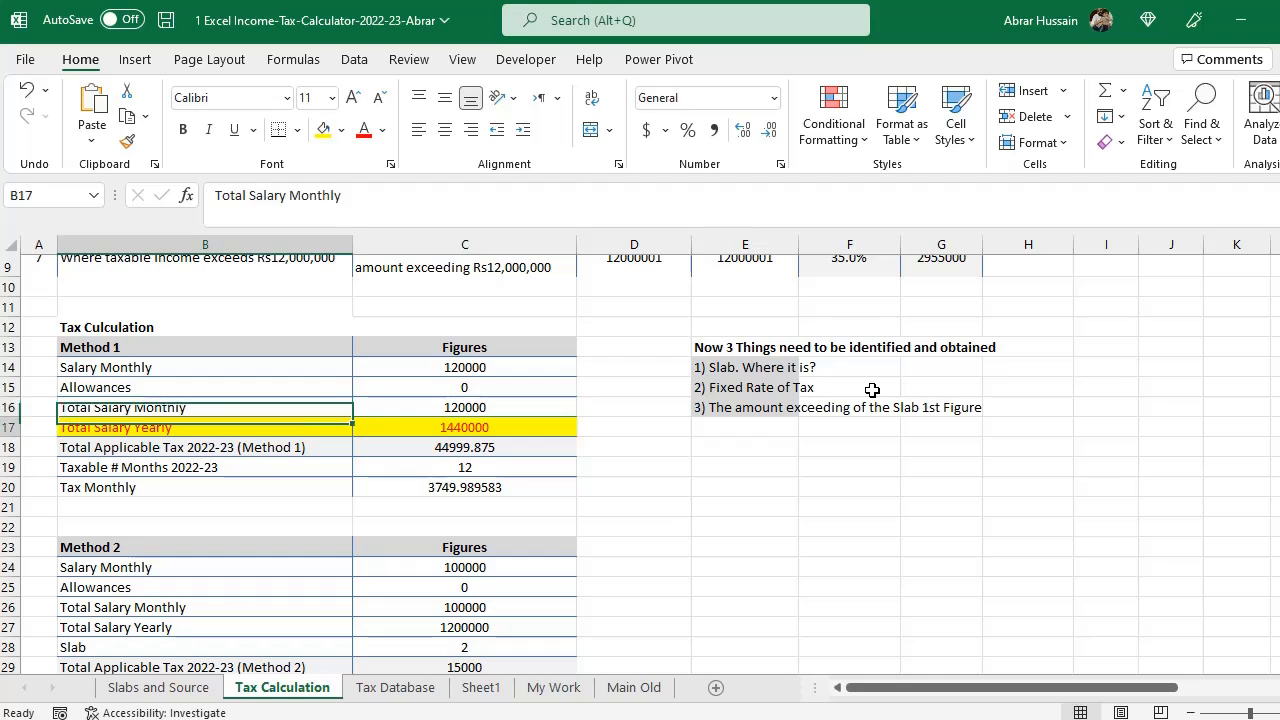
- Examine the Method 1 yearly salary and total tax formulas and compare them with the worked example on the Slabs and Source sheet
key("Down")
key("Right")
type("=C16*12")
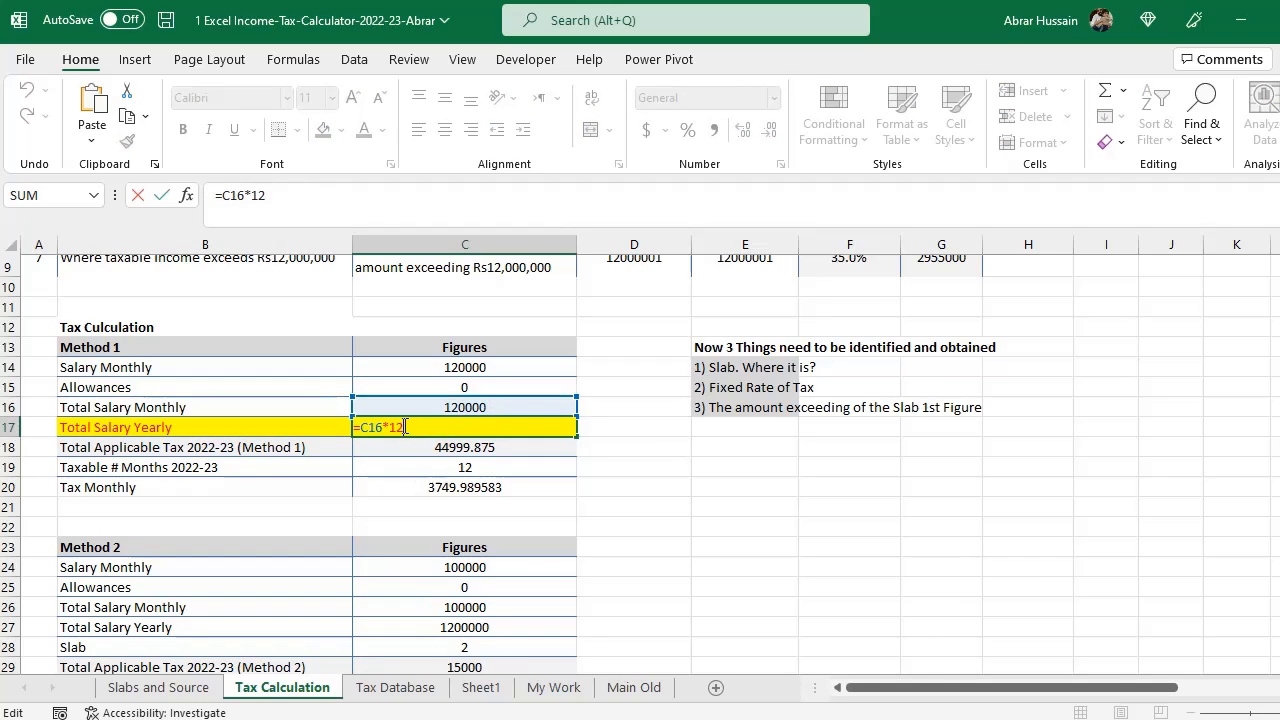
key("Escape")
key("ctrl+Return")
left_click(165, 450)
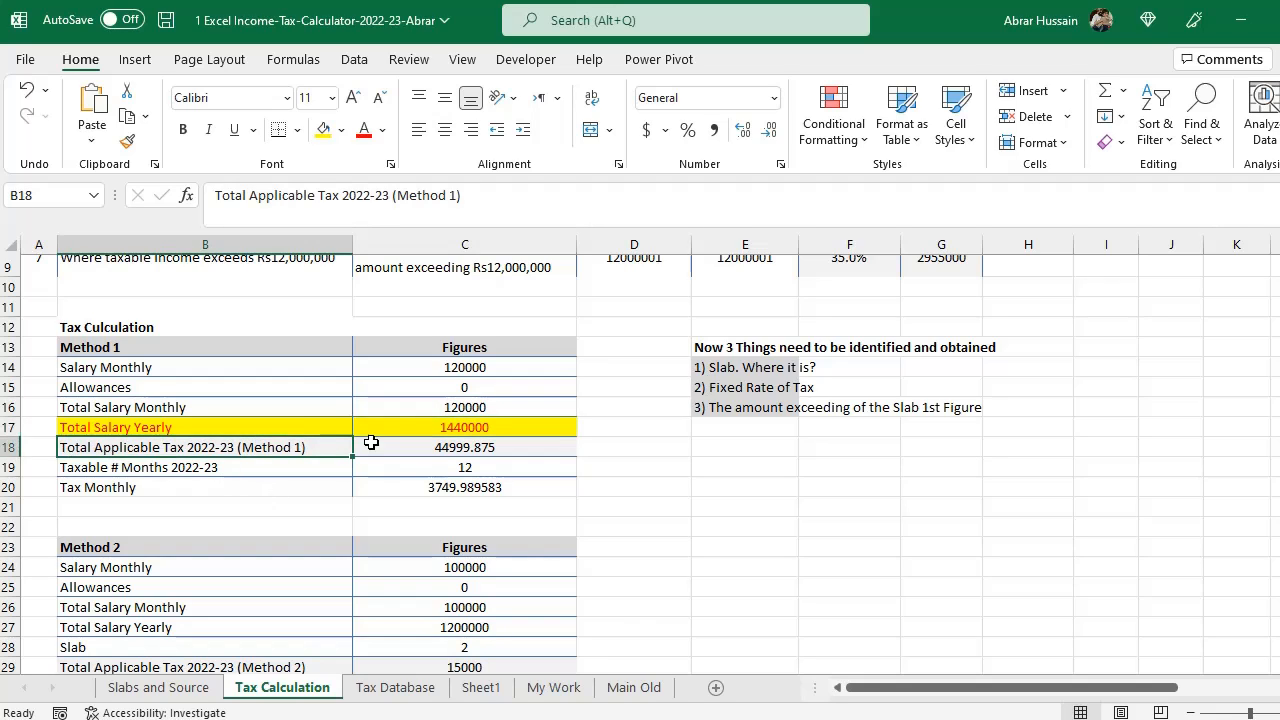
left_click(466, 428)
left_click(452, 449)
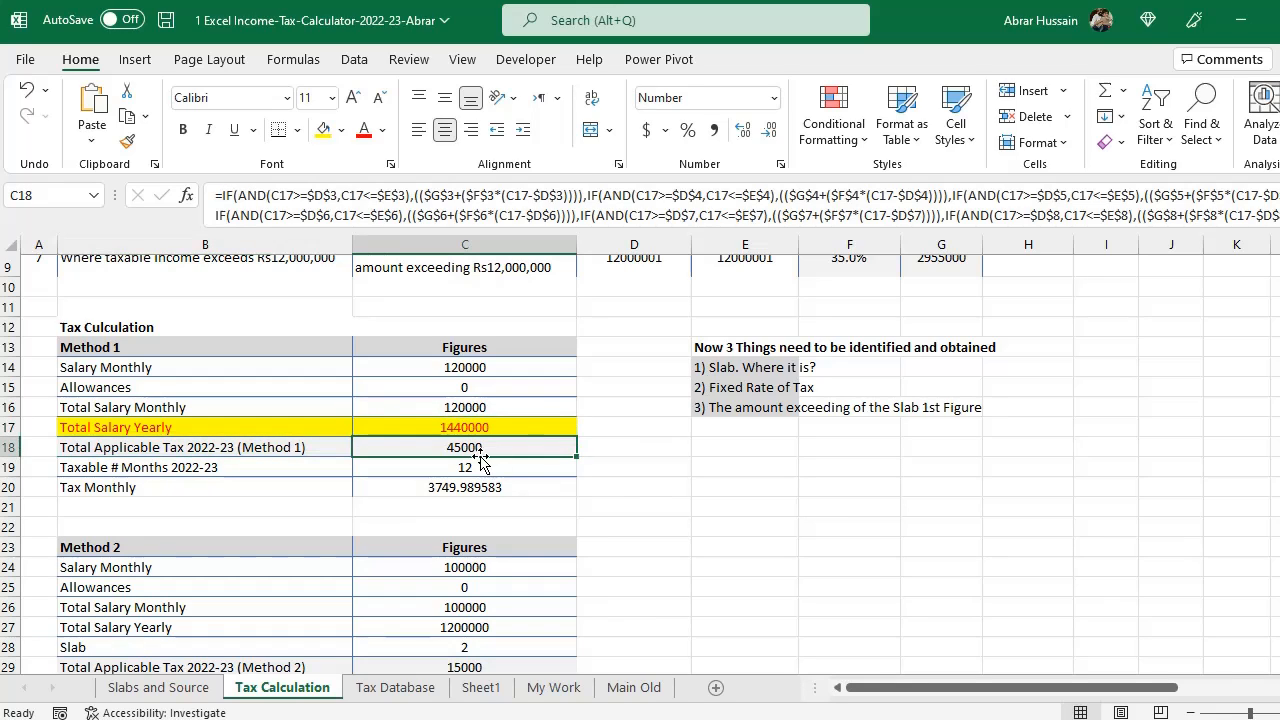
left_click(172, 688)
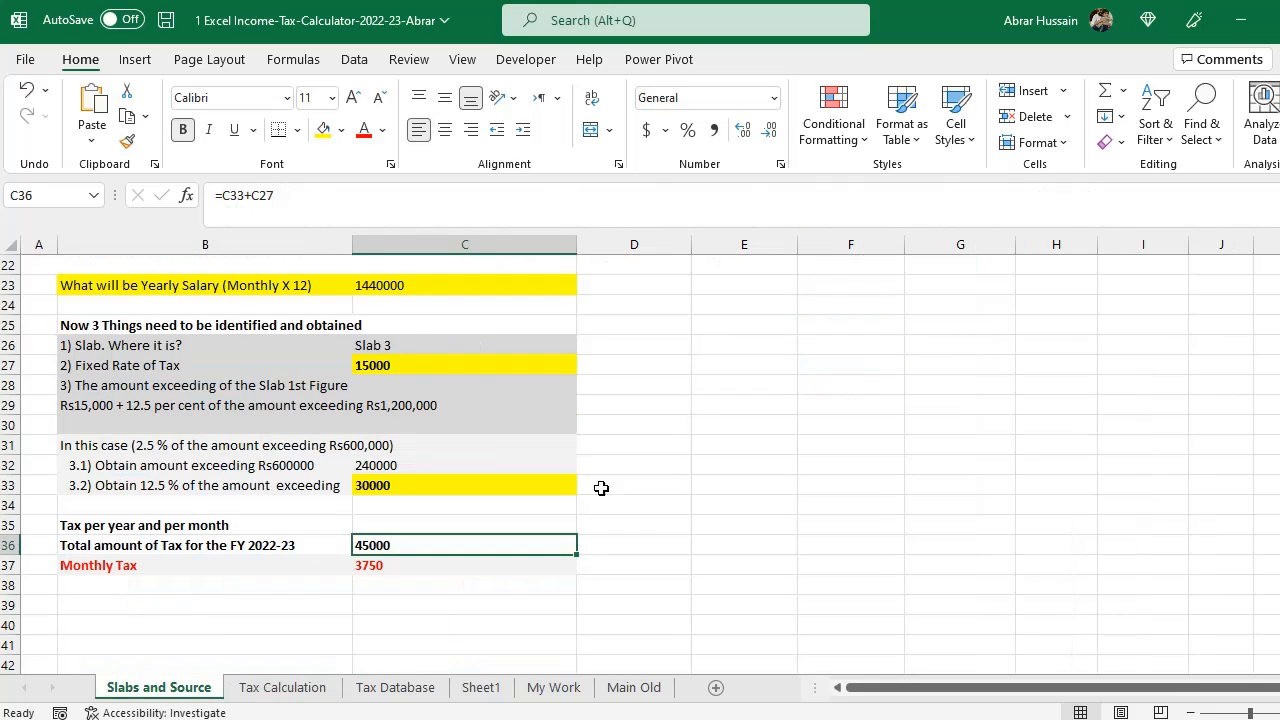
left_click_drag(178, 550, 470, 549)
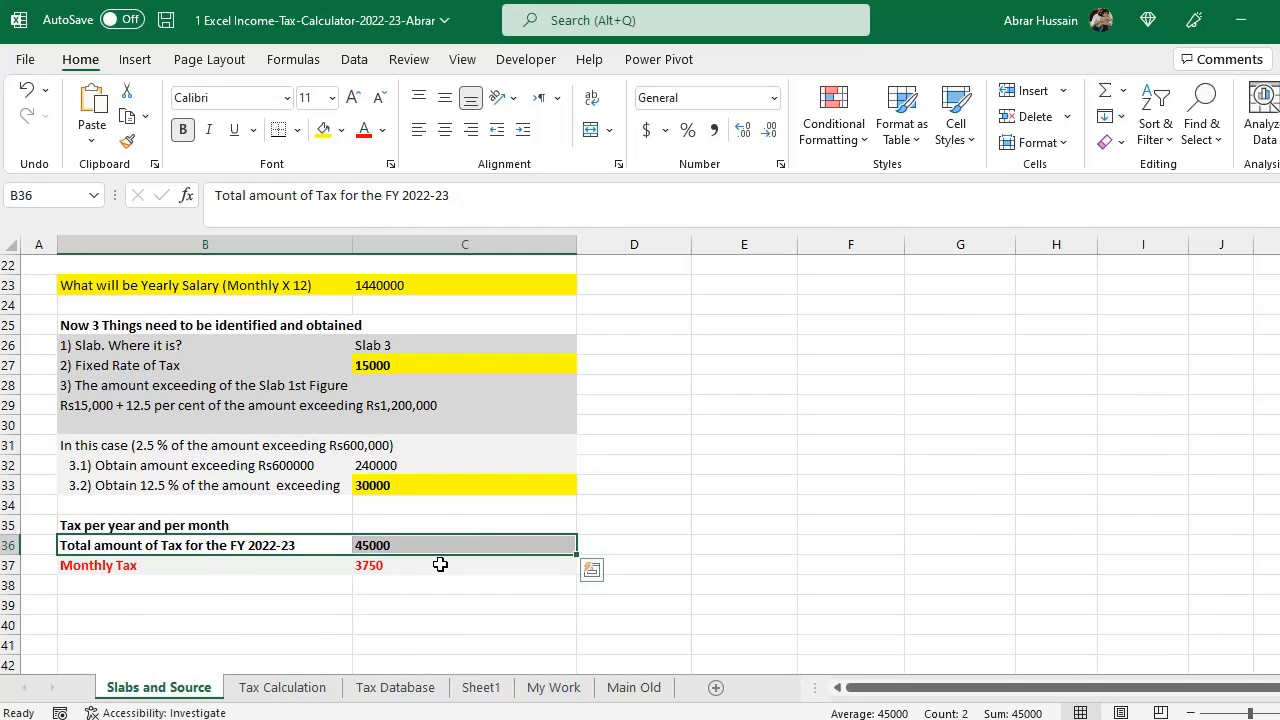
left_click(284, 687)
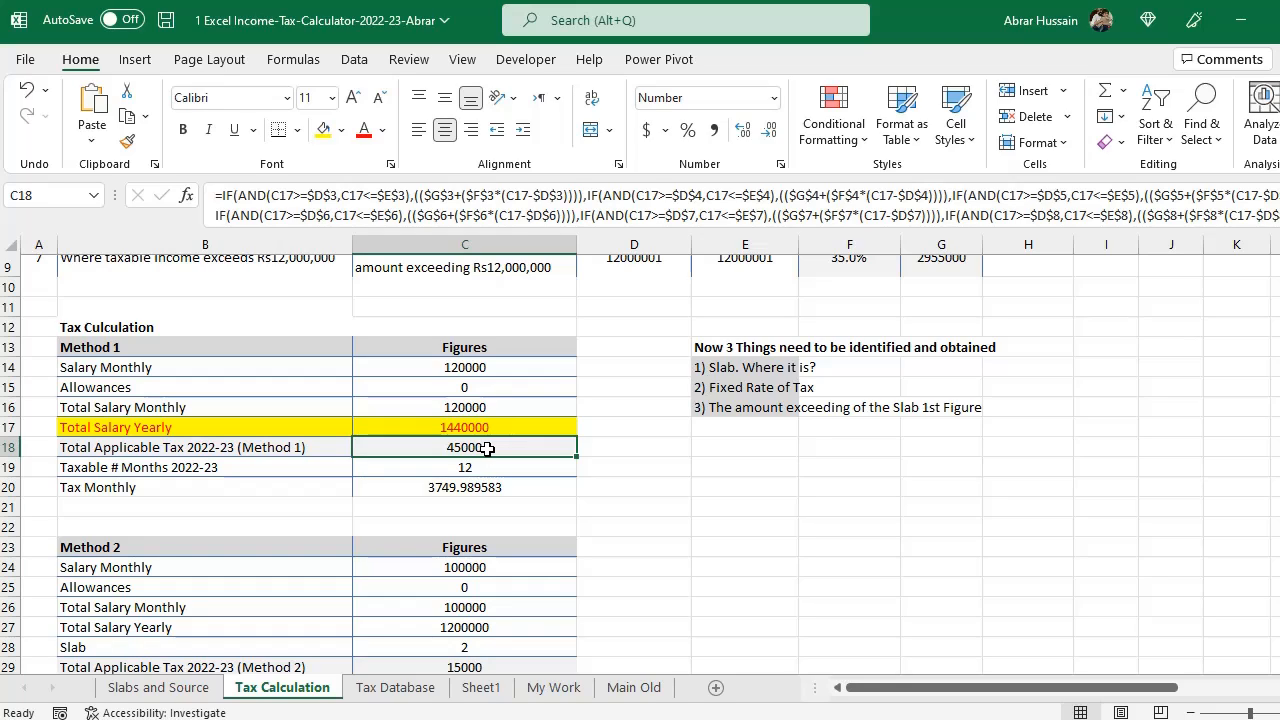
left_click(200, 468)
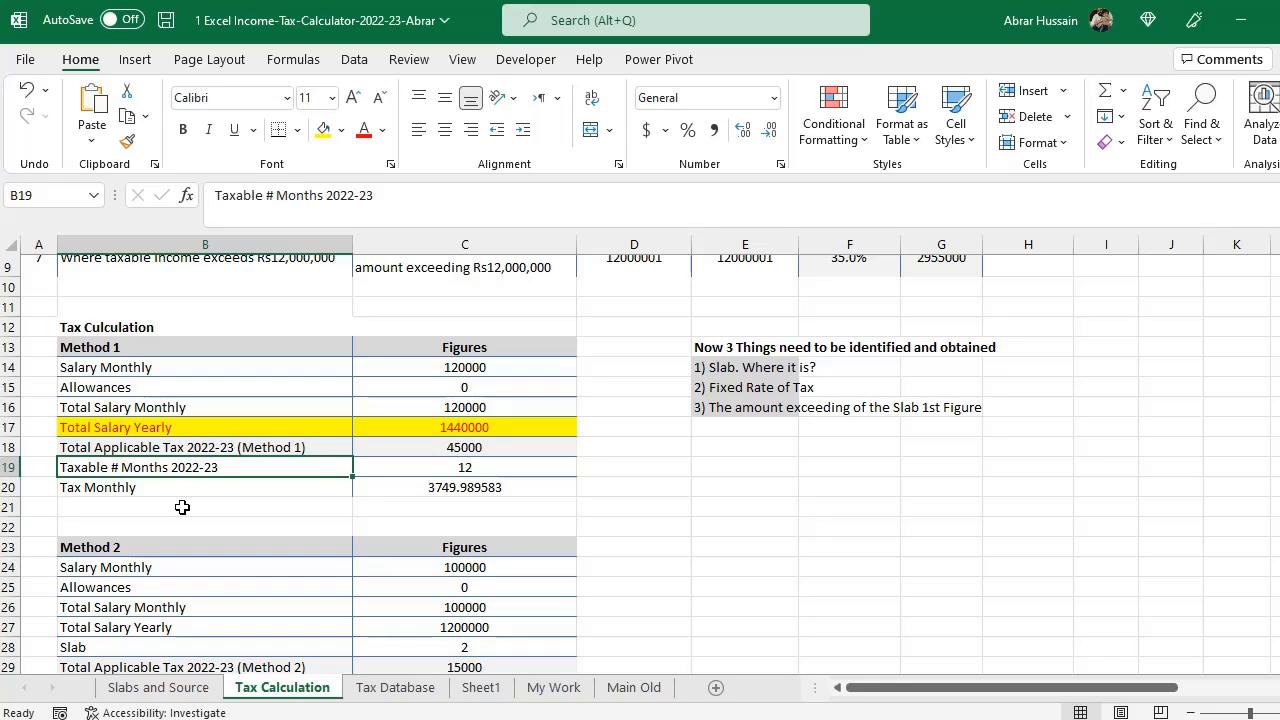
- Enter 1-Sep as the employment start date beside the taxable months row
key("Right")
key("Right")
key("Right")
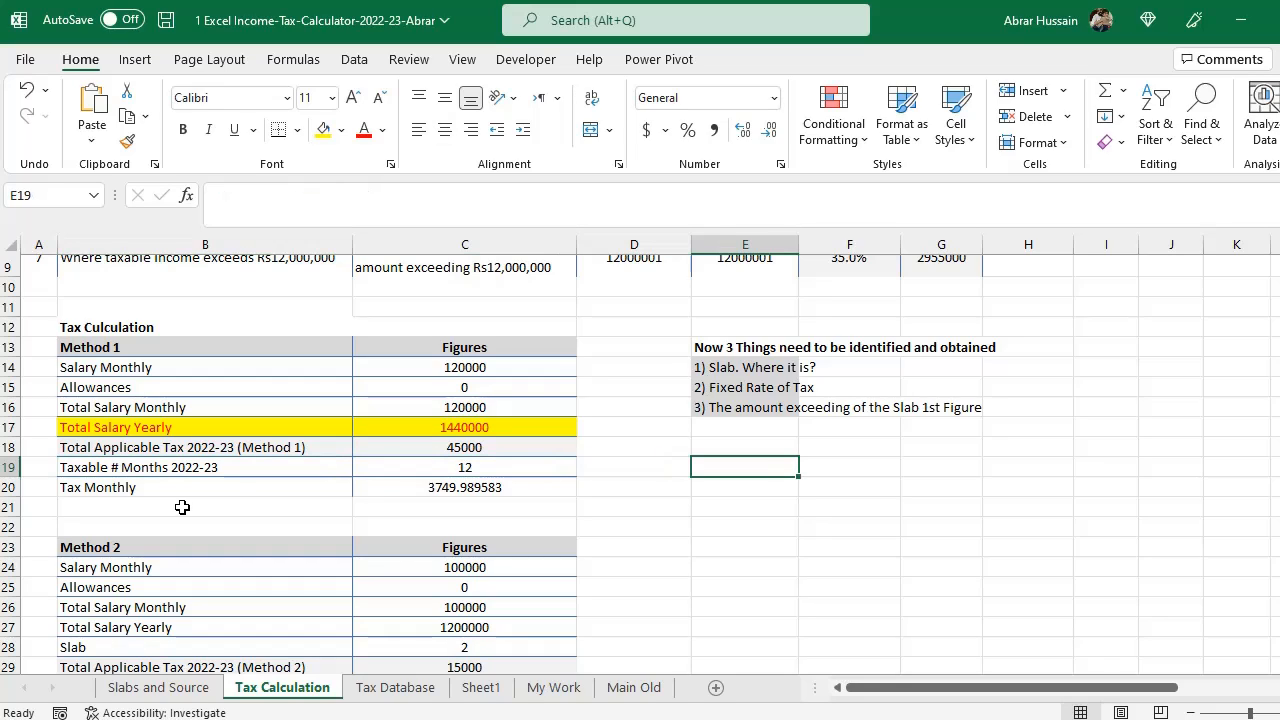
type("1-sep")
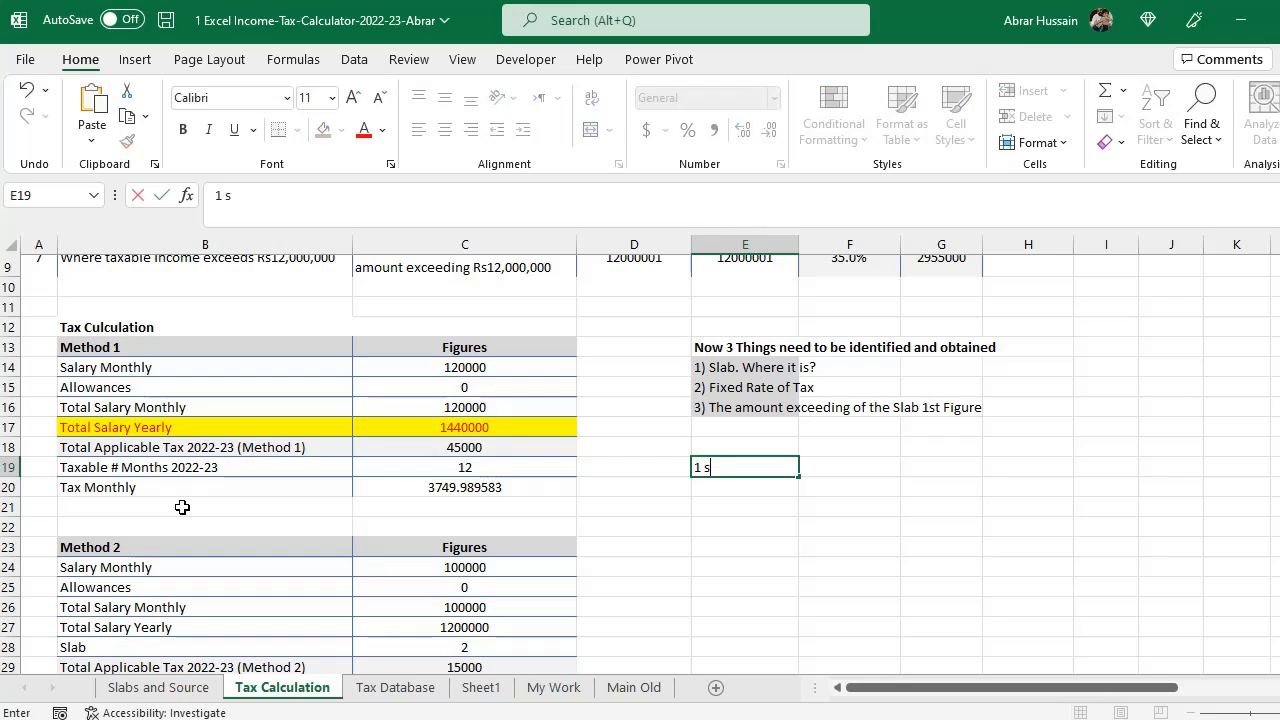
key("Return")
key("Up")
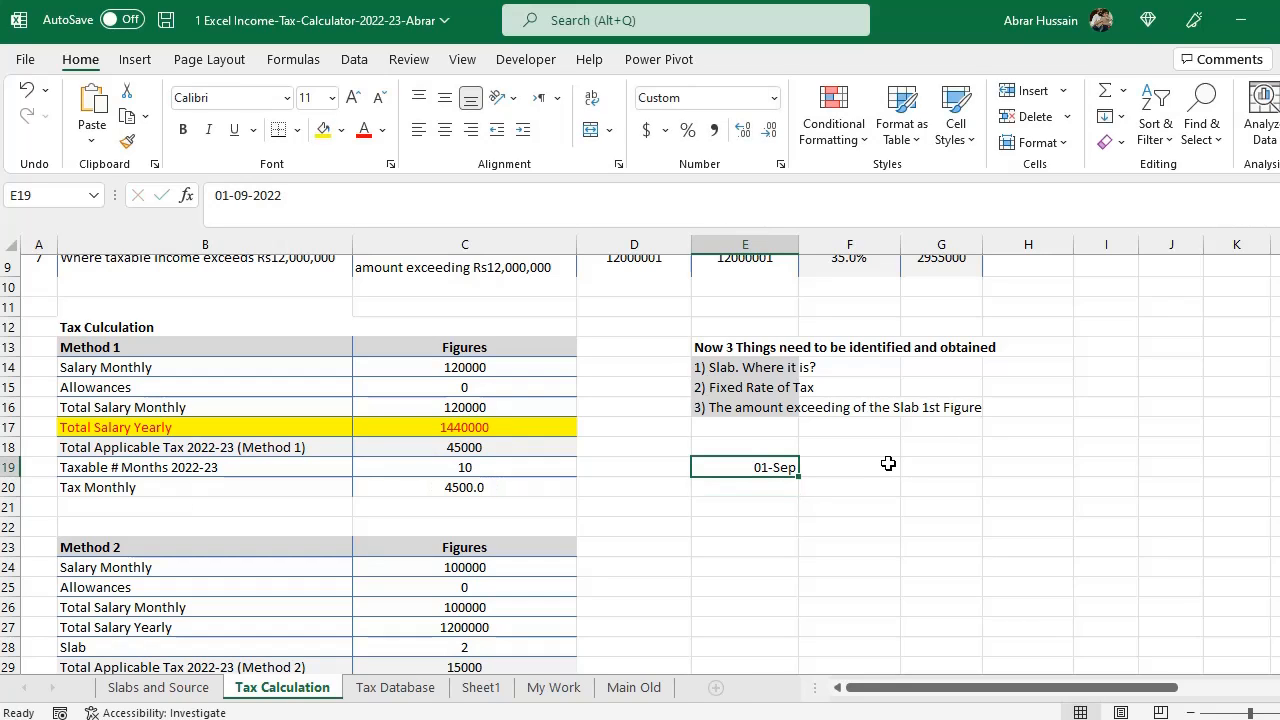
- Change the Method 1 yearly salary formula to the total monthly salary multiplied by 10
left_click(445, 428)
key("F2")
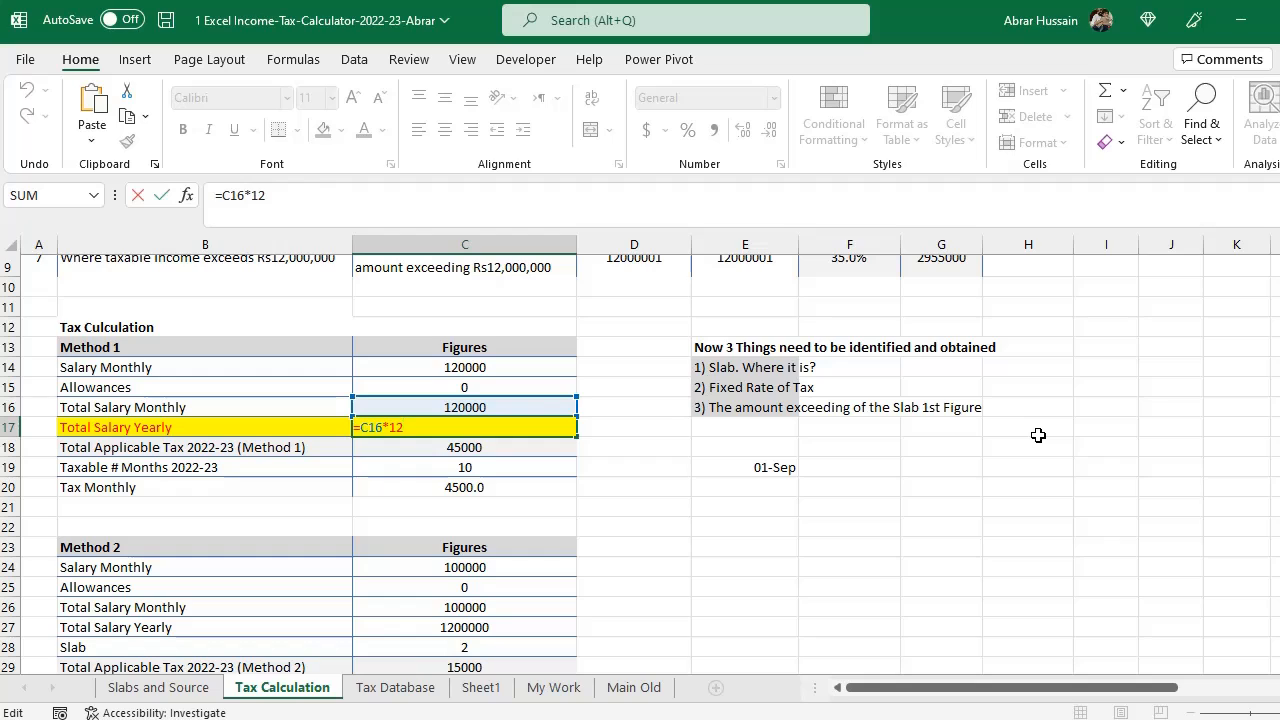
key("BackSpace")
type("0")
left_click(620, 492)
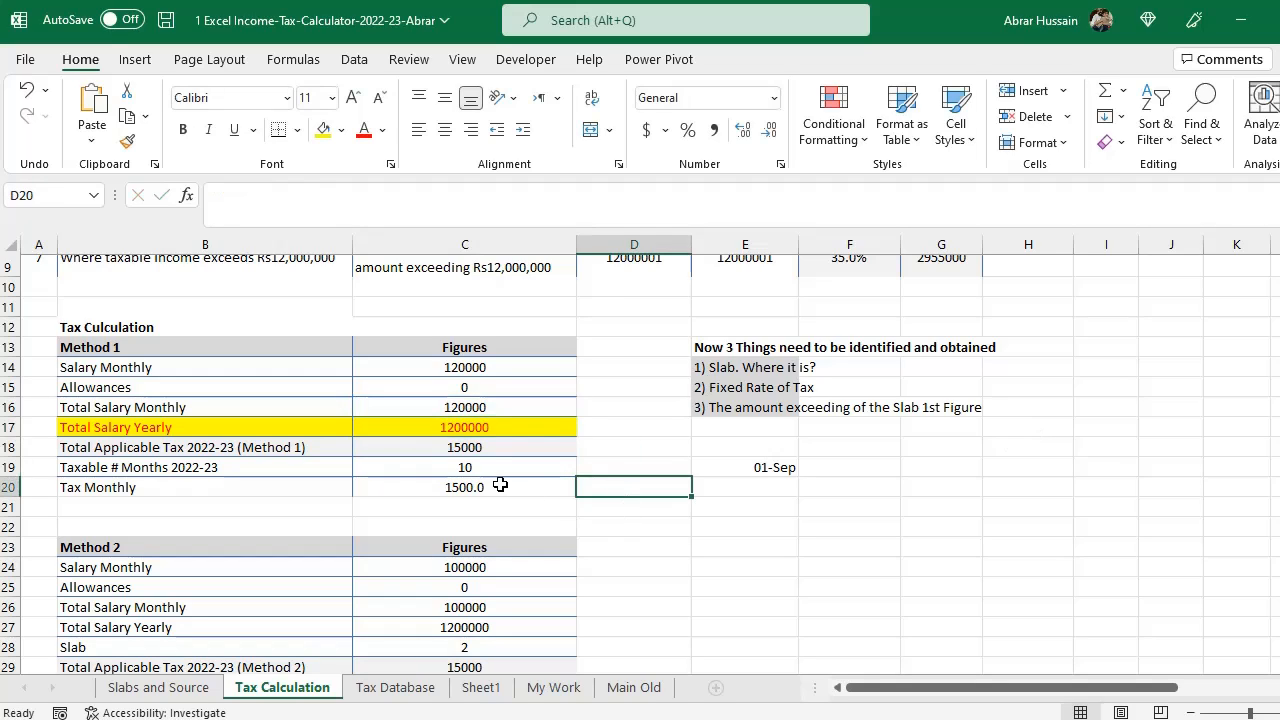
- Set the taxable months for 2022-23 to 10 and check the monthly tax formula dividing total tax by months
left_click(468, 466)
type("10")
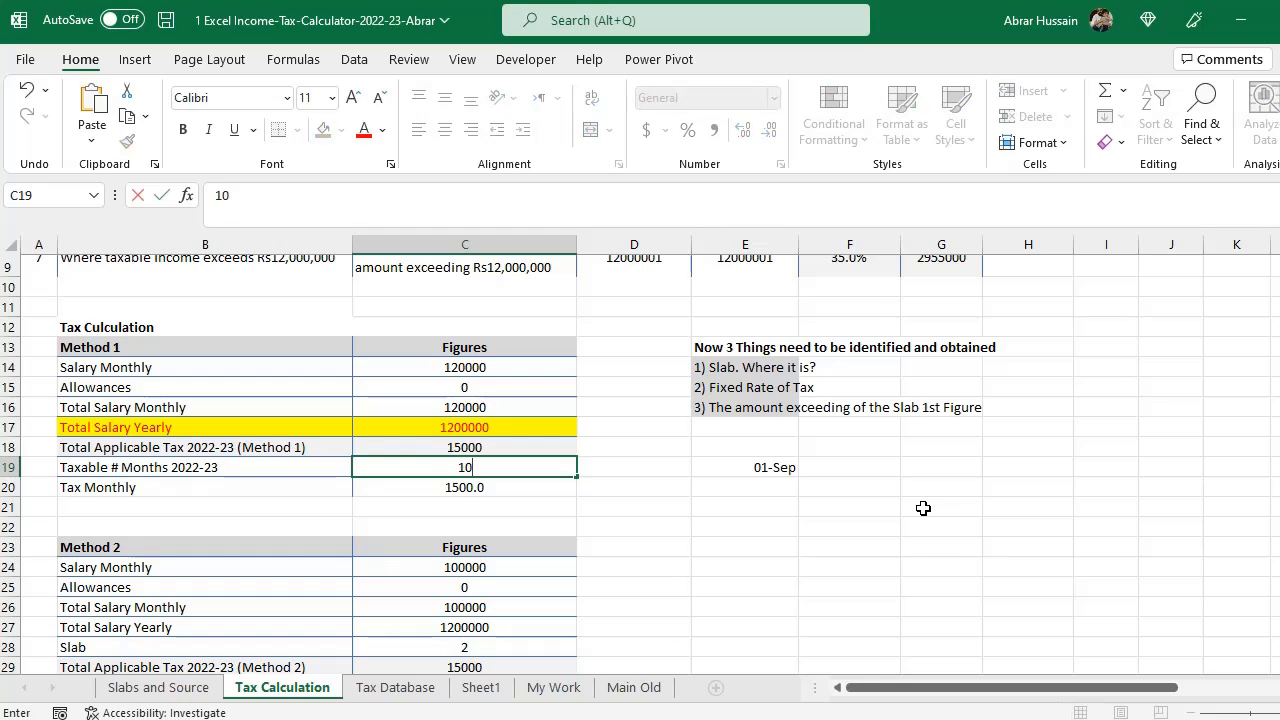
key("Return")
key("F2")
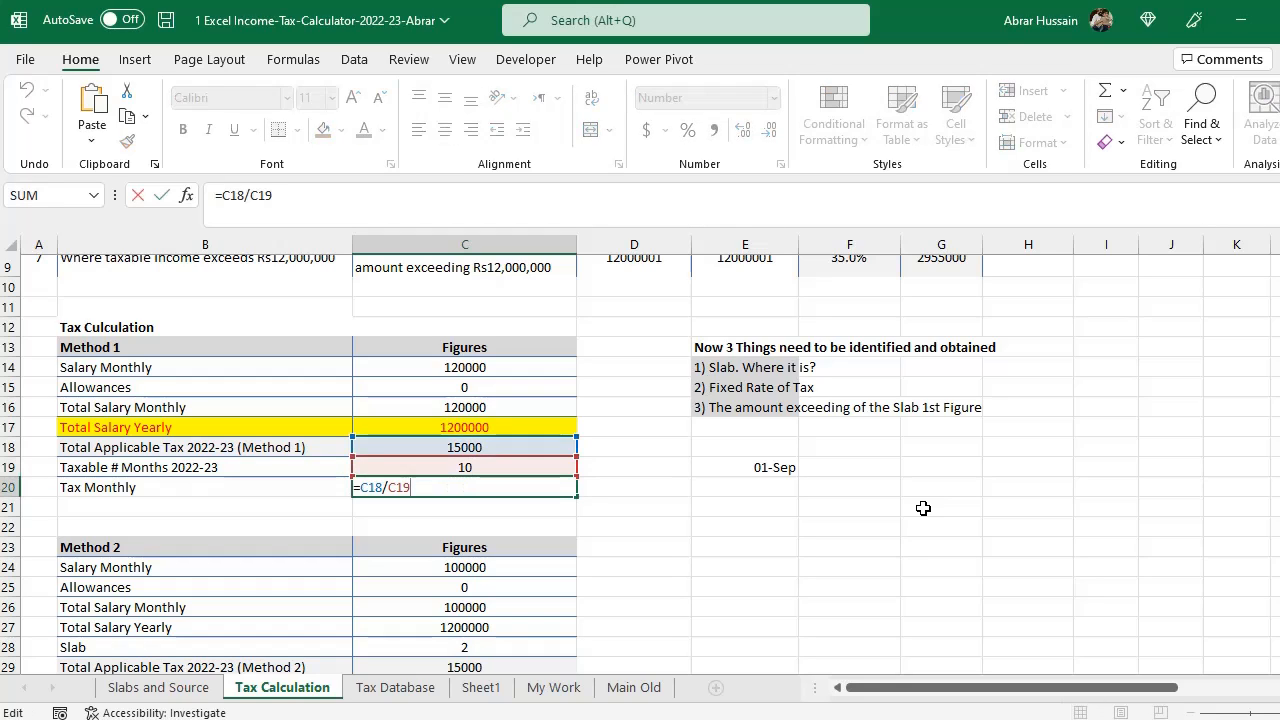
key("Escape")
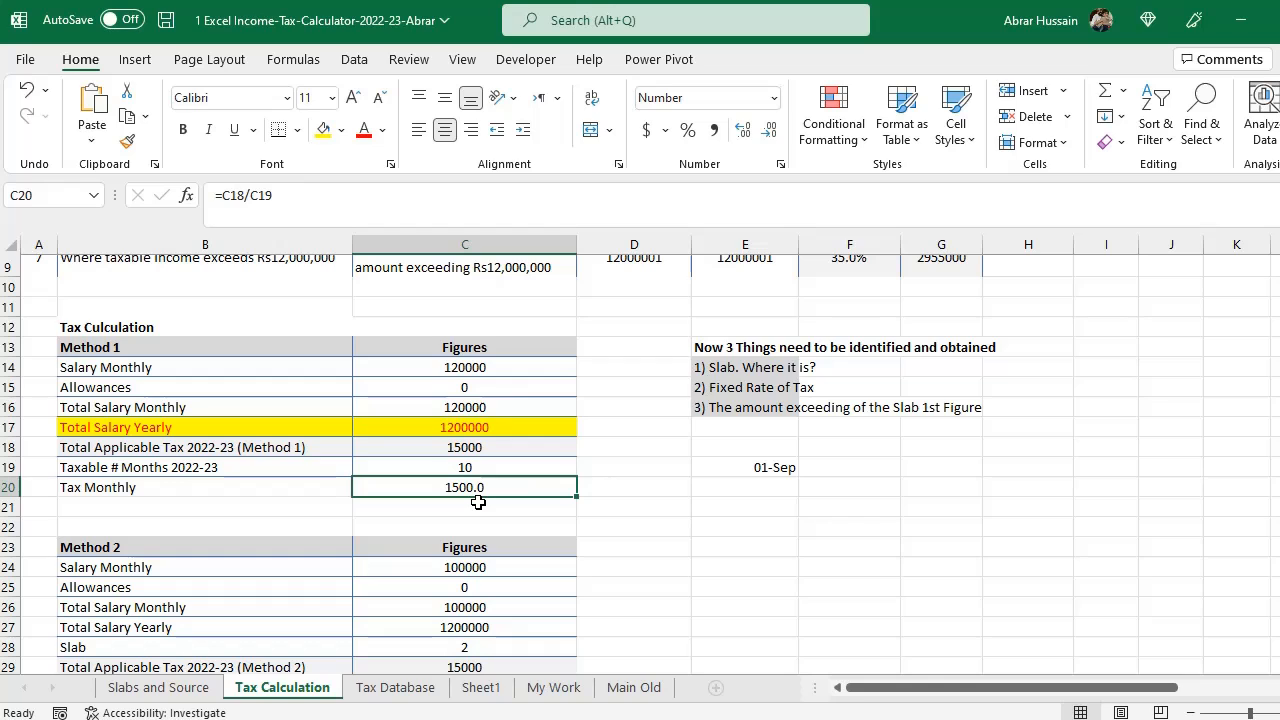
- Compare the Method 1 yearly salary and total tax with the worked example and the 2022-23 slab table
left_click(449, 448)
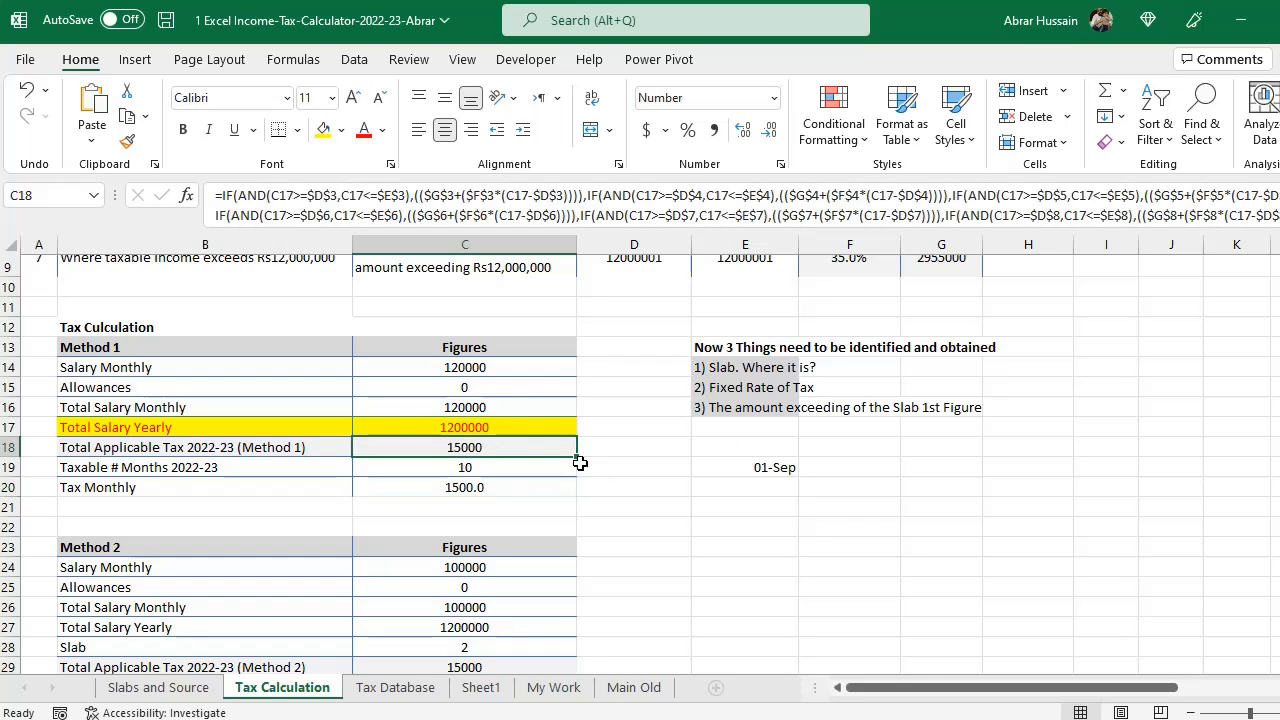
left_click(152, 687)
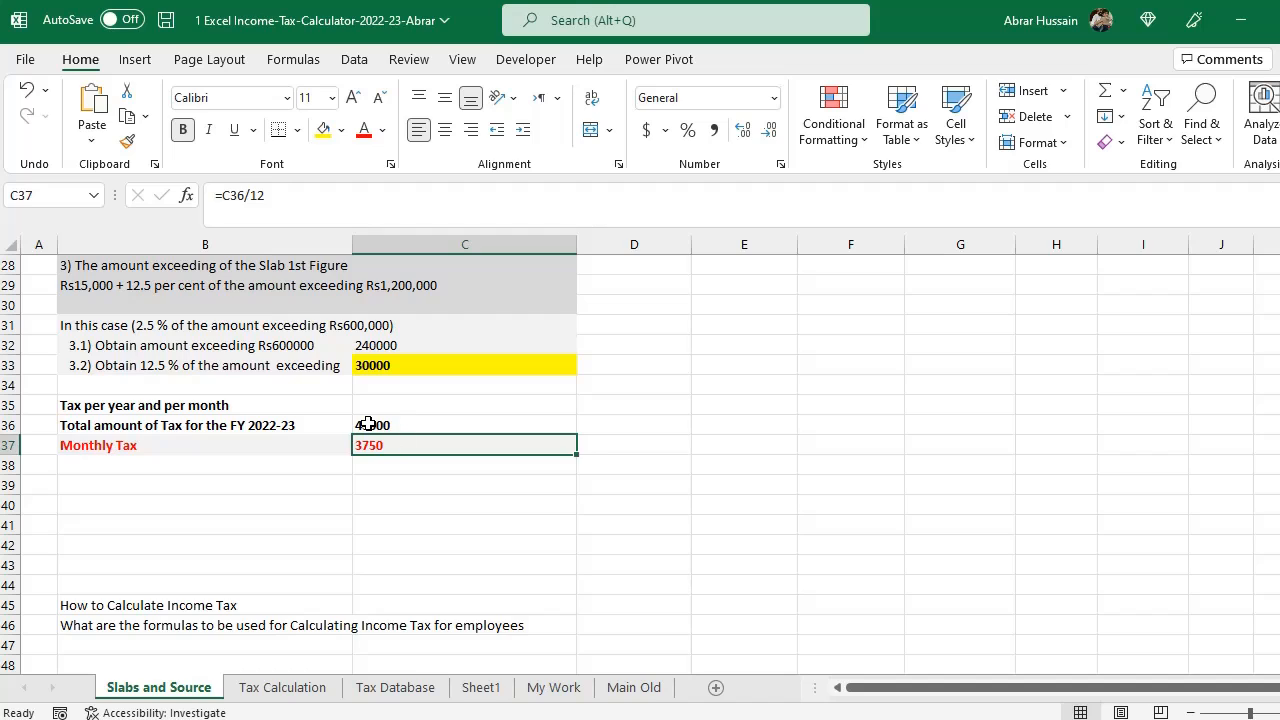
left_click(410, 423)
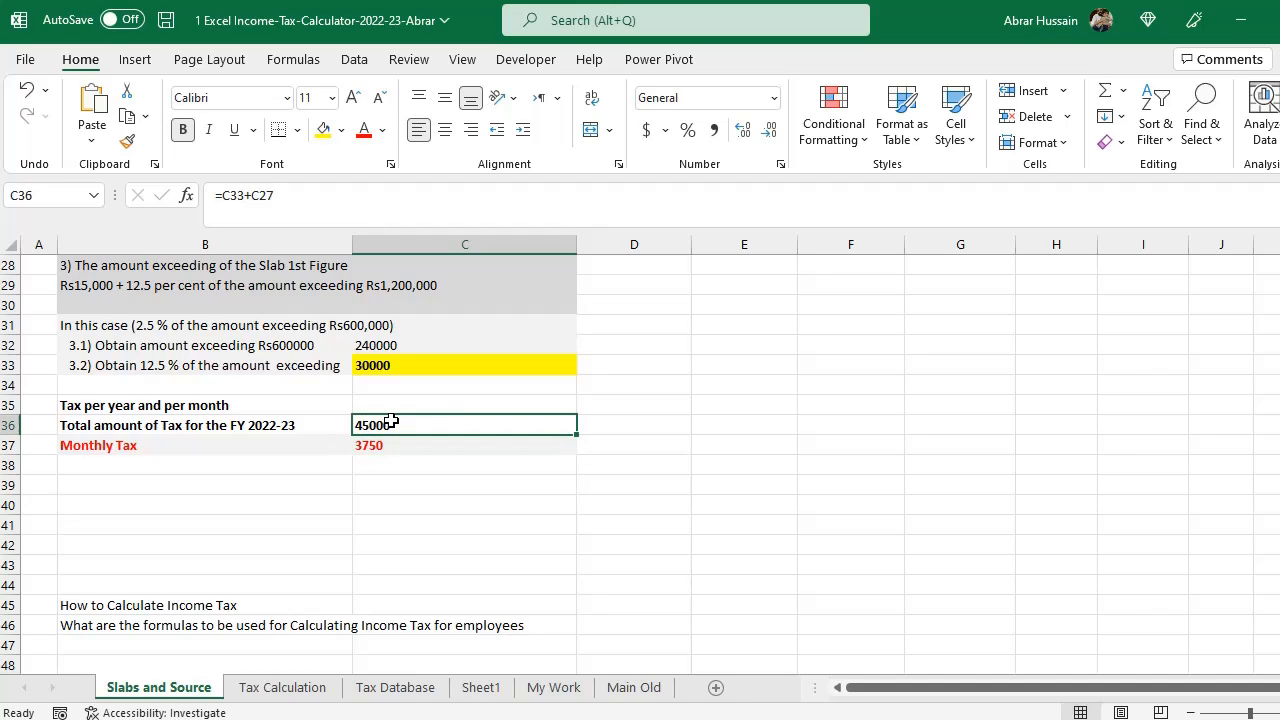
left_click(295, 687)
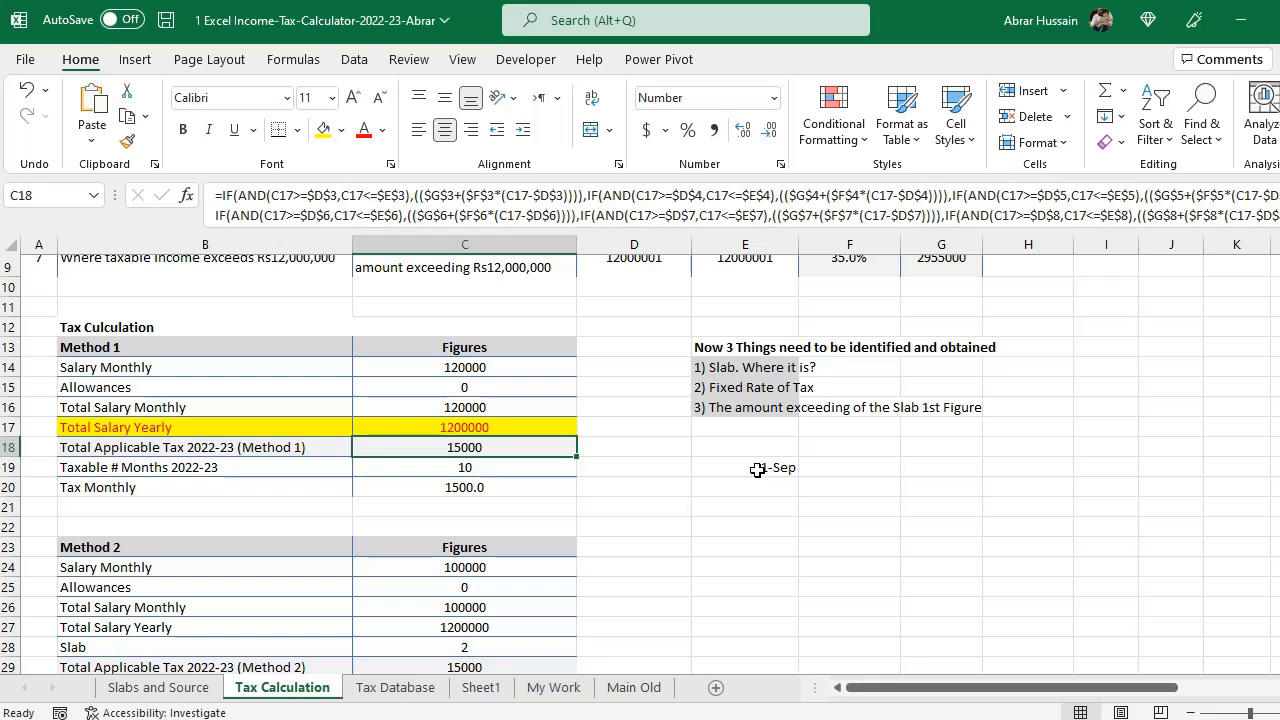
left_click(197, 429)
left_click_drag(197, 429, 494, 428)
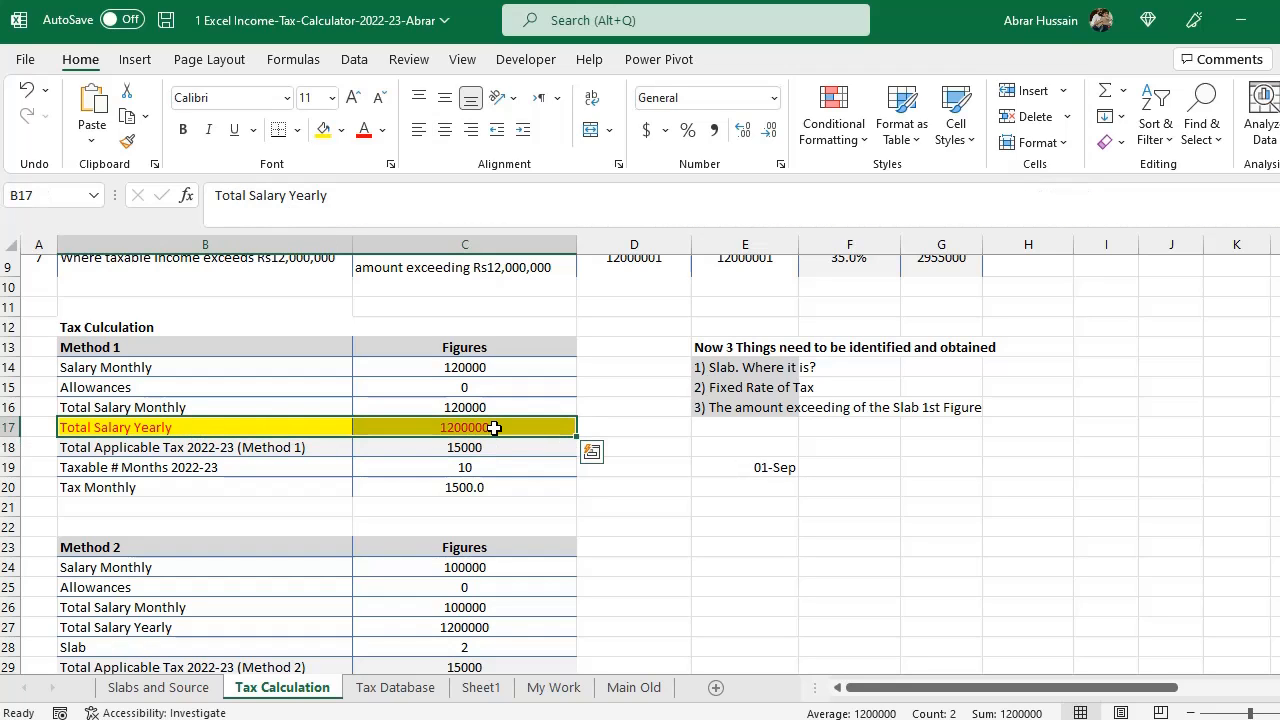
scroll(494, 428, "up", 3)
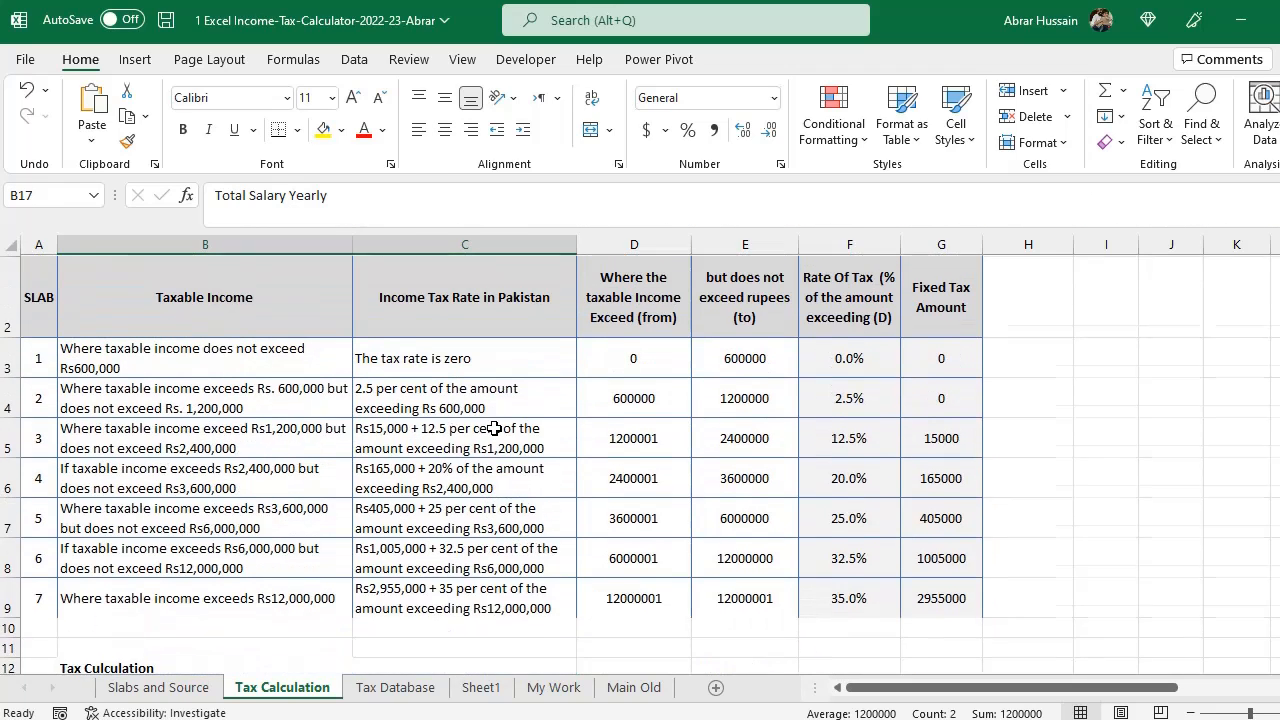
left_click_drag(30, 462, 901, 445)
left_click_drag(30, 417, 940, 415)
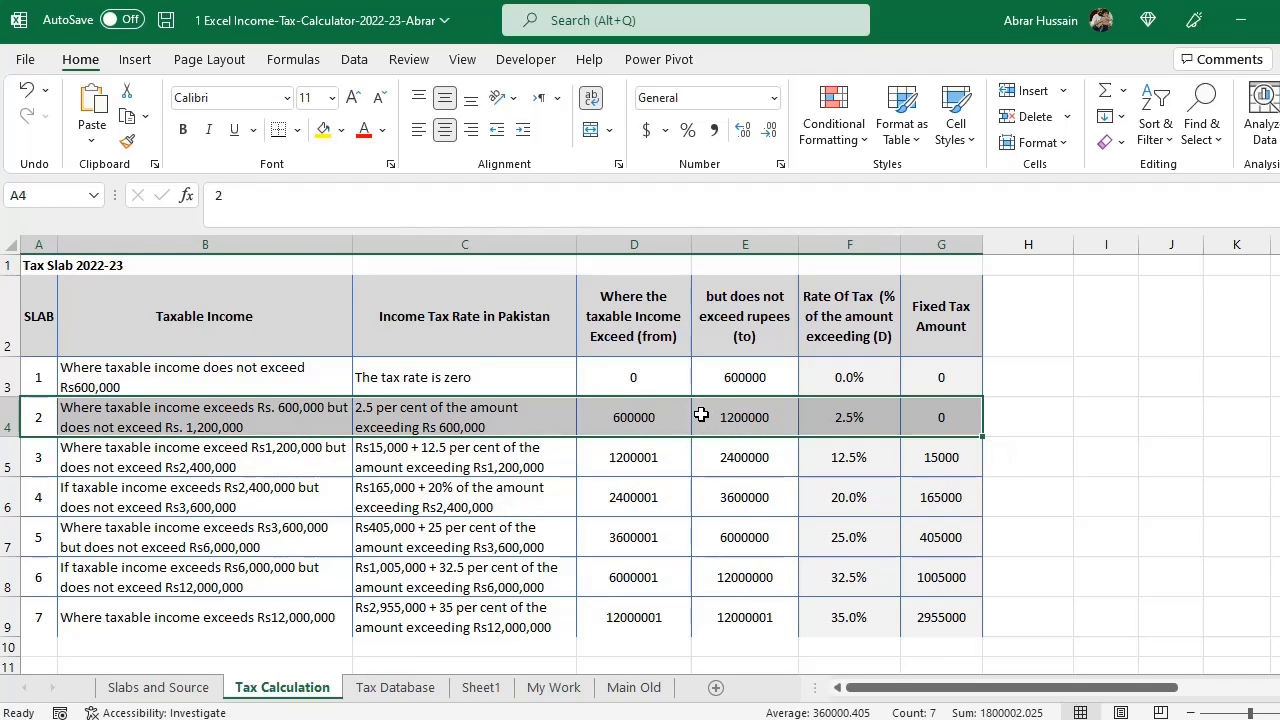
scroll(709, 553, "down", 3)
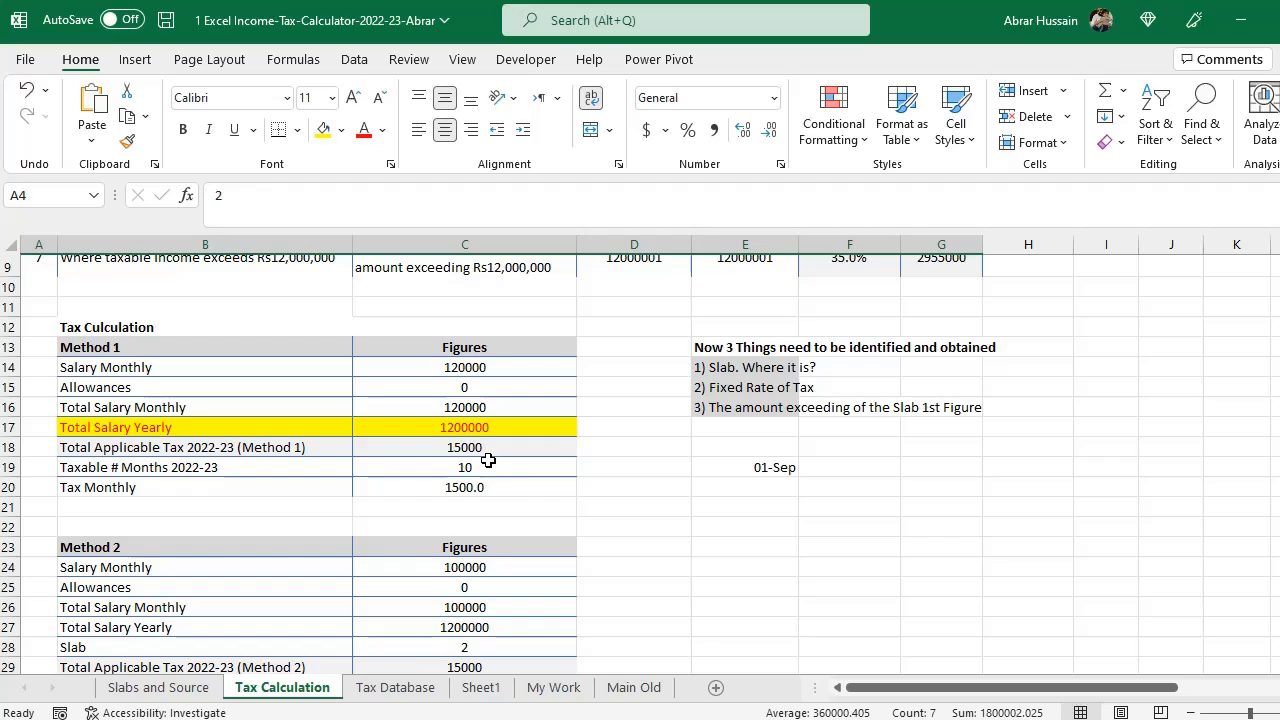
left_click(472, 428)
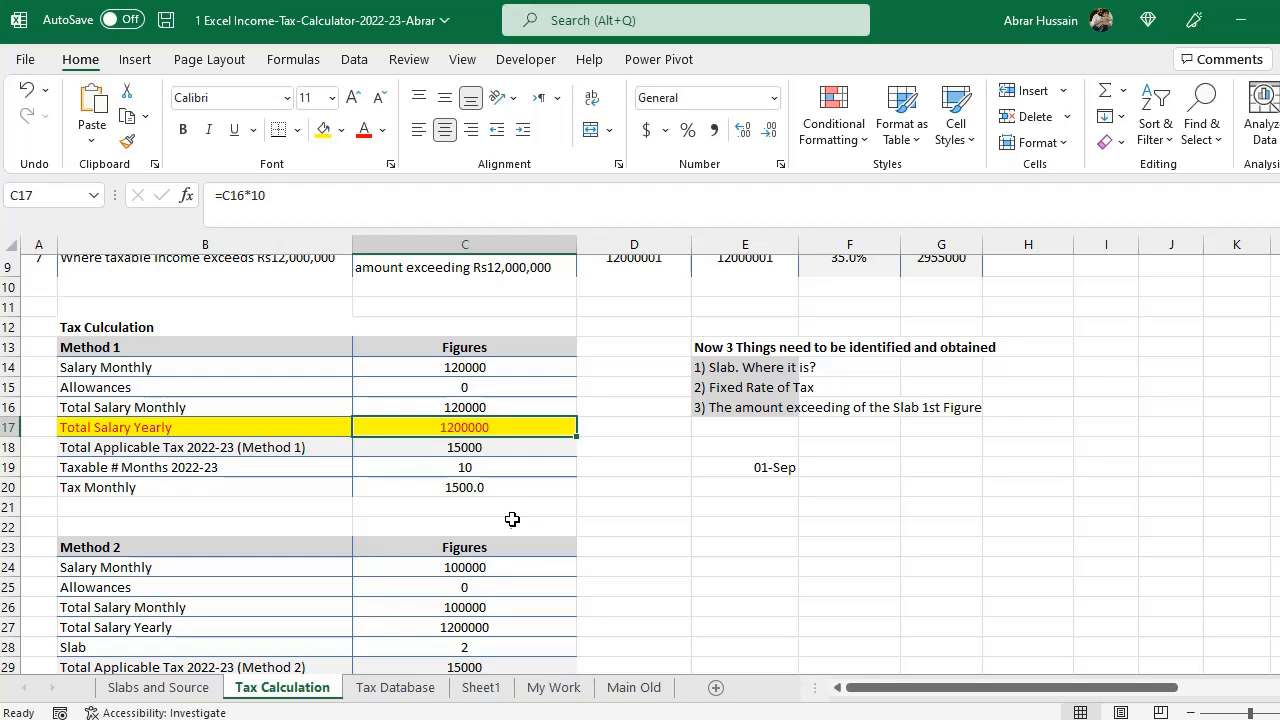
- Examine the Method 1 cells for yearly salary, total applicable tax and monthly tax formulas
scroll(508, 522, "up", 1)
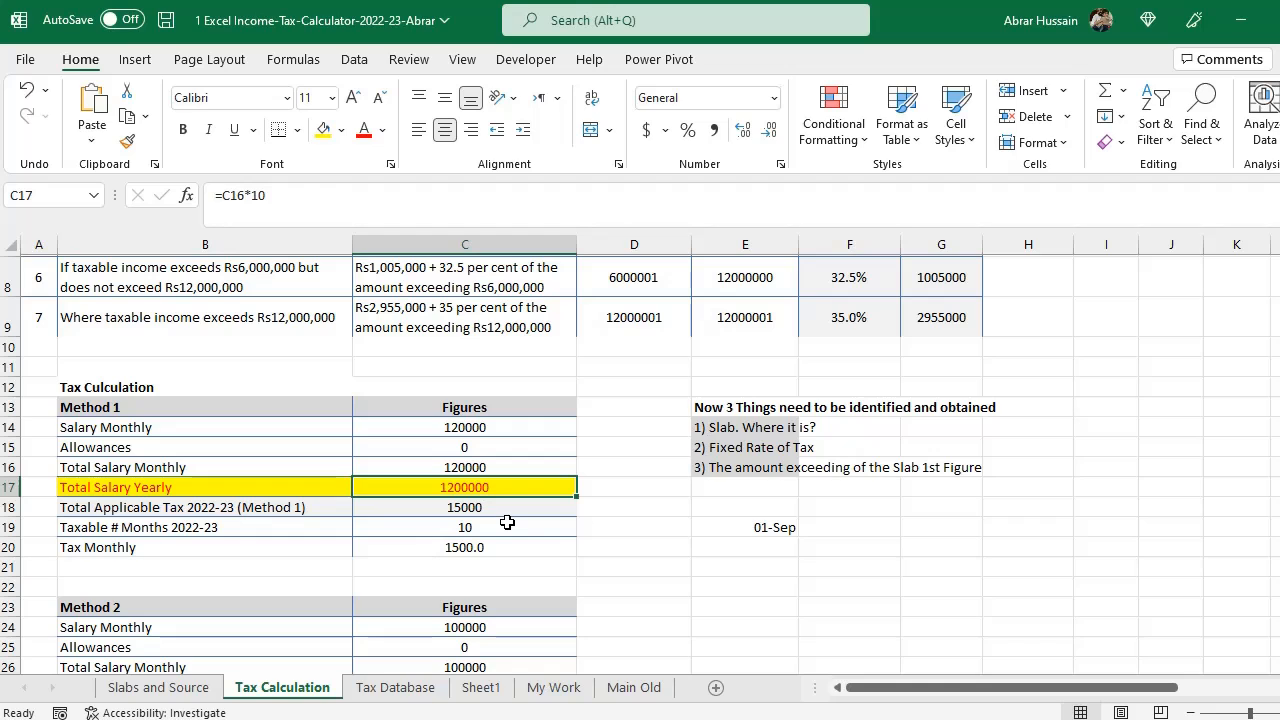
left_click(480, 510)
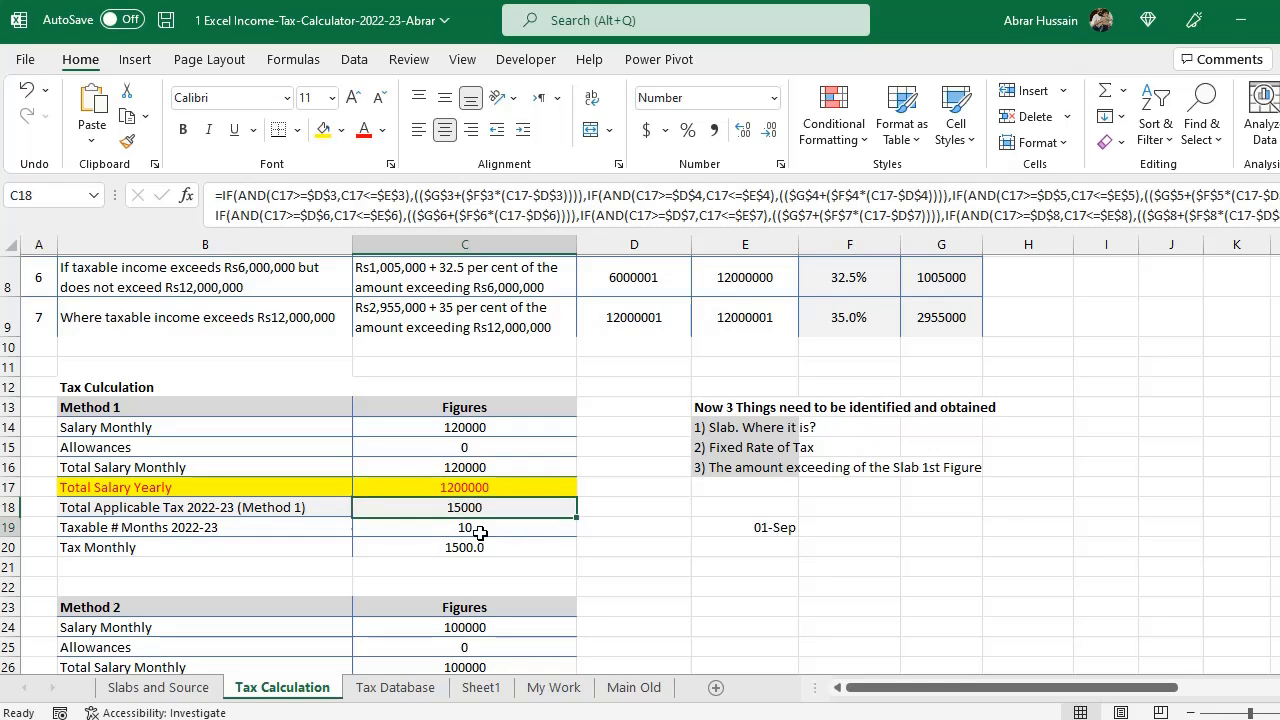
left_click(482, 487)
double_click(482, 487)
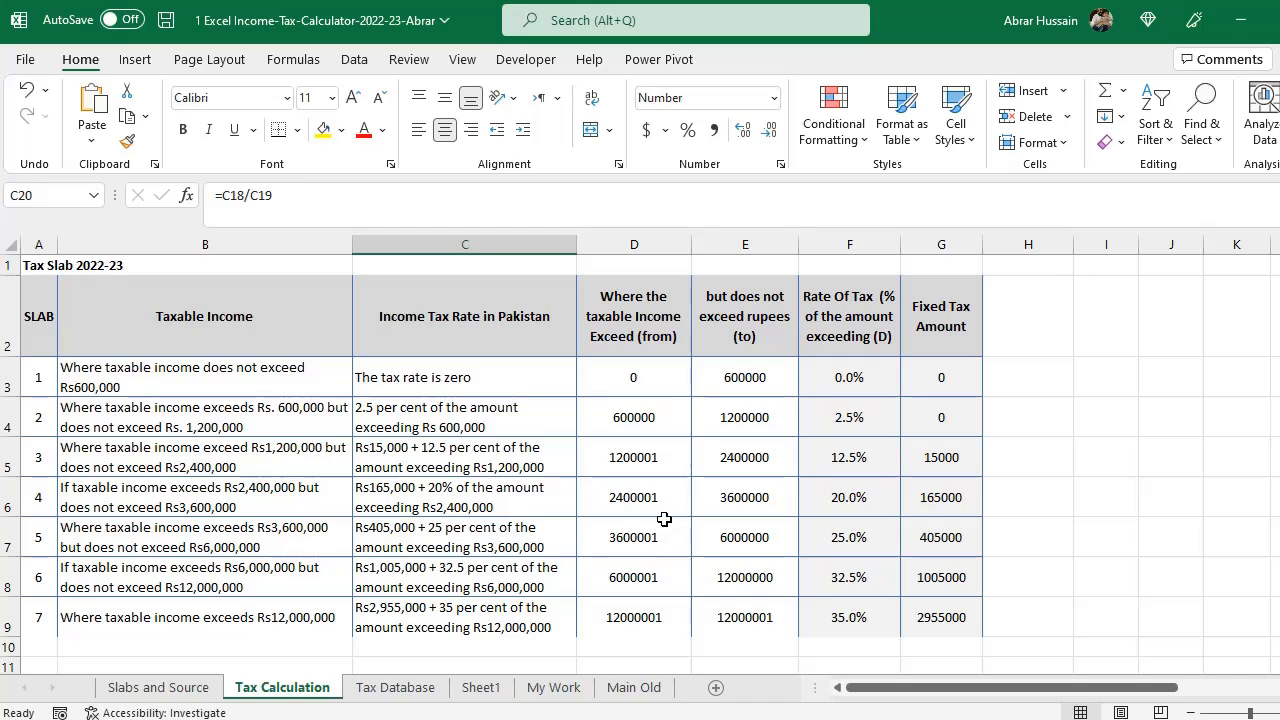
scroll(662, 520, "down", 2)
scroll(658, 523, "down", 2)
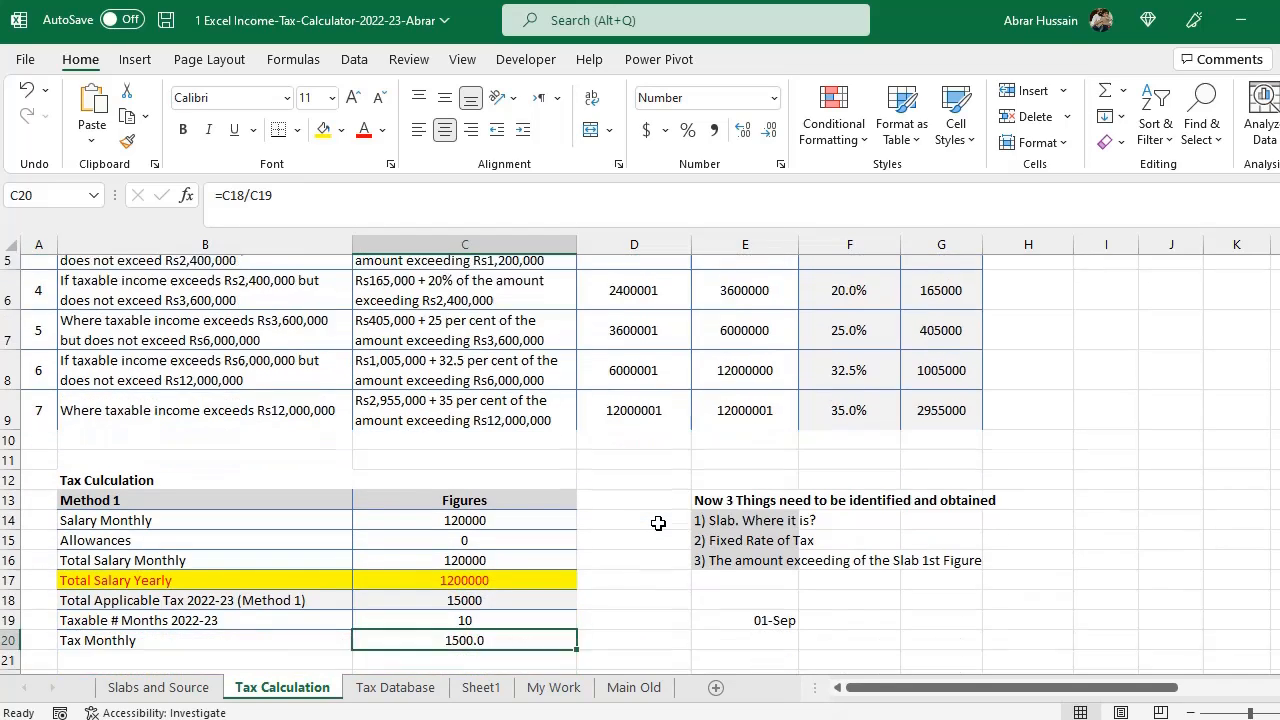
left_click(443, 488)
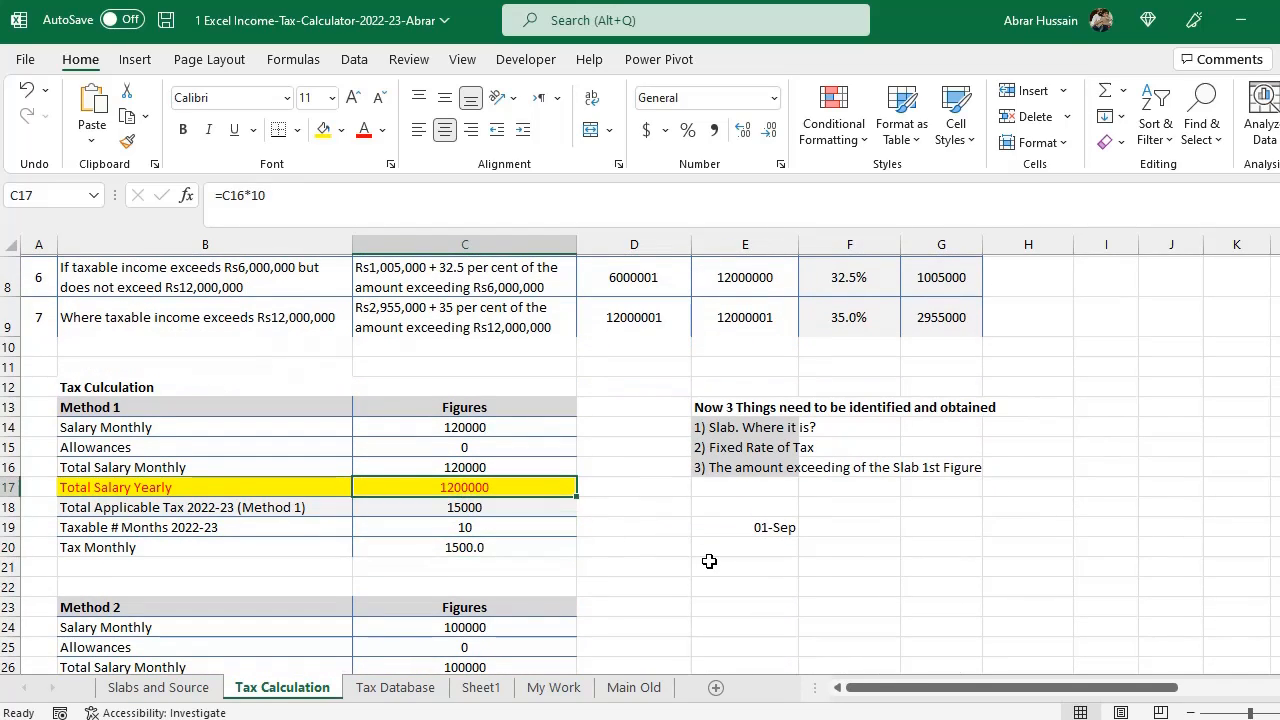
- Copy the Method 1 nested IF tax formula into a blank Word document, then return to the Excel workbook
left_click(484, 505)
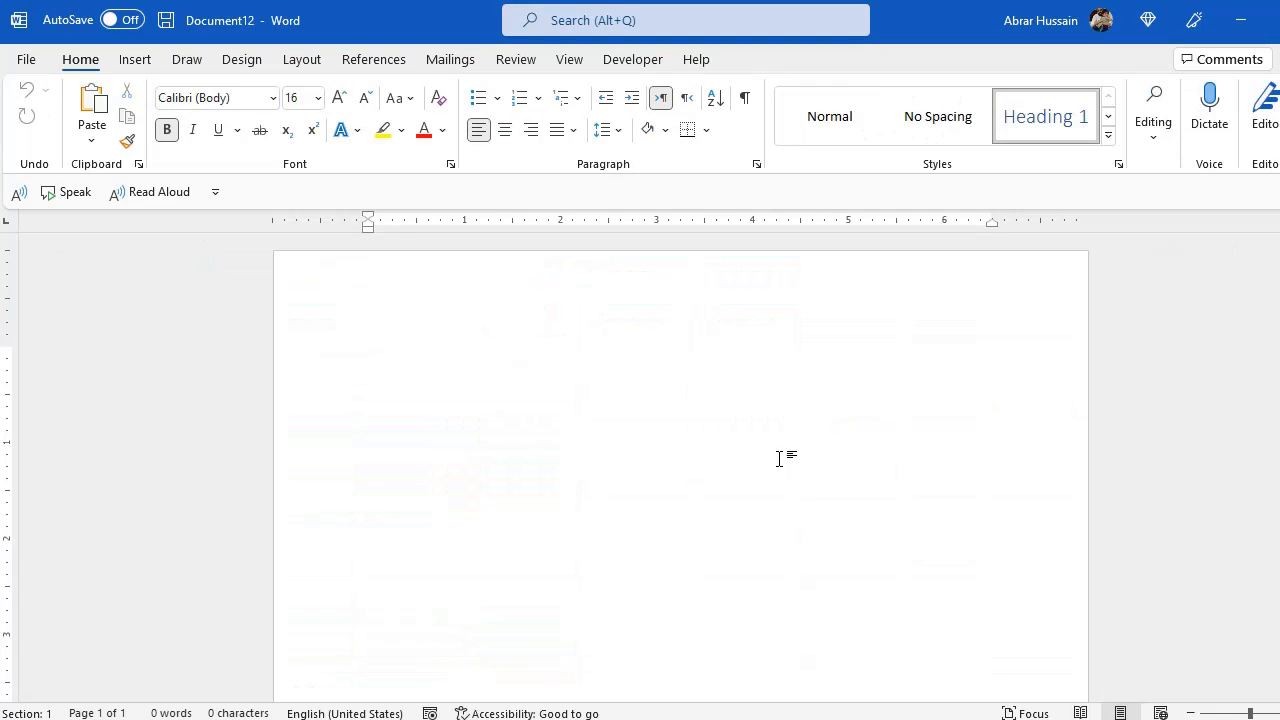
type("=IF(AND(C17>=$D$3,C17<=$E$3),(($G$3+($F$3*(C17-$D$3)))),IF(AND(C17>=$D$4,C17<=$E$4),(($G$4+($F$4*(C17-$D$4)))),IF(AND(C17>=$D$5,C17<=$E$5),(($G$5+($F$5*(C17-$D$5)))),IF(AND(C17>=$D$6,C17<=$E$6),(($G$6+($F$6*(C17-$D$6)))),IF(AND(C17>=$D$7,C17<=$E$7),(($G$7+($F$7*(C17-$D$7)))),IF(AND(C17>=$D$8,C17<=$E$8),(($G$8+($F$8*(C17-$D$8)))),IF(AND(C17>=$D$9),(($G$9+($F$9*(C17-$D$9)))))))))))")
left_click_drag(368, 355, 866, 531)
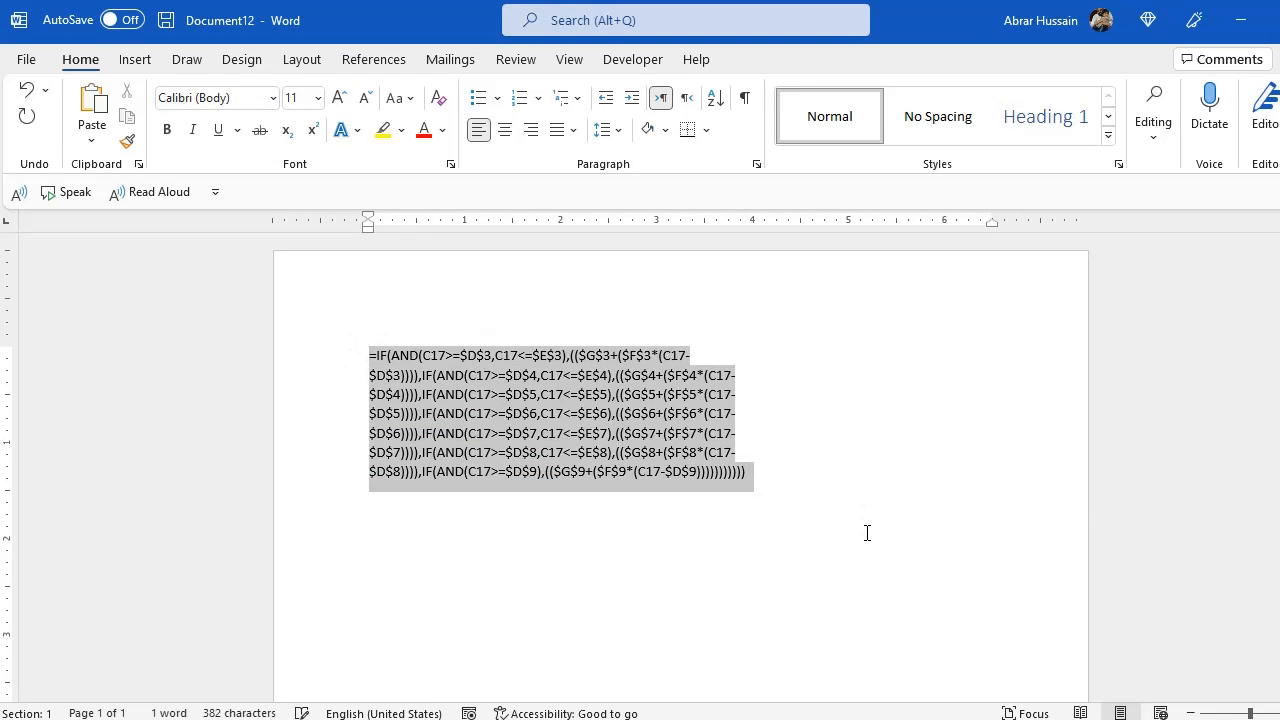
left_click(368, 356)
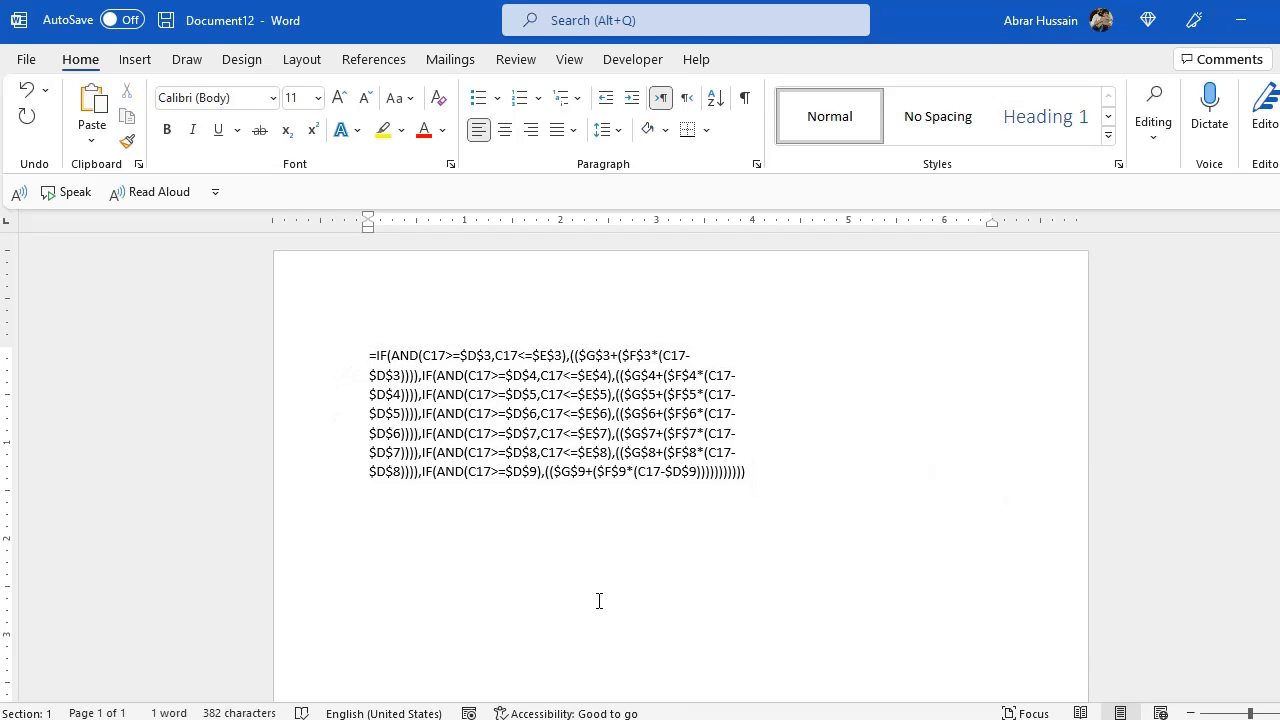
key("alt+Tab")
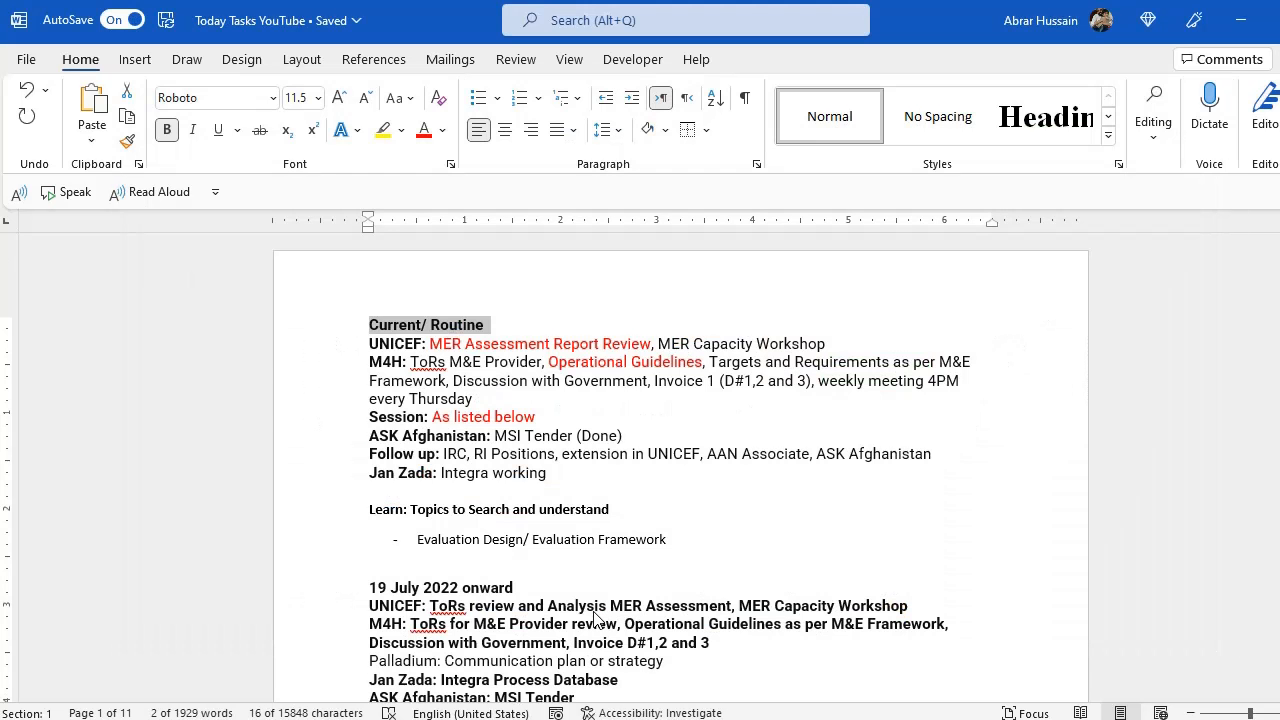
key("alt+Tab")
key("alt+Tab")
key("alt+Tab")
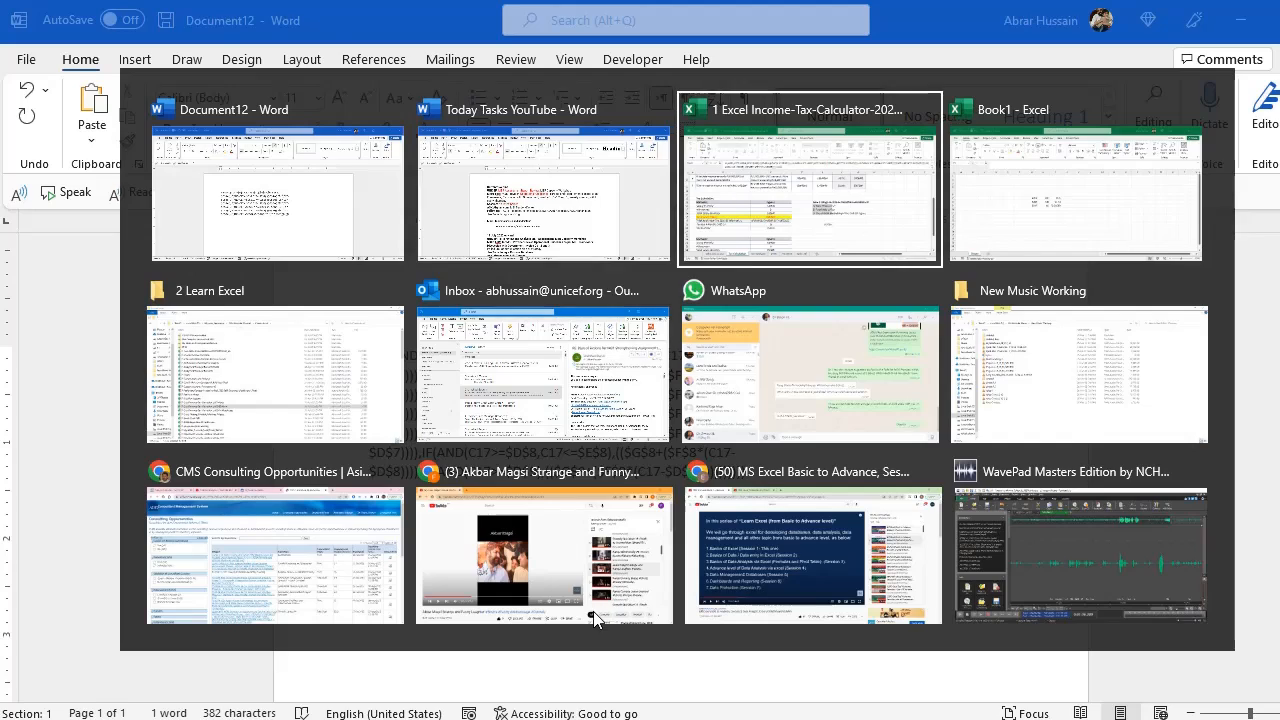
key("ctrl+Return")
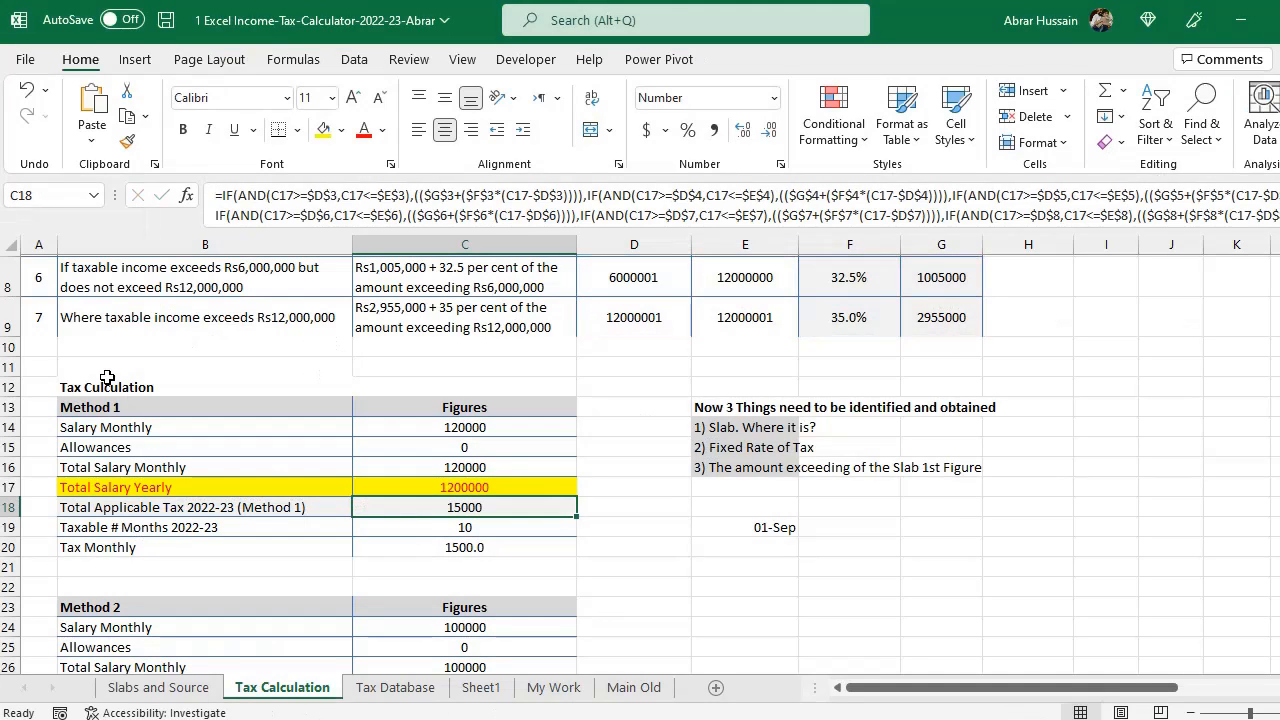
- Review the Method 1 table, including the yearly salary formula and the nested IF total tax formula
left_click_drag(100, 372, 427, 545)
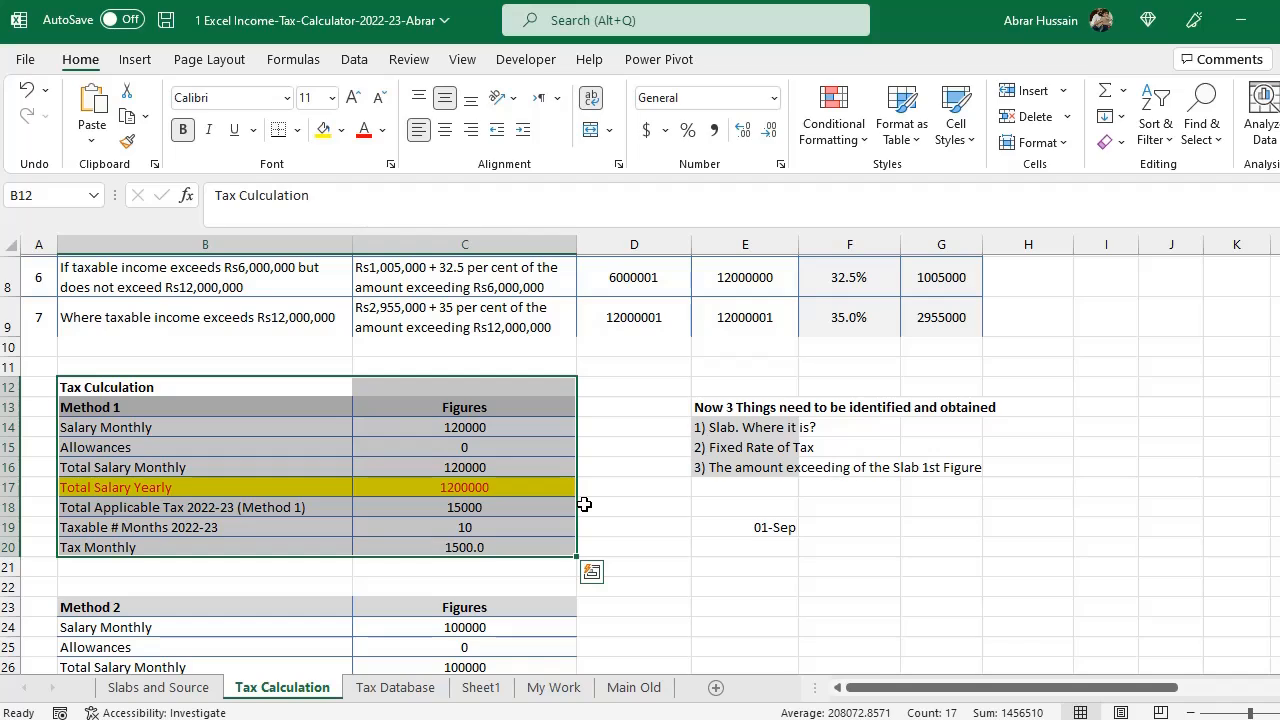
double_click(464, 490)
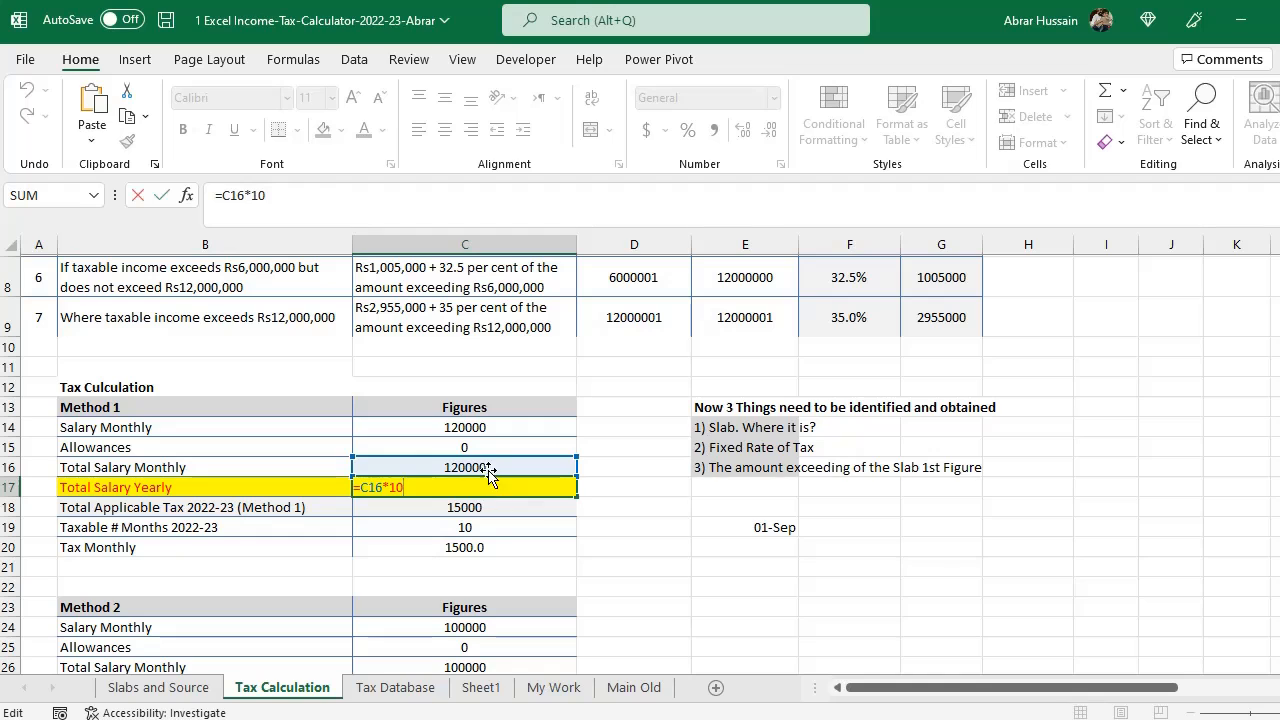
key("Escape")
left_click(478, 508)
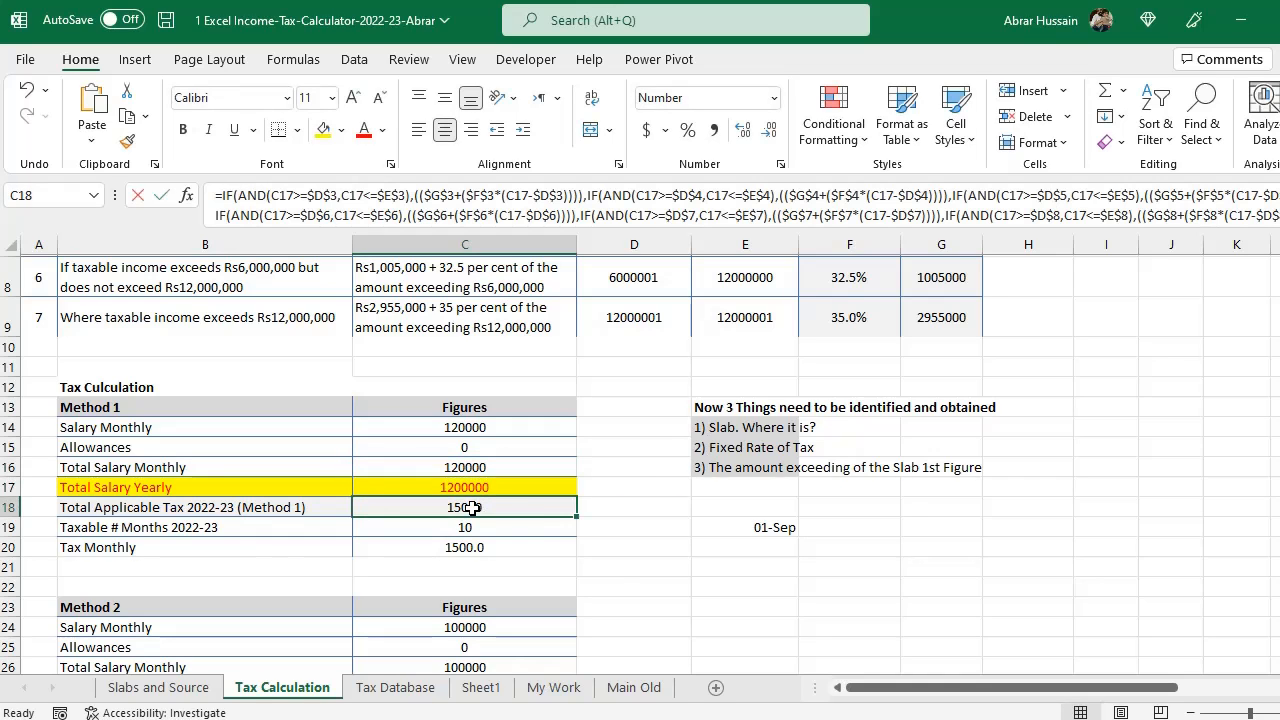
double_click(478, 508)
key("Escape")
scroll(614, 529, "up", 2)
scroll(614, 529, "up", 2)
scroll(614, 529, "down", 3)
key("F2")
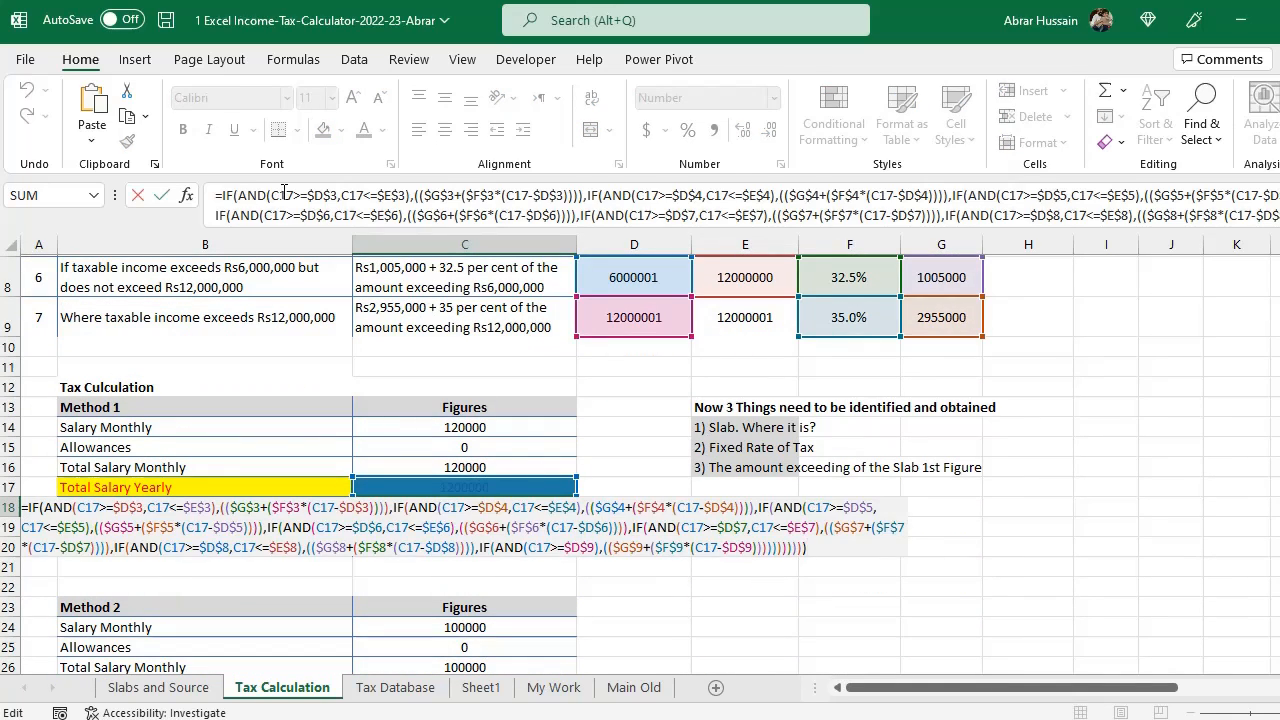
- Start a new formula beside the total tax testing that yearly salary C17 is at least D3 and at most E3
key("Tab")
type("=IF(AND(")
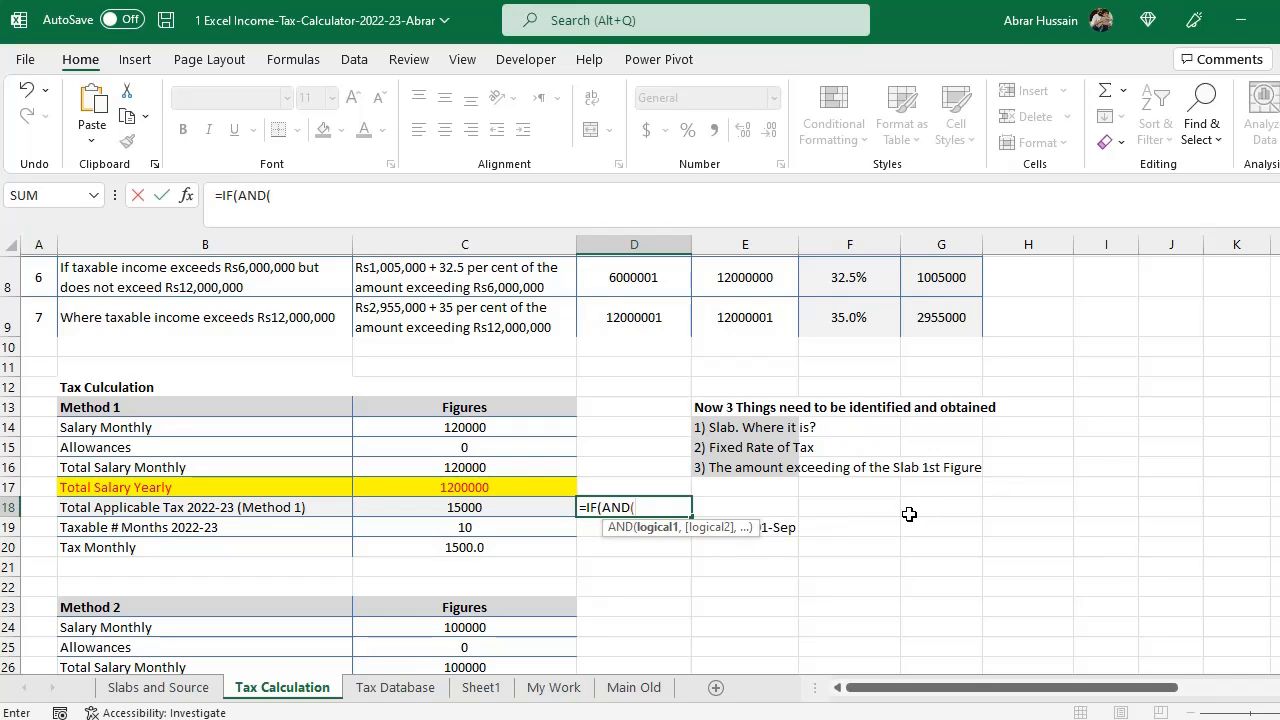
left_click(466, 485)
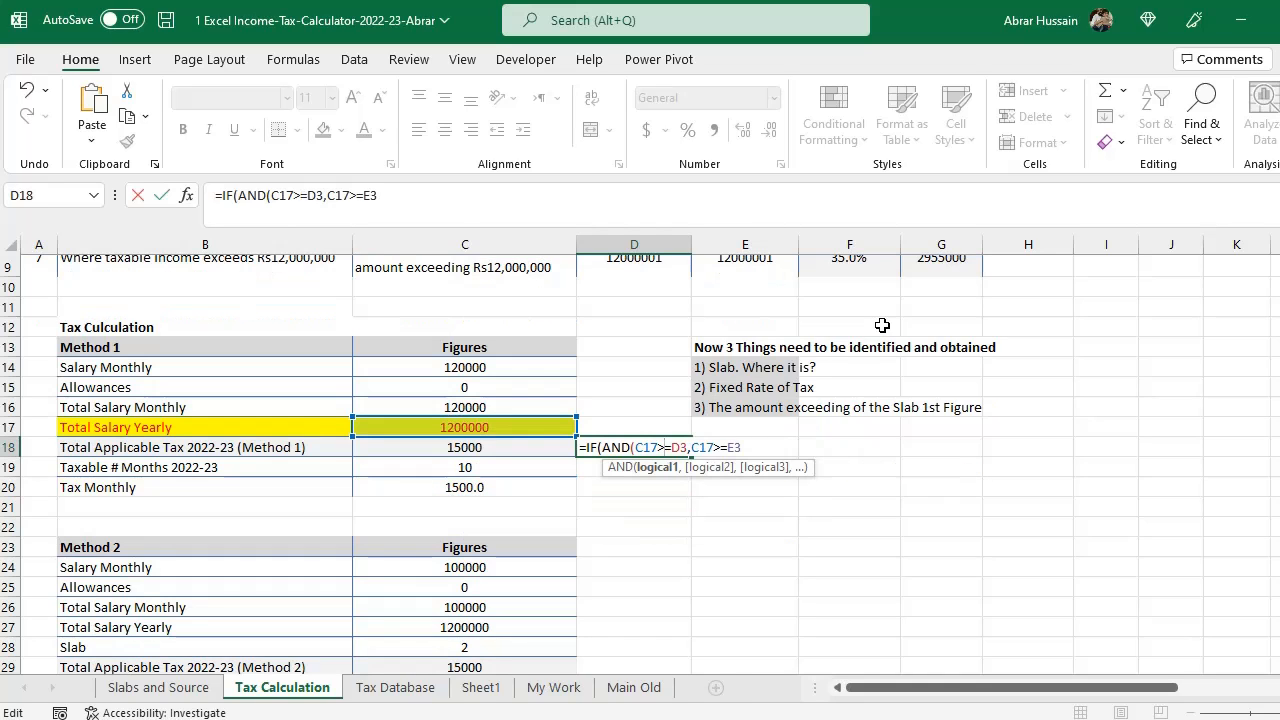
key("Right")
key("Right")
key("Right")
key("Delete")
type("<")
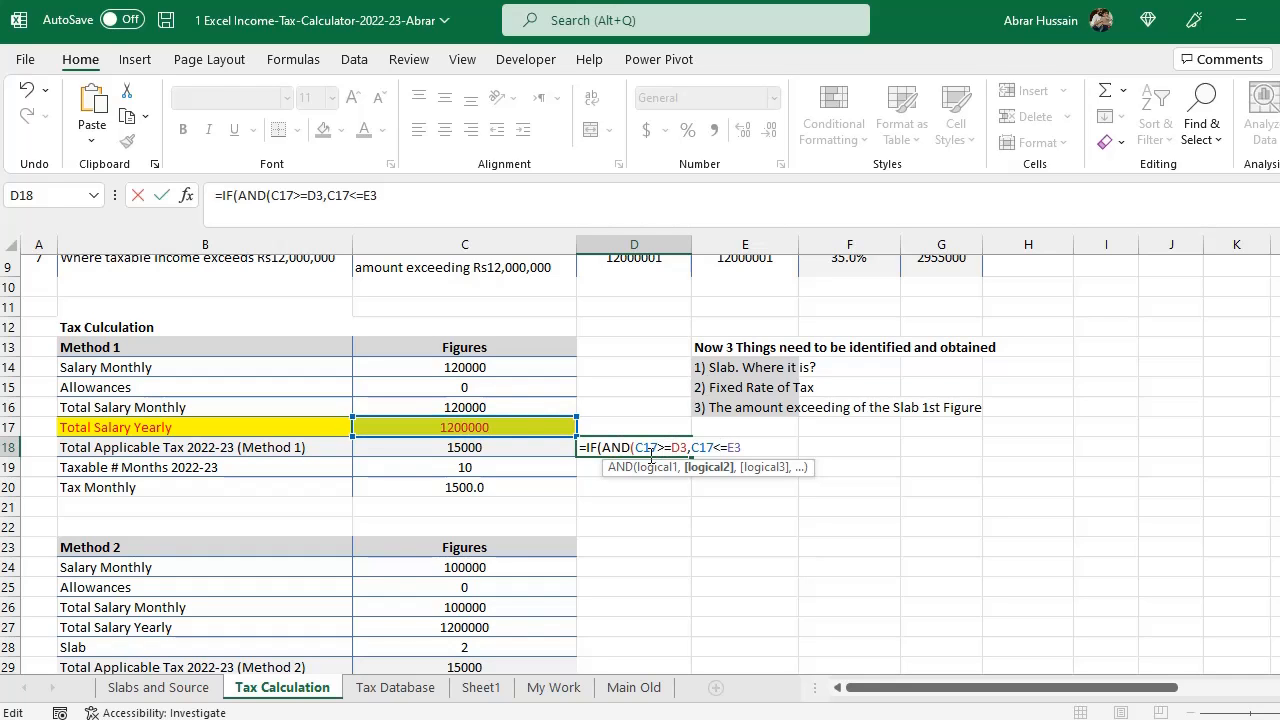
- Close the AND condition against the first slab limits and add the separator for the value-if-true argument
scroll(672, 356, "up", 3)
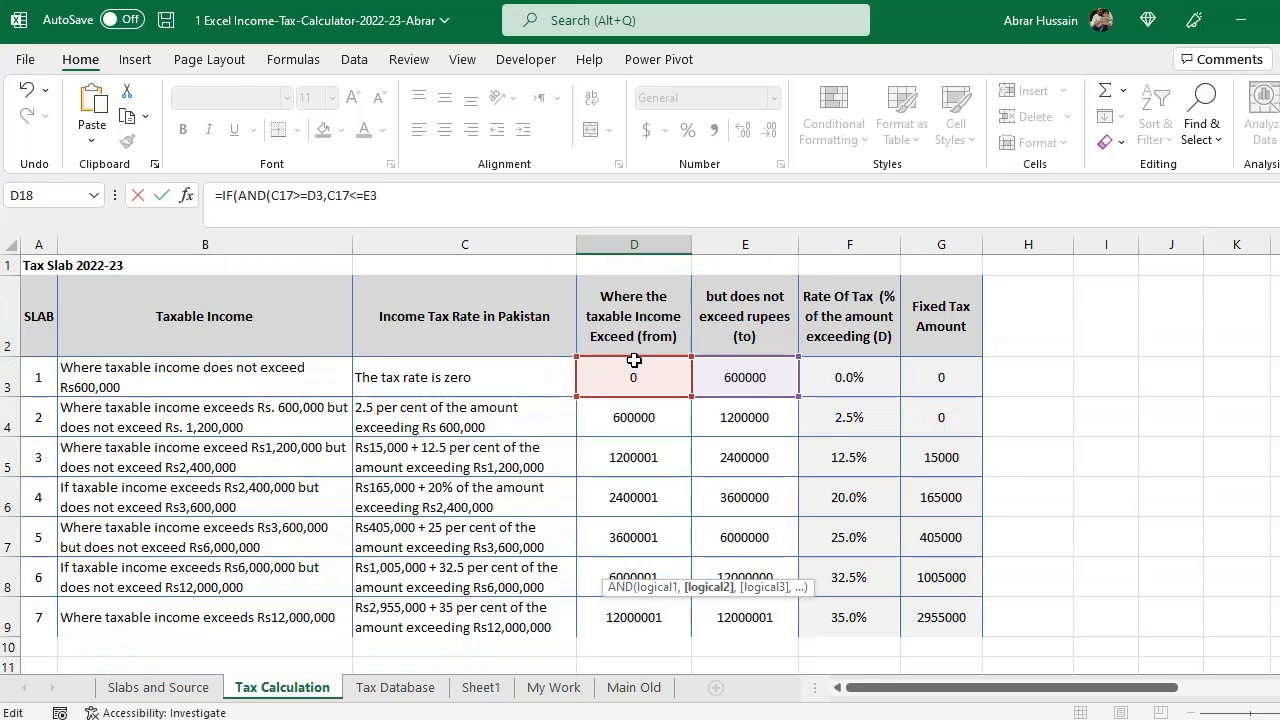
scroll(655, 430, "down", 3)
scroll(655, 432, "down", 2)
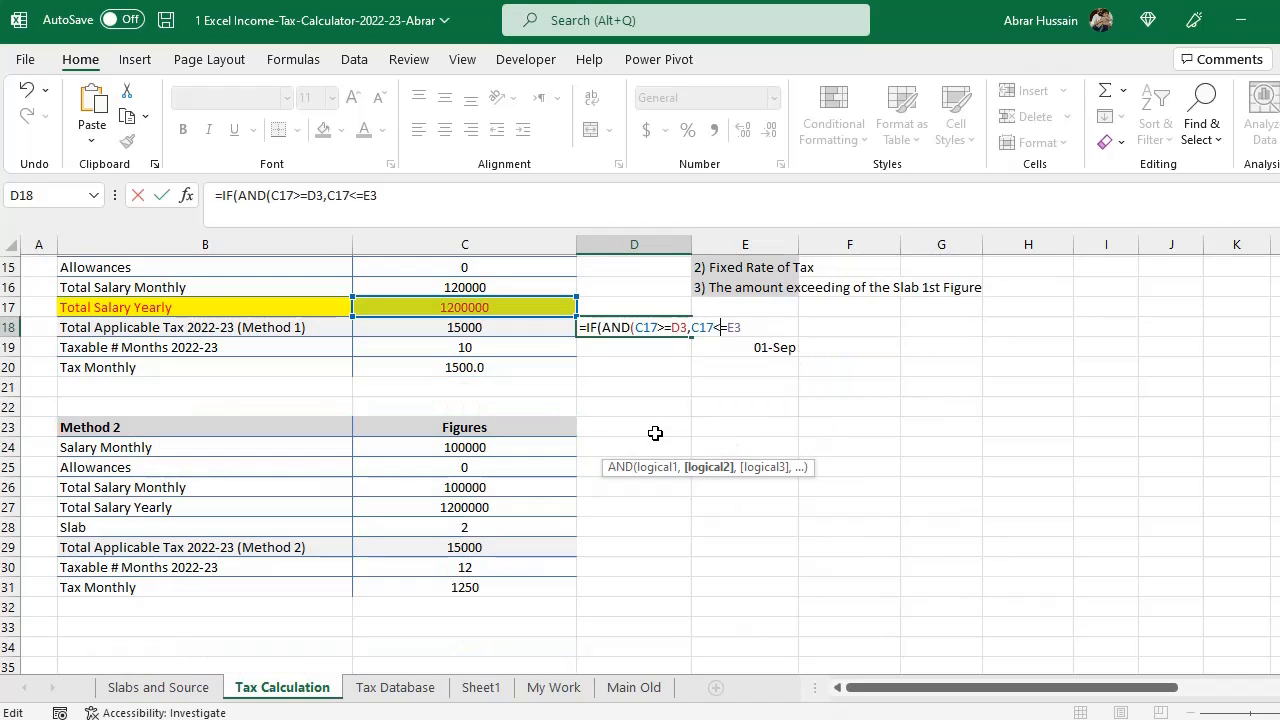
scroll(780, 357, "up", 5)
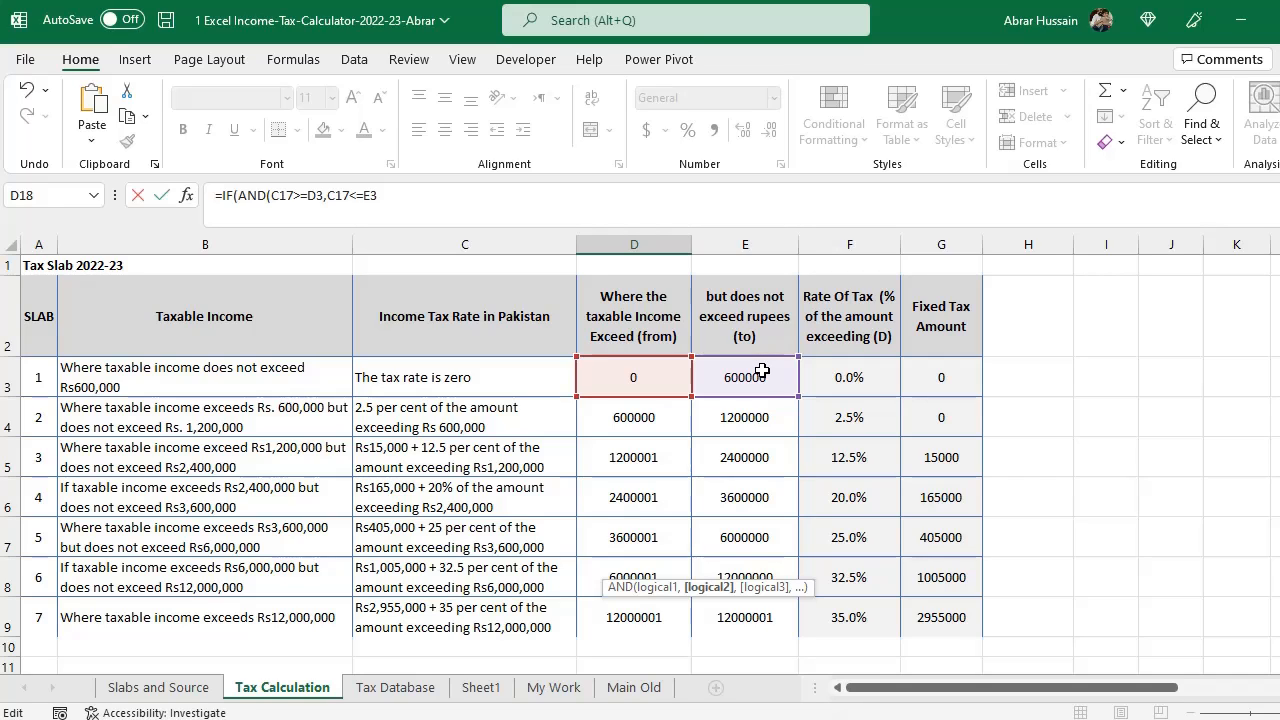
scroll(762, 371, "down", 3)
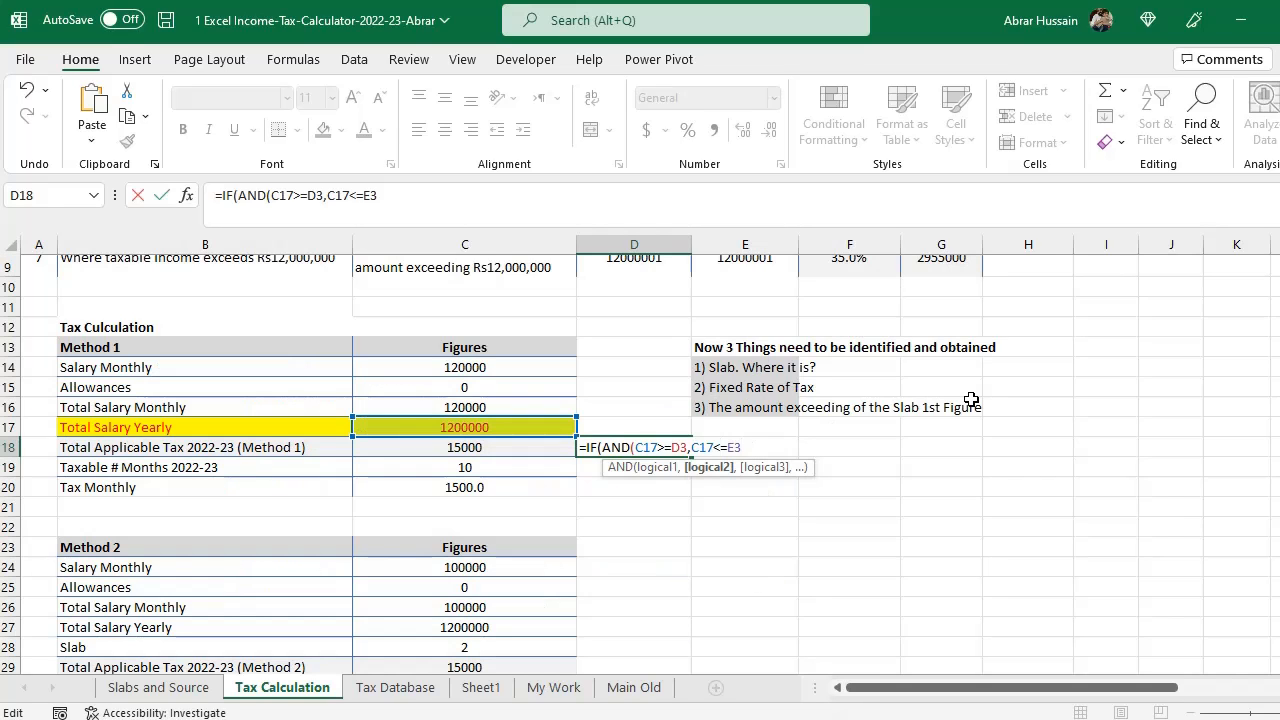
type(")")
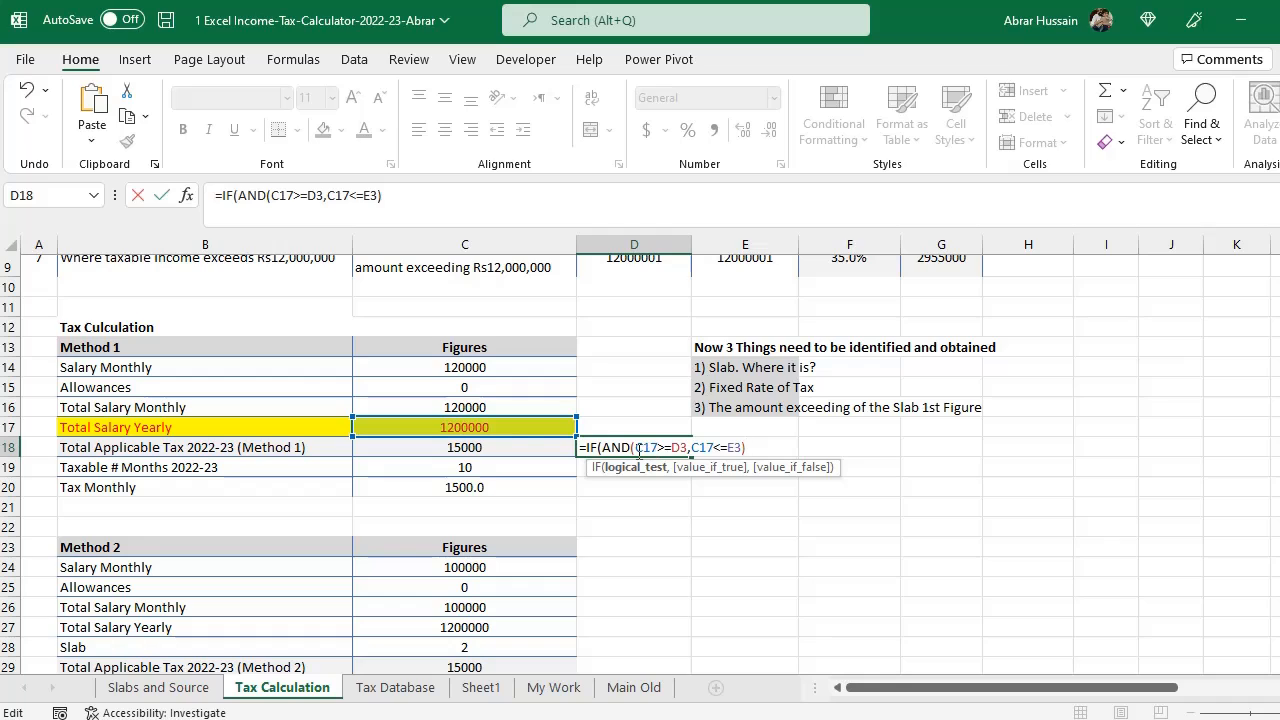
left_click_drag(638, 449, 743, 440)
type(",")
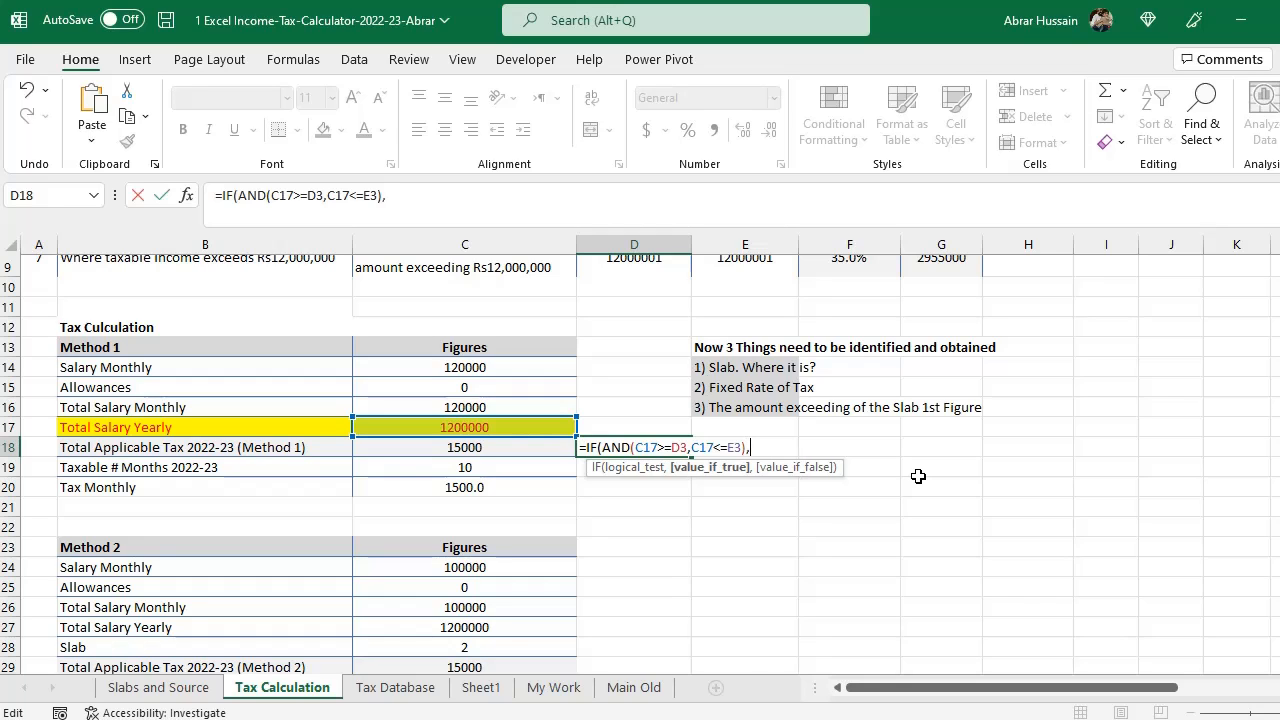
- Begin the value-if-true argument as the first slab's fixed tax G3 plus its rate F3 multiplied by the excess
scroll(918, 476, "up", 3)
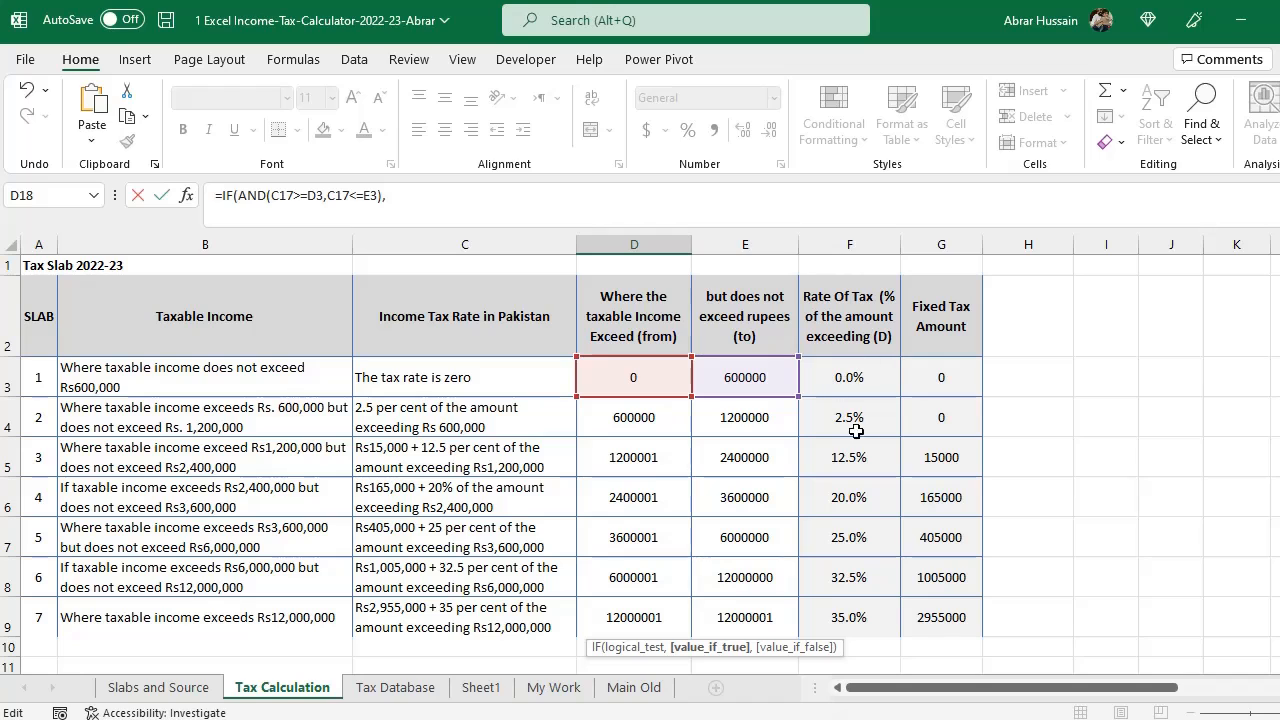
scroll(890, 440, "down", 1)
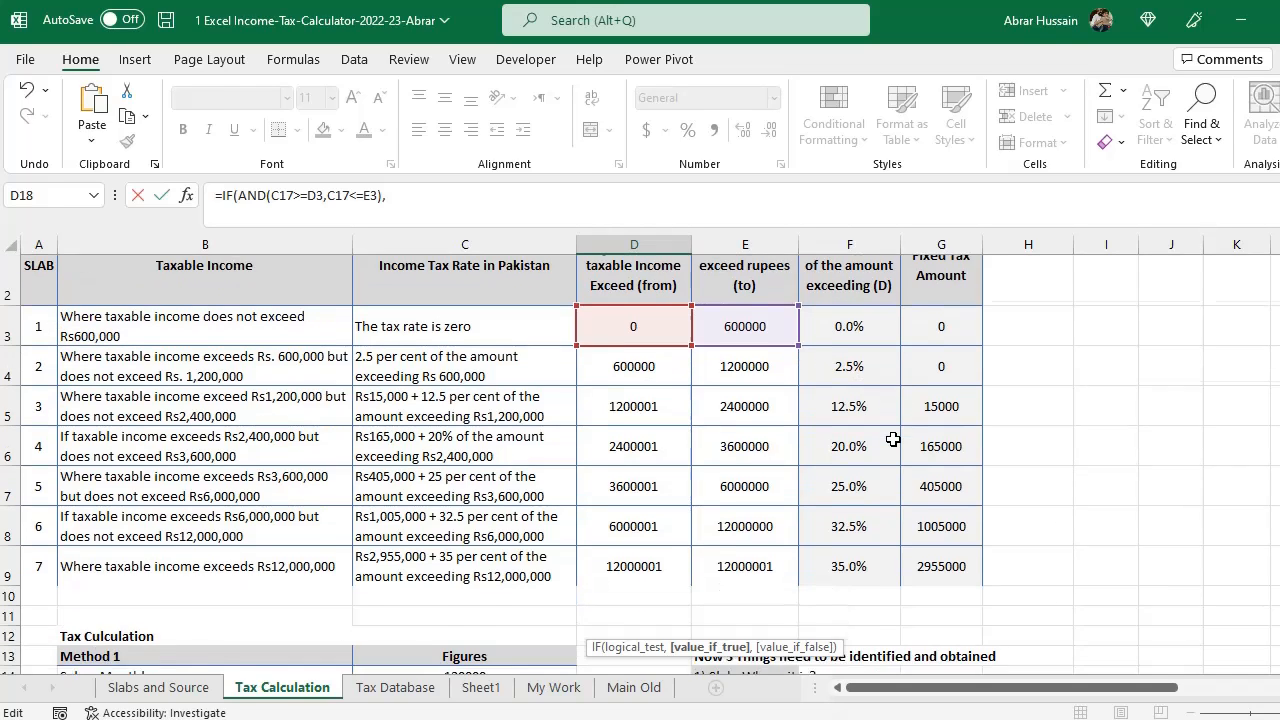
scroll(885, 441, "up", 1)
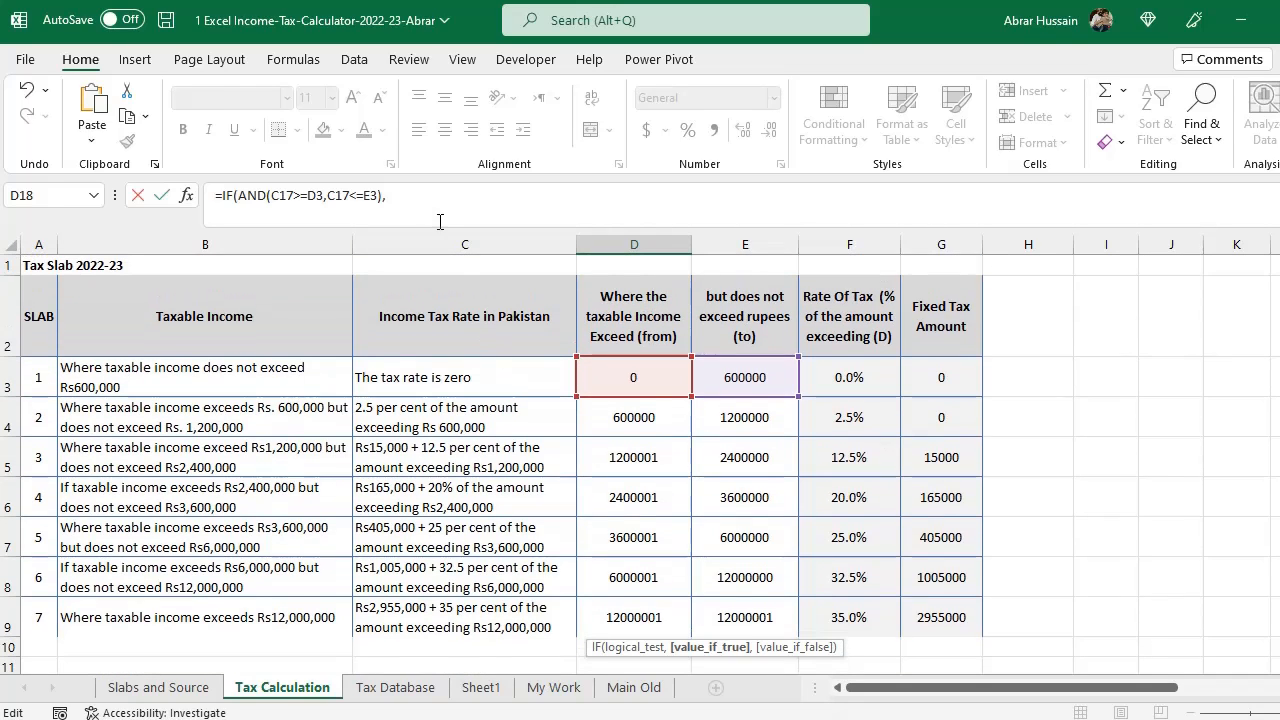
scroll(740, 449, "down", 3)
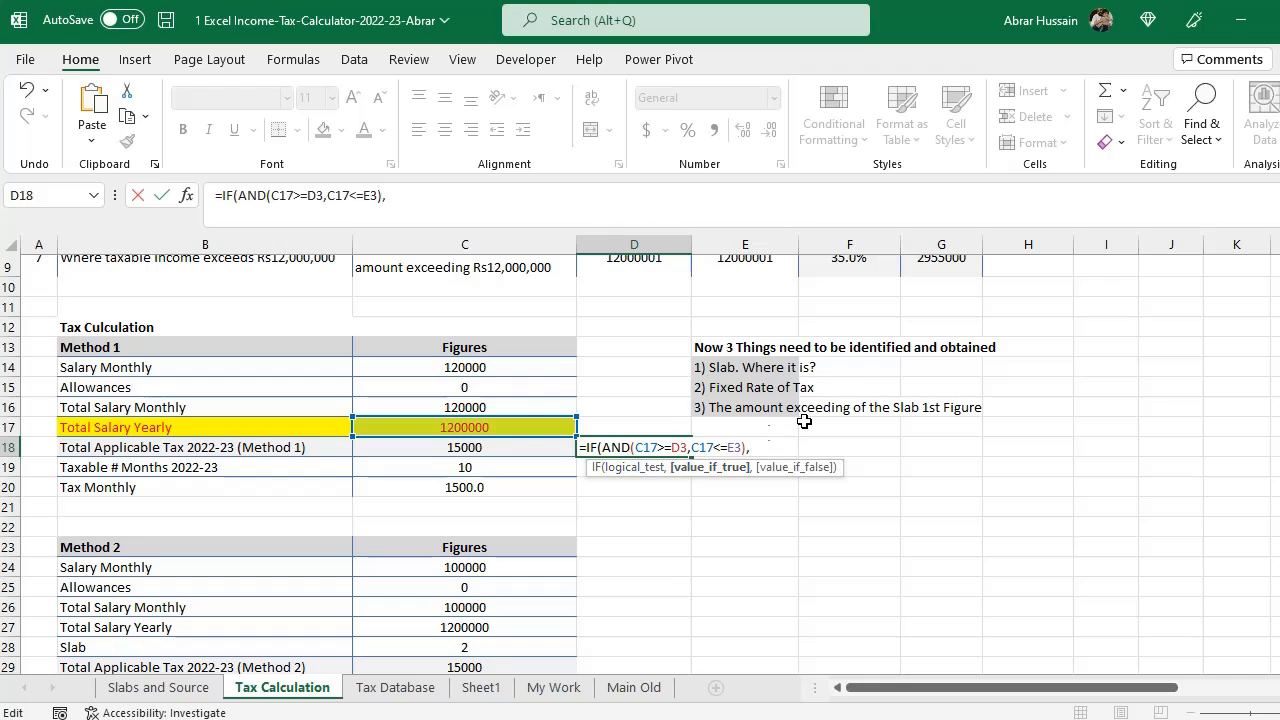
scroll(809, 427, "up", 2)
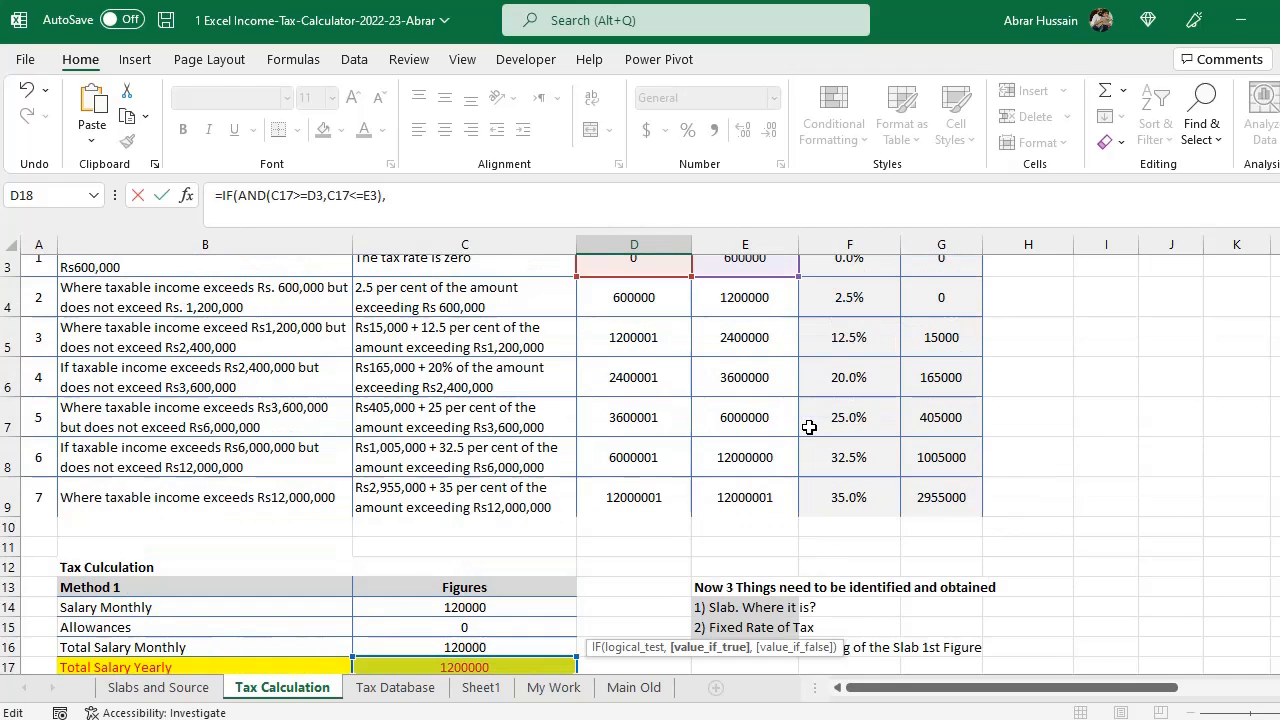
scroll(955, 455, "down", 2)
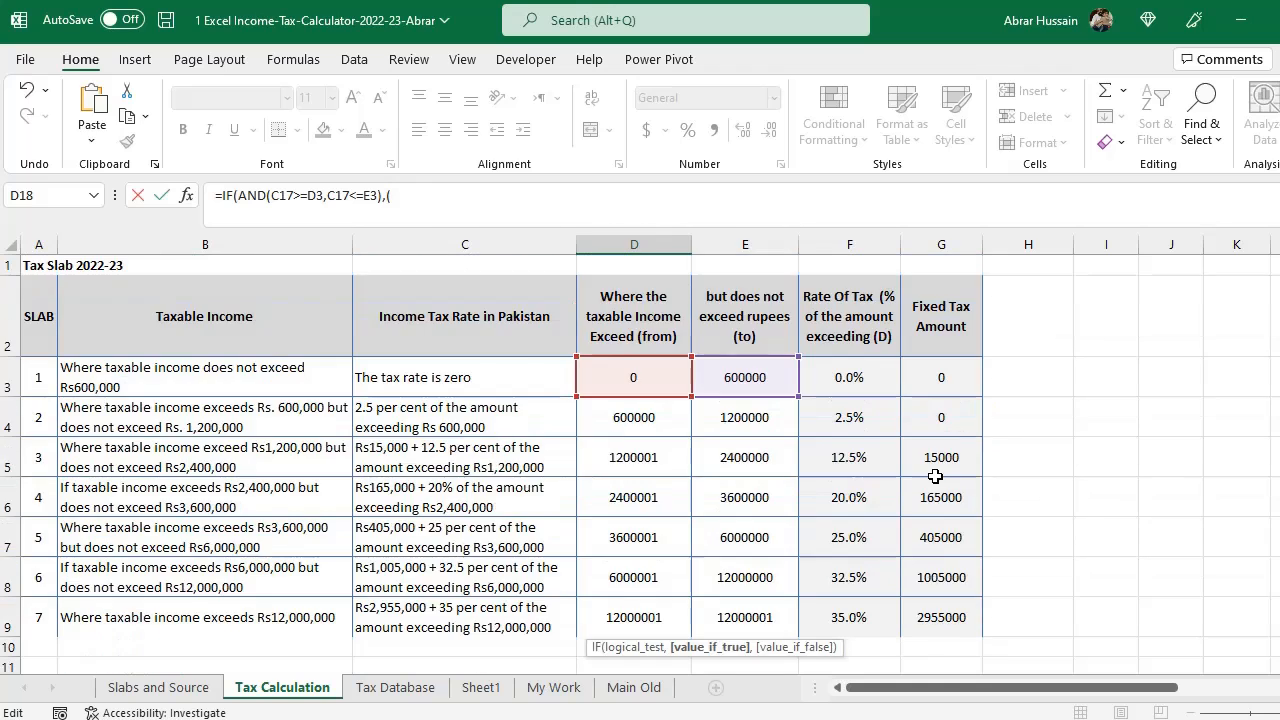
scroll(985, 564, "down", 2)
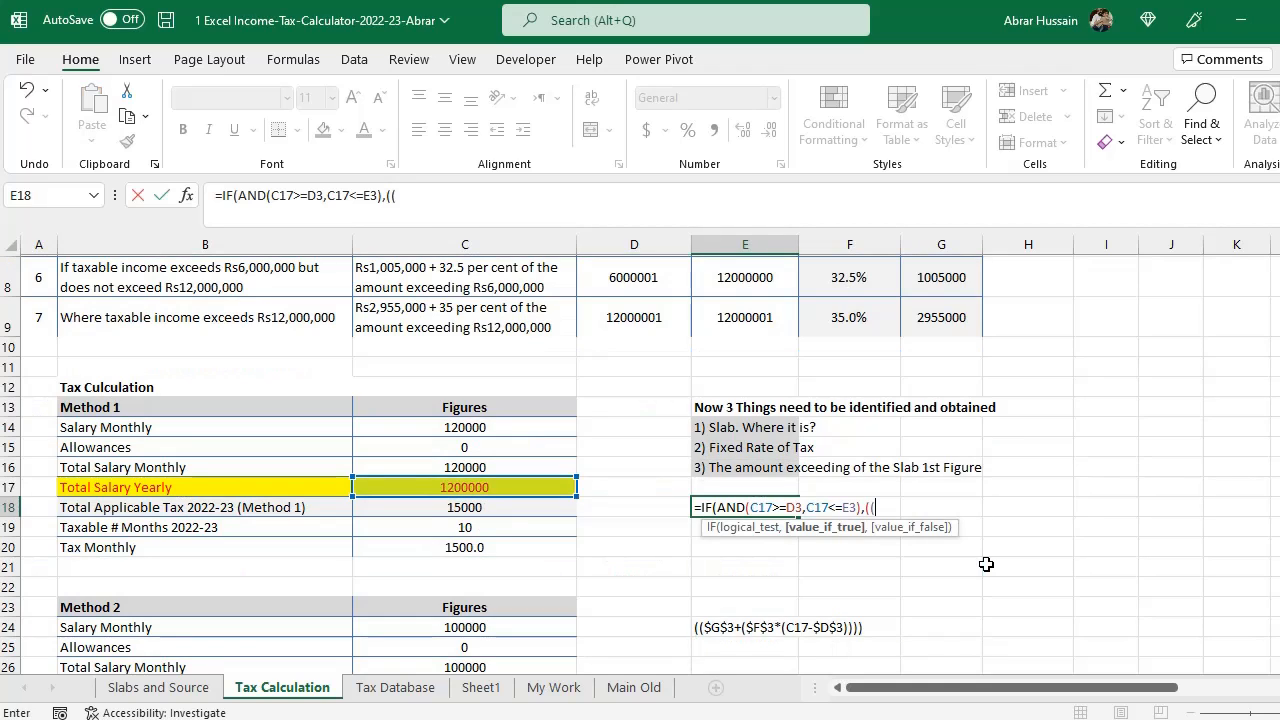
scroll(985, 564, "up", 3)
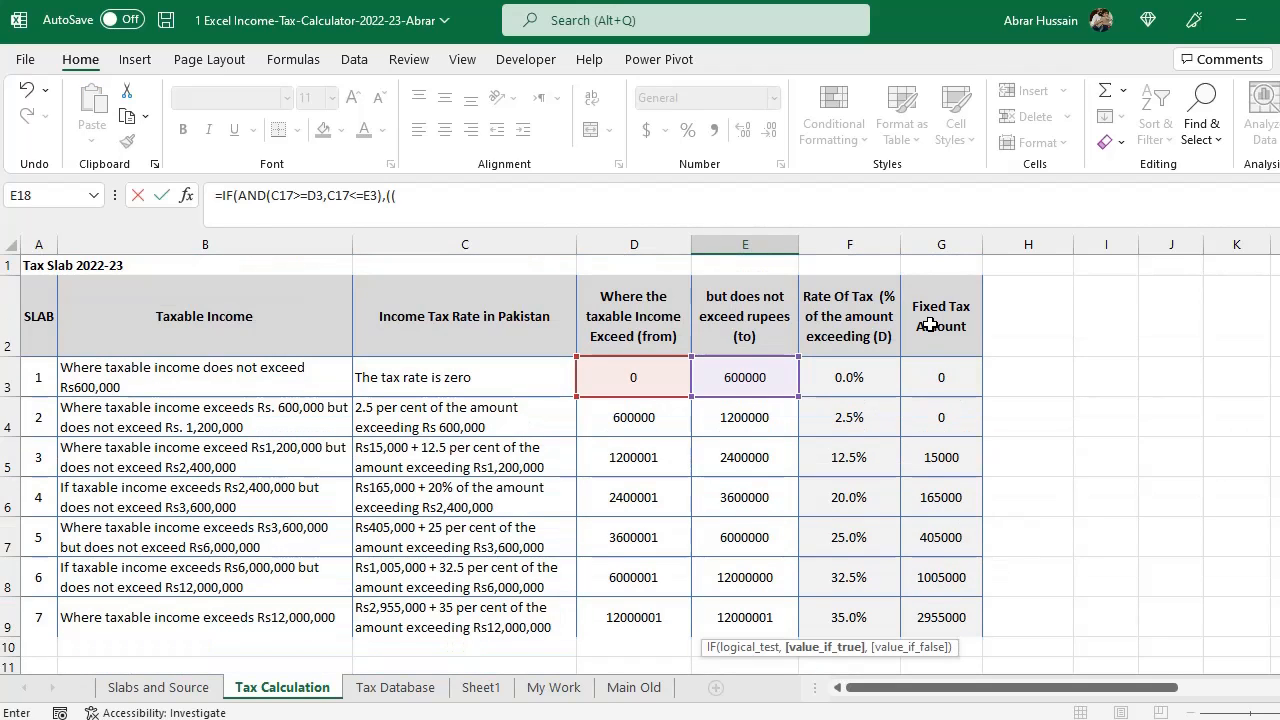
left_click(943, 382)
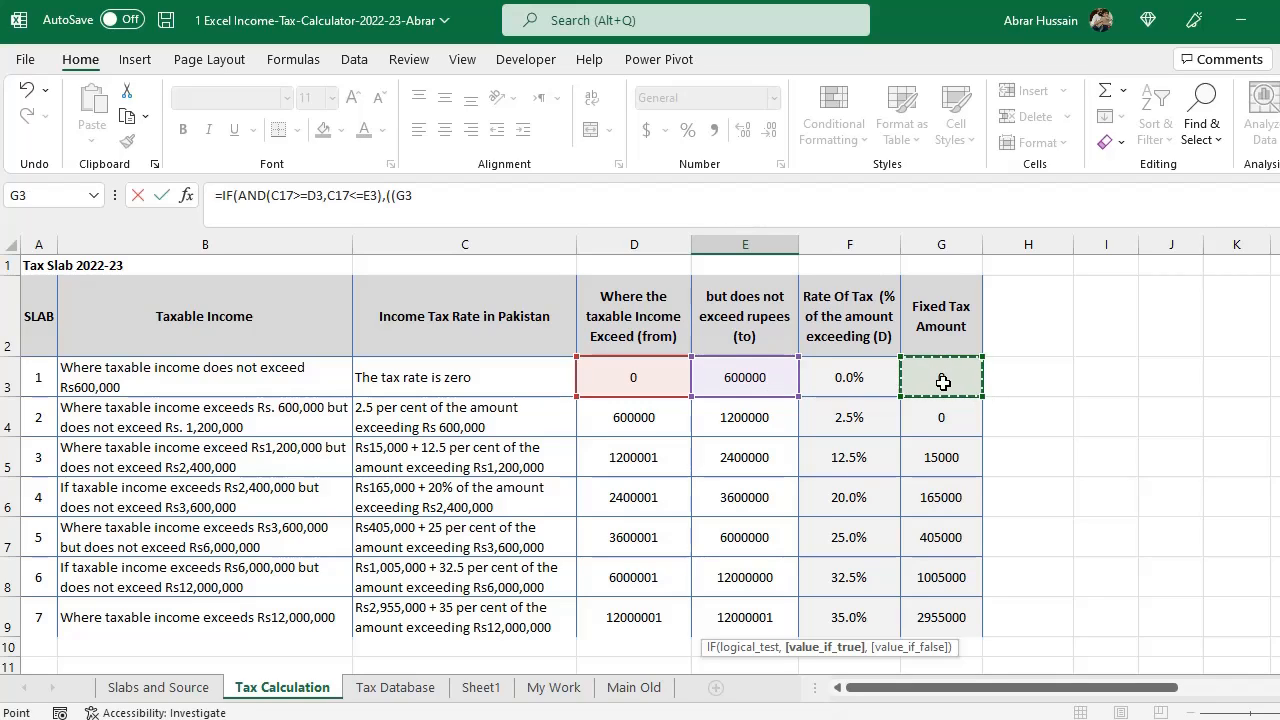
type("+(")
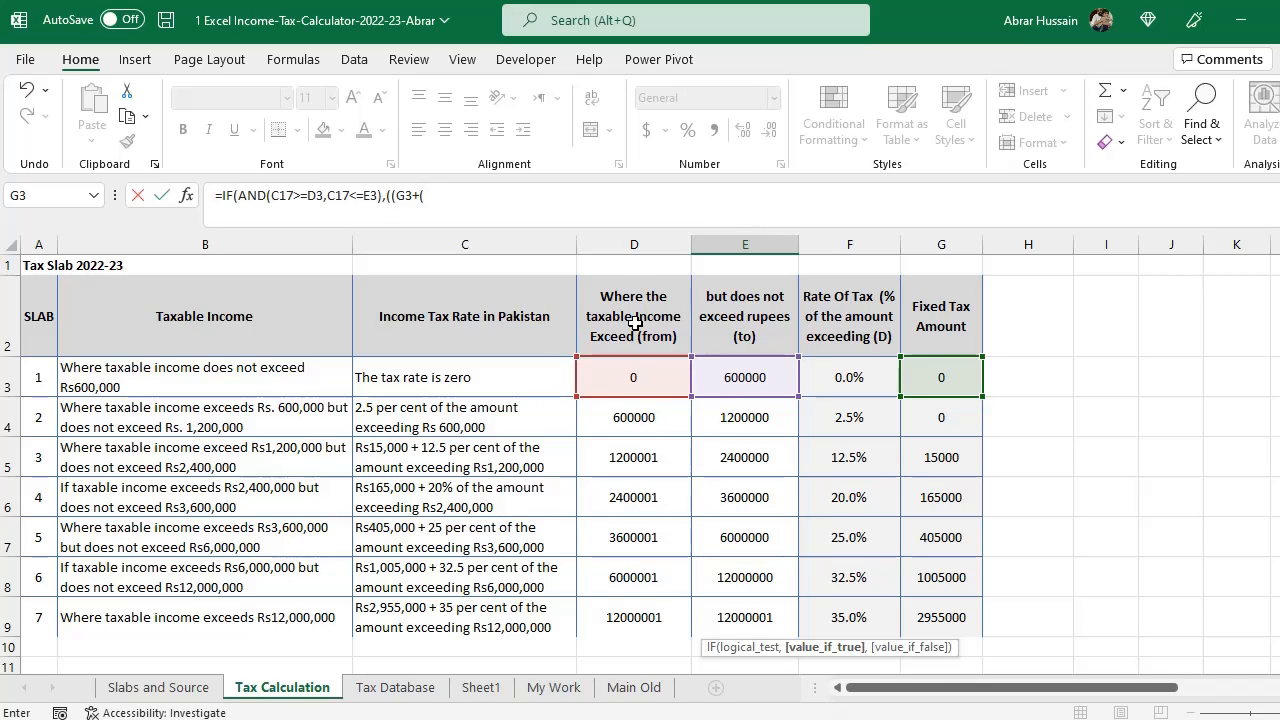
left_click(850, 379)
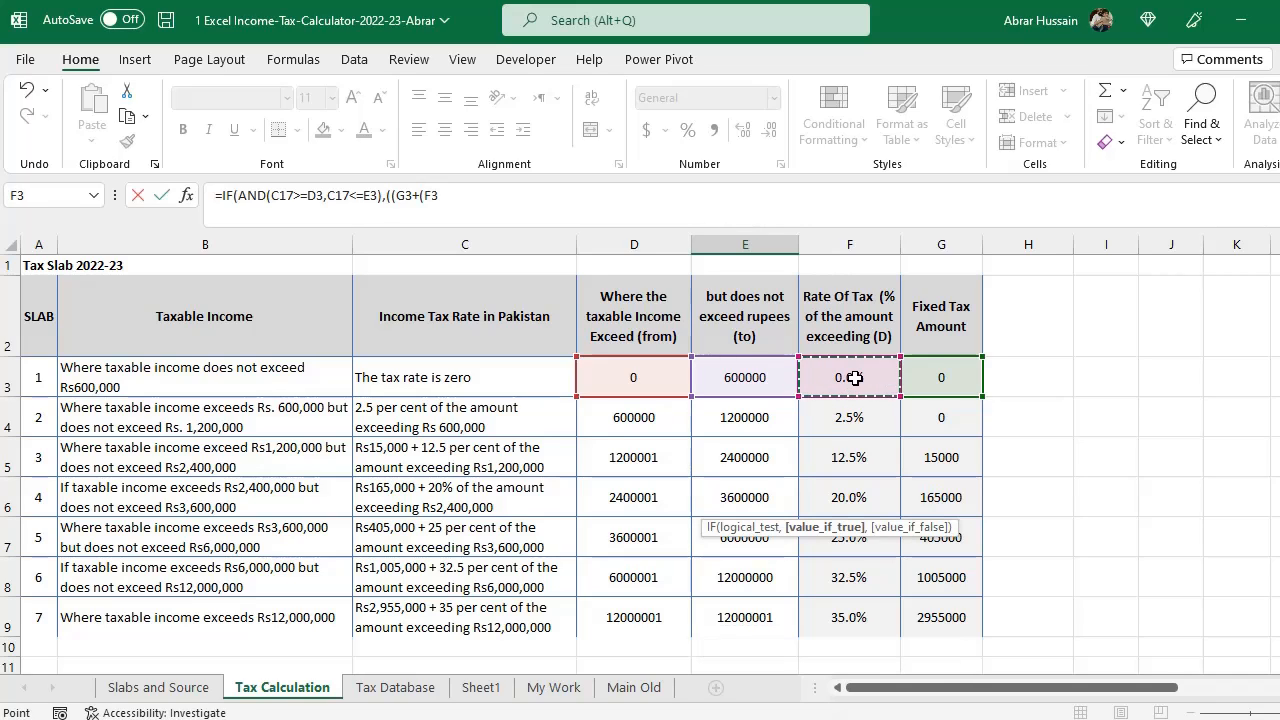
type("*")
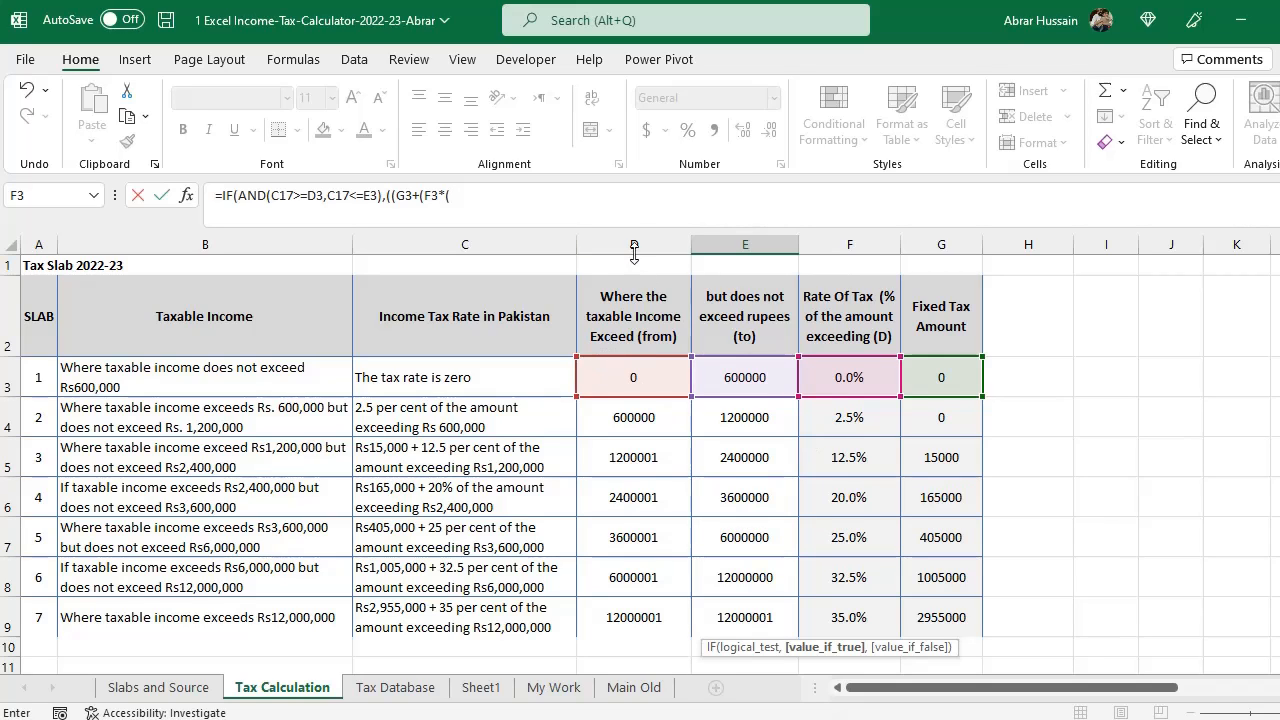
- Finish the excess as yearly salary C17 minus D3, close the formula and accept the suggested bracket correction
scroll(830, 450, "down", 3)
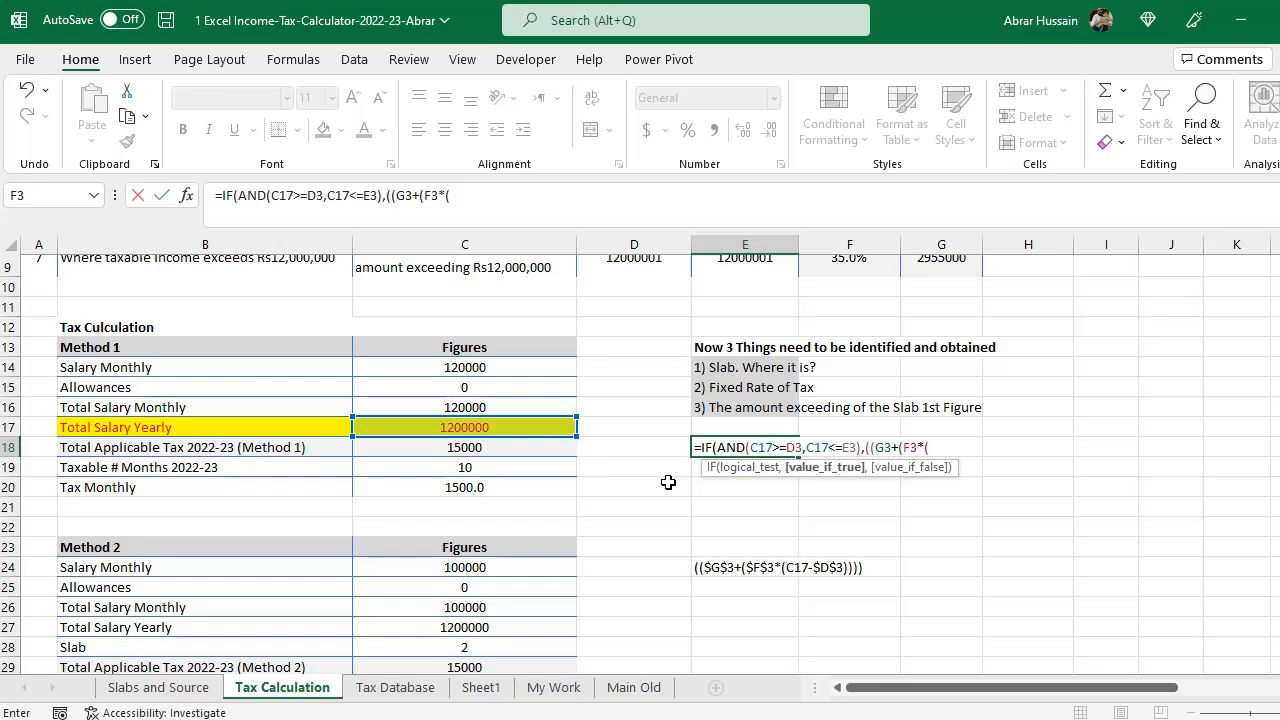
left_click(462, 427)
type("-")
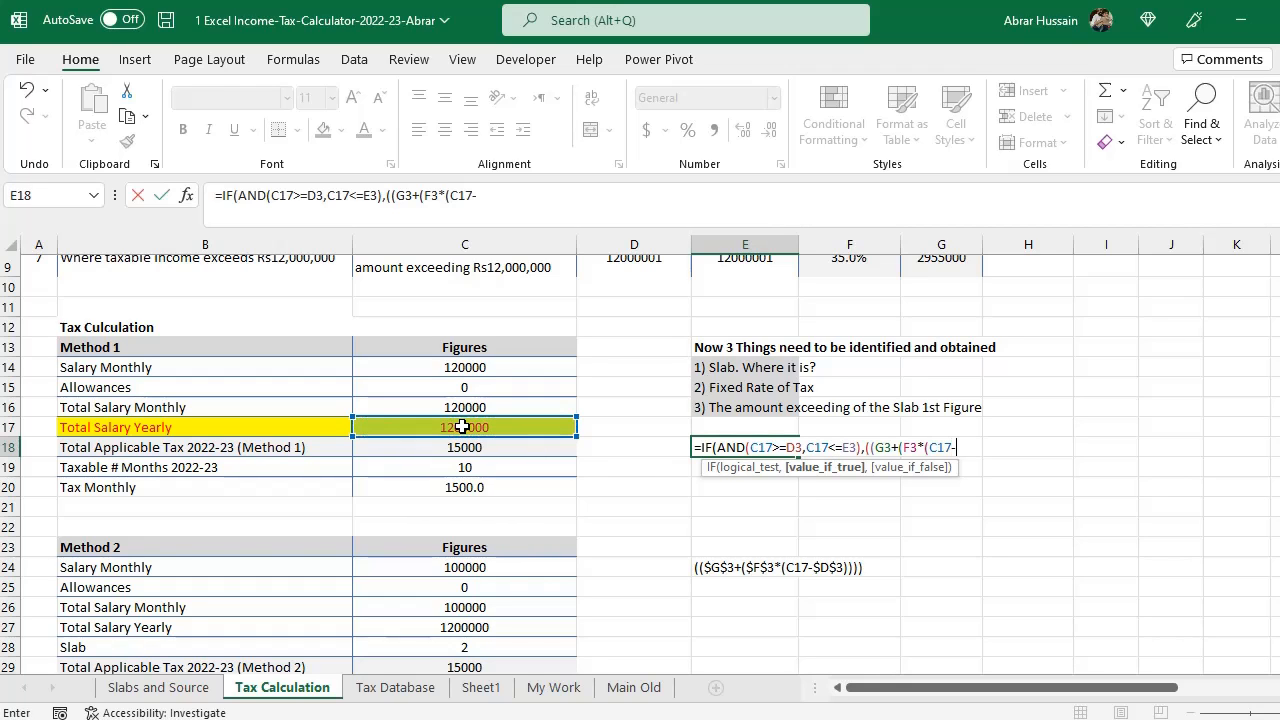
scroll(462, 427, "up", 3)
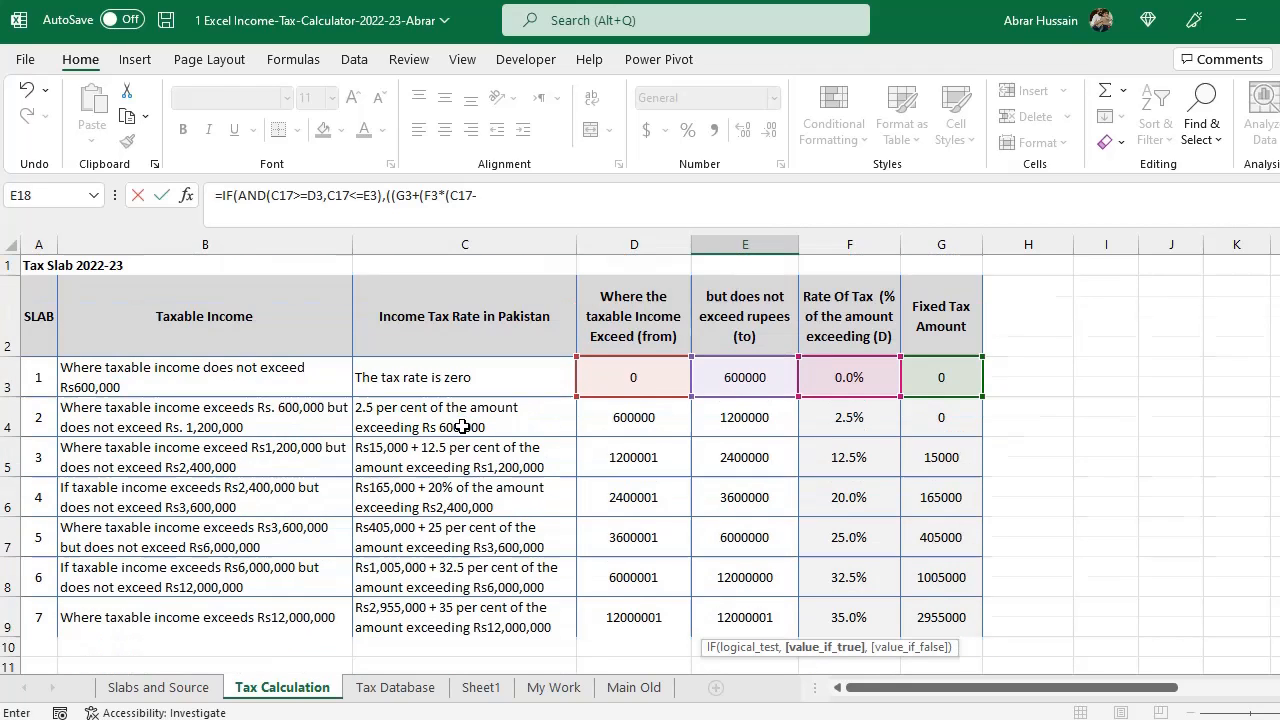
left_click(654, 379)
type(")")
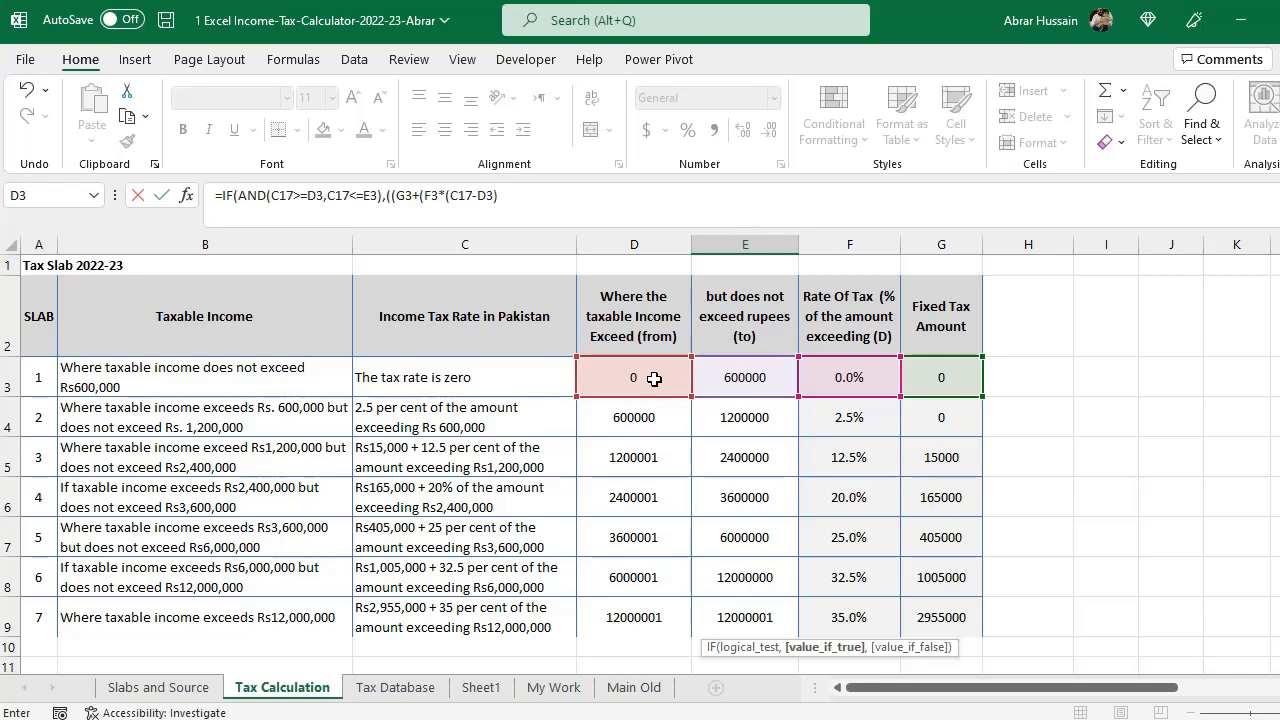
key("Return")
key("Return")
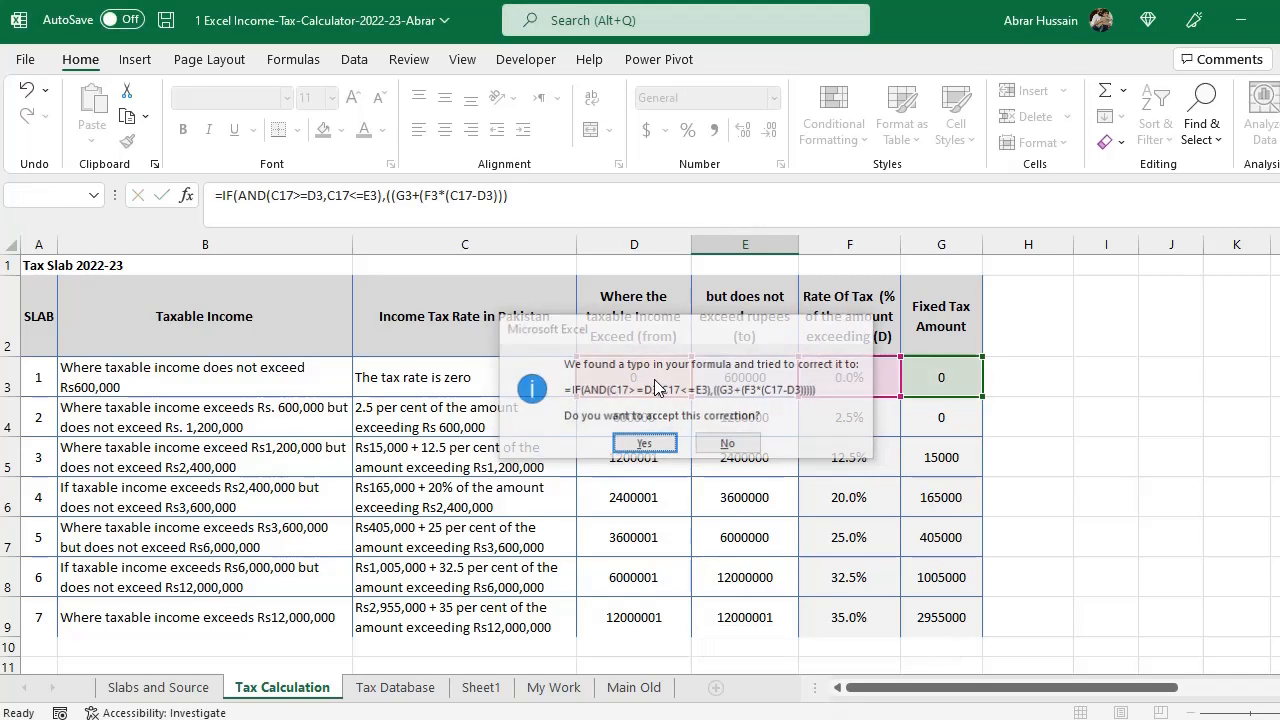
double_click(758, 442)
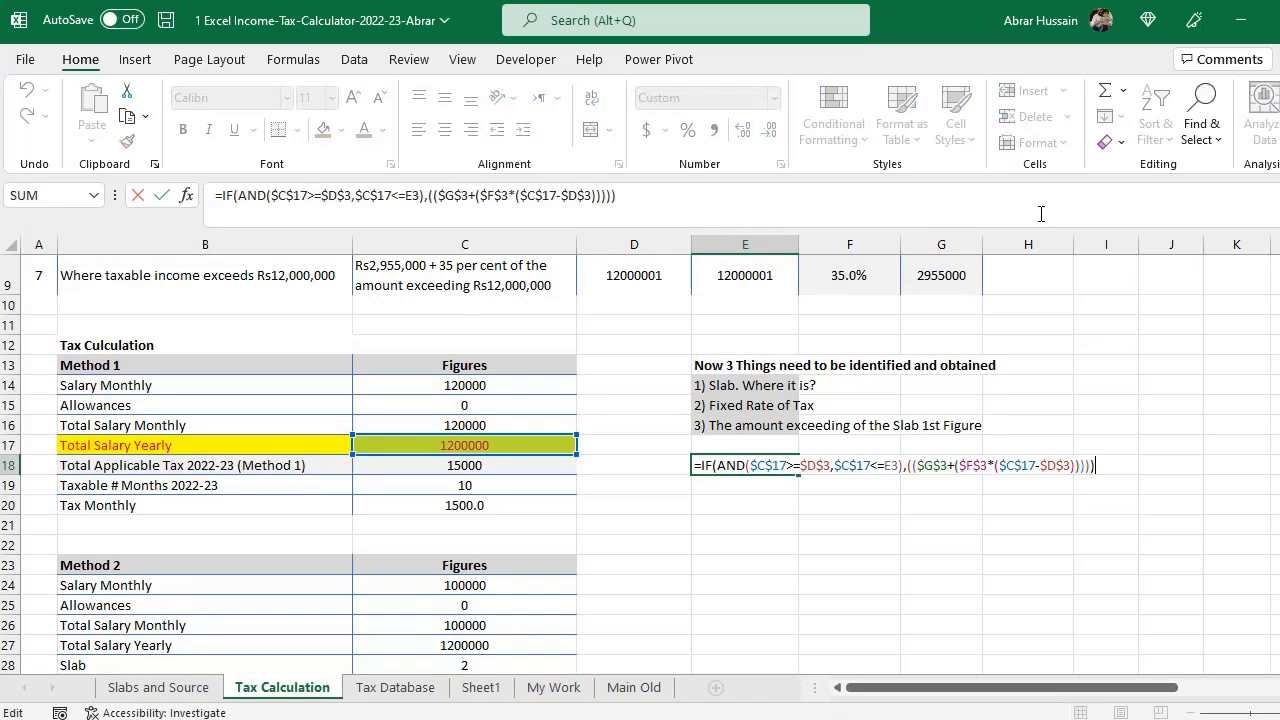
key("Escape")
- Examine the yearly salary cell, the first slab row of the table and the new formula in E18
key("Left")
key("Left")
key("Up")
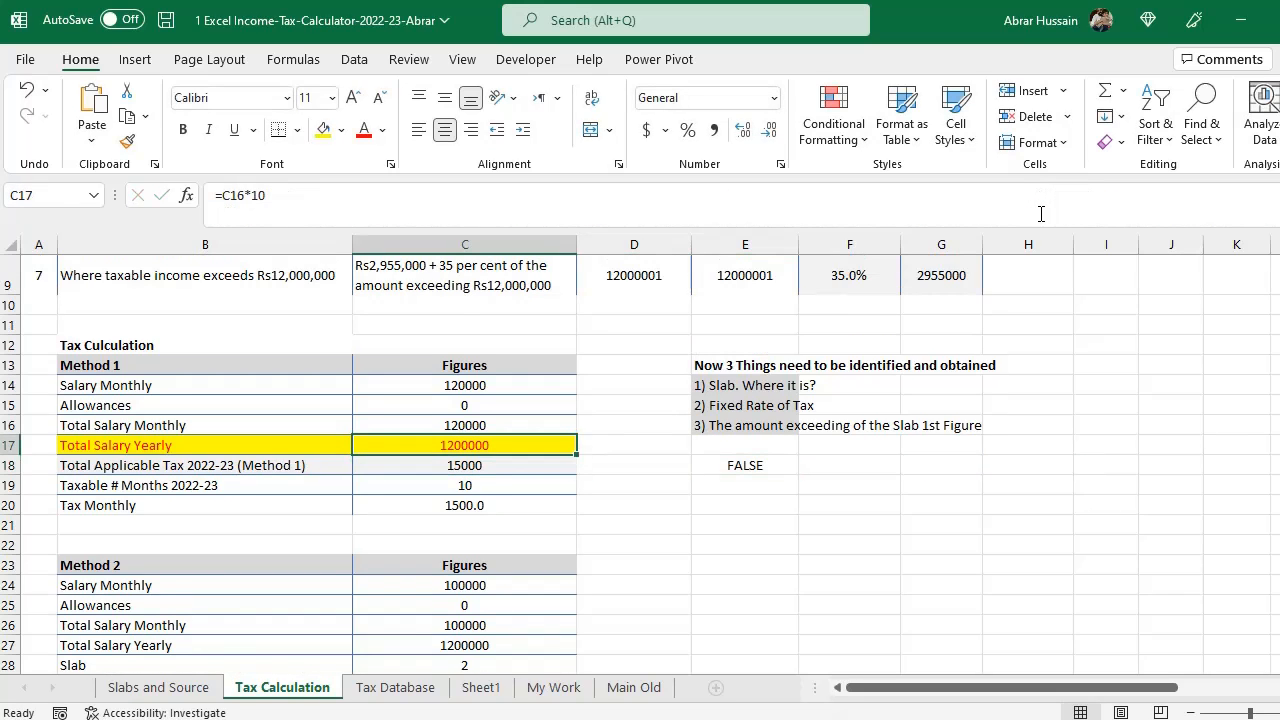
scroll(849, 240, "up", 3)
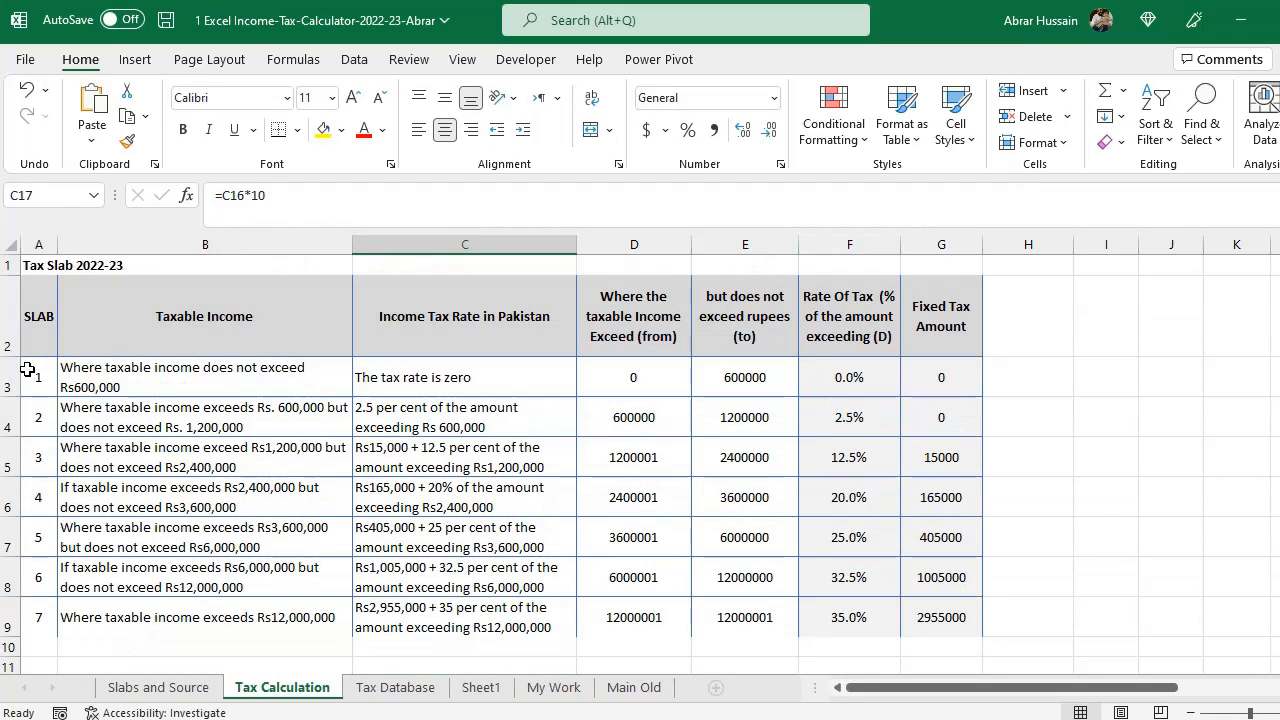
left_click(30, 370)
left_click_drag(30, 370, 940, 377)
scroll(946, 400, "down", 4)
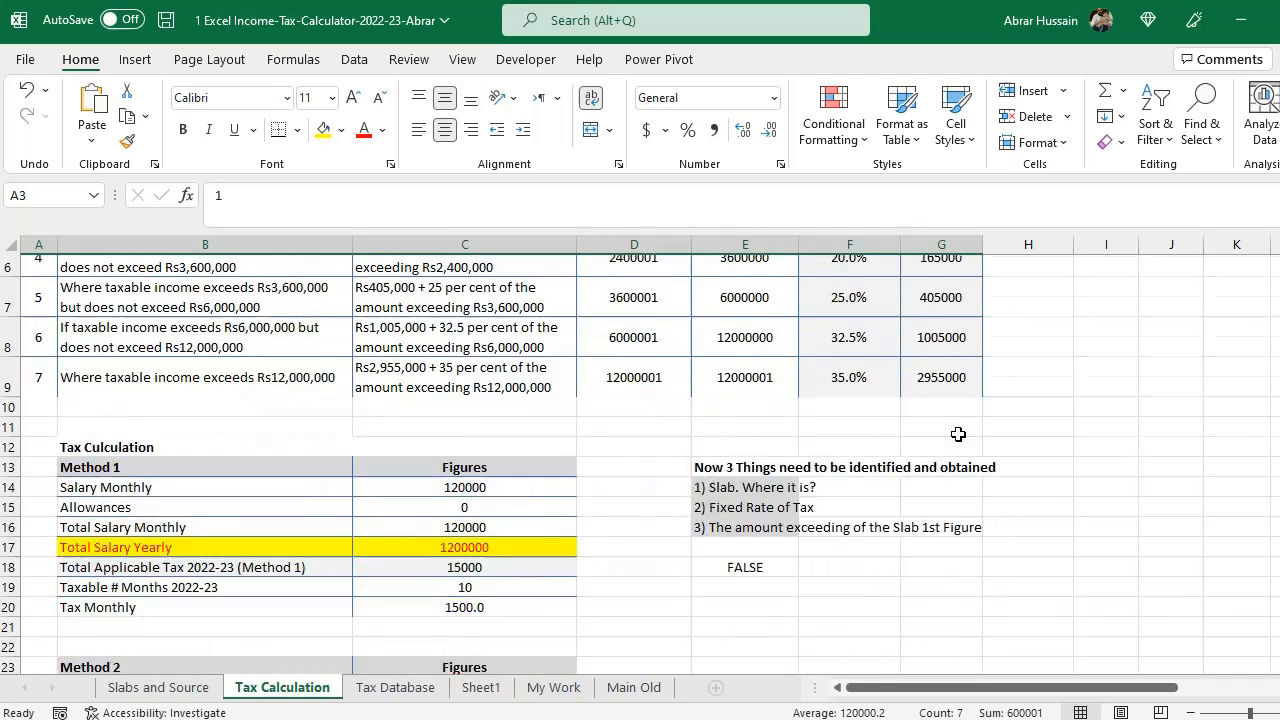
double_click(745, 384)
key("Escape")
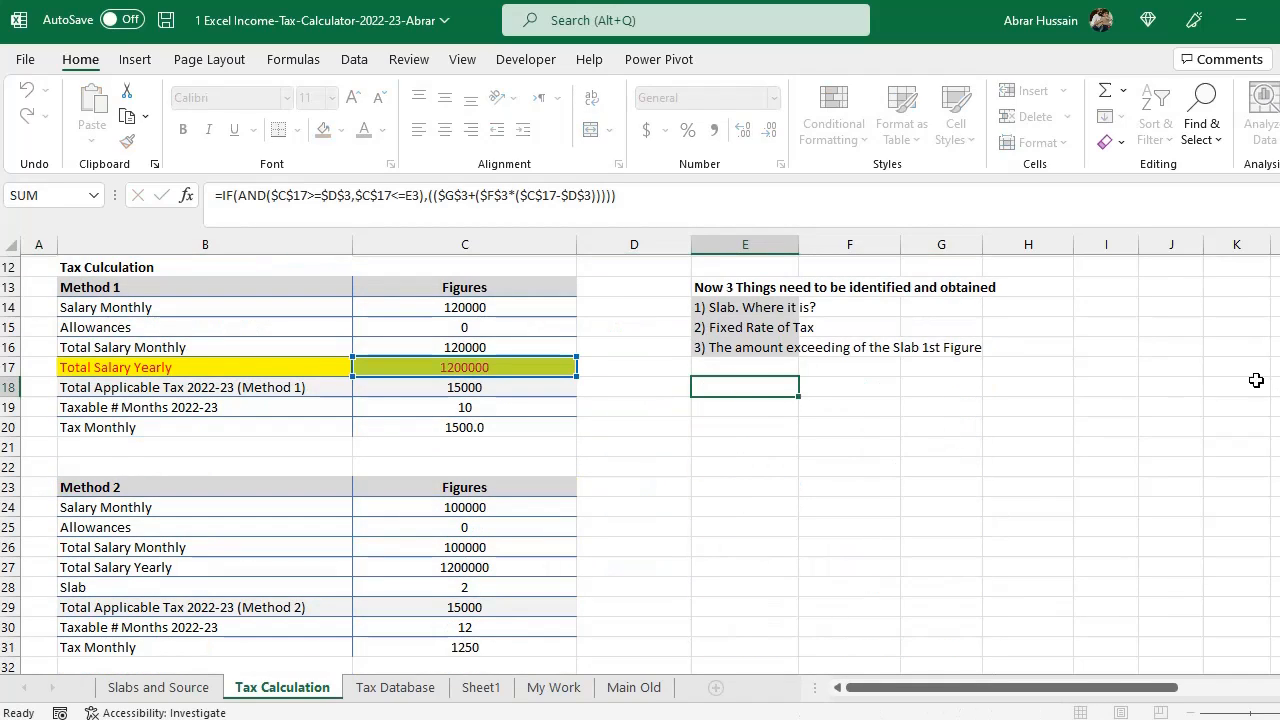
key("F2")
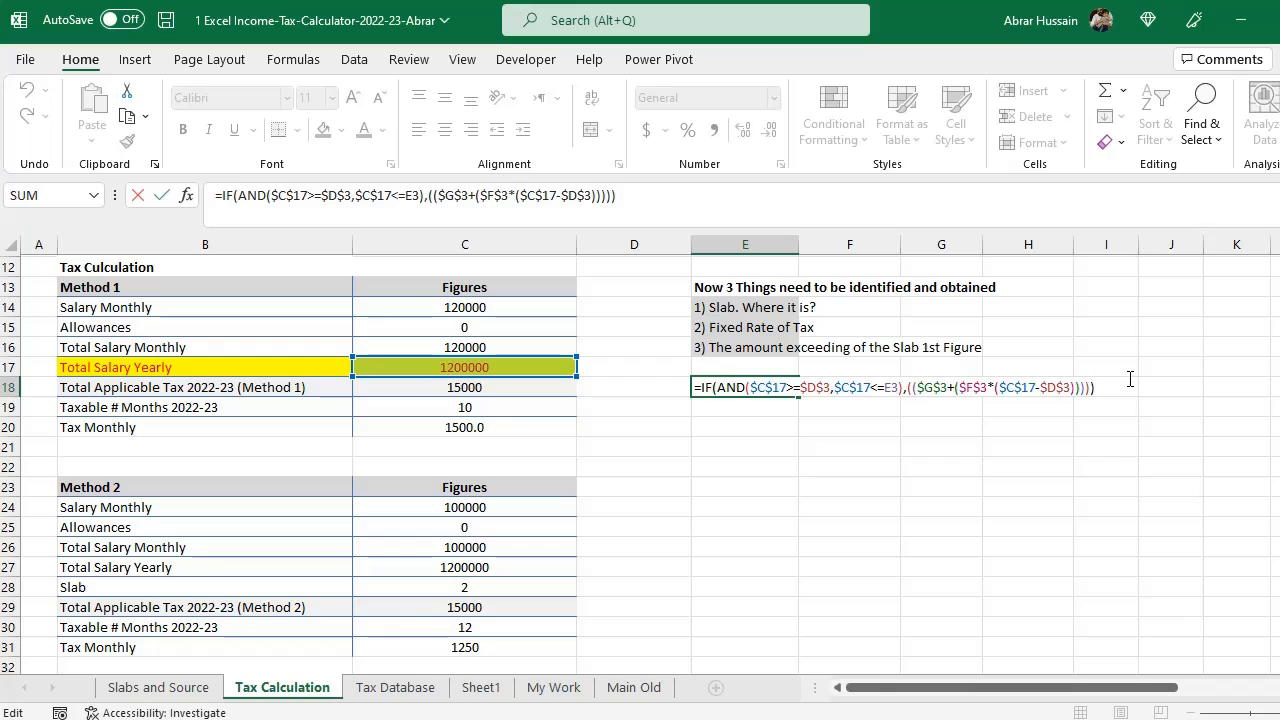
key("BackSpace")
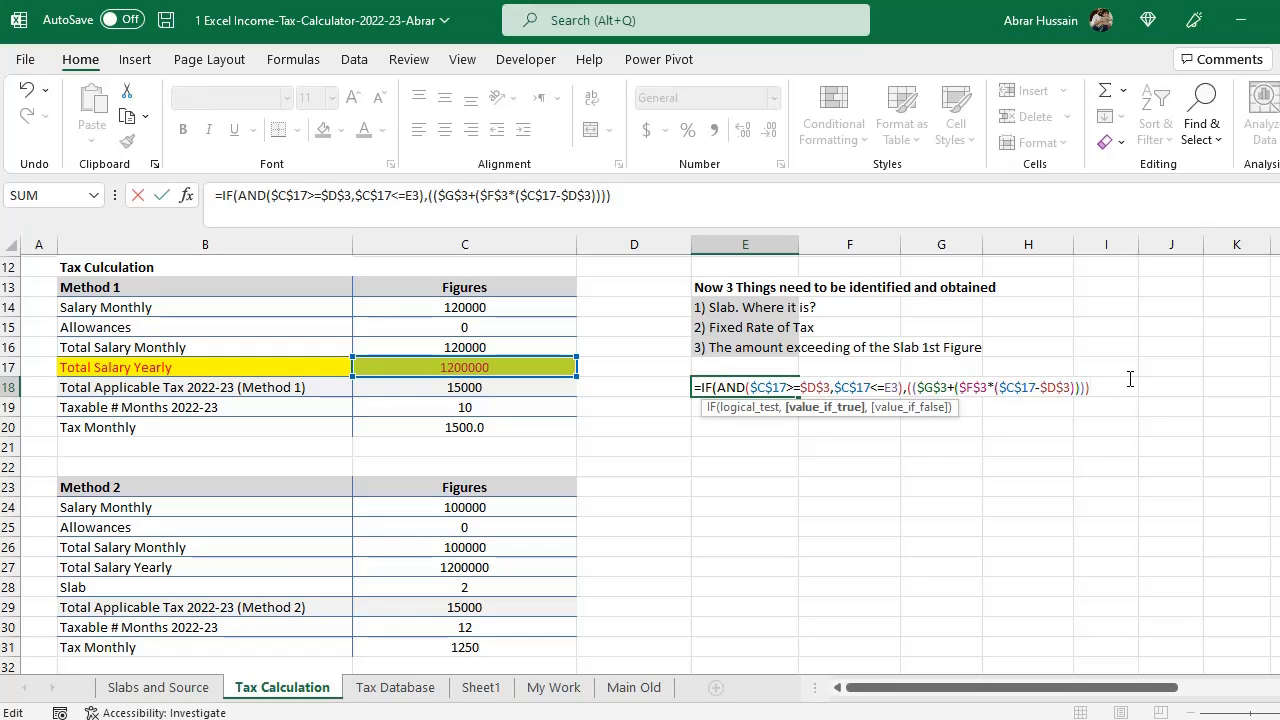
type(",")
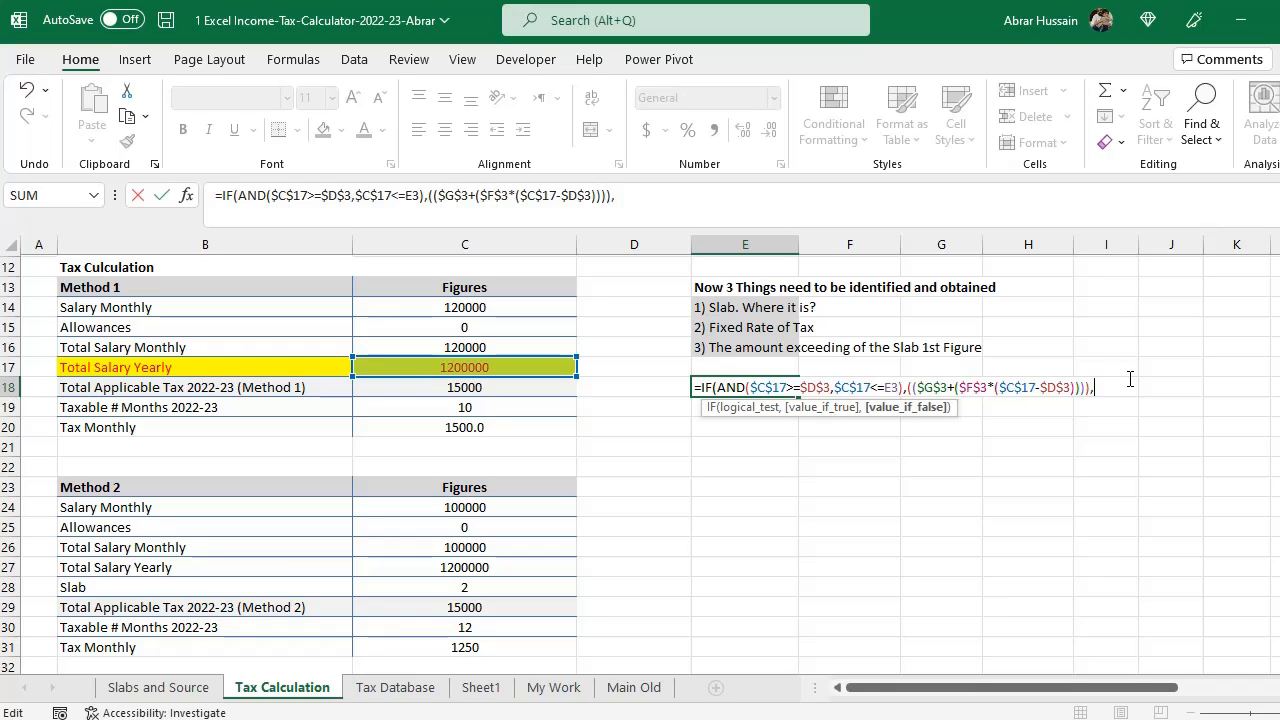
type("IF(AND")
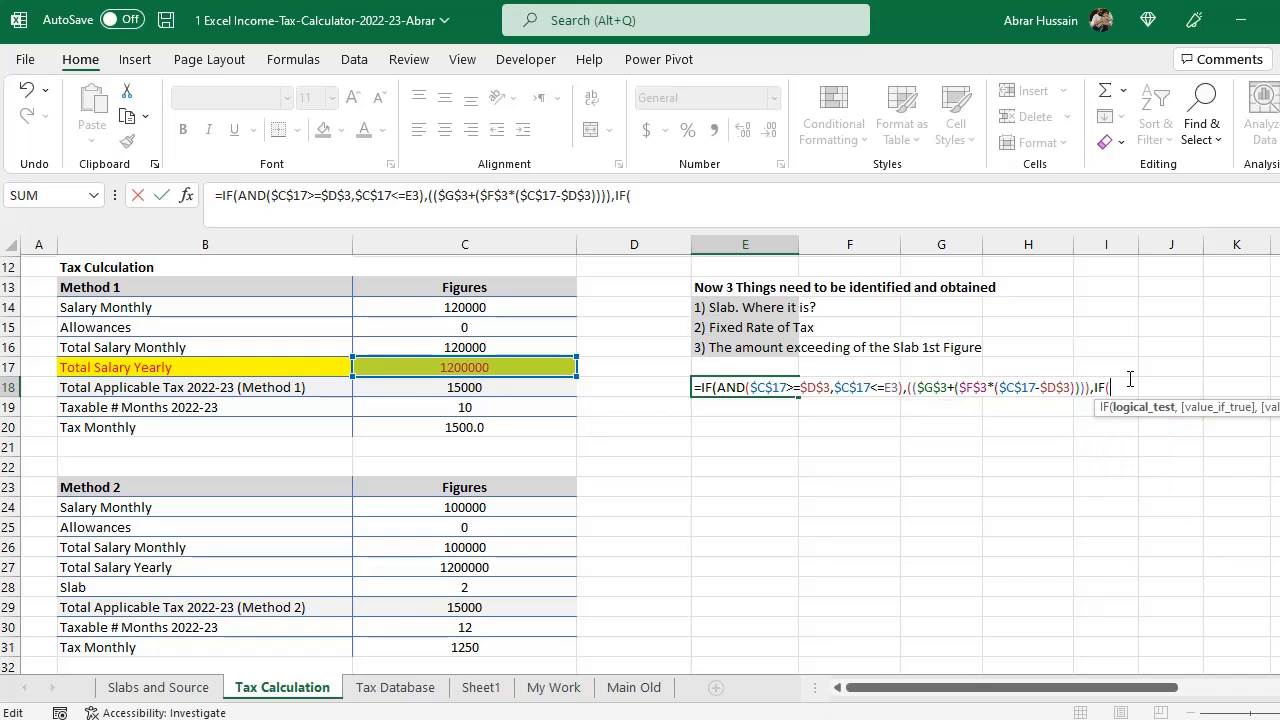
type("(")
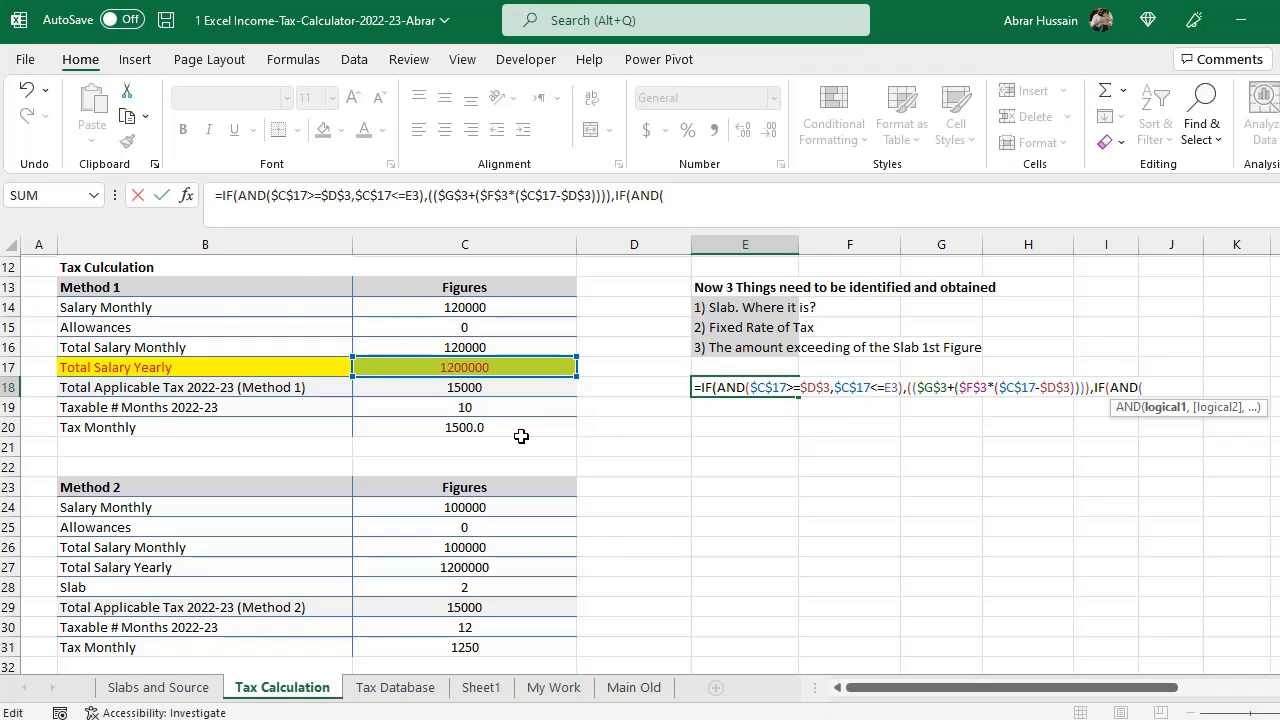
scroll(520, 436, "up", 4)
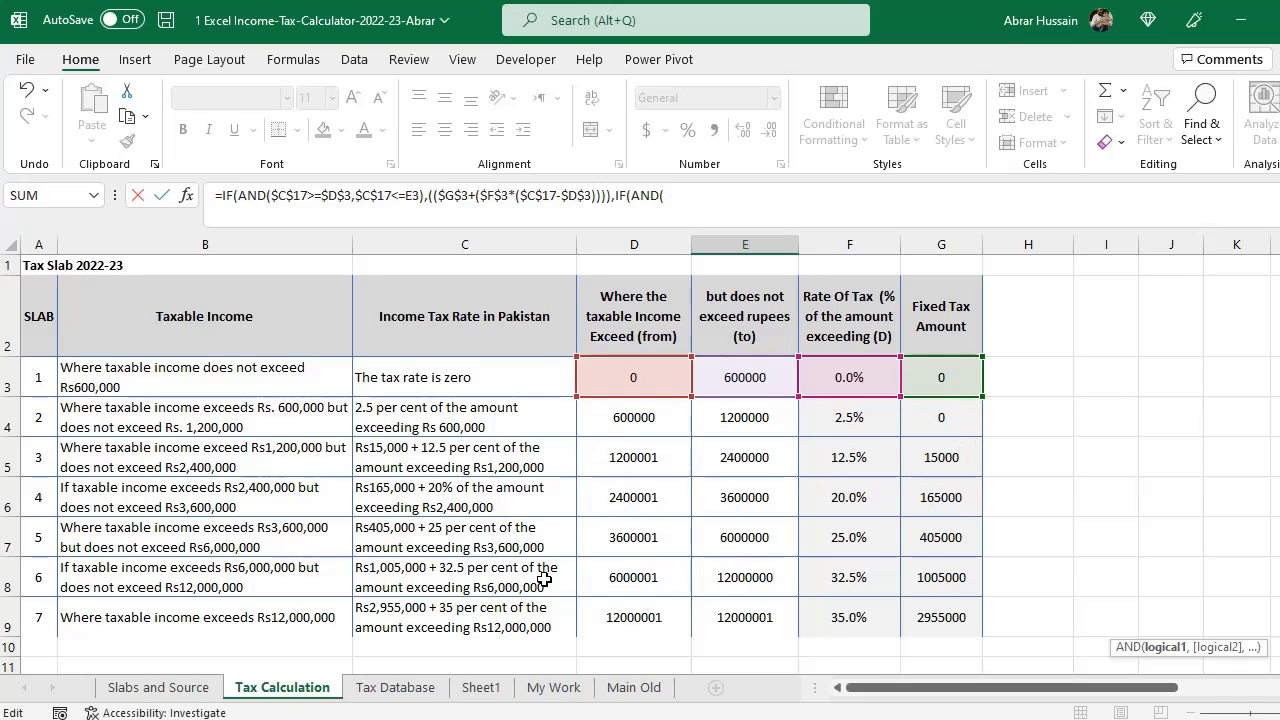
key("Escape")
- Set the monthly salary in C14 to 40000 to test the first-slab formula
scroll(923, 532, "down", 1)
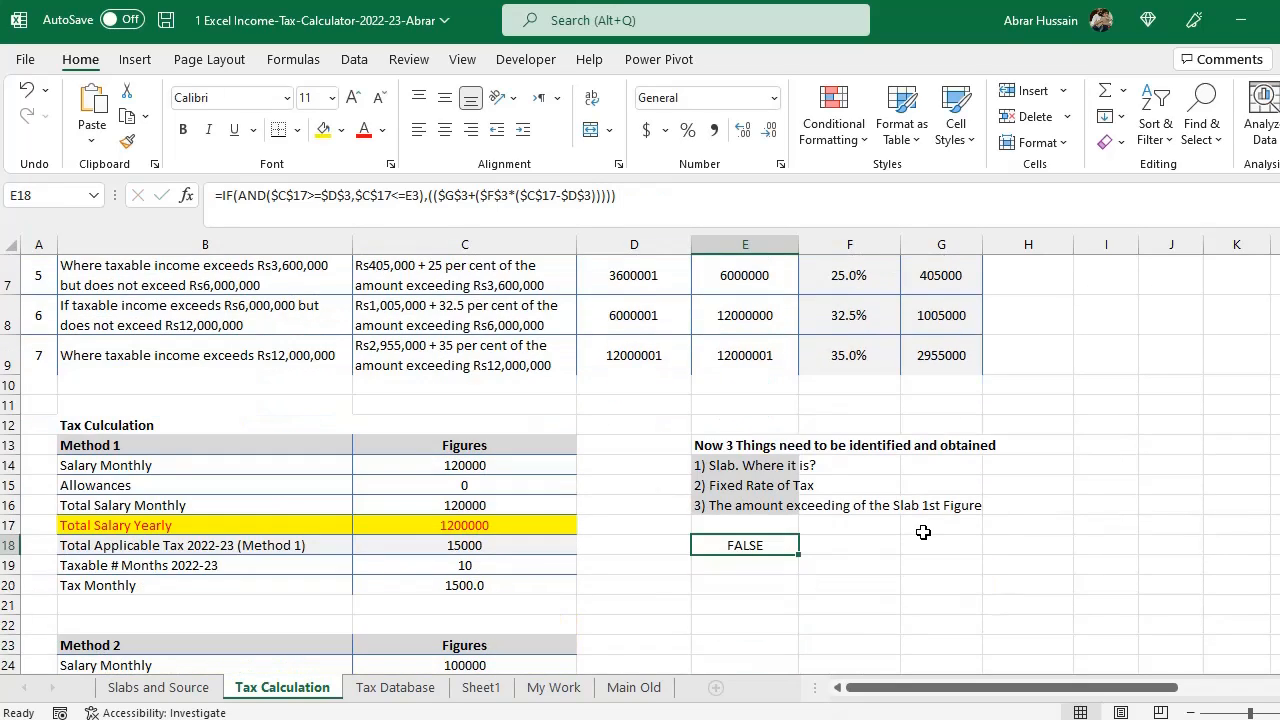
left_click(448, 462)
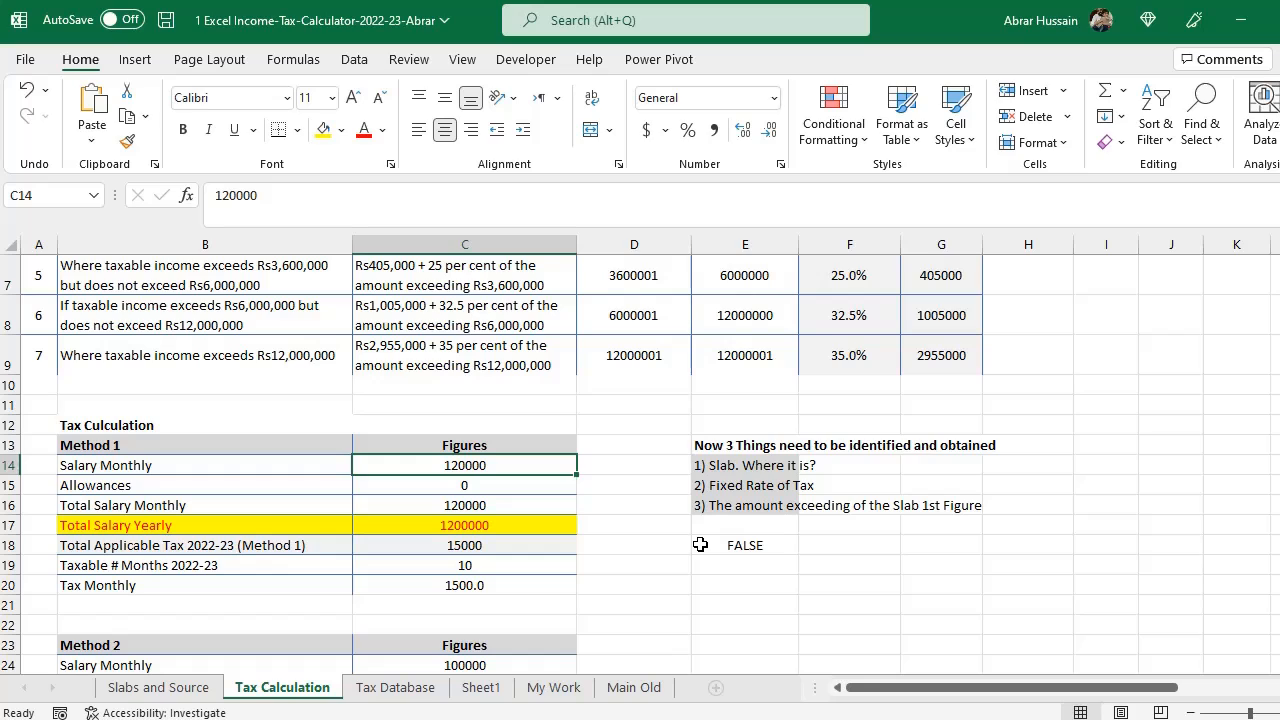
type("40000")
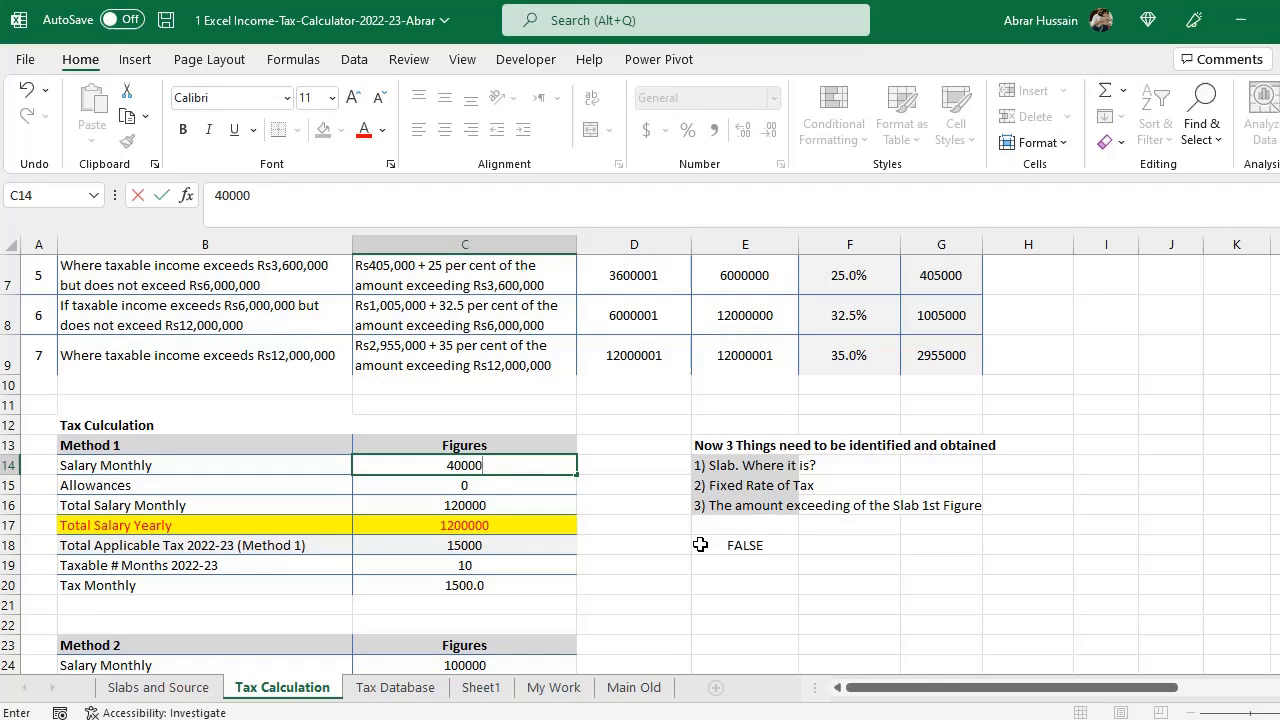
key("Return")
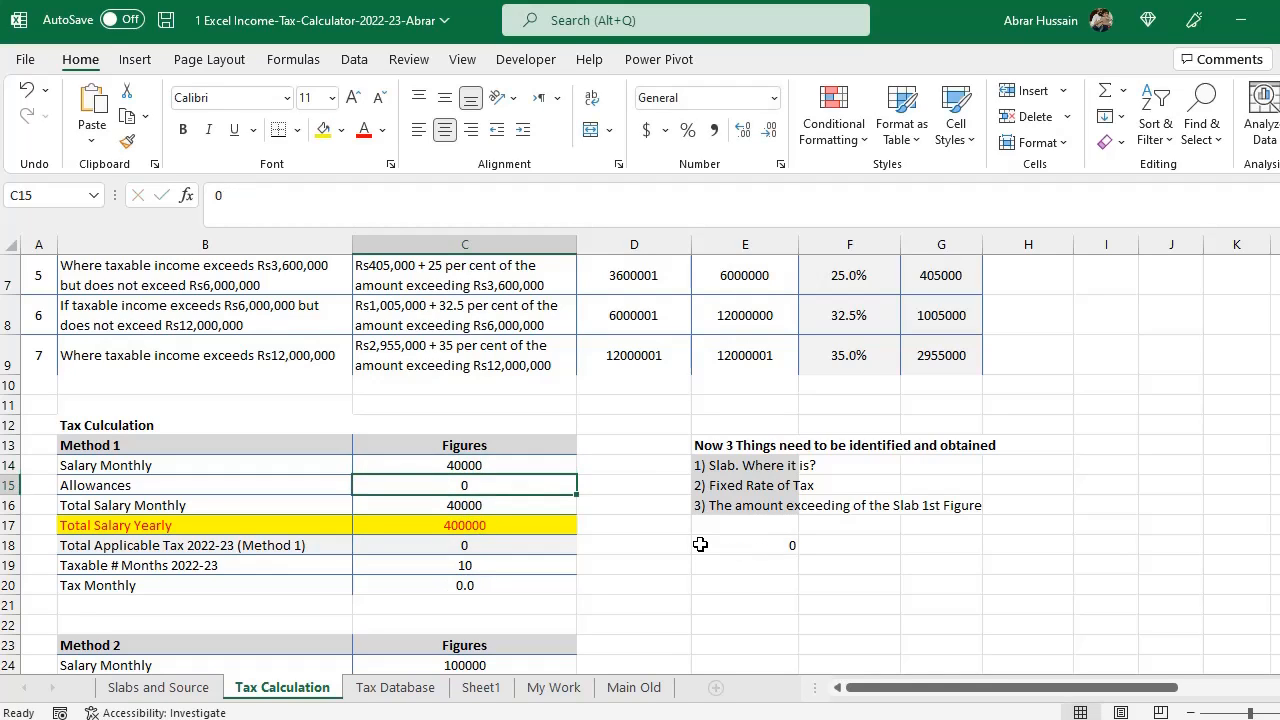
- Examine the E18 formula, the yearly salary formula in C17 and the second slab row of the table
left_click(768, 547)
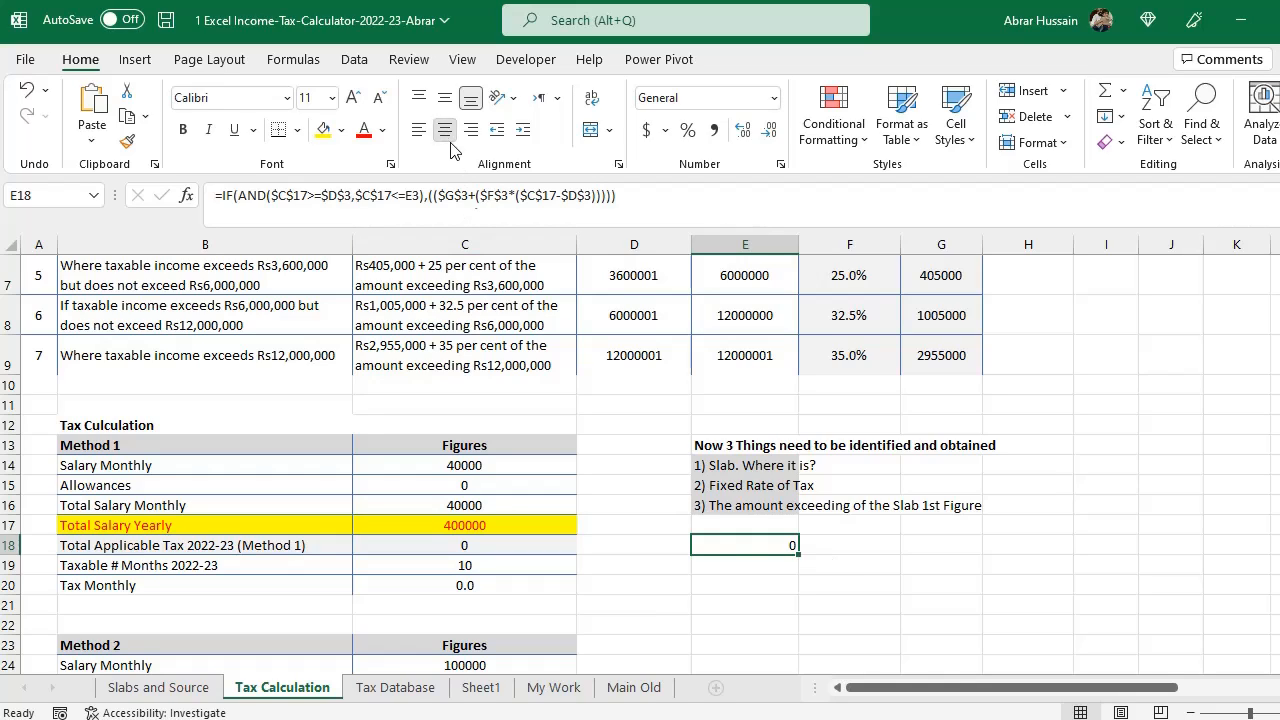
left_click(265, 525)
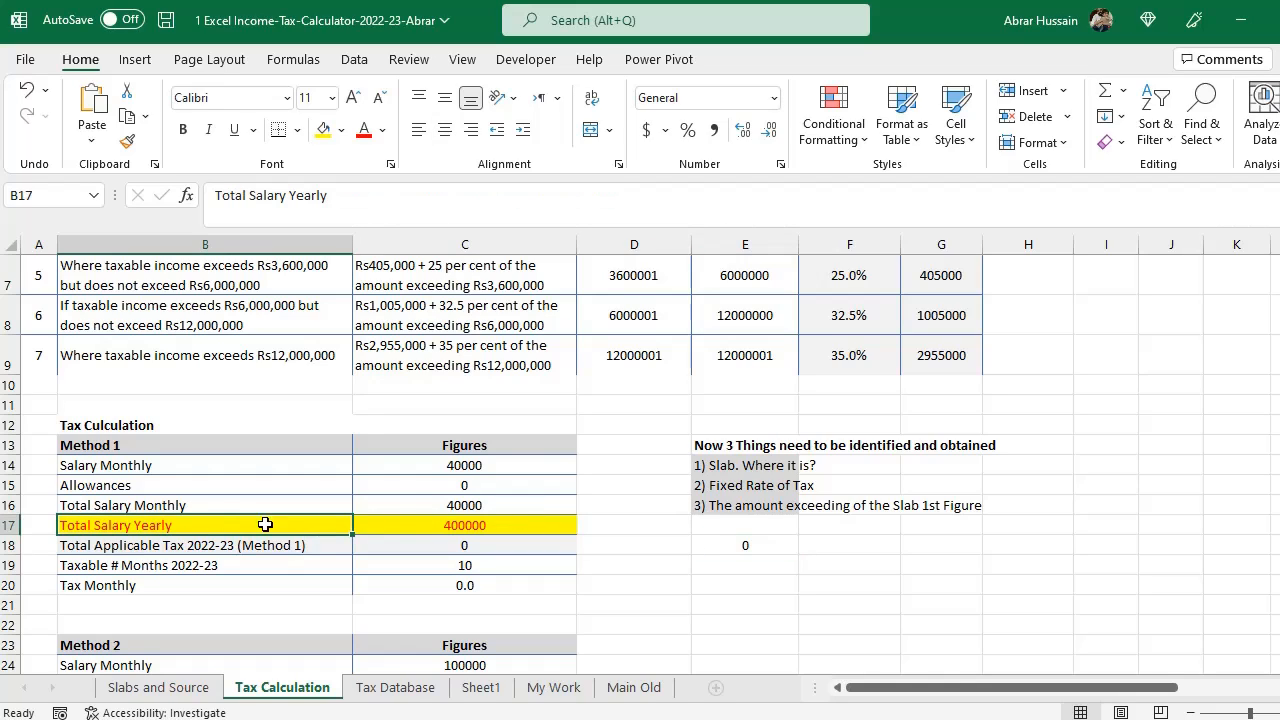
left_click(463, 523)
key("F2")
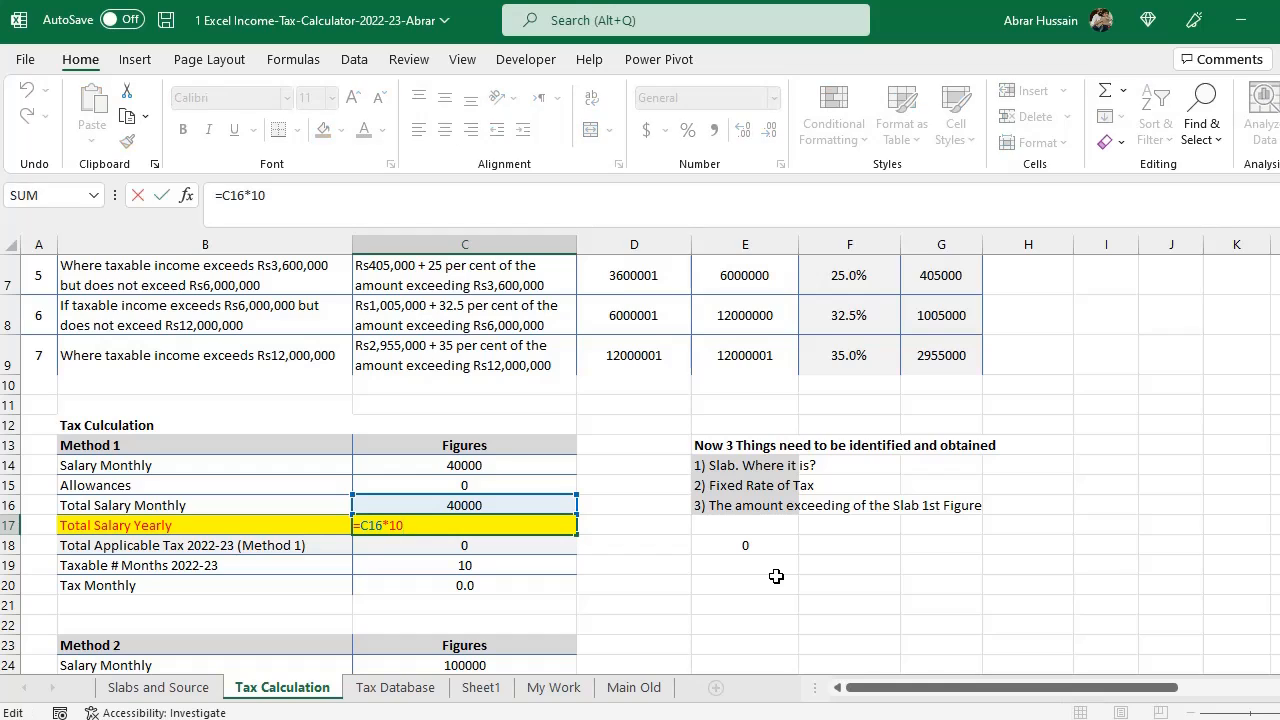
key("Escape")
scroll(530, 457, "up", 2)
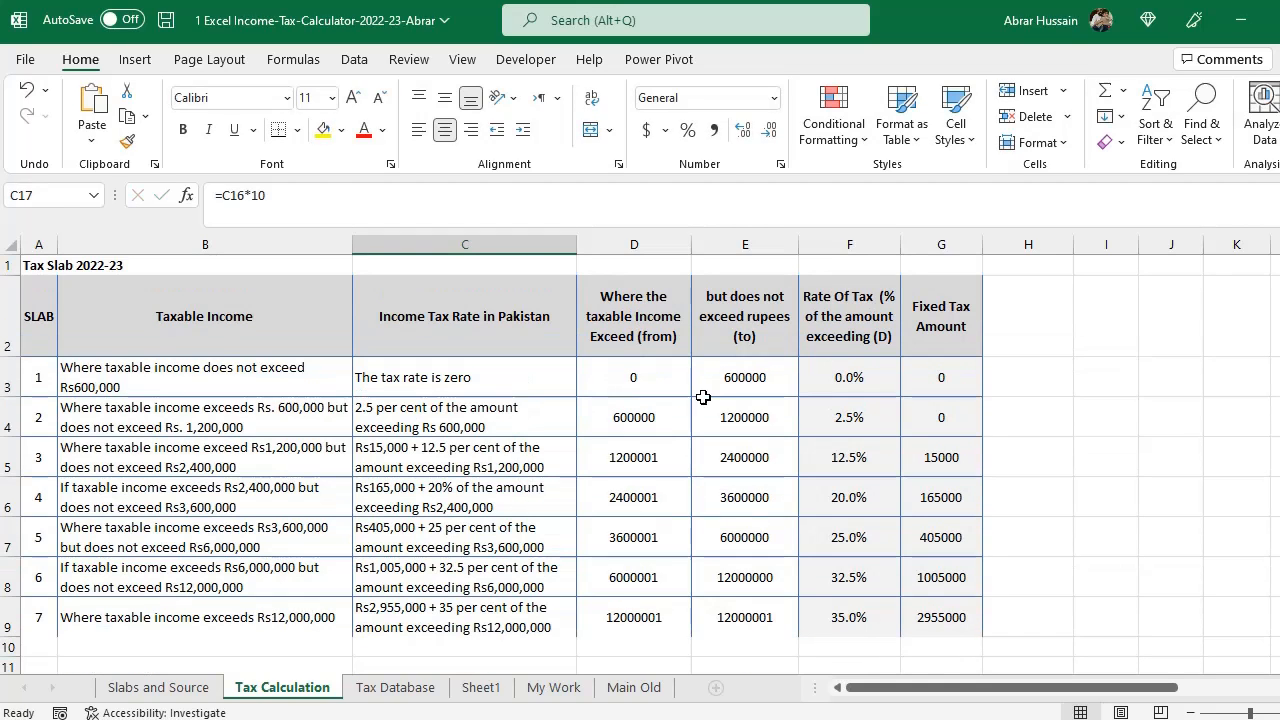
left_click(597, 425)
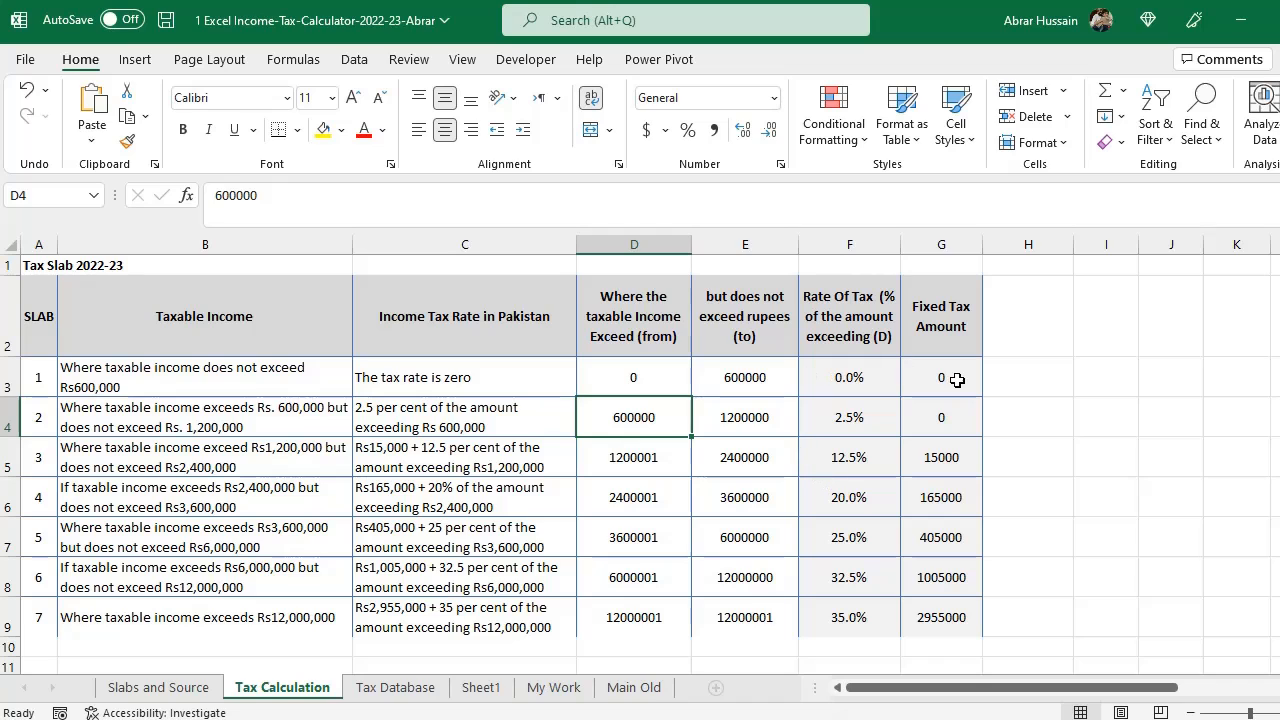
left_click(909, 391)
left_click_drag(909, 391, 9, 431)
scroll(494, 486, "down", 3)
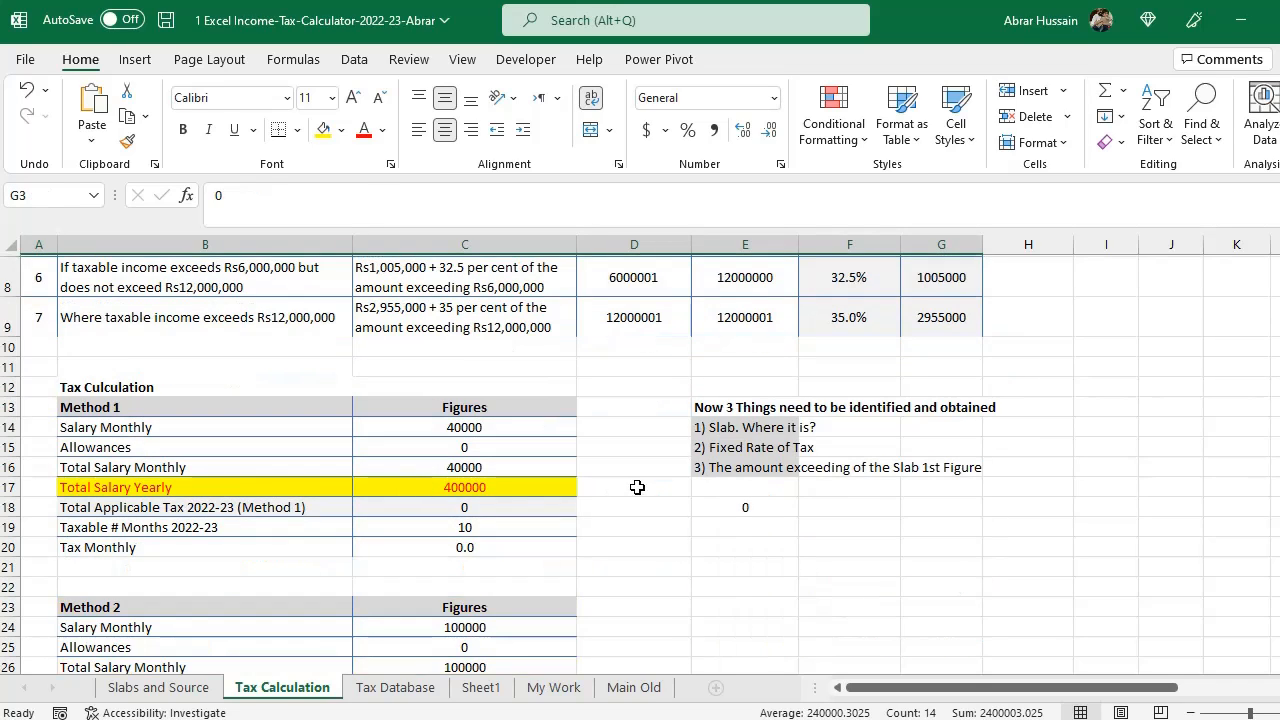
- Extend the E18 formula with a nested IF whose AND test begins with C17>=D4 for the second slab
left_click(740, 506)
key("F2")
key("Escape")
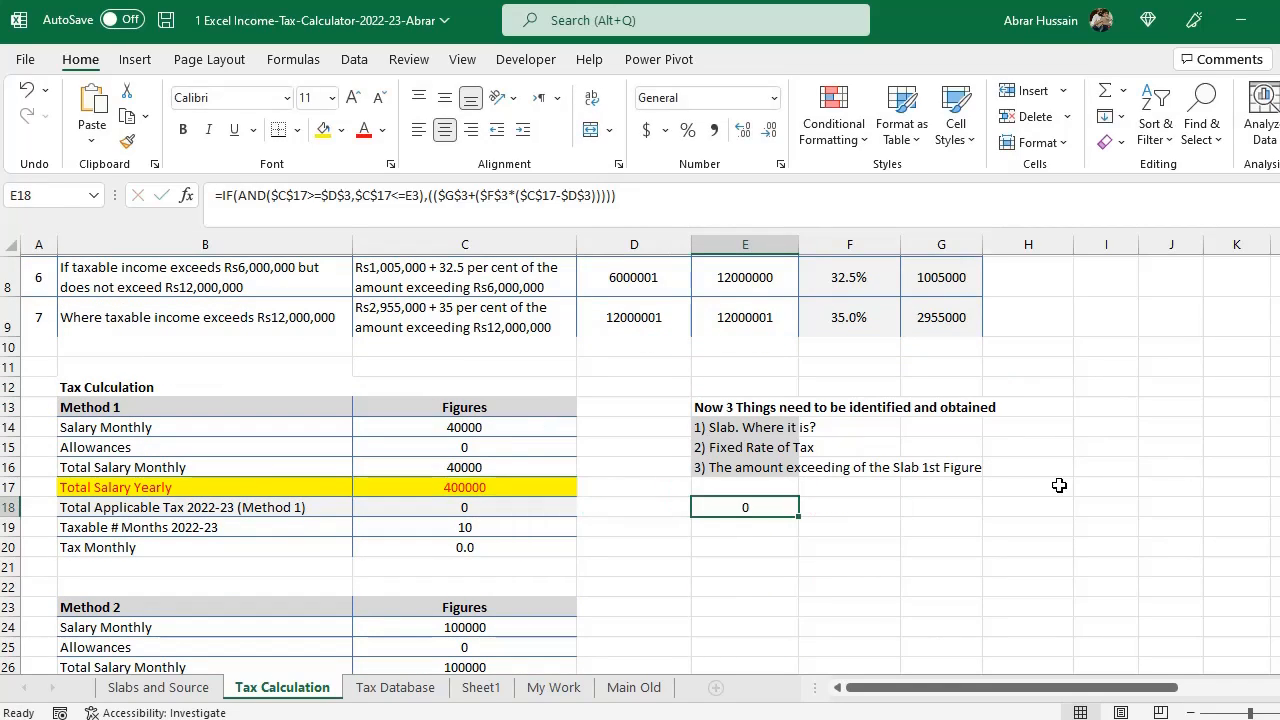
key("F2")
type(",IF(AND")
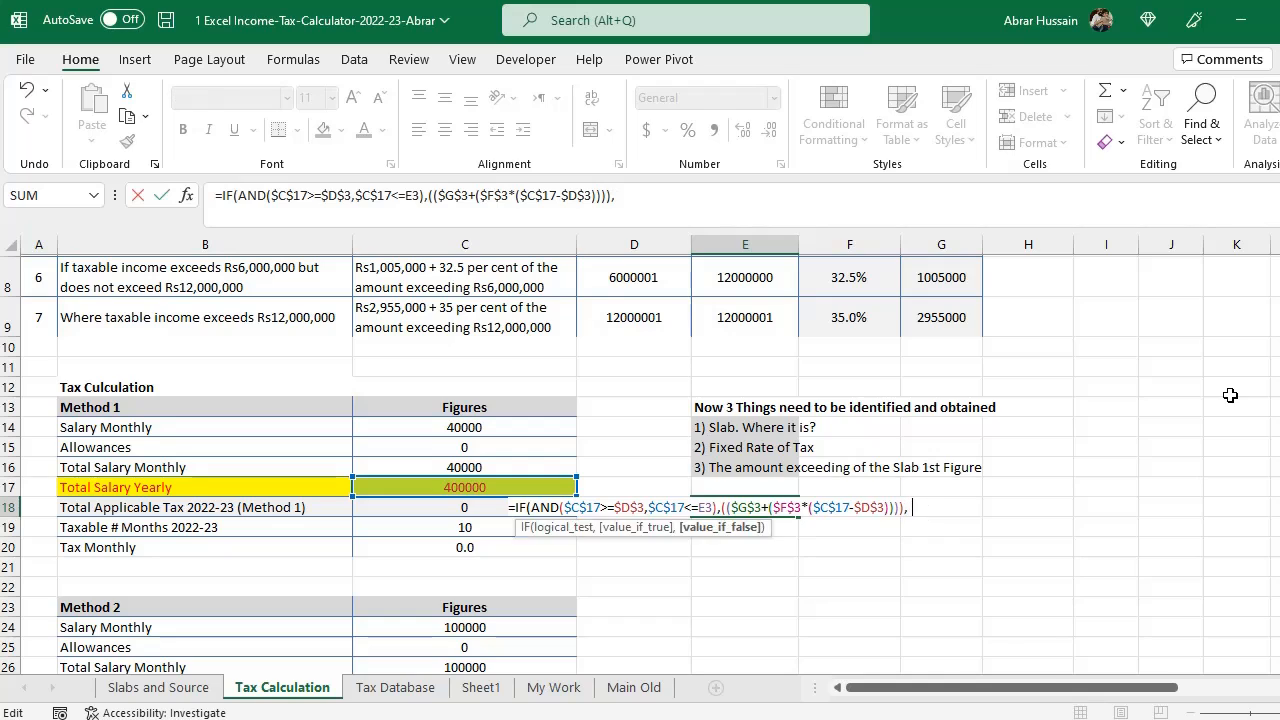
type("(")
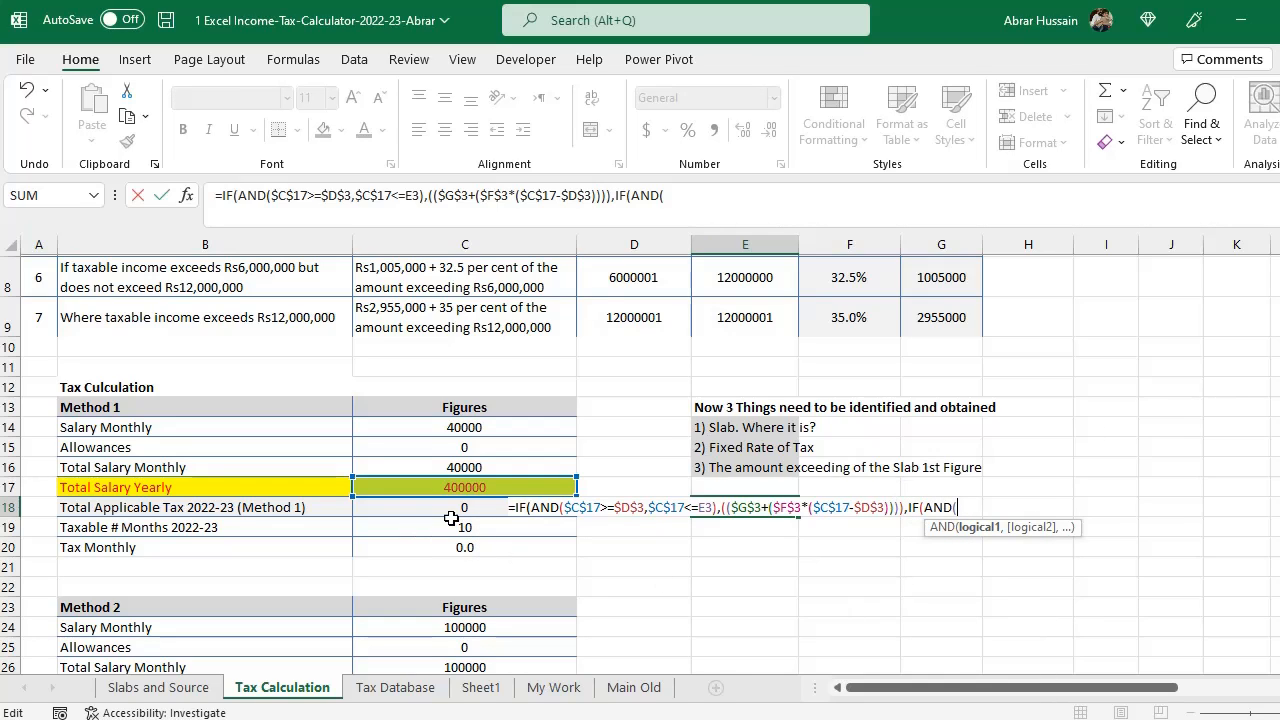
left_click(430, 486)
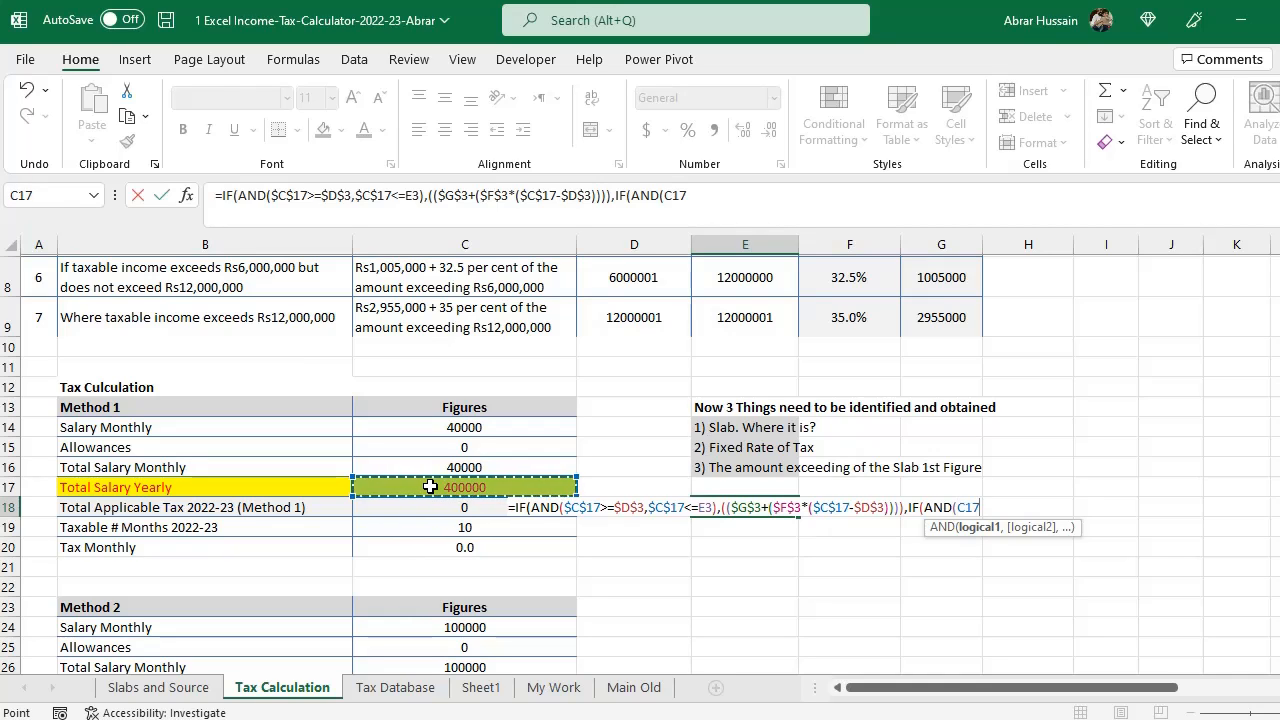
type("<=")
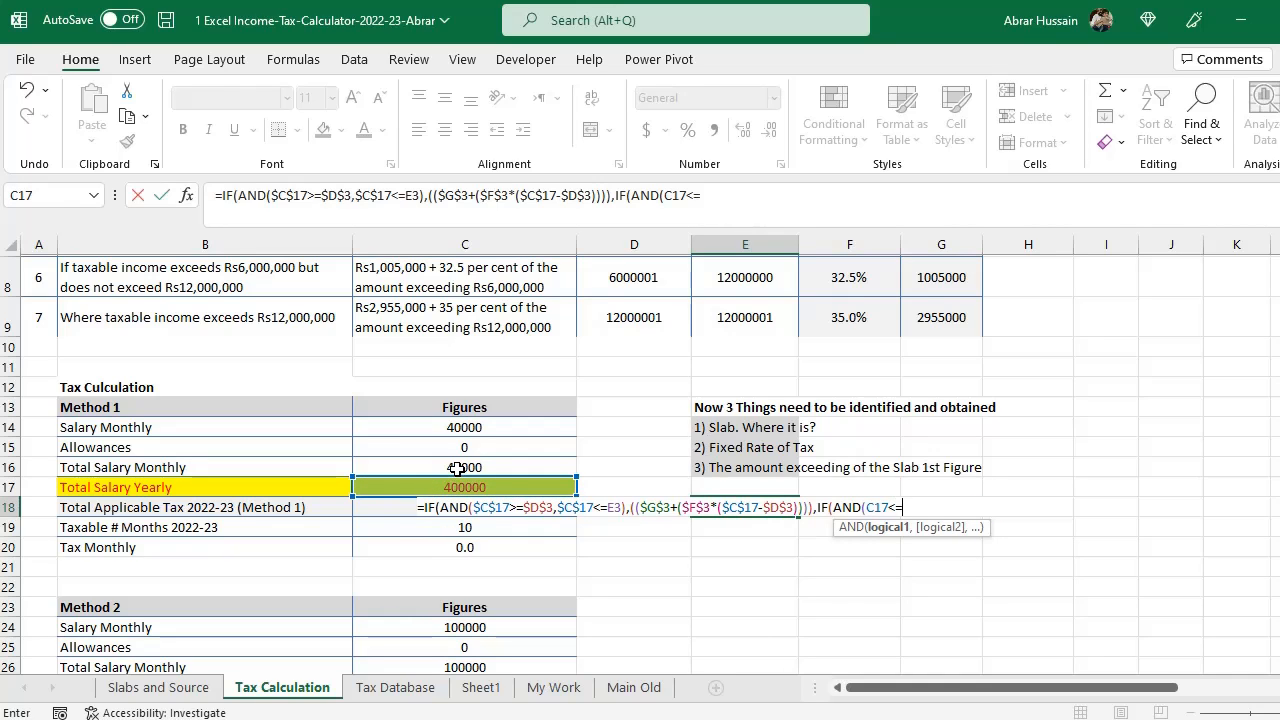
scroll(456, 468, "up", 3)
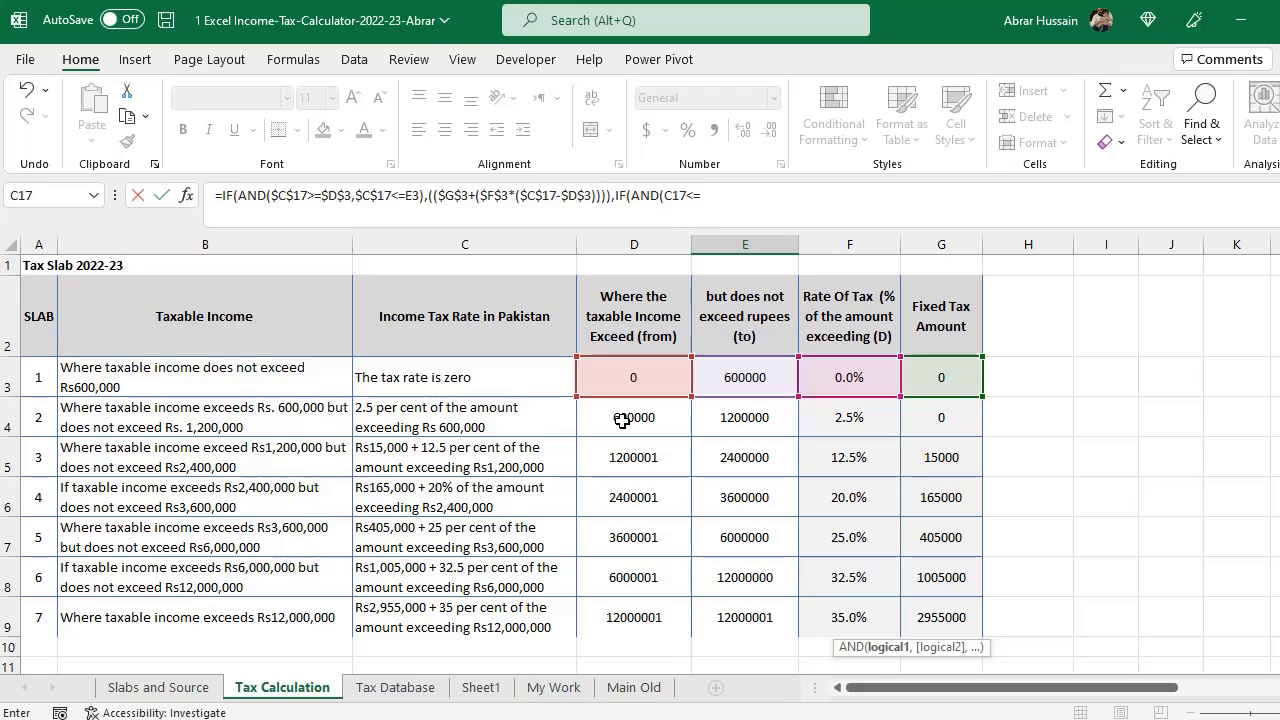
type("=")
key("BackSpace")
left_click(620, 420)
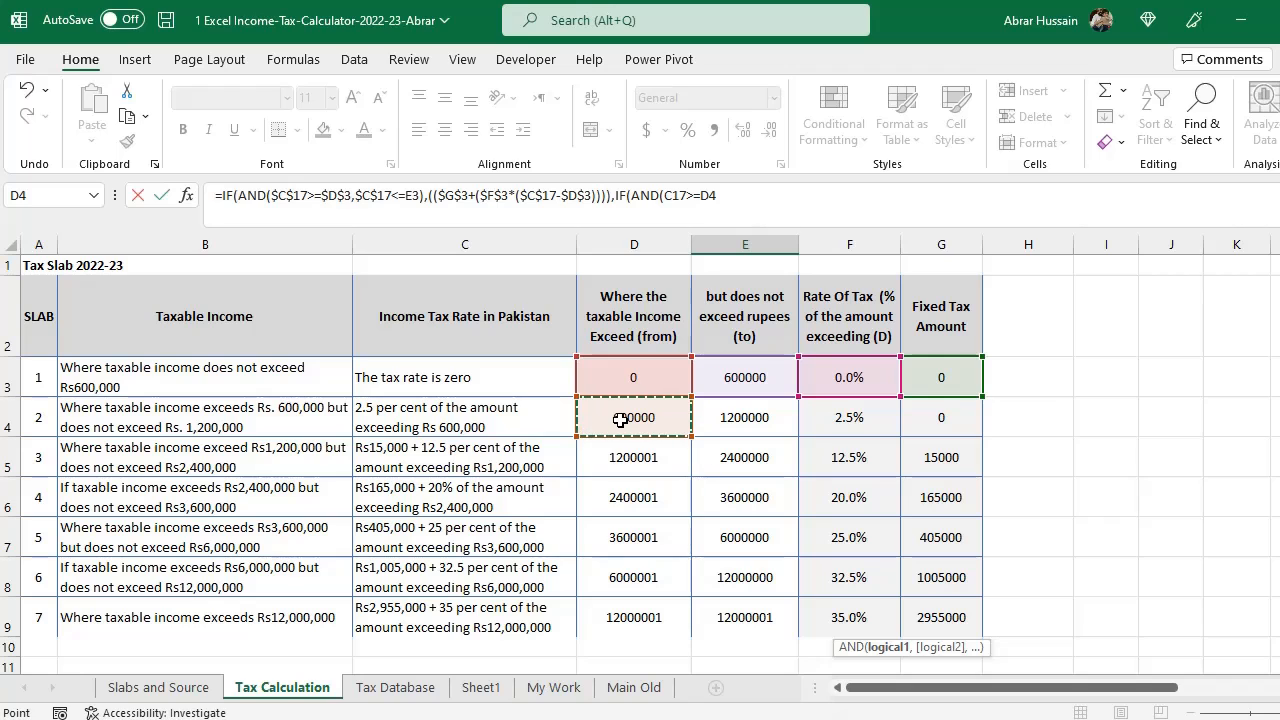
type(",")
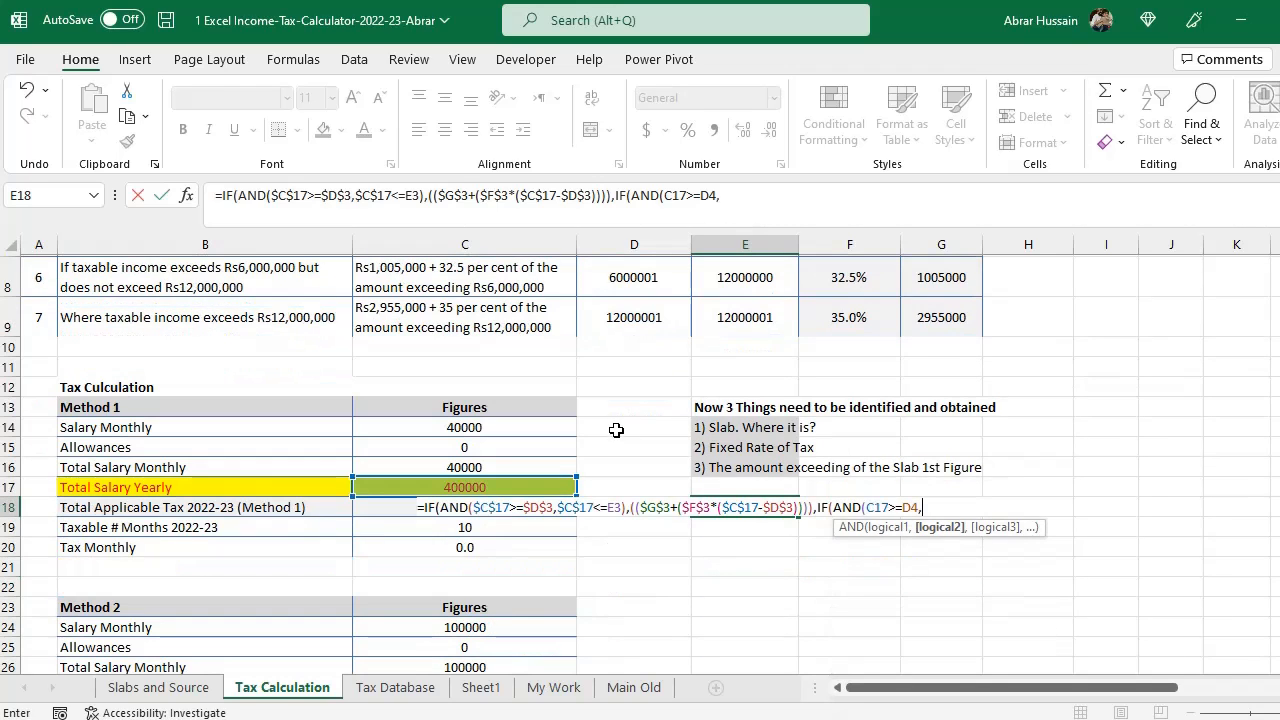
- Complete the AND test with C17<=E4 and close its bracket
left_click(427, 488)
scroll(840, 486, "up", 3)
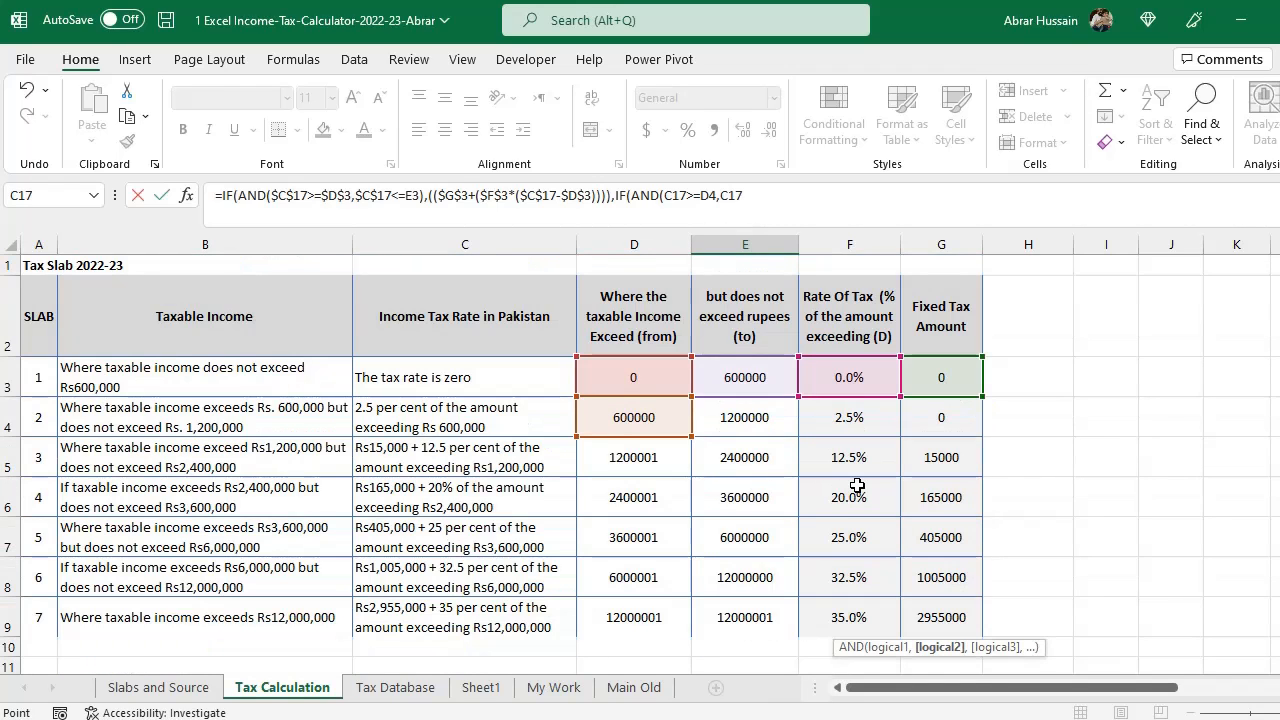
type("<=")
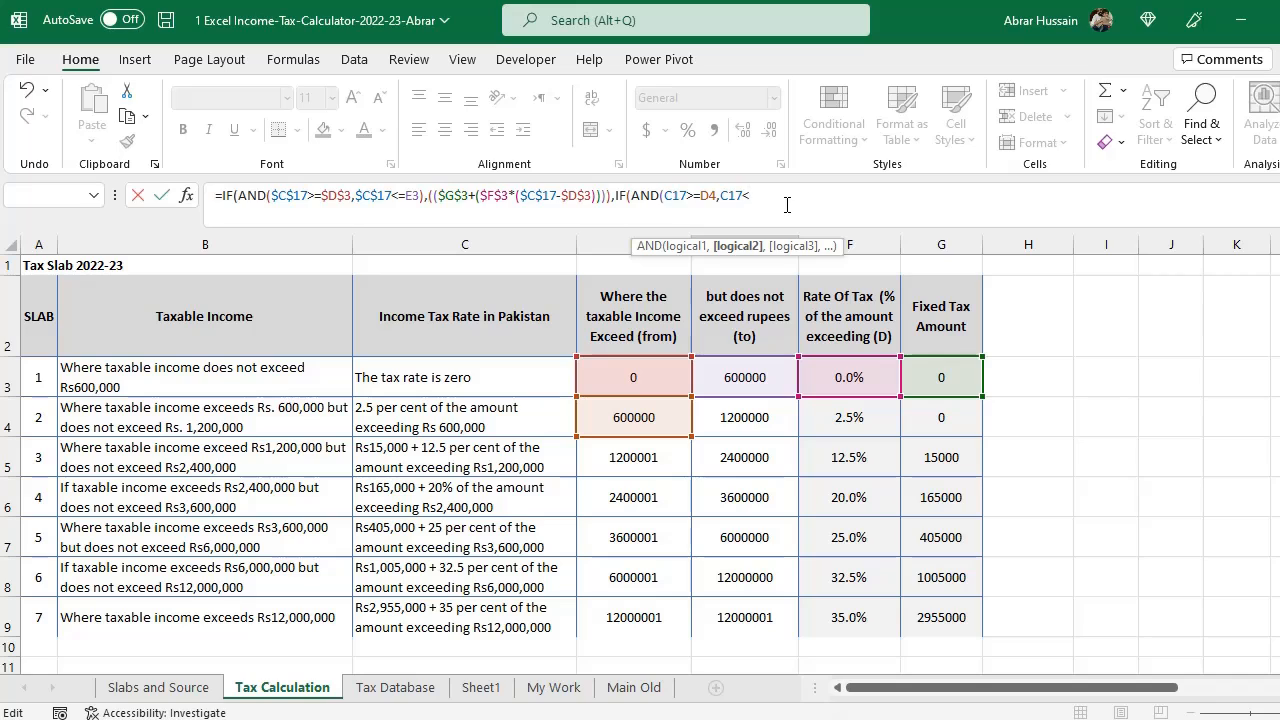
left_click(738, 412)
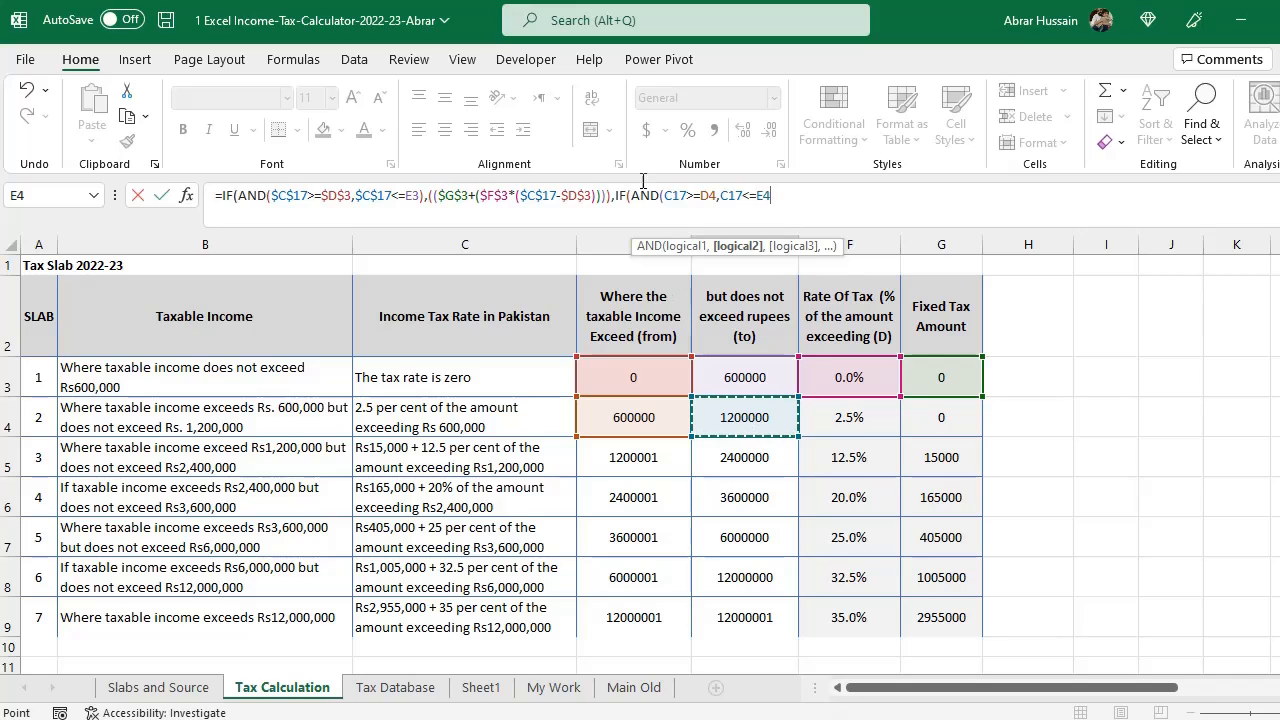
left_click_drag(612, 195, 661, 192)
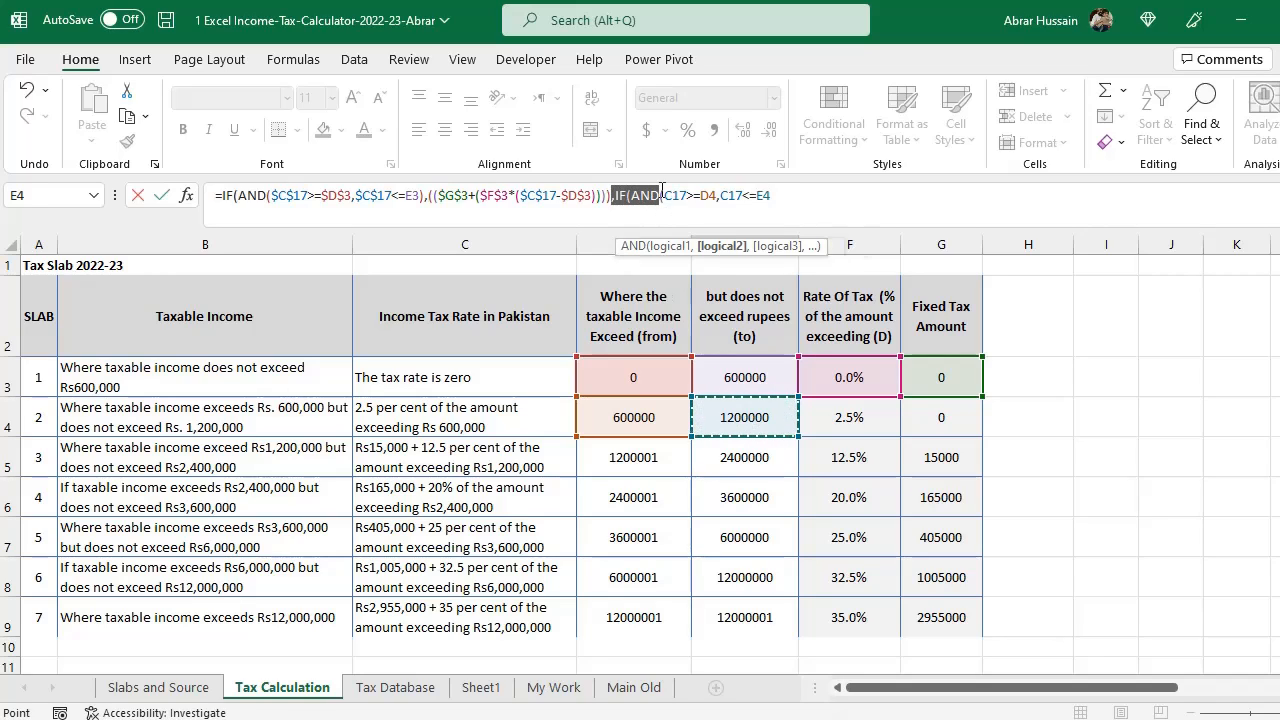
left_click(803, 195)
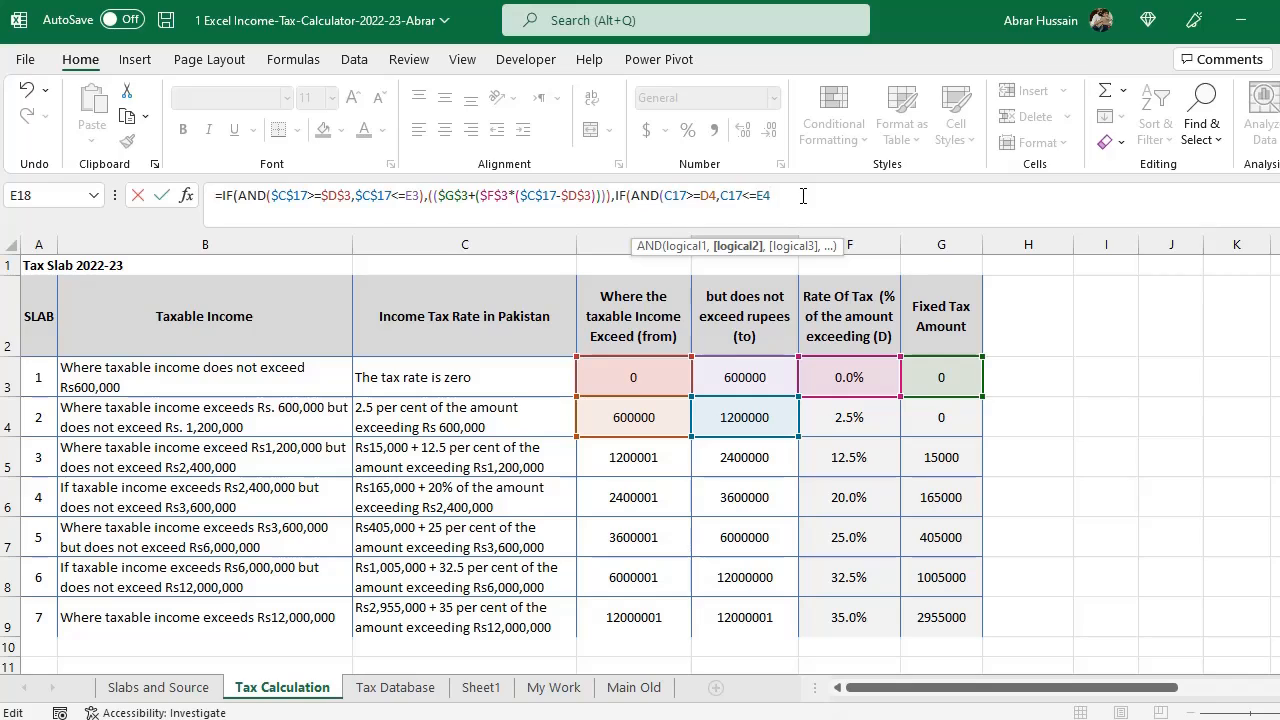
type(")")
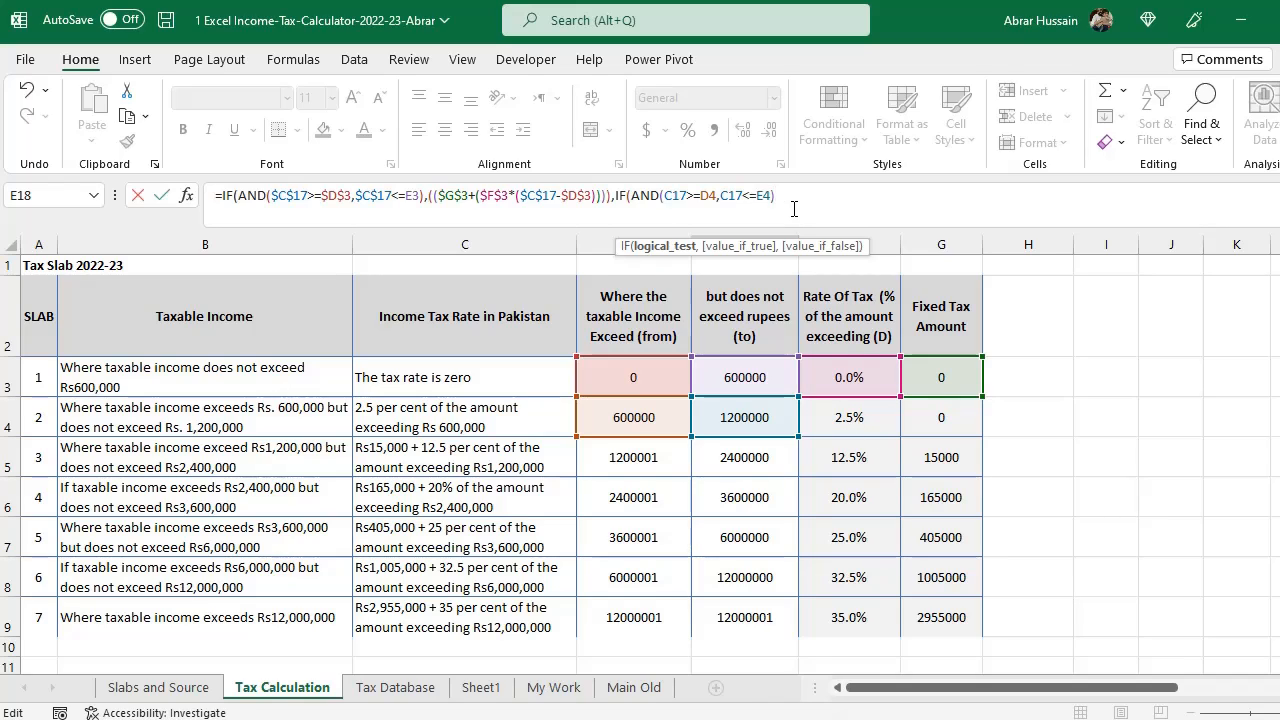
- Begin the nested value-if-true as the second slab's fixed tax G4 plus its rate F4 multiplied by the excess
type(",((")
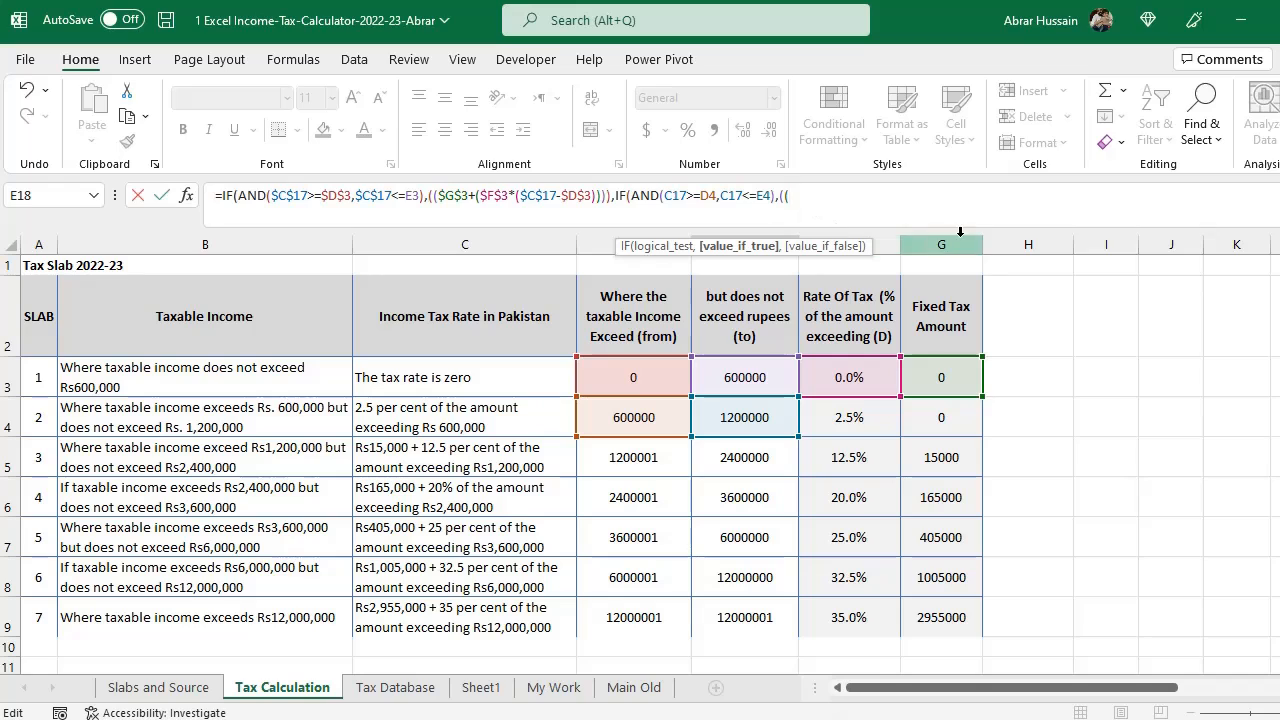
left_click(938, 422)
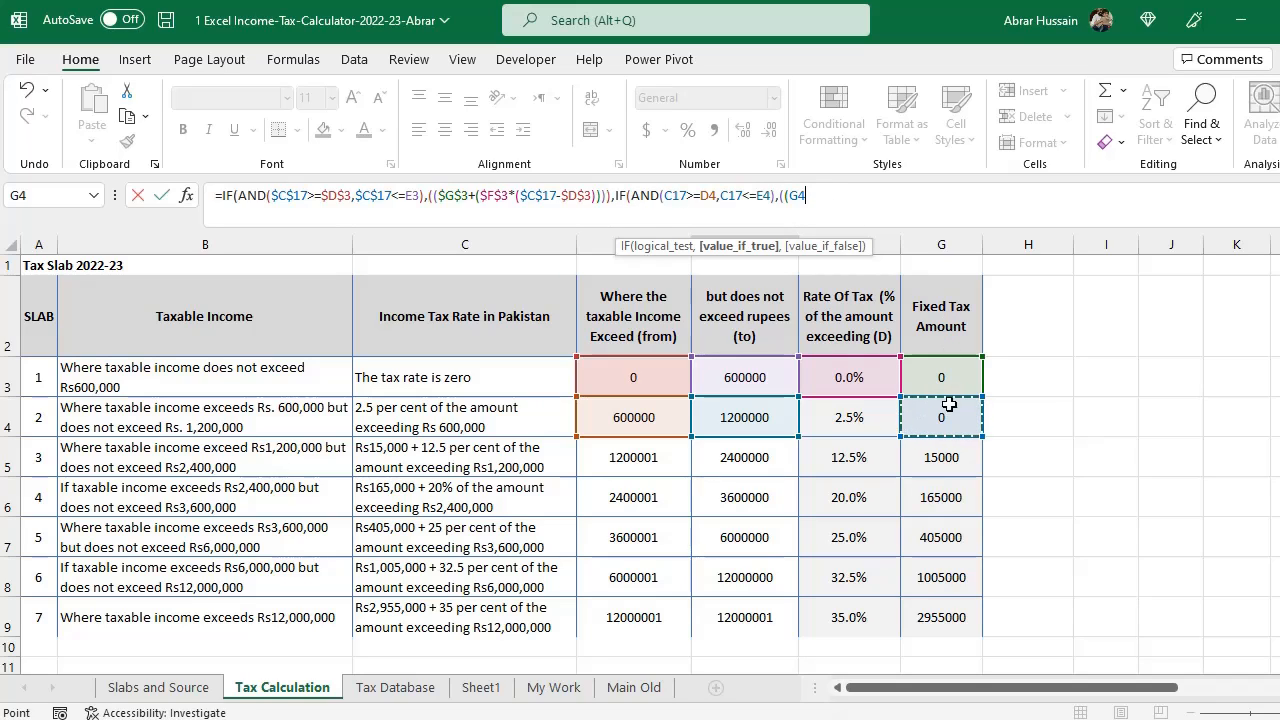
type("+")
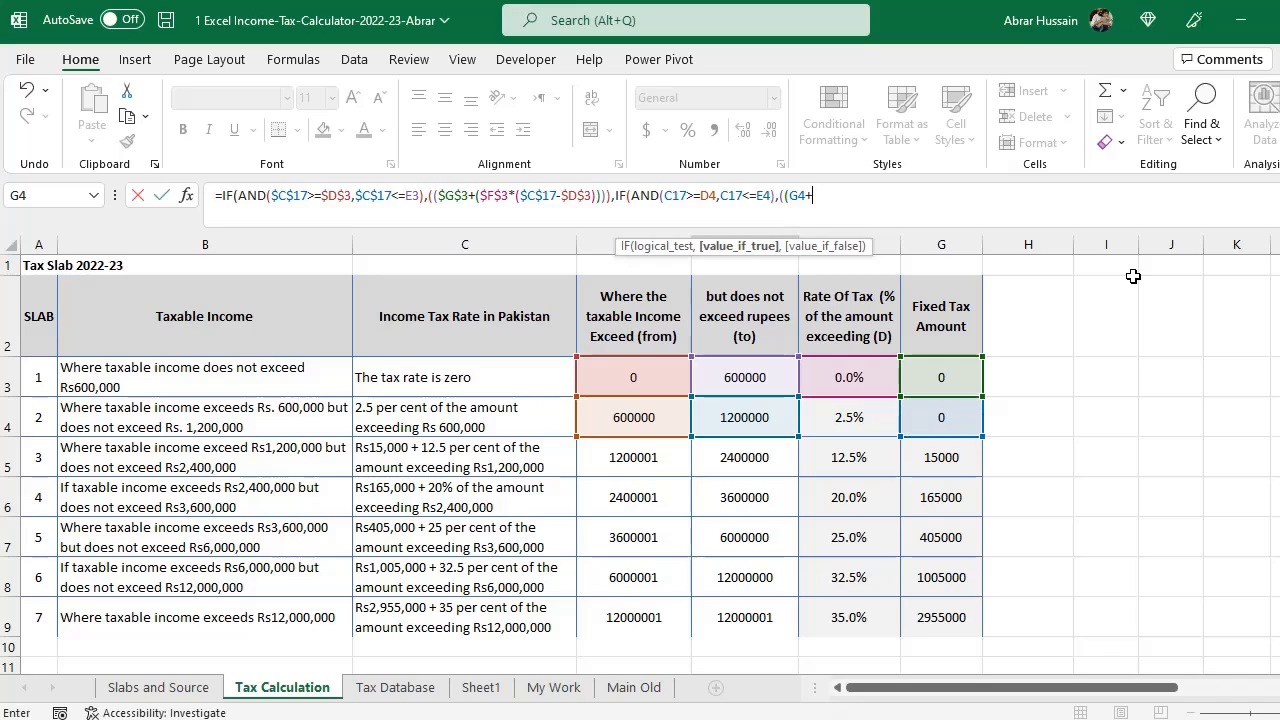
type("(")
left_click(843, 422)
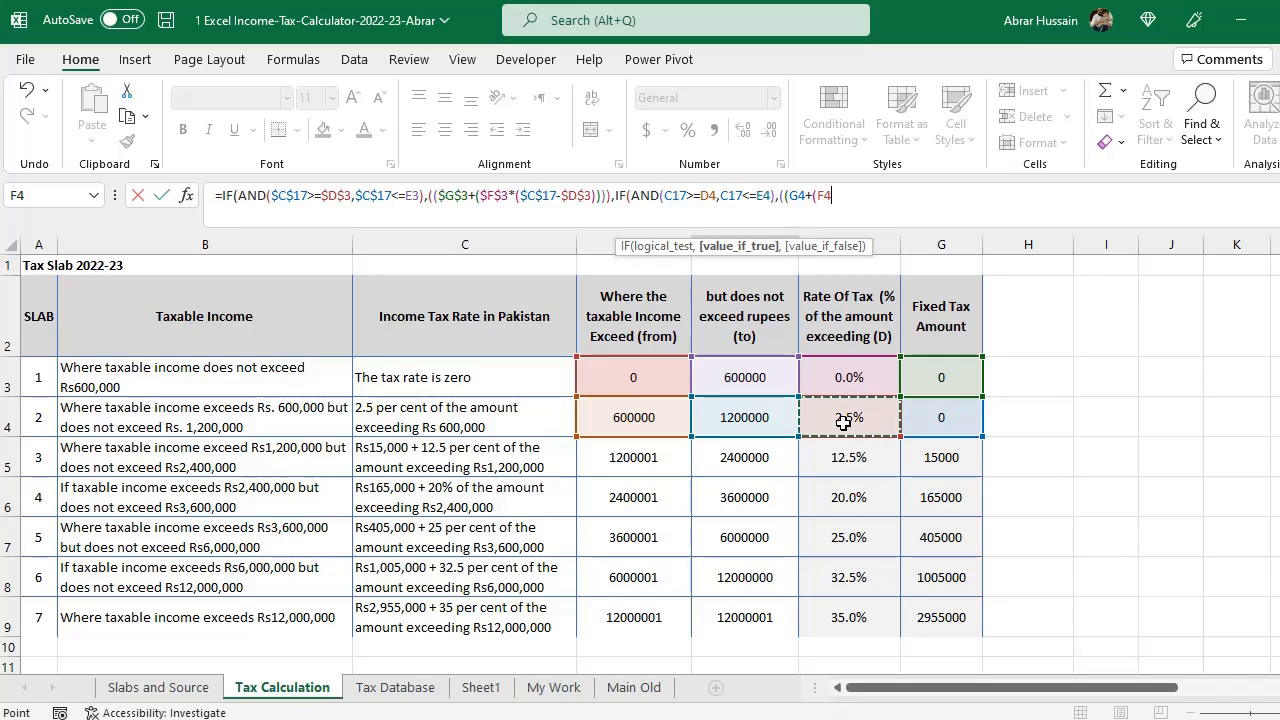
type("*(")
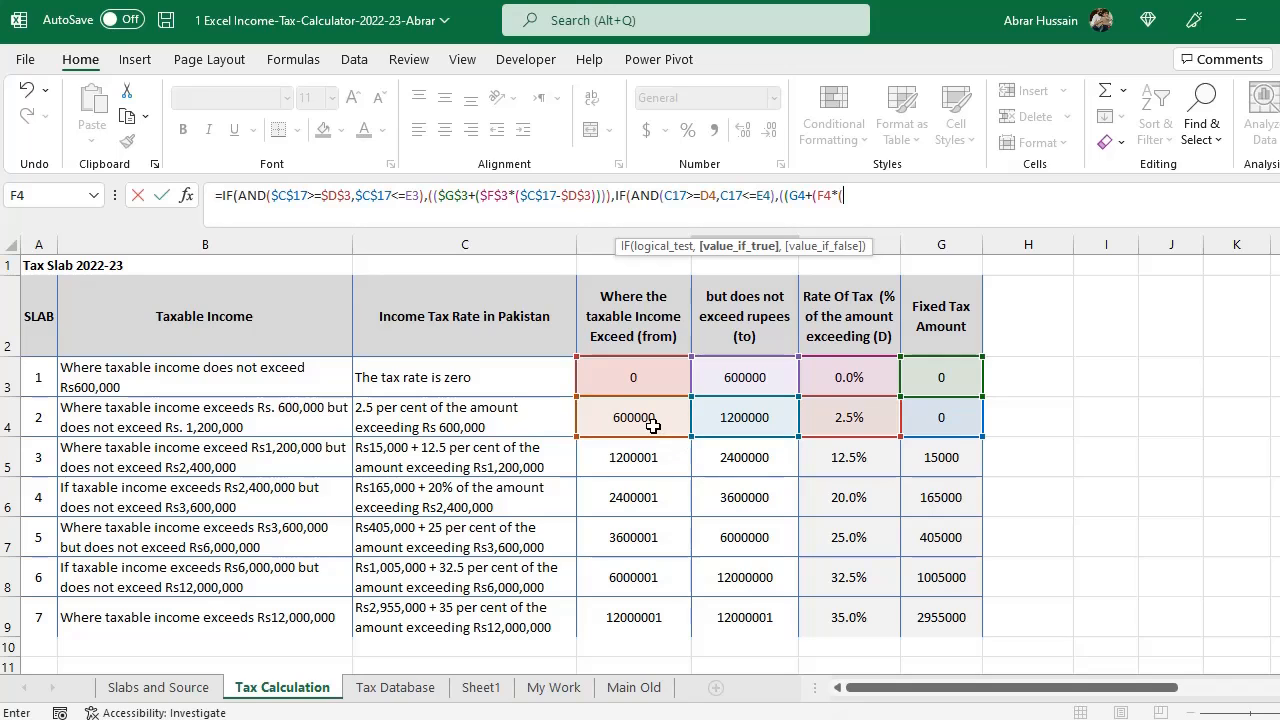
- Finish the excess as yearly salary C17 minus D4, close the formula and accept the suggested bracket correction
scroll(651, 425, "down", 3)
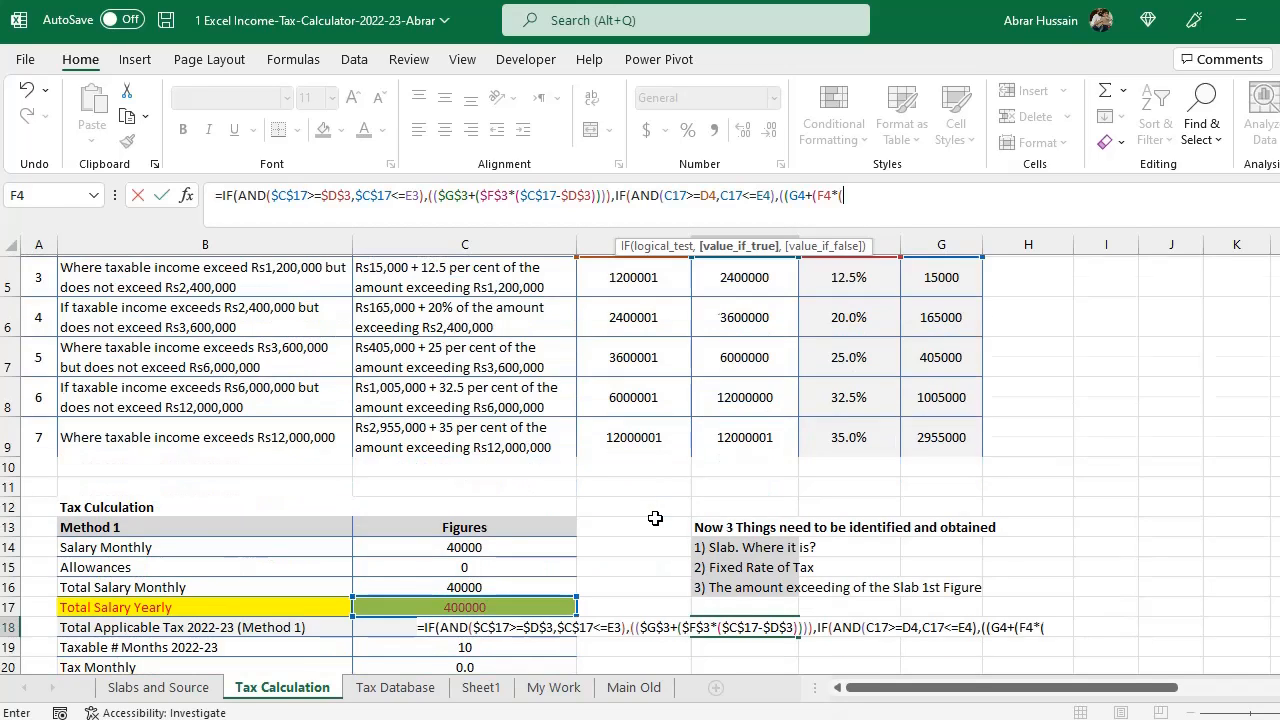
left_click(457, 426)
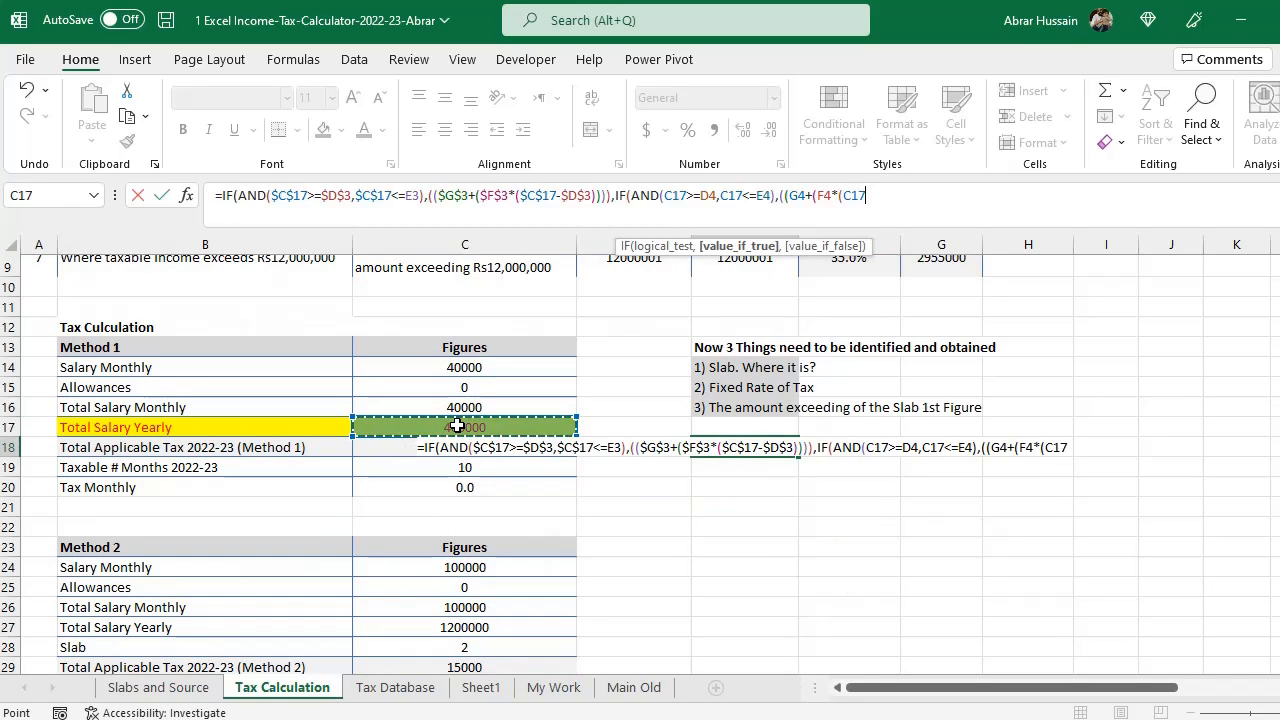
type("-")
scroll(457, 426, "up", 3)
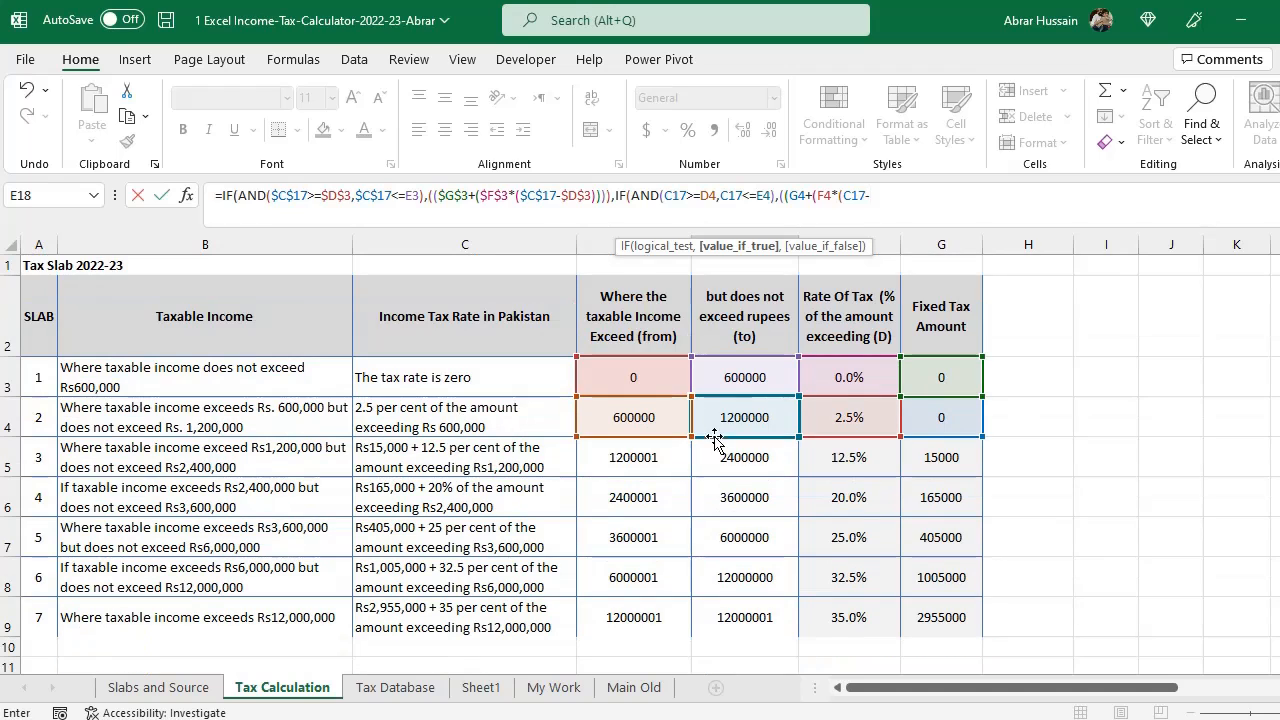
left_click(627, 421)
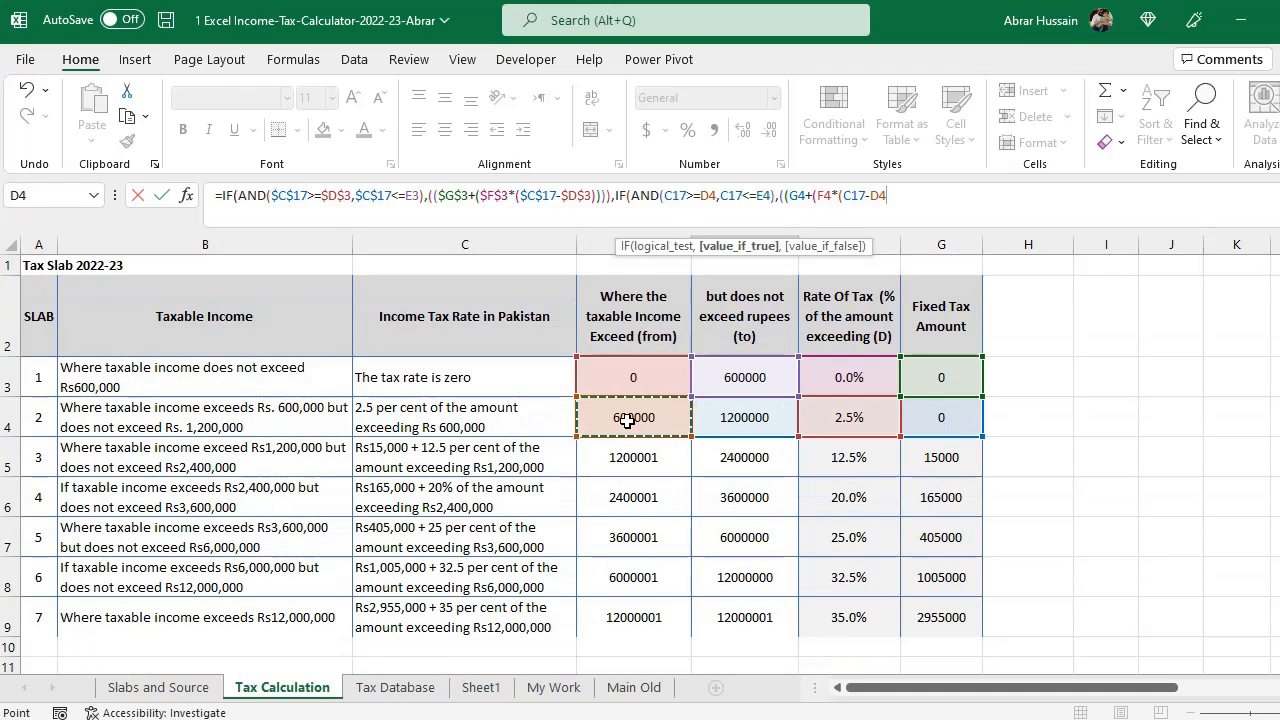
key("Return")
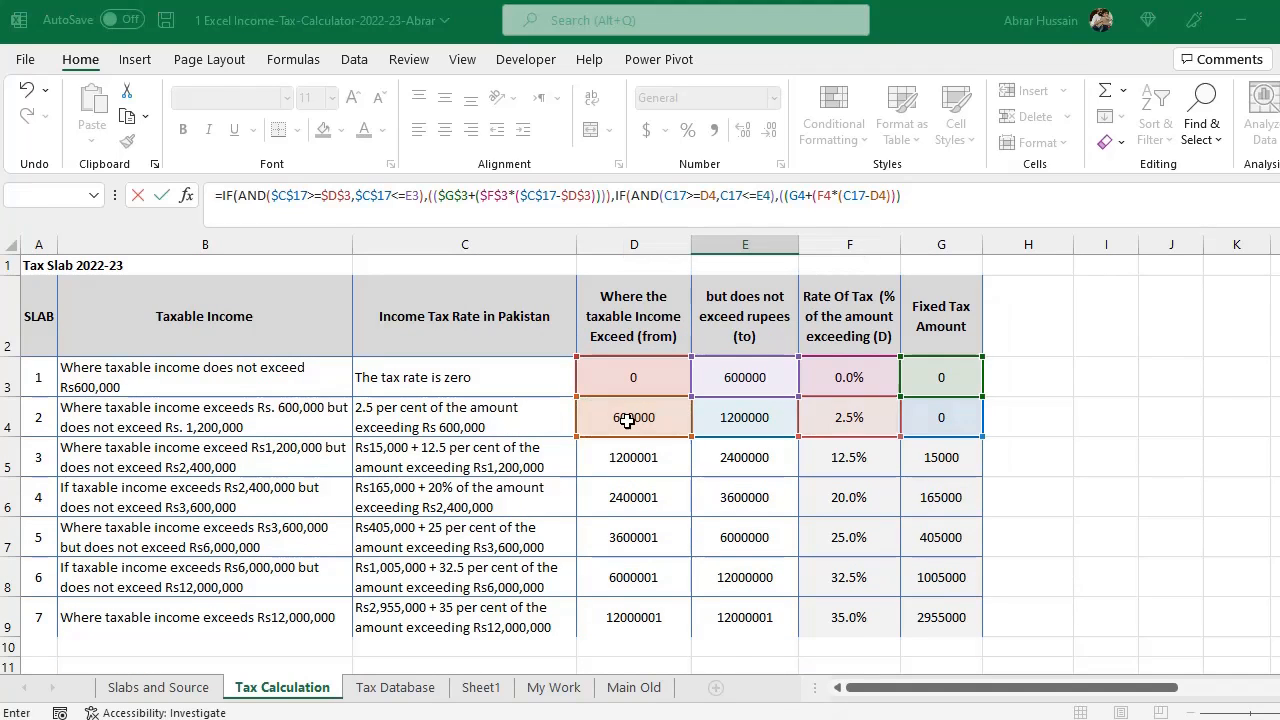
key("Return")
- Examine the completed formula in E18 and the second slab row of the table
key("Up")
key("F2")
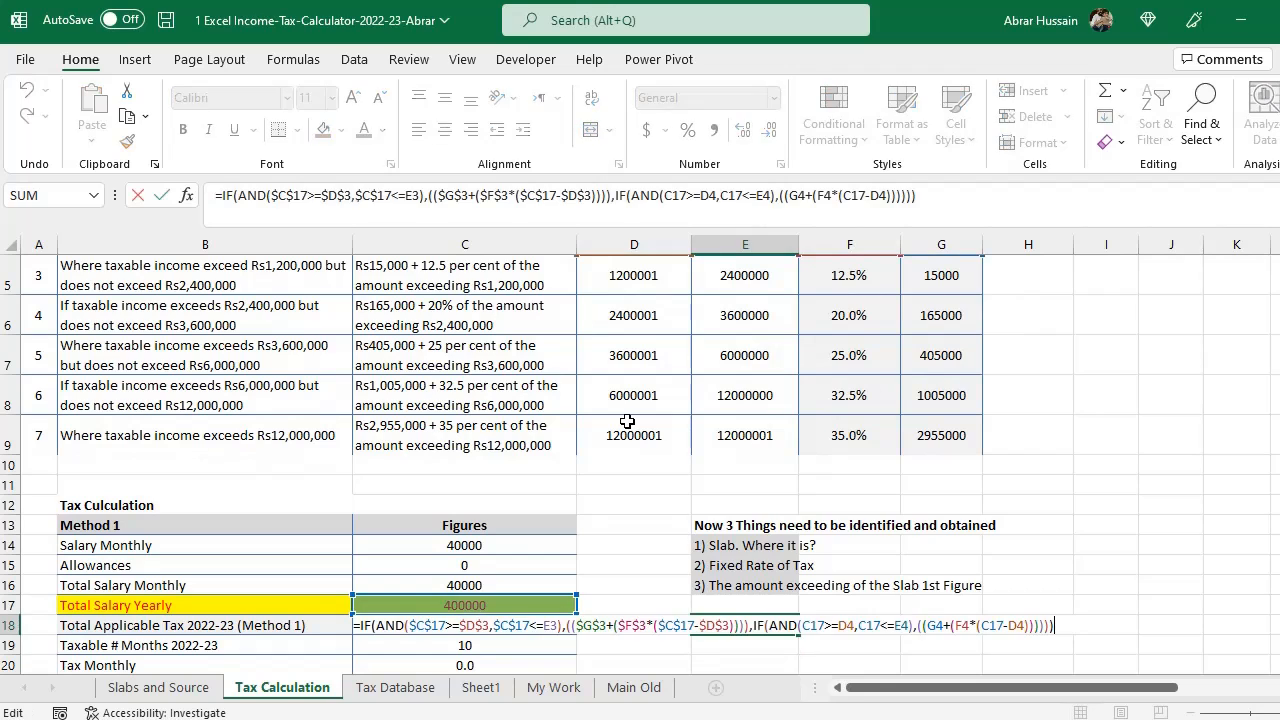
key("Escape")
key("F2")
key("Escape")
scroll(627, 421, "up", 2)
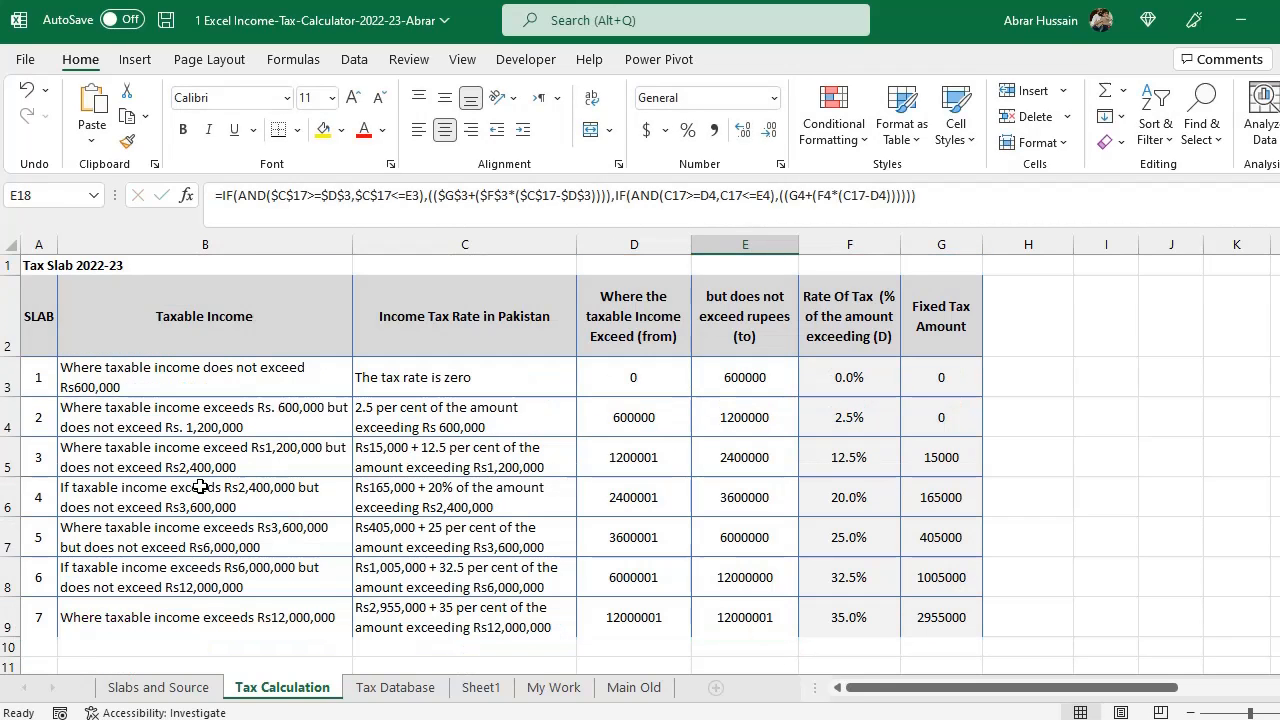
left_click_drag(48, 420, 971, 423)
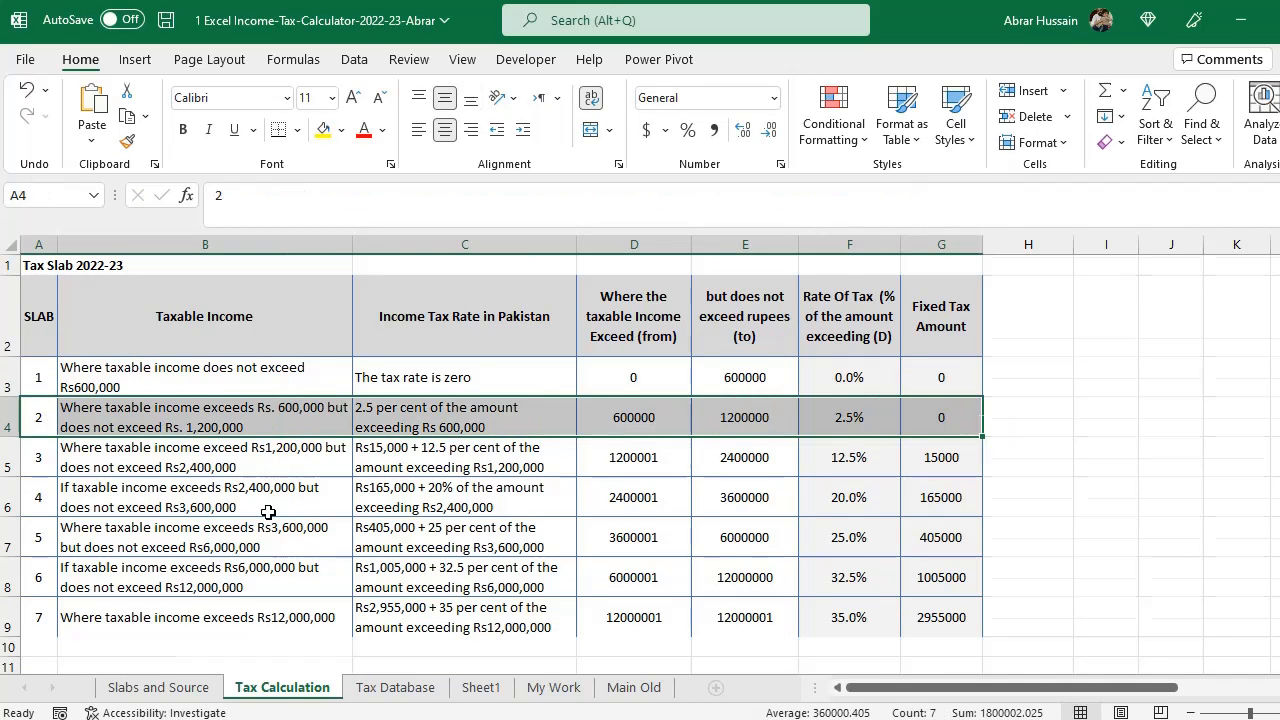
- Inspect the monthly, total and yearly salary formulas for the 60000 monthly salary test of the second slab
scroll(266, 511, "down", 4)
left_click(464, 525)
key("Up")
key("Up")
key("Up")
key("Down")
key("F2")
key("Escape")
key("Down")
key("Down")
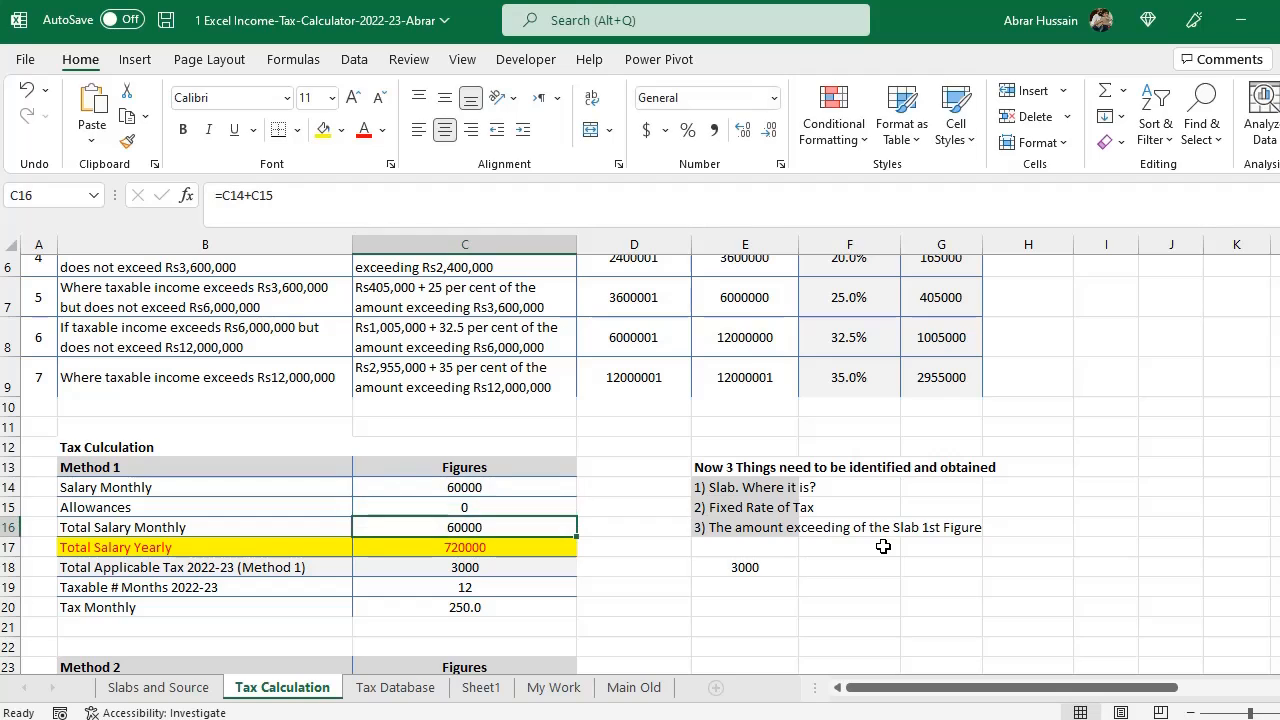
key("F2")
key("Return")
key("F2")
key("Escape")
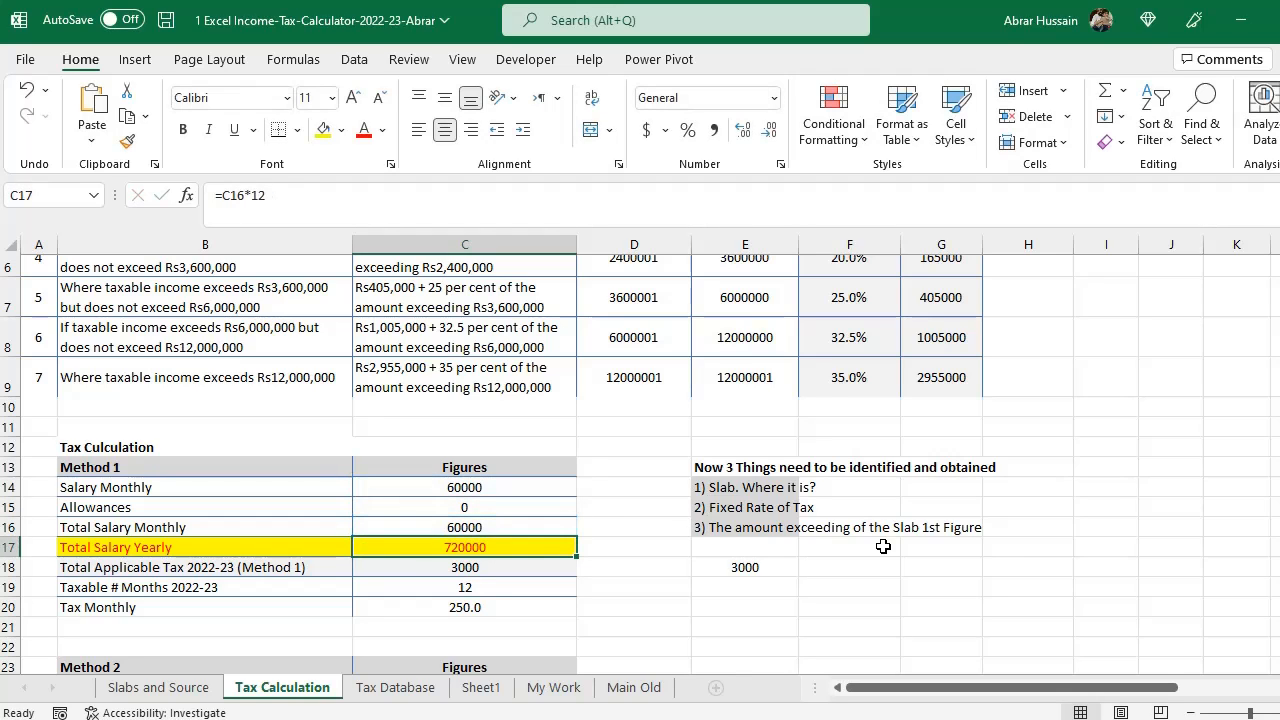
- Compare the tax formulas in E18 and C18 by opening each one for editing and closing it unchanged
left_click(744, 570)
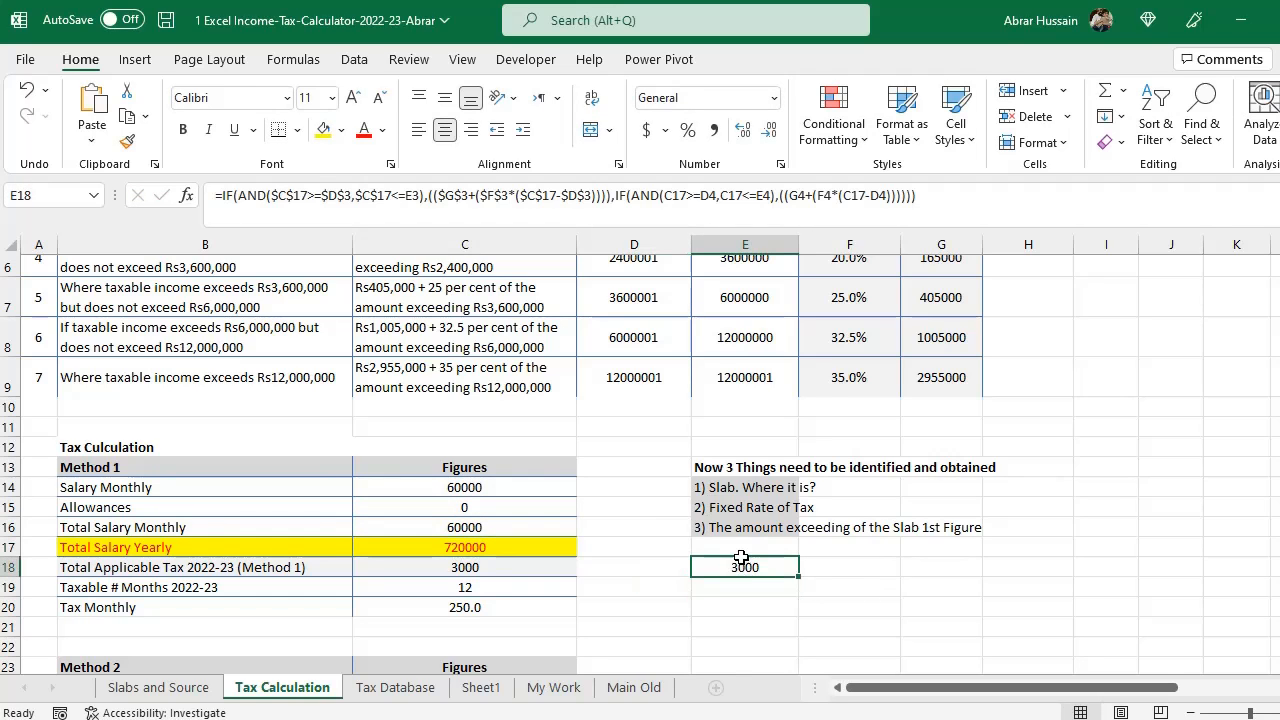
left_click(470, 570)
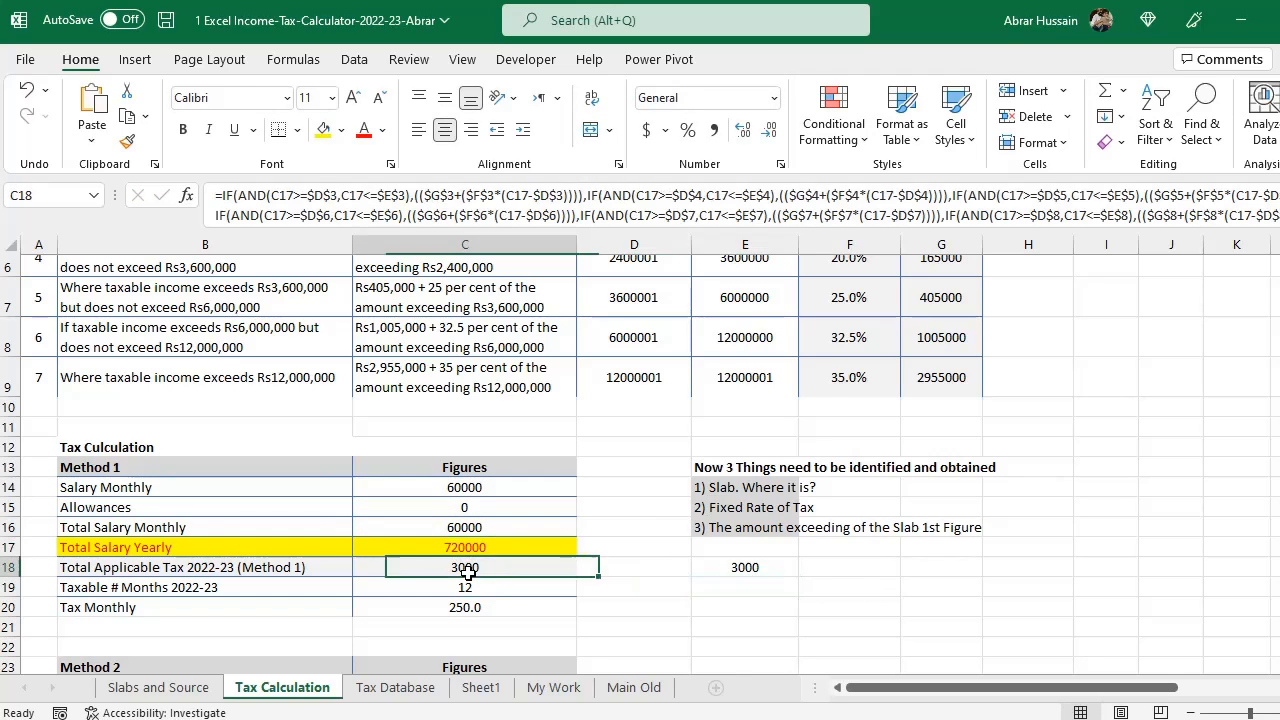
left_click(750, 567)
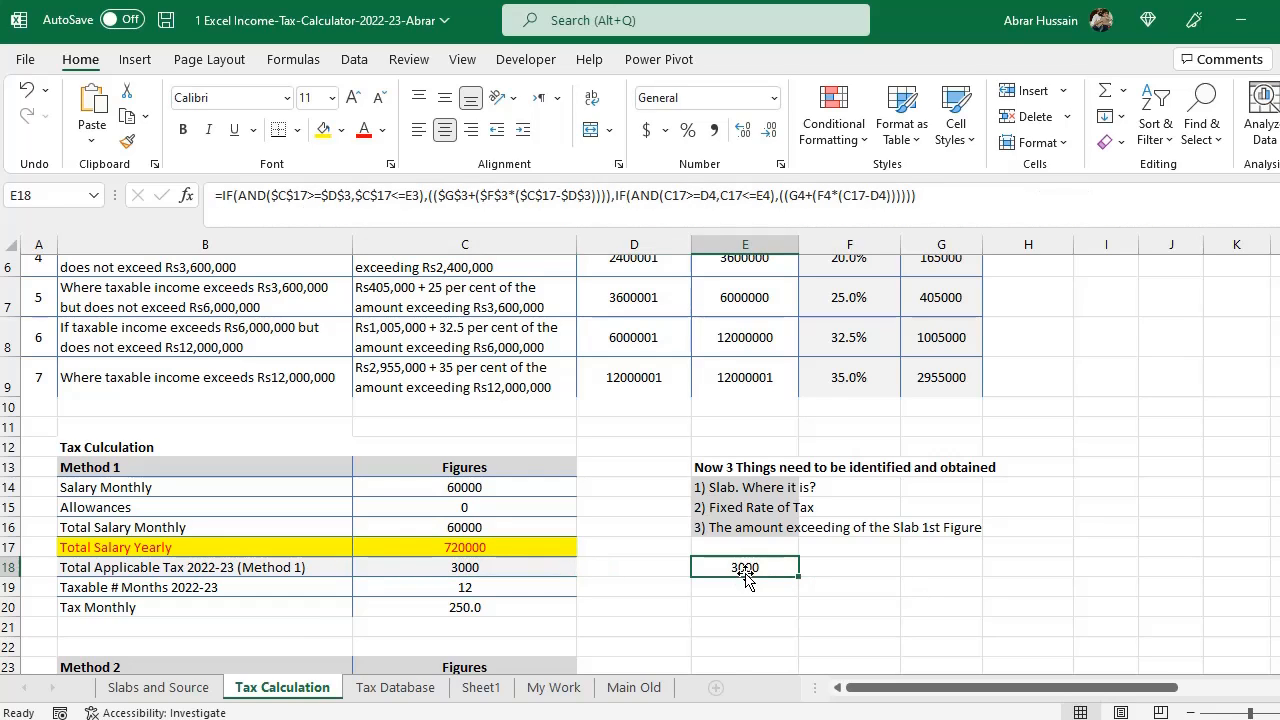
double_click(400, 567)
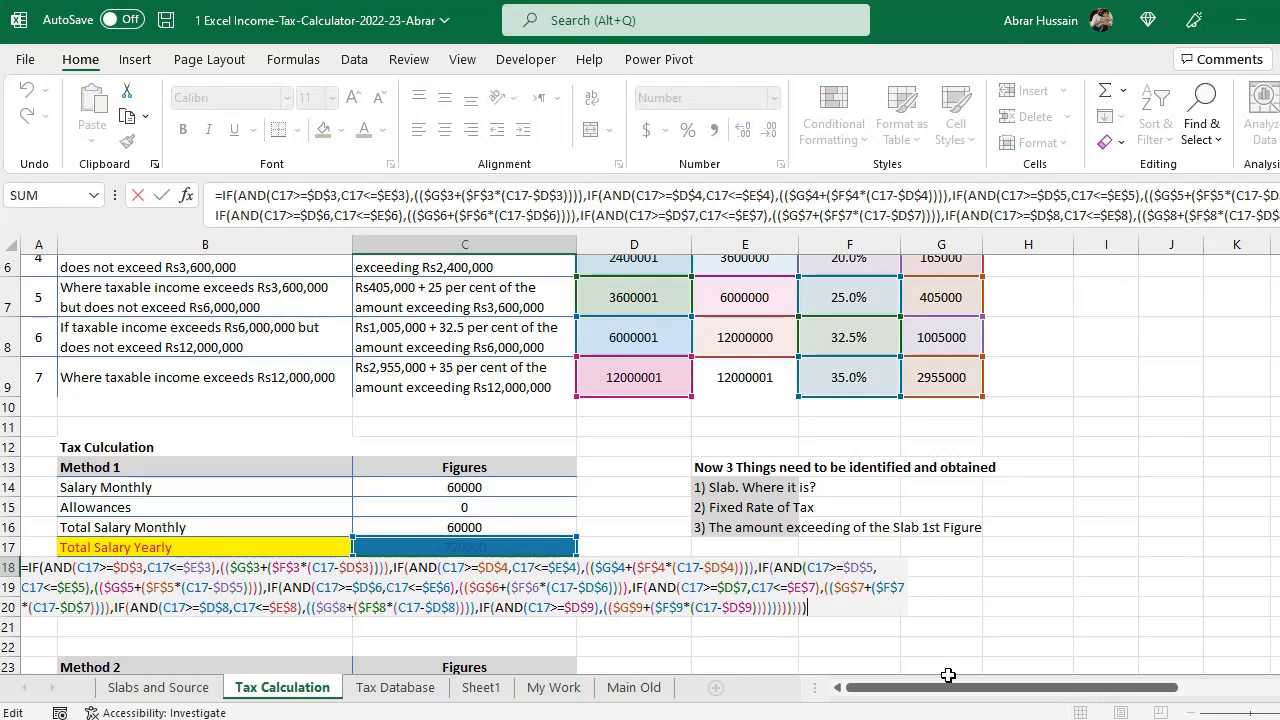
key("Escape")
left_click(744, 570)
key("F2")
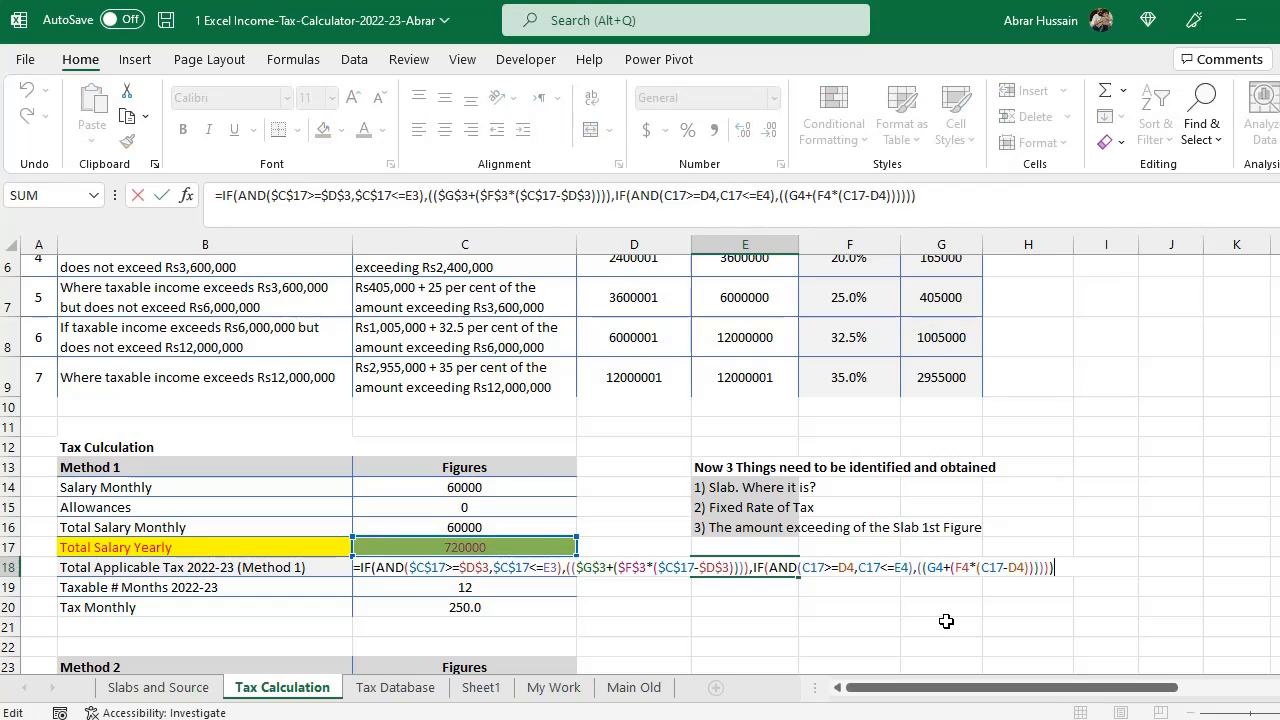
key("Escape")
key("F2")
key("Escape")
- Test the formula by setting the monthly salary in C14 to 1 and then to 100000
left_click(466, 487)
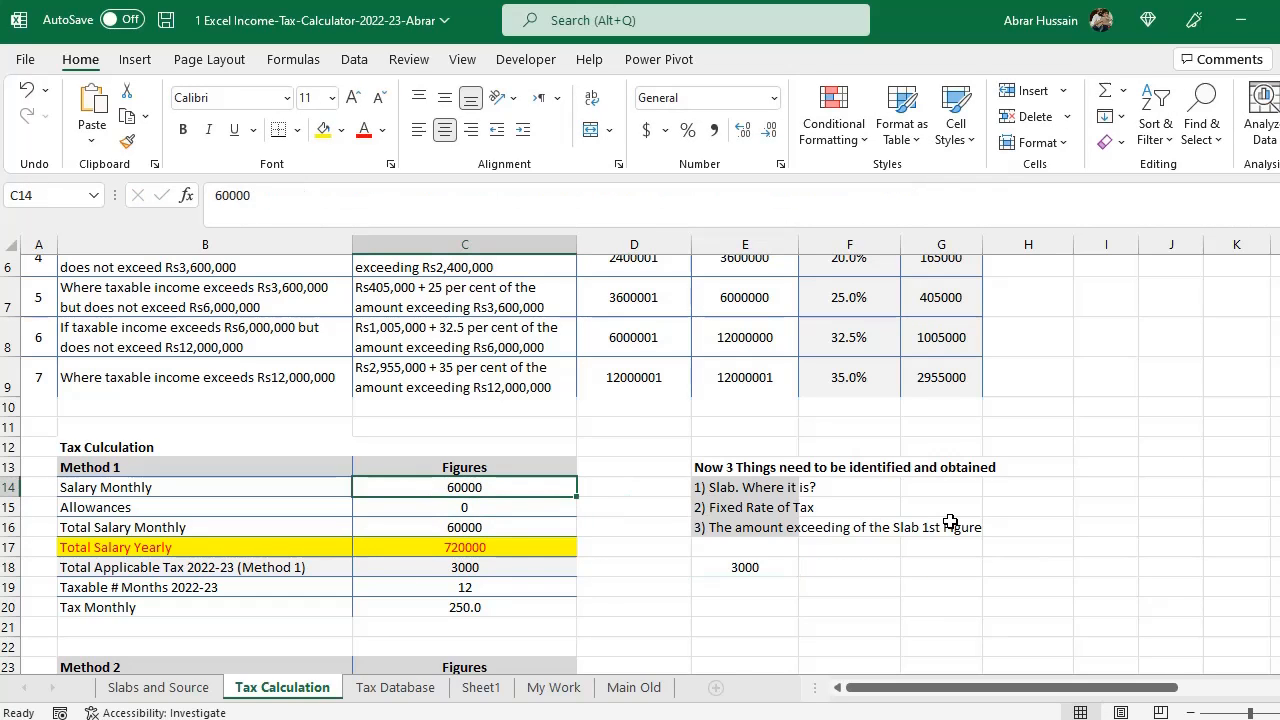
type("1")
key("Return")
left_click(747, 569)
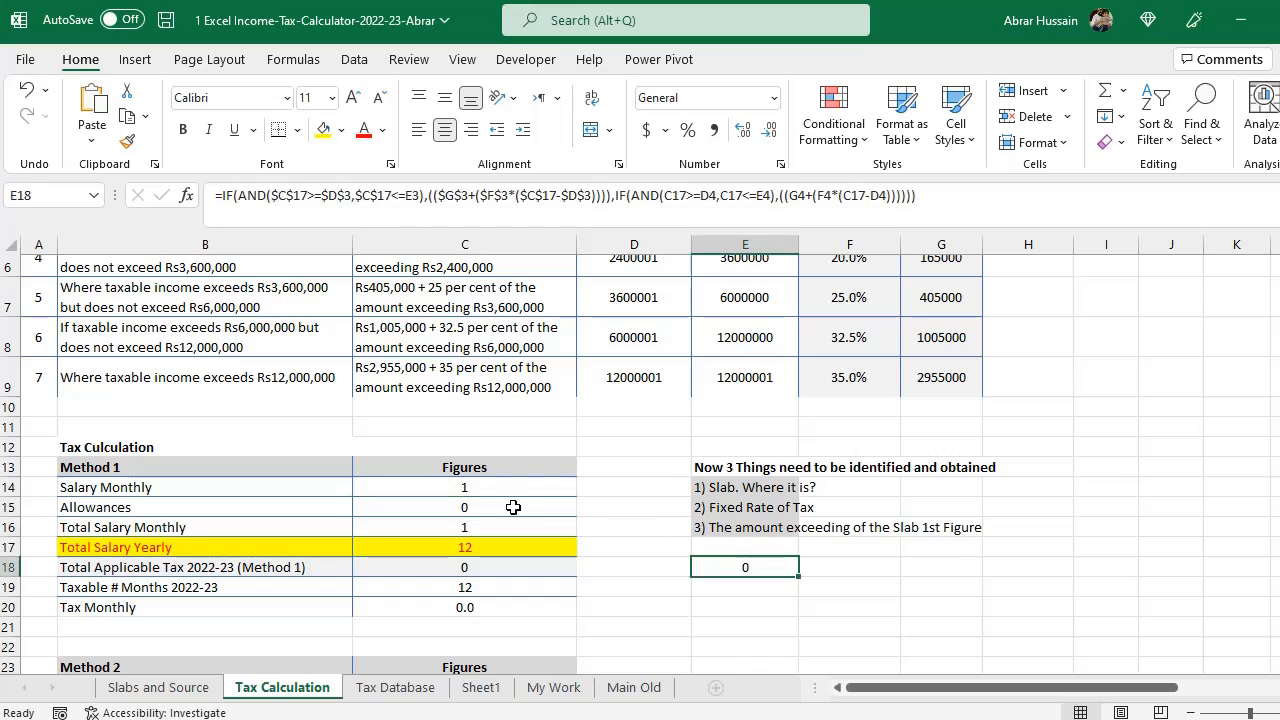
left_click(499, 480)
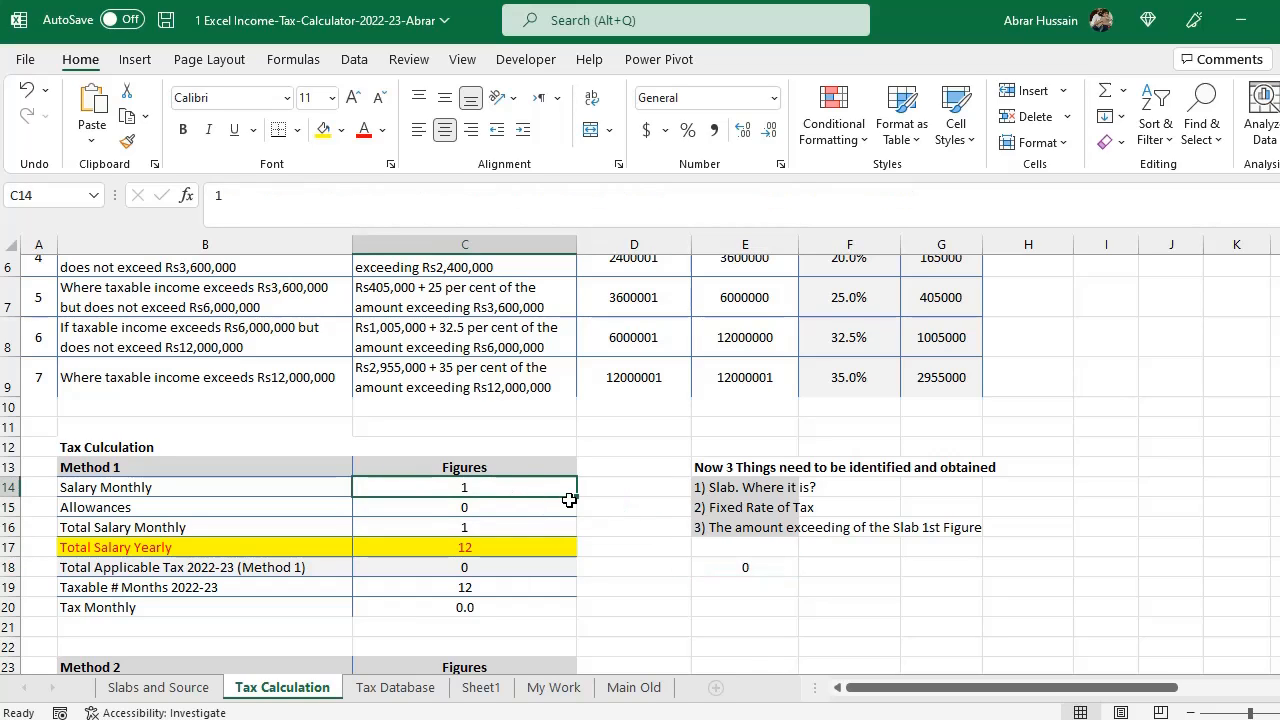
type("100000")
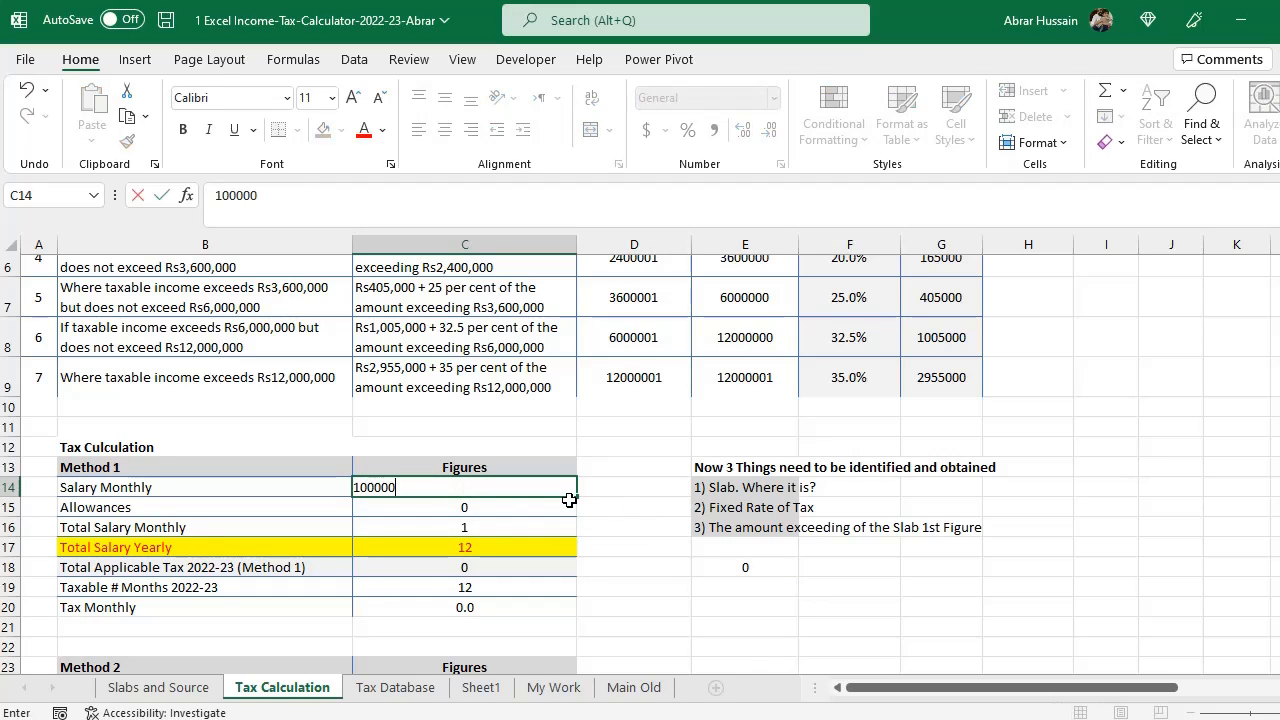
key("Return")
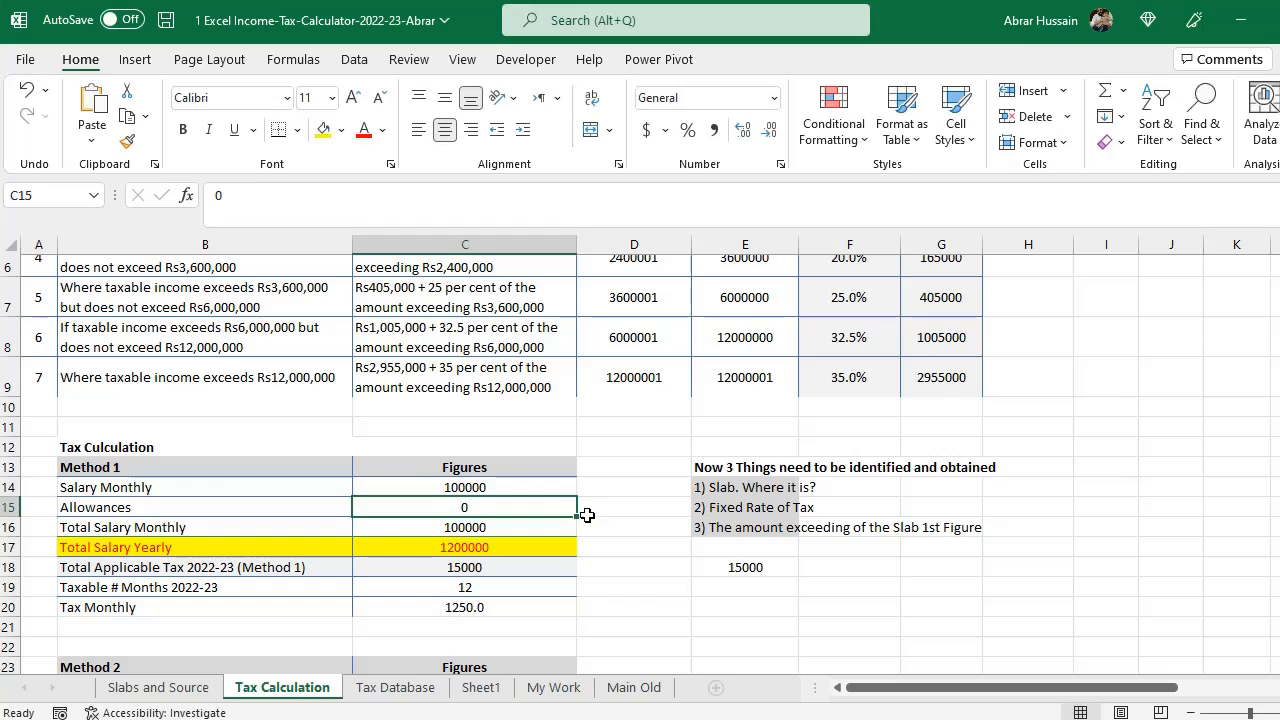
- Change the monthly salary in C14 to 200000 and check the tax result in E18
double_click(467, 482)
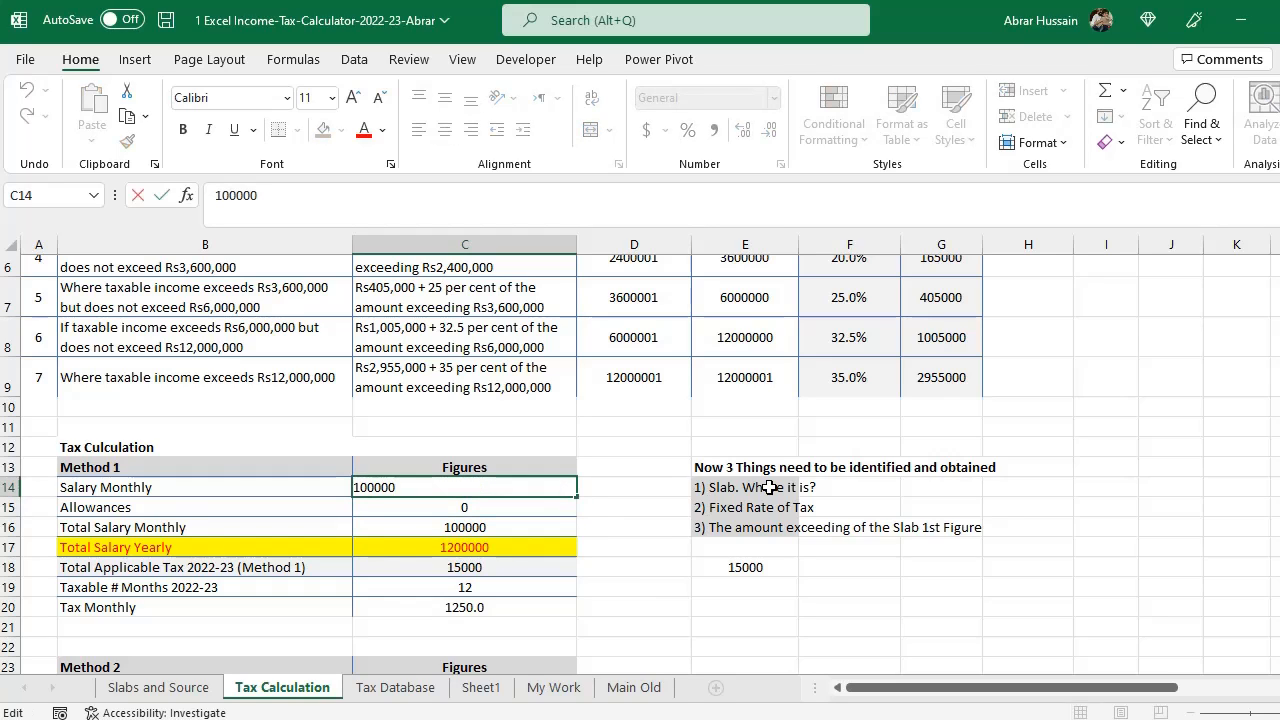
key("BackSpace")
type("2")
key("Return")
left_click(752, 566)
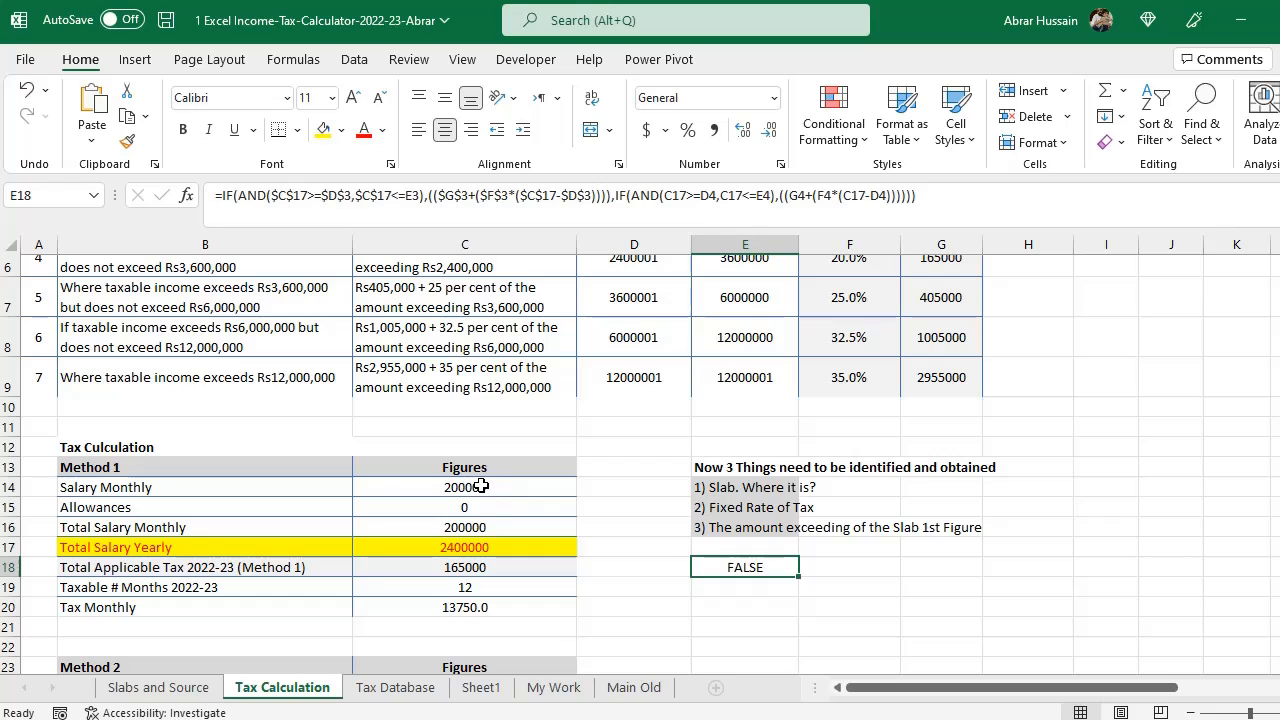
- Examine the third slab's row of the tax table against the yearly salary in C17
left_click(474, 548)
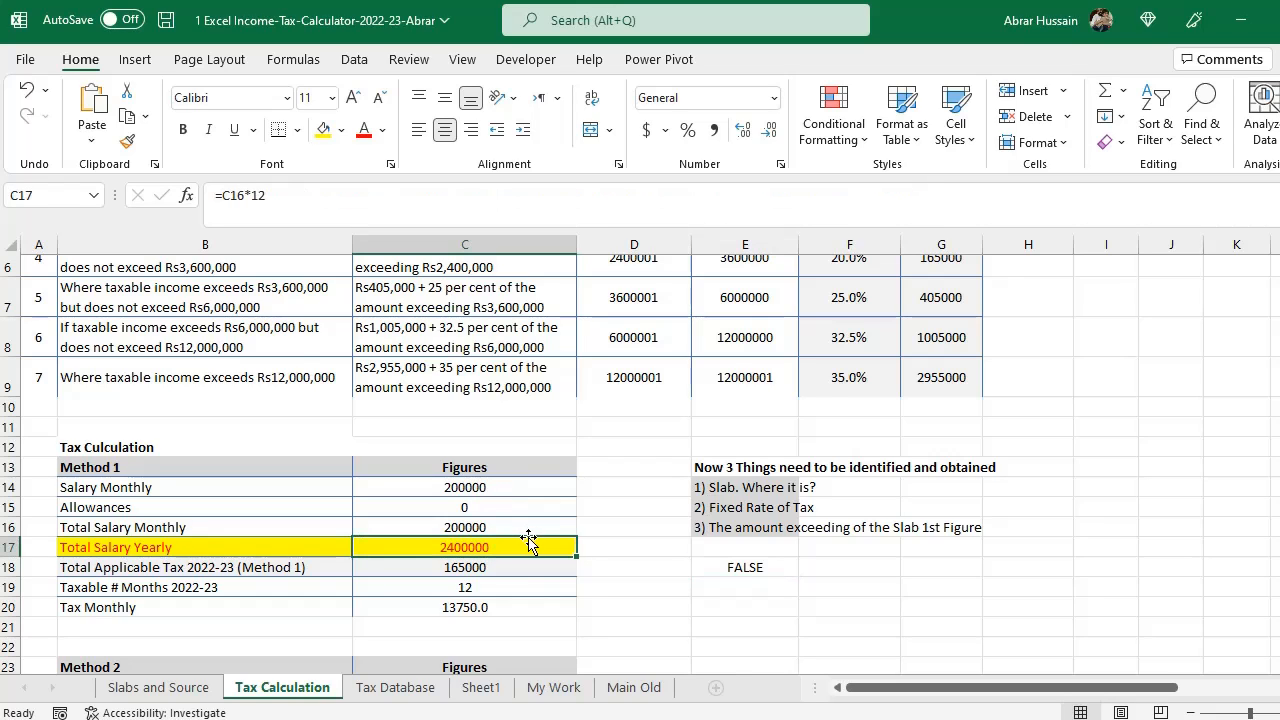
scroll(529, 534, "up", 2)
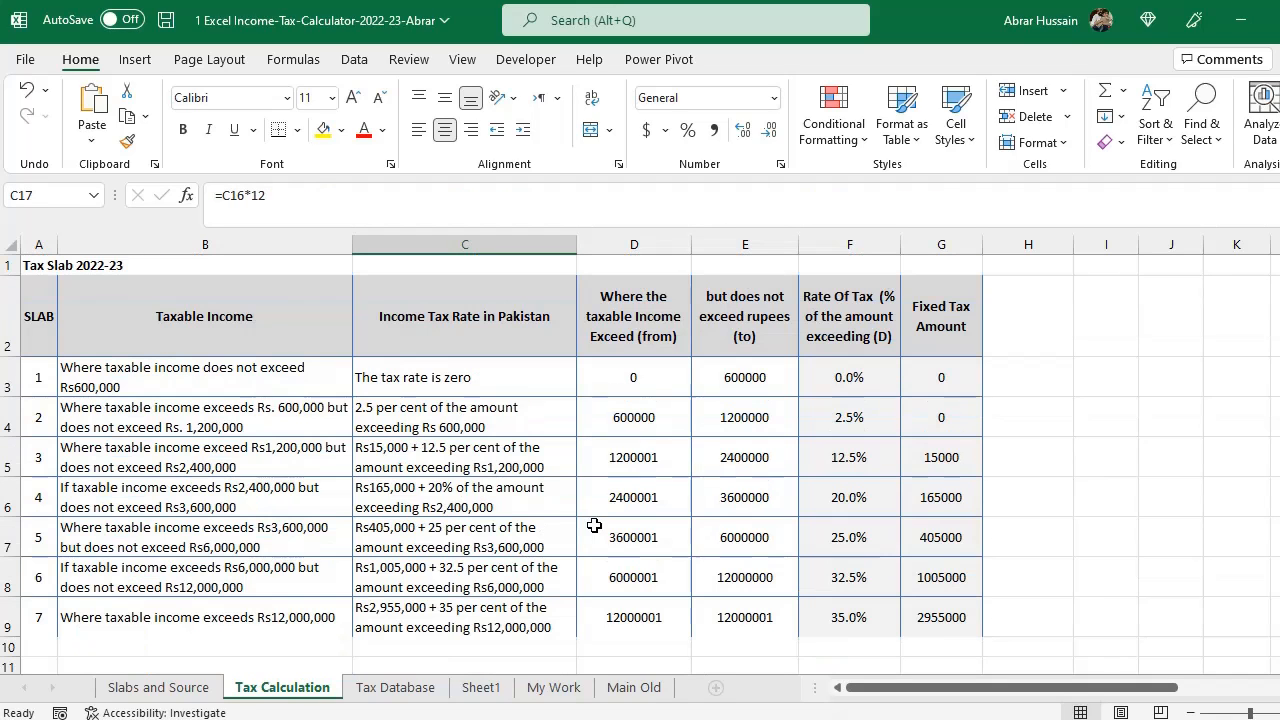
left_click(747, 460)
left_click_drag(30, 457, 940, 455)
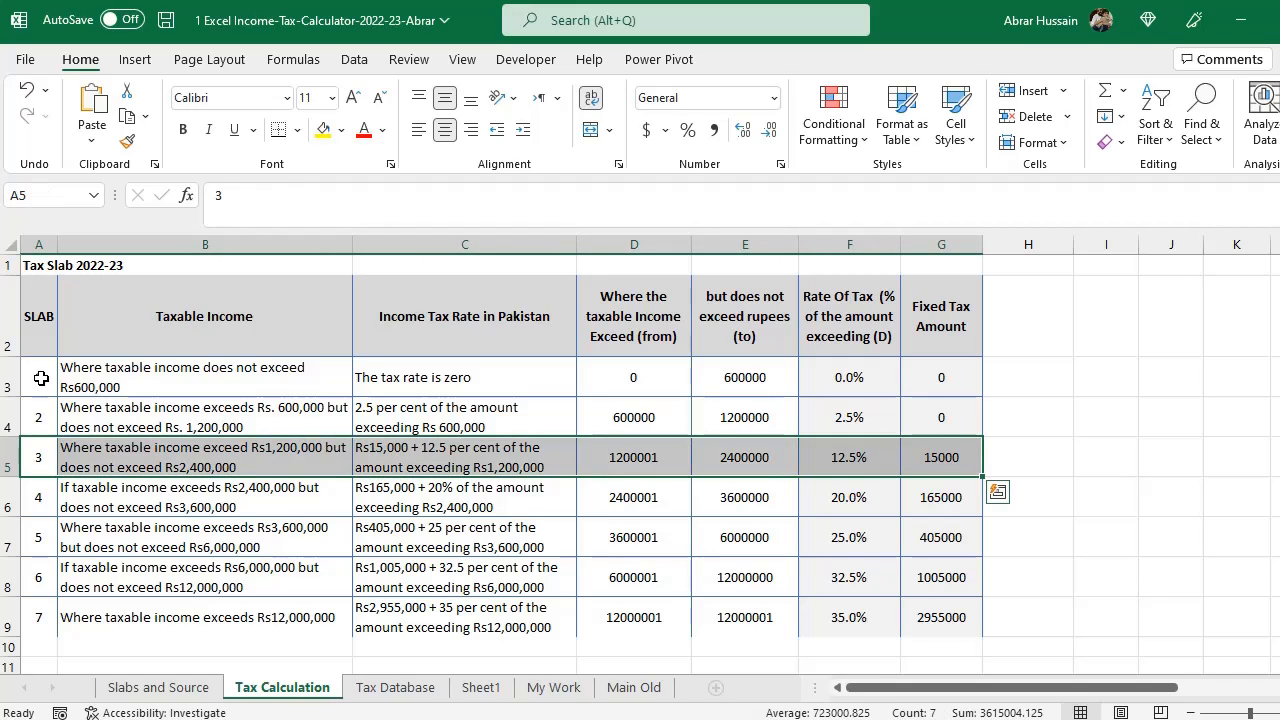
left_click_drag(43, 376, 940, 425)
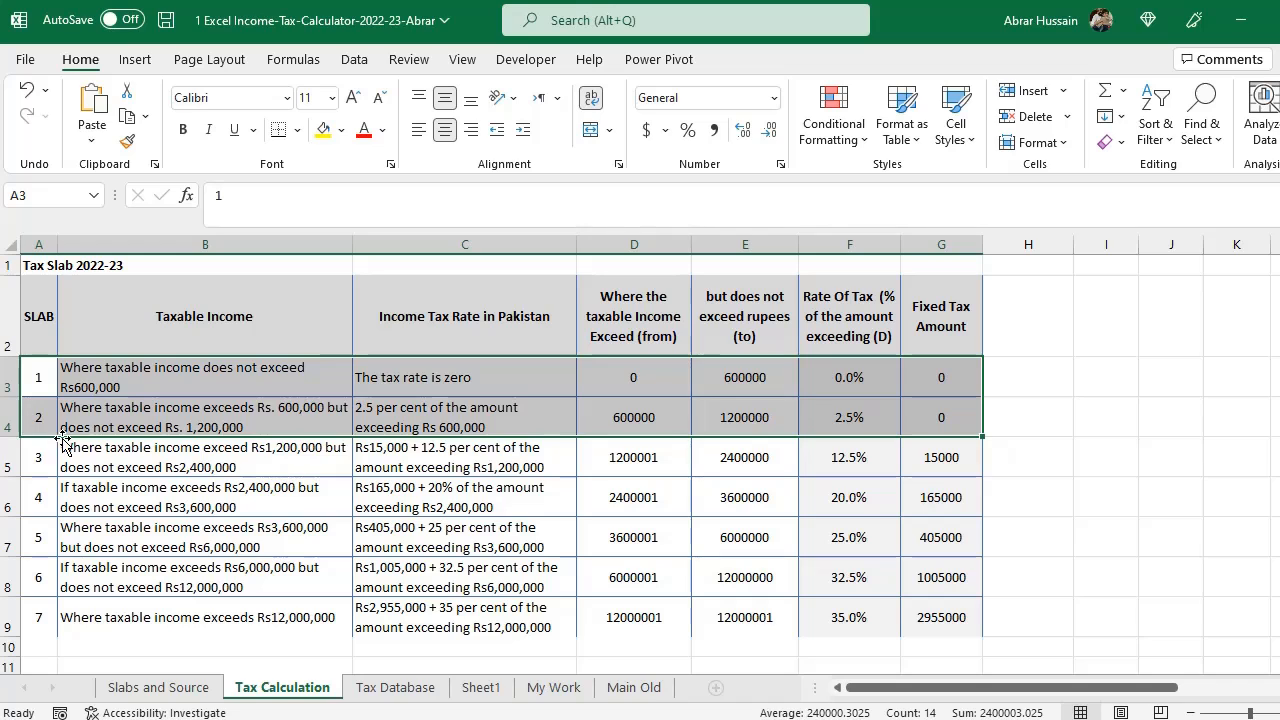
left_click_drag(23, 455, 940, 449)
scroll(934, 486, "down", 3)
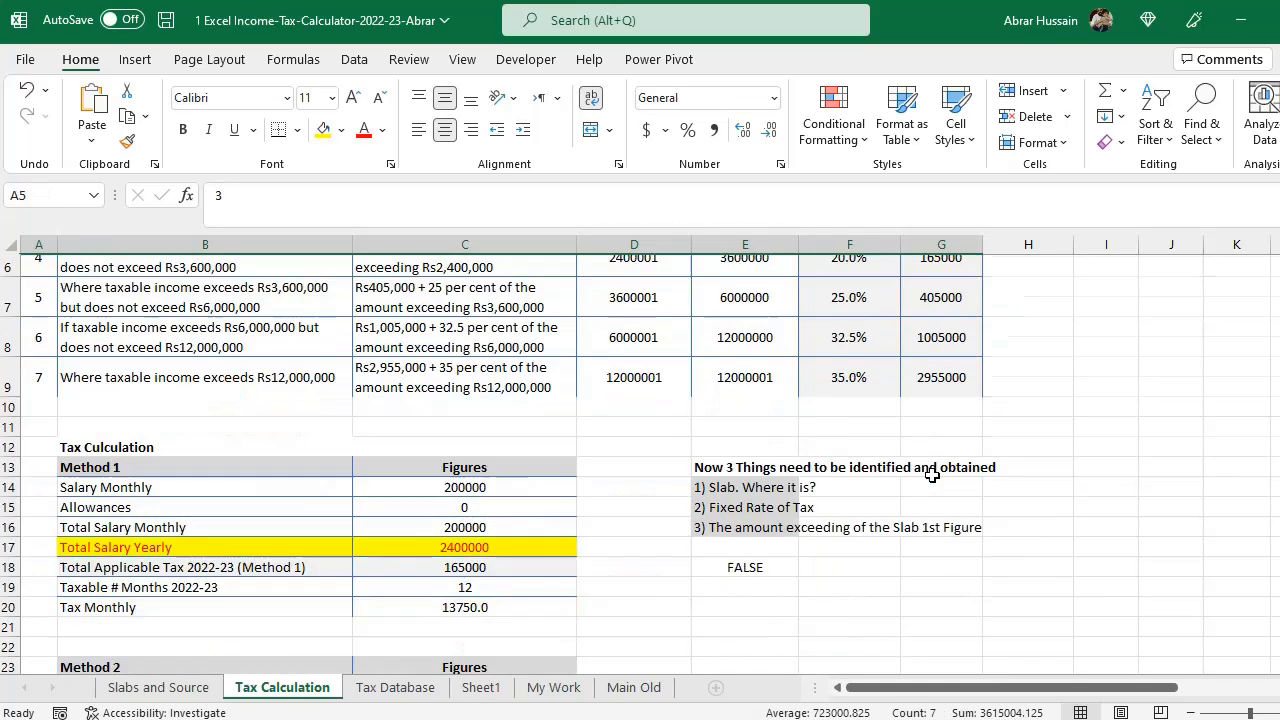
- Reopen the E18 formula and append a third nested IF(AND( after the second slab's calculation
left_click(732, 506)
key("F2")
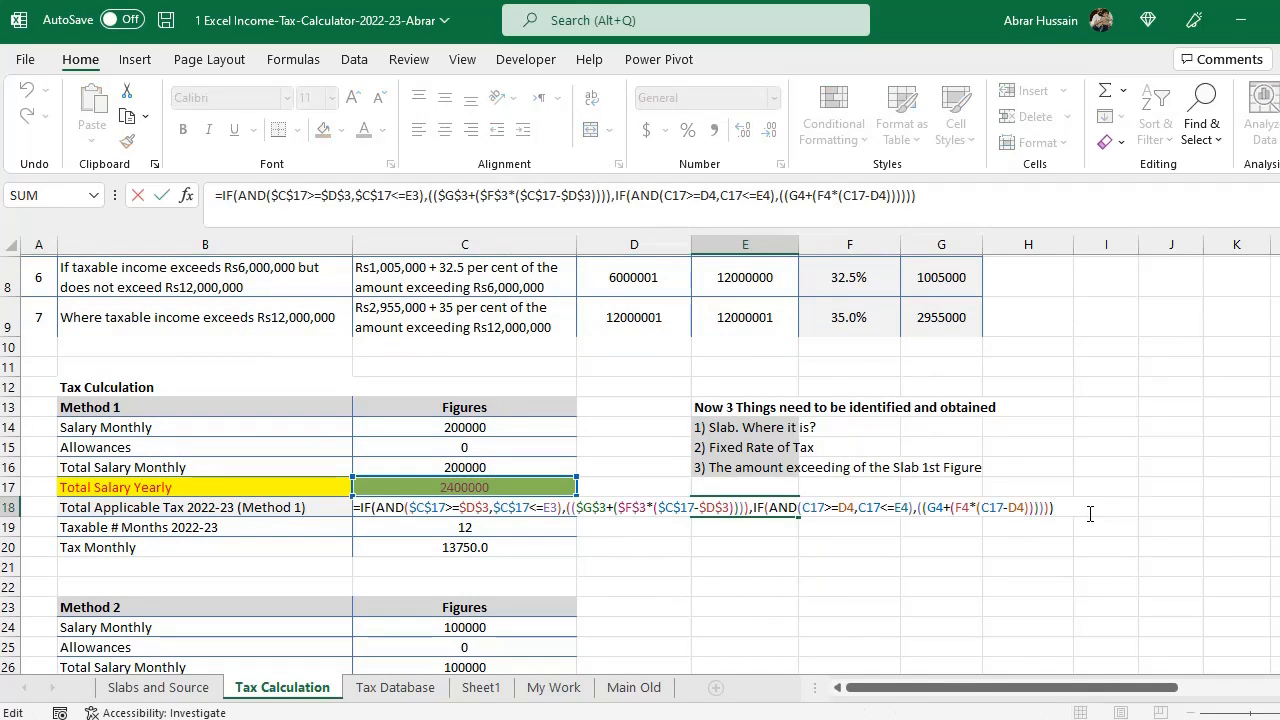
type(",")
key("BackSpace")
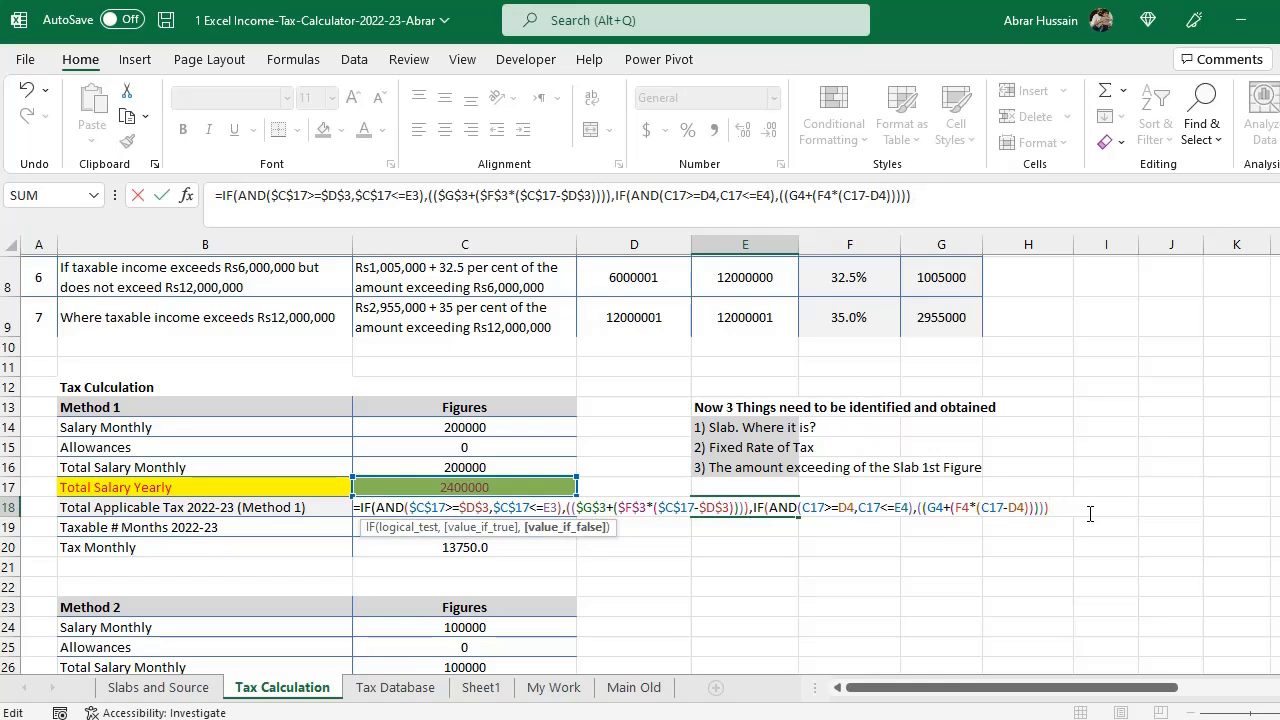
type(",IF(AND(")
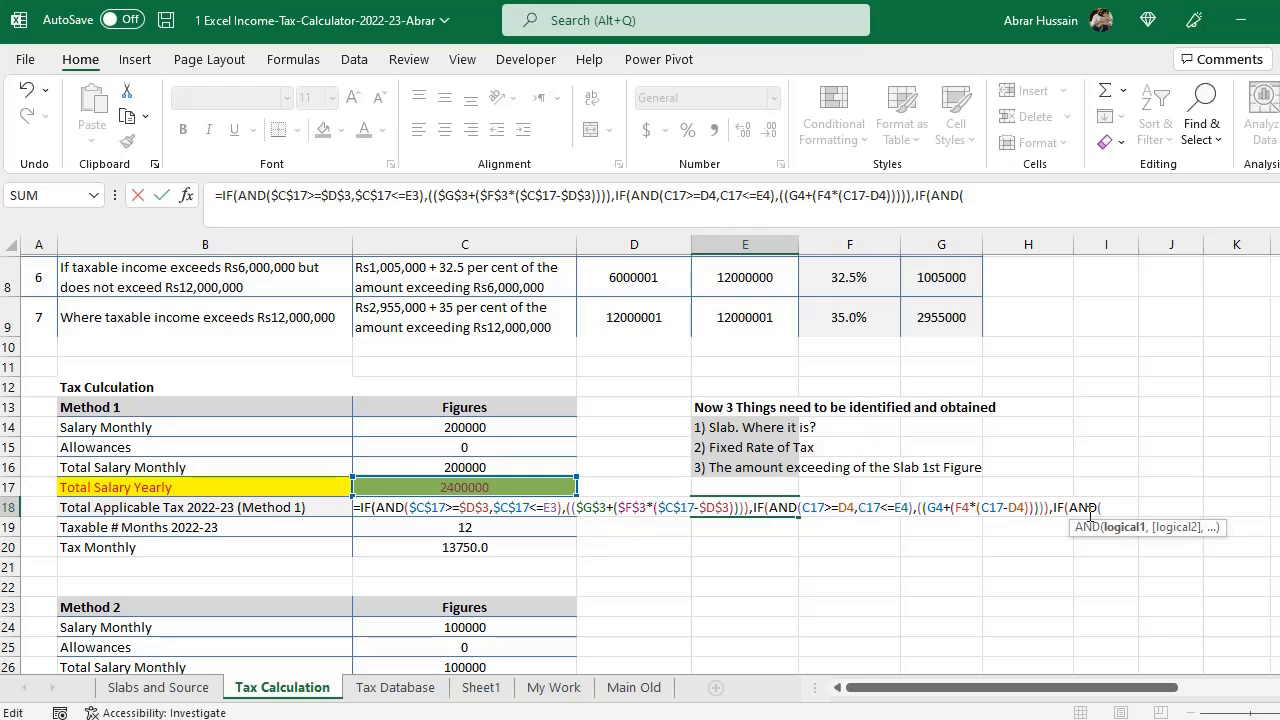
- Enter the third slab's lower-bound test, yearly salary C17 greater than or equal to D5
left_click(446, 487)
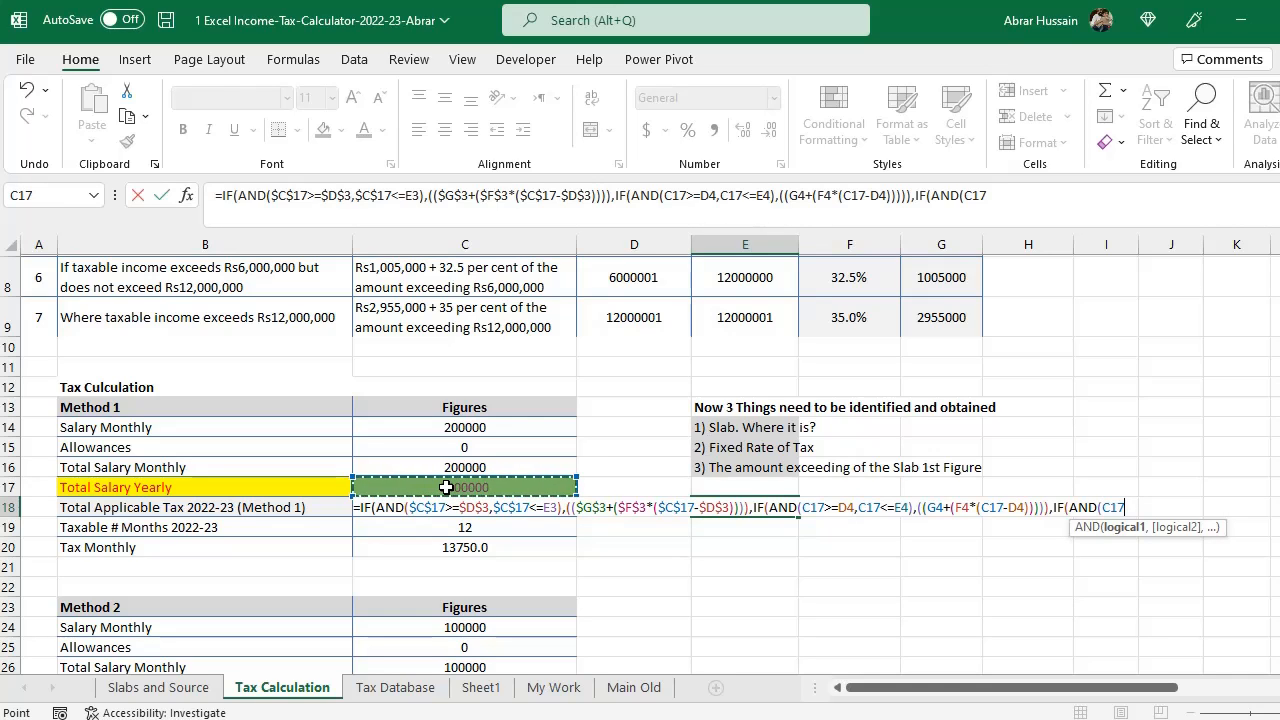
scroll(614, 480, "up", 3)
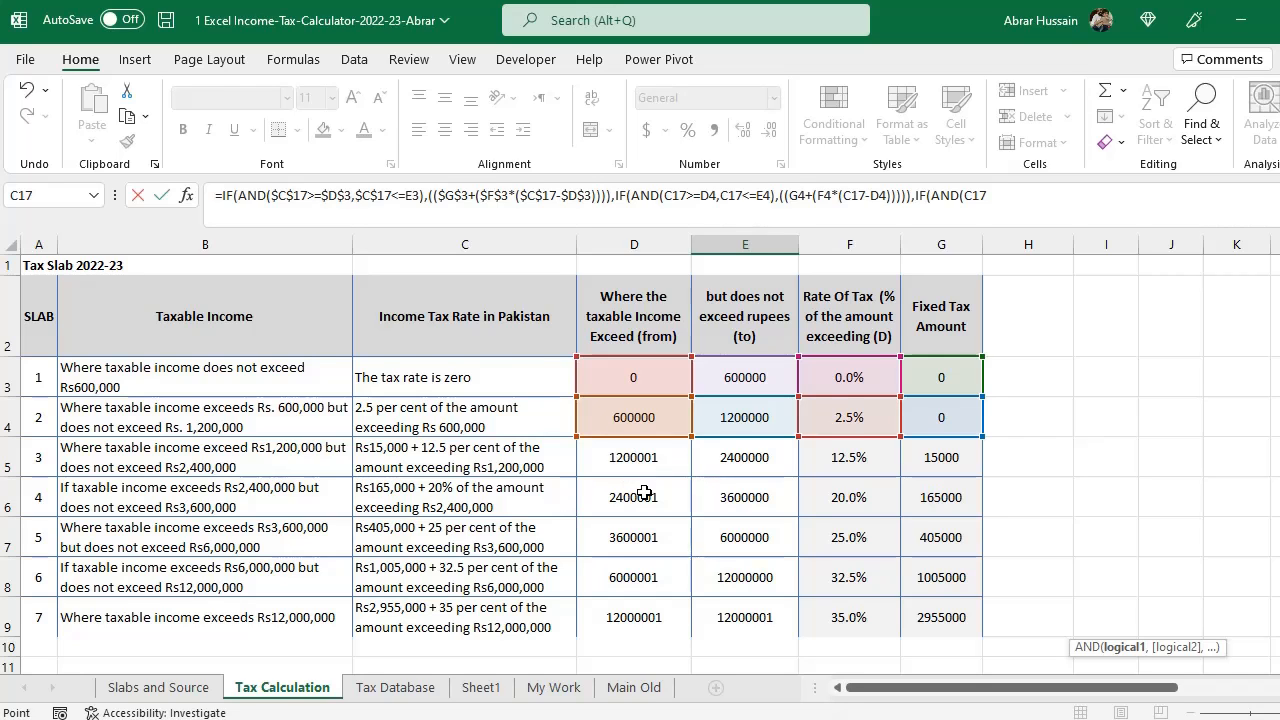
scroll(640, 470, "down", 3)
scroll(834, 422, "up", 2)
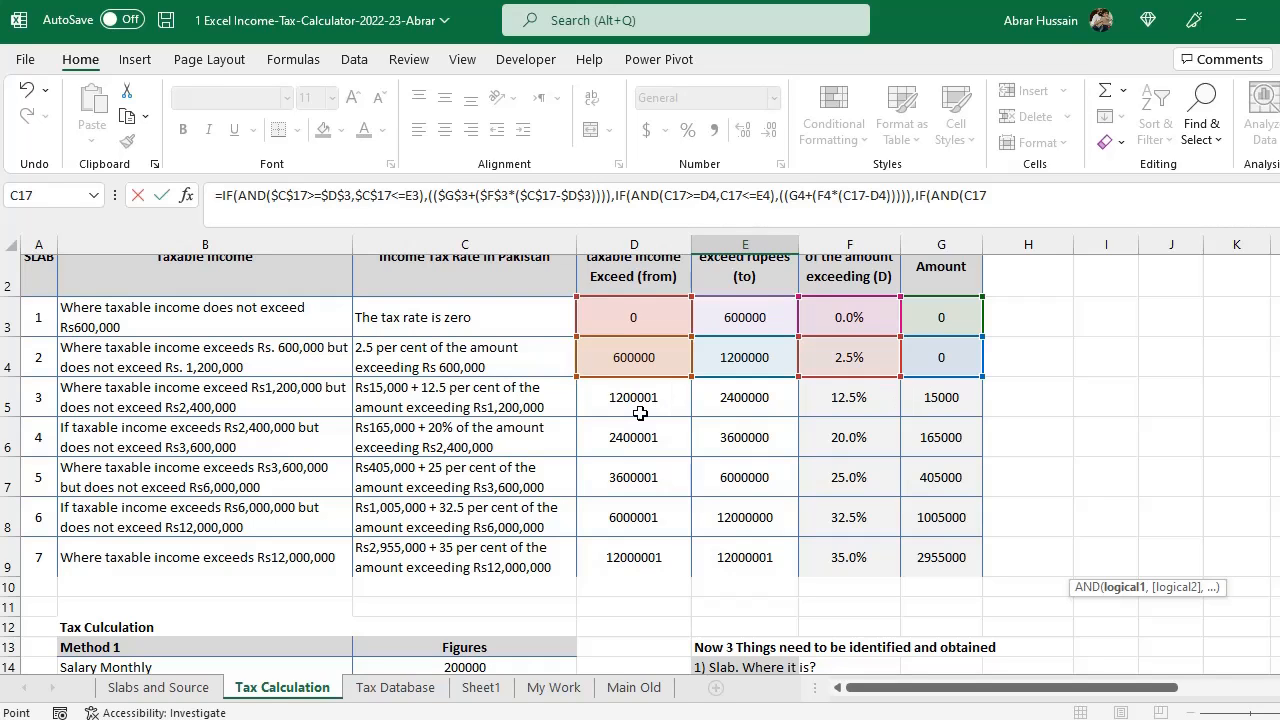
scroll(632, 395, "down", 2)
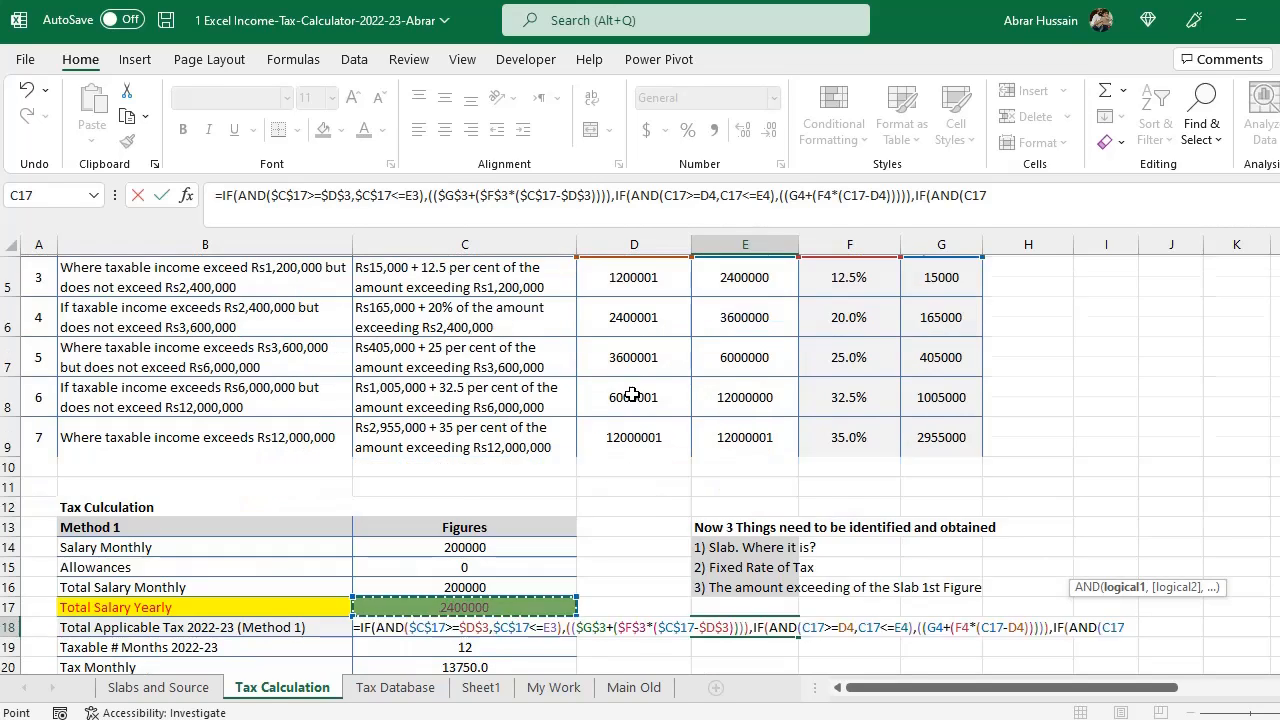
scroll(588, 344, "up", 1)
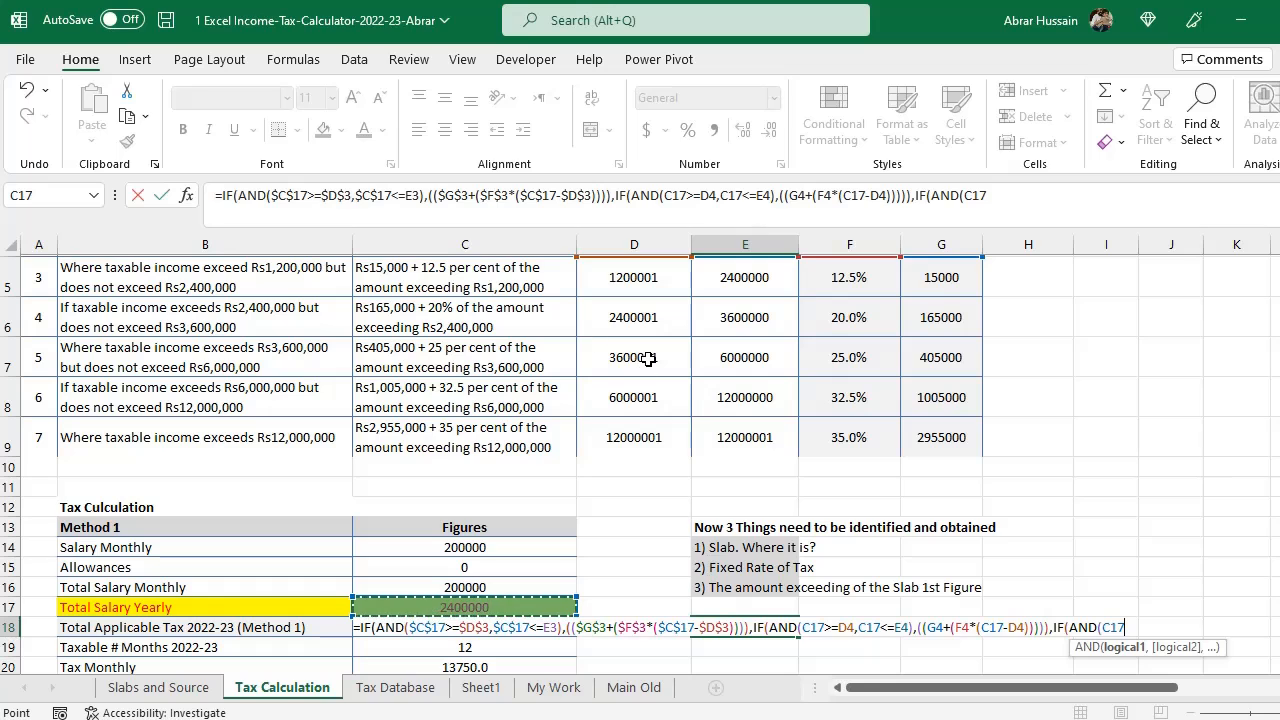
scroll(648, 358, "down", 3)
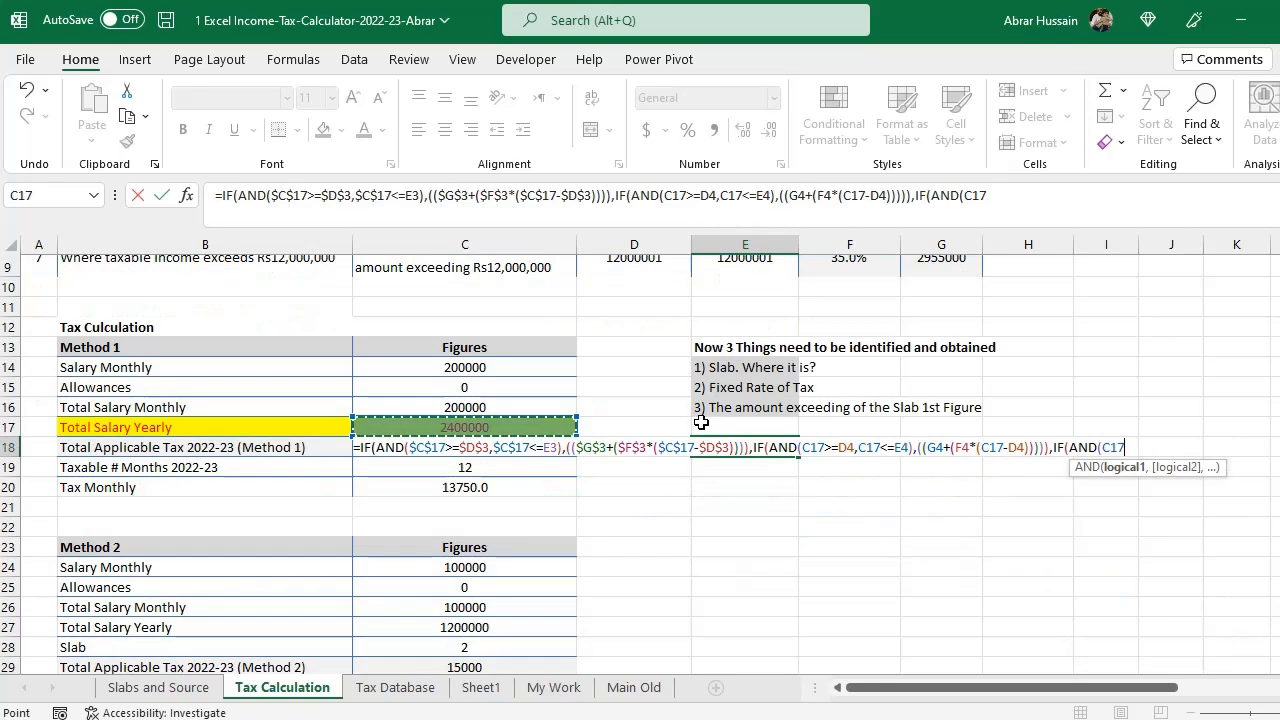
scroll(788, 420, "up", 3)
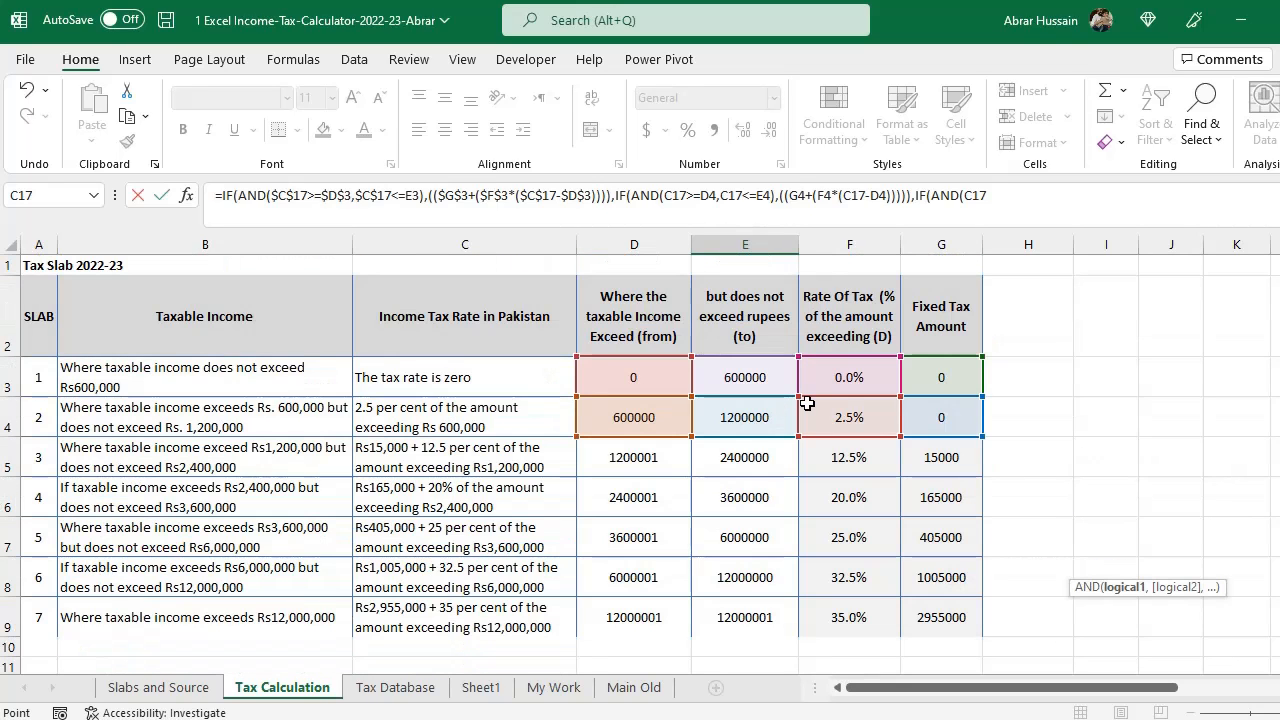
type("=")
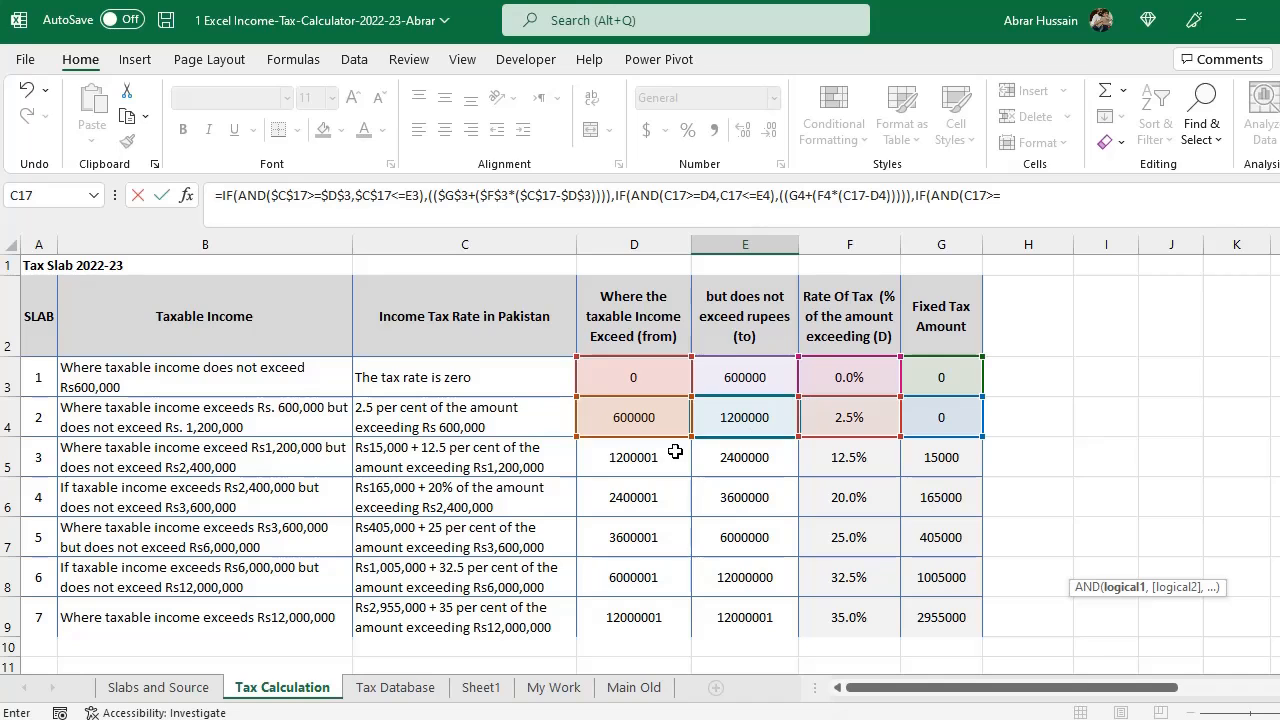
left_click(641, 456)
type(",")
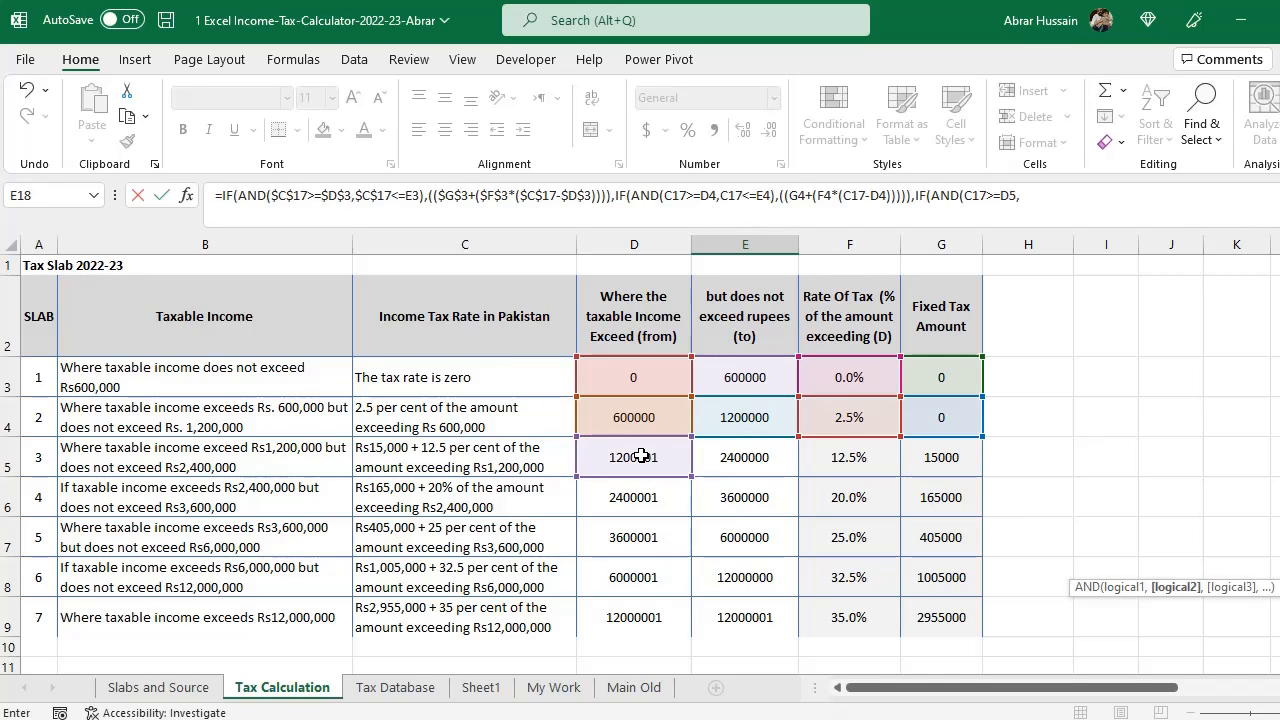
- Add the third slab's upper-bound test, yearly salary C17 less than or equal to E5, closing the AND condition
scroll(641, 456, "down", 3)
left_click(437, 426)
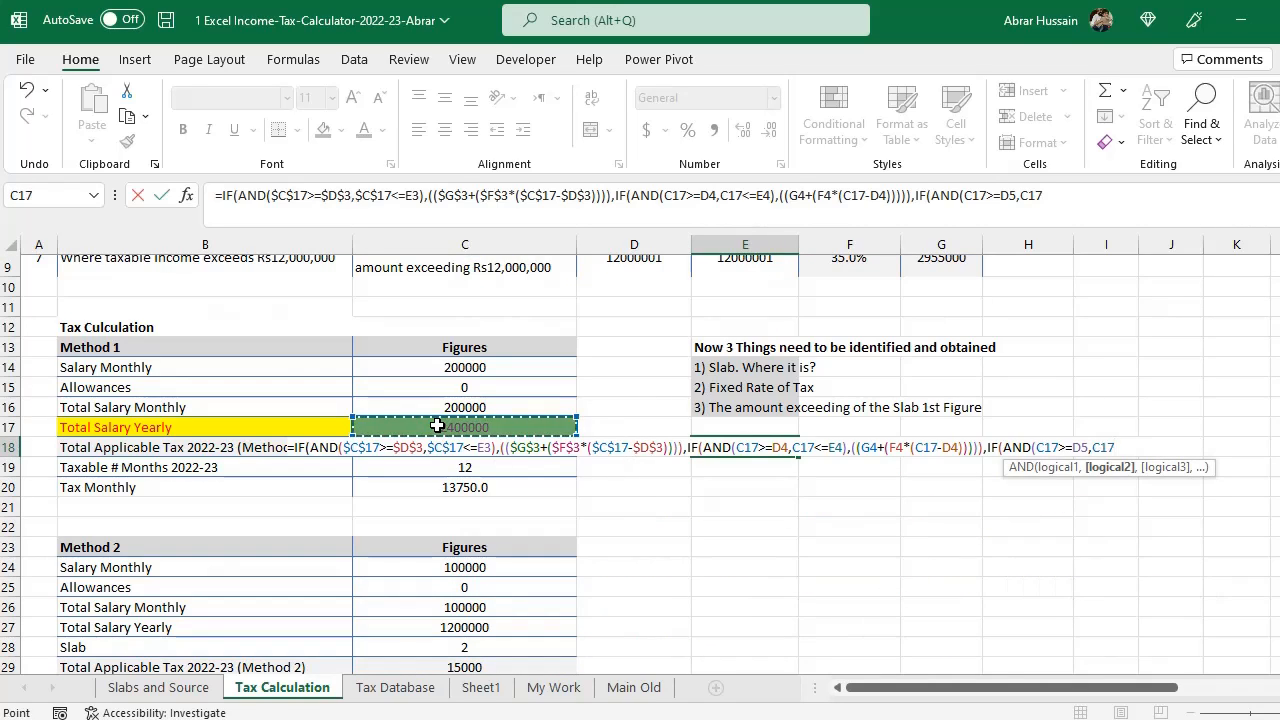
type("<=")
scroll(437, 426, "up", 3)
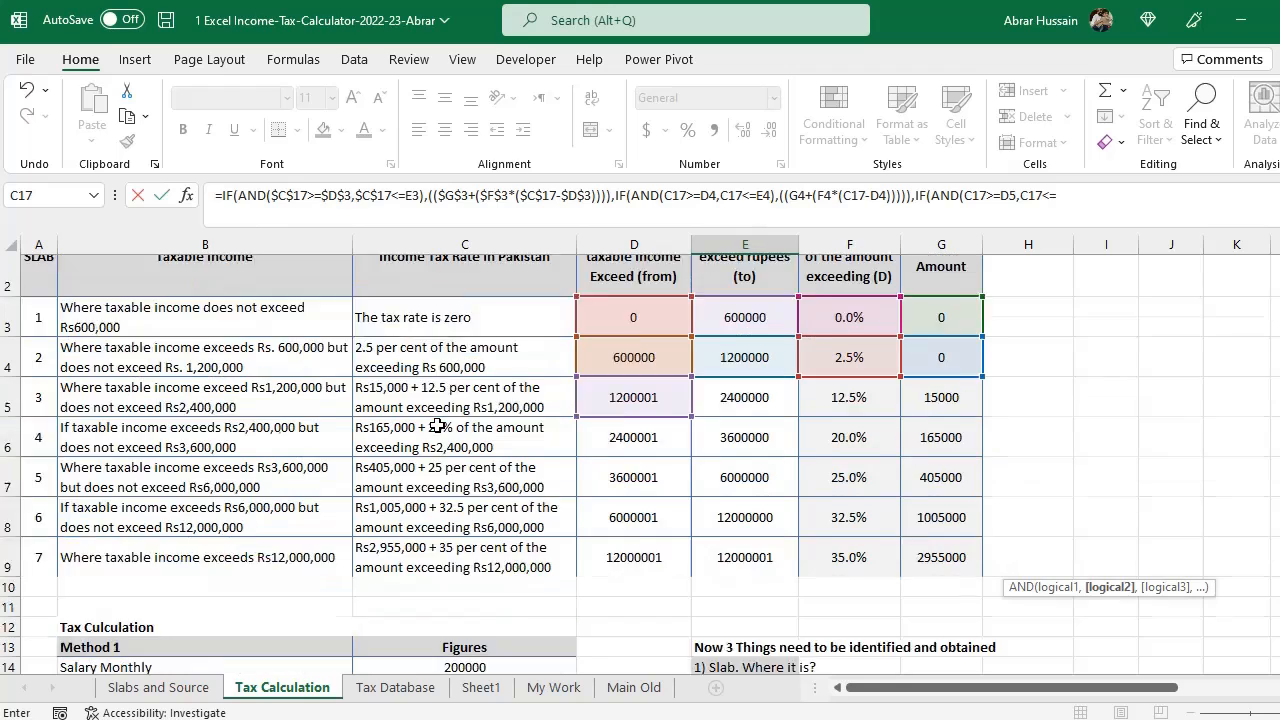
left_click(738, 460)
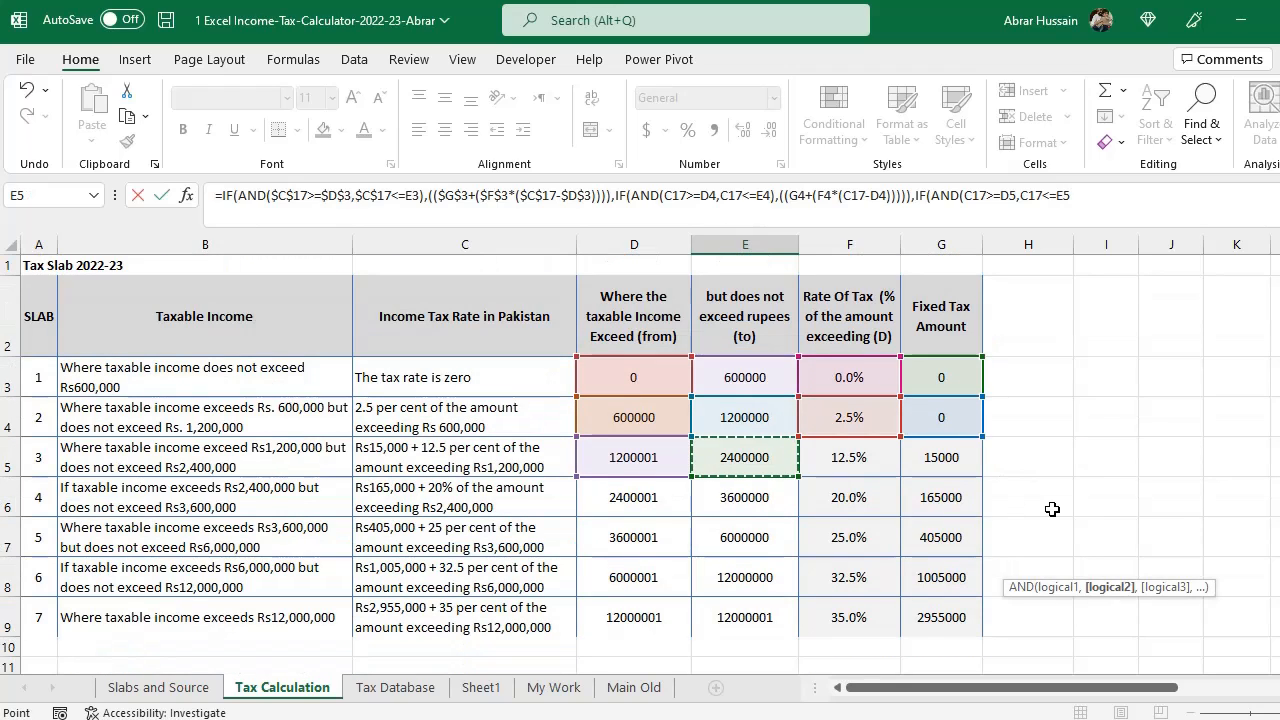
type(")")
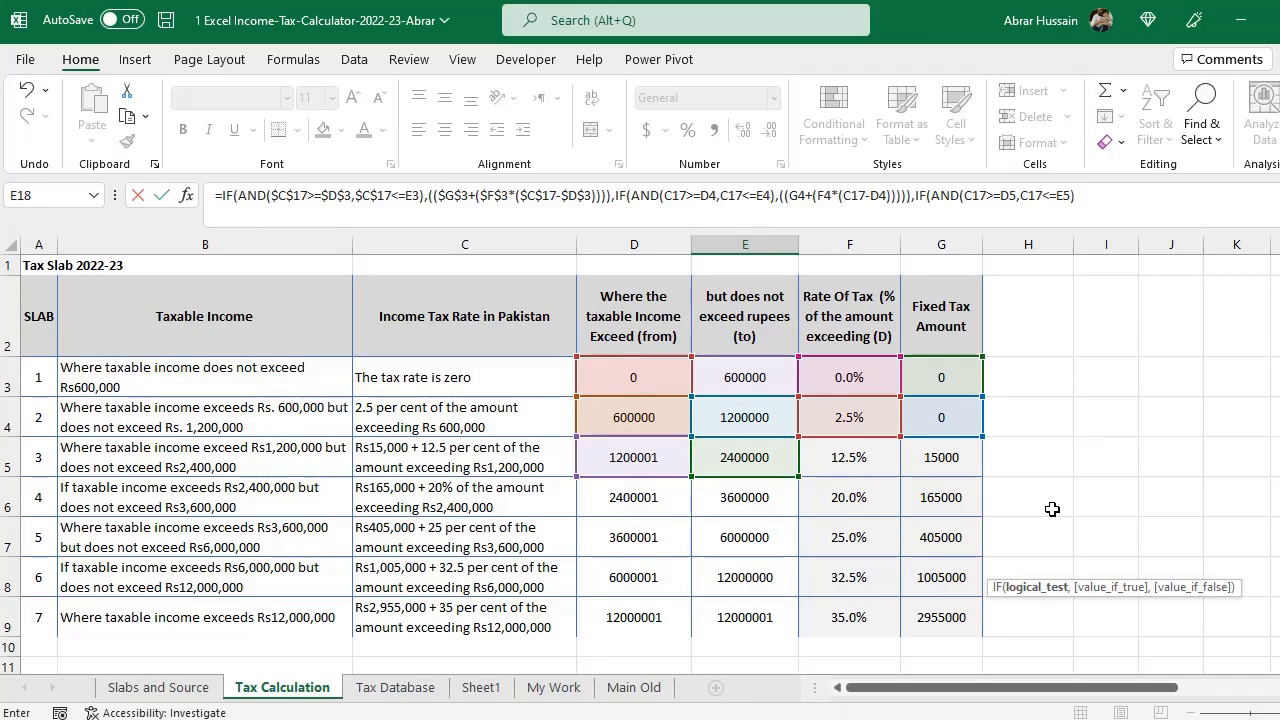
type(",")
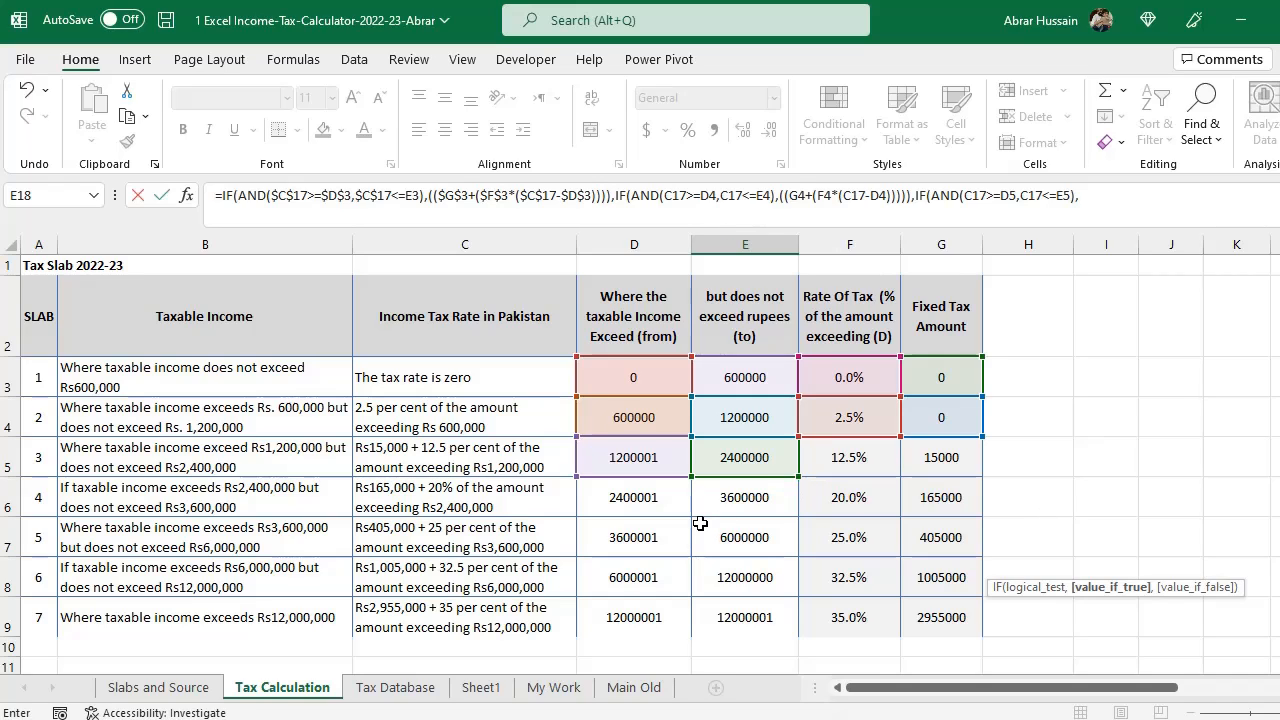
- Enter the third slab's tax calculation: fixed tax G5 plus rate F5 times the excess of C17 over D5
left_click(961, 459)
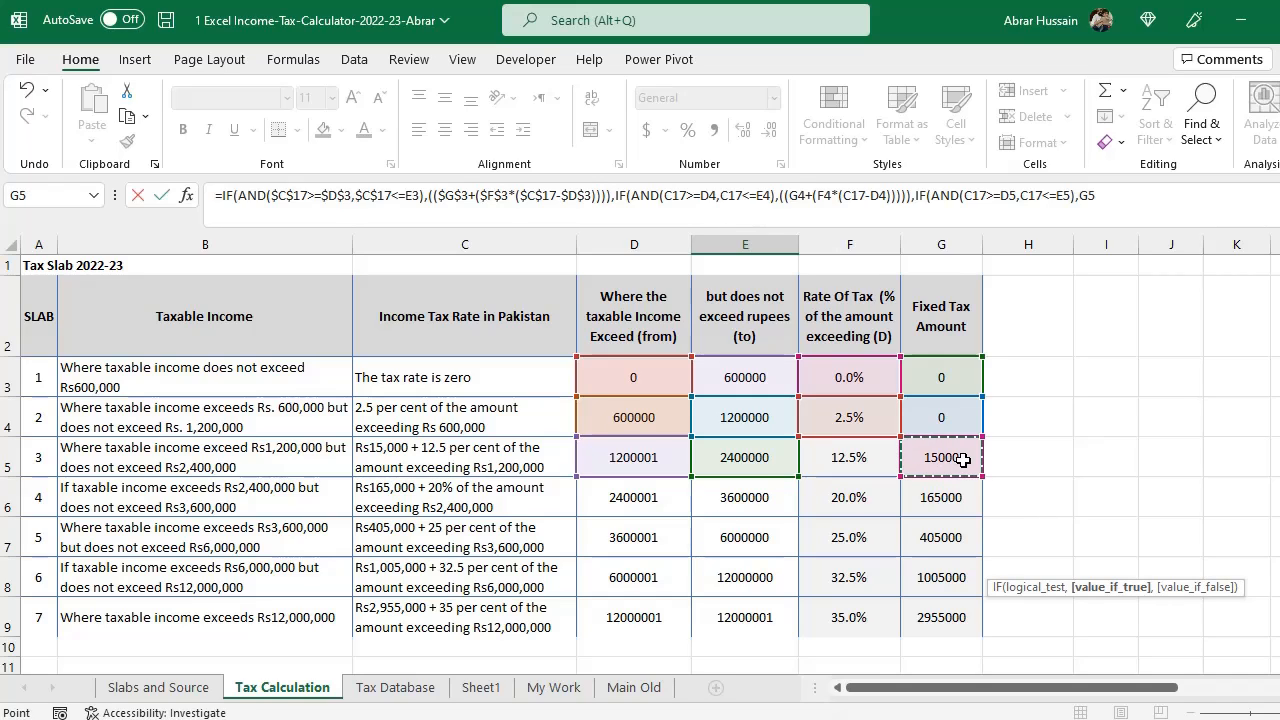
key("BackSpace")
key("BackSpace")
type("((")
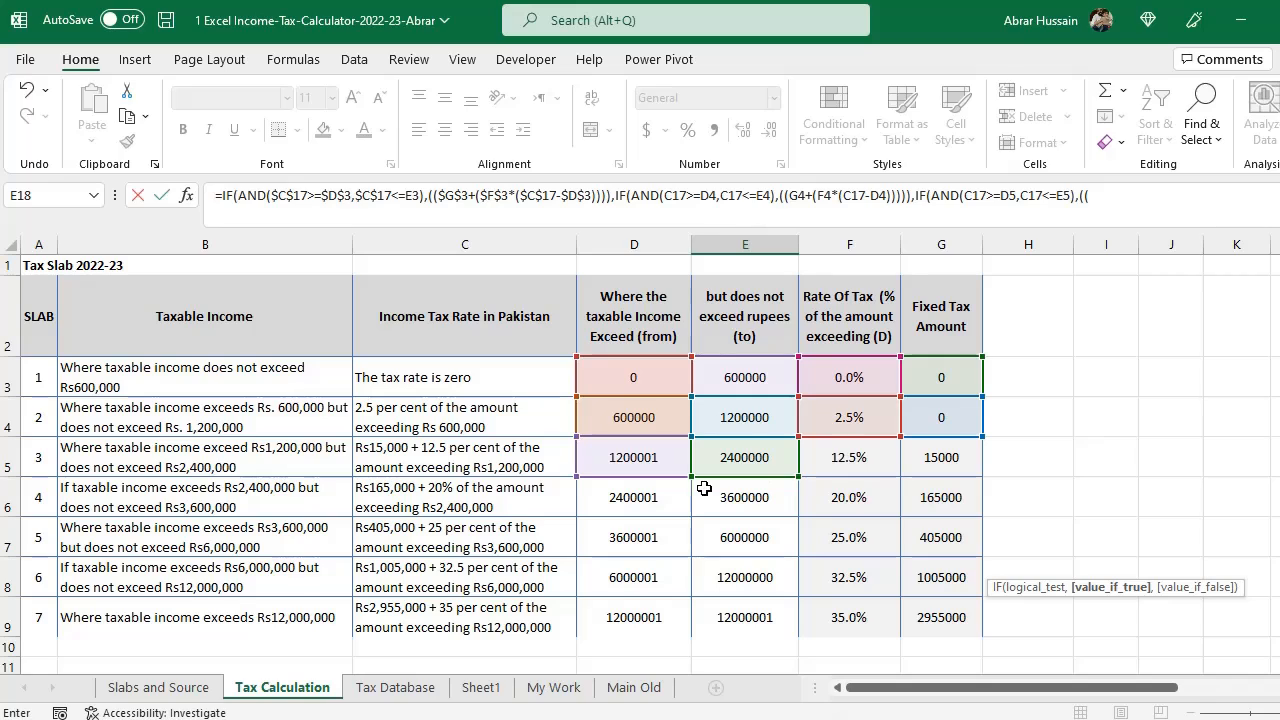
left_click(941, 460)
type("+(")
left_click(846, 455)
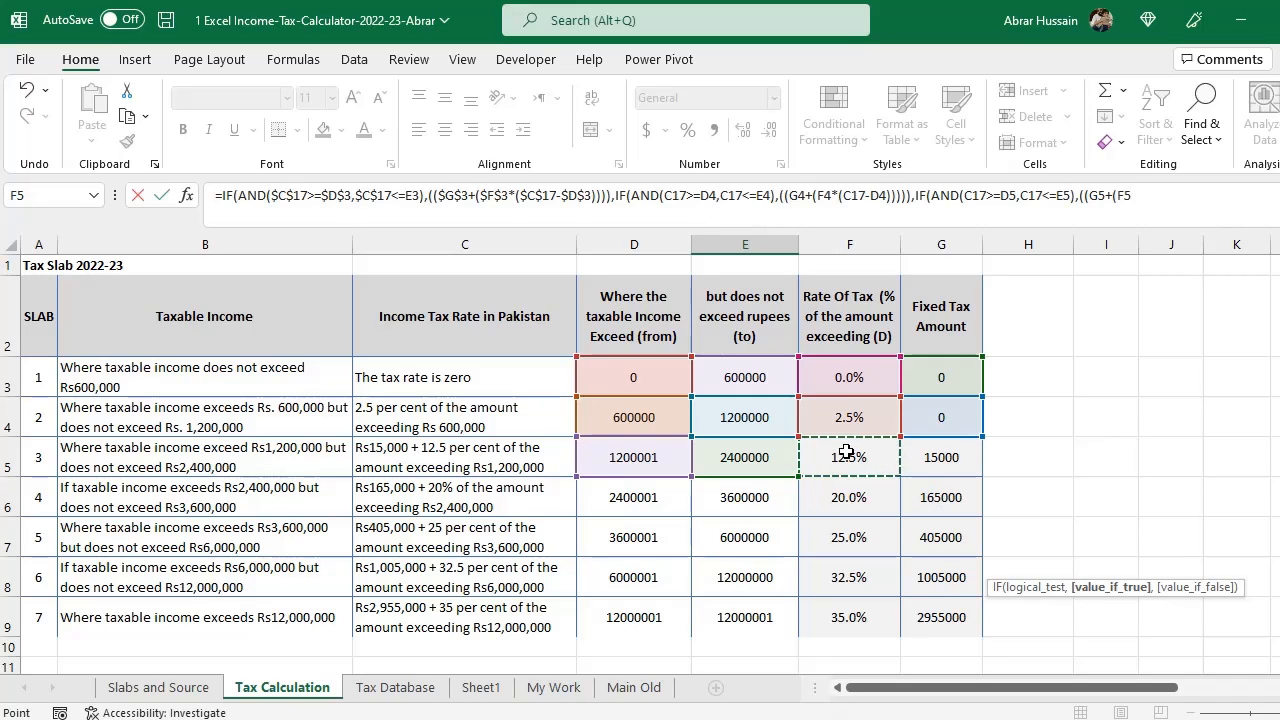
type("*")
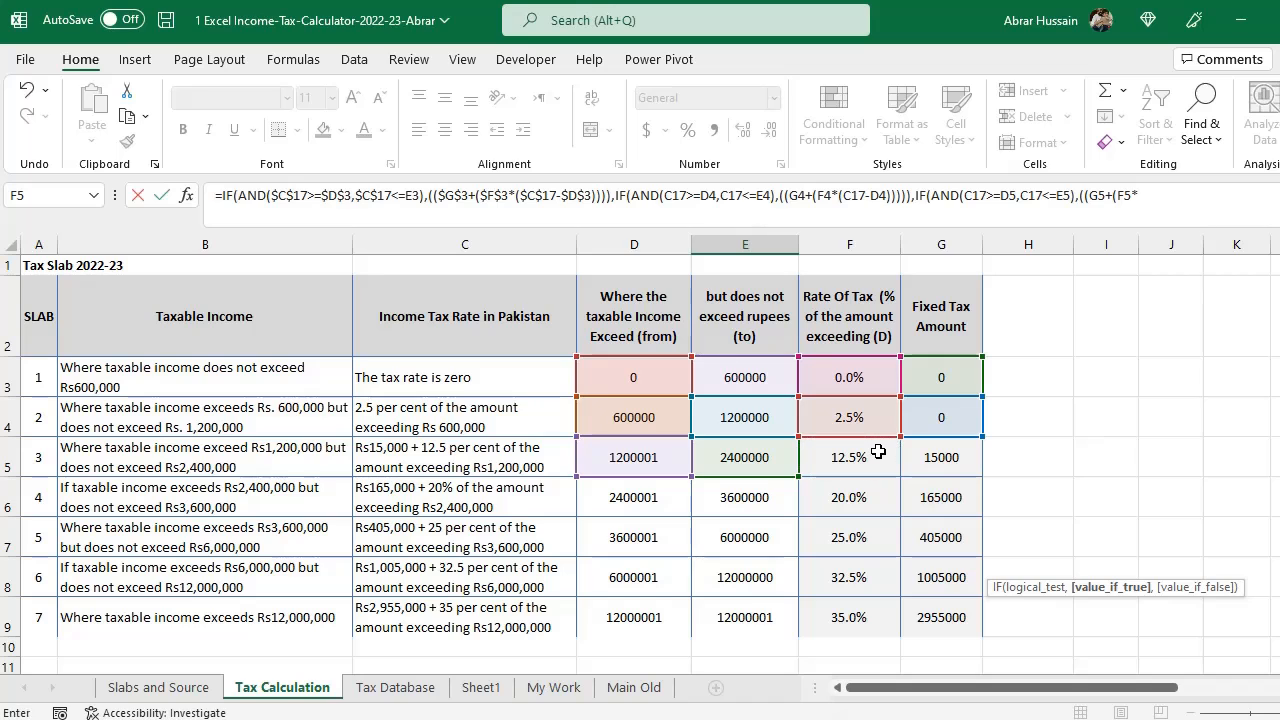
scroll(614, 505, "down", 3)
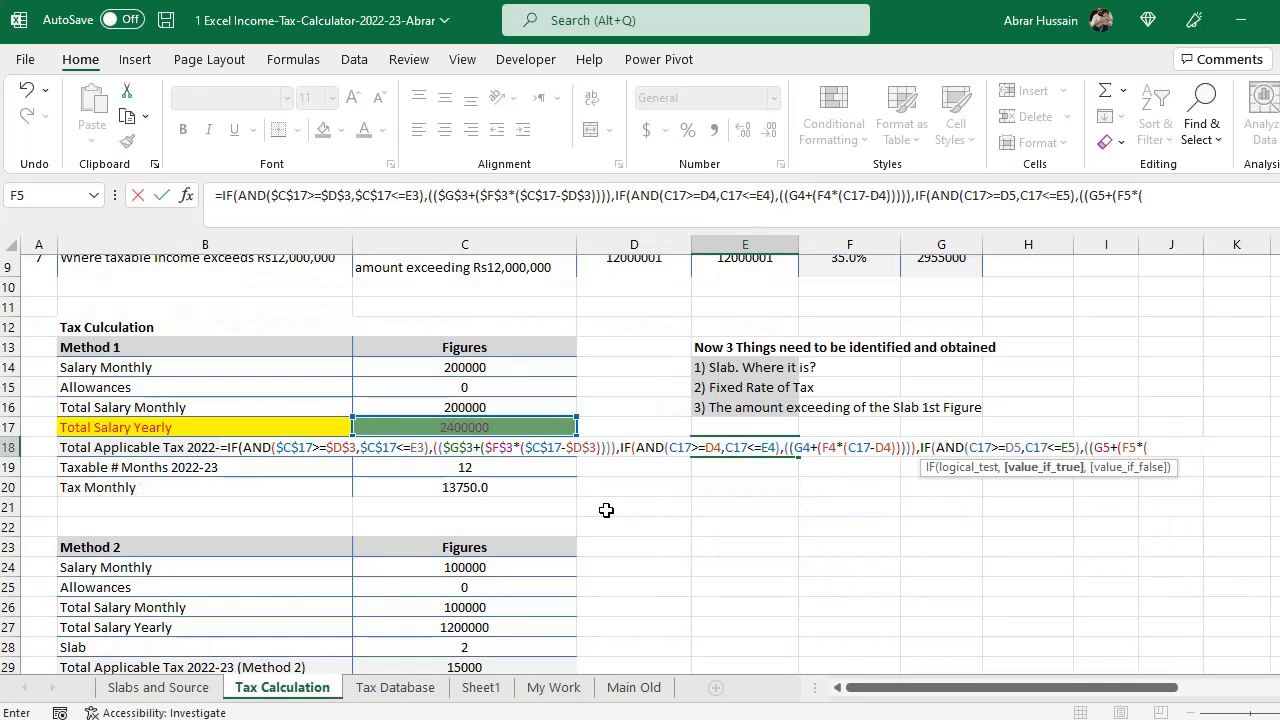
type("(")
left_click(446, 428)
type("-")
scroll(497, 453, "up", 3)
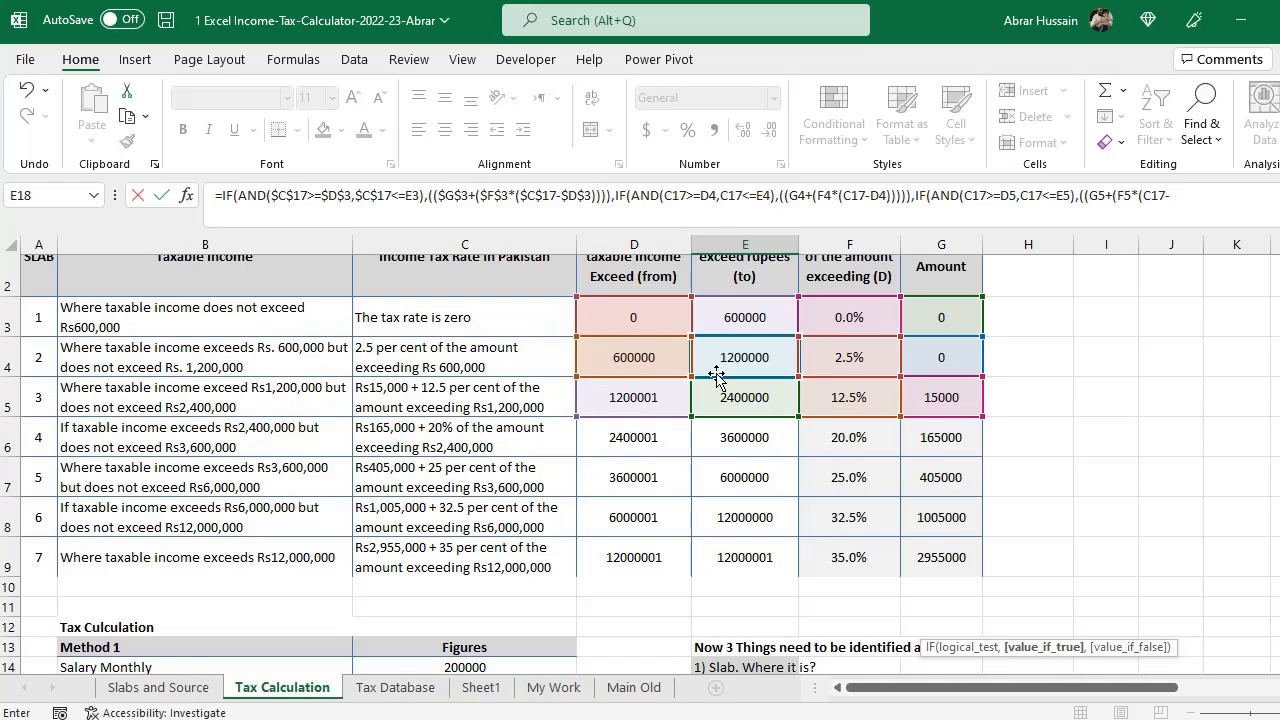
left_click(602, 396)
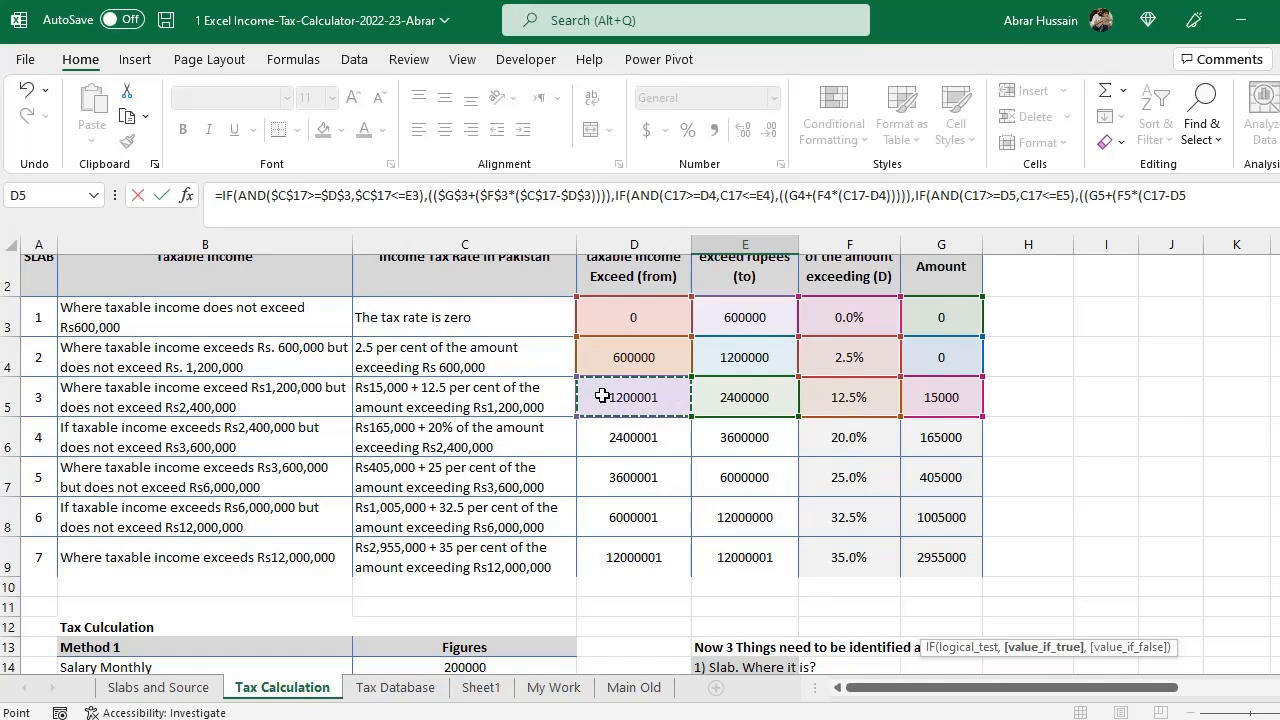
type(")")
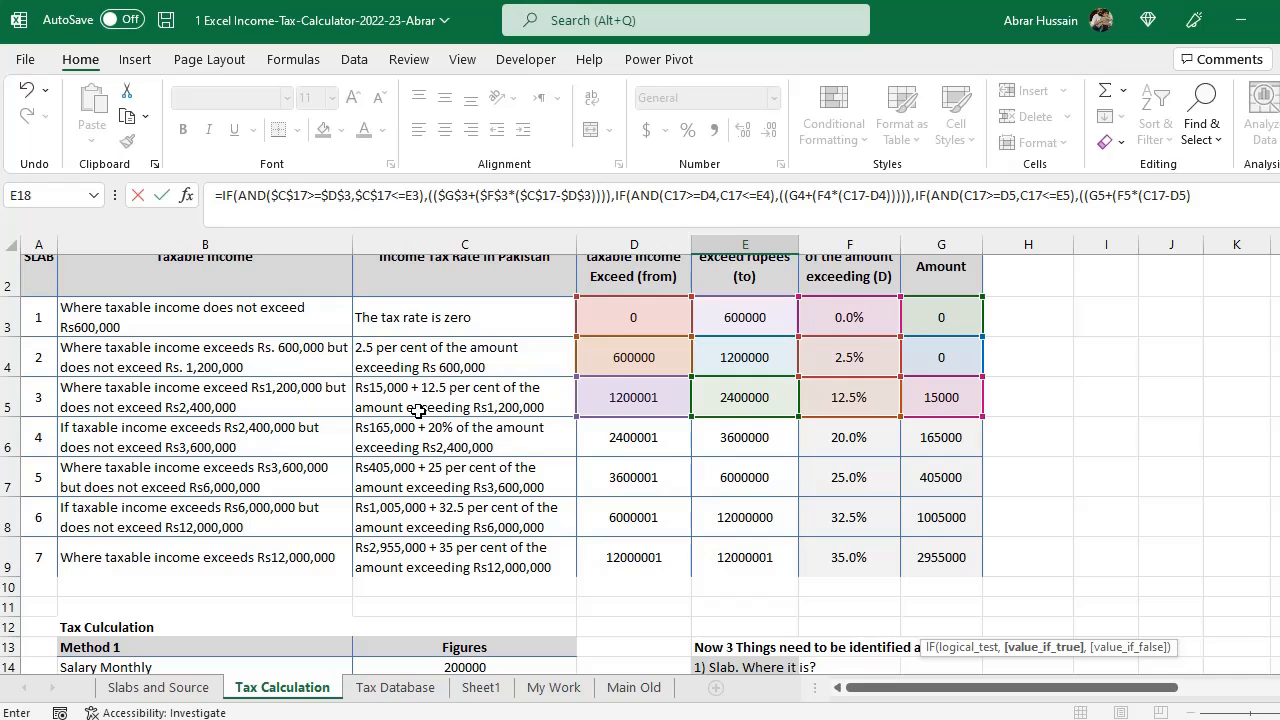
- Close the remaining parentheses of the third slab's IF and commit the formula in E18
scroll(628, 400, "down", 3)
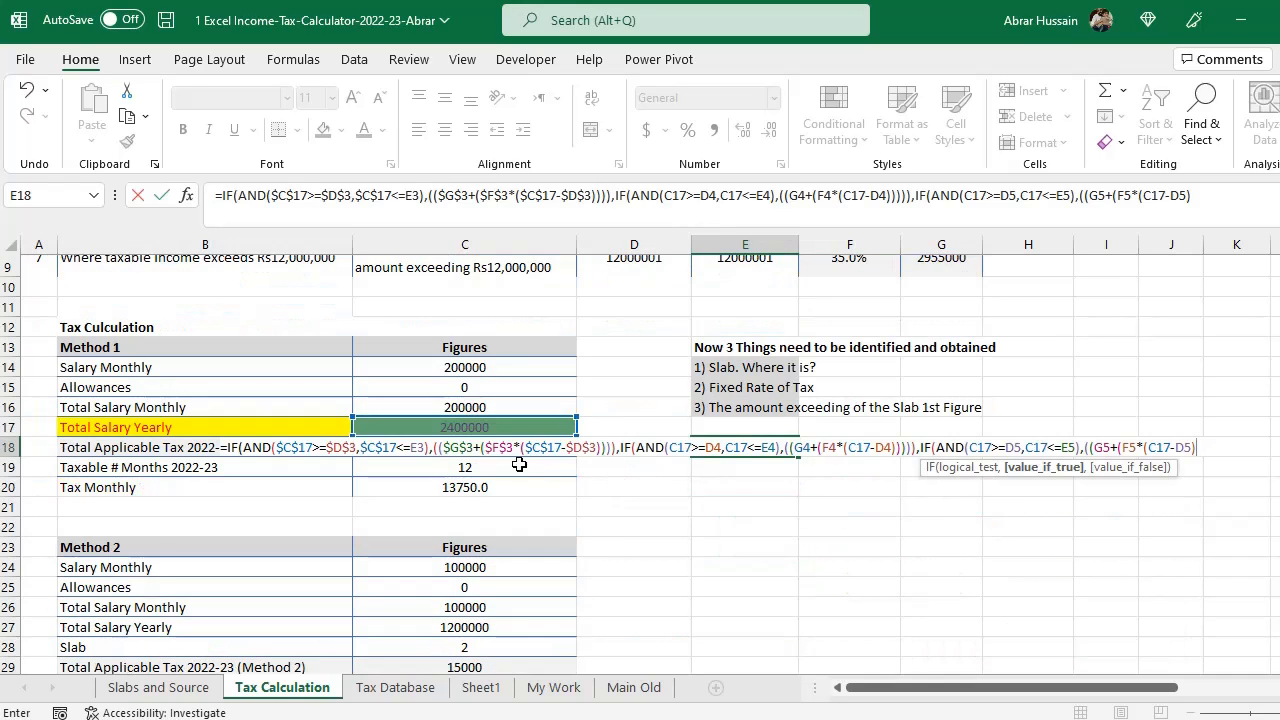
scroll(603, 440, "up", 3)
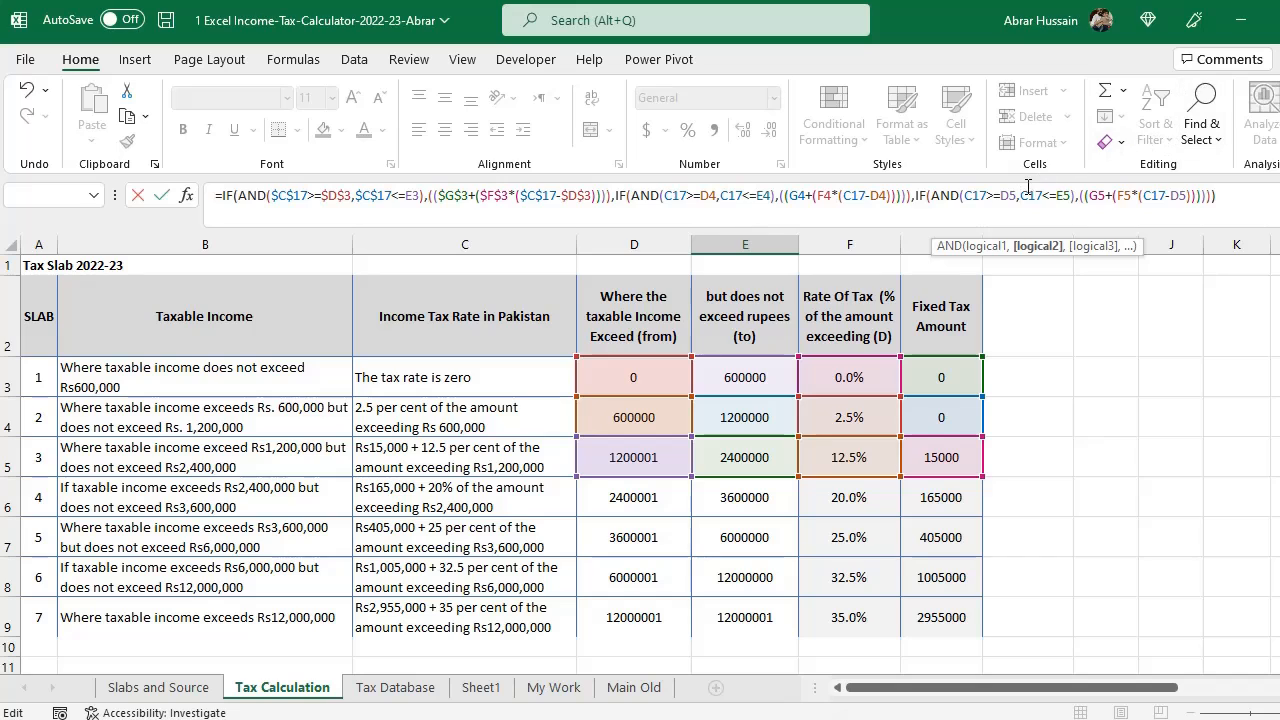
left_click_drag(916, 196, 1216, 196)
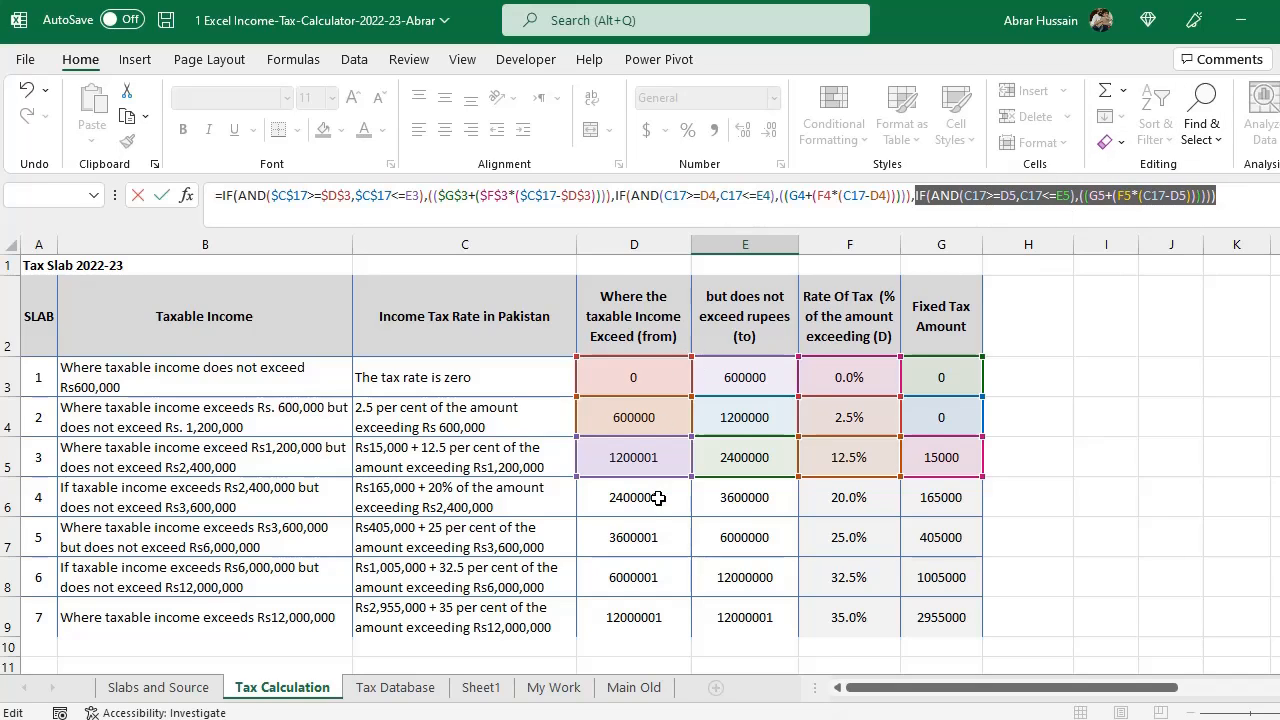
key("Return")
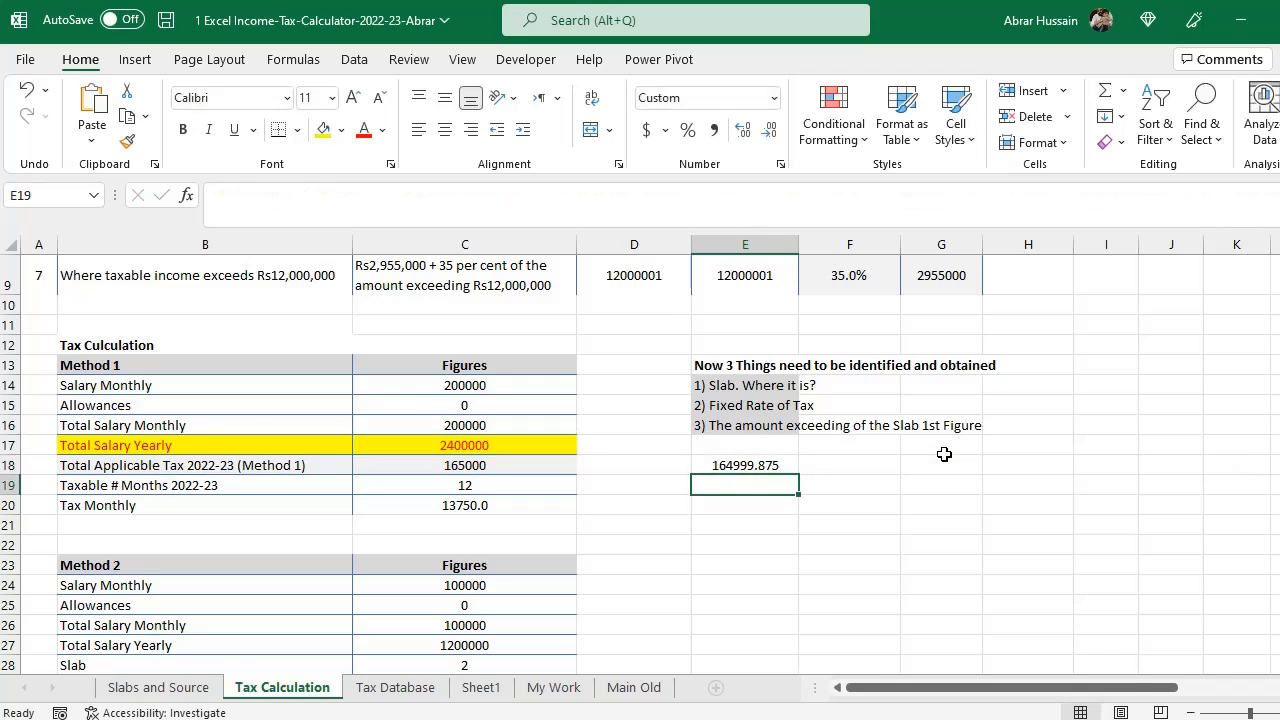
- Compare the E18 tax result with the third slab's row in the tax table and the yearly salary
key("Up")
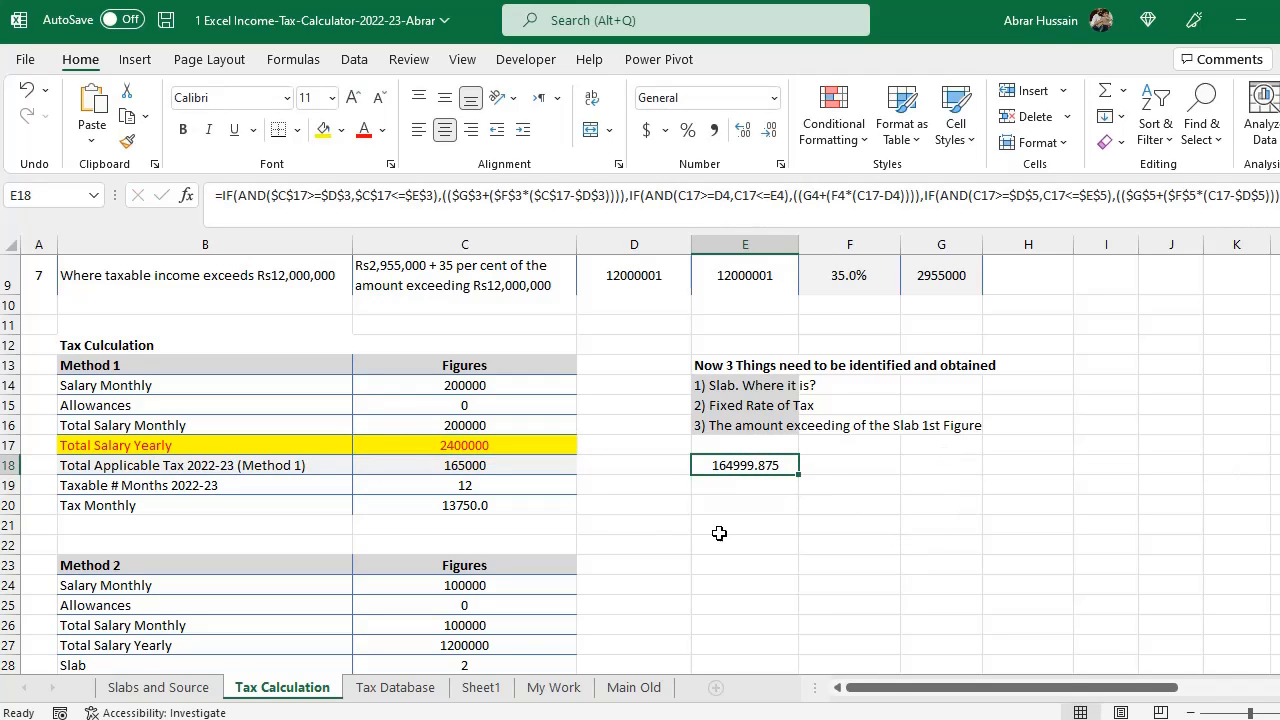
scroll(783, 492, "up", 3)
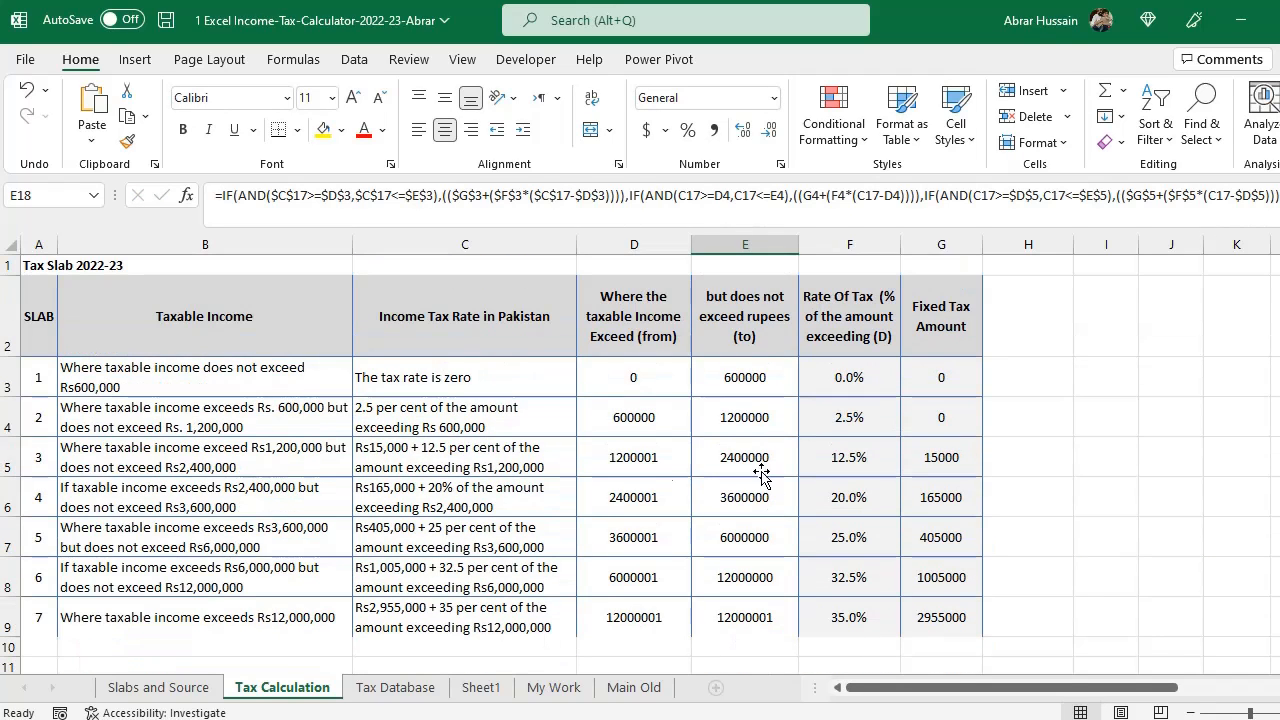
left_click(43, 460)
left_click_drag(43, 460, 923, 449)
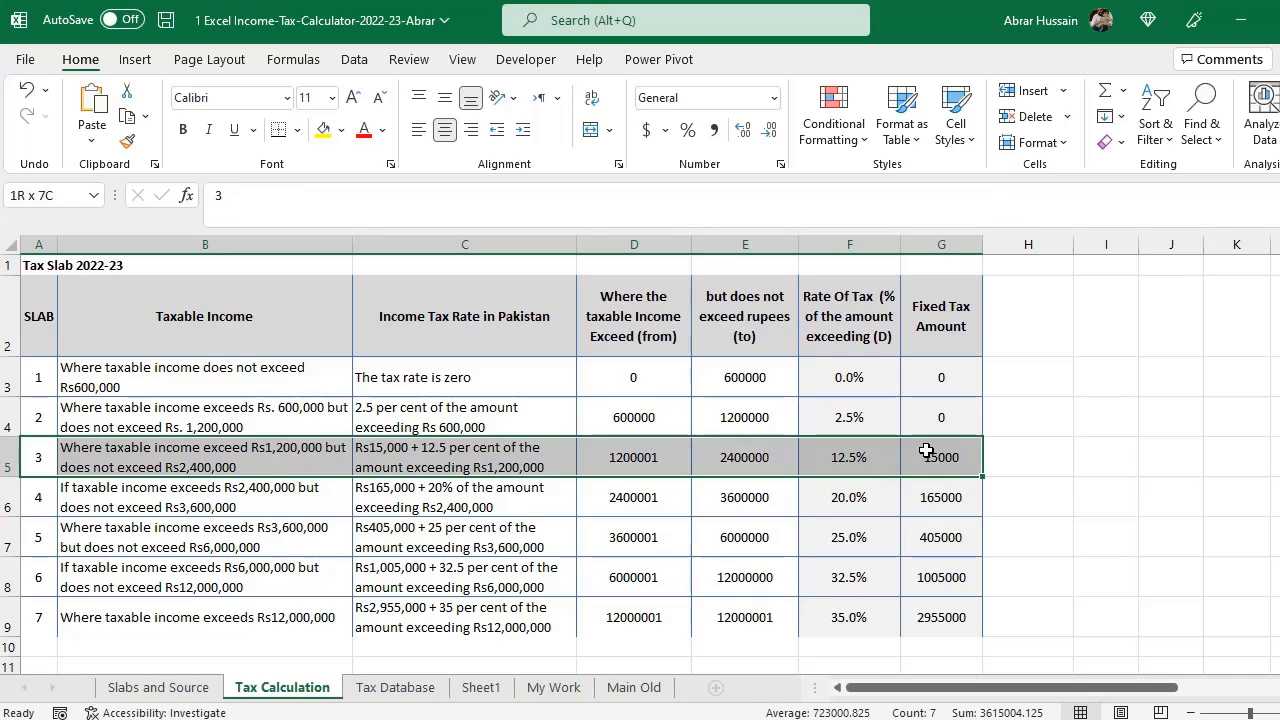
scroll(564, 476, "down", 2)
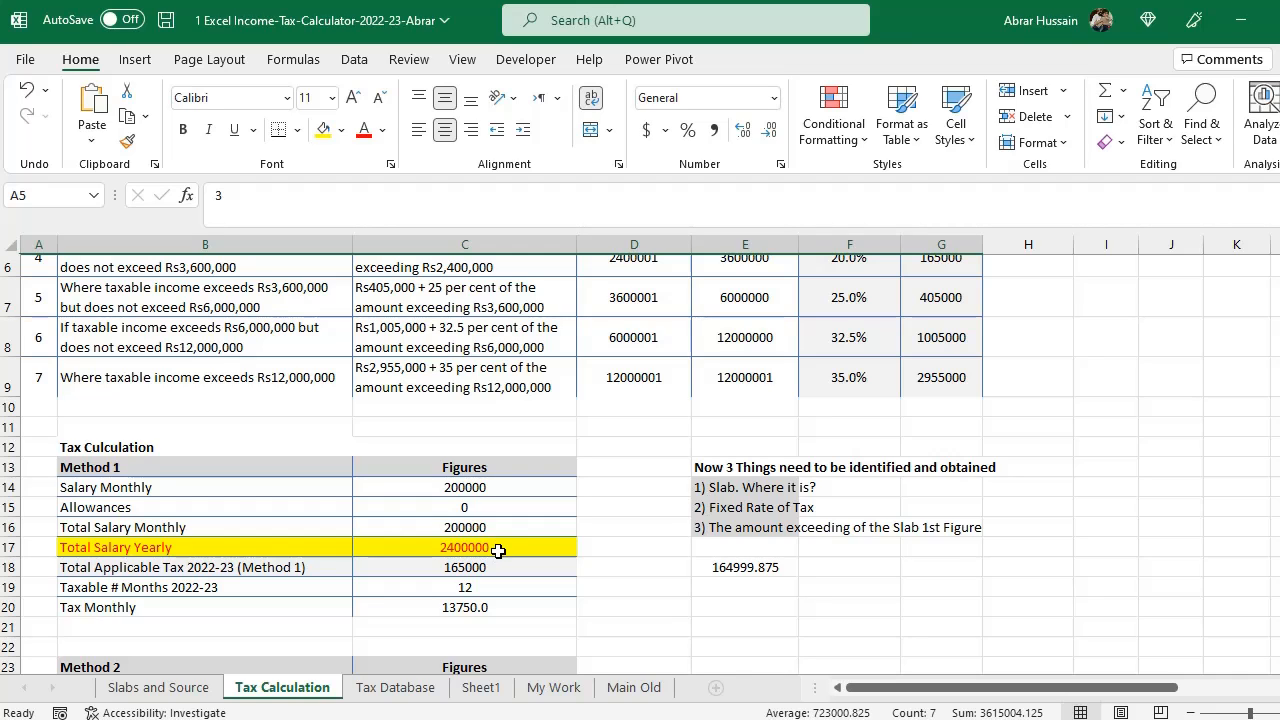
scroll(498, 551, "up", 1)
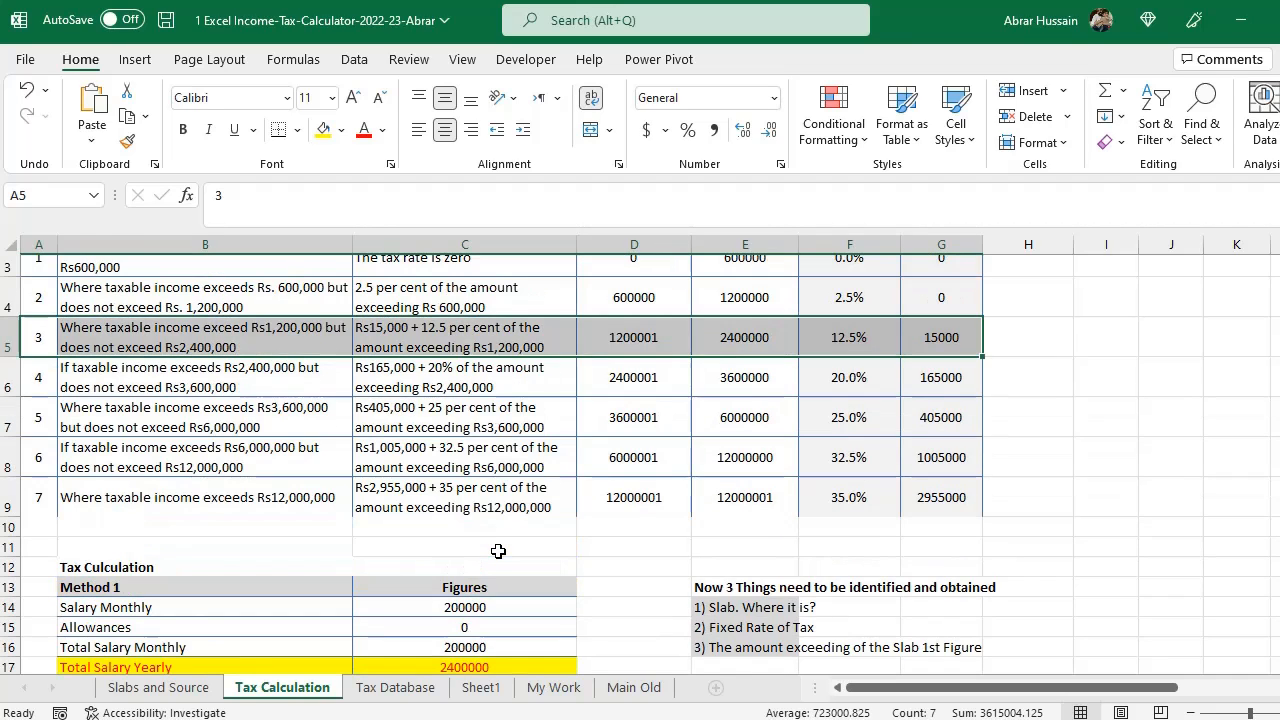
scroll(498, 551, "down", 1)
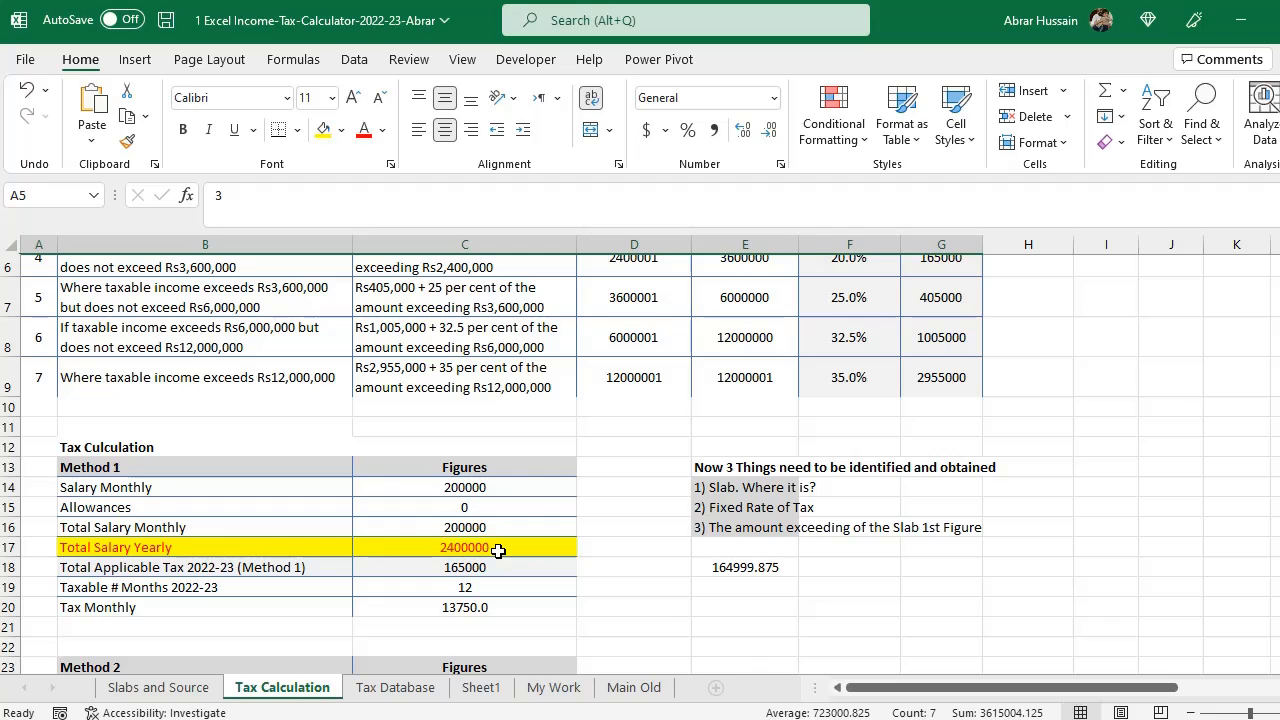
scroll(498, 551, "up", 1)
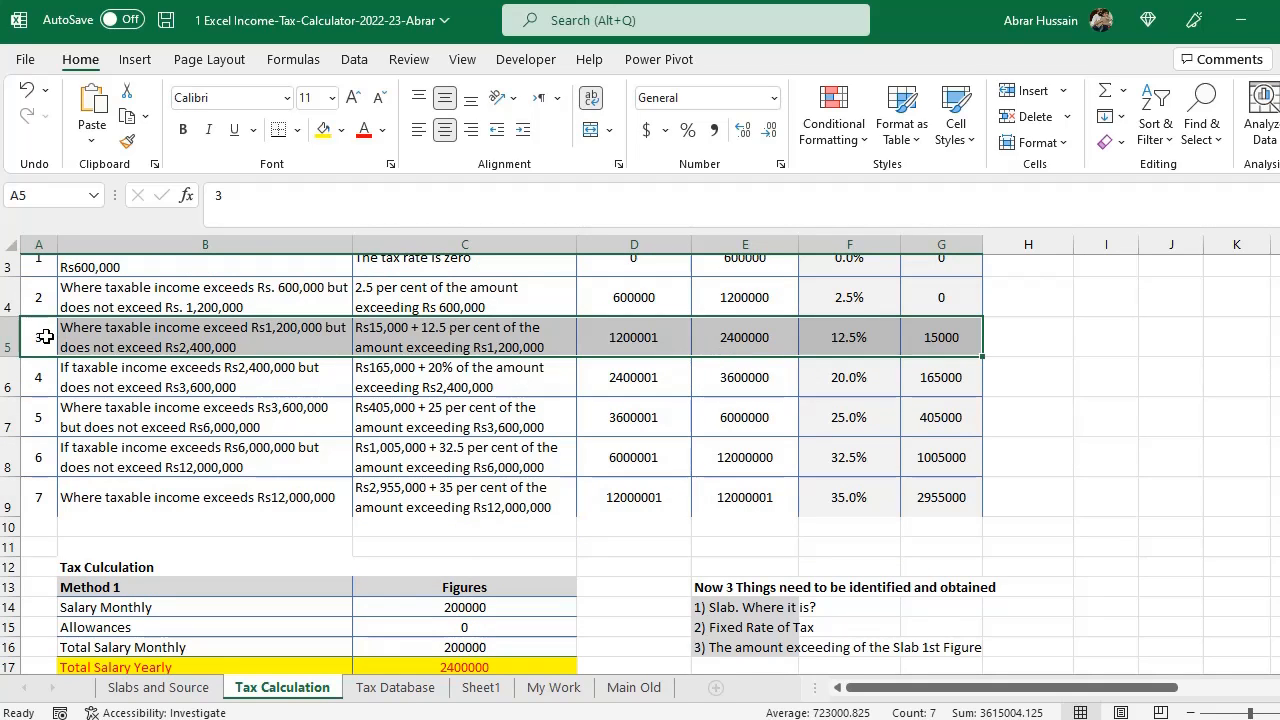
scroll(700, 471, "down", 1)
- Inspect the existing tax formulas in C18 and C20 and the salary cells above them
double_click(478, 568)
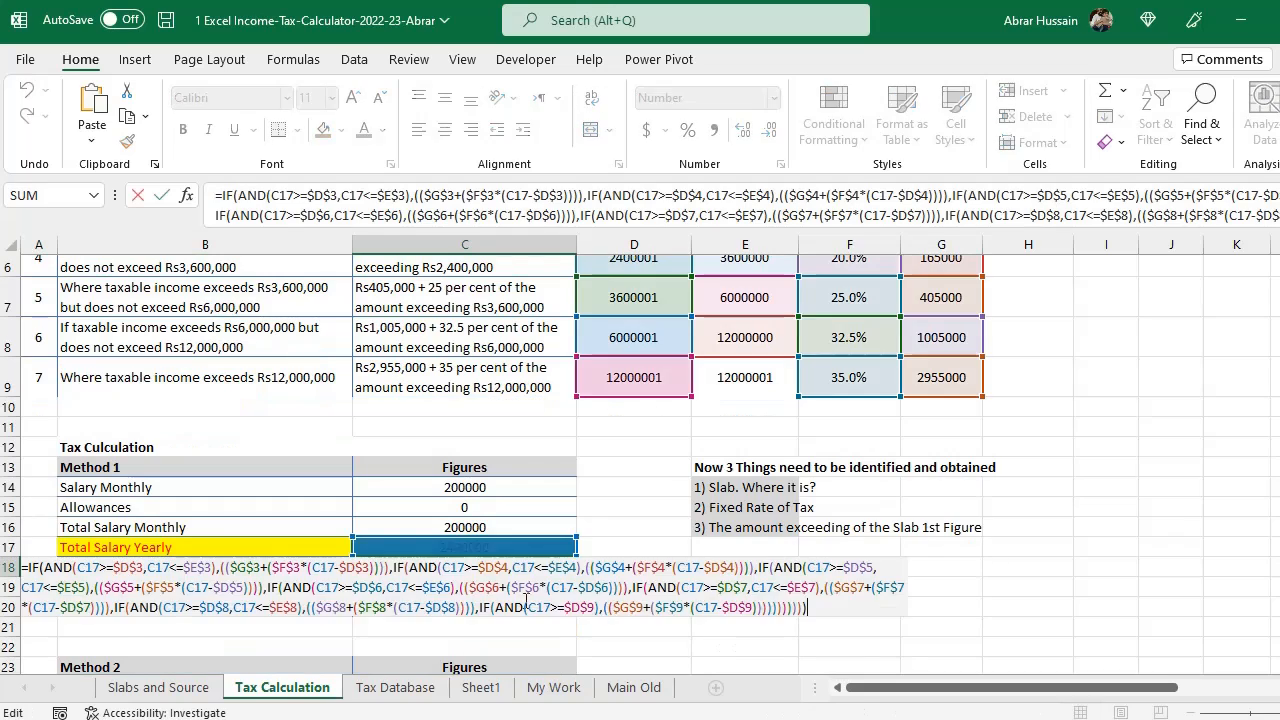
key("Escape")
left_click(481, 584)
key("Down")
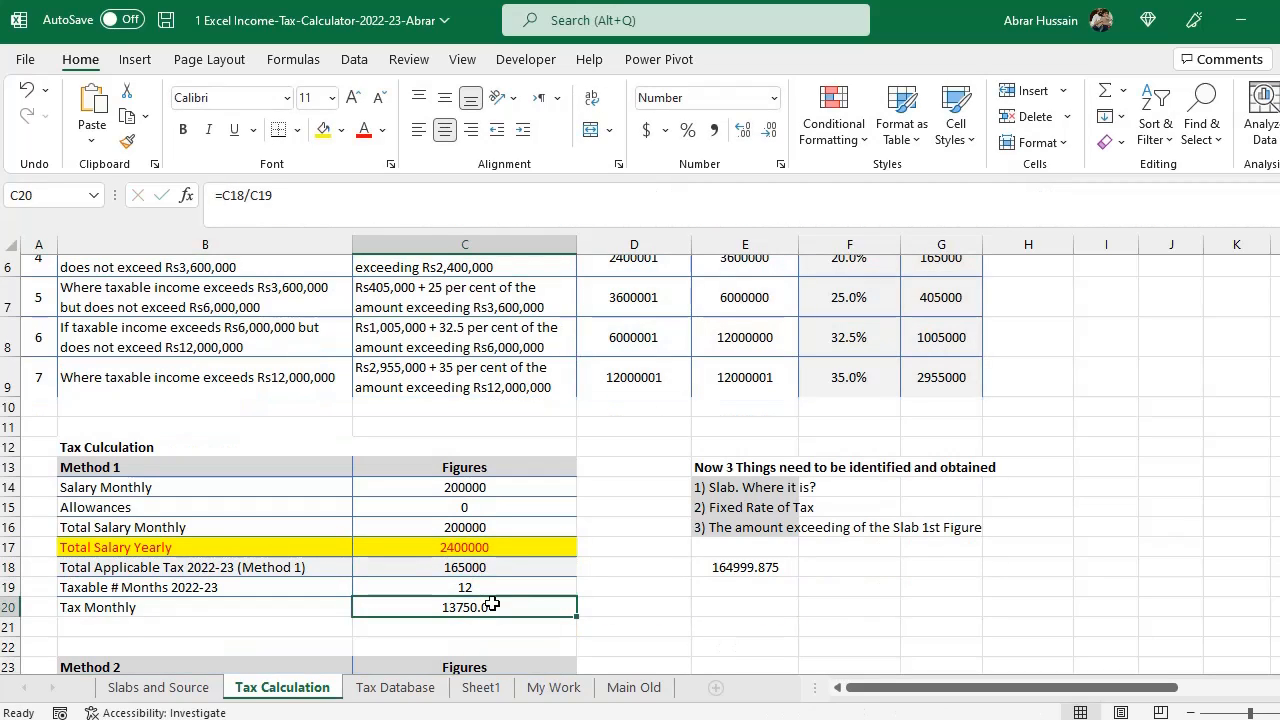
left_click(480, 588)
scroll(494, 566, "down", 1)
double_click(490, 548)
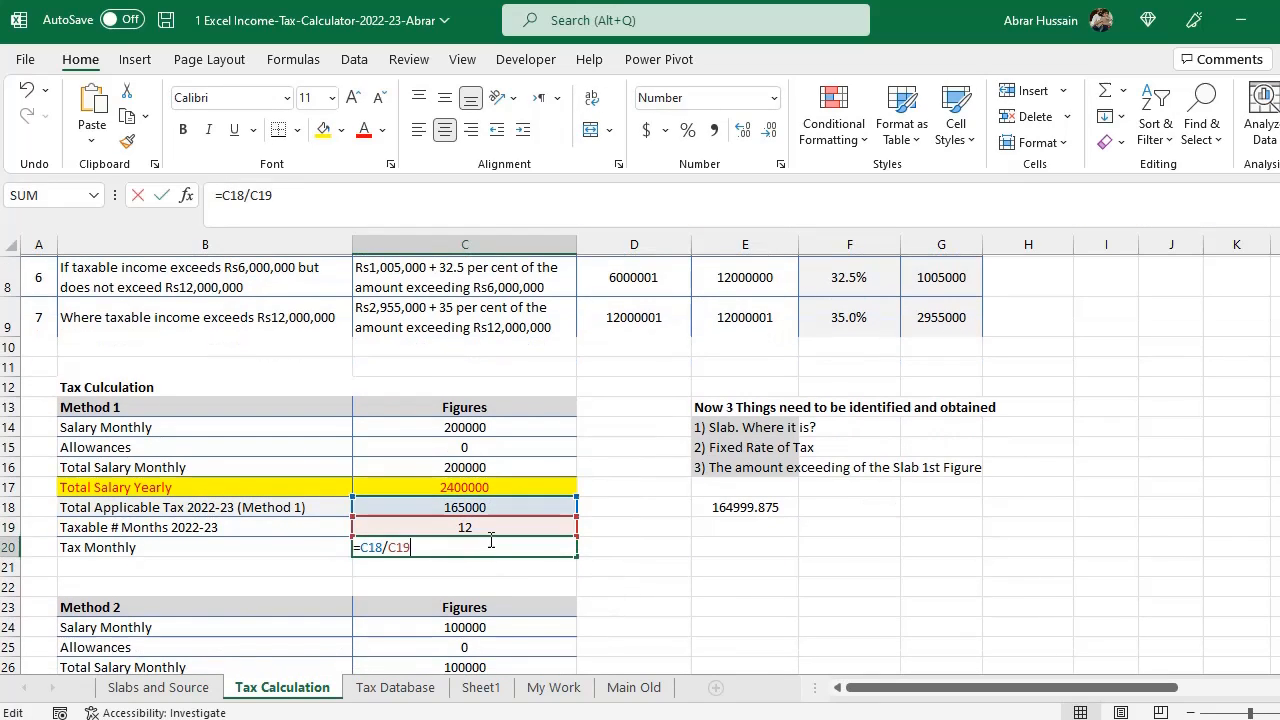
key("Escape")
left_click(483, 508)
left_click(487, 489)
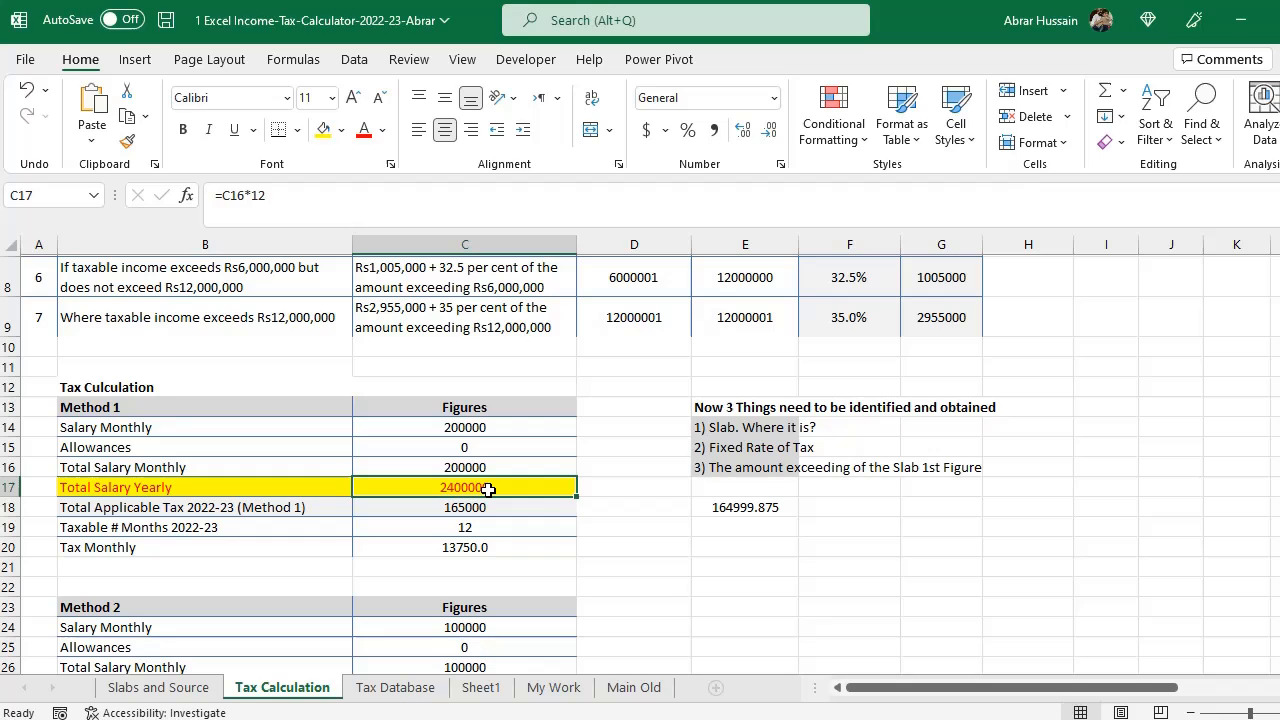
left_click(500, 428)
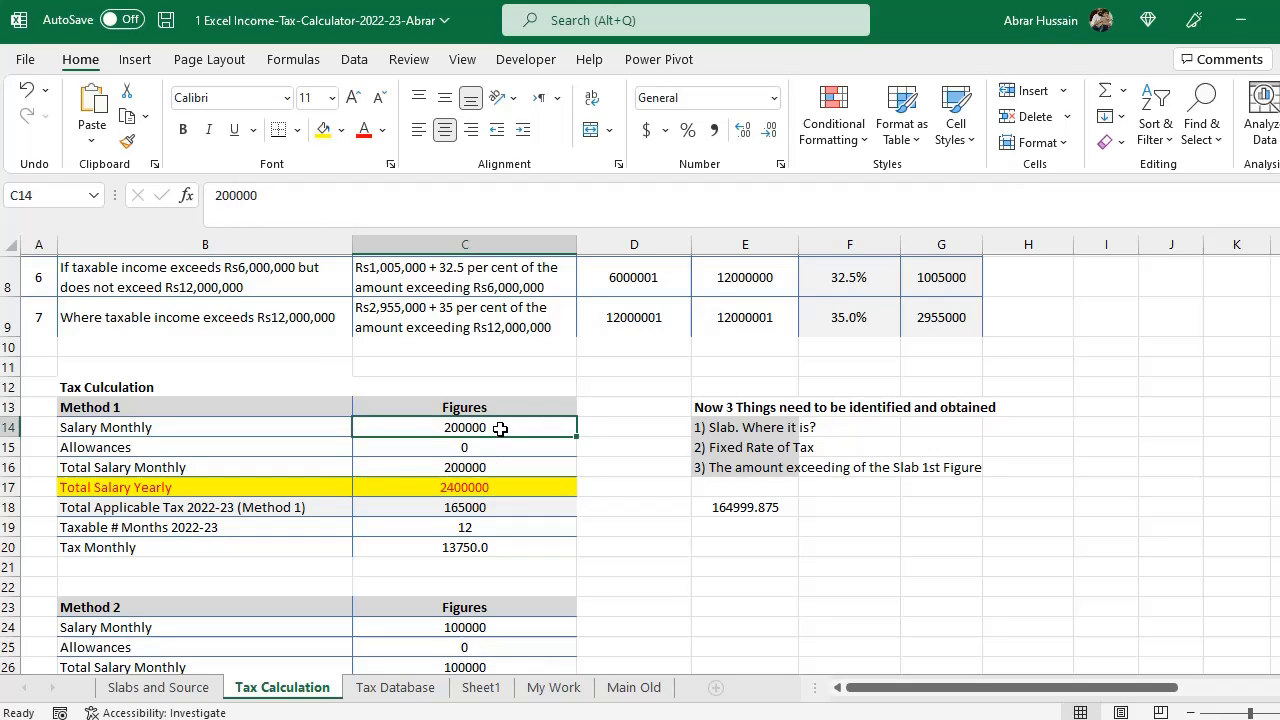
- Copy the 200000 monthly salary from C14 into the example salary cell C21 on the Slabs and Source sheet
key("ctrl+c")
left_click(159, 687)
scroll(323, 460, "down", 1)
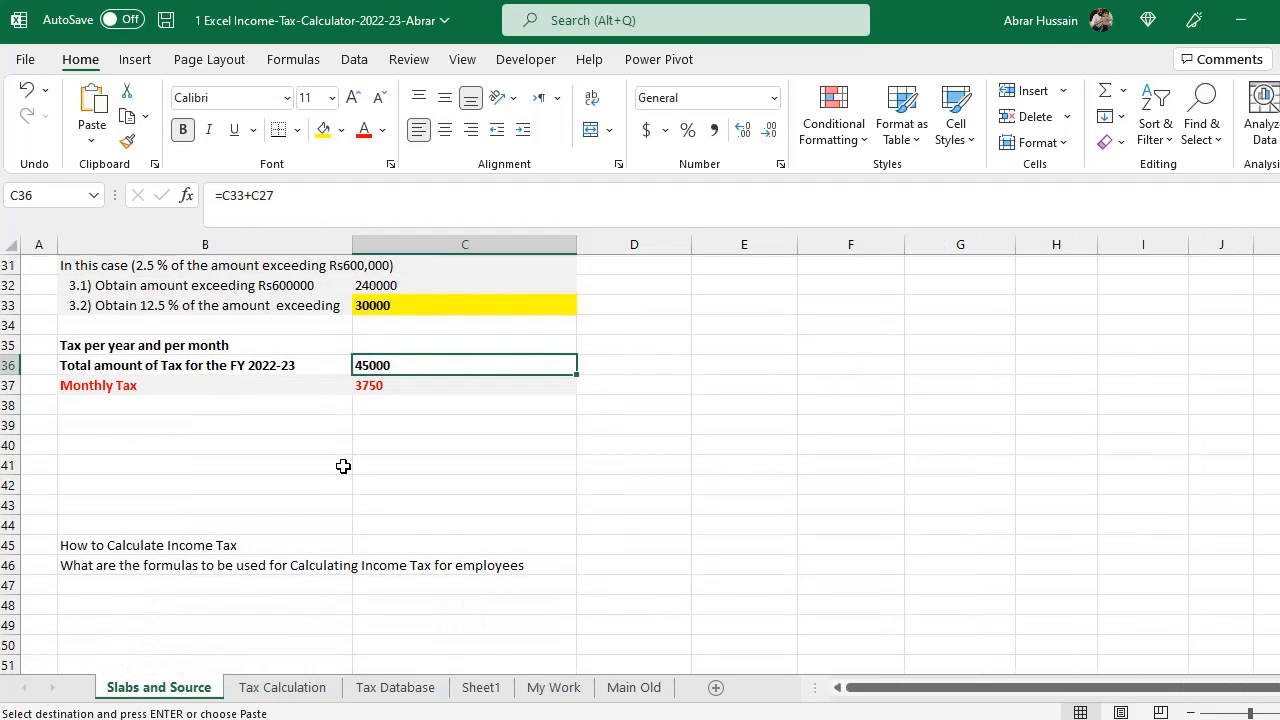
scroll(343, 463, "up", 3)
scroll(343, 466, "up", 1)
left_click(374, 363)
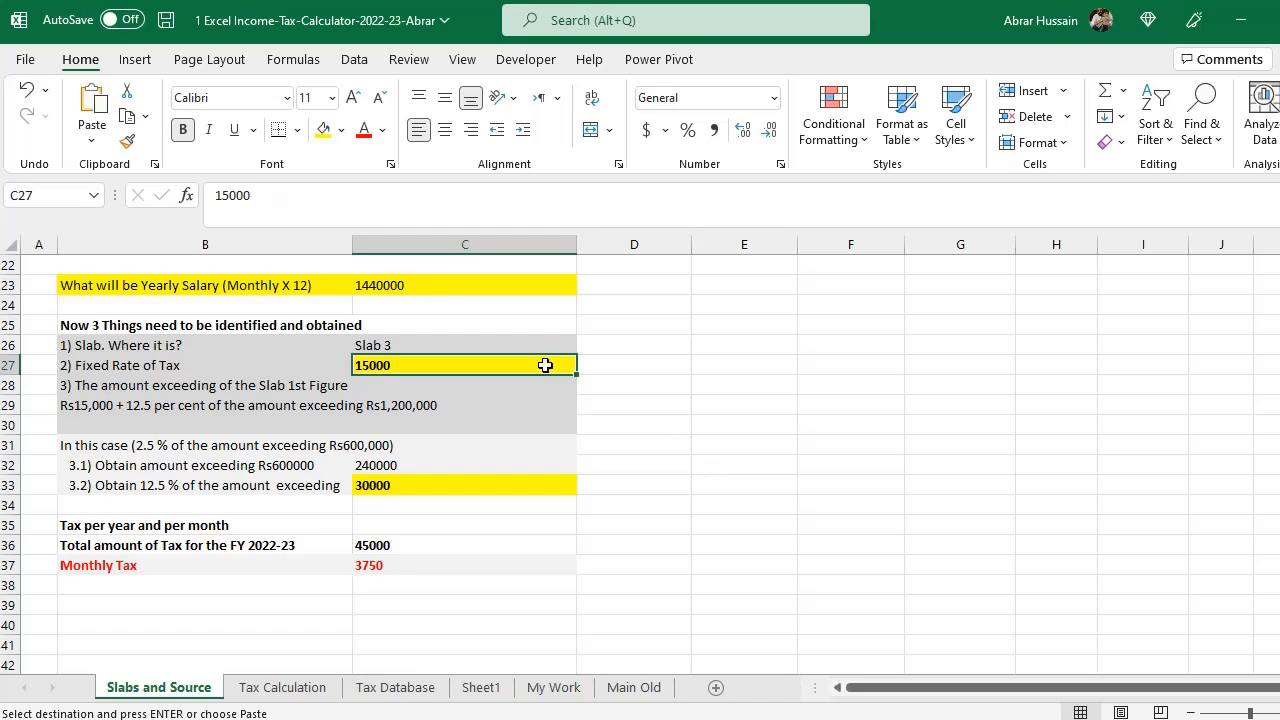
left_click(398, 288)
scroll(398, 288, "up", 2)
left_click(390, 364)
key("ctrl+v")
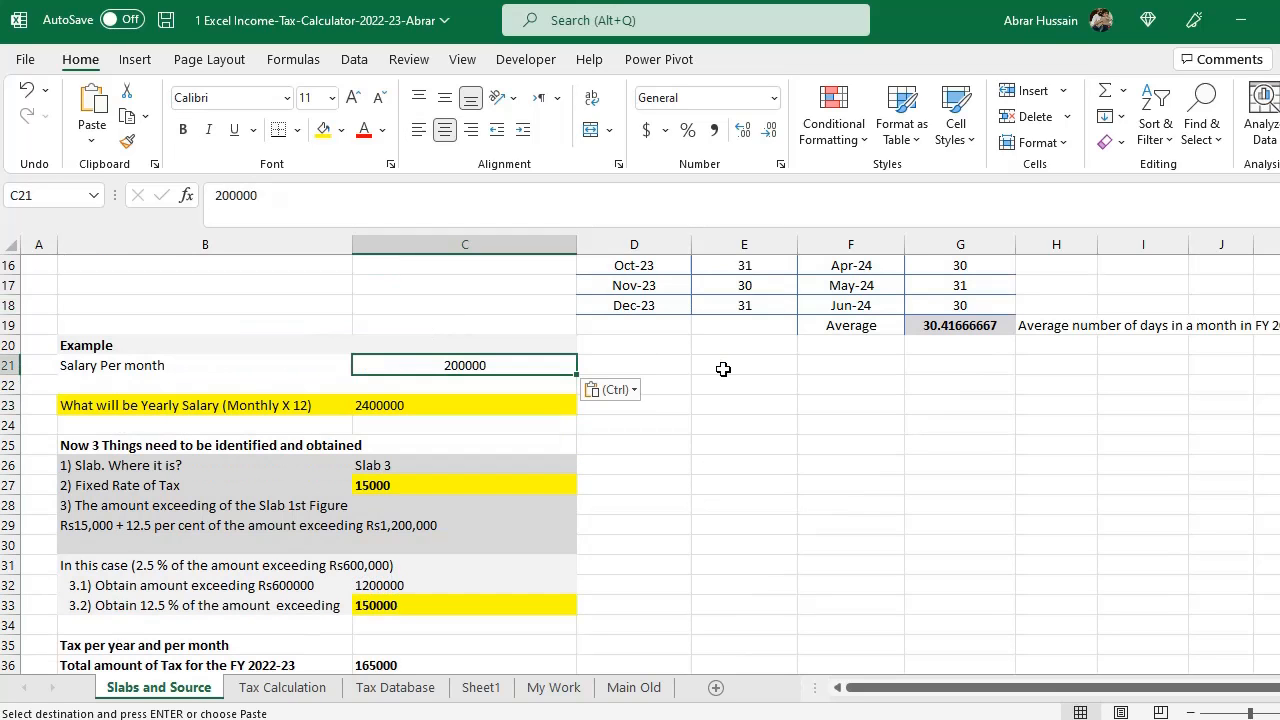
- Review the example's fixed tax, excess amount and total tax formulas on the Slabs and Source sheet
left_click(406, 463)
scroll(406, 475, "down", 3)
left_click(410, 485)
key("Escape")
key("F2")
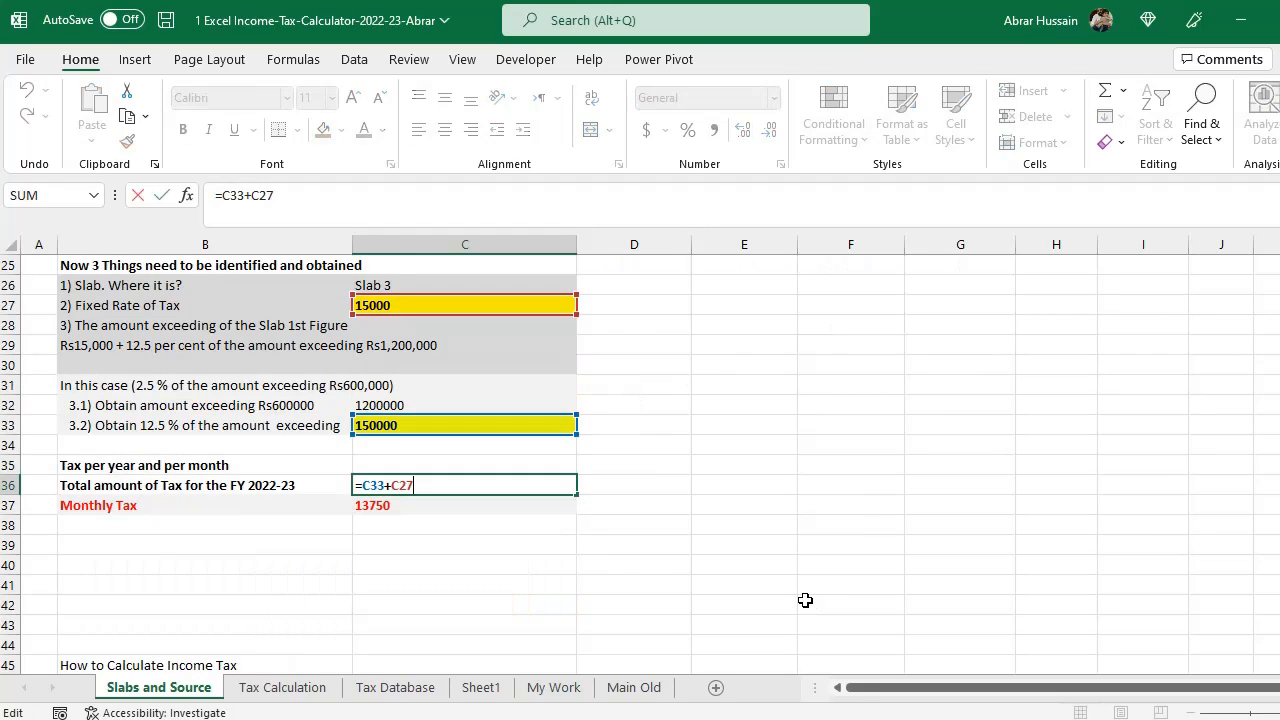
key("Escape")
left_click_drag(177, 489, 389, 497)
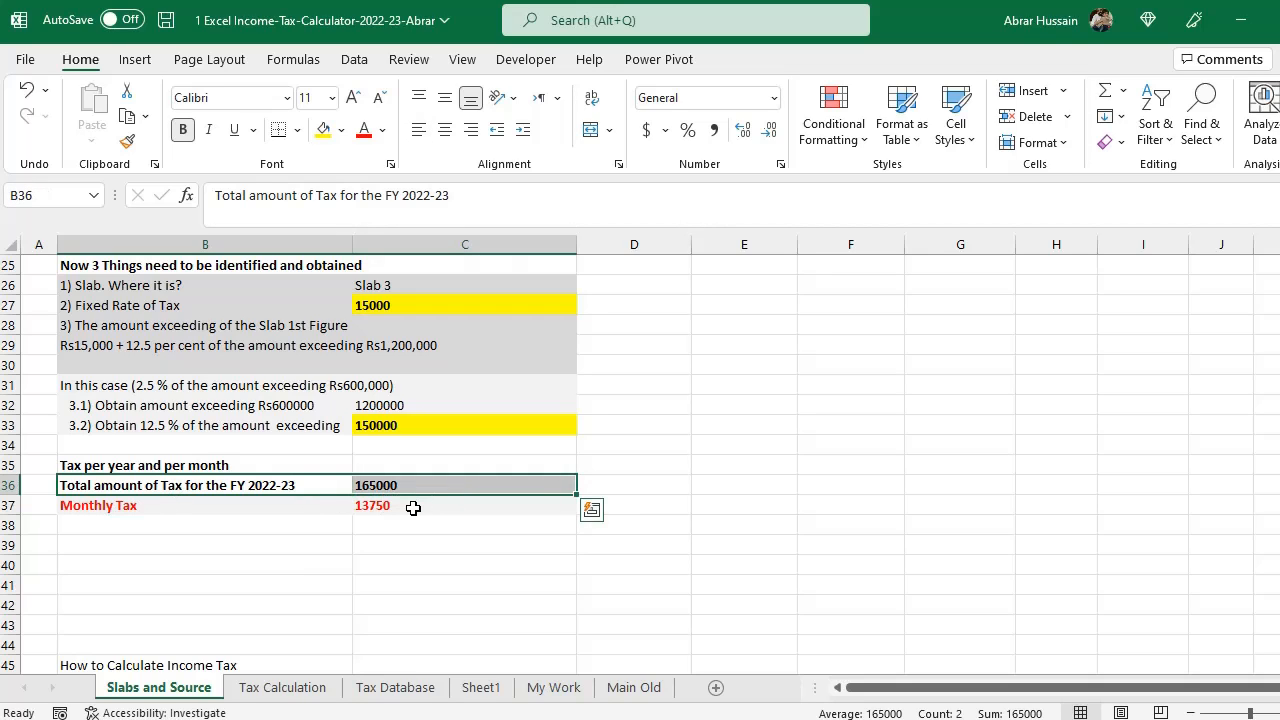
left_click(298, 690)
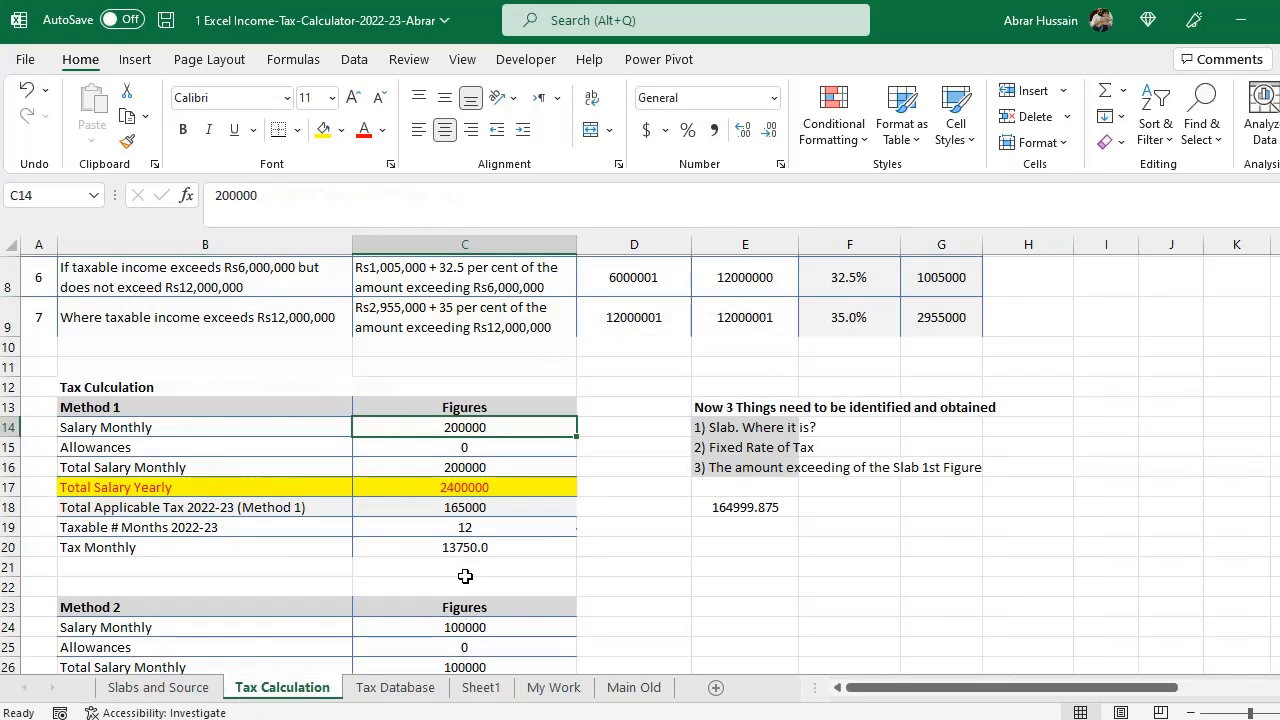
- Inspect the tax, taxable months and monthly tax cells C18 to C20 of Method 1
left_click(495, 508)
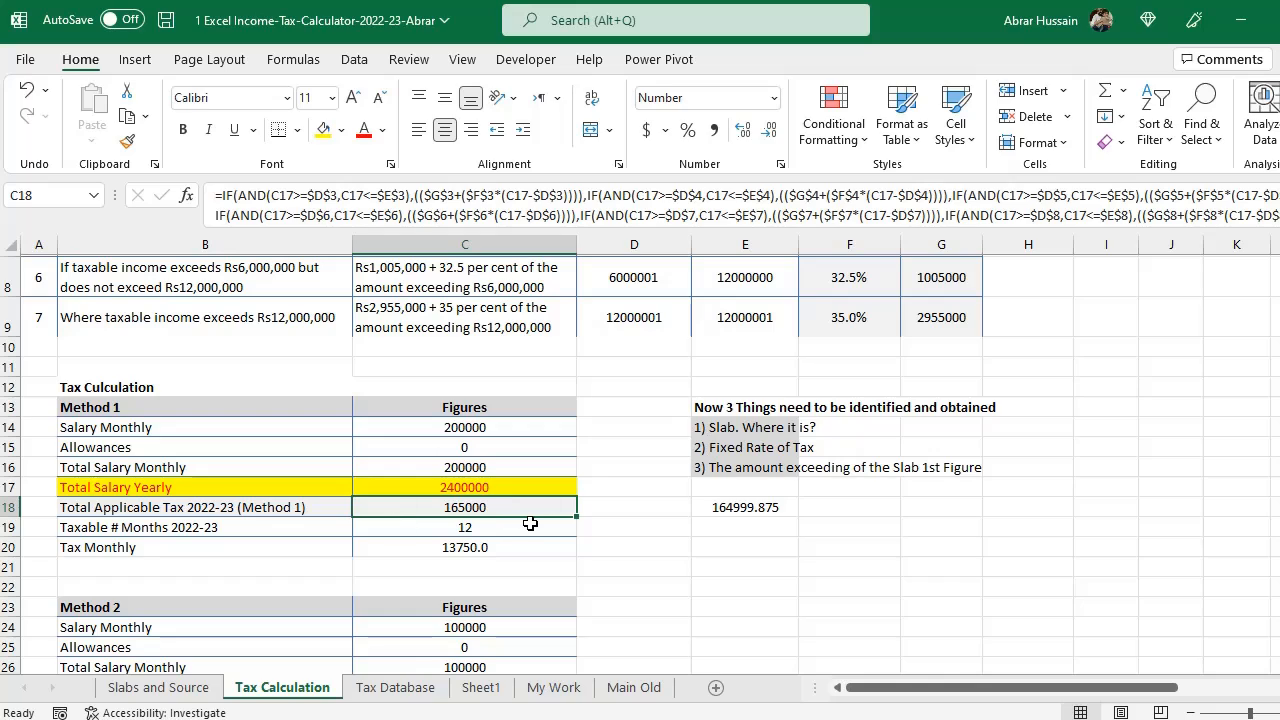
left_click(487, 530)
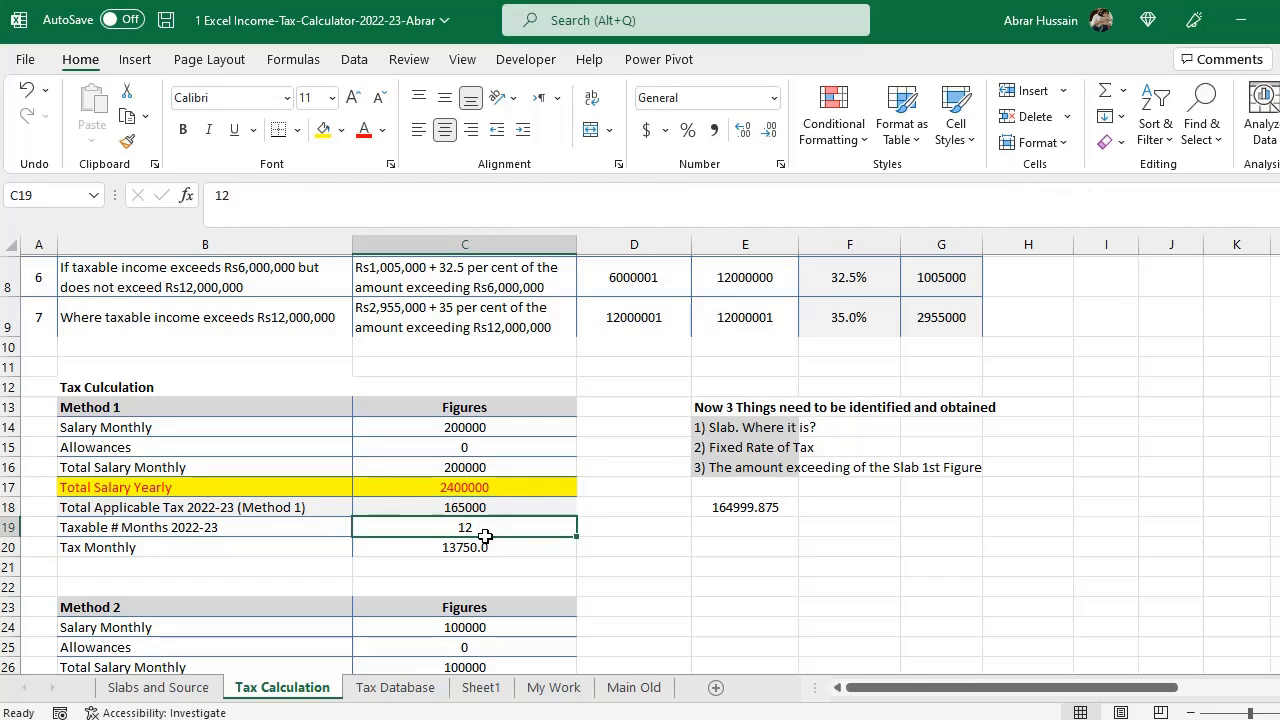
left_click(478, 548)
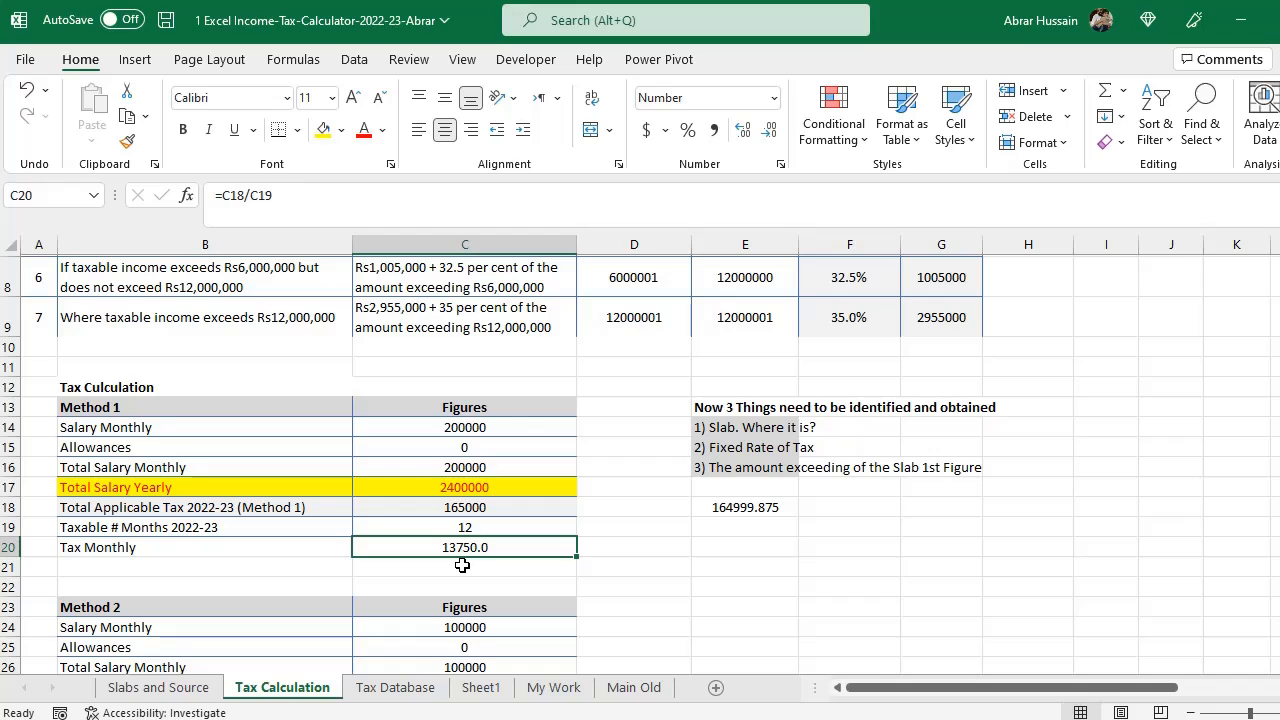
- Open the E18 nested IF formula, append a comma after the third slab's IF for the next slab, and confirm it
left_click(718, 509)
double_click(718, 509)
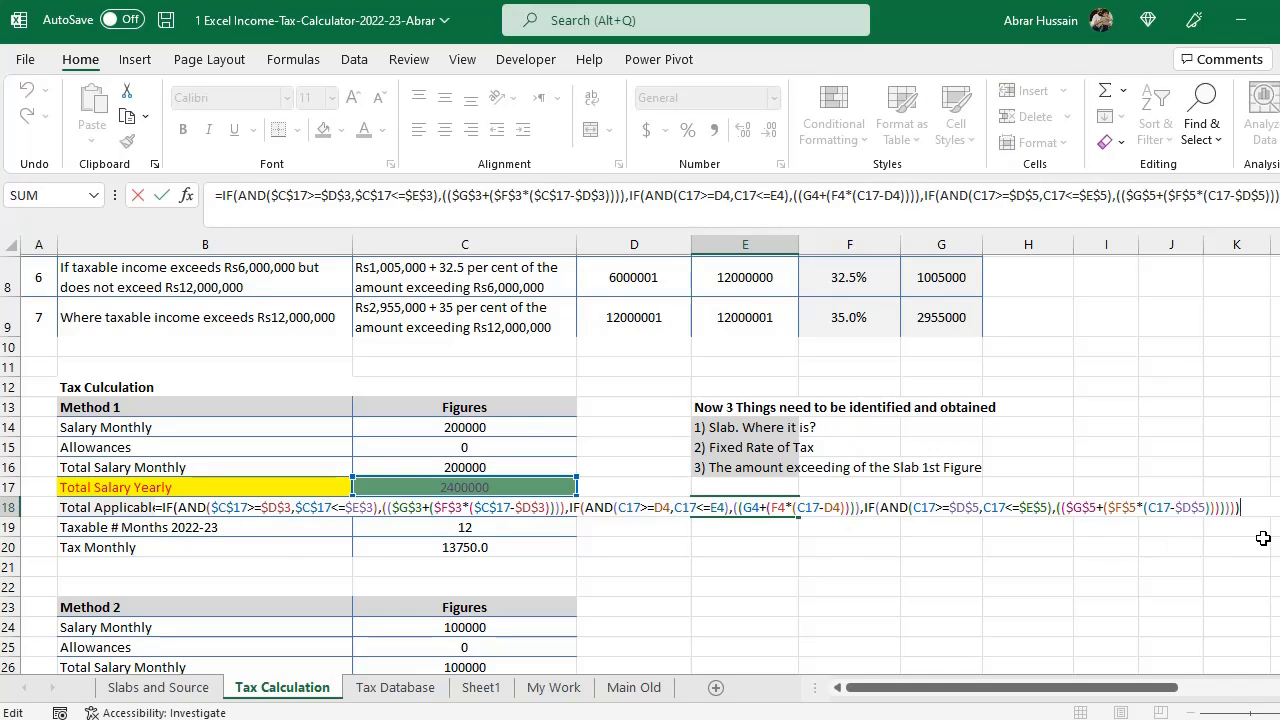
left_click(1243, 511)
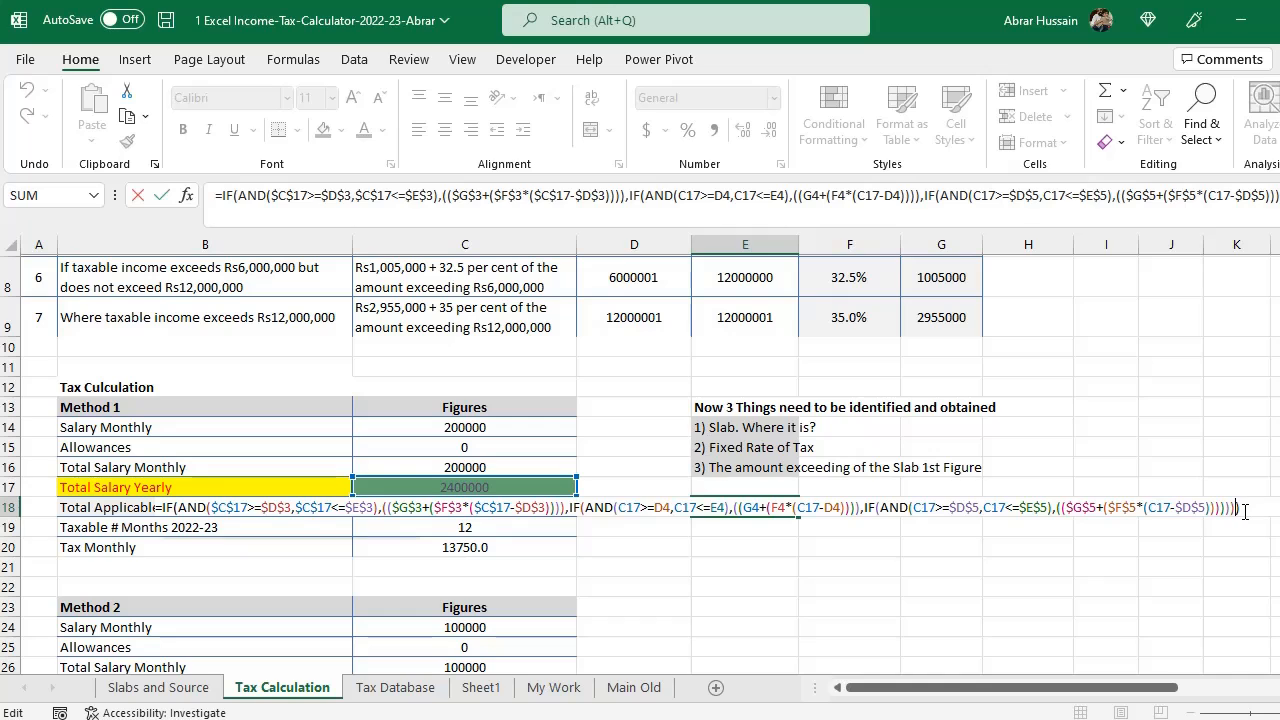
type(",")
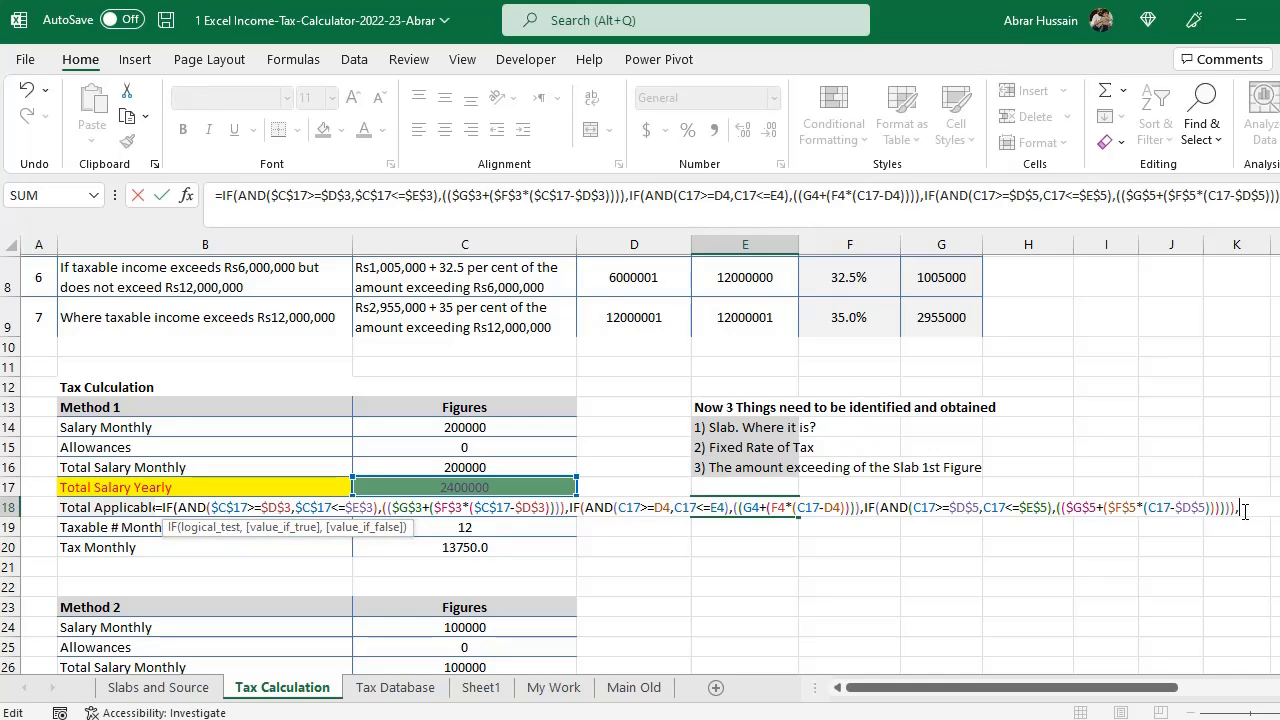
scroll(1009, 380, "up", 2)
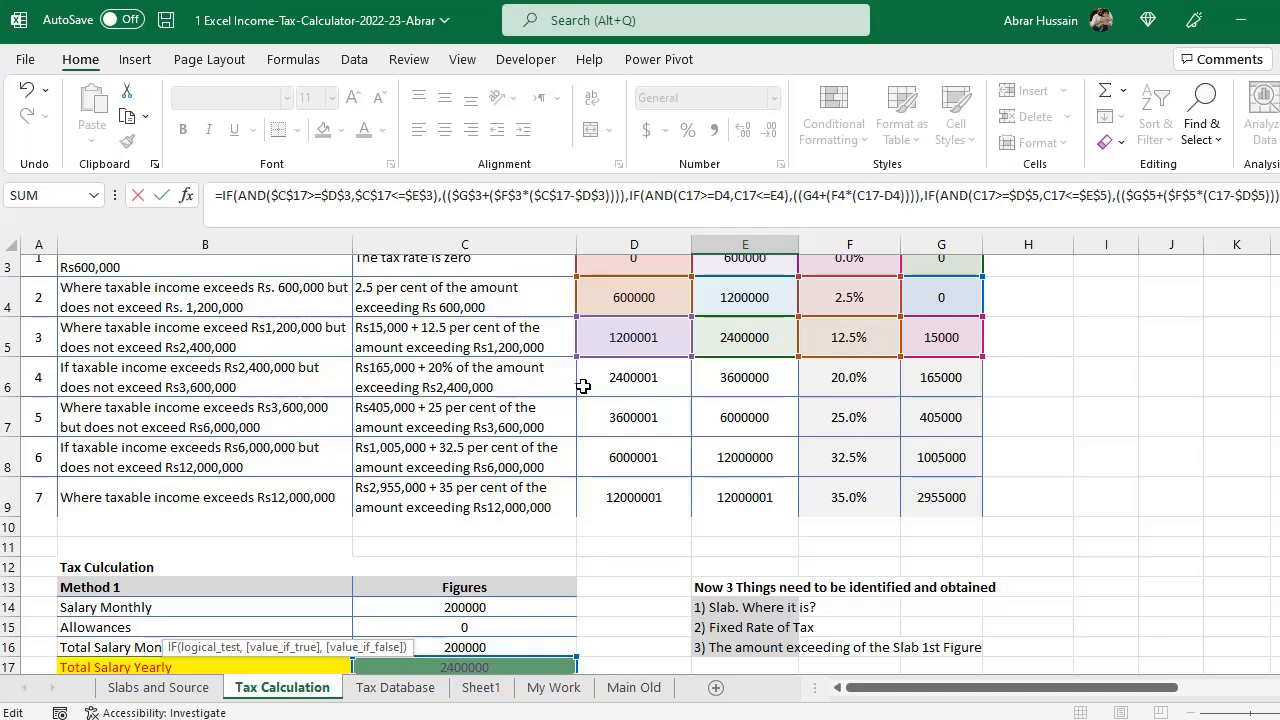
scroll(720, 408, "down", 2)
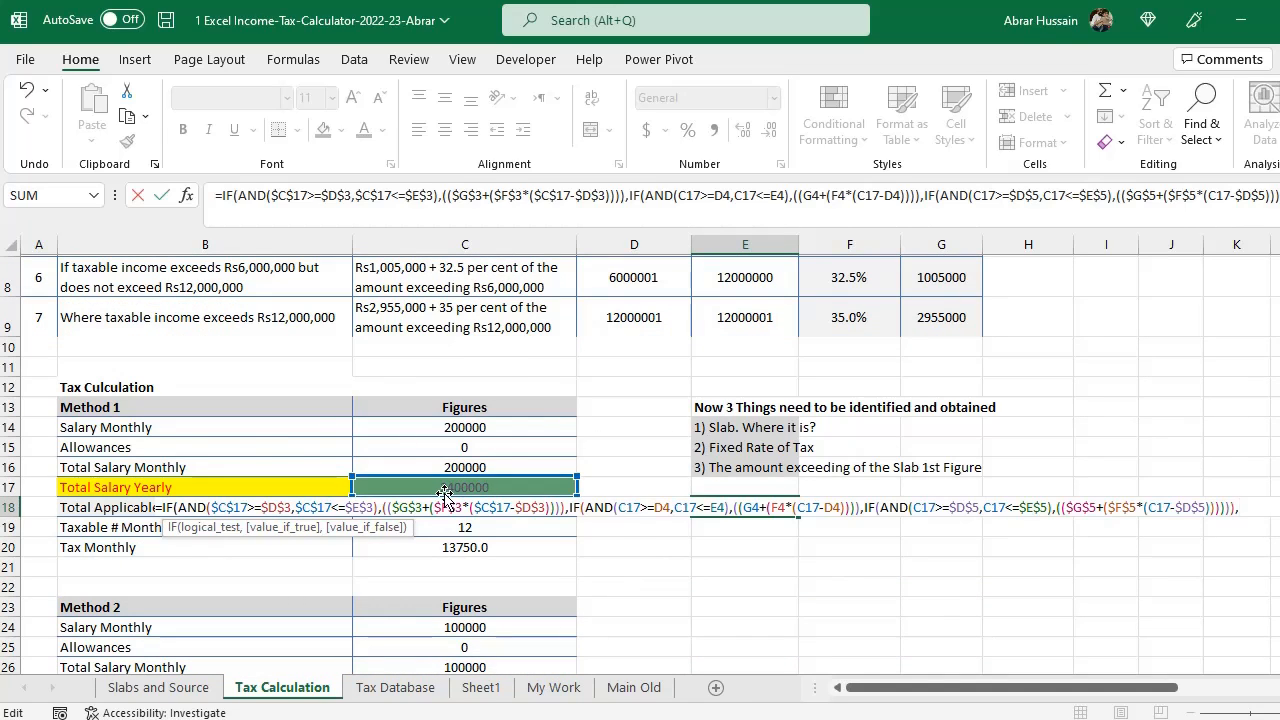
scroll(886, 409, "up", 2)
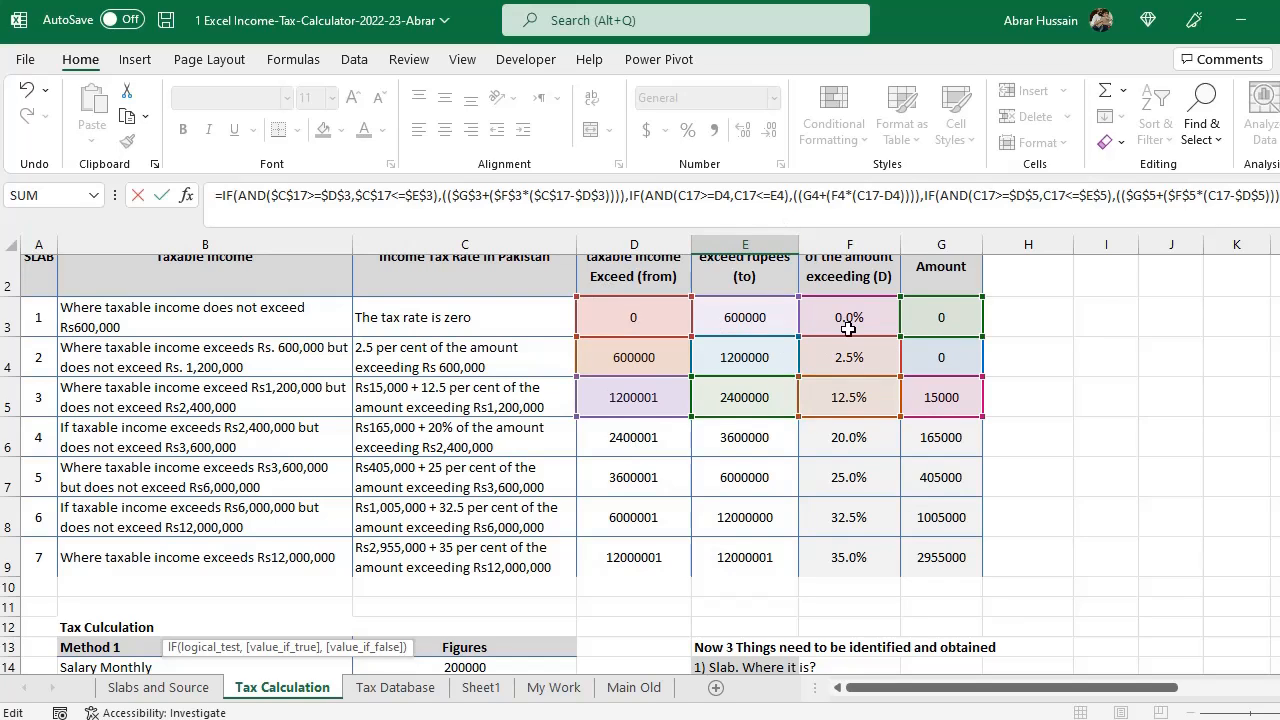
scroll(848, 328, "down", 2)
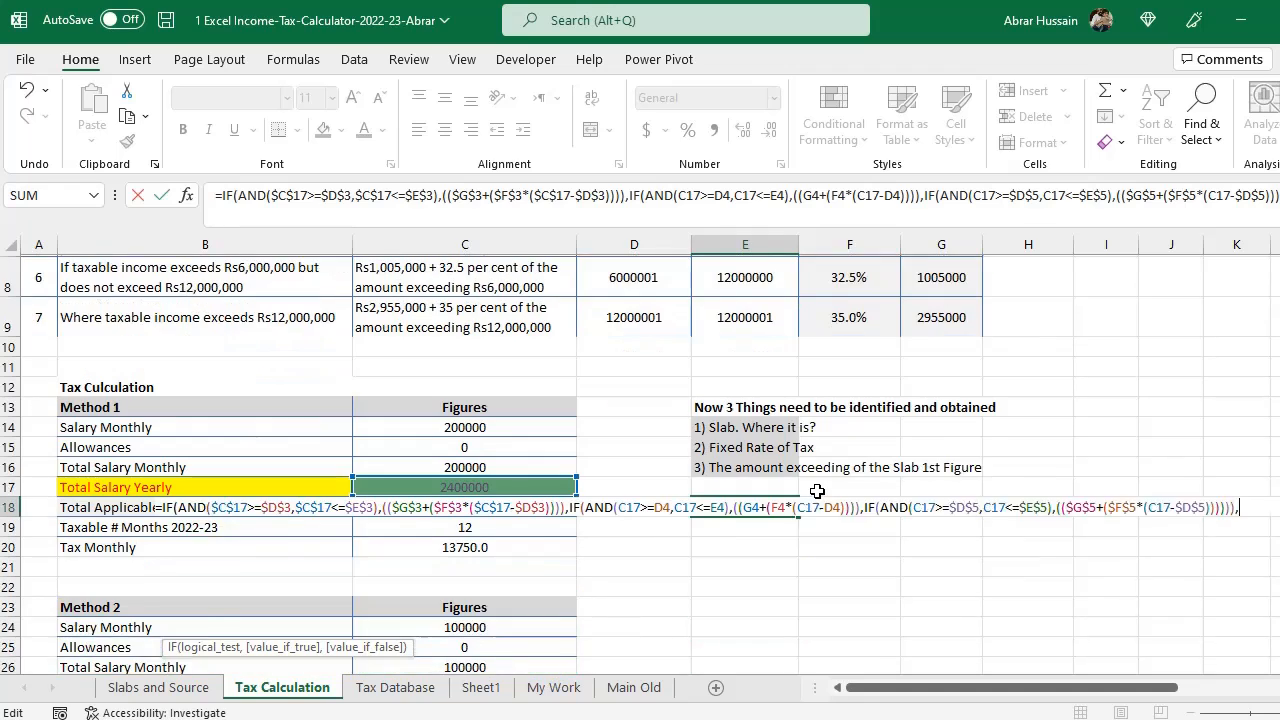
scroll(817, 491, "down", 1)
key("ctrl+Return")
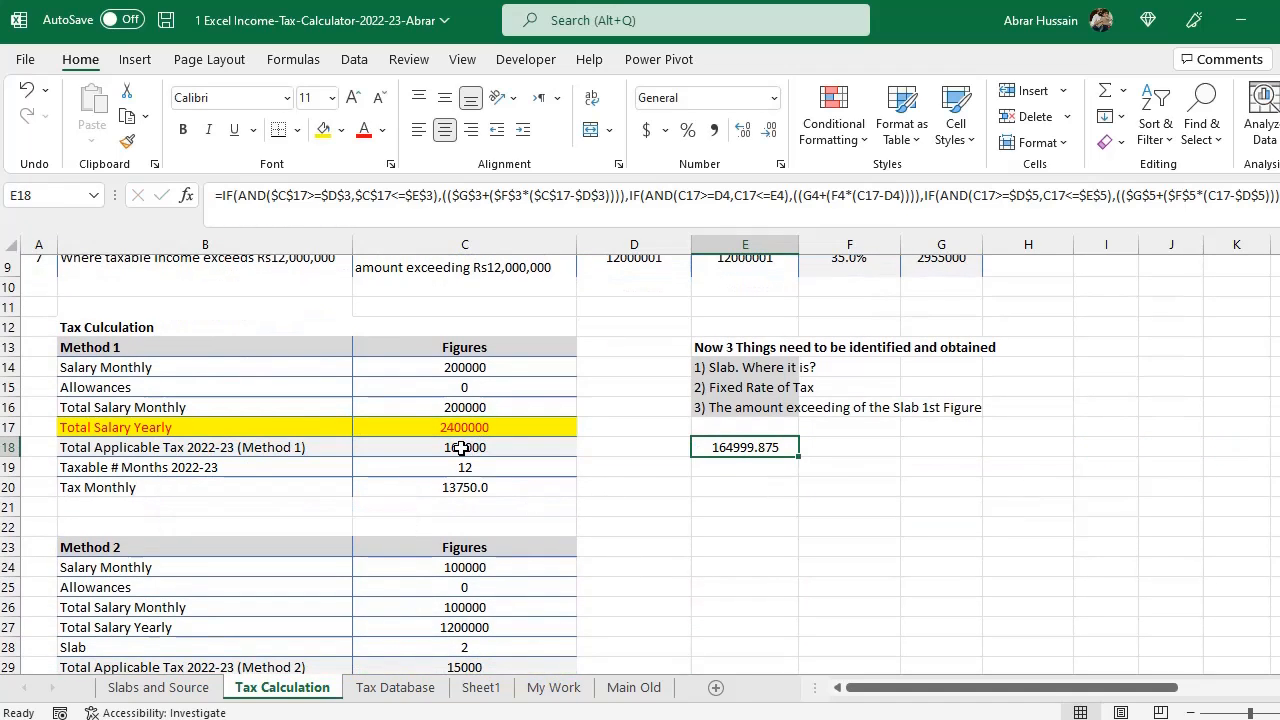
- Examine the complete nested IF formula in C18 alongside the seventh slab's row and the yearly salary
double_click(461, 448)
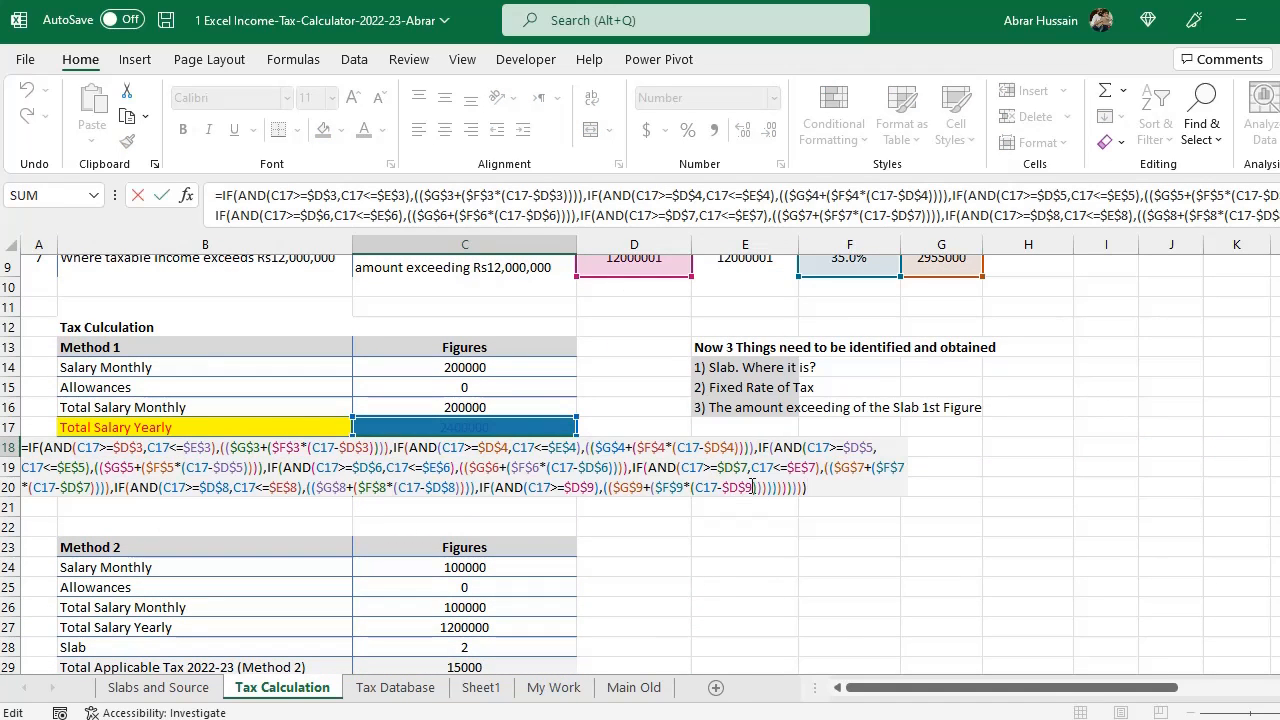
key("Escape")
scroll(600, 389, "up", 1)
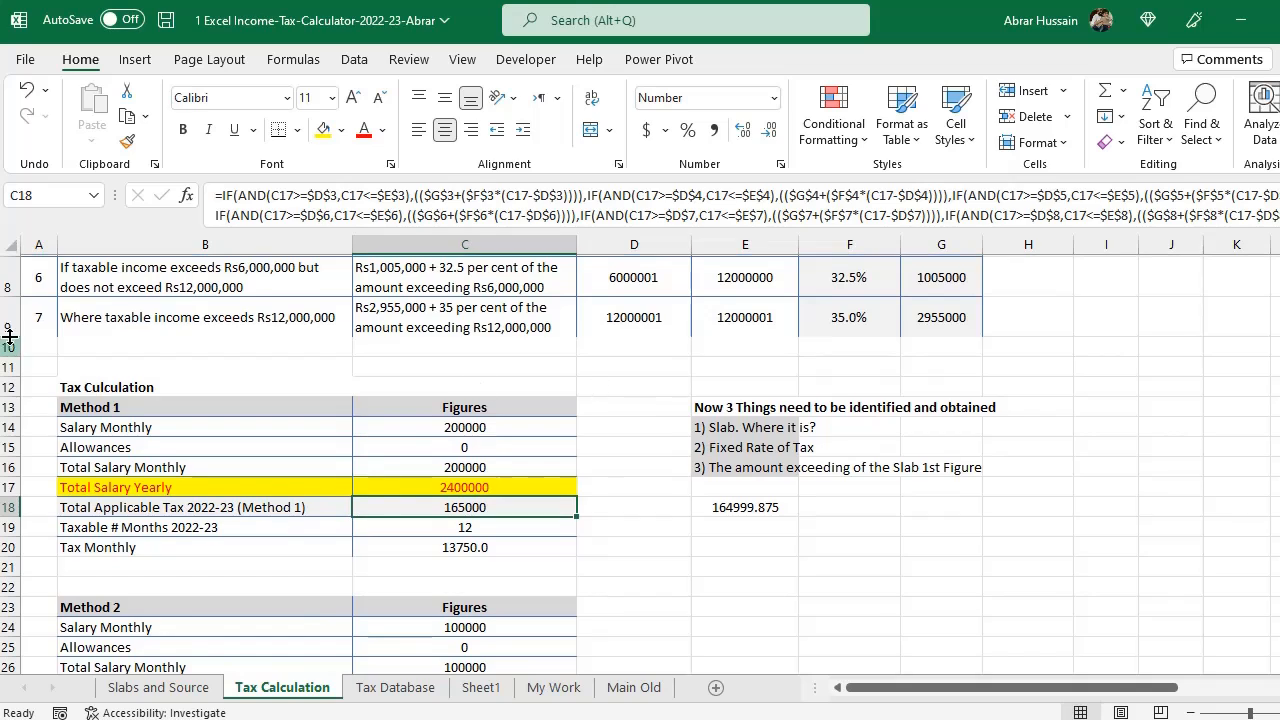
left_click(10, 318)
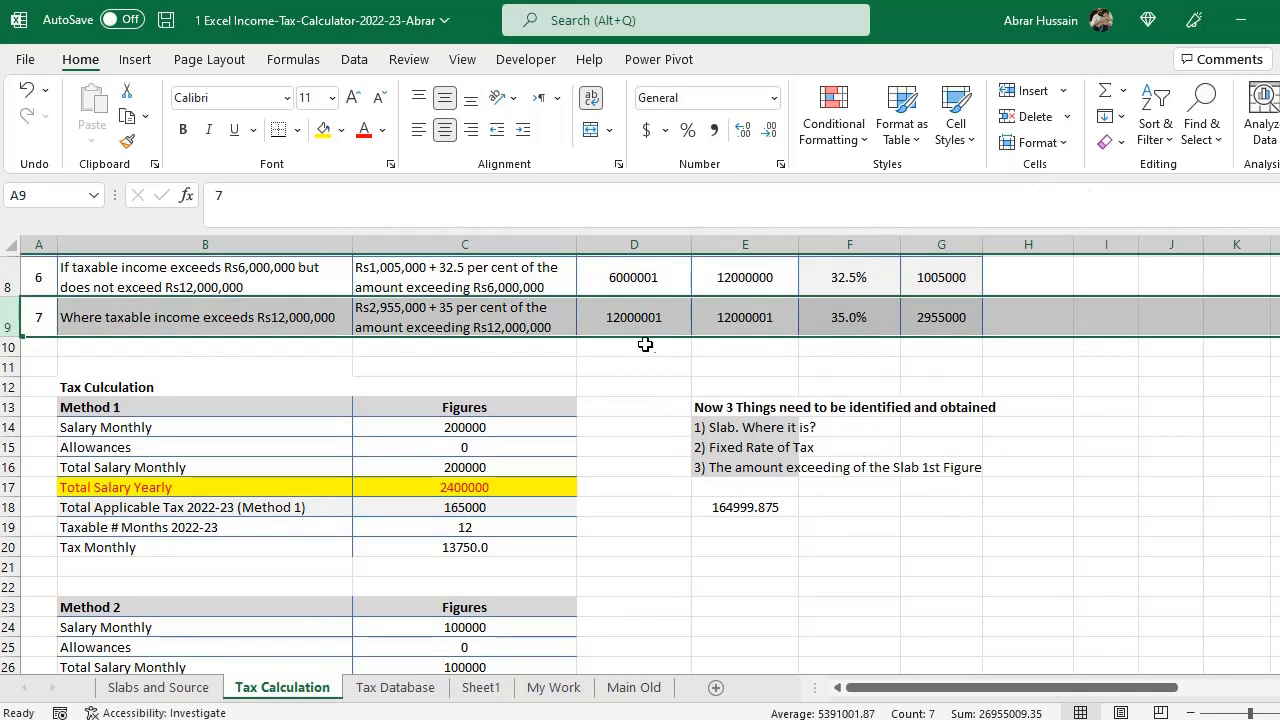
left_click(612, 318)
left_click(445, 490)
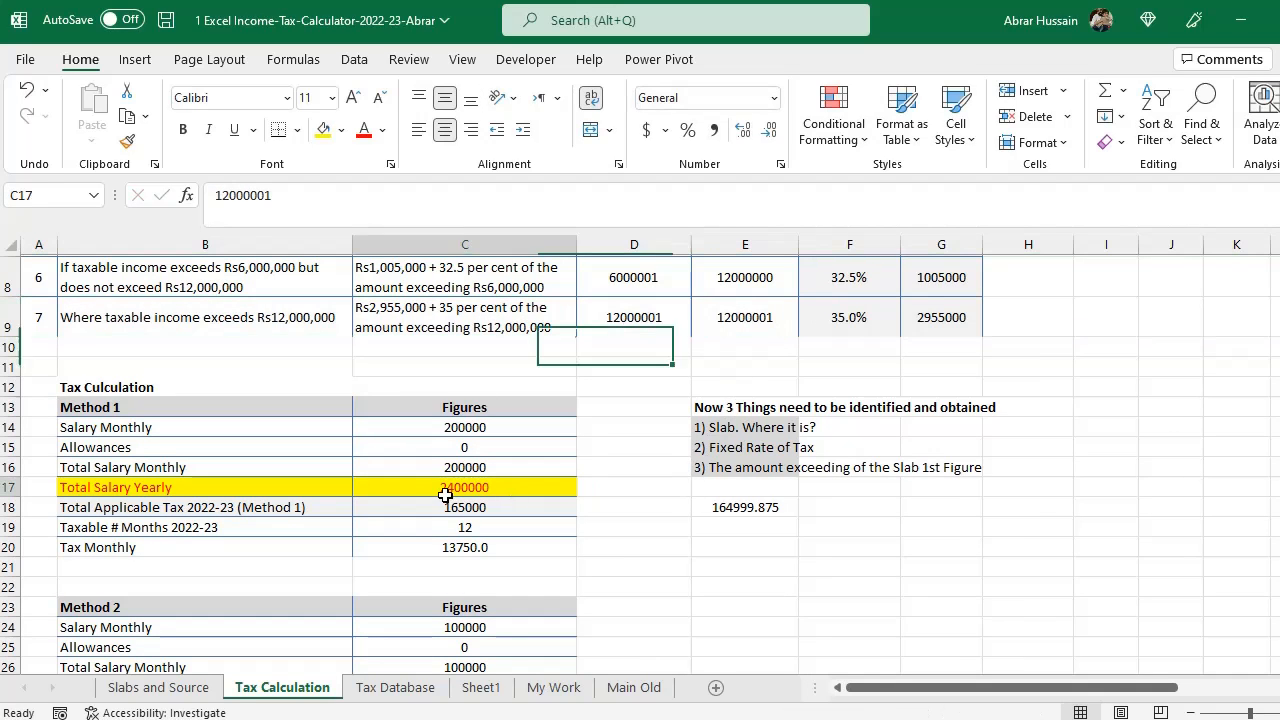
double_click(445, 490)
key("Escape")
double_click(500, 510)
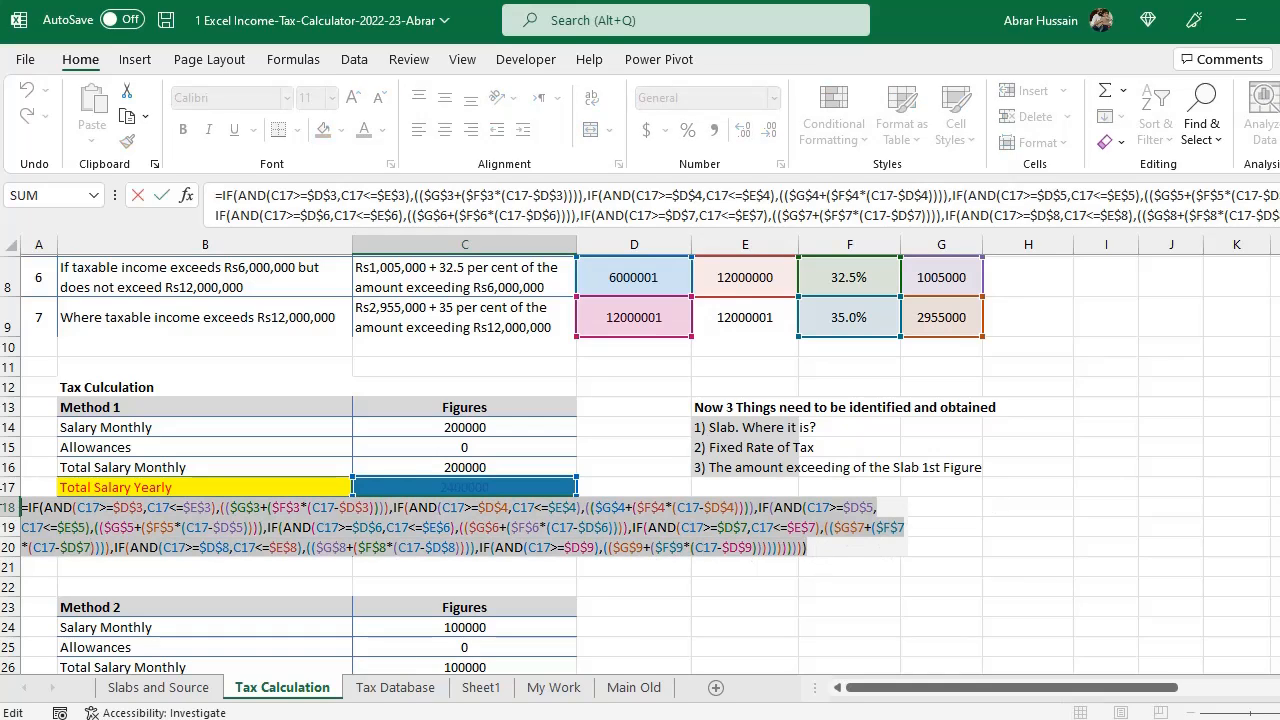
key("ctrl+shift+Home")
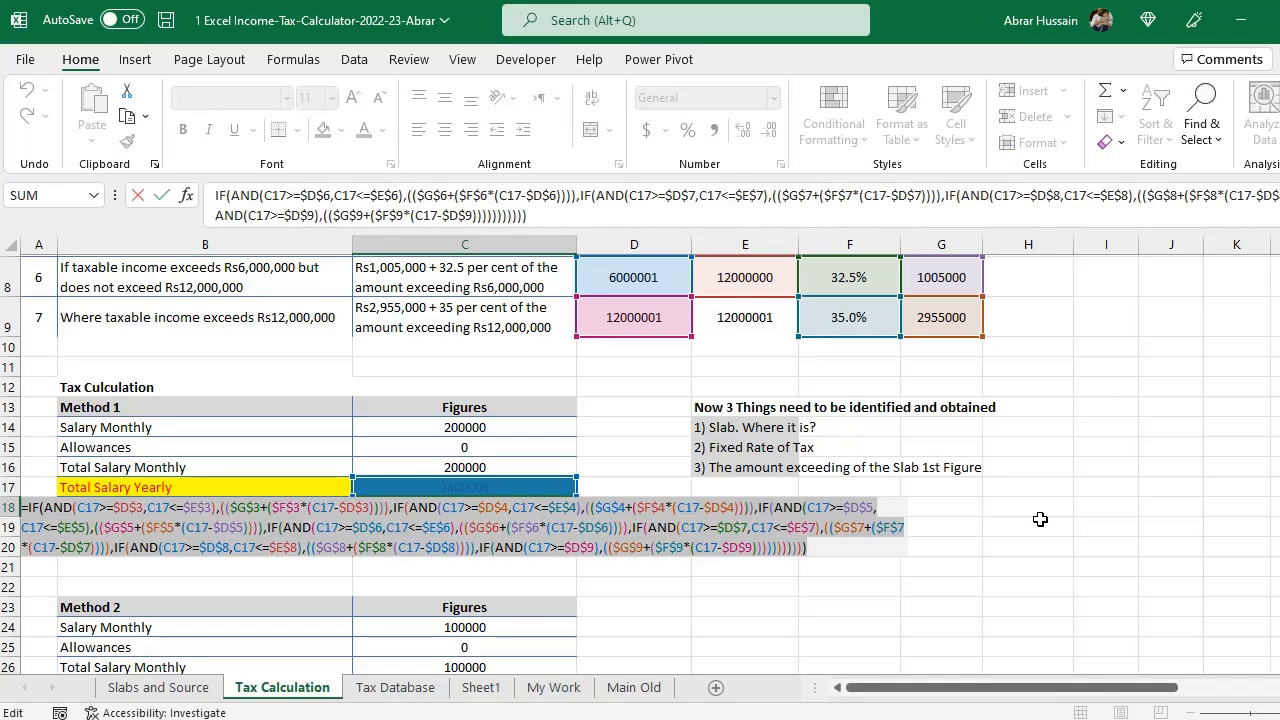
key("Escape")
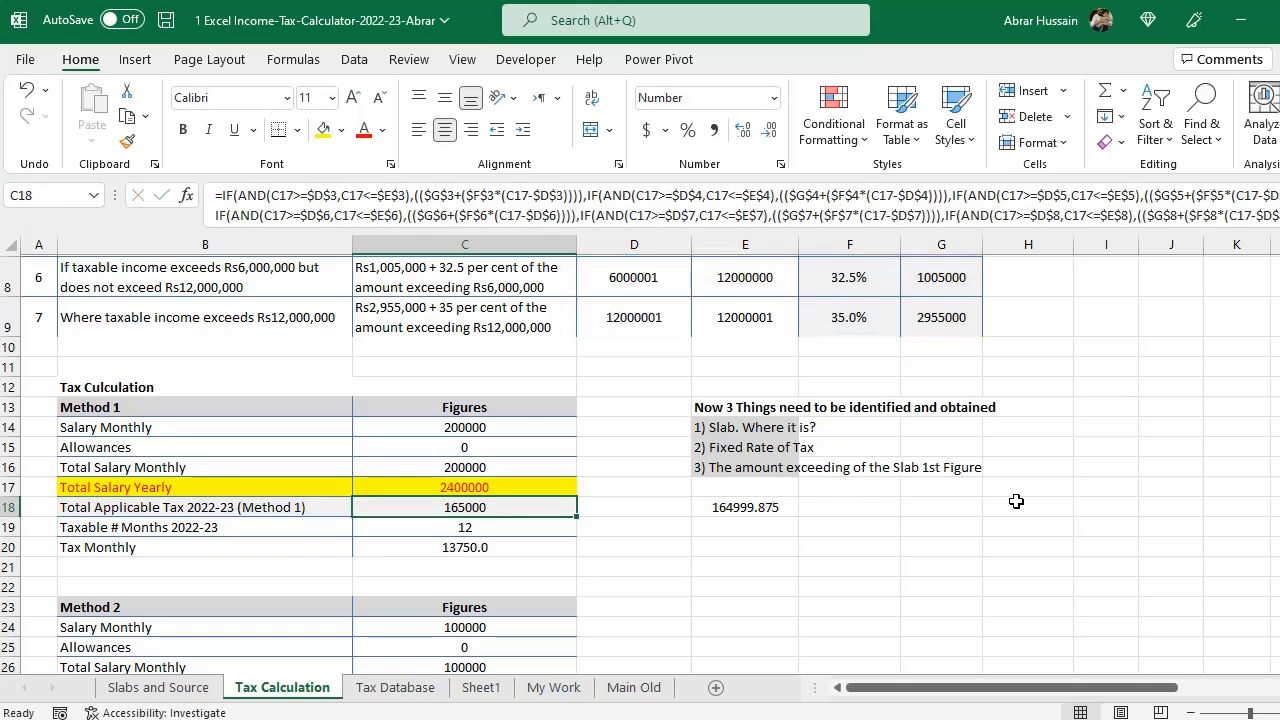
double_click(514, 515)
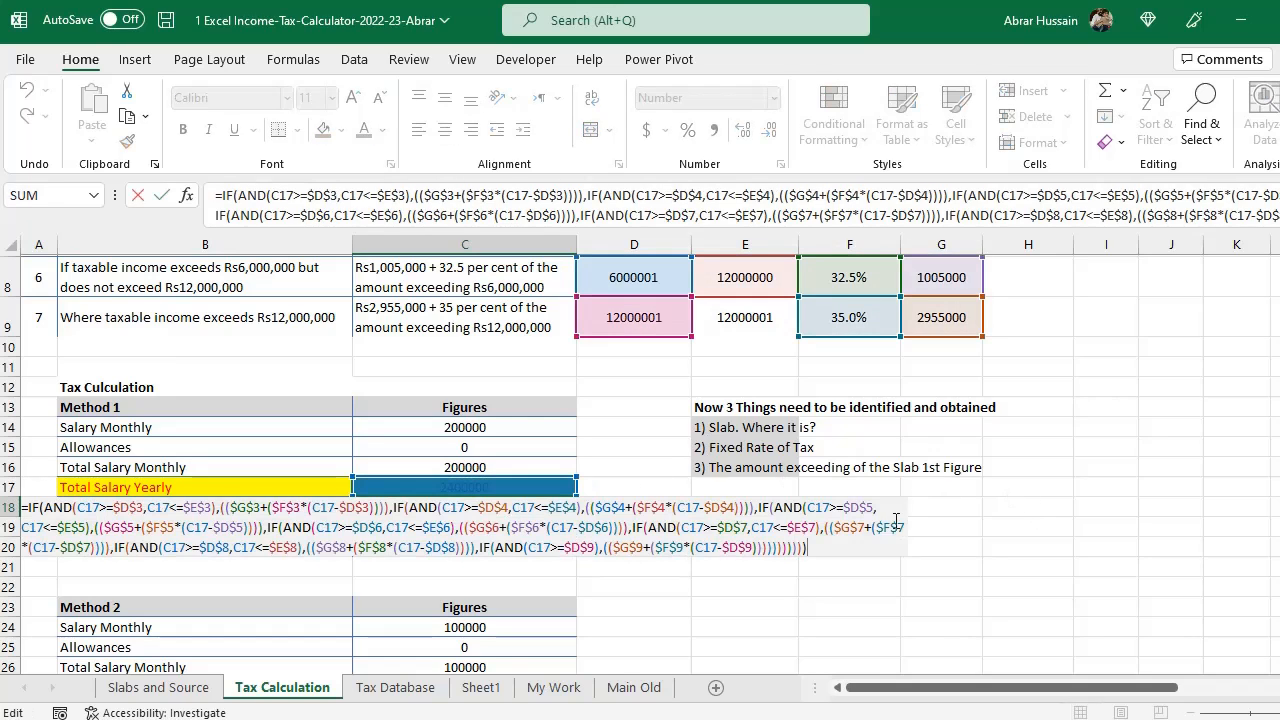
key("ctrl+shift+Home")
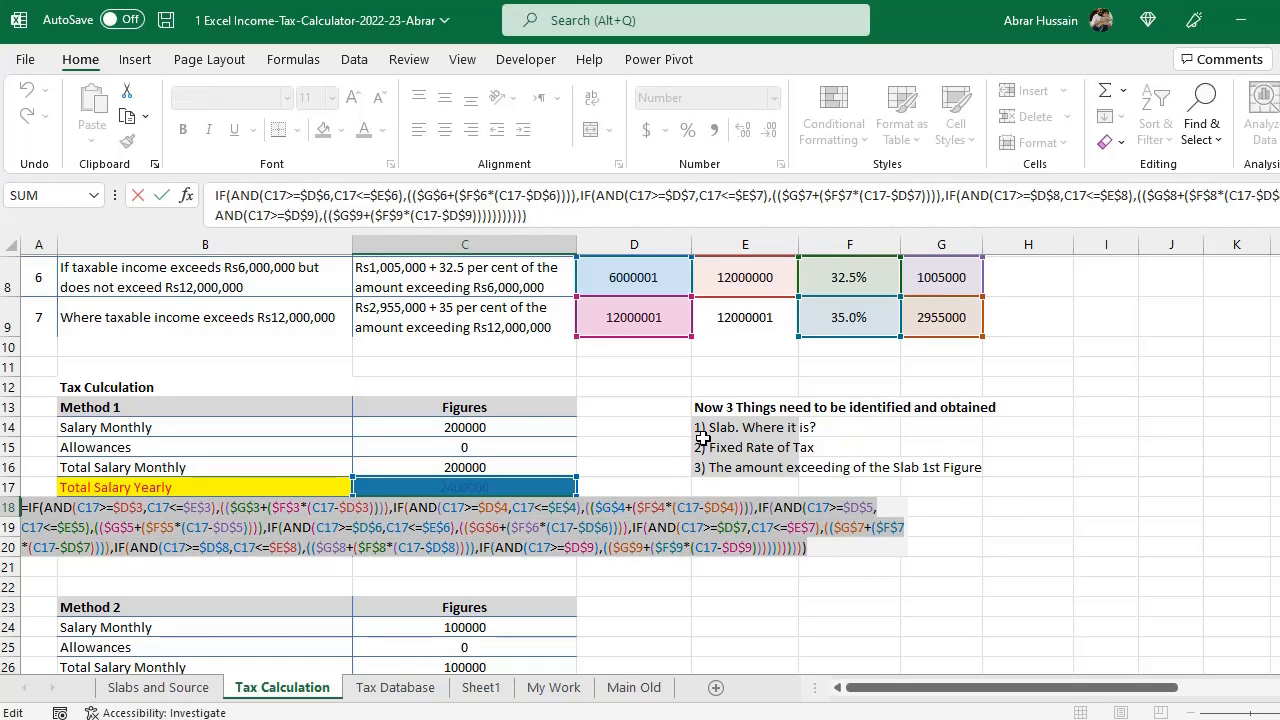
key("Escape")
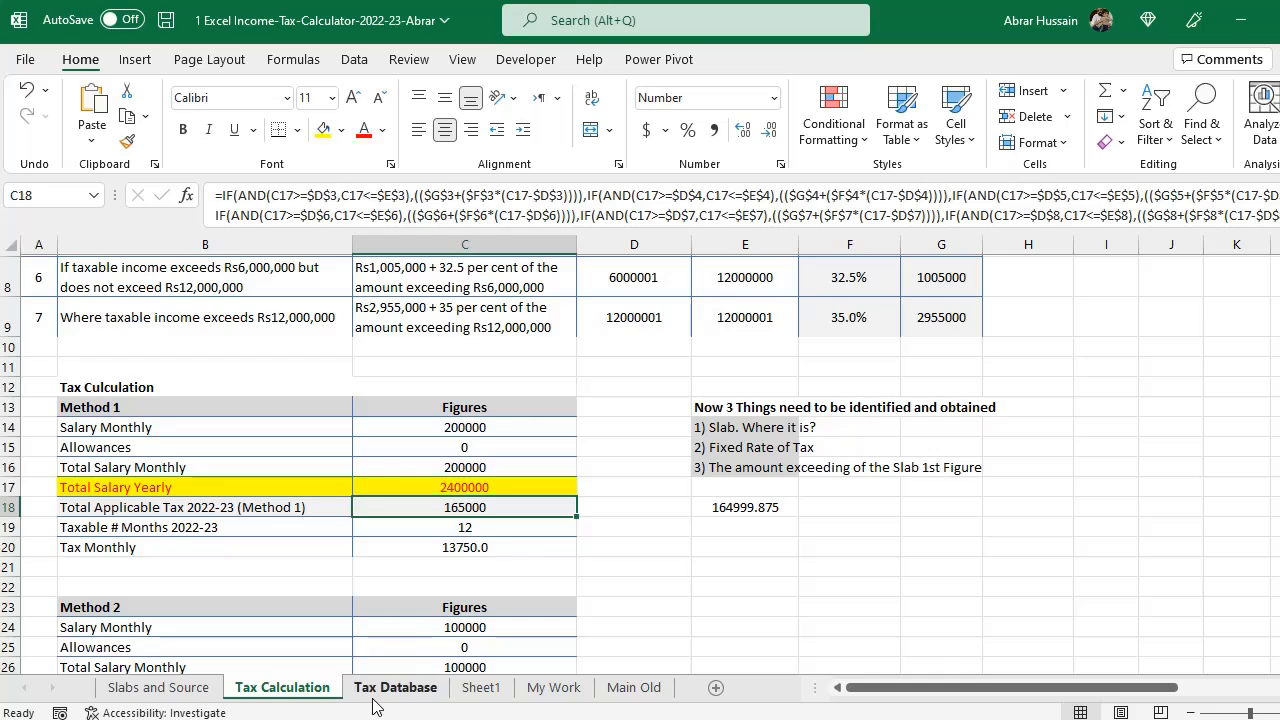
left_click(390, 689)
scroll(556, 469, "up", 4)
scroll(556, 469, "down", 3)
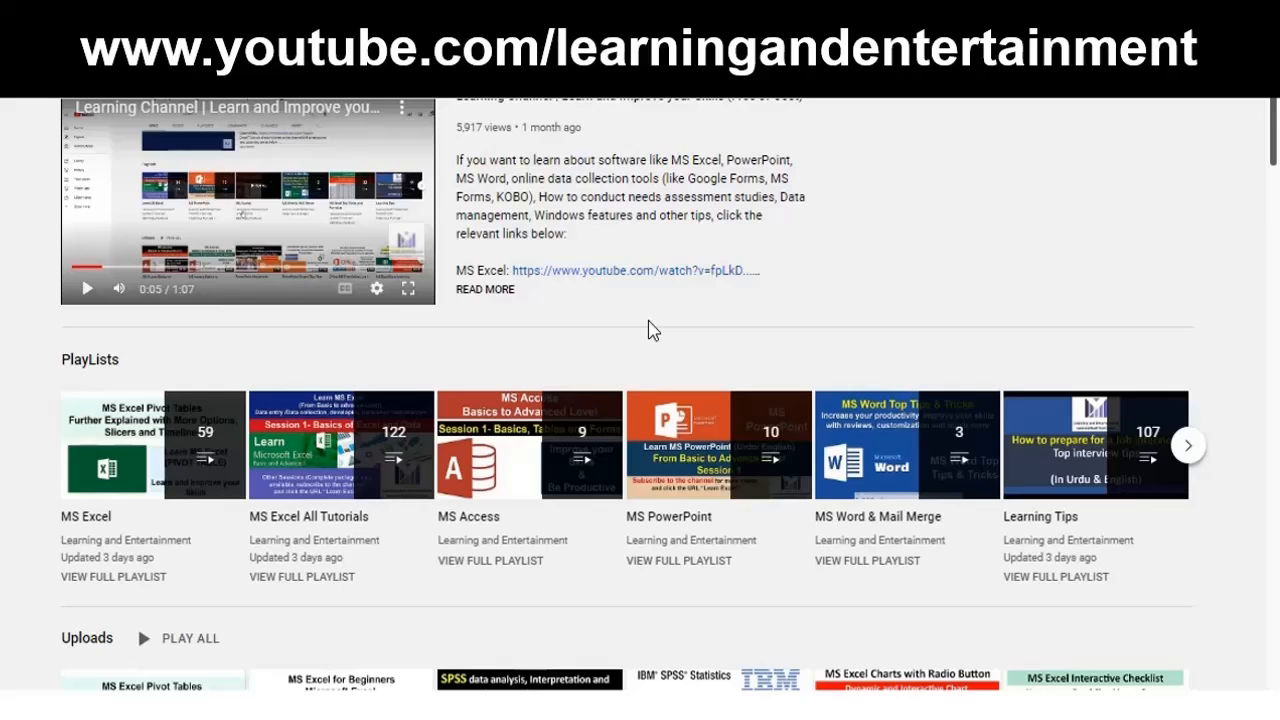
- Switch to YouTube and browse the Learning and Entertainment channel's playlists and the MS Excel All Tutorials playlist
scroll(644, 338, "down", 1)
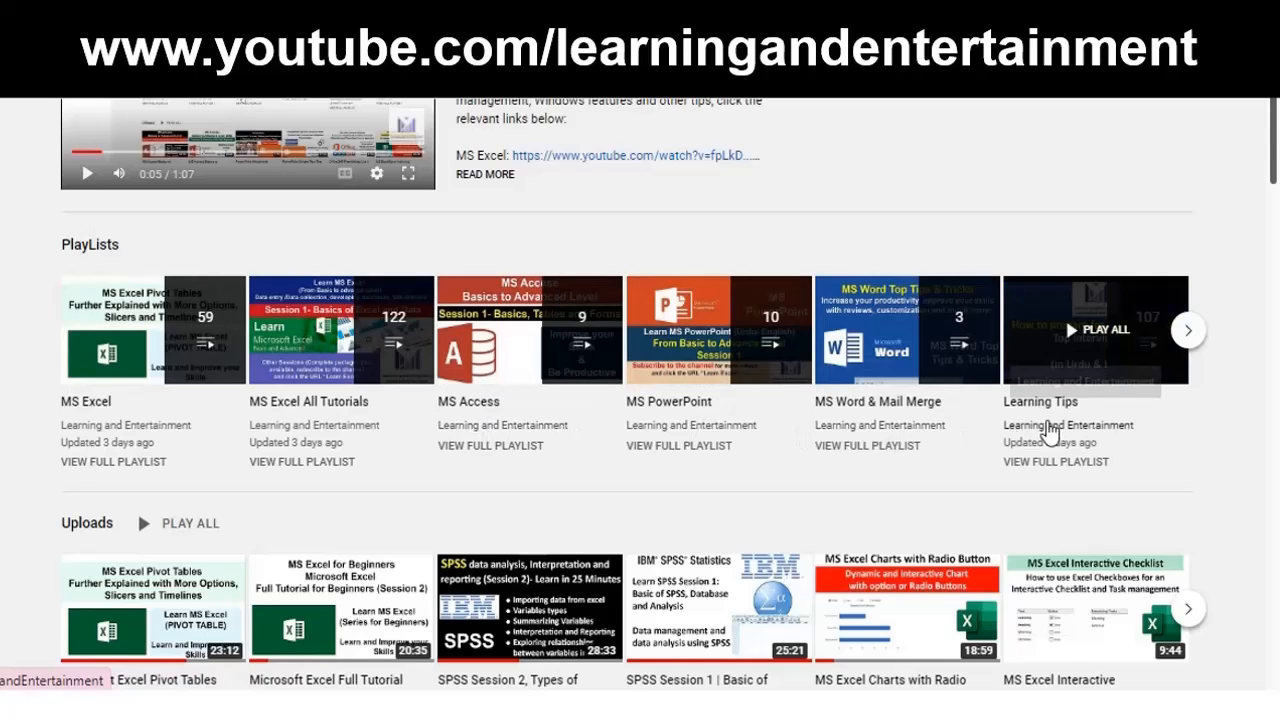
scroll(790, 420, "down", 3)
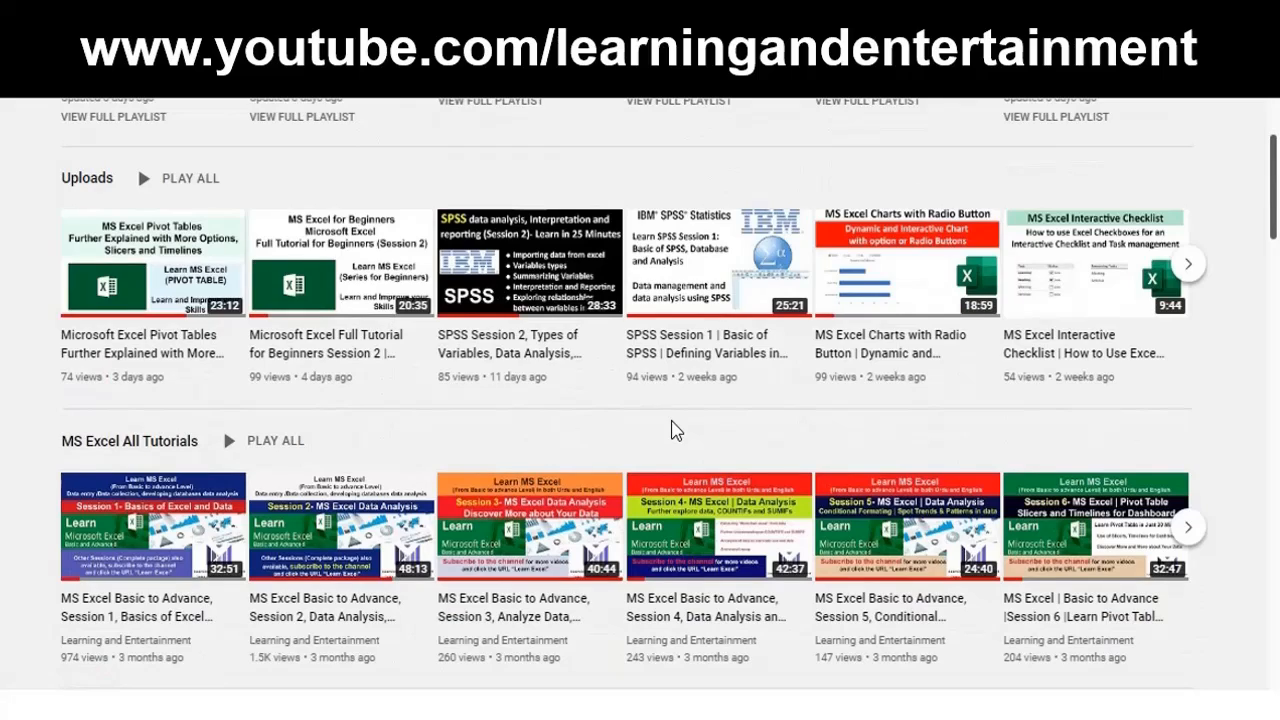
scroll(672, 430, "down", 2)
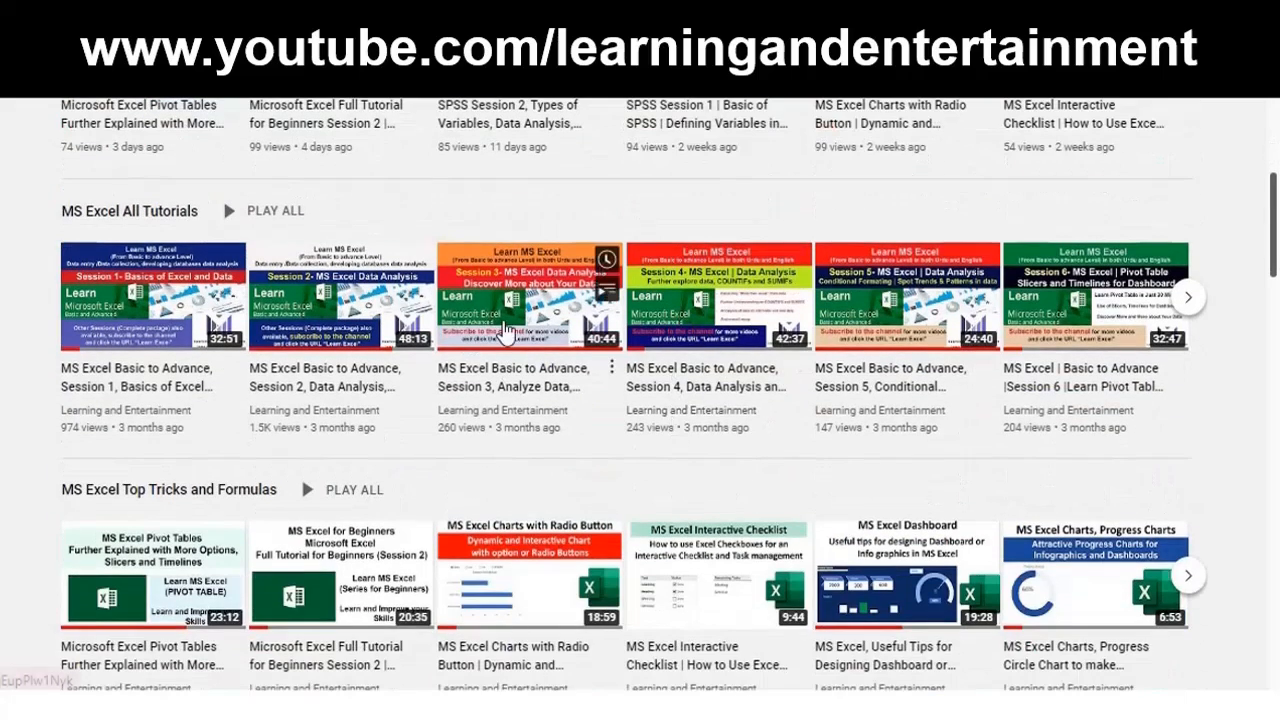
scroll(505, 449, "down", 4)
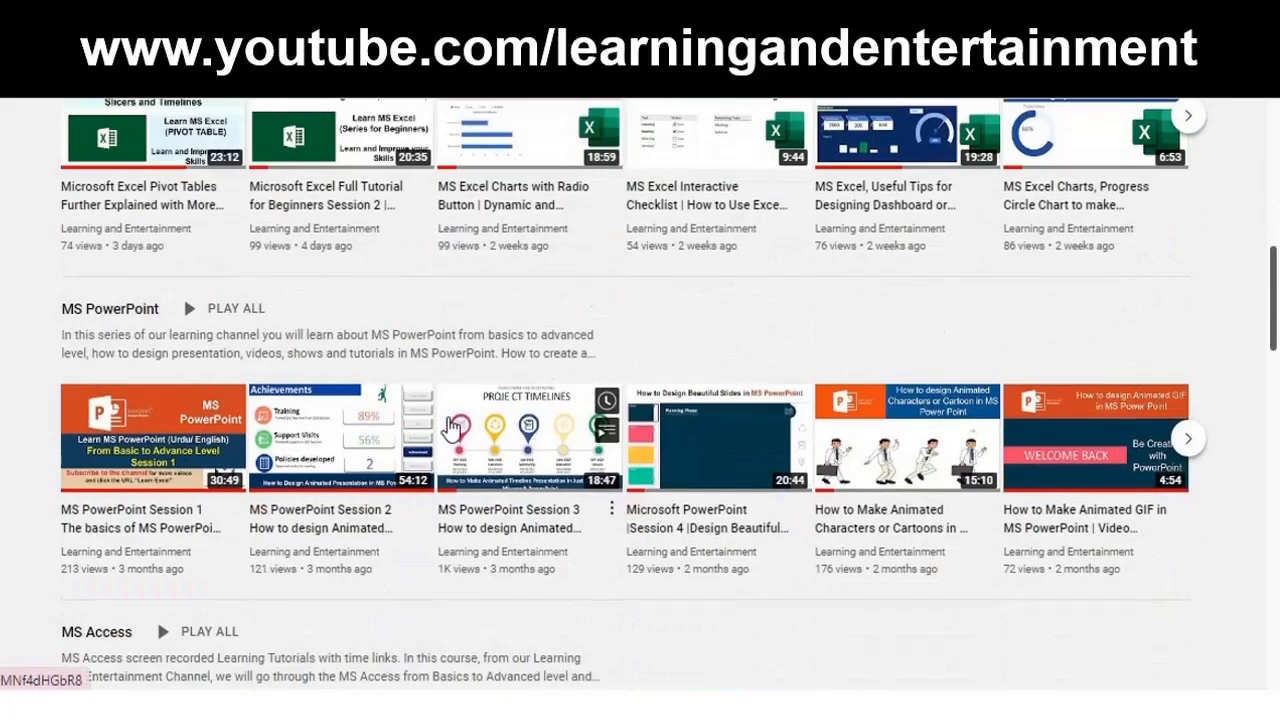
scroll(528, 414, "down", 3)
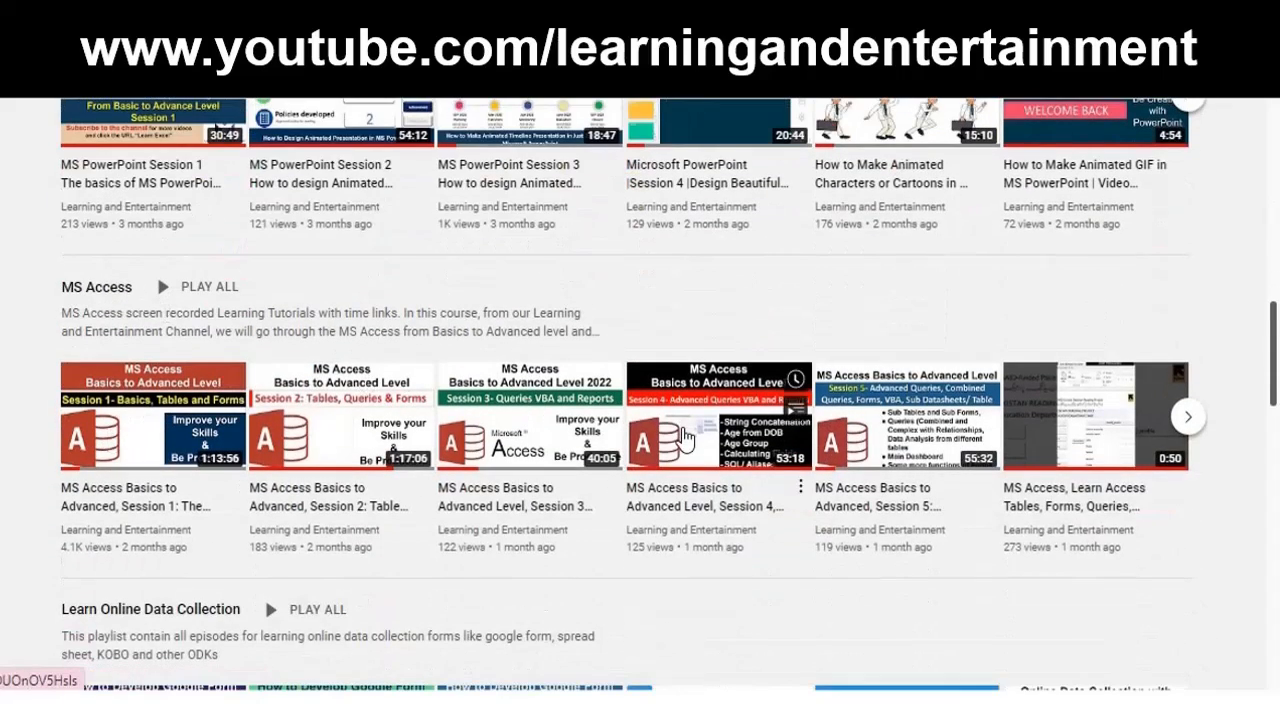
mouse_move(684, 438)
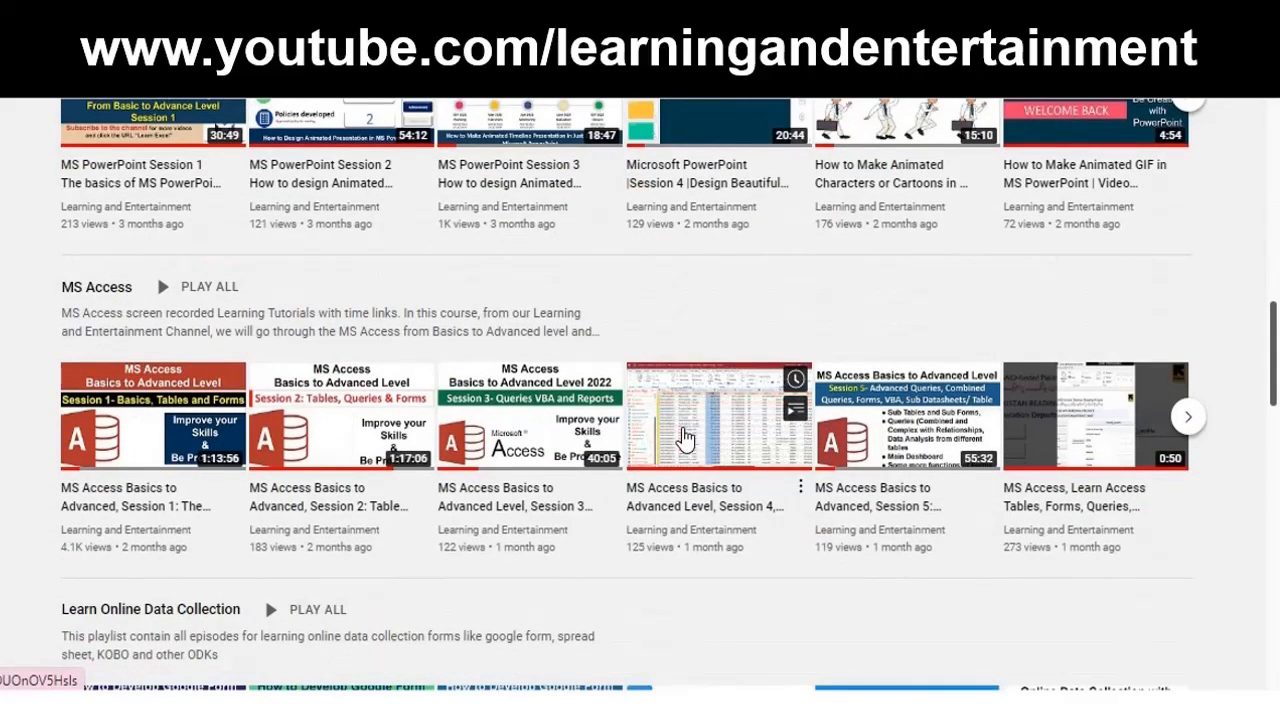
scroll(684, 438, "down", 3)
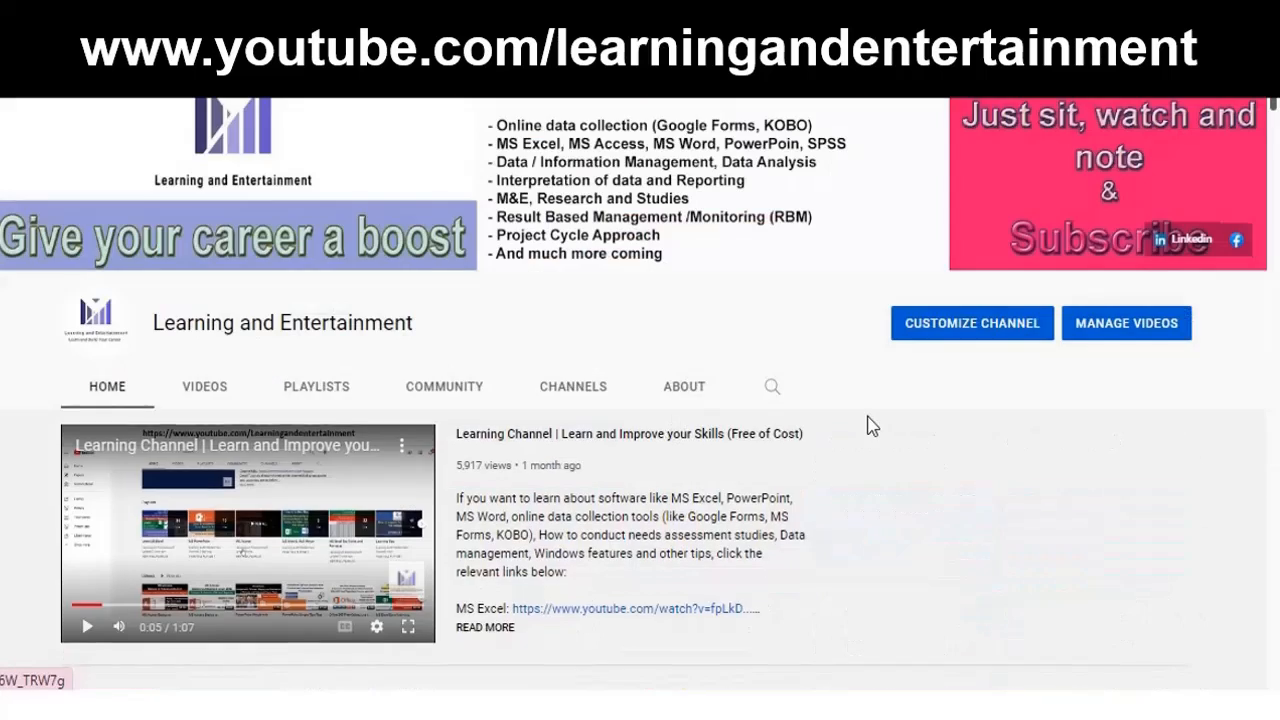
scroll(863, 415, "down", 2)
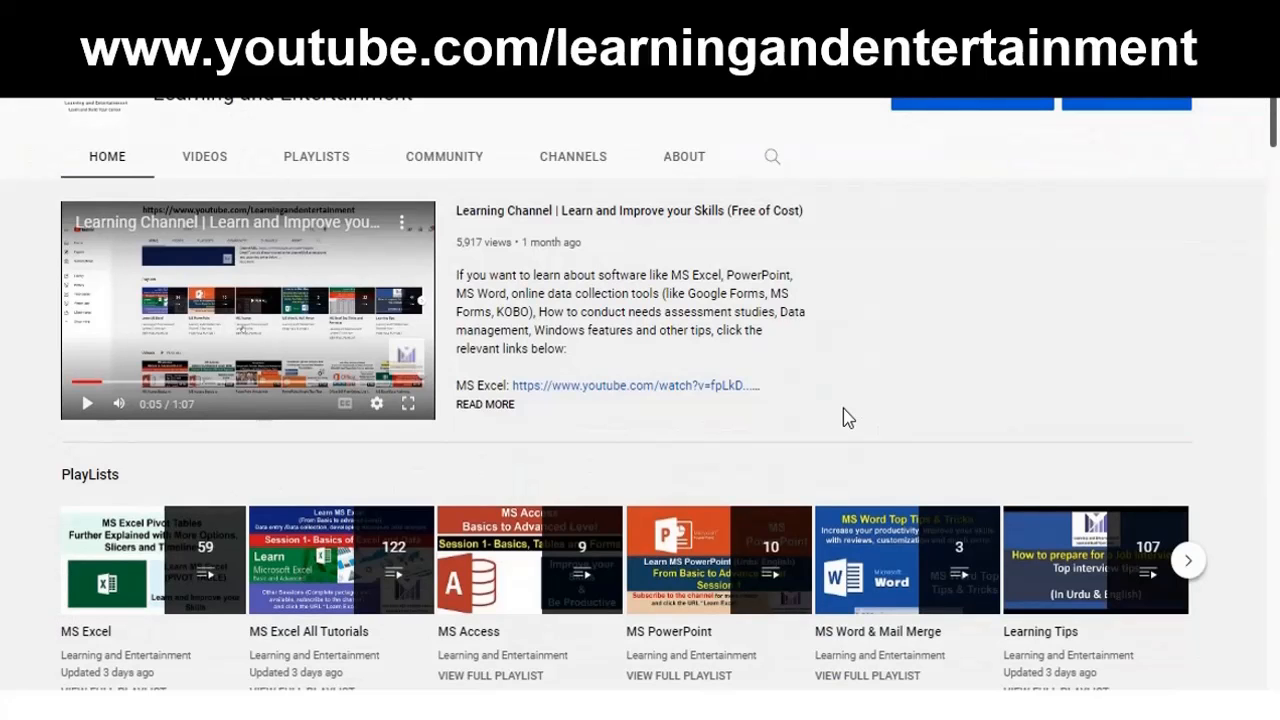
scroll(843, 408, "down", 1)
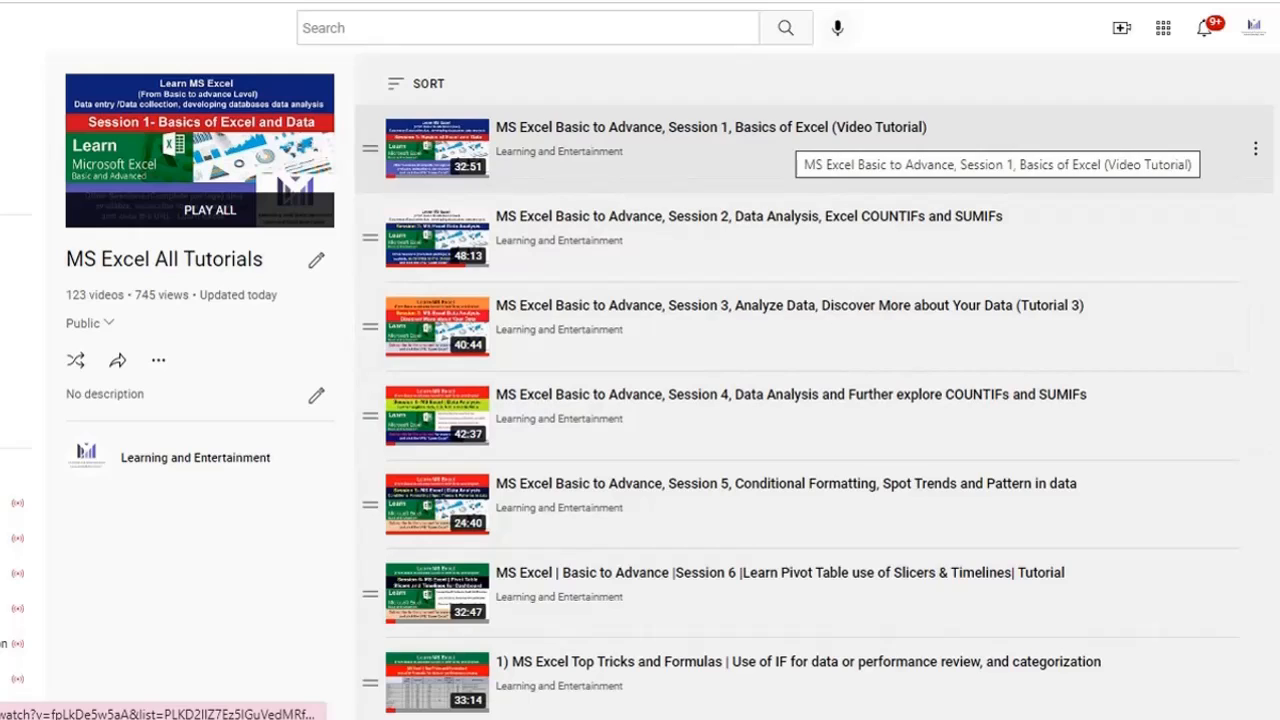
scroll(814, 400, "down", 2)
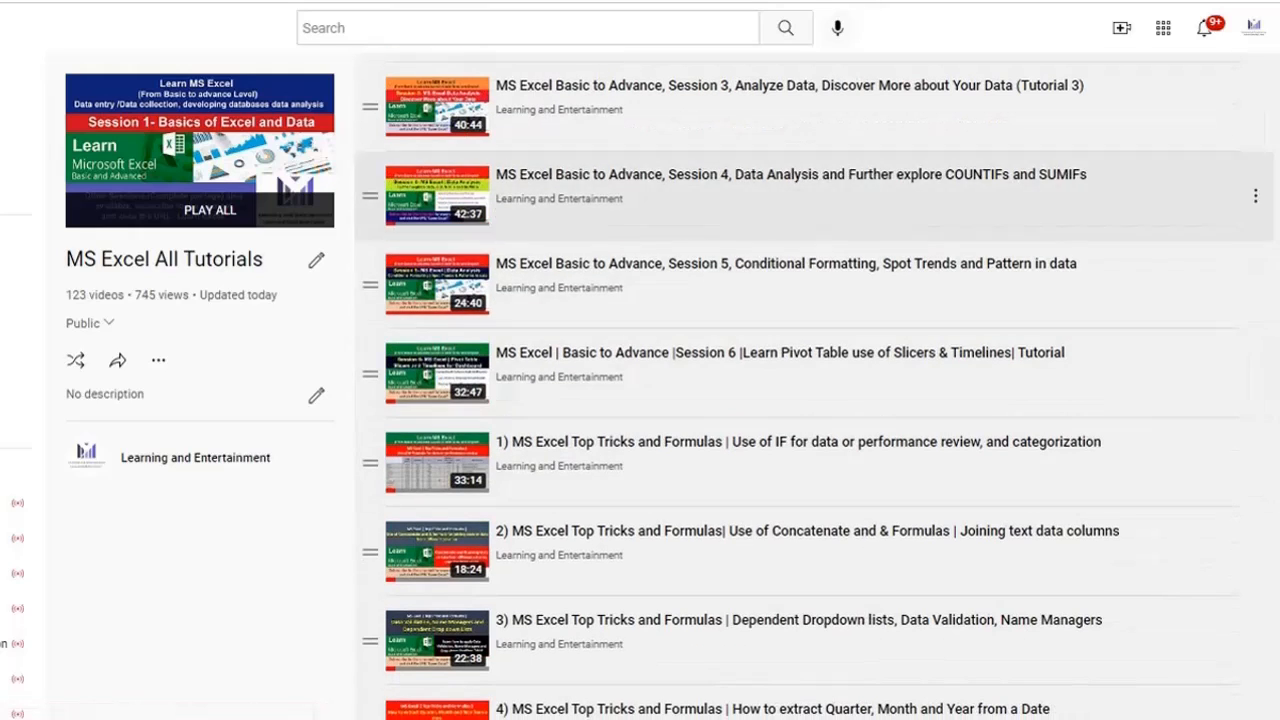
scroll(814, 357, "down", 1)
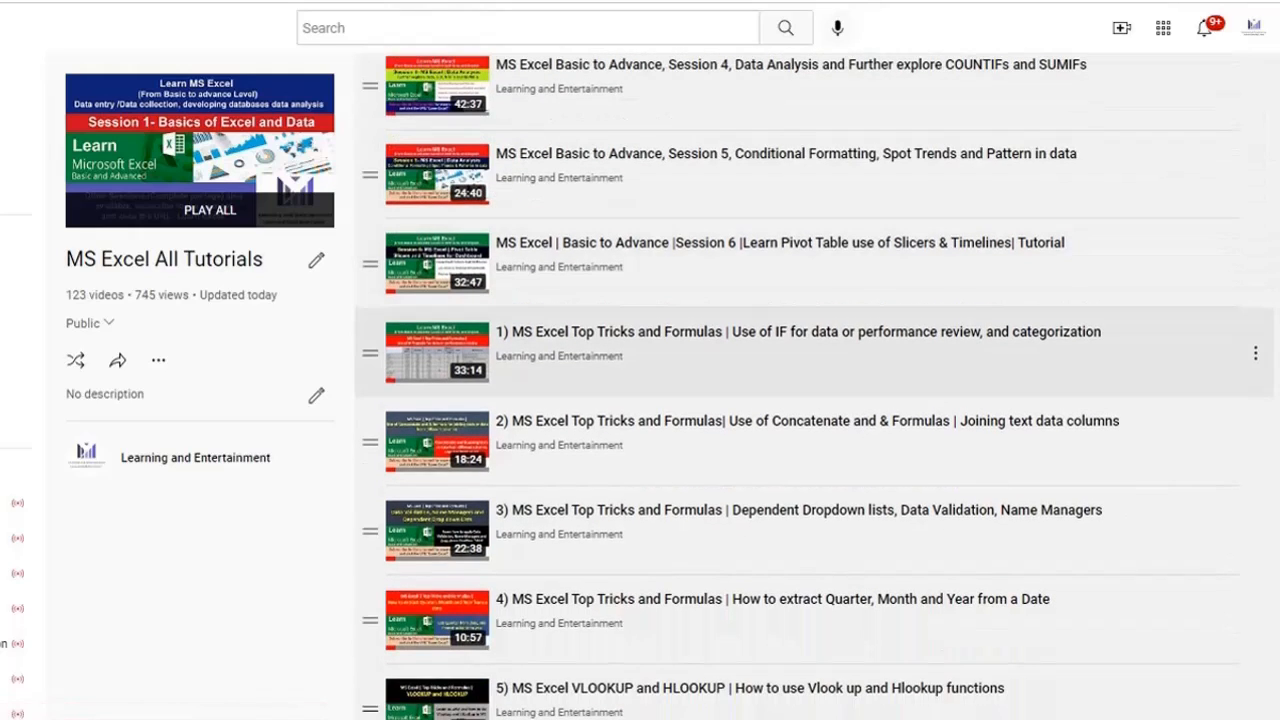
scroll(814, 357, "up", 1)
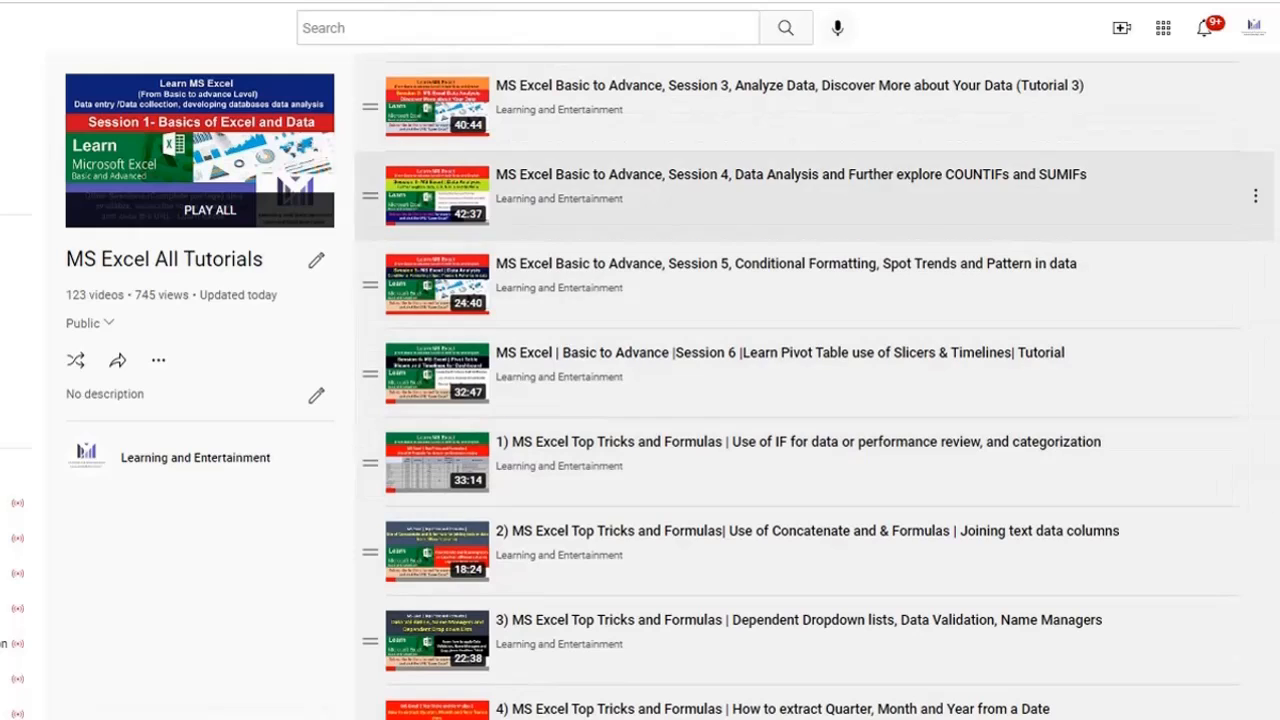
scroll(814, 270, "down", 1)
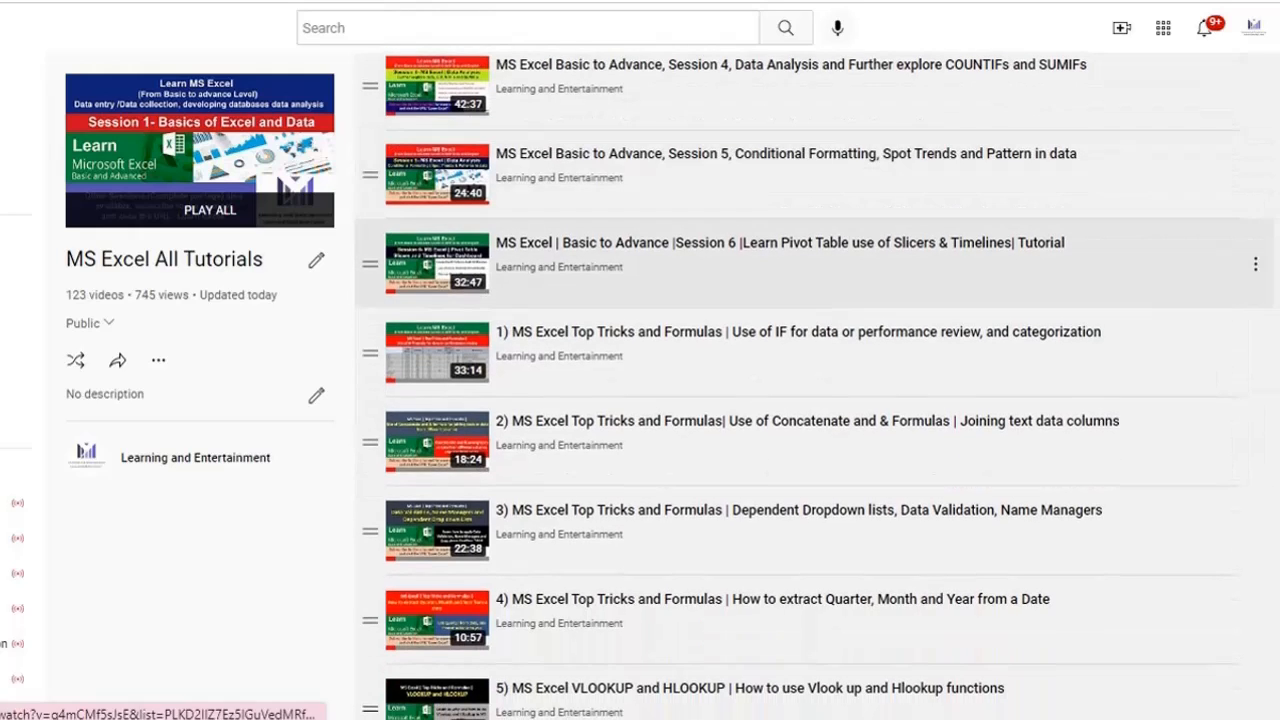
- Scroll through the MS Excel All Tutorials playlist to review its list of Excel tutorial videos
scroll(814, 270, "down", 1)
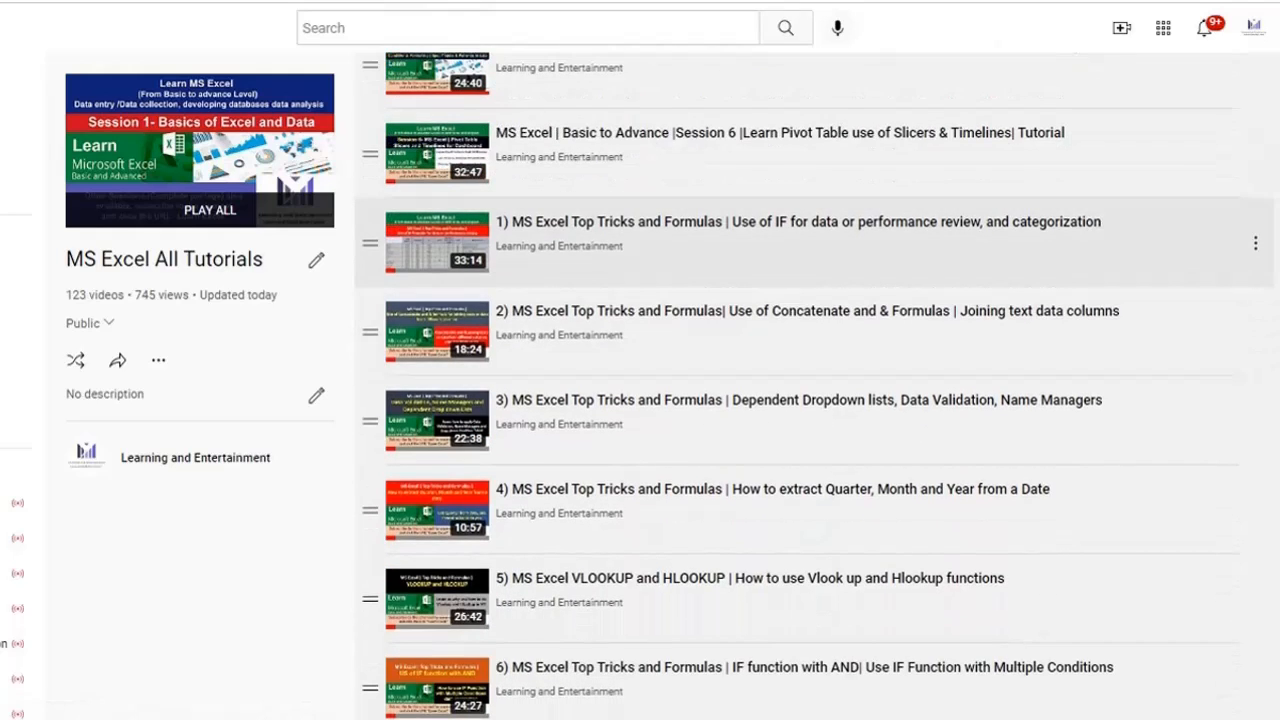
scroll(814, 320, "down", 1)
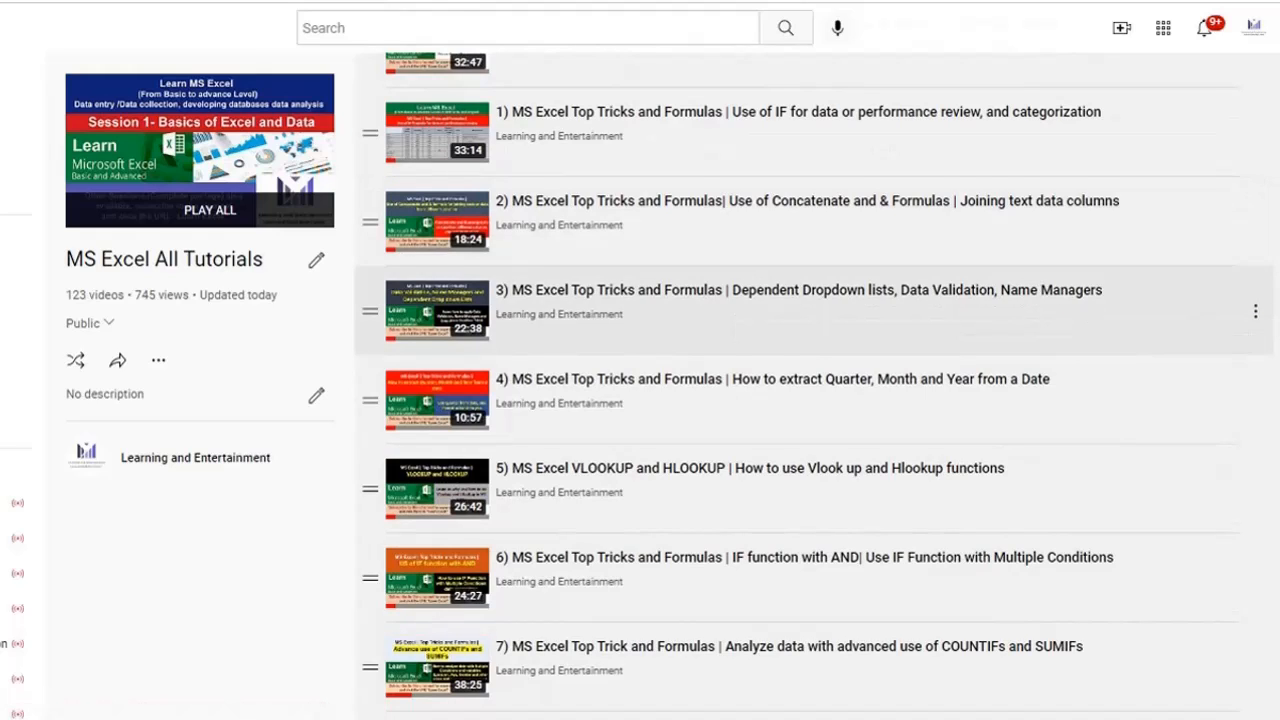
scroll(814, 386, "down", 1)
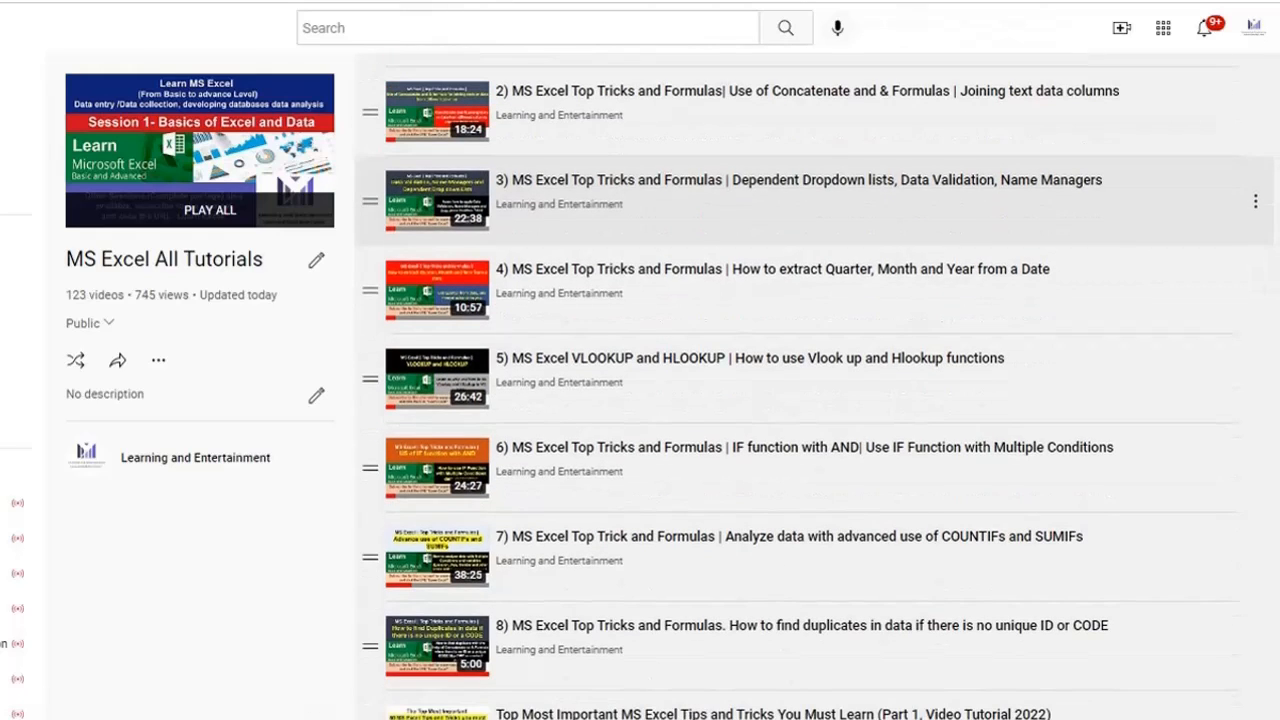
scroll(814, 370, "down", 2)
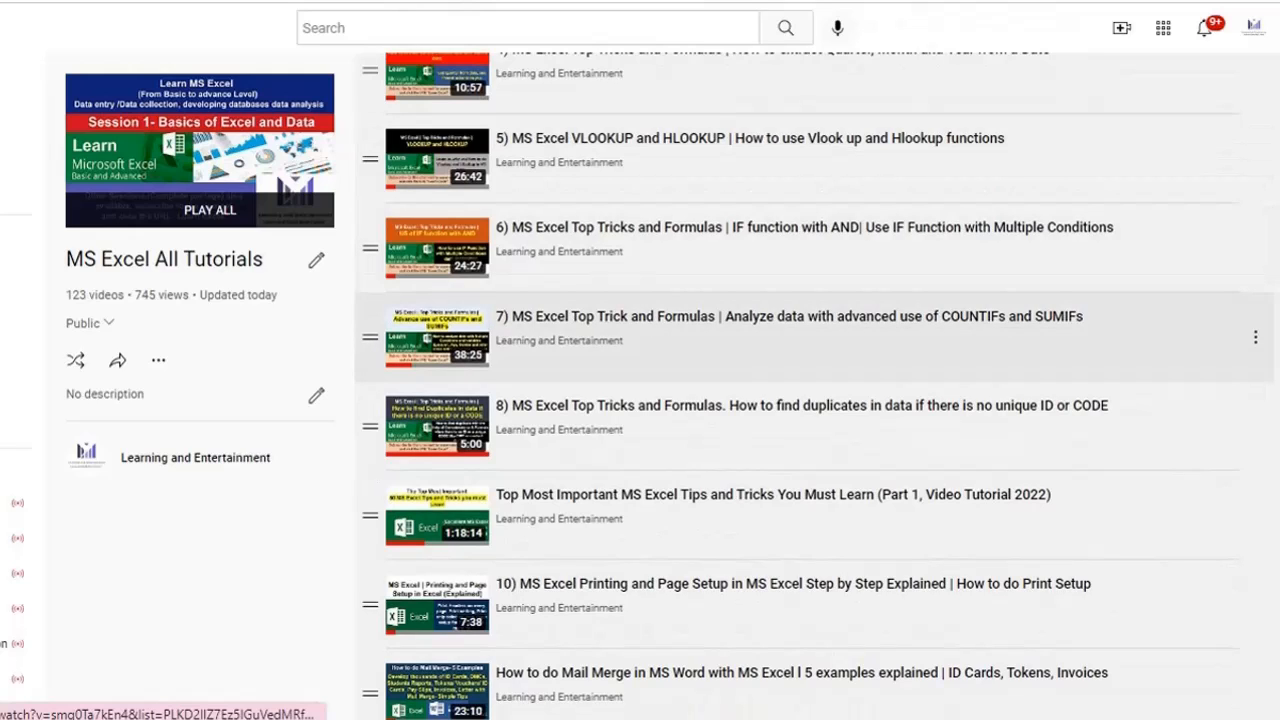
scroll(814, 380, "down", 1)
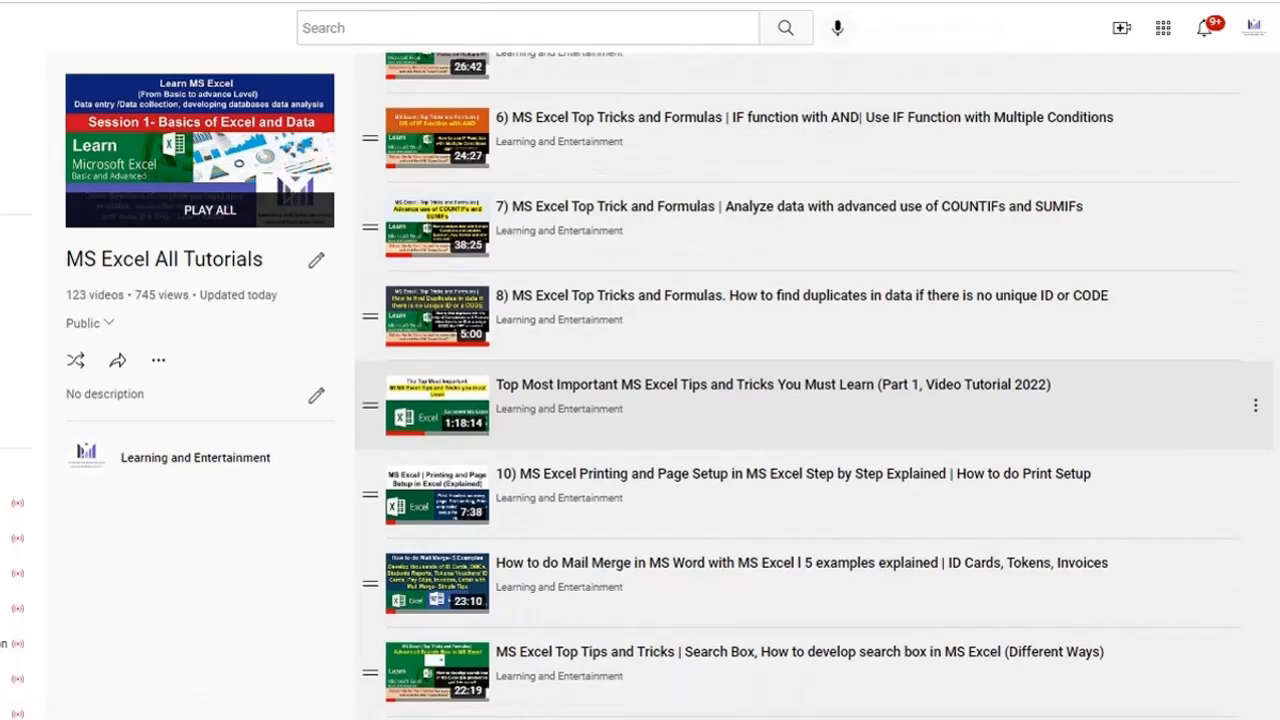
scroll(814, 386, "down", 5)
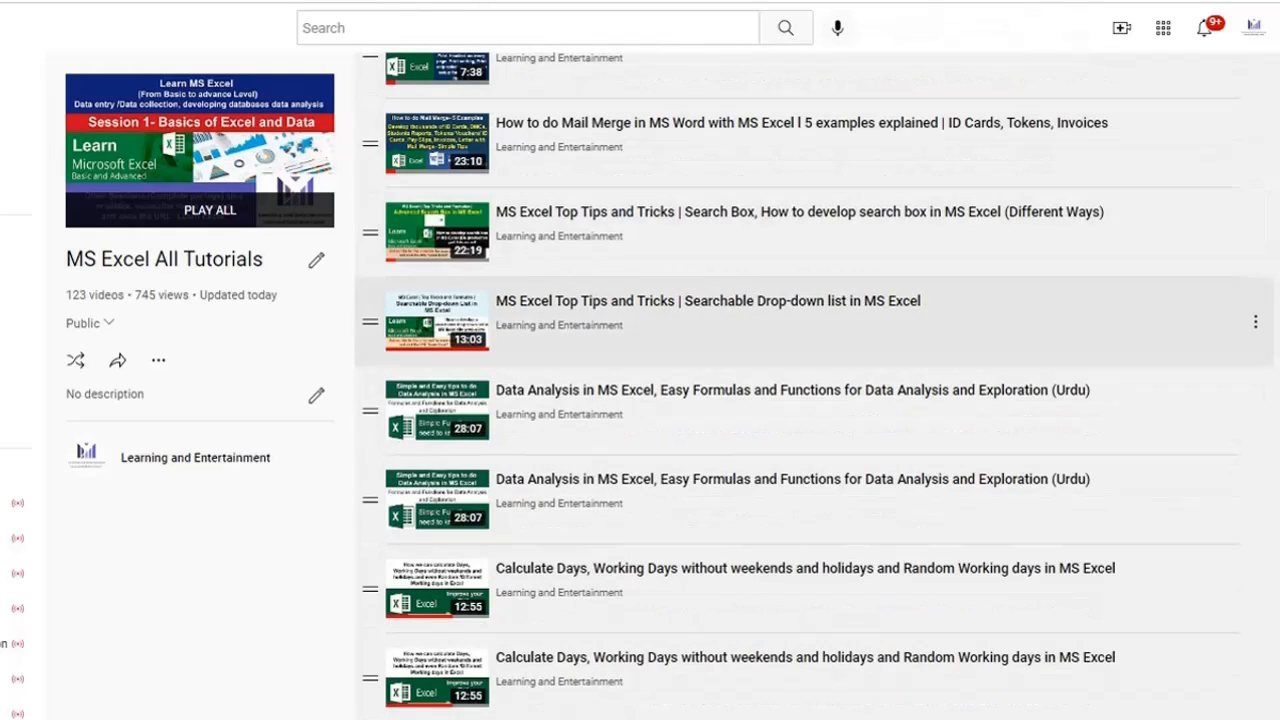
scroll(814, 320, "down", 1)
scroll(814, 230, "down", 8)
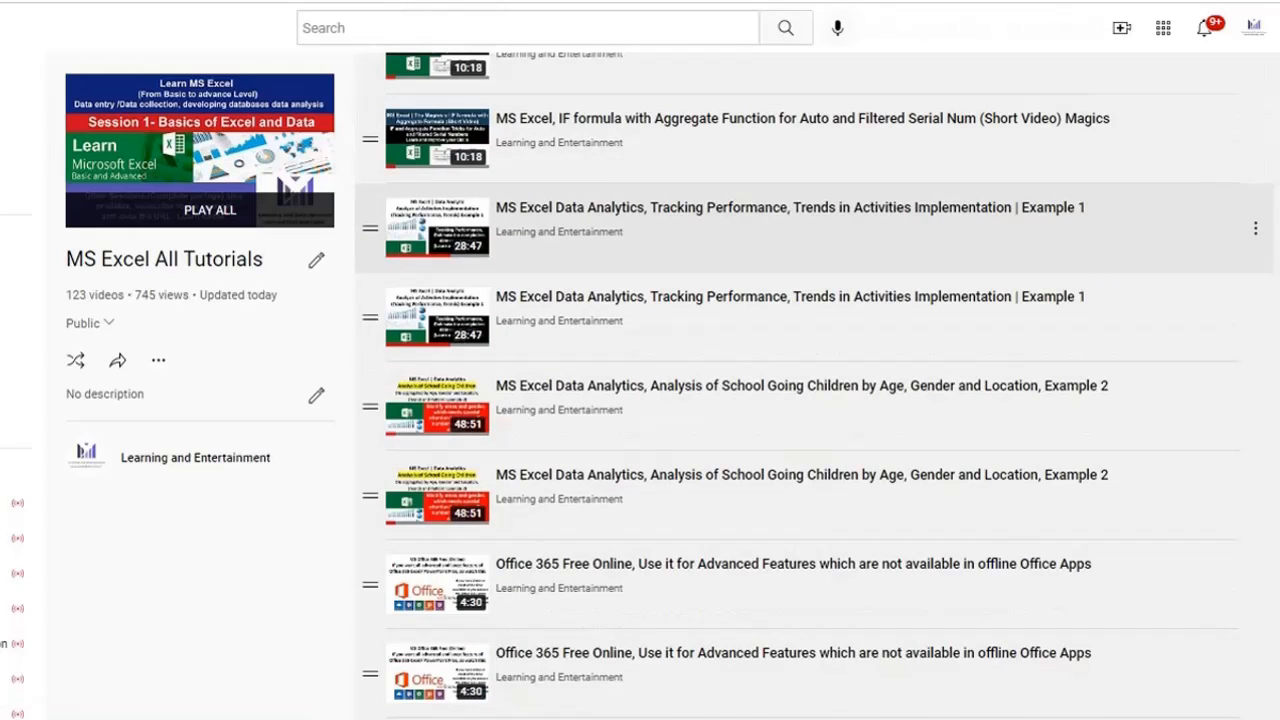
scroll(814, 276, "down", 2)
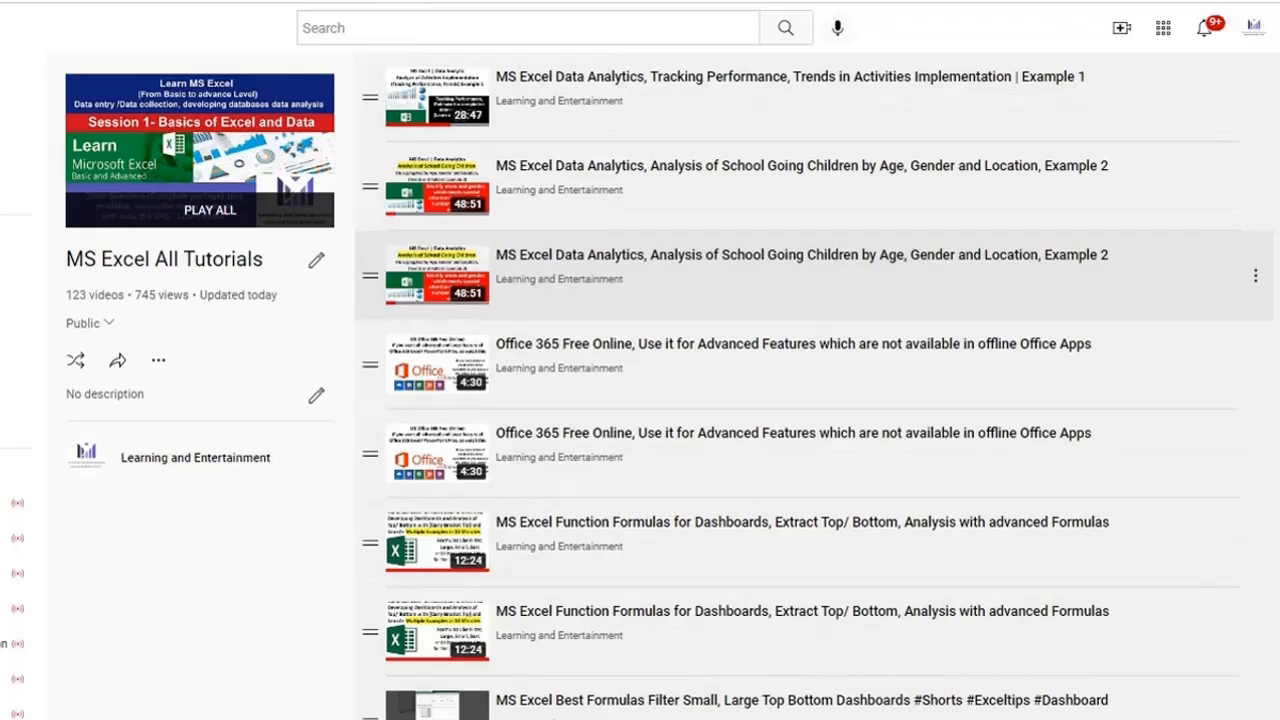
scroll(814, 276, "down", 1)
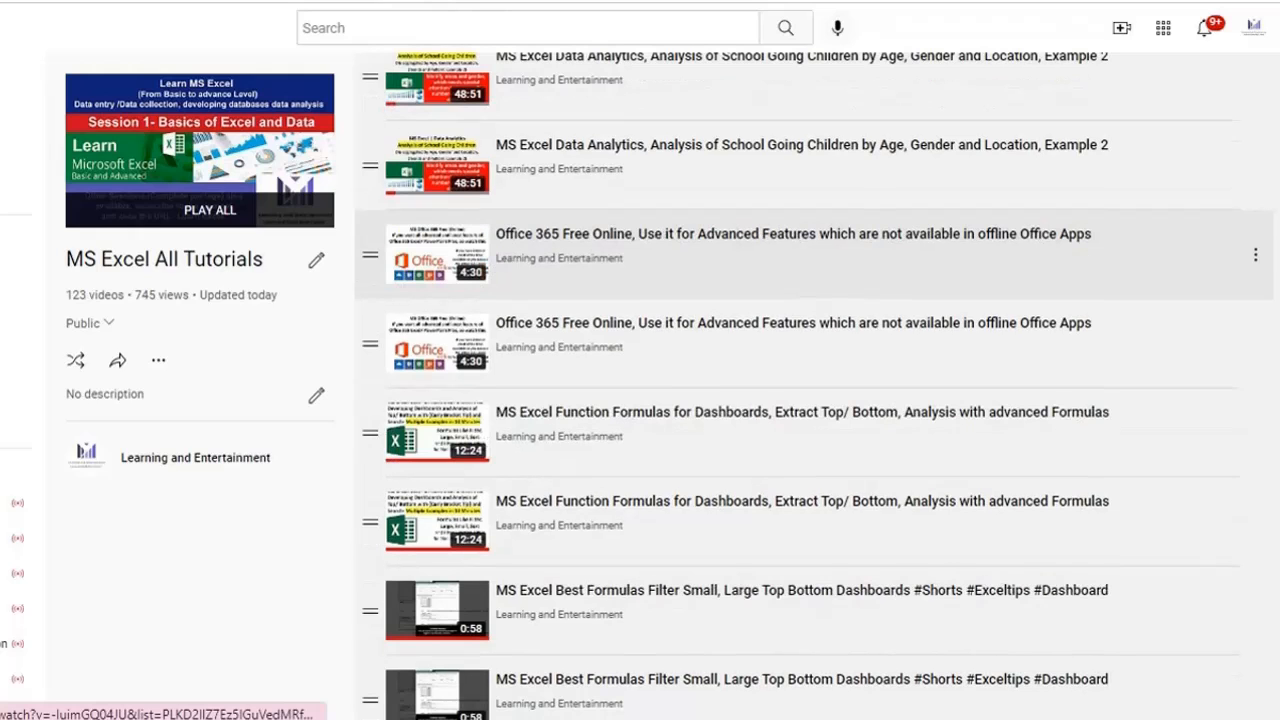
scroll(814, 250, "down", 5)
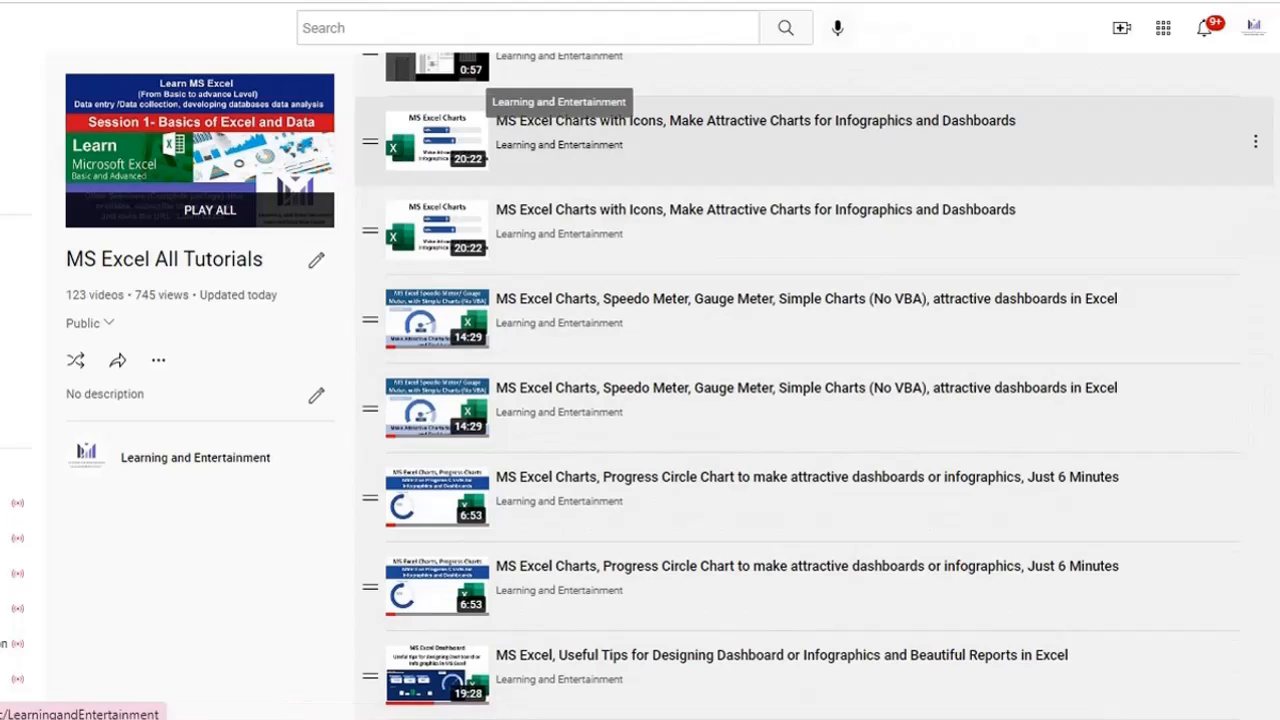
scroll(814, 380, "down", 3)
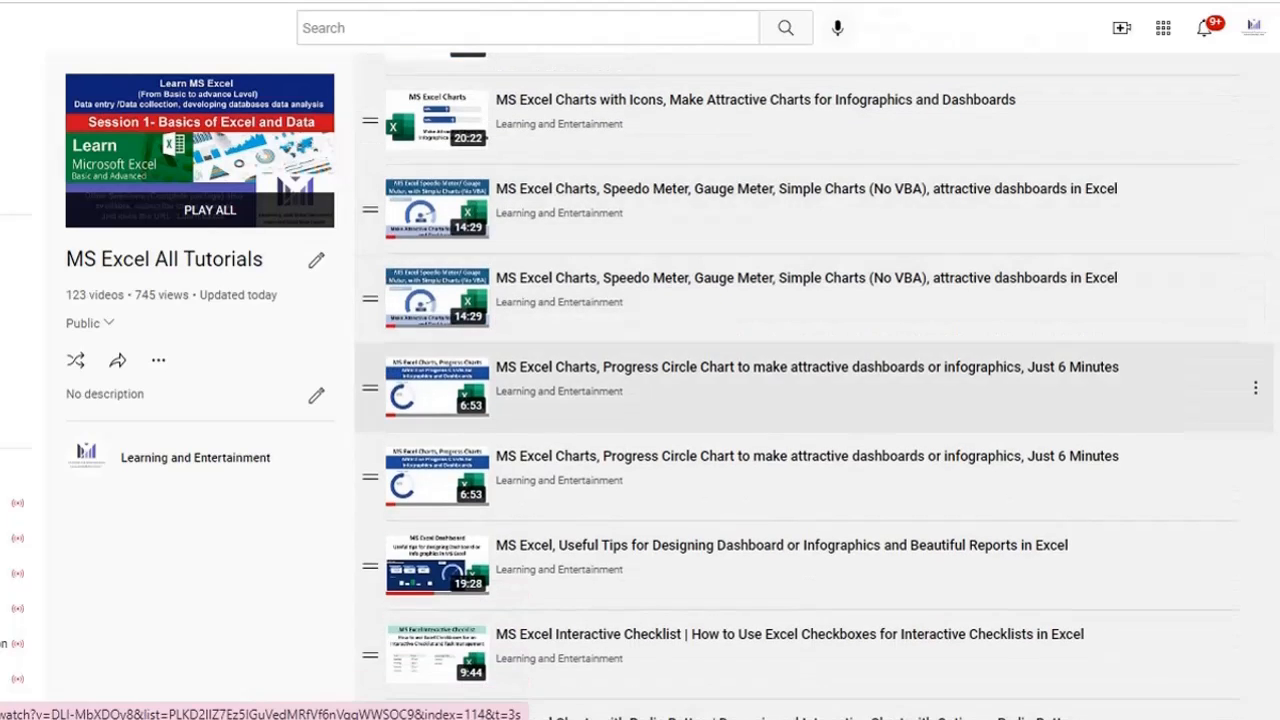
scroll(560, 200, "down", 1)
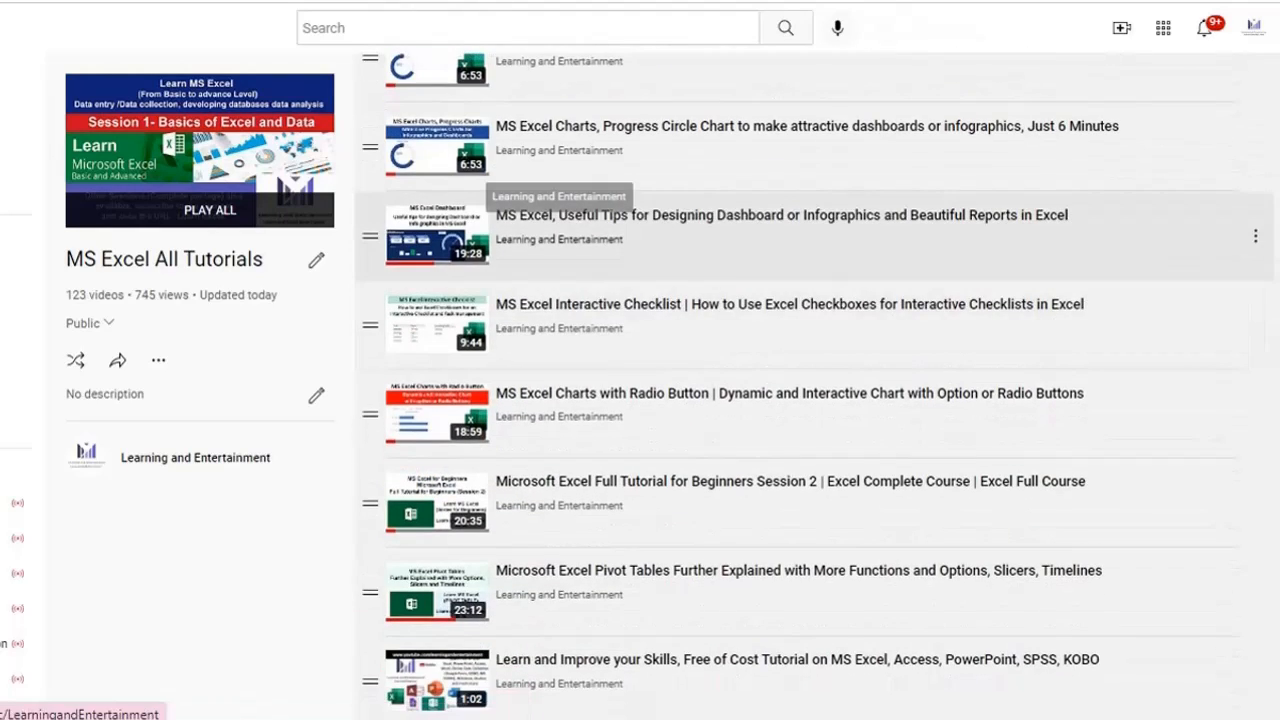
scroll(537, 346, "up", 2)
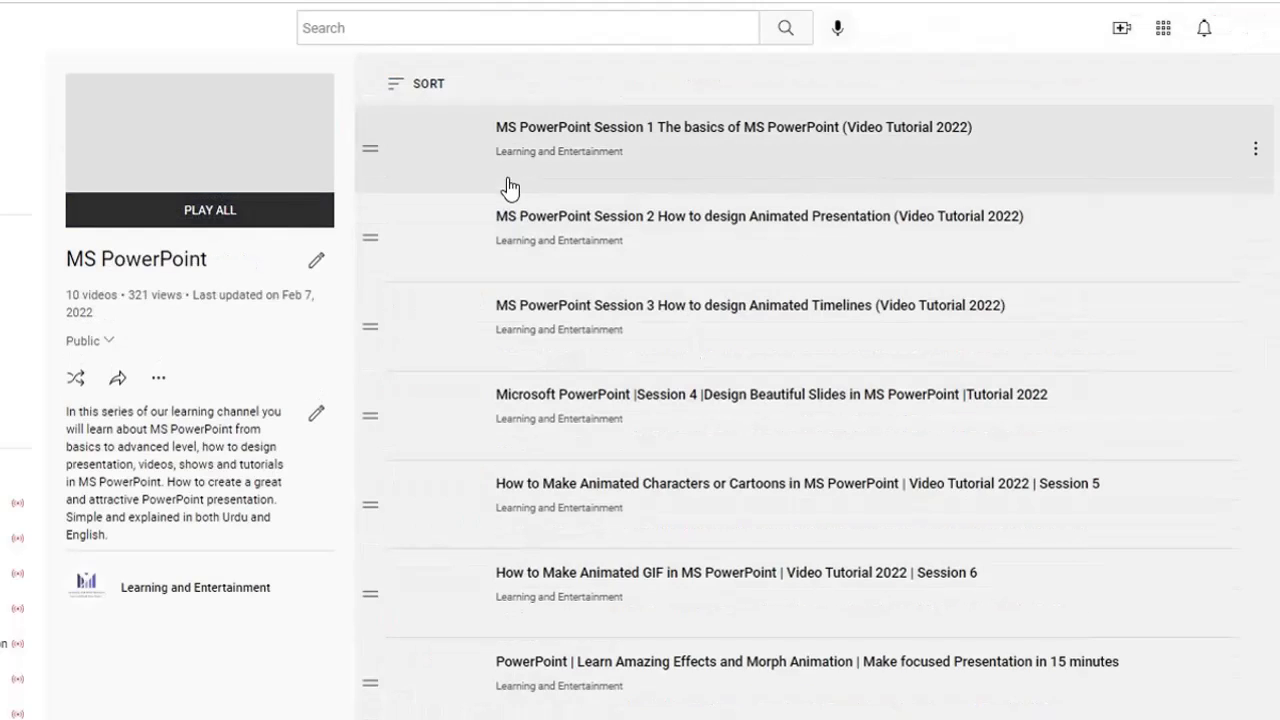
- Browse the MS PowerPoint and MS Access playlists and return to the Learning and Entertainment channel home page
scroll(651, 354, "down", 1)
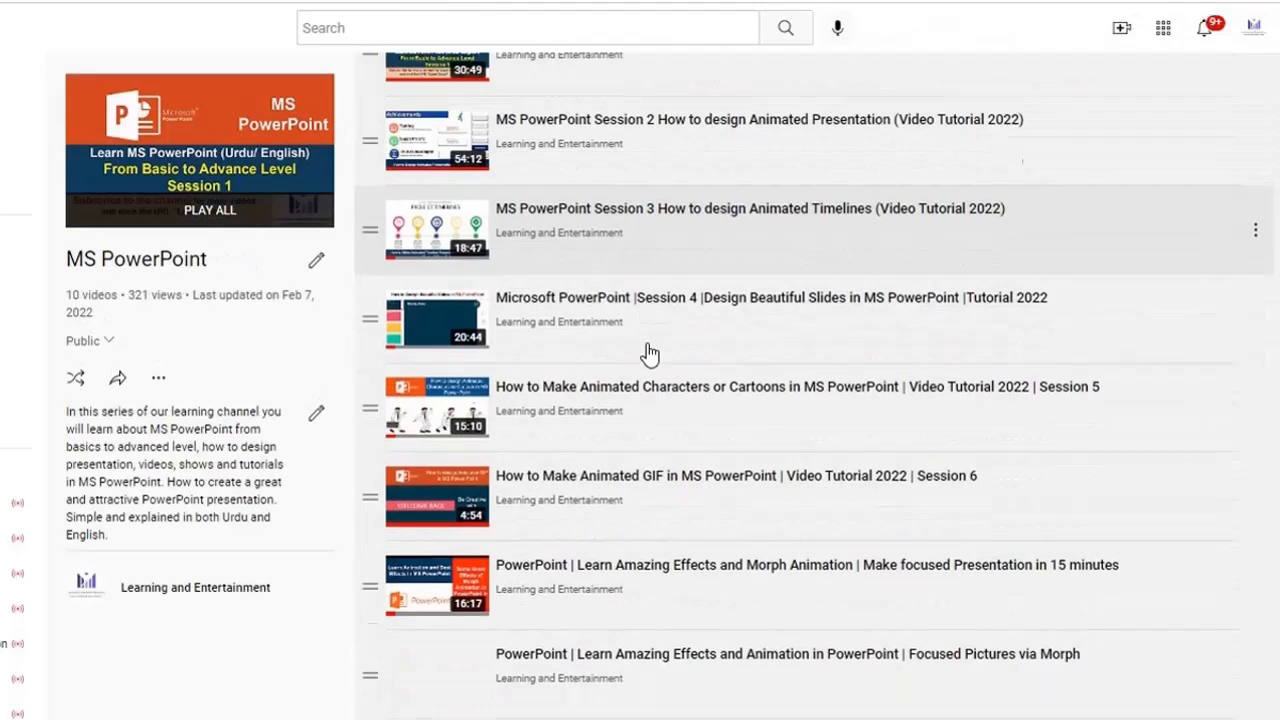
scroll(540, 390, "down", 2)
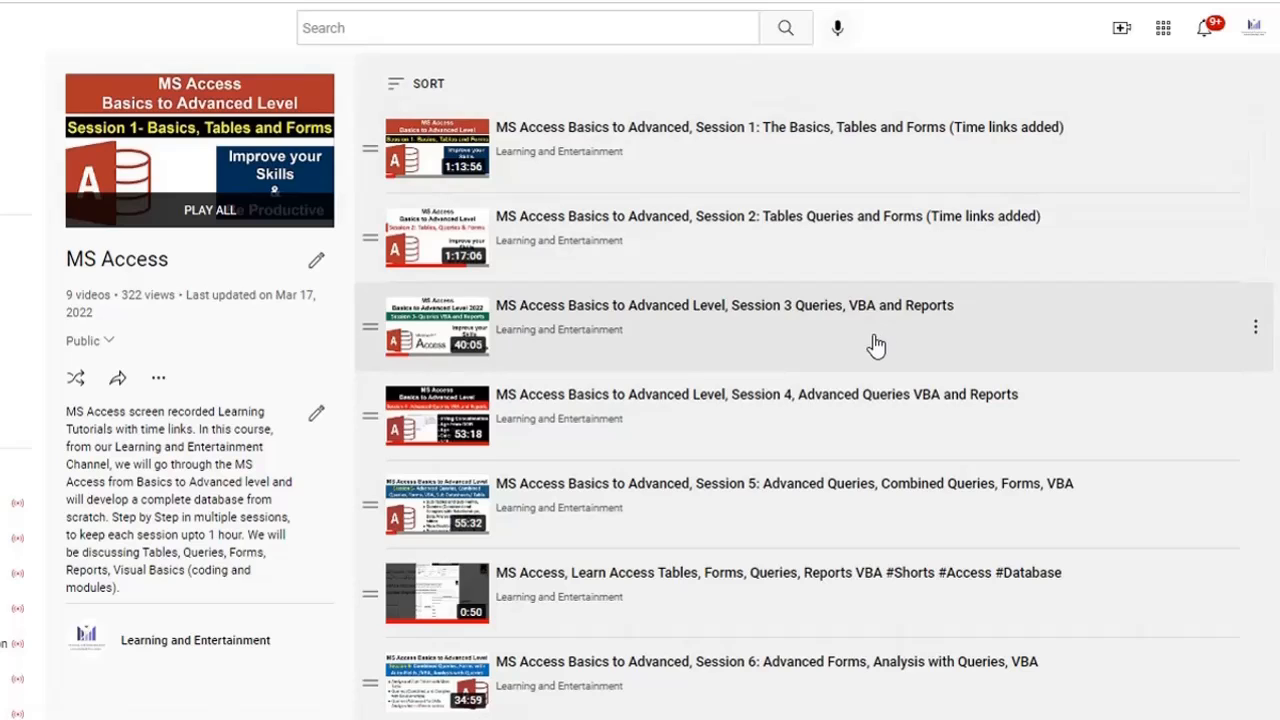
scroll(866, 345, "down", 2)
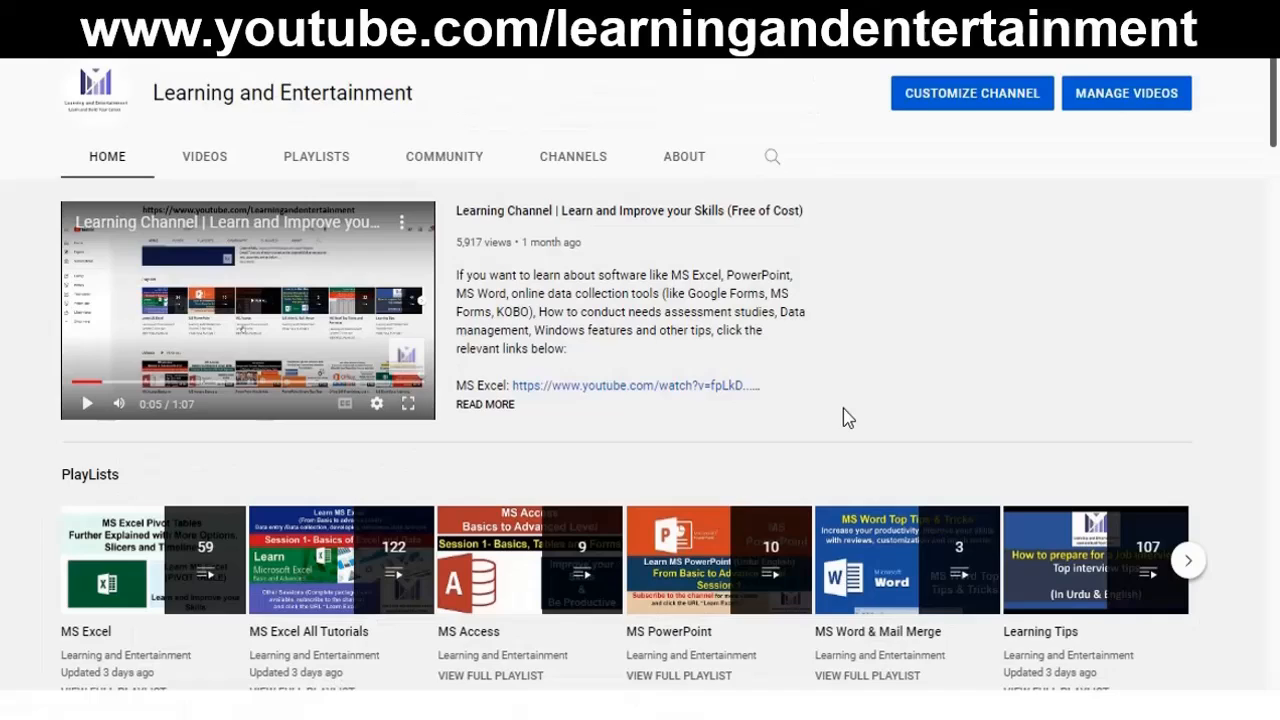
scroll(843, 418, "down", 2)
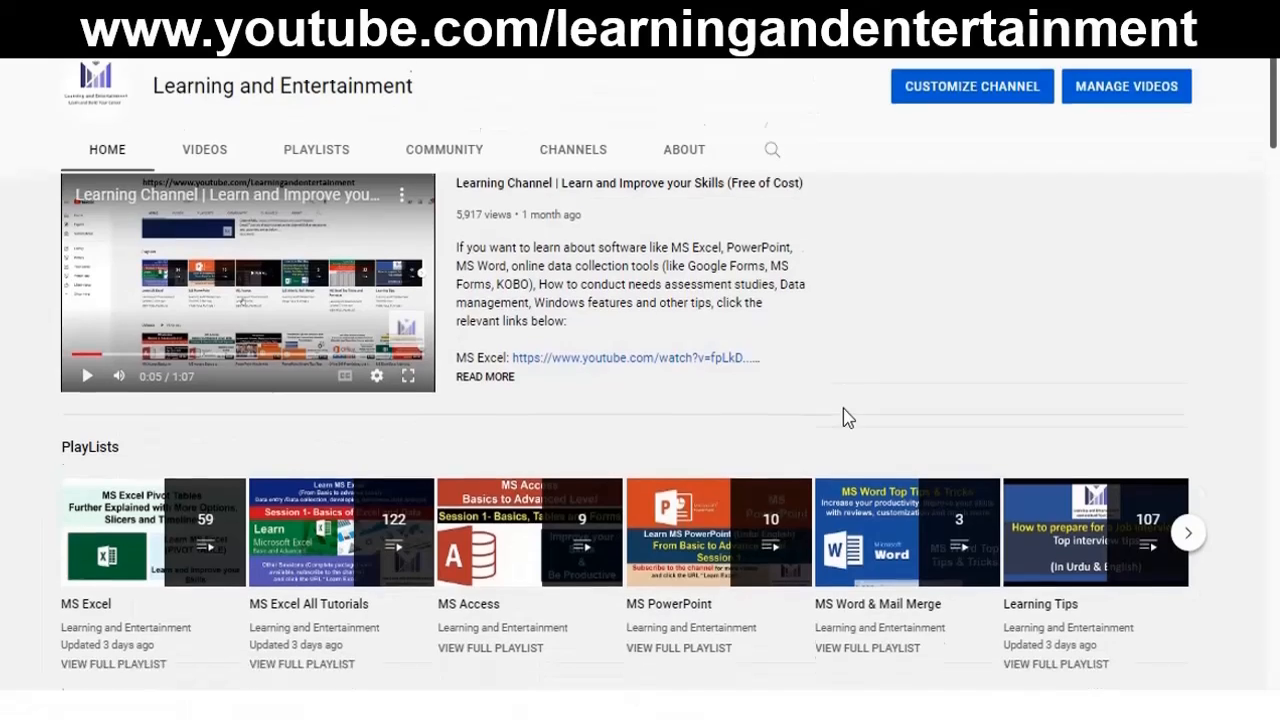